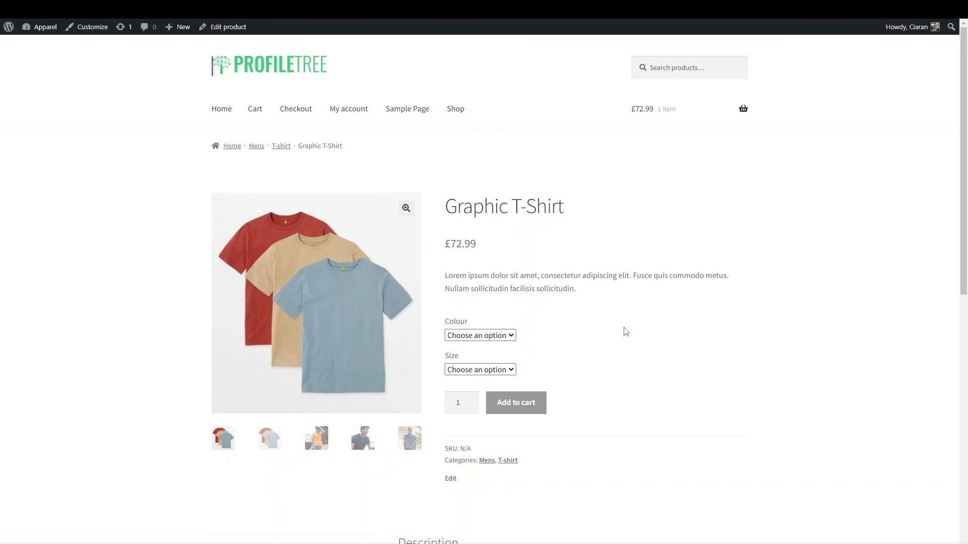
# Review the Graphic T-Shirt product page, then go to the WordPress Dashboard via the admin bar
pyautogui.scroll(-10, 623, 230)
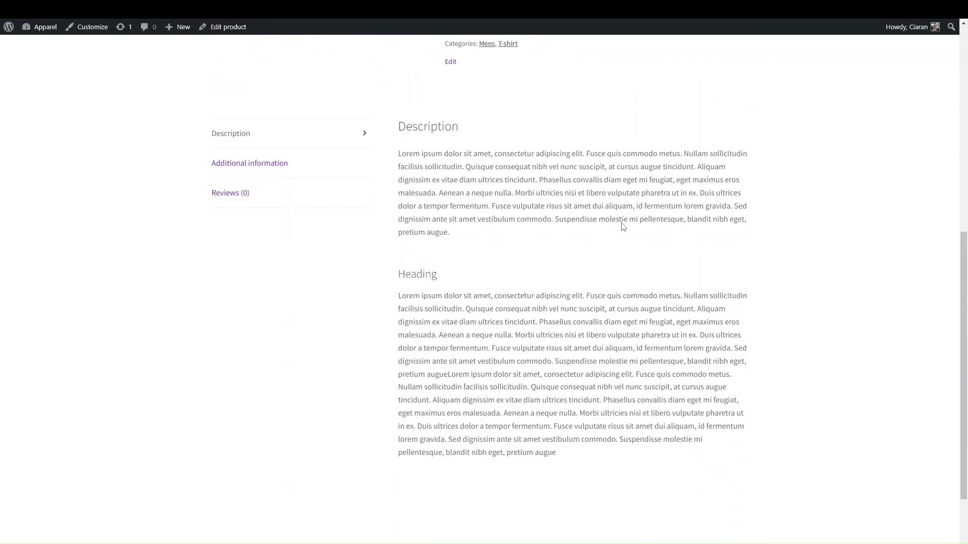
pyautogui.scroll(10, 623, 227)
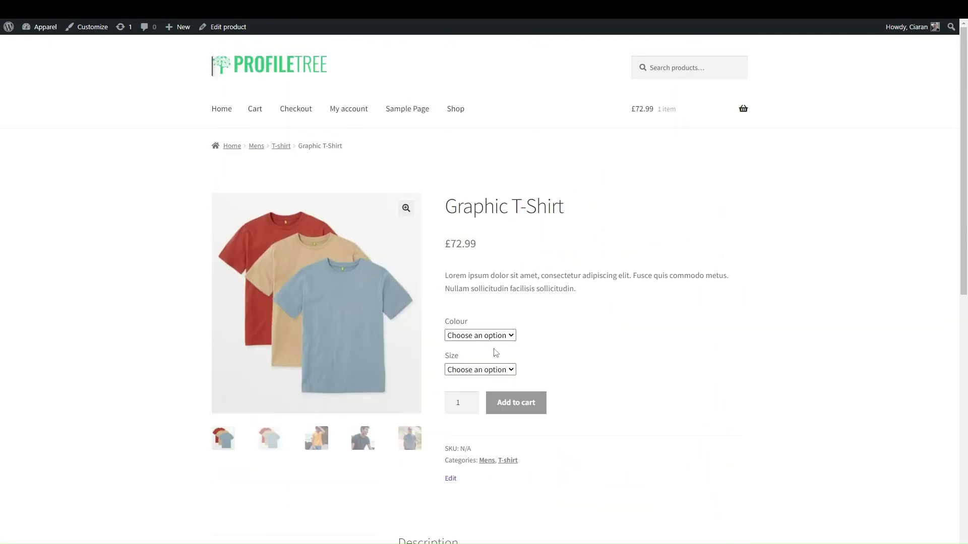
pyautogui.scroll(-3, 495, 353)
pyautogui.scroll(3, 495, 352)
pyautogui.scroll(-10, 556, 395)
pyautogui.scroll(3, 556, 392)
pyautogui.scroll(7, 556, 393)
pyautogui.moveTo(46, 36)
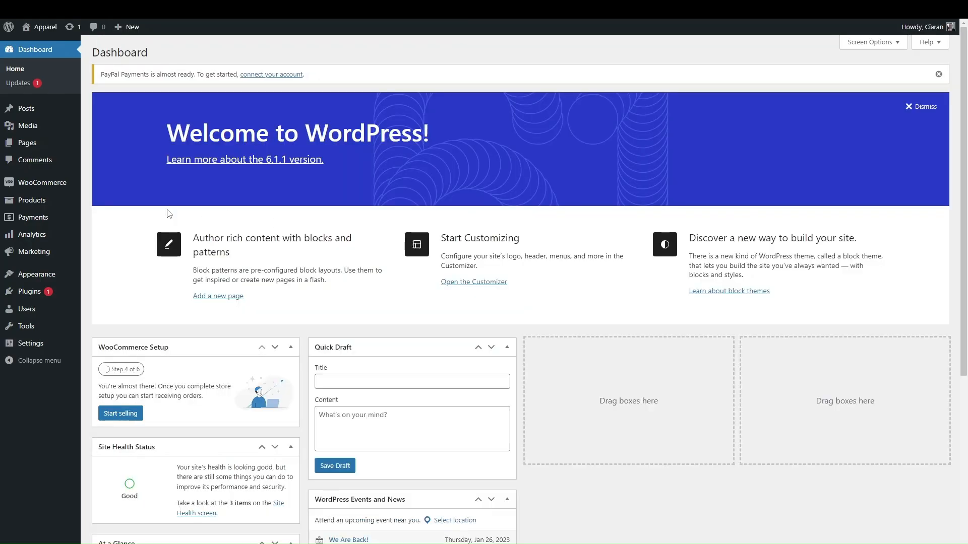
pyautogui.moveTo(40, 201)
pyautogui.moveTo(71, 275)
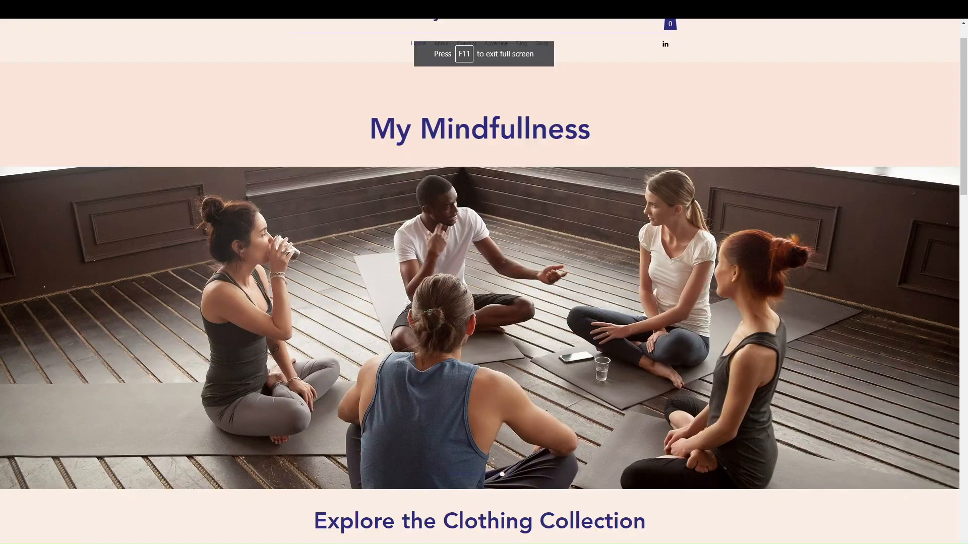
# Browse the home page clothing carousel, then go to the Shop page from the menu
pyautogui.scroll(-9, 360, 341)
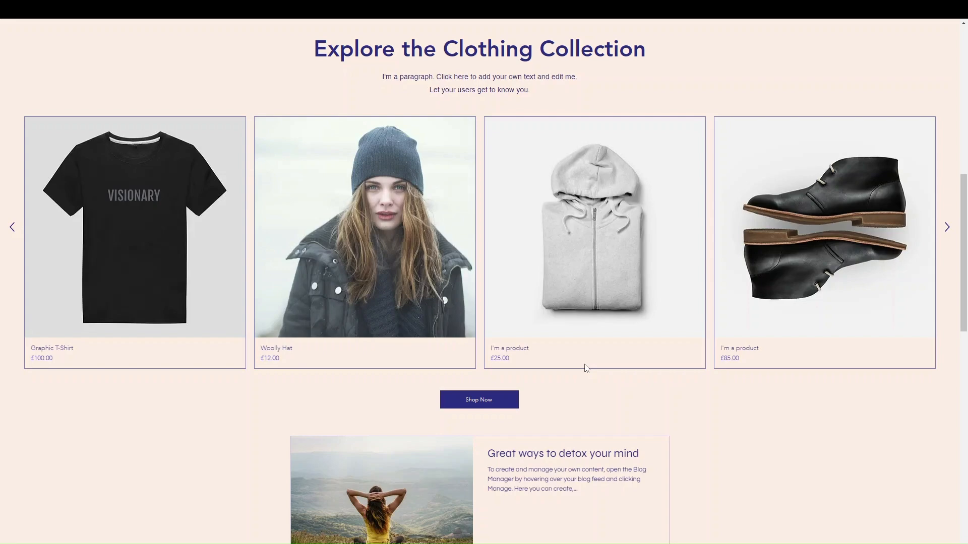
pyautogui.scroll(1, 585, 368)
pyautogui.scroll(-1, 585, 368)
pyautogui.scroll(1, 585, 368)
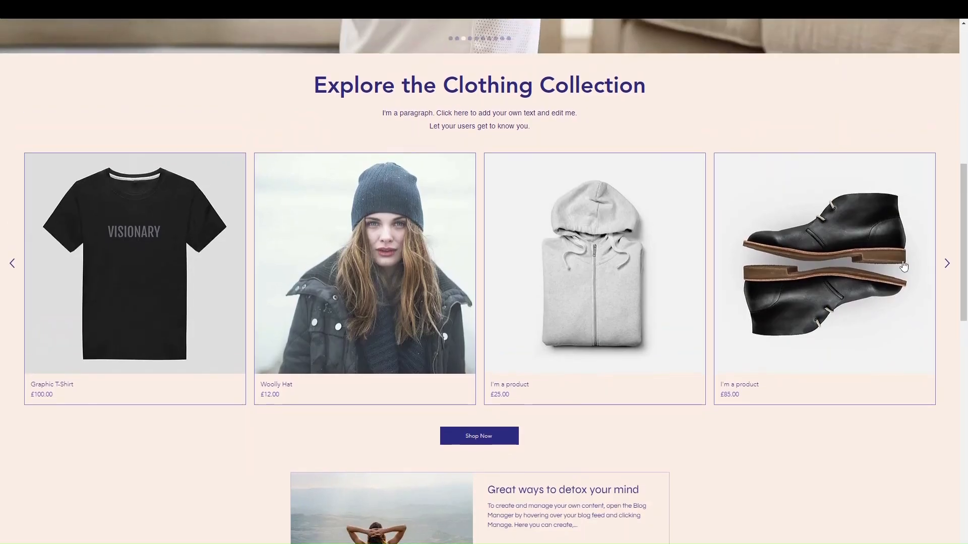
pyautogui.click(947, 265)
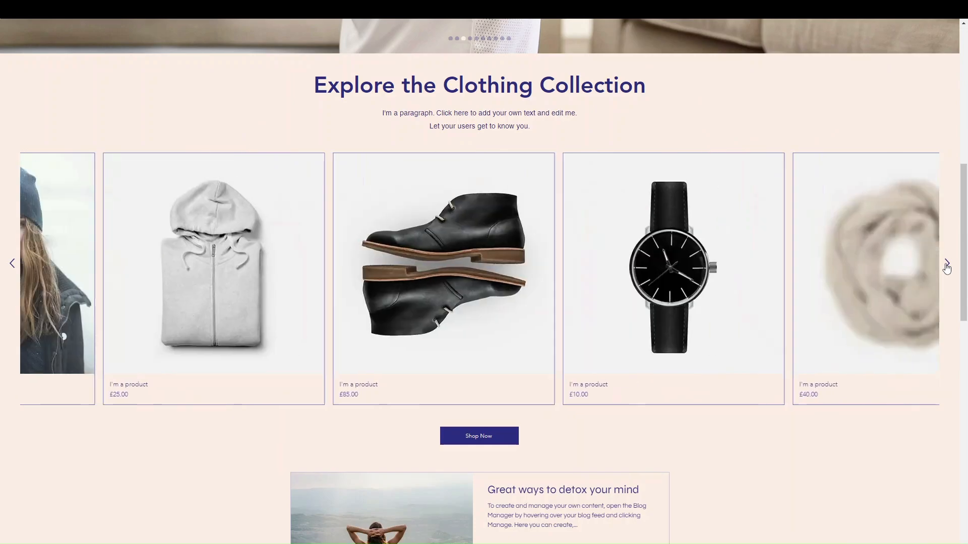
pyautogui.scroll(9, 691, 271)
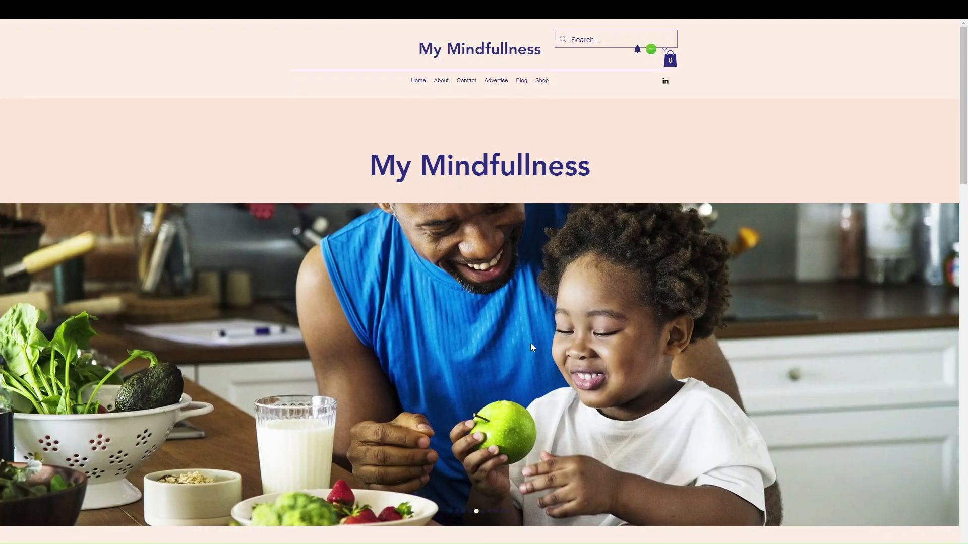
pyautogui.click(531, 343)
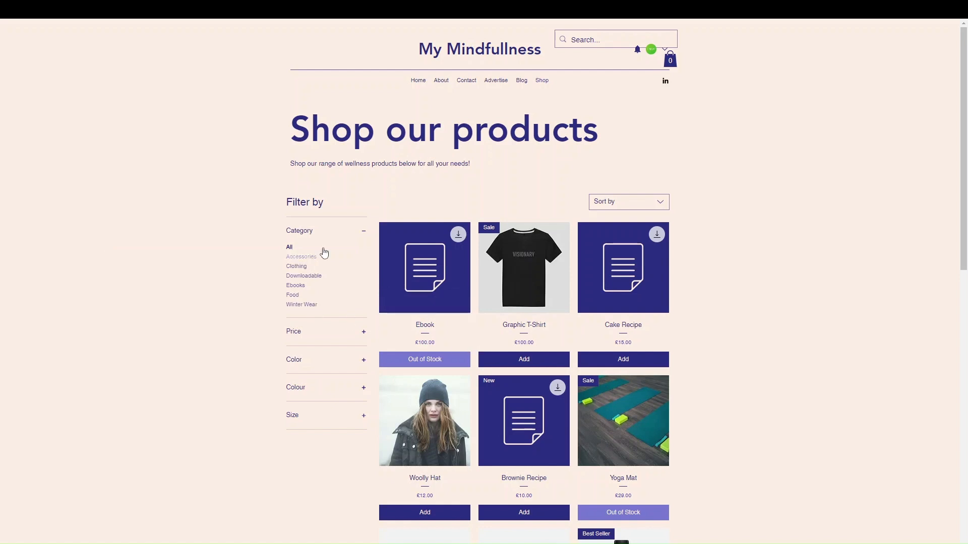
# Expand and collapse the Colour and Size options in the Filter by panel
pyautogui.click(334, 360)
pyautogui.click(335, 360)
pyautogui.click(324, 393)
pyautogui.click(324, 393)
pyautogui.click(305, 422)
pyautogui.click(305, 424)
# Compare the Business and eCommerce plans' monthly prices and features in full screen
pyautogui.press('F11')
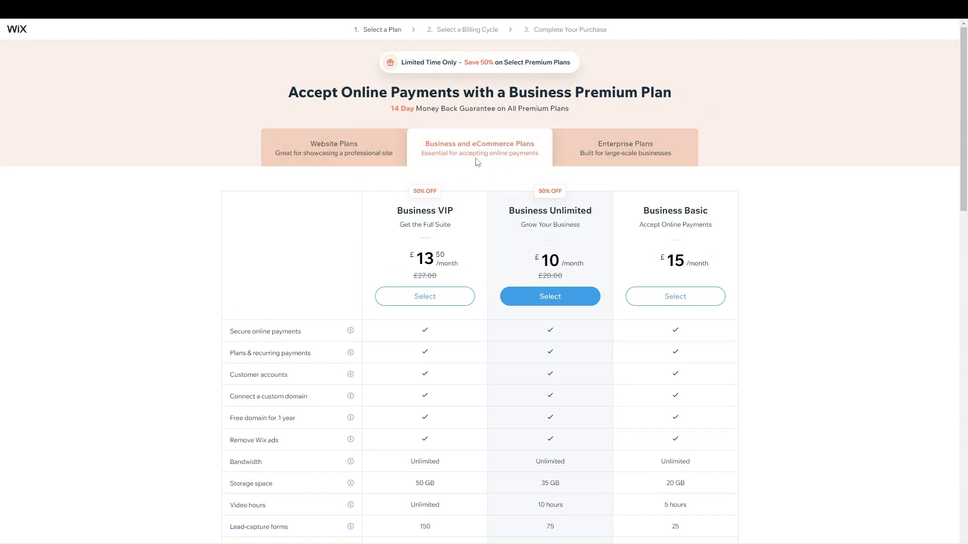
pyautogui.scroll(-1, 495, 230)
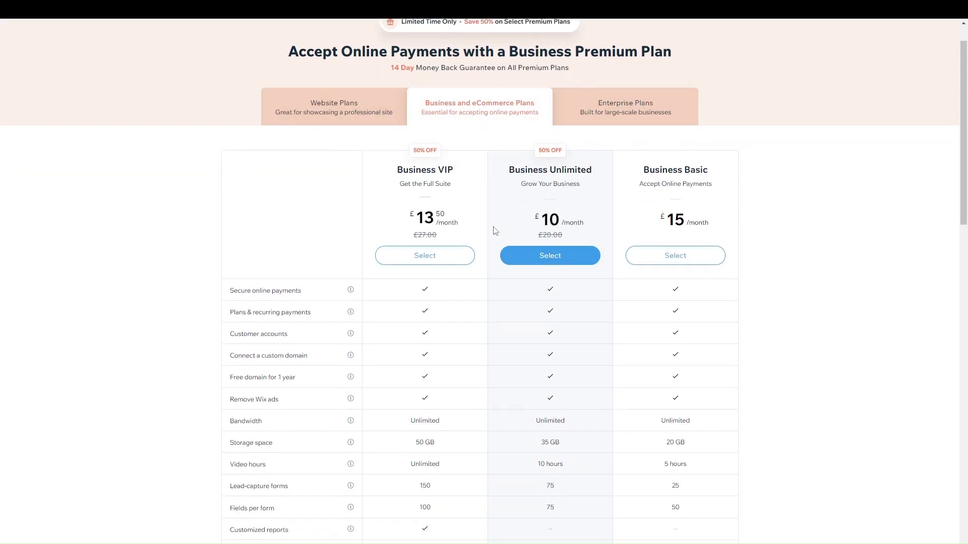
pyautogui.scroll(-1, 495, 230)
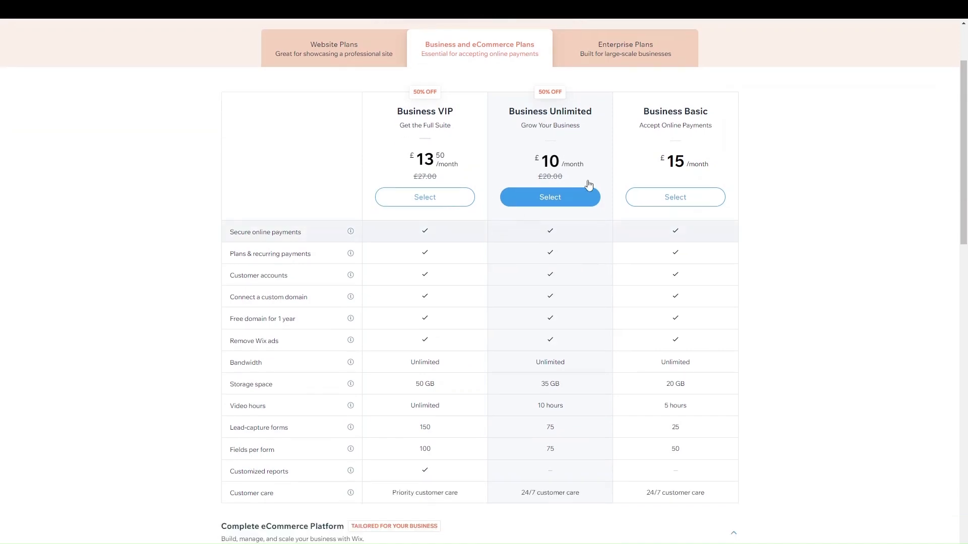
pyautogui.scroll(-3, 529, 322)
pyautogui.scroll(5, 531, 320)
pyautogui.rightClick(530, 317)
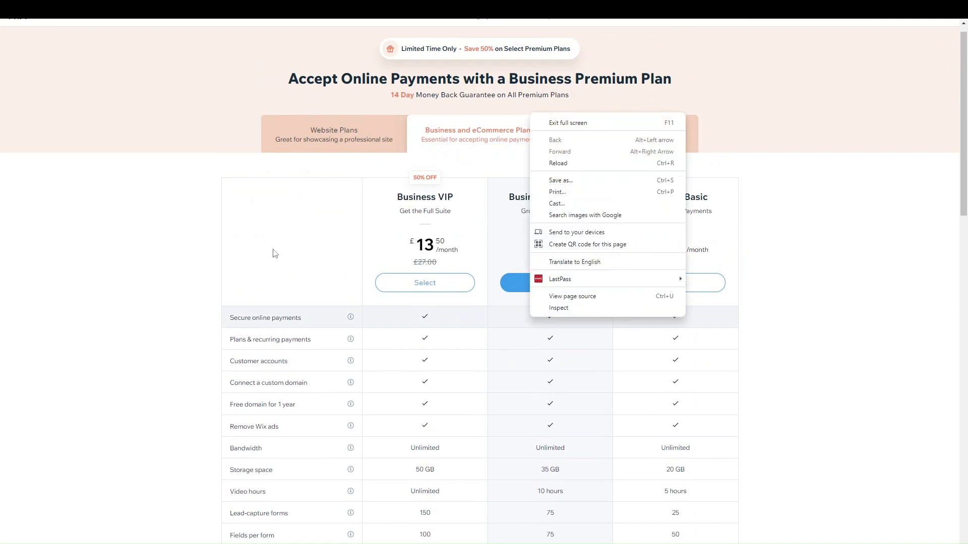
pyautogui.click(186, 267)
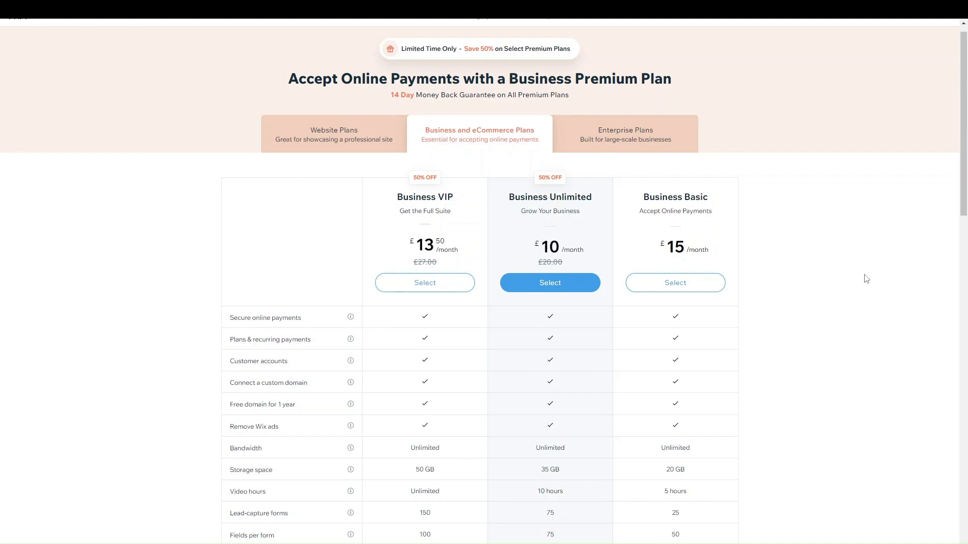
pyautogui.scroll(-5, 865, 278)
pyautogui.scroll(5, 865, 278)
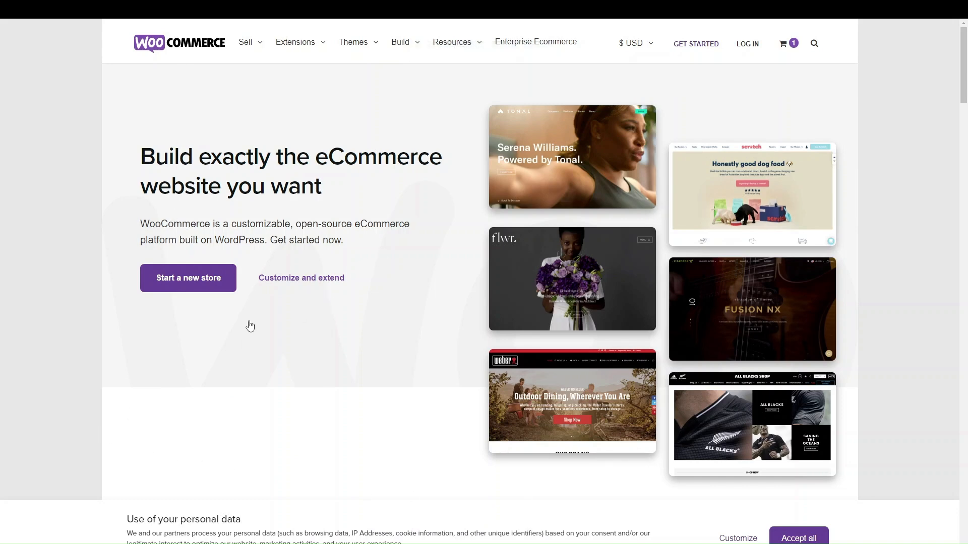
# Scroll the WooCommerce homepage down to the 'I want to sell online' cards and back up
pyautogui.scroll(-6, 251, 277)
pyautogui.scroll(6, 243, 364)
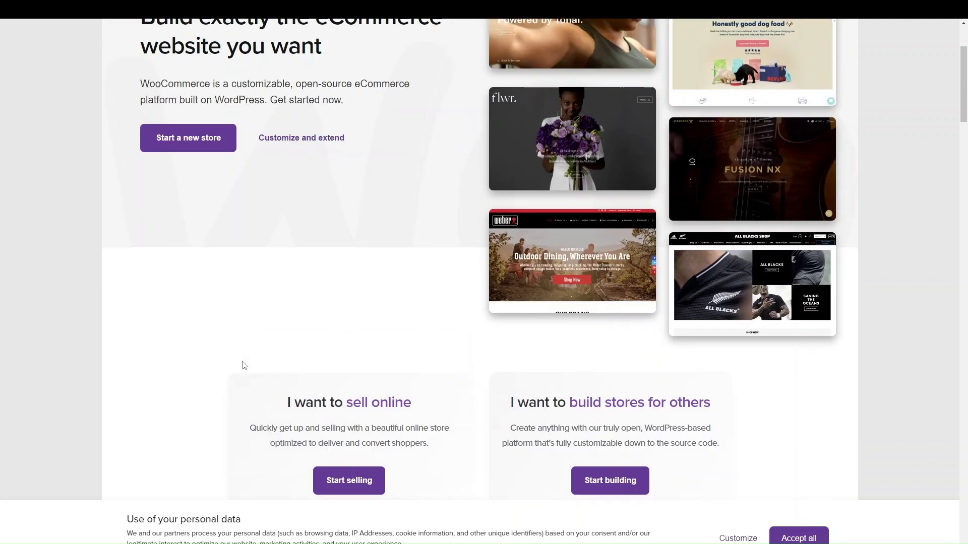
pyautogui.scroll(-4, 243, 365)
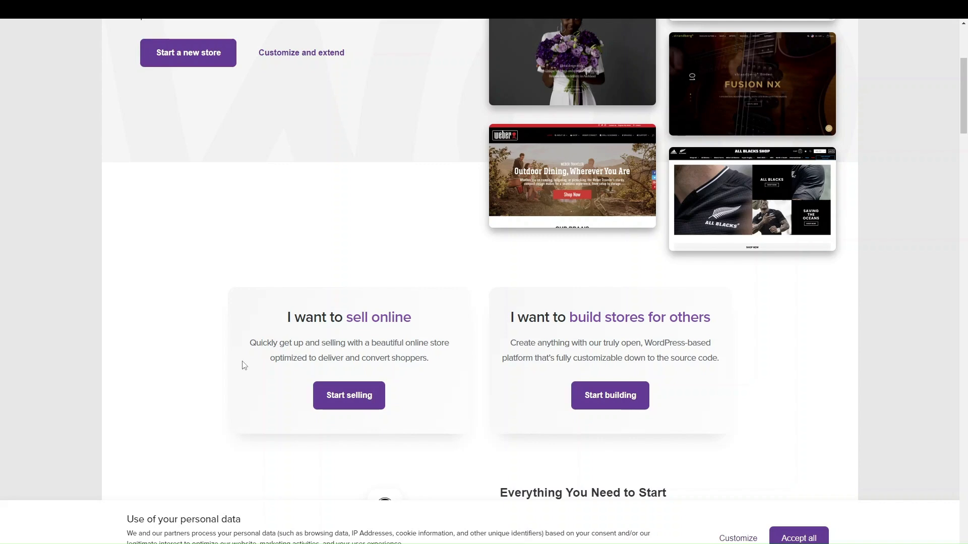
pyautogui.scroll(5, 242, 365)
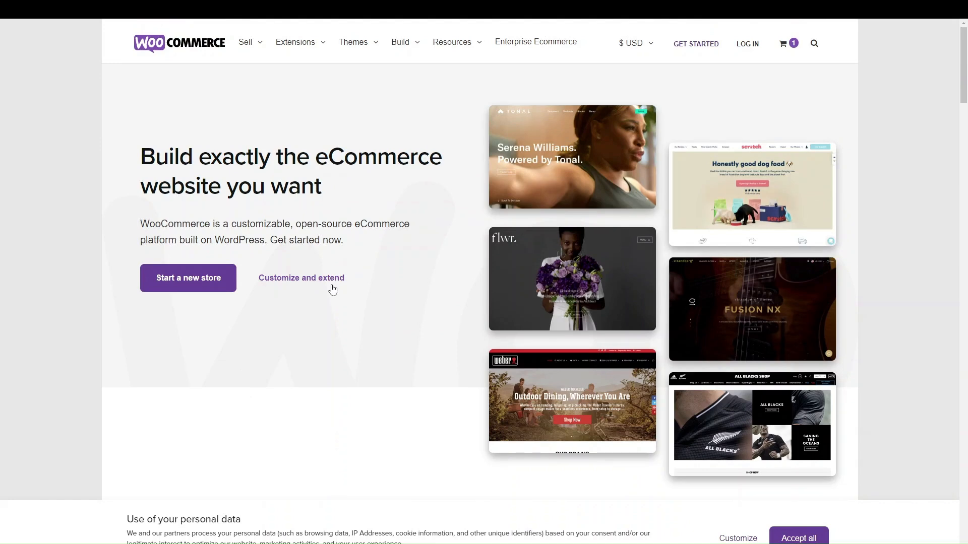
pyautogui.scroll(-5, 279, 357)
pyautogui.scroll(5, 280, 357)
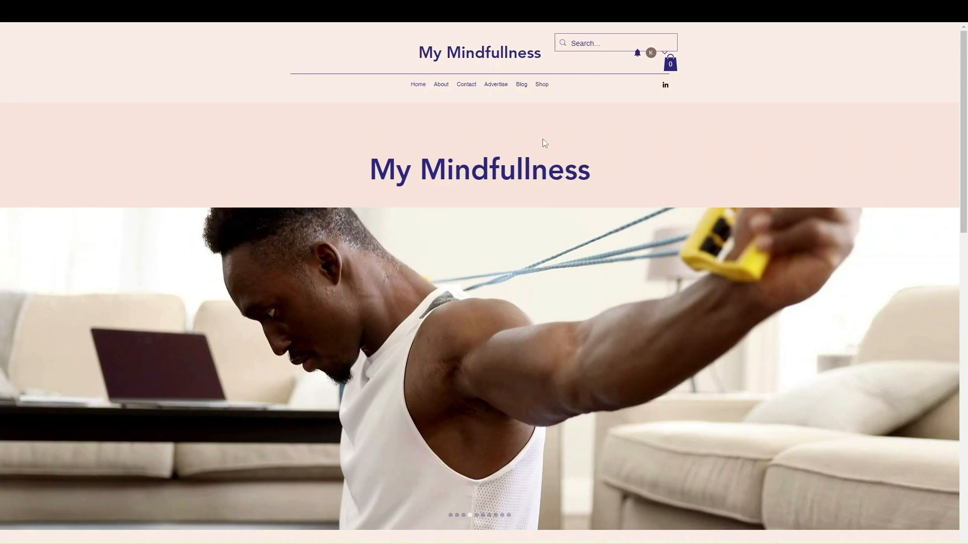
# Scroll the My Mindfullness live home page down to the footer and back up
pyautogui.scroll(-4, 664, 363)
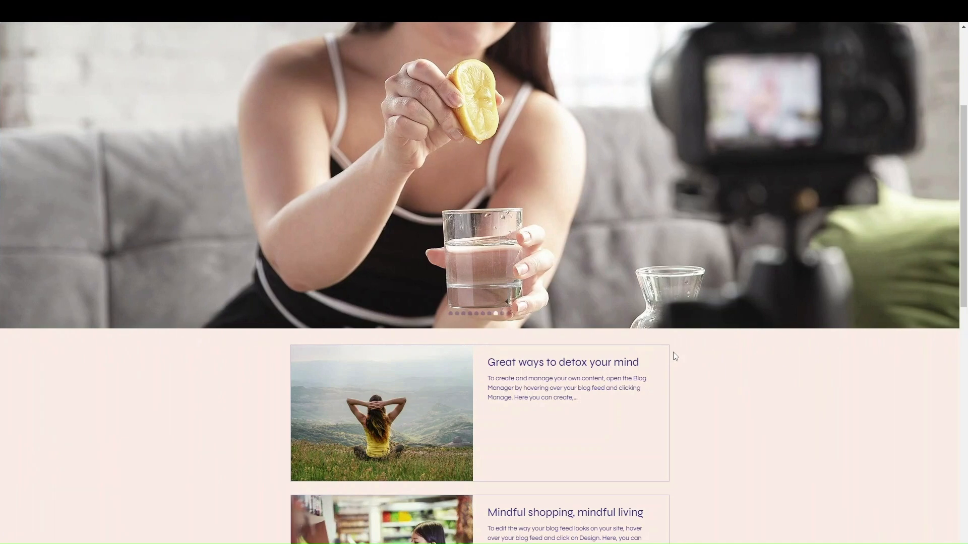
pyautogui.scroll(4, 840, 339)
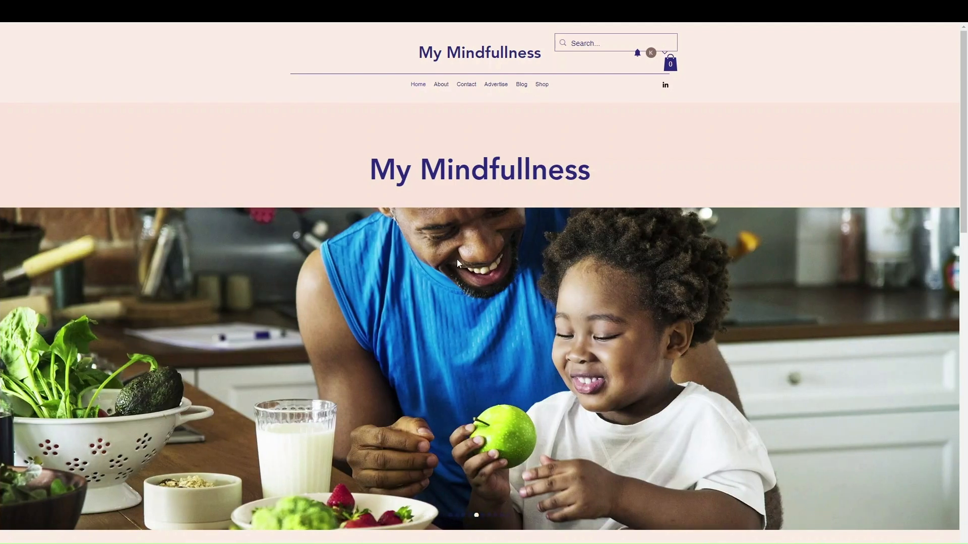
pyautogui.scroll(-7, 526, 279)
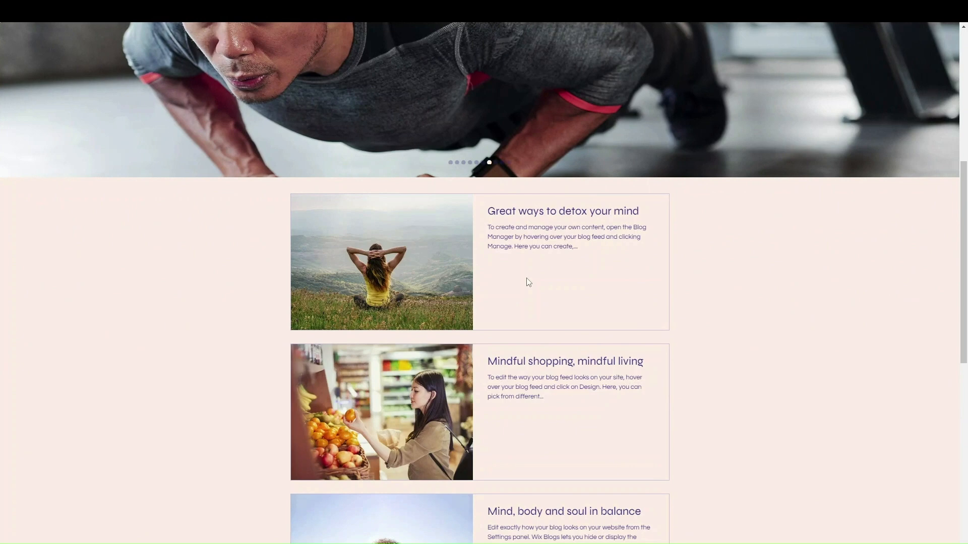
pyautogui.scroll(-5, 723, 345)
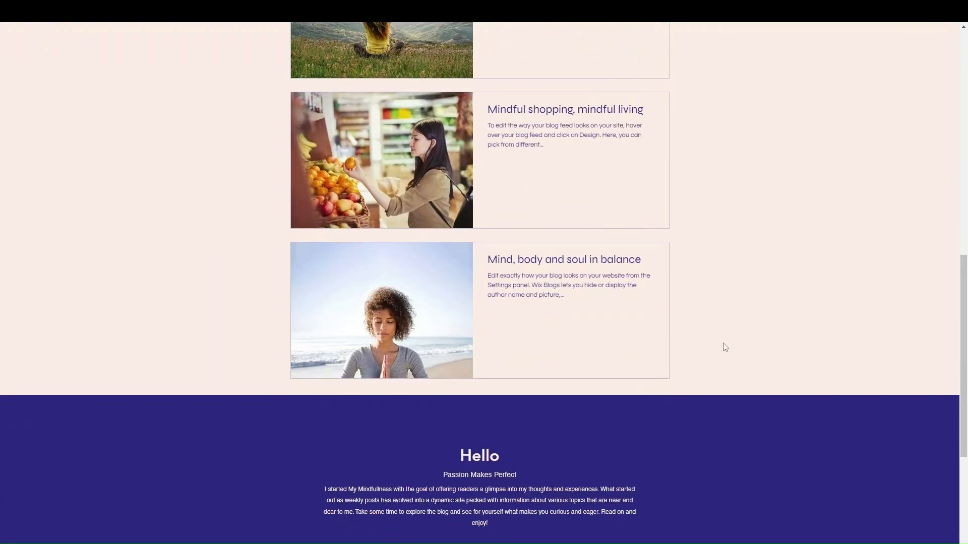
pyautogui.scroll(-4, 724, 345)
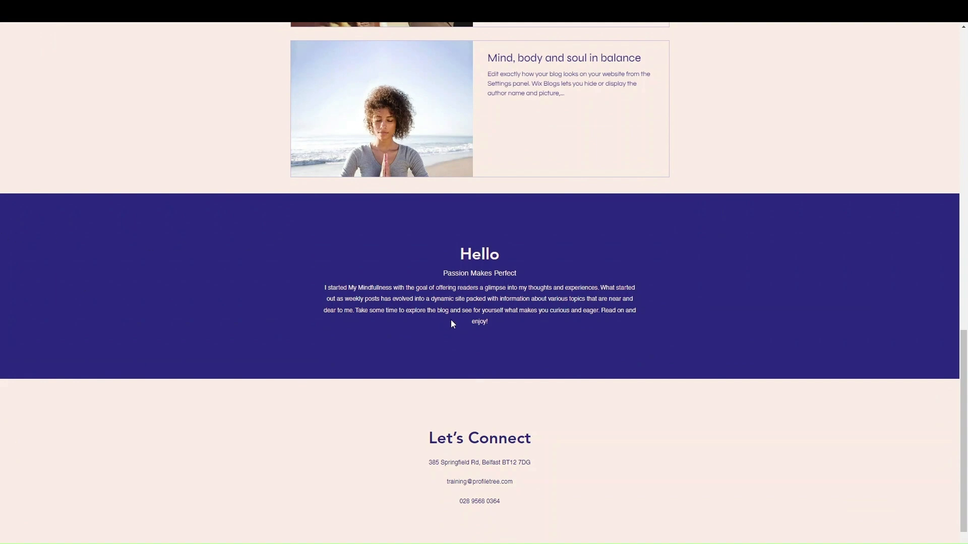
pyautogui.scroll(15, 446, 318)
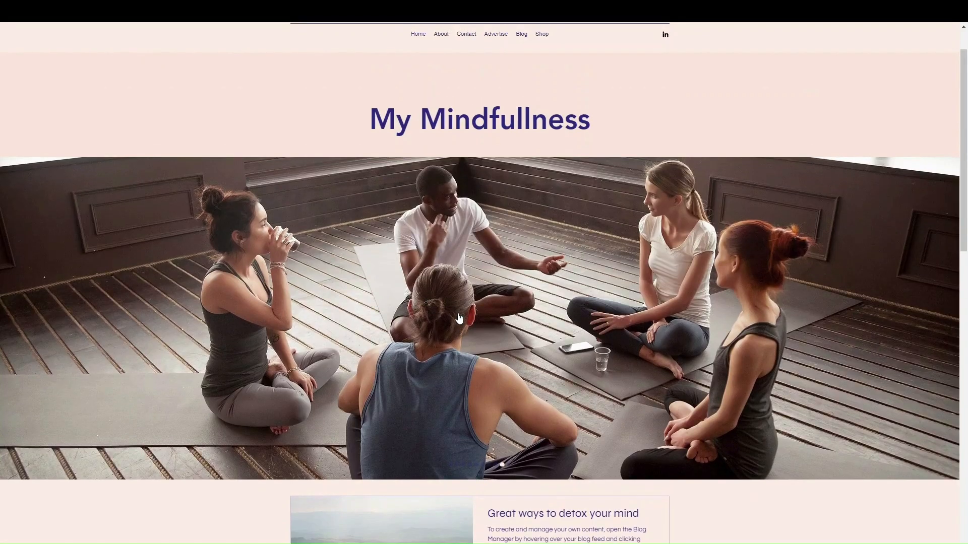
pyautogui.scroll(1, 458, 318)
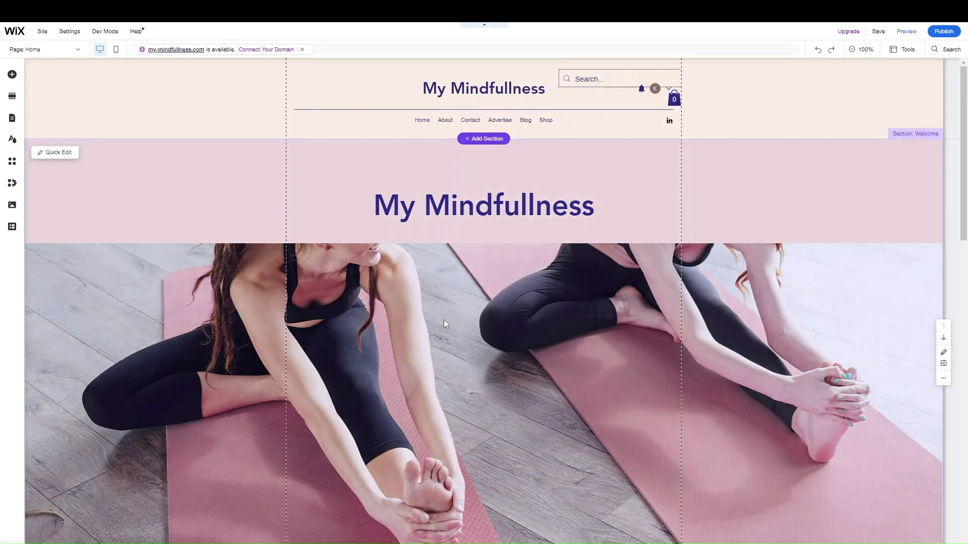
# Open the App Market from the editor's left panel and browse its apps
pyautogui.scroll(-3, 428, 241)
pyautogui.scroll(-3, 427, 233)
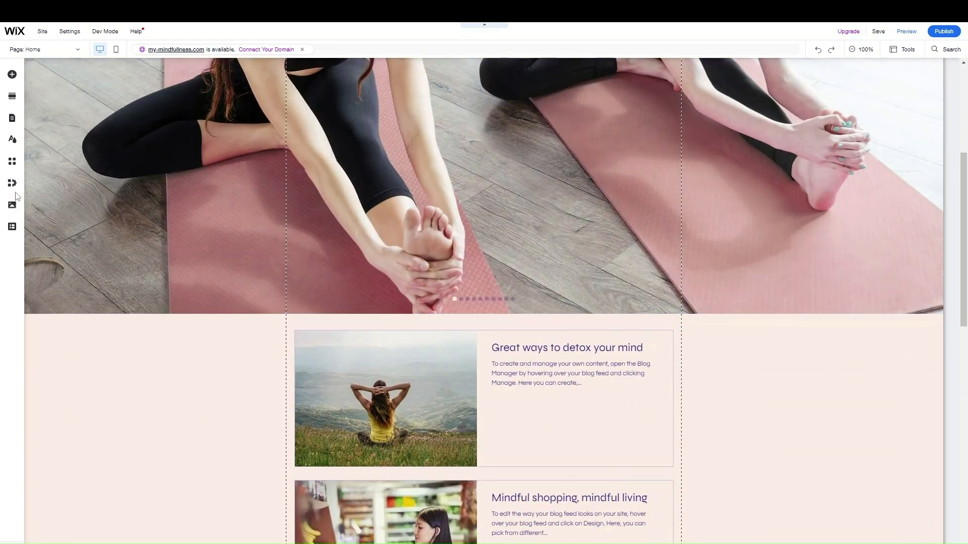
pyautogui.click(12, 163)
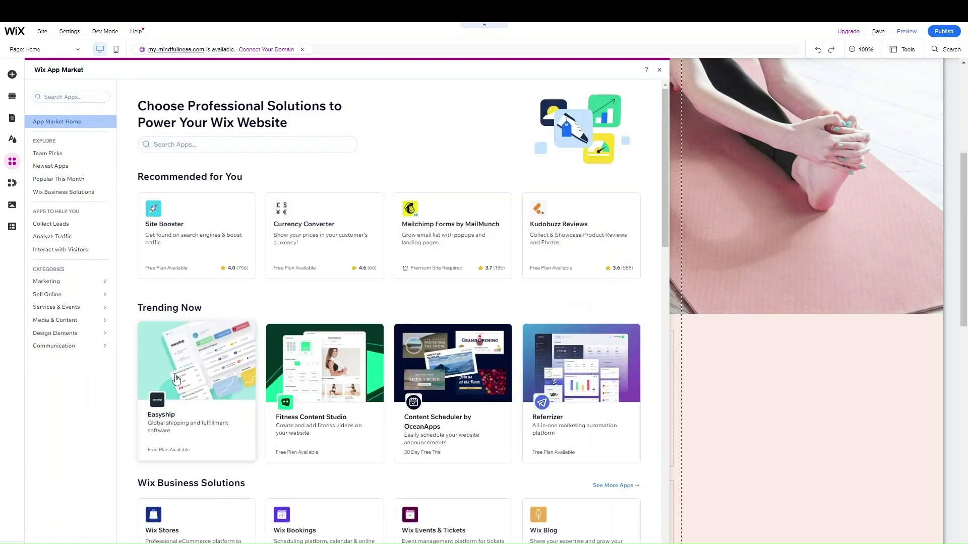
pyautogui.scroll(-2, 242, 484)
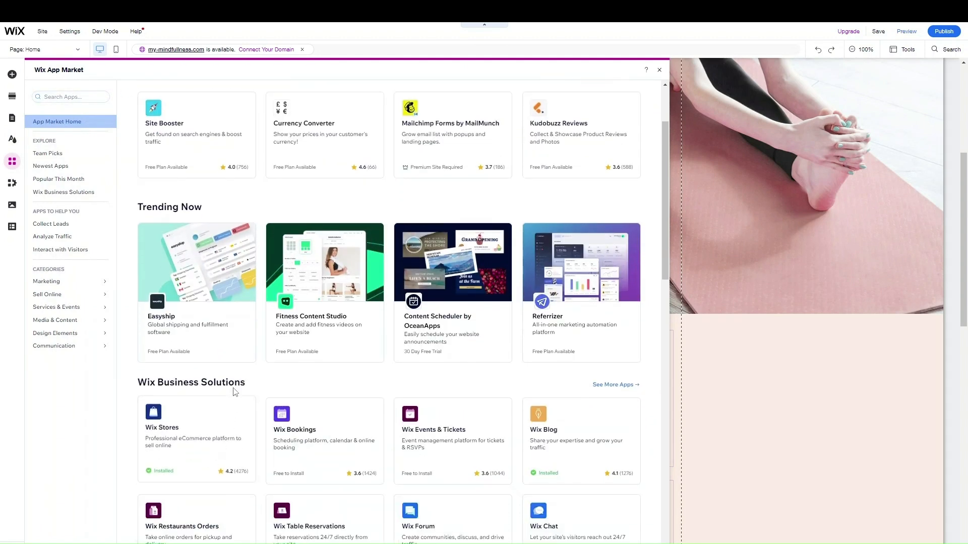
pyautogui.scroll(3, 233, 402)
# Find Wix Stores under Wix Business Solutions, see it is Installed, and close the App Market
pyautogui.click(194, 144)
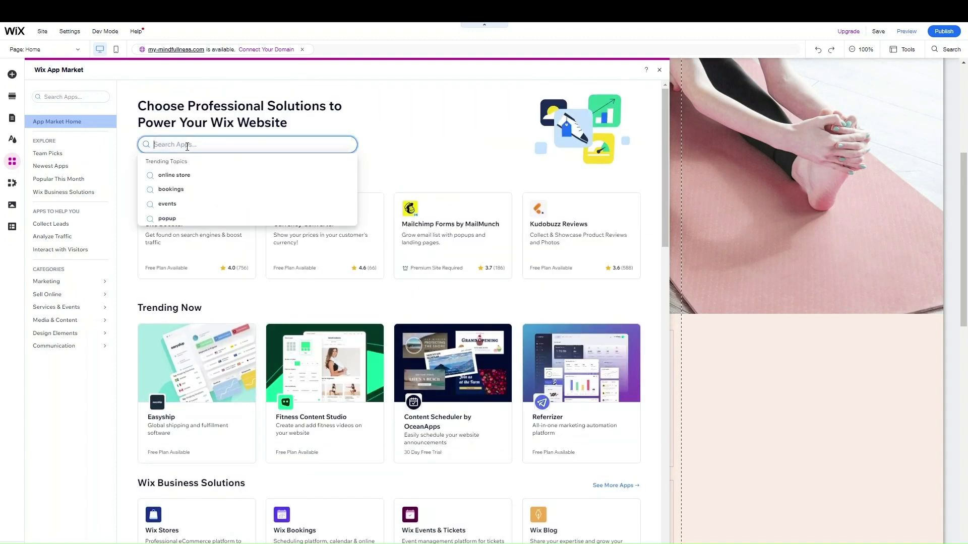
pyautogui.click(481, 172)
pyautogui.scroll(-4, 459, 194)
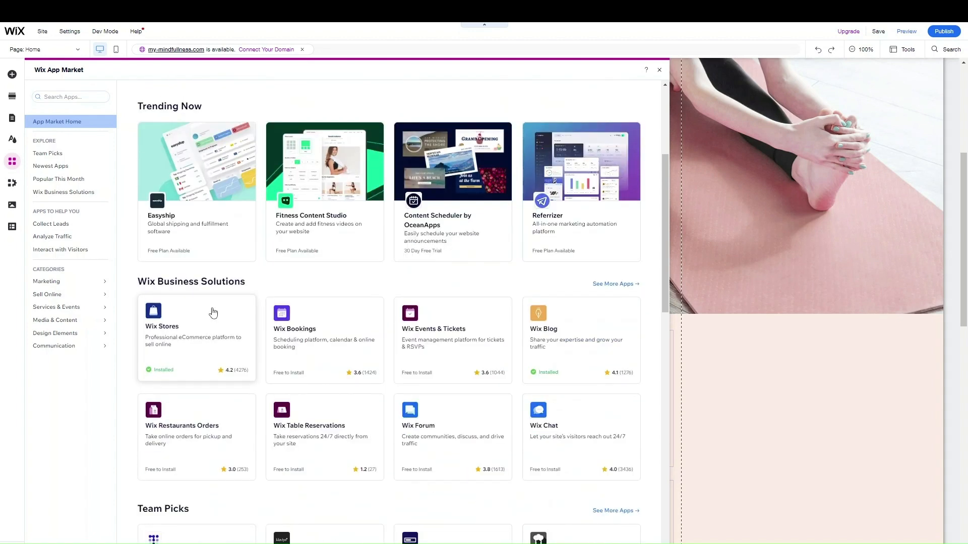
pyautogui.click(198, 328)
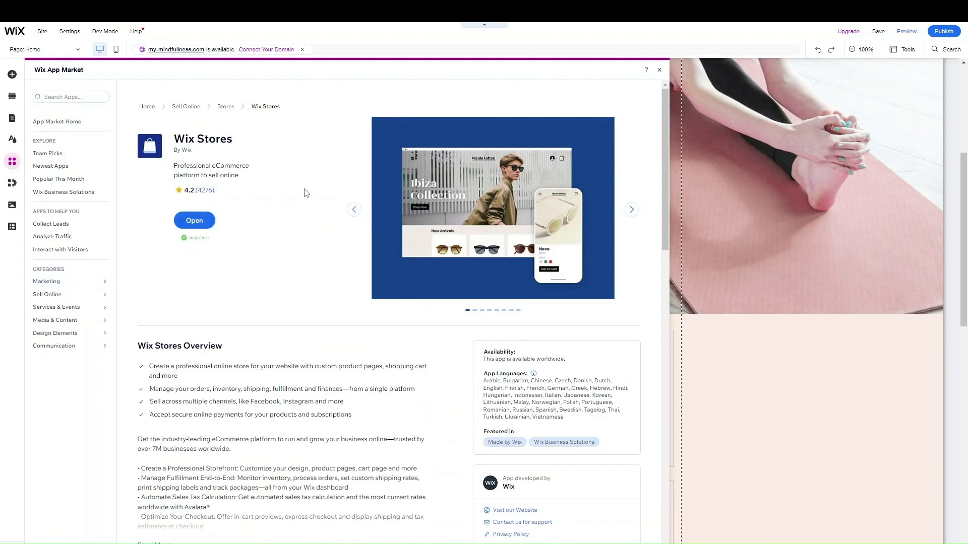
pyautogui.click(659, 72)
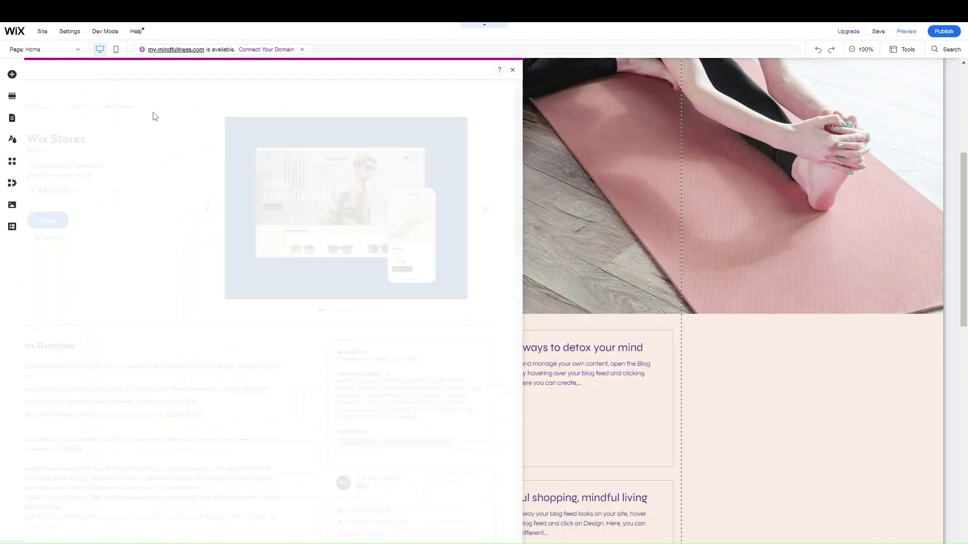
pyautogui.click(51, 50)
pyautogui.click(51, 50)
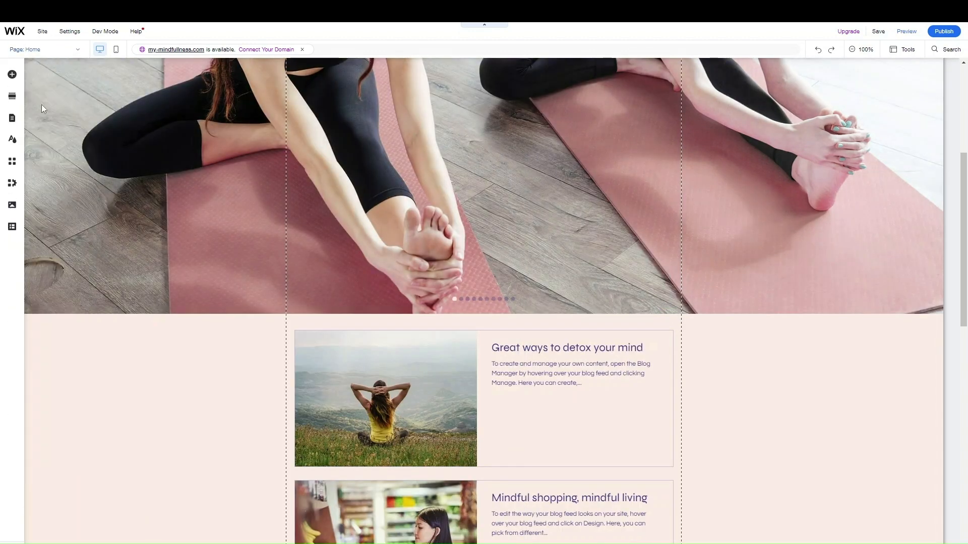
pyautogui.click(45, 51)
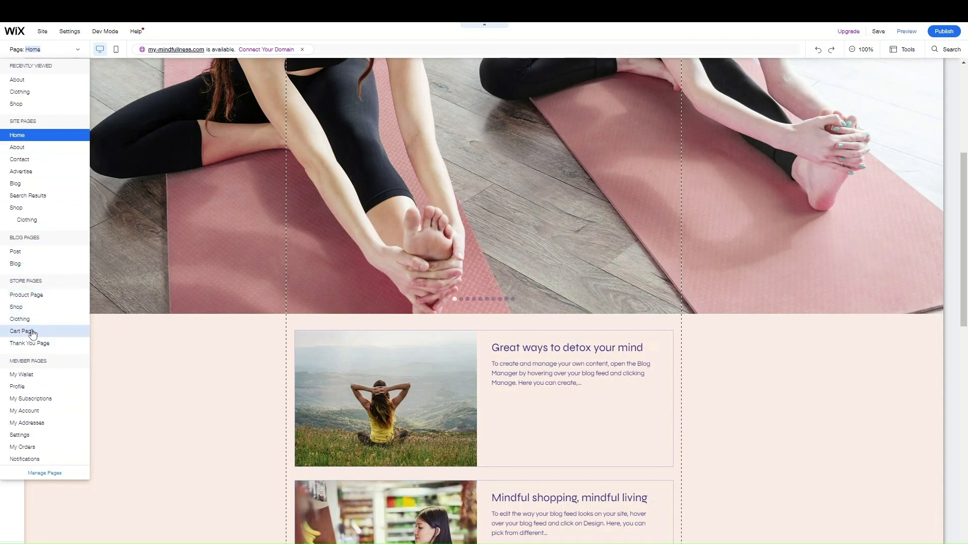
pyautogui.click(70, 52)
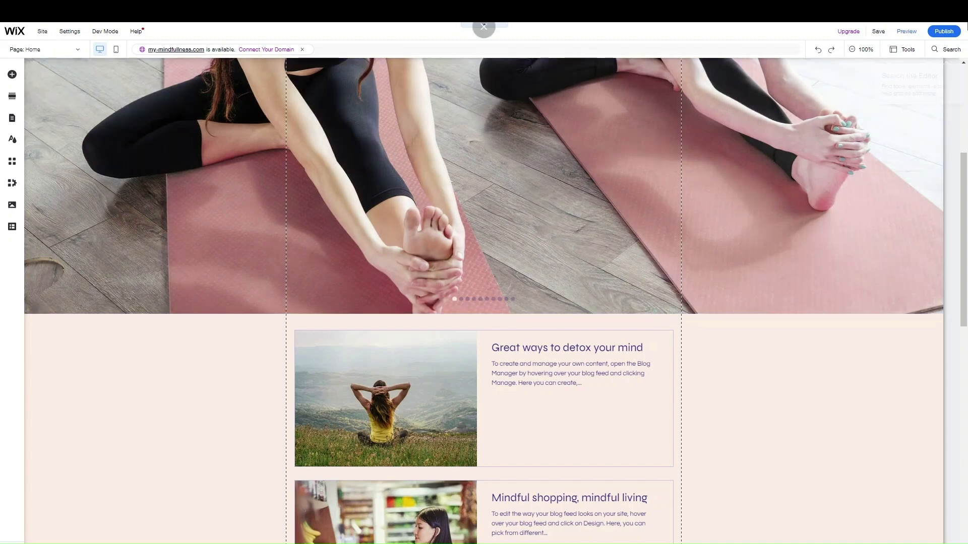
# Browse the Store category in Add Elements: product galleries, related products, cart and currency converter
pyautogui.click(12, 74)
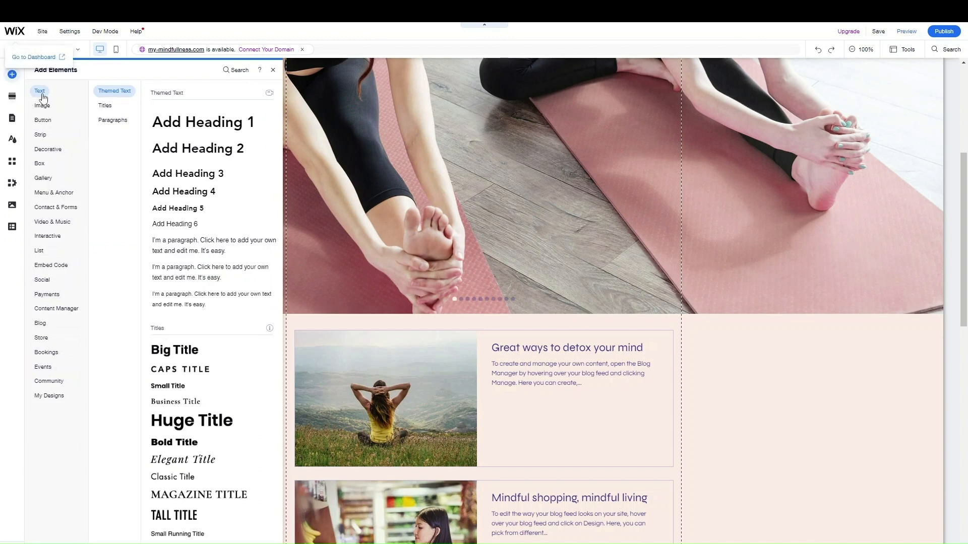
pyautogui.click(40, 339)
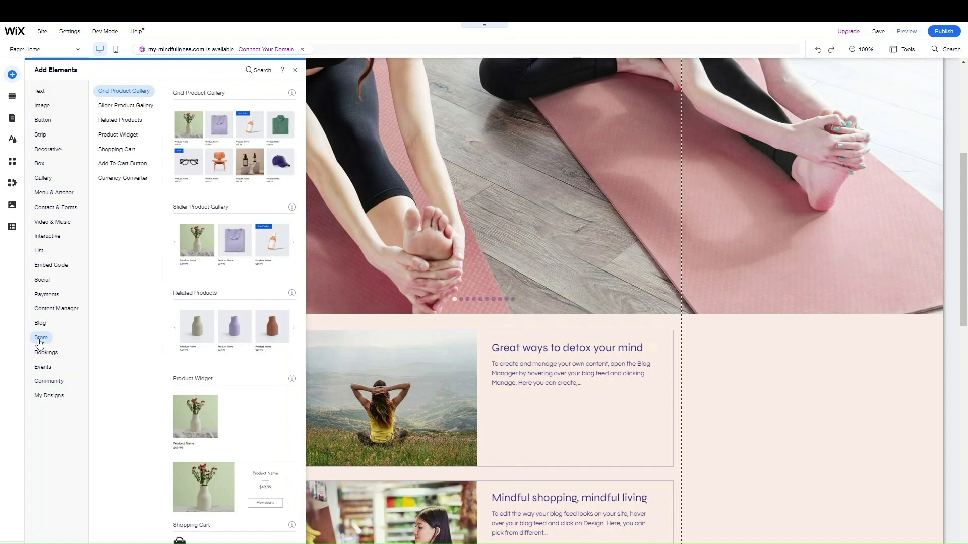
pyautogui.scroll(-4, 208, 339)
pyautogui.scroll(4, 209, 341)
pyautogui.scroll(1, 209, 341)
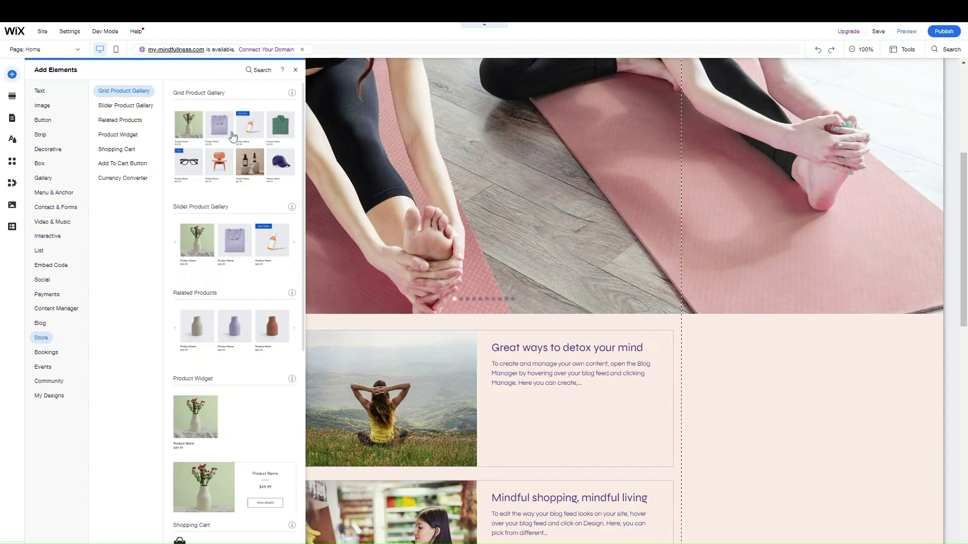
pyautogui.scroll(-5, 232, 261)
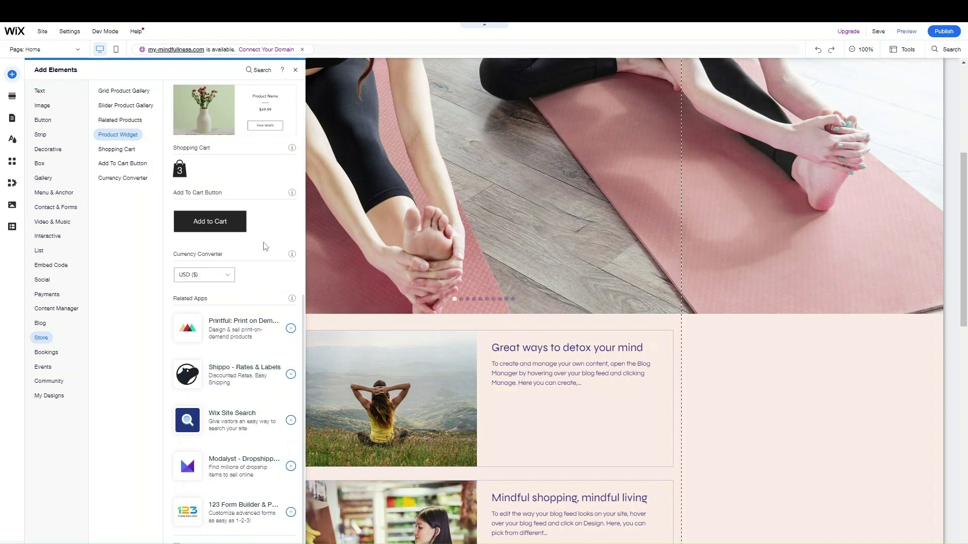
pyautogui.scroll(2, 266, 246)
pyautogui.scroll(5, 266, 250)
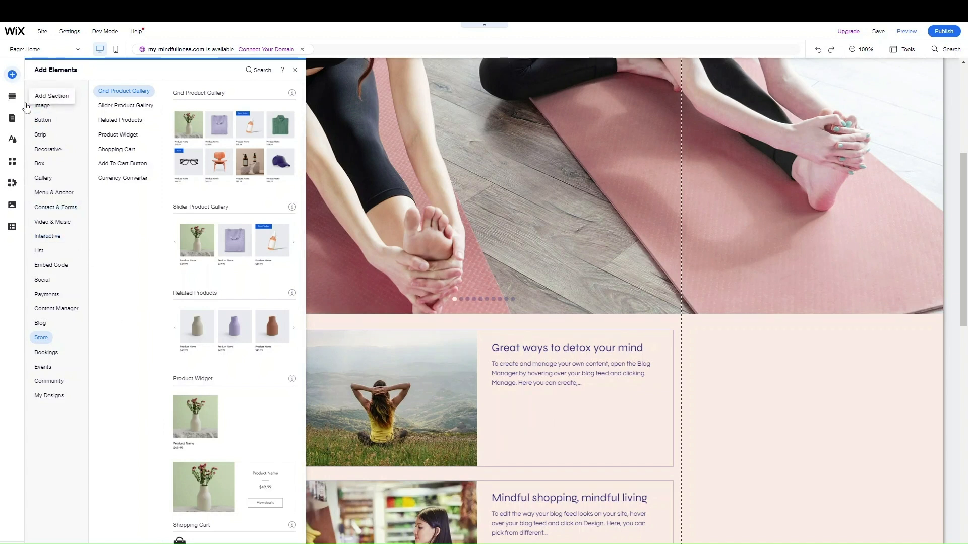
# Insert the Store section design 'Explore the Collection' from Add Section below the hero slideshow
pyautogui.click(20, 102)
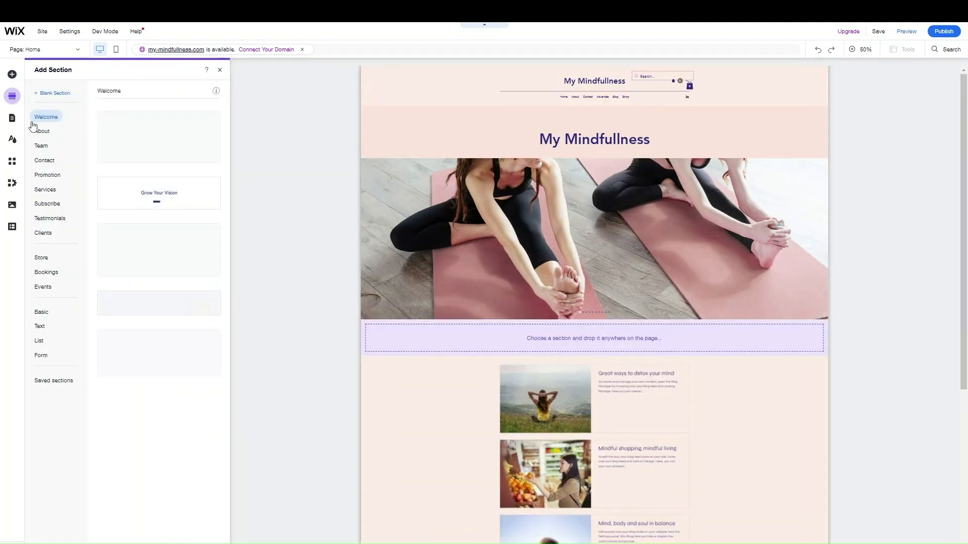
pyautogui.click(44, 259)
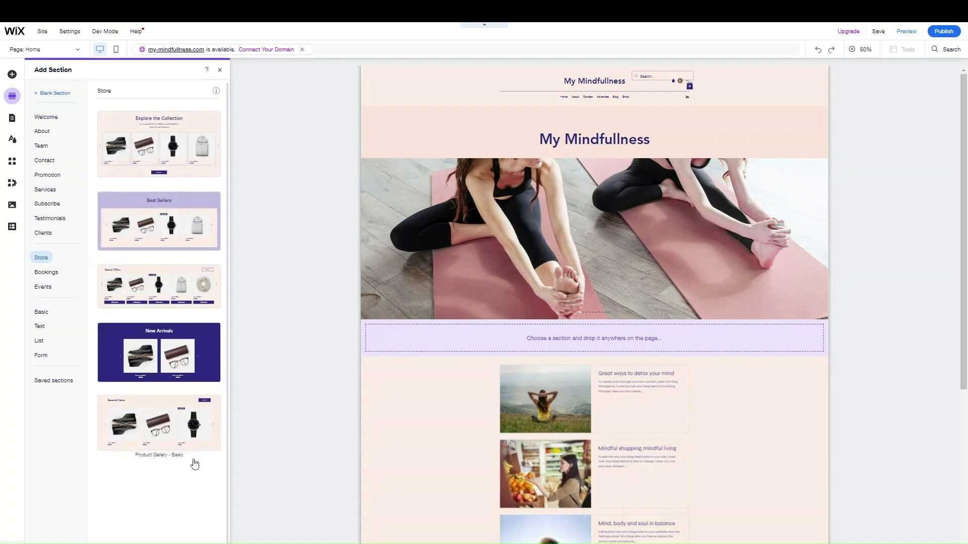
pyautogui.click(157, 126)
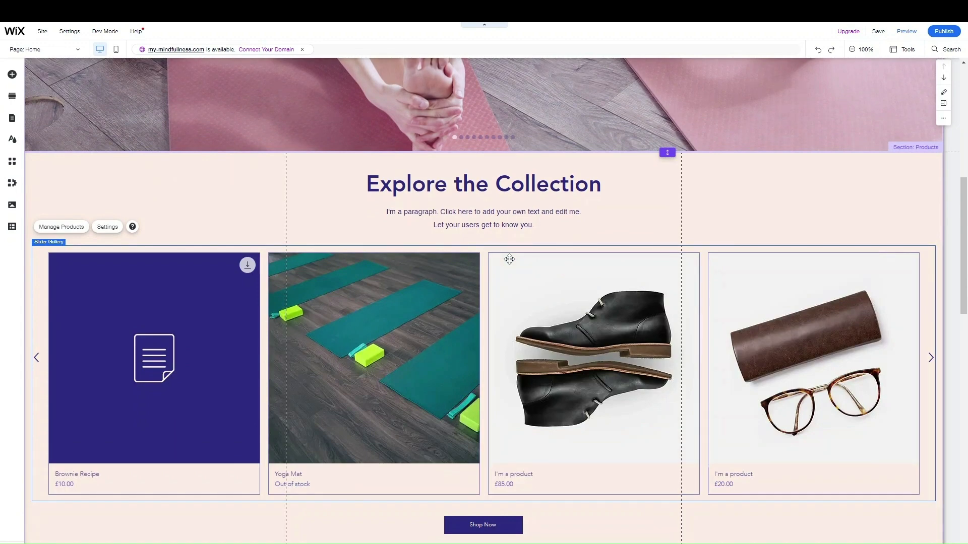
# Check the new Explore the Collection section on the page, then save the site
pyautogui.scroll(-4, 532, 277)
pyautogui.scroll(5, 562, 303)
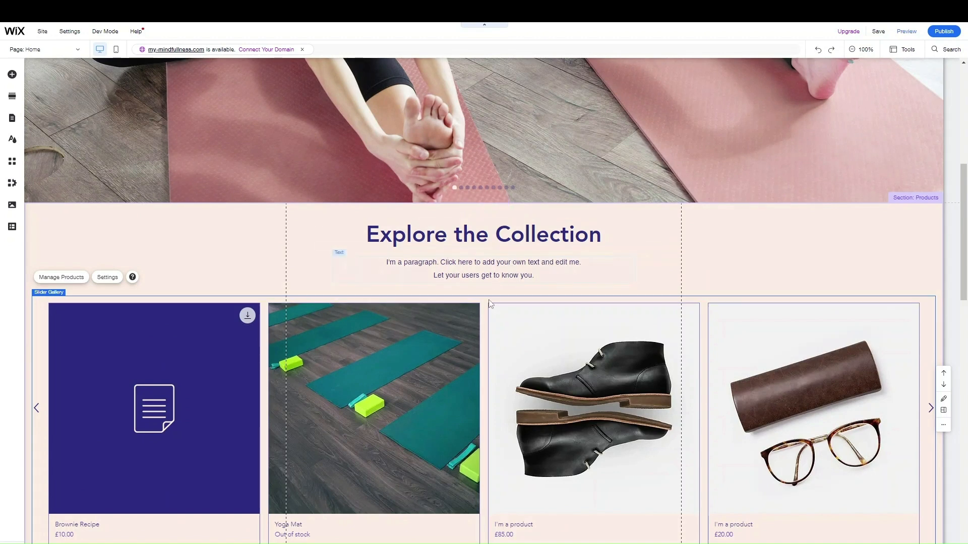
pyautogui.scroll(-2, 496, 285)
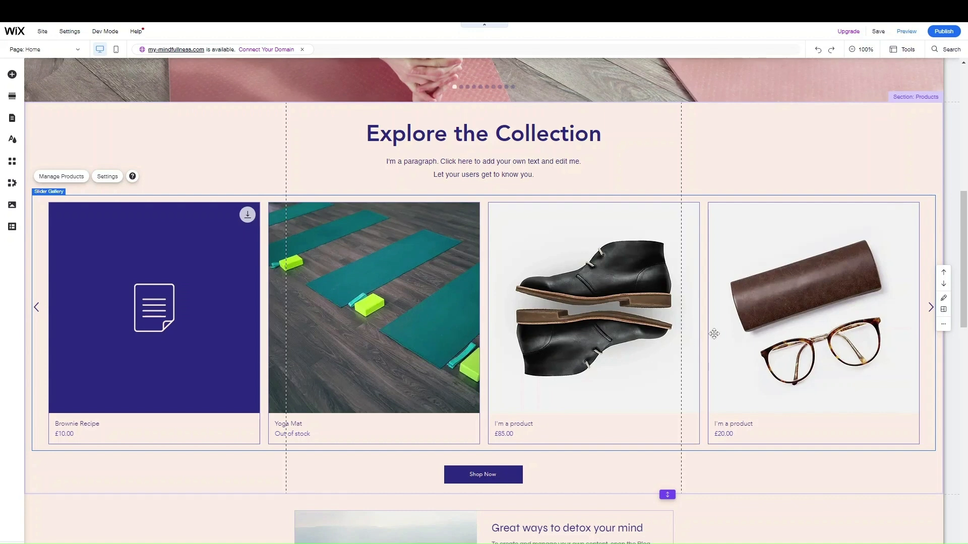
pyautogui.scroll(-3, 730, 386)
pyautogui.scroll(2, 720, 385)
pyautogui.scroll(4, 619, 218)
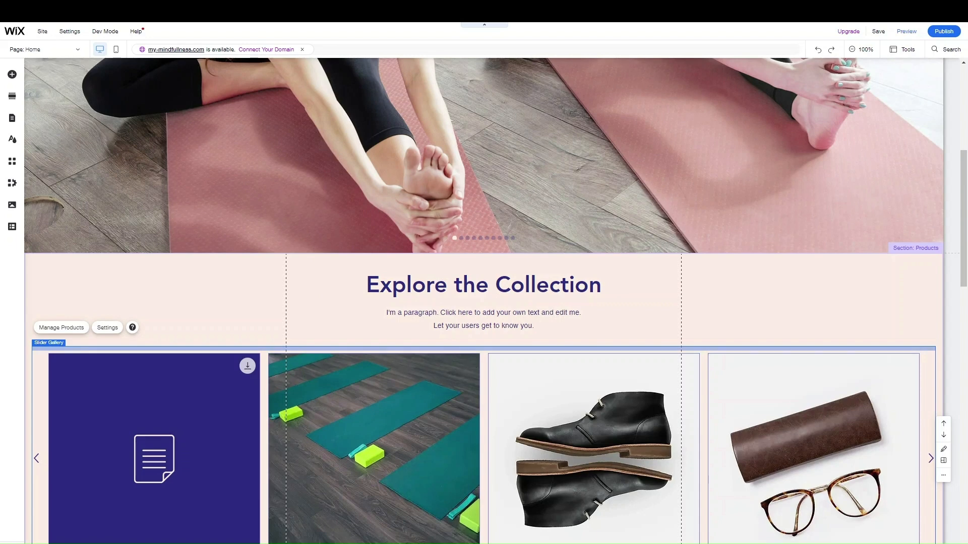
pyautogui.click(875, 36)
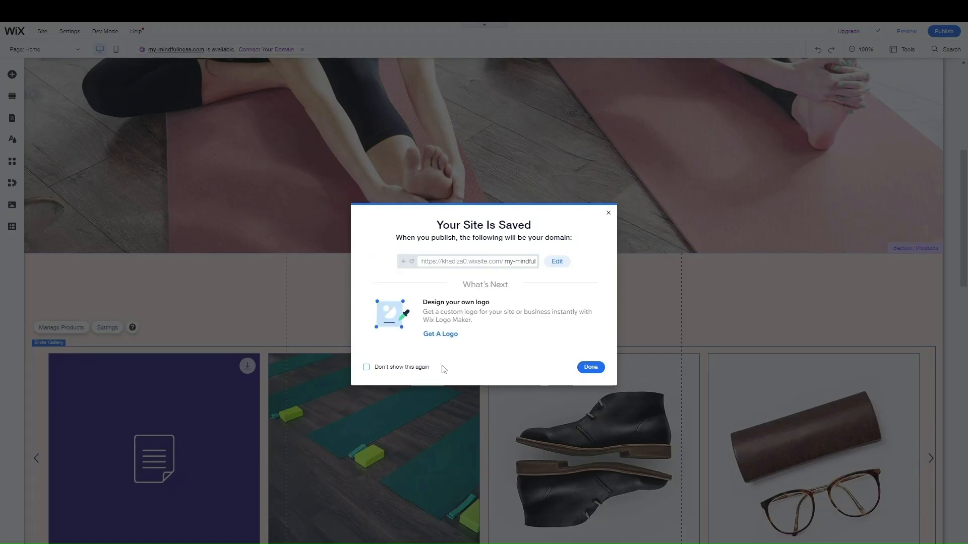
# Dismiss the site-saved dialog and go to My Dashboard from the Site menu
pyautogui.click(591, 367)
pyautogui.moveTo(46, 33)
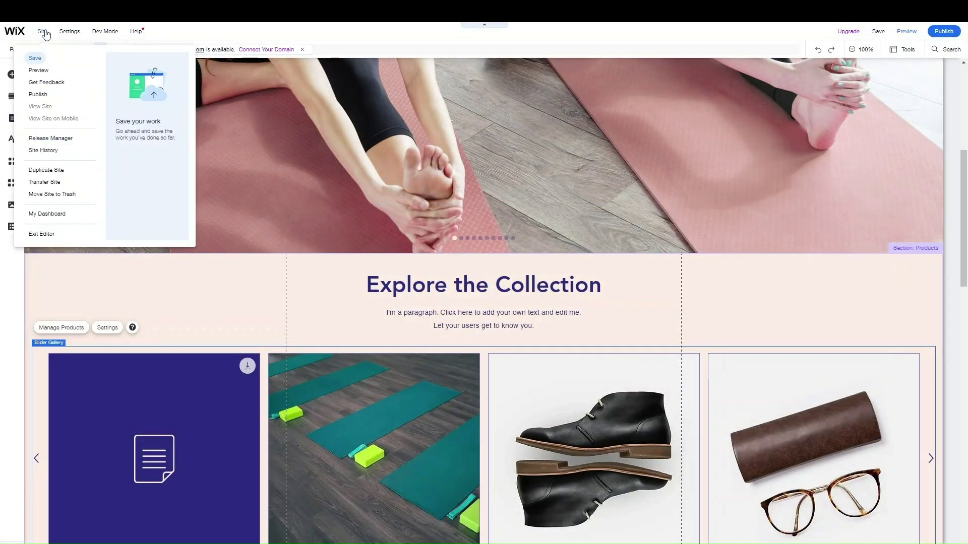
pyautogui.click(47, 214)
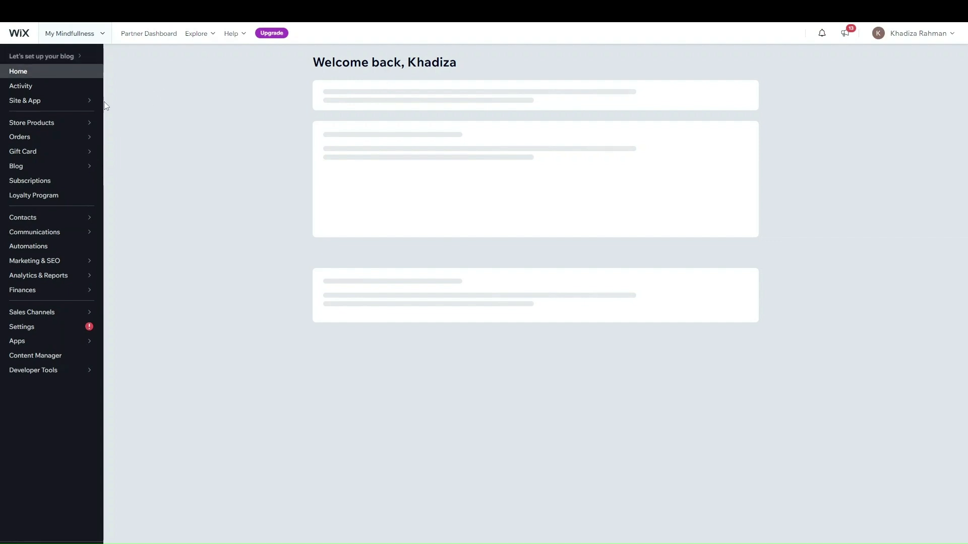
pyautogui.moveTo(36, 161)
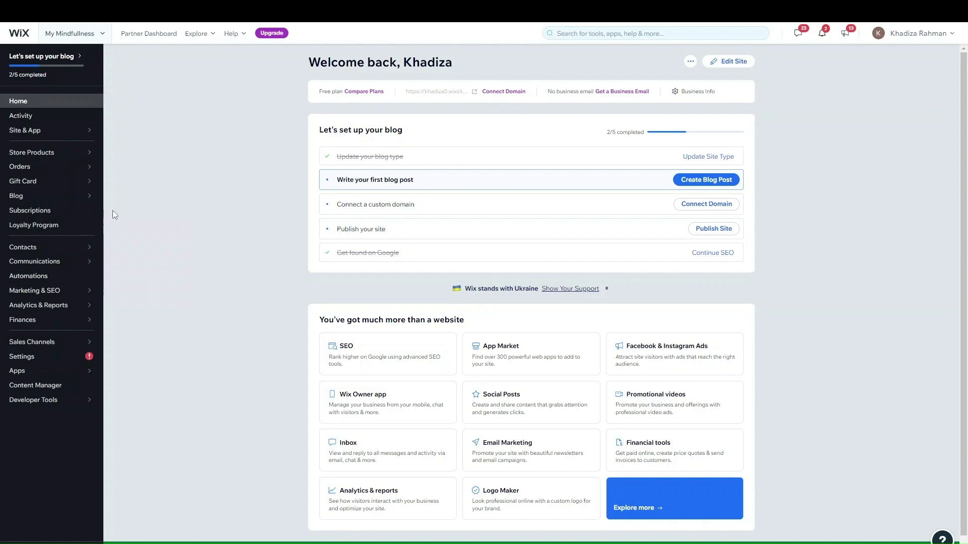
pyautogui.moveTo(70, 166)
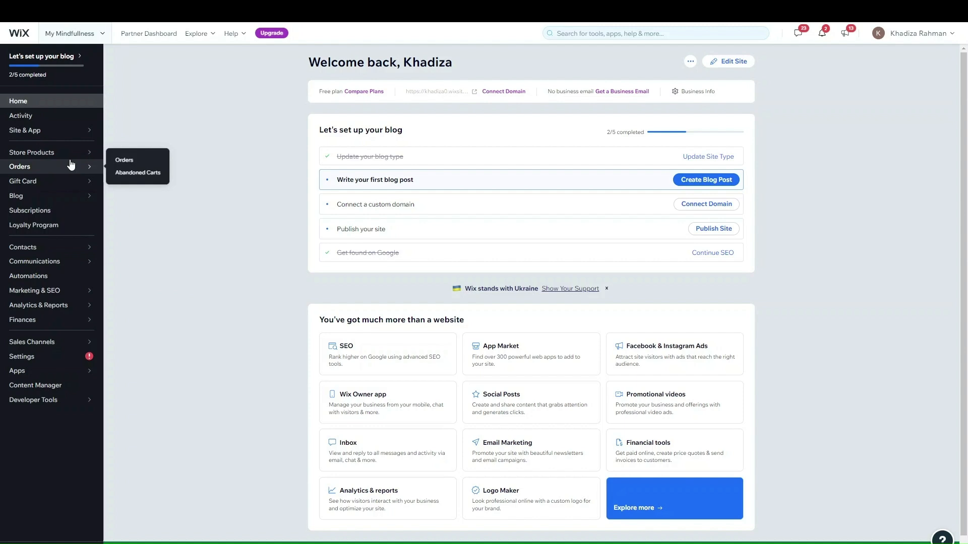
# Open the store's Products list and scroll through its 14 products
pyautogui.click(95, 152)
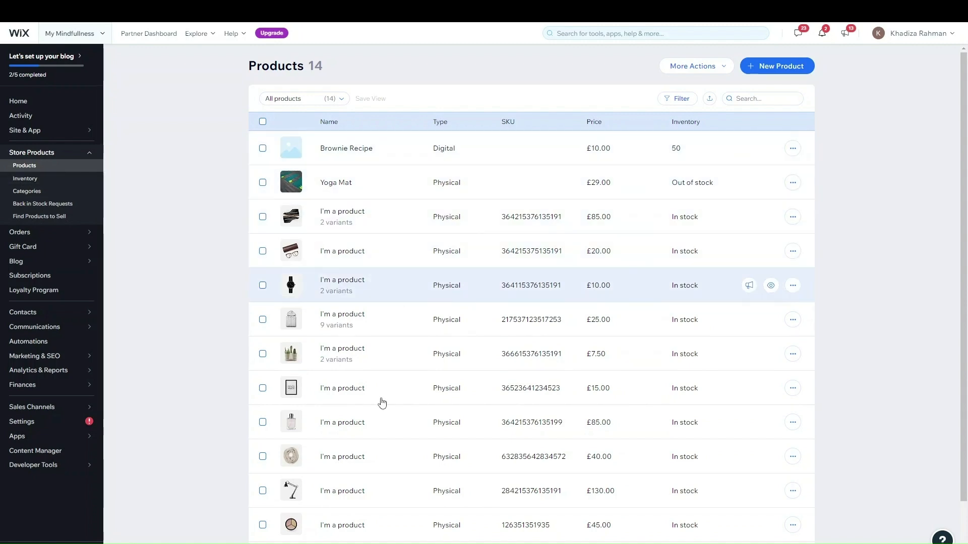
pyautogui.scroll(-1, 630, 379)
pyautogui.scroll(1, 640, 348)
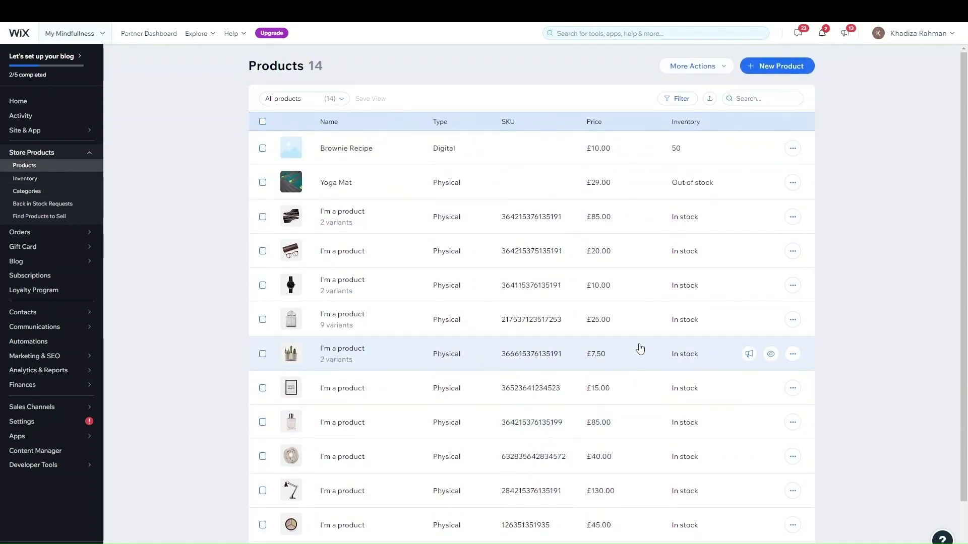
pyautogui.scroll(-2, 731, 358)
pyautogui.scroll(3, 734, 345)
pyautogui.scroll(-1, 698, 350)
pyautogui.scroll(1, 665, 328)
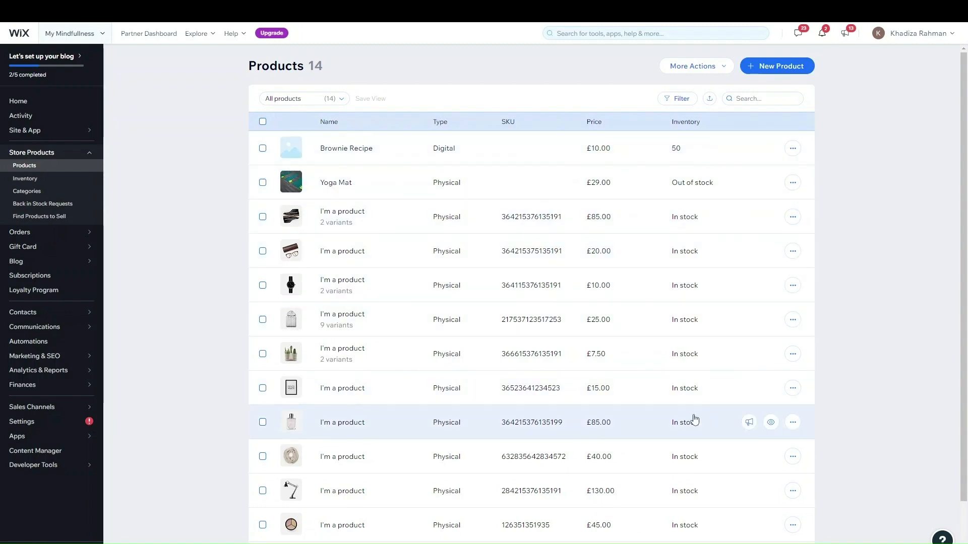
pyautogui.scroll(-2, 696, 423)
pyautogui.scroll(2, 726, 307)
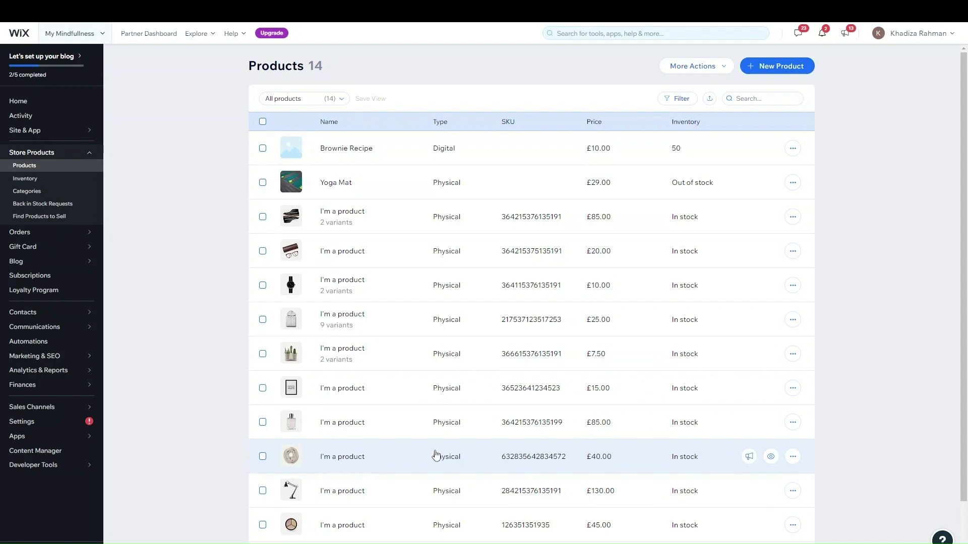
# Open the £40.00 product, then return to the Products list
pyautogui.click(521, 419)
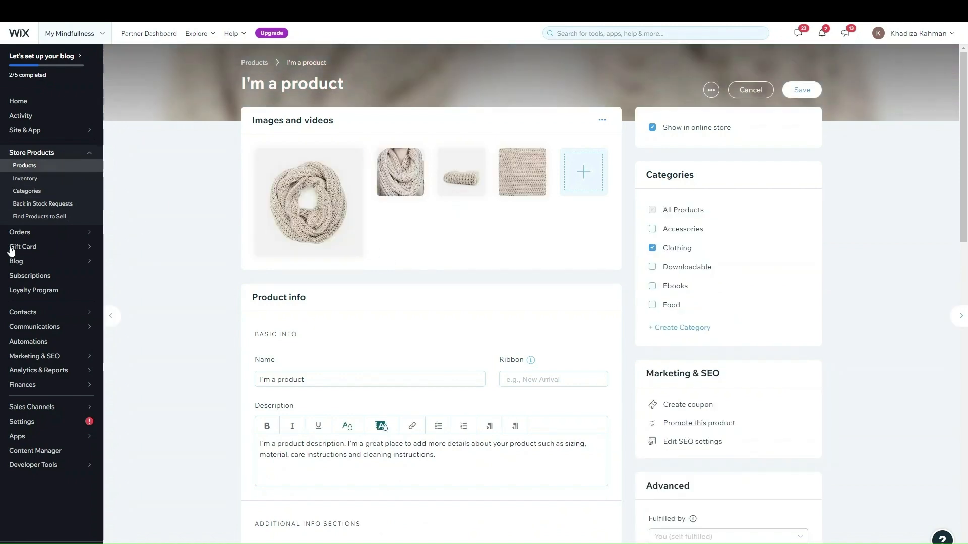
pyautogui.hotkey('alt', 'Left')
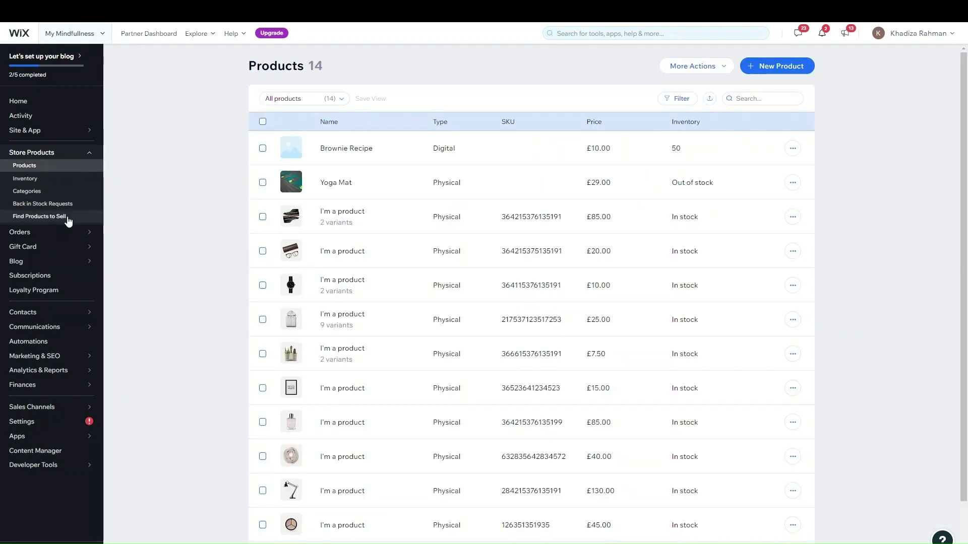
pyautogui.moveTo(706, 326)
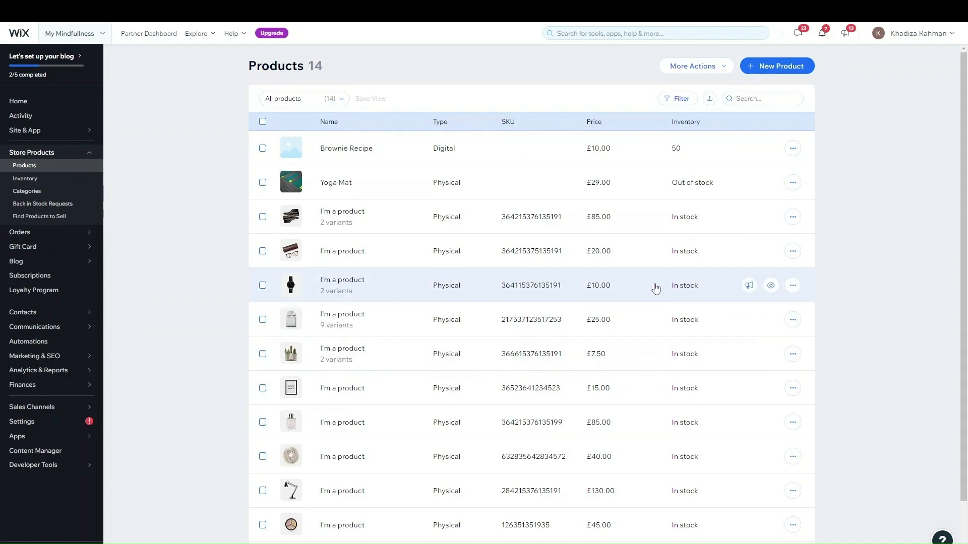
# Open the New Product menu offering Physical product and Digital file
pyautogui.click(781, 75)
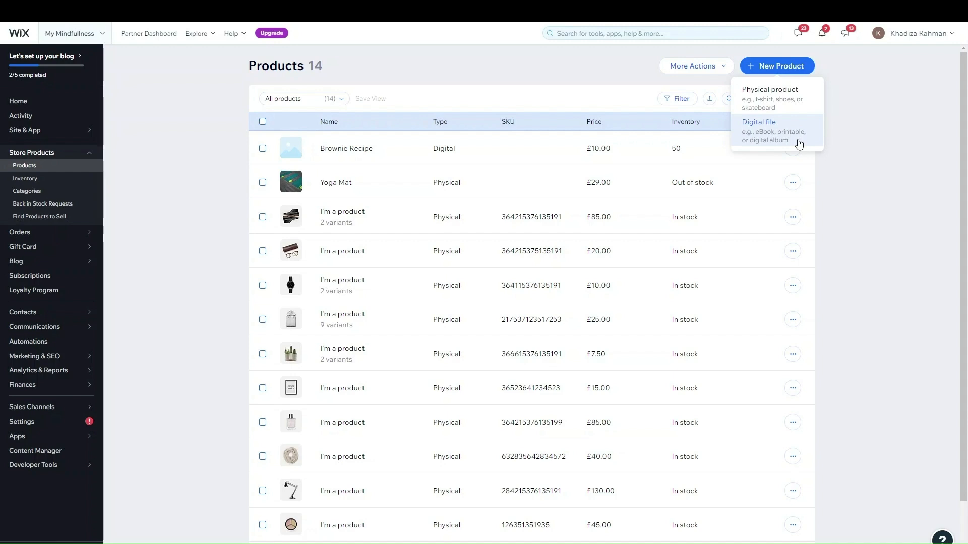
# Create a new physical product and title it 'Wooly Hat'
pyautogui.click(776, 107)
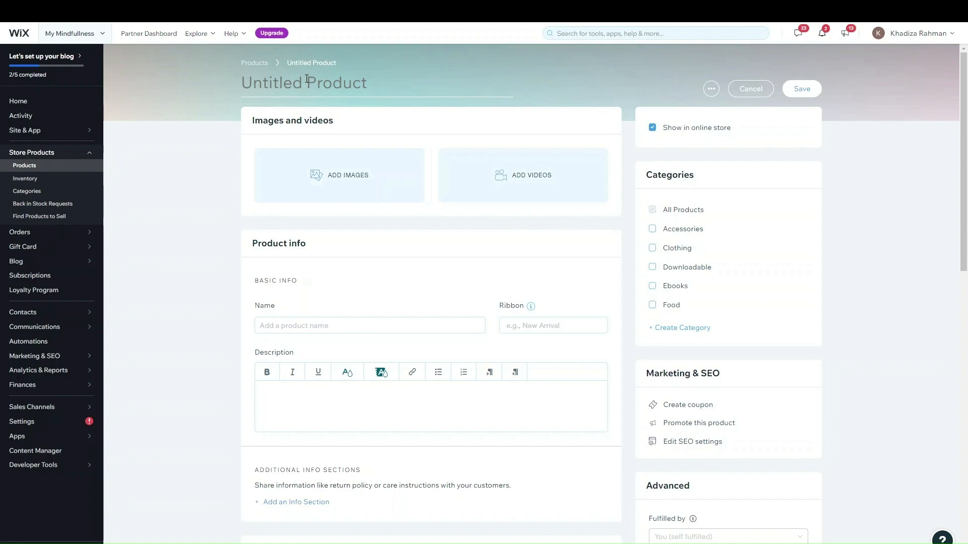
pyautogui.write('Woolyy')
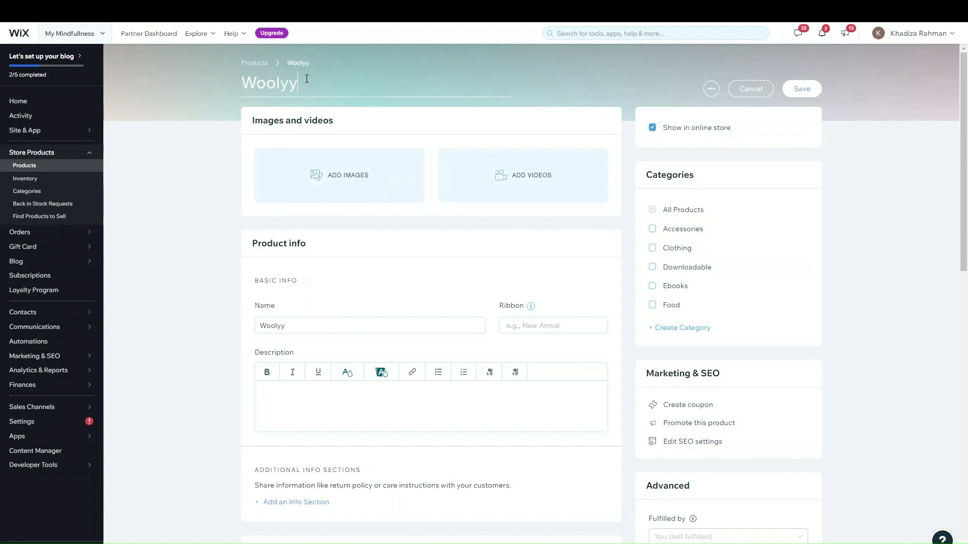
pyautogui.press('BackSpace')
pyautogui.write('Hat')
pyautogui.click(220, 155)
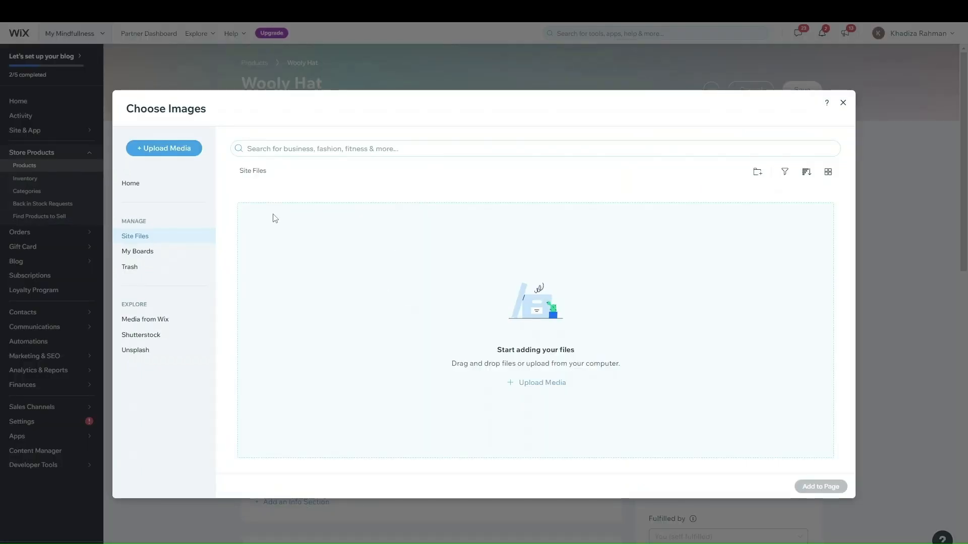
# Add a Media from Wix stock photo of a woman in a beanie as the first image
pyautogui.click(151, 319)
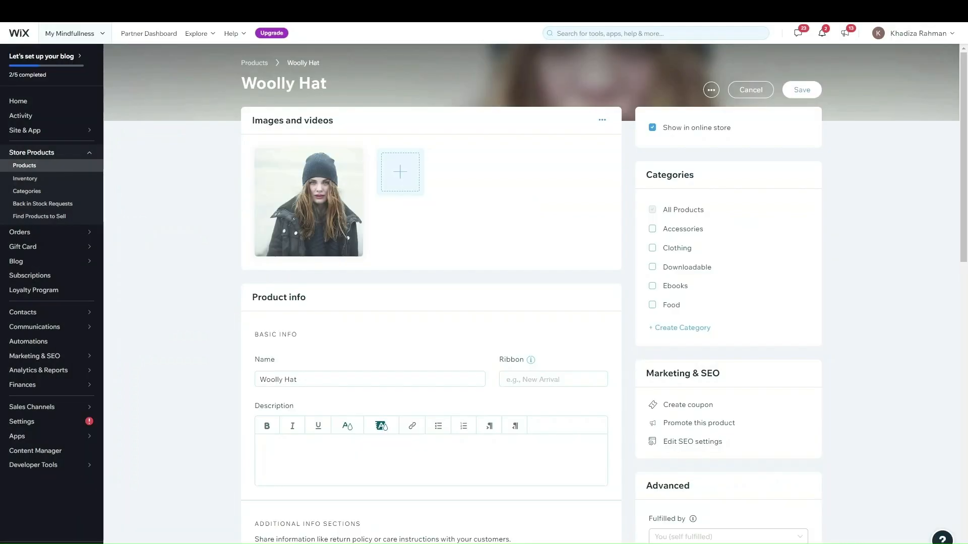
pyautogui.click(385, 177)
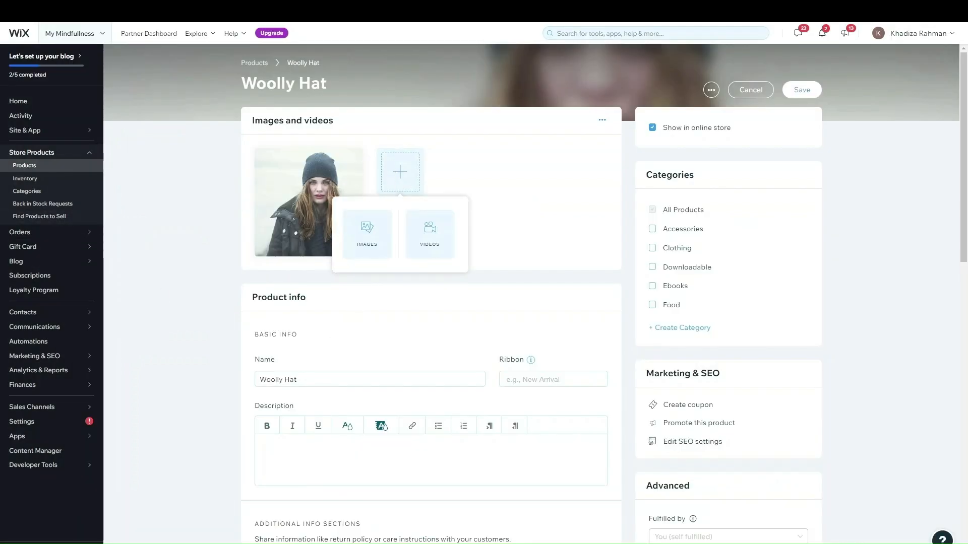
pyautogui.click(208, 167)
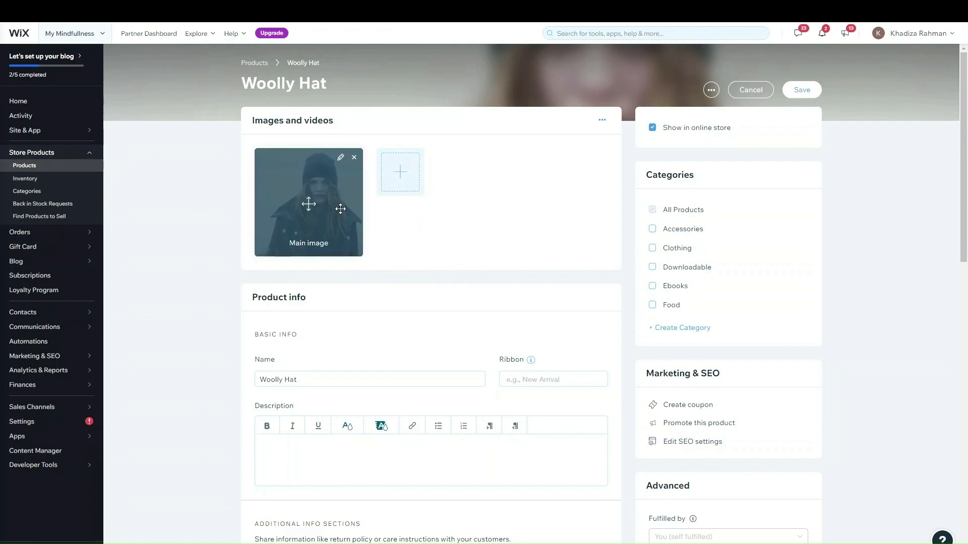
pyautogui.click(396, 180)
pyautogui.click(427, 224)
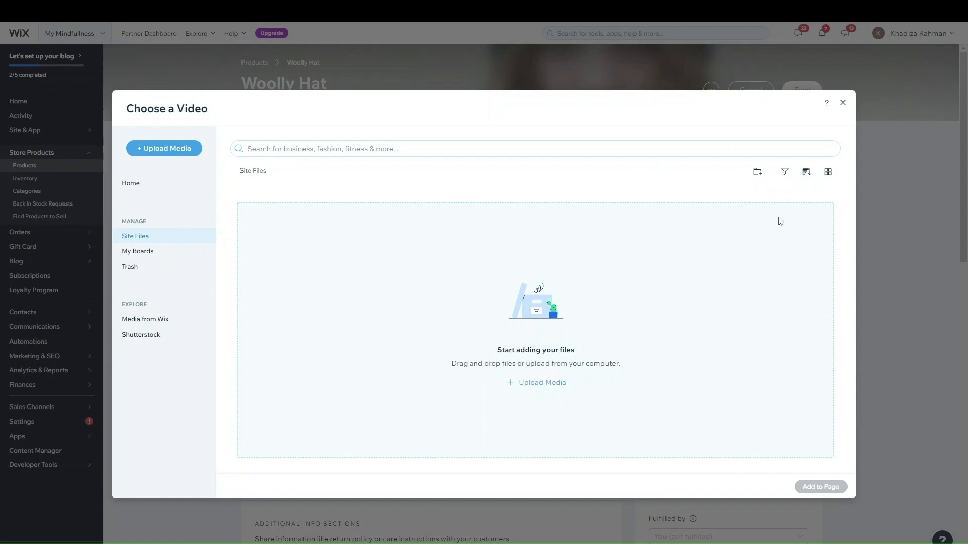
pyautogui.click(842, 103)
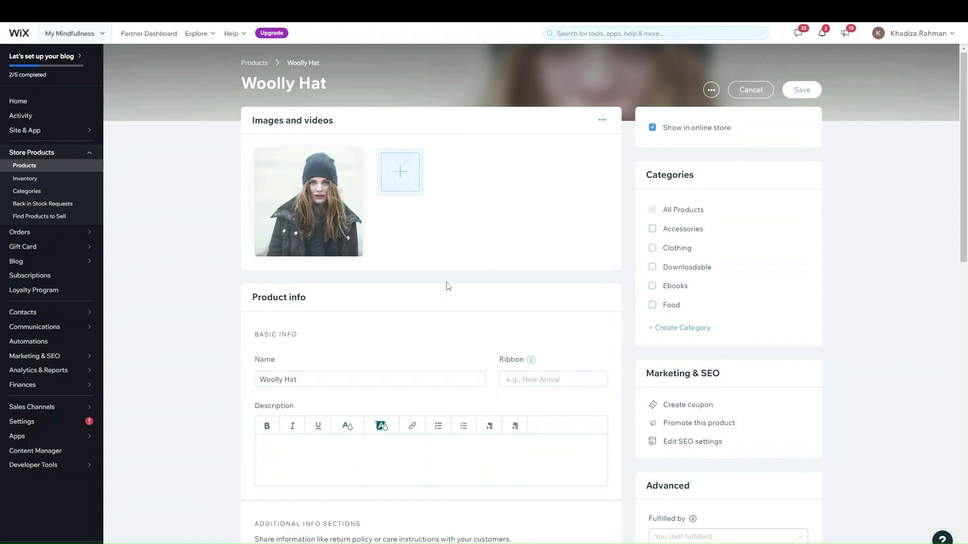
pyautogui.scroll(-2, 358, 291)
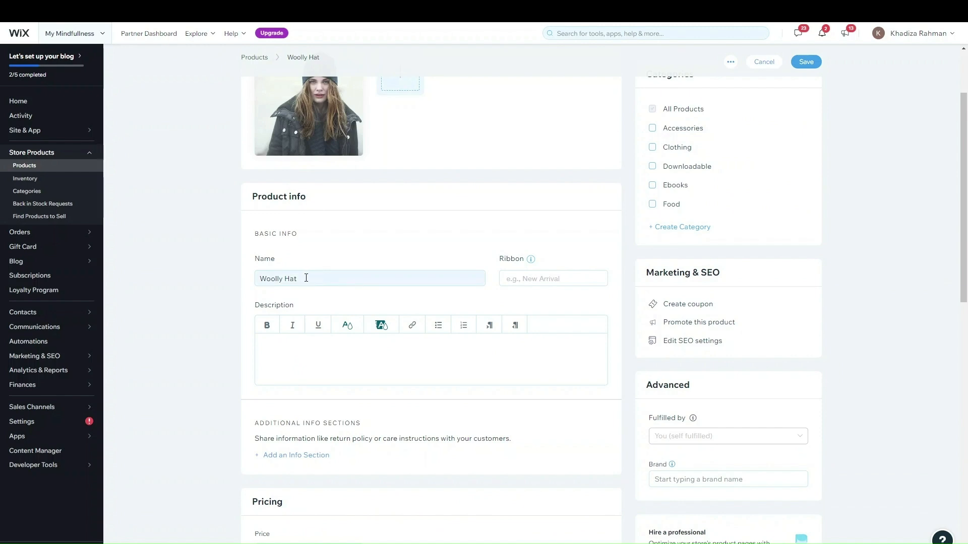
pyautogui.doubleClick(264, 260)
pyautogui.doubleClick(267, 306)
pyautogui.click(312, 368)
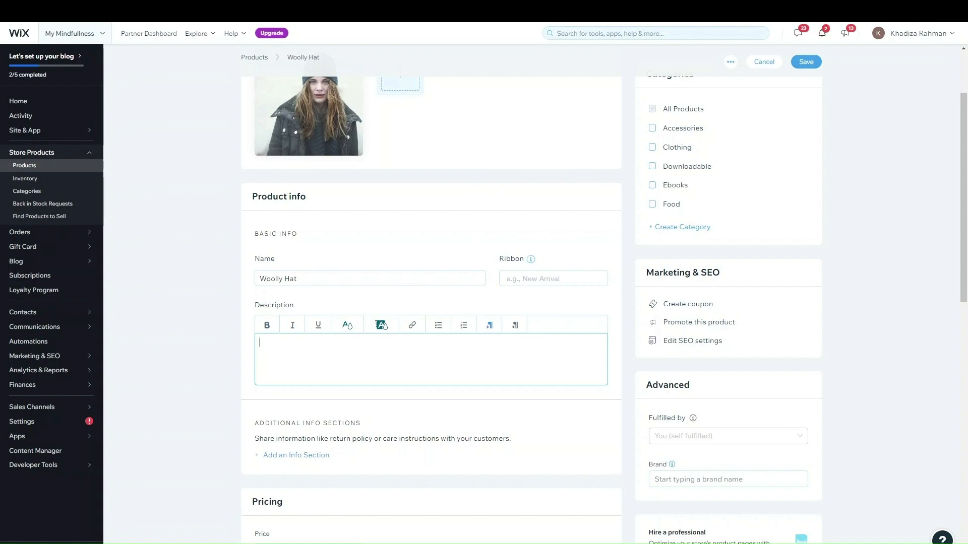
pyautogui.moveTo(48, 333)
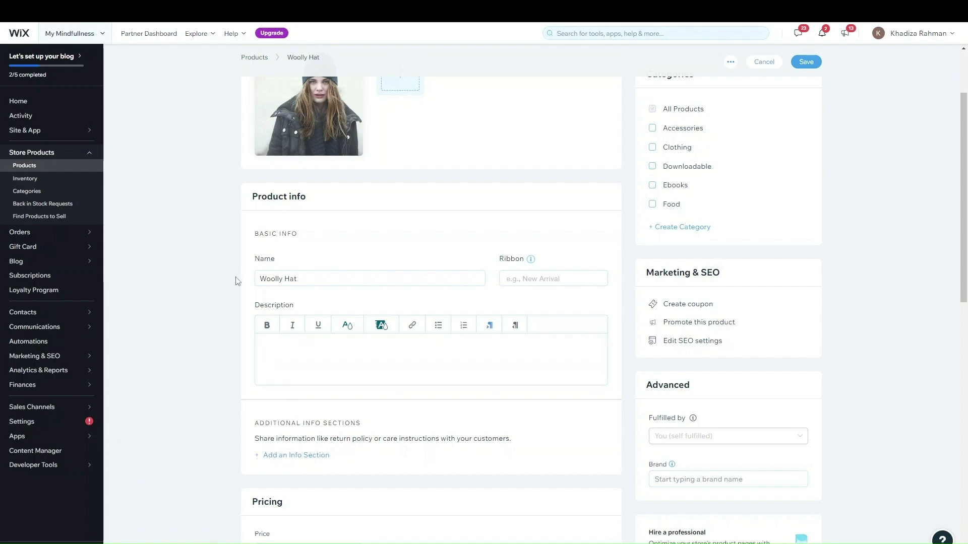
pyautogui.click(544, 280)
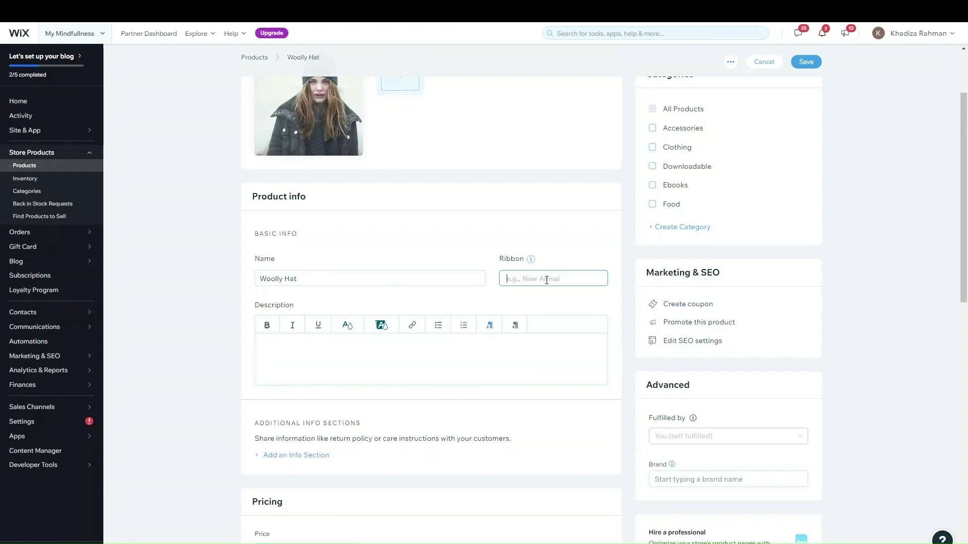
pyautogui.click(286, 337)
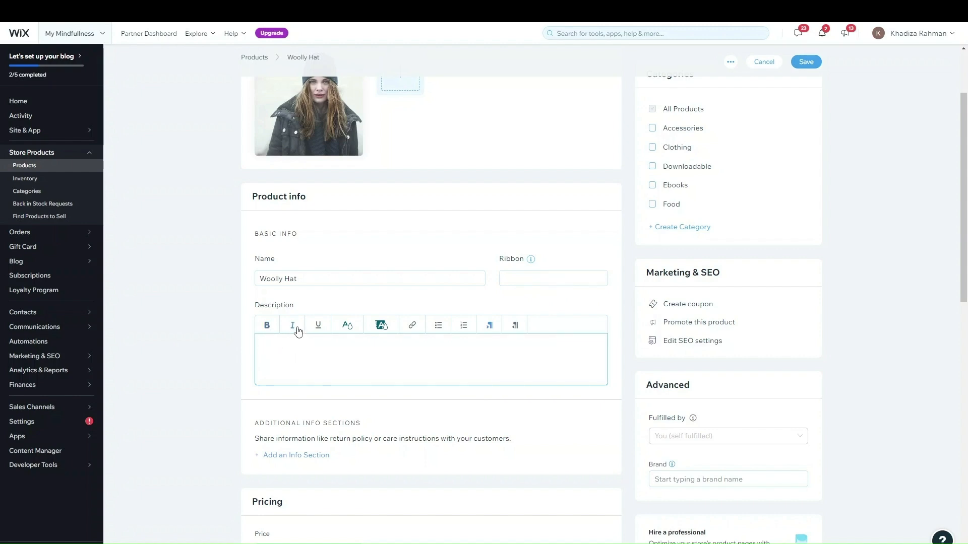
pyautogui.click(350, 329)
pyautogui.click(460, 349)
pyautogui.click(413, 325)
pyautogui.click(547, 342)
# Start a new entry under Additional Info Sections
pyautogui.scroll(-2, 547, 341)
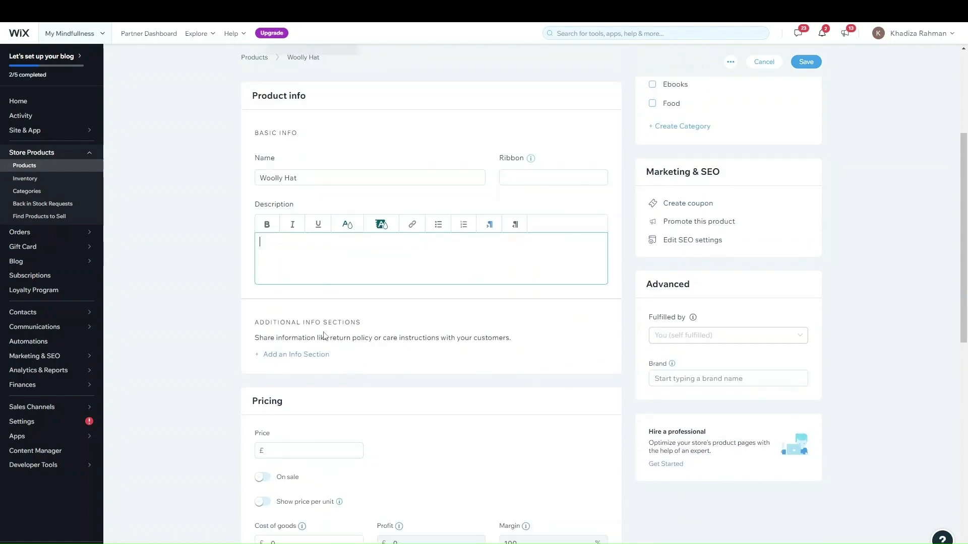
pyautogui.click(310, 356)
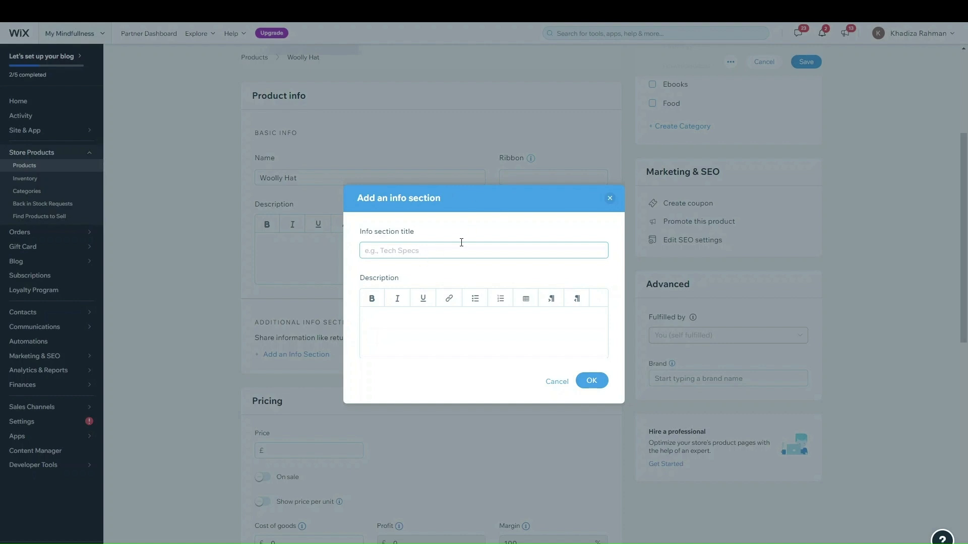
# Save an info section with the suggested title 'How to care for your product' and description 'Information'
pyautogui.click(438, 250)
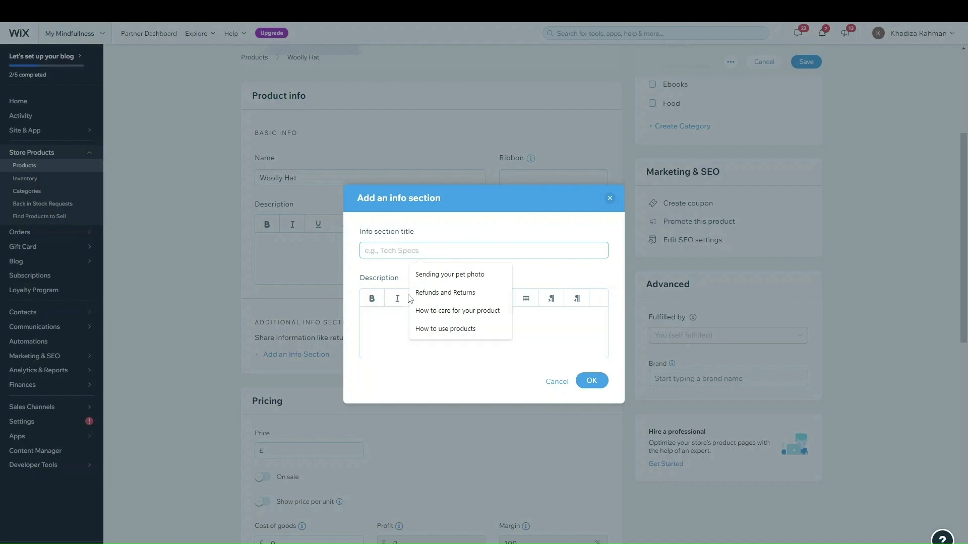
pyautogui.click(398, 261)
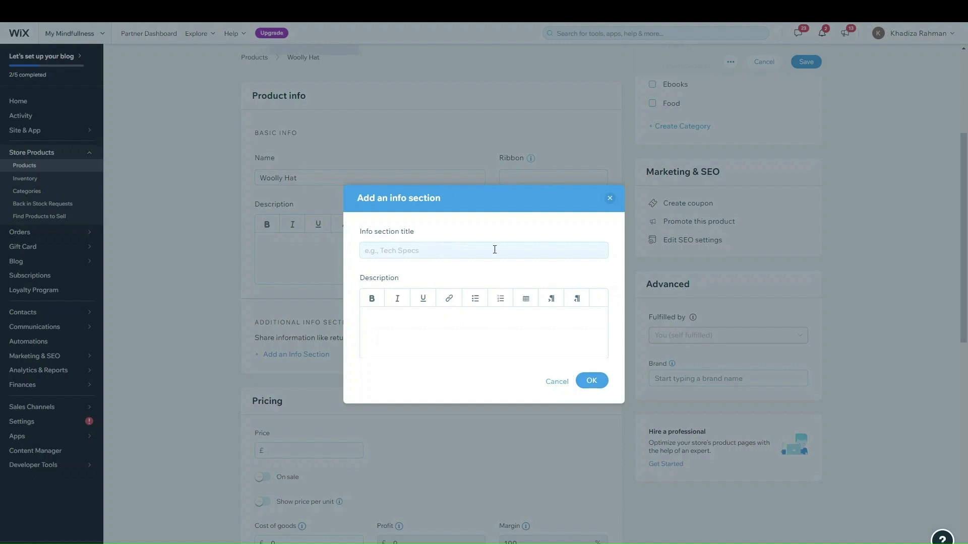
pyautogui.click(385, 252)
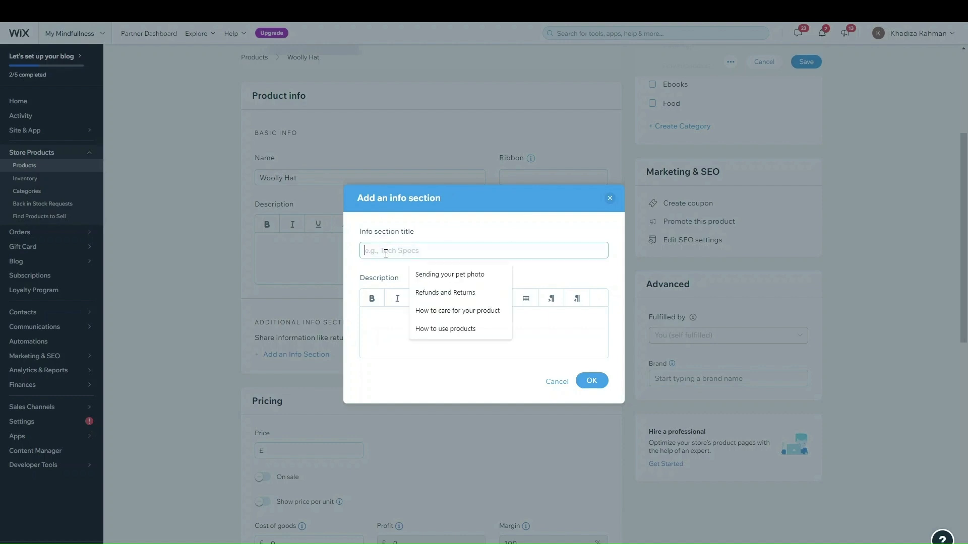
pyautogui.click(428, 312)
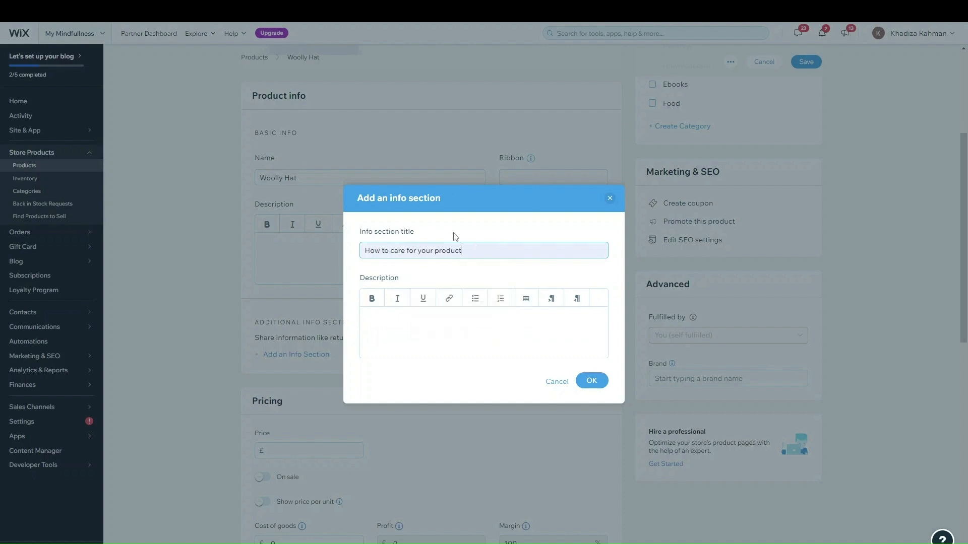
pyautogui.click(408, 322)
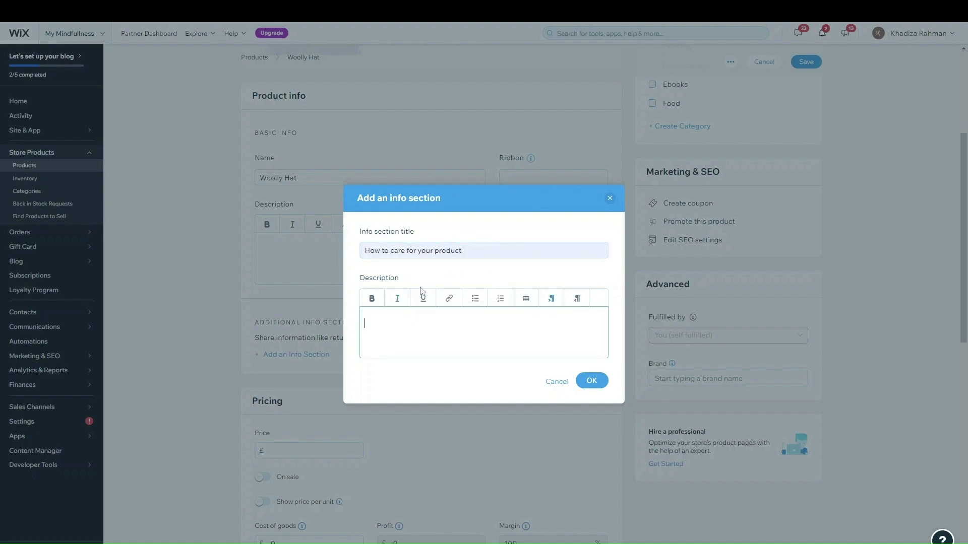
pyautogui.write('Information')
pyautogui.click(591, 381)
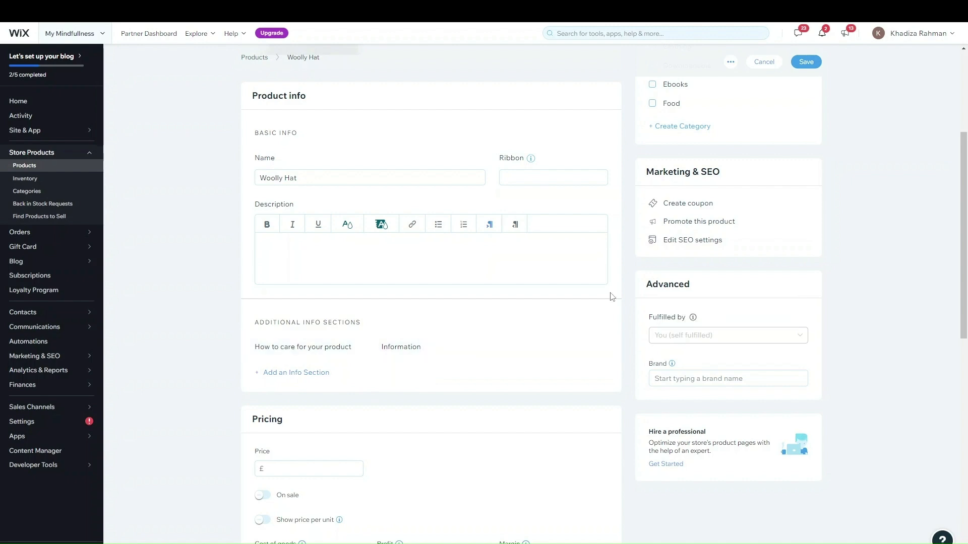
pyautogui.scroll(-4, 444, 407)
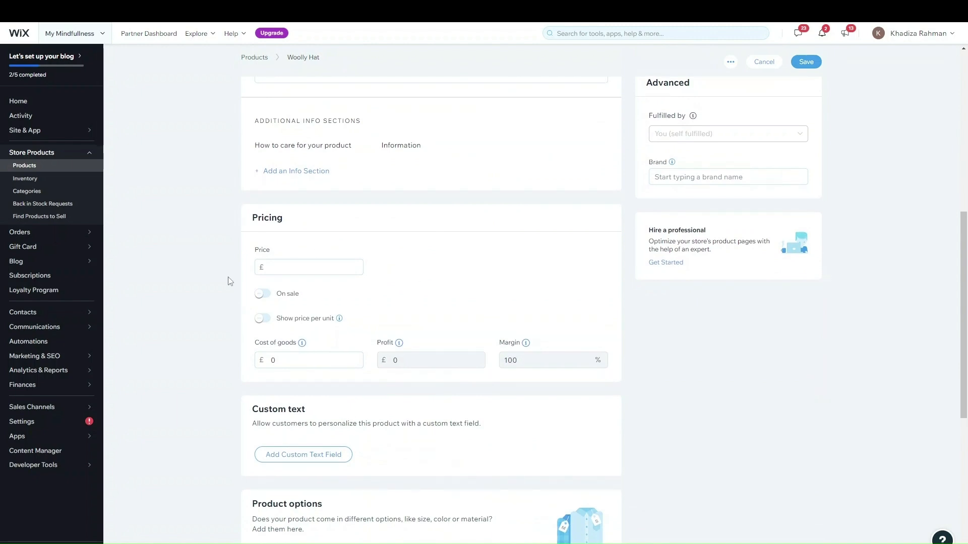
pyautogui.click(315, 265)
pyautogui.click(415, 267)
pyautogui.scroll(1, 431, 303)
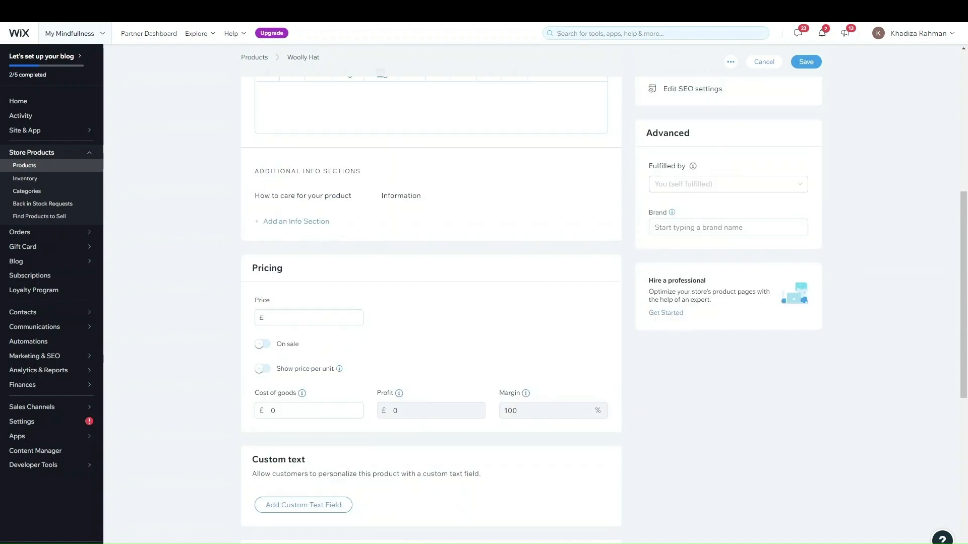
pyautogui.scroll(-2, 481, 358)
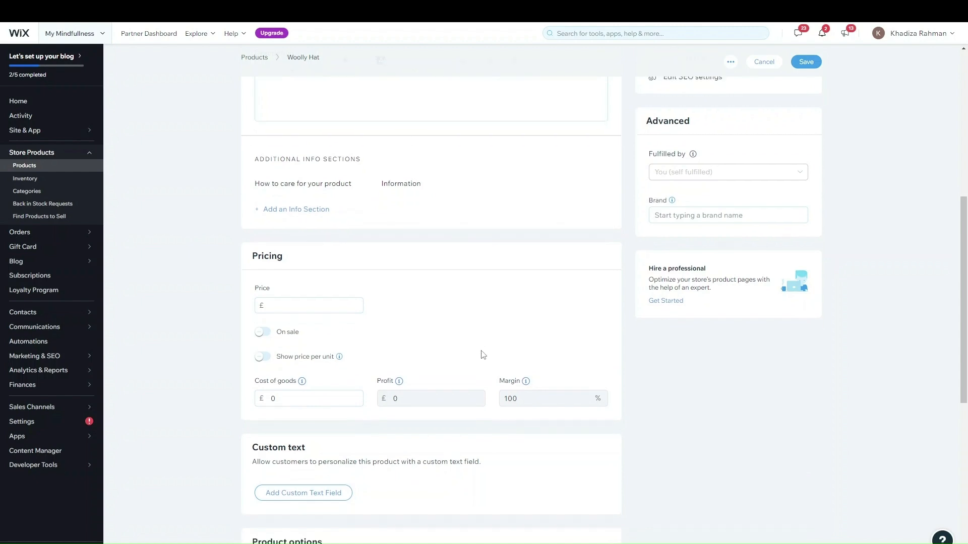
pyautogui.scroll(8, 404, 234)
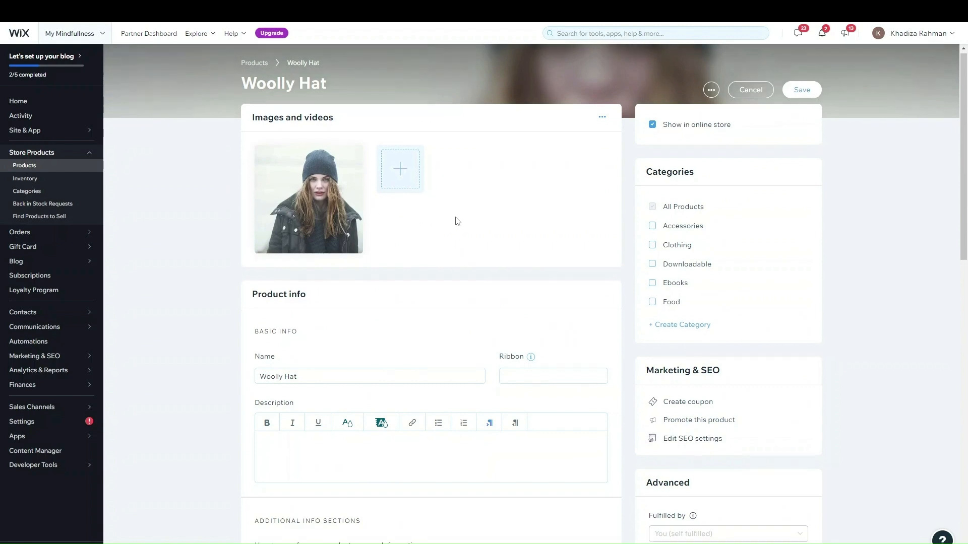
pyautogui.scroll(-6, 459, 232)
# Set the Woolly Hat's price to £12 and put it on sale
pyautogui.scroll(-3, 462, 238)
pyautogui.click(335, 217)
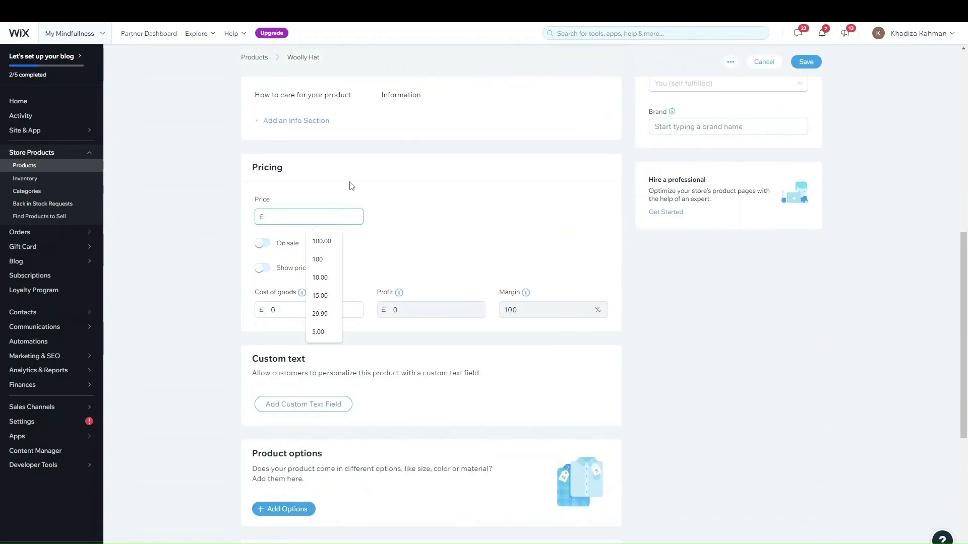
pyautogui.write('12')
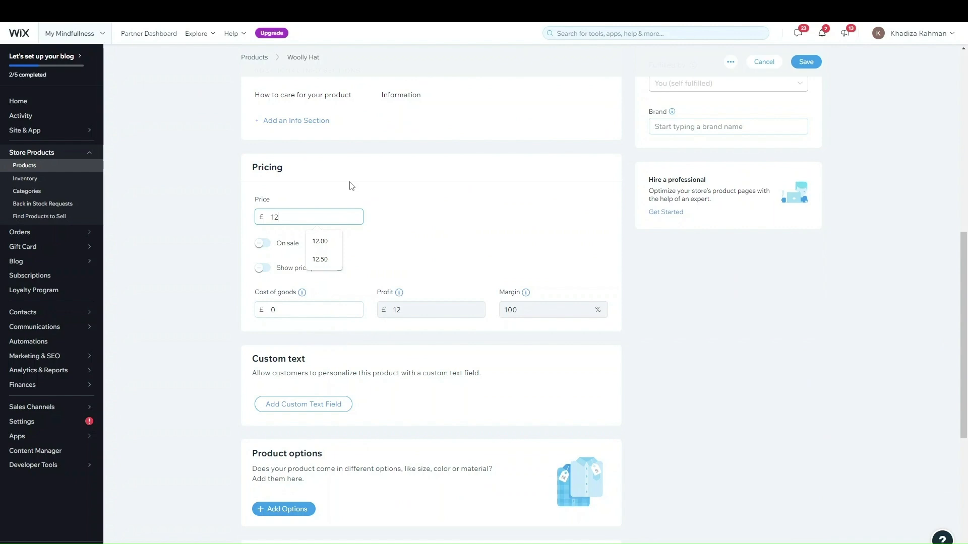
pyautogui.click(424, 227)
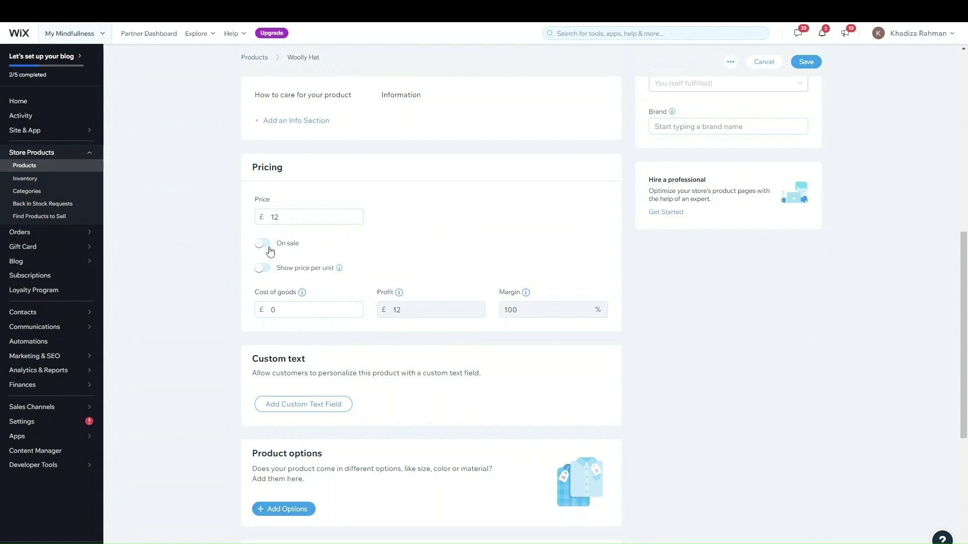
pyautogui.click(263, 244)
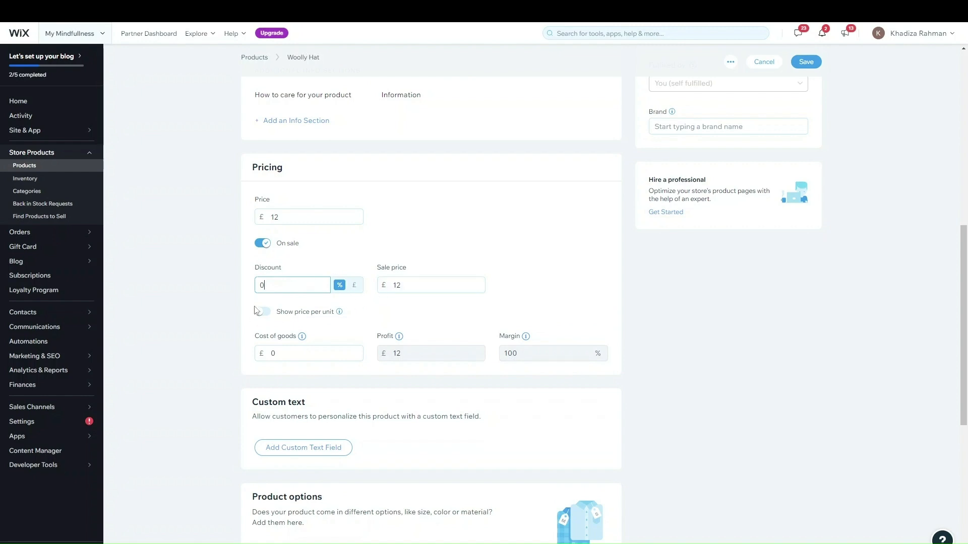
# Set a 5% discount for an £11.4 sale price and enable price-per-unit display
pyautogui.moveTo(298, 284); pyautogui.dragTo(202, 277)
pyautogui.write('10')
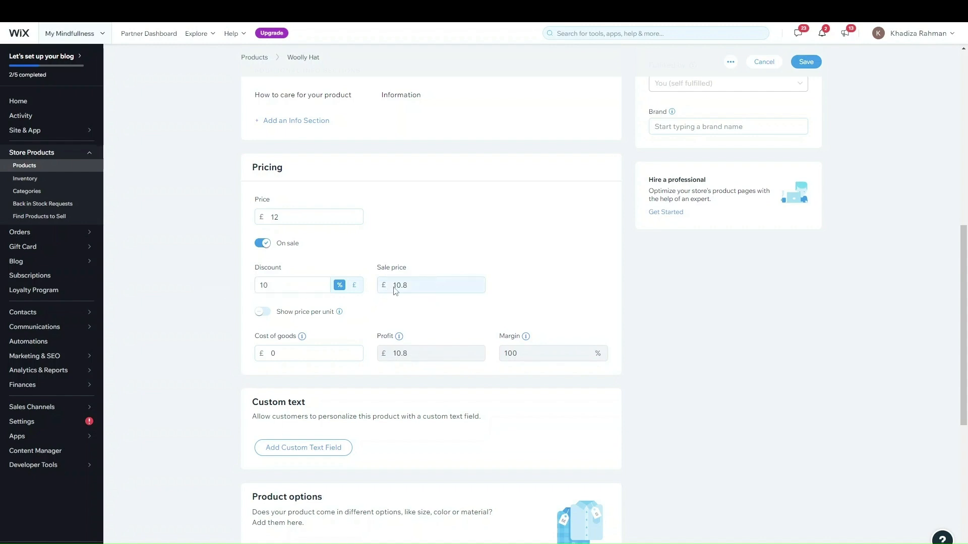
pyautogui.click(299, 287)
pyautogui.click(354, 286)
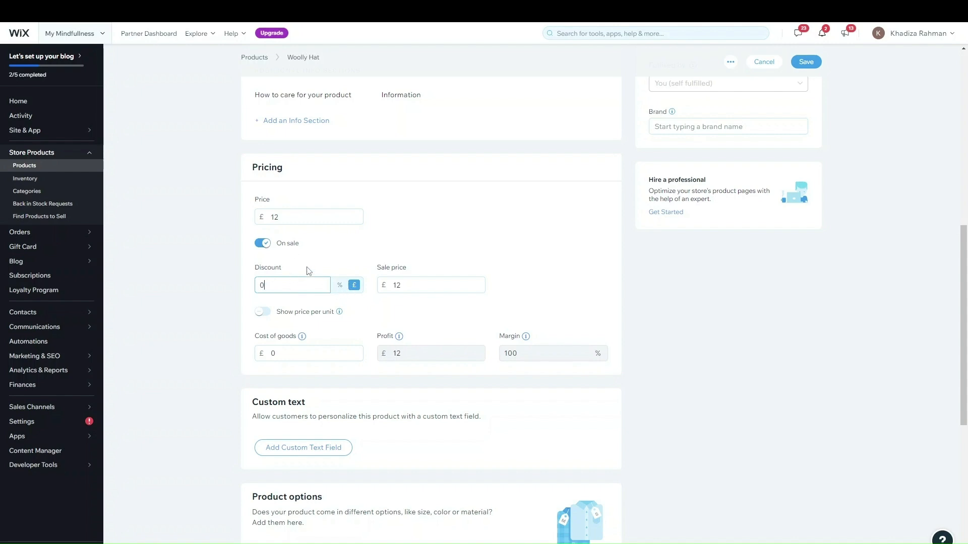
pyautogui.click(339, 286)
pyautogui.click(310, 284)
pyautogui.press('BackSpace')
pyautogui.write('5')
pyautogui.click(452, 244)
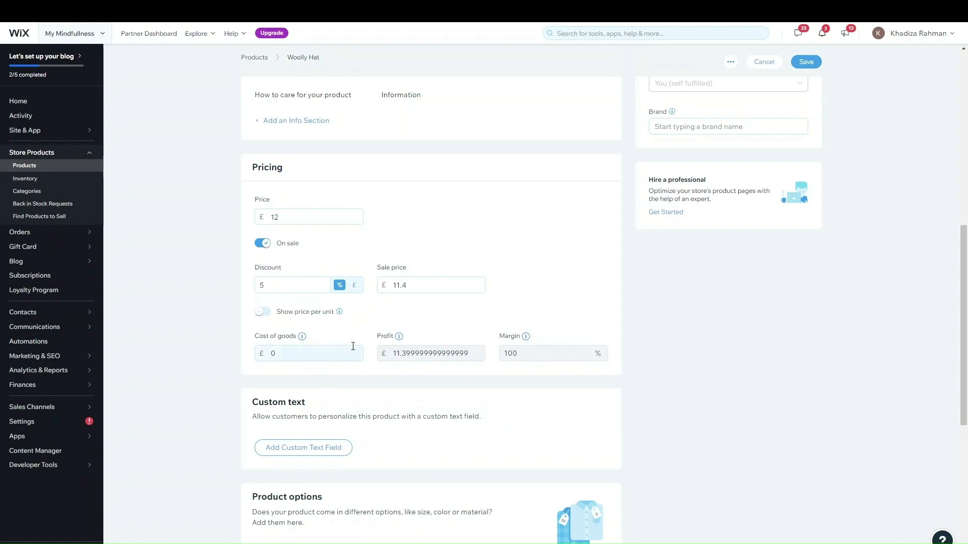
pyautogui.click(262, 312)
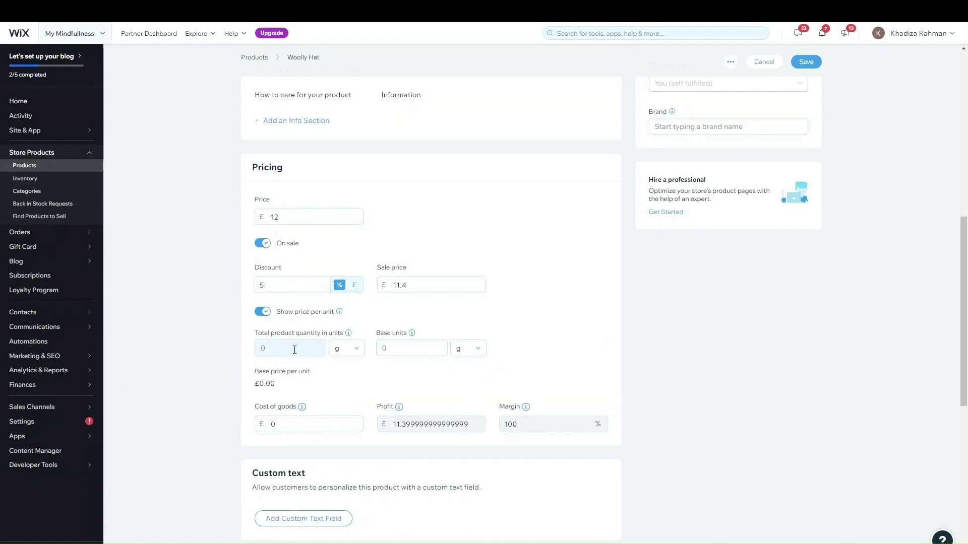
# Disable price per unit and enter £10 cost of goods, giving £1.4 profit and 12.28% margin
pyautogui.click(264, 312)
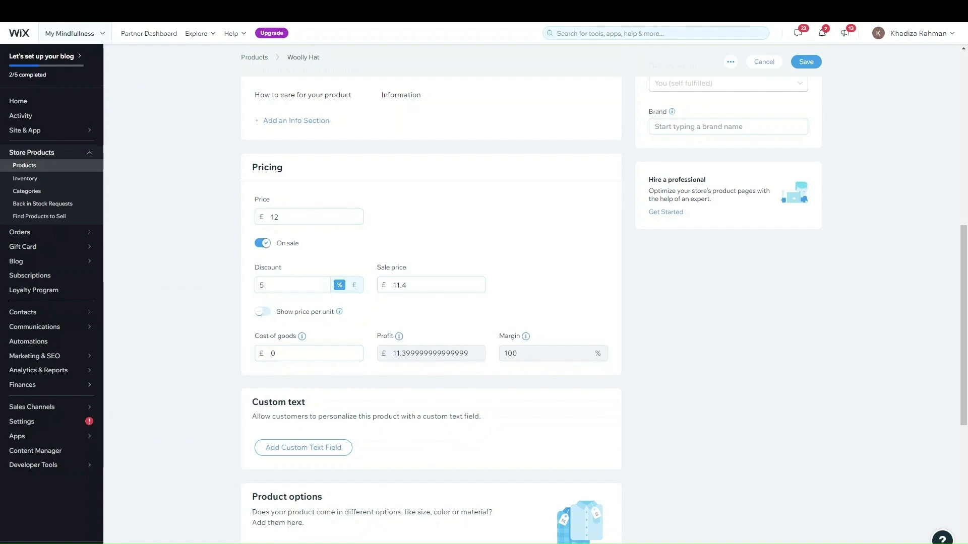
pyautogui.click(294, 351)
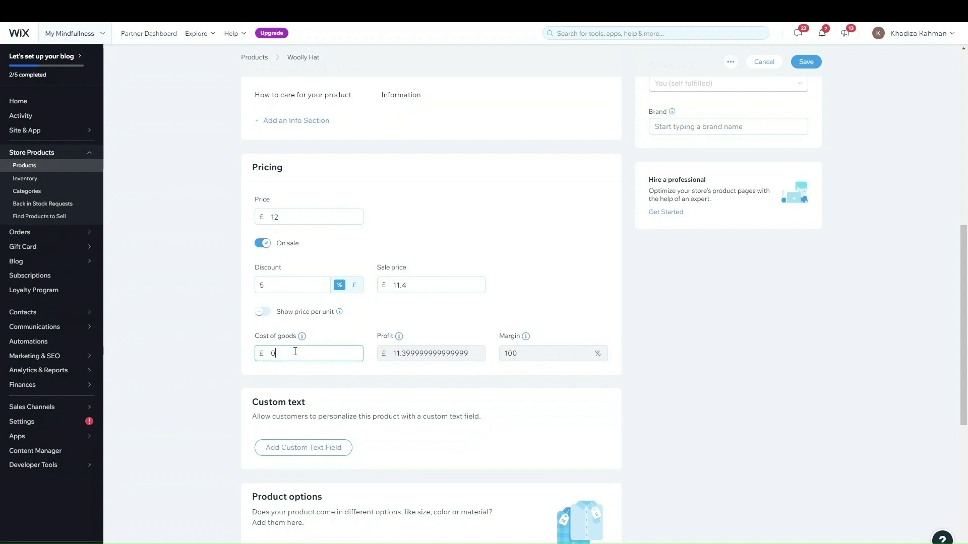
pyautogui.write('10')
pyautogui.click(543, 227)
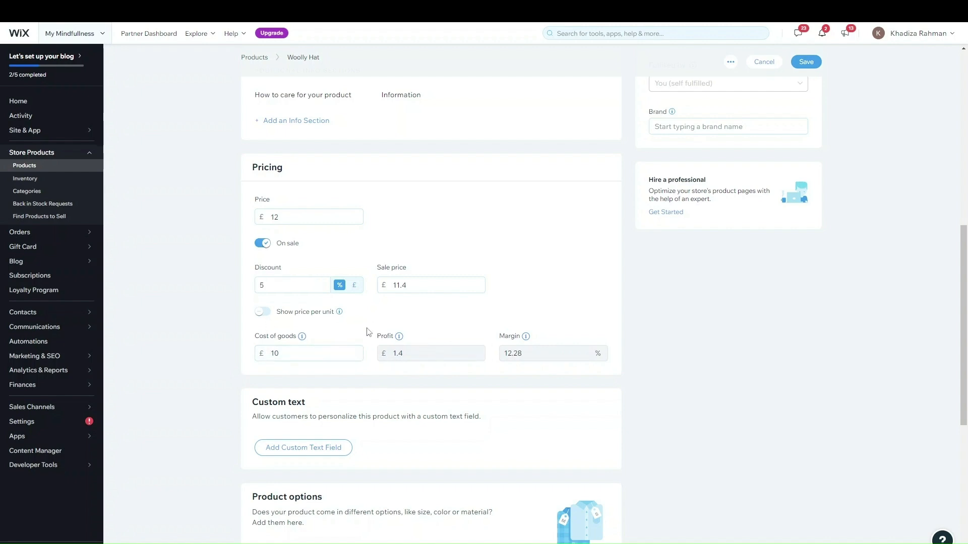
pyautogui.scroll(-2, 507, 253)
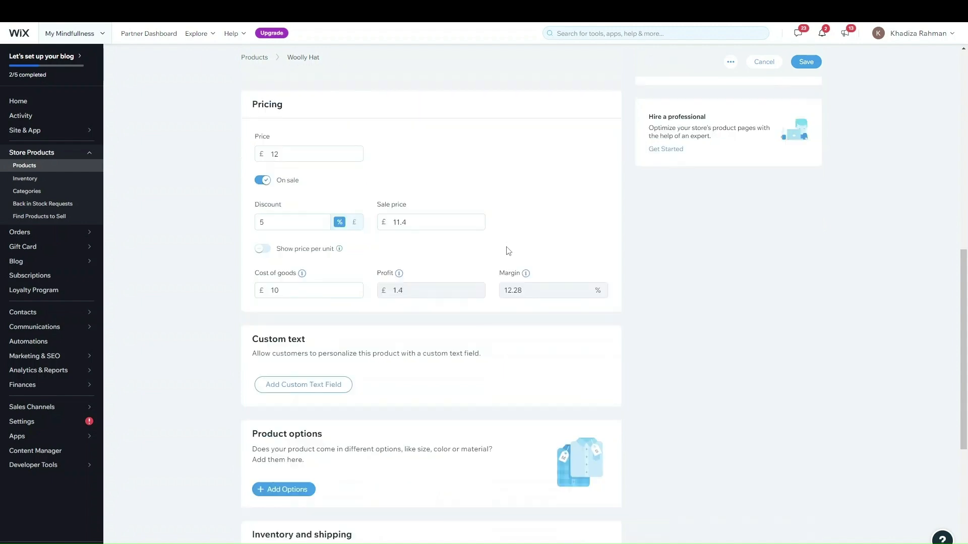
pyautogui.scroll(2, 323, 199)
pyautogui.scroll(-2, 327, 201)
pyautogui.scroll(2, 328, 202)
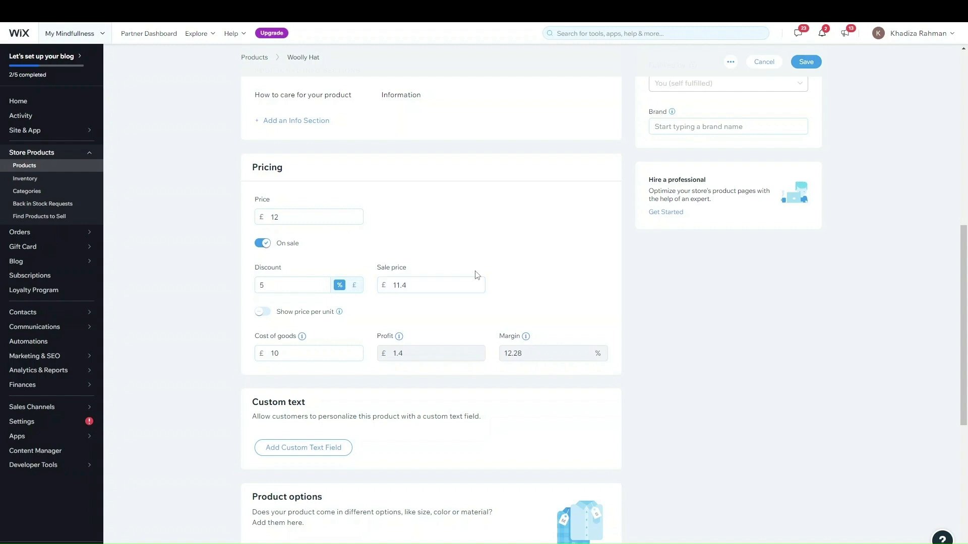
pyautogui.scroll(10, 475, 274)
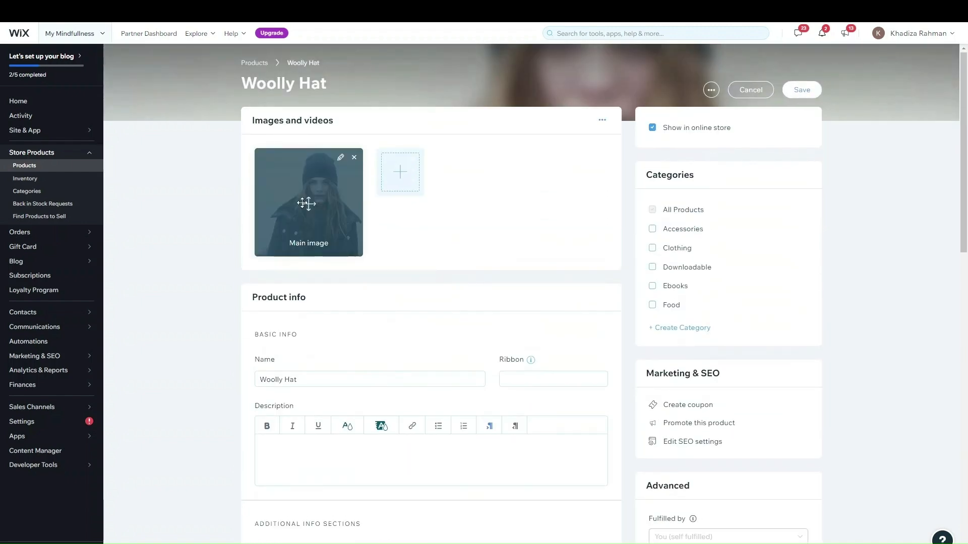
pyautogui.scroll(-9, 536, 393)
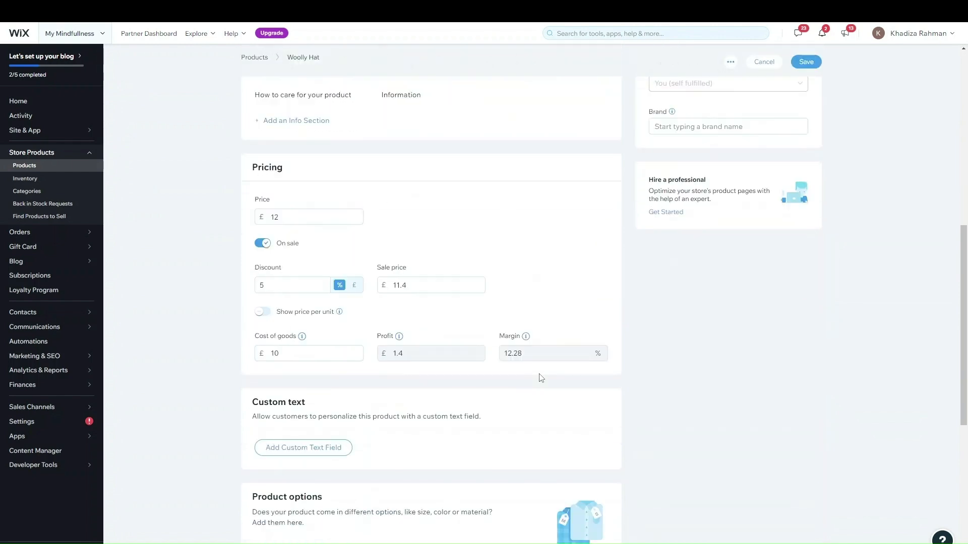
pyautogui.scroll(10, 484, 276)
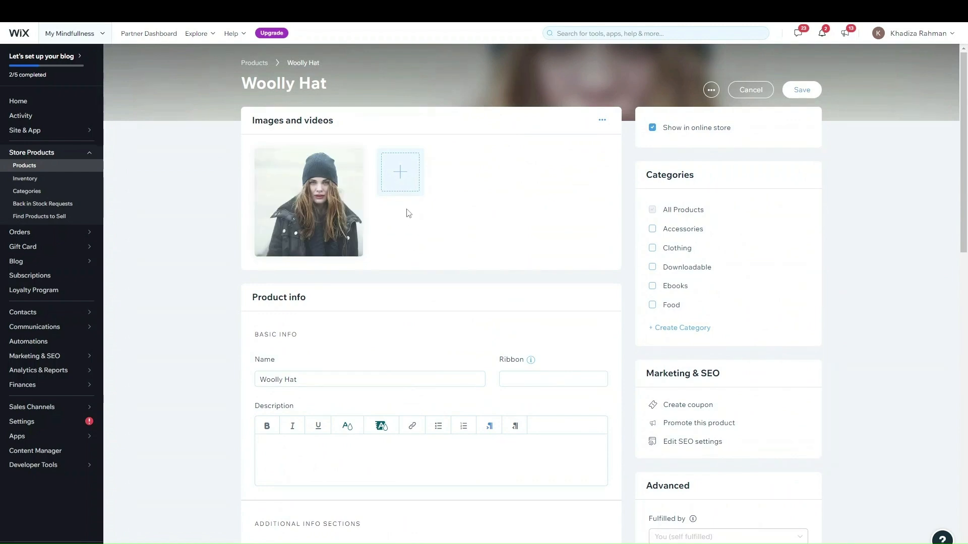
pyautogui.scroll(-7, 408, 213)
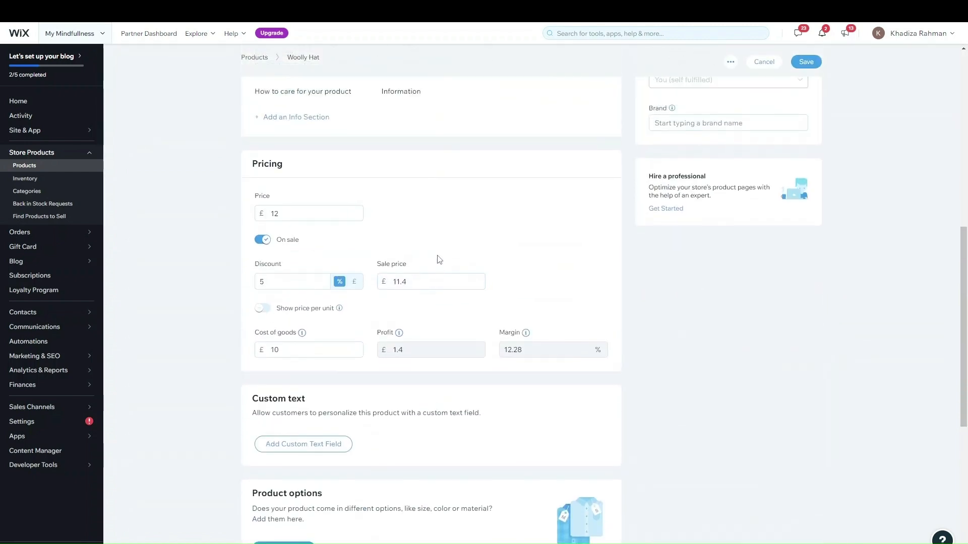
pyautogui.scroll(-3, 302, 366)
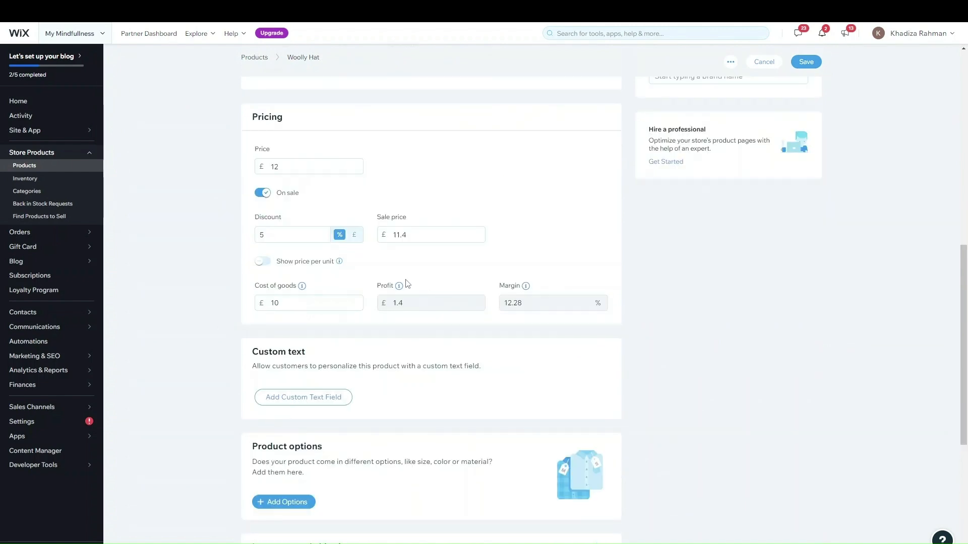
pyautogui.scroll(-2, 323, 332)
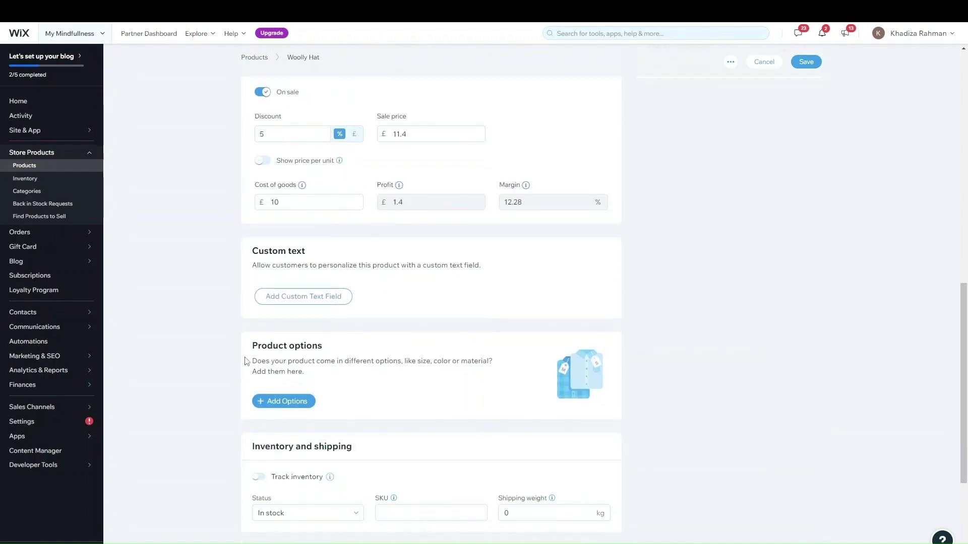
# Start a product option named Color with Black and White choices
pyautogui.click(312, 401)
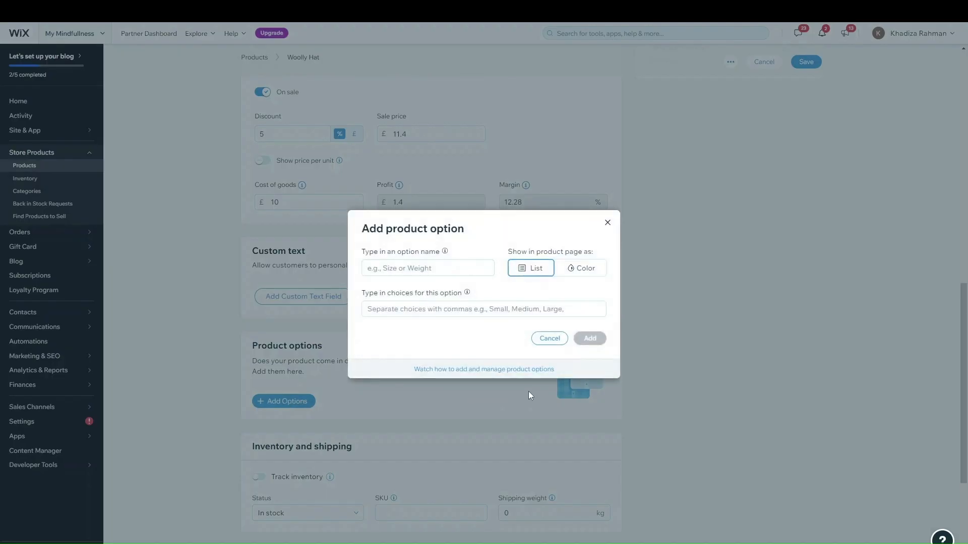
pyautogui.click(420, 269)
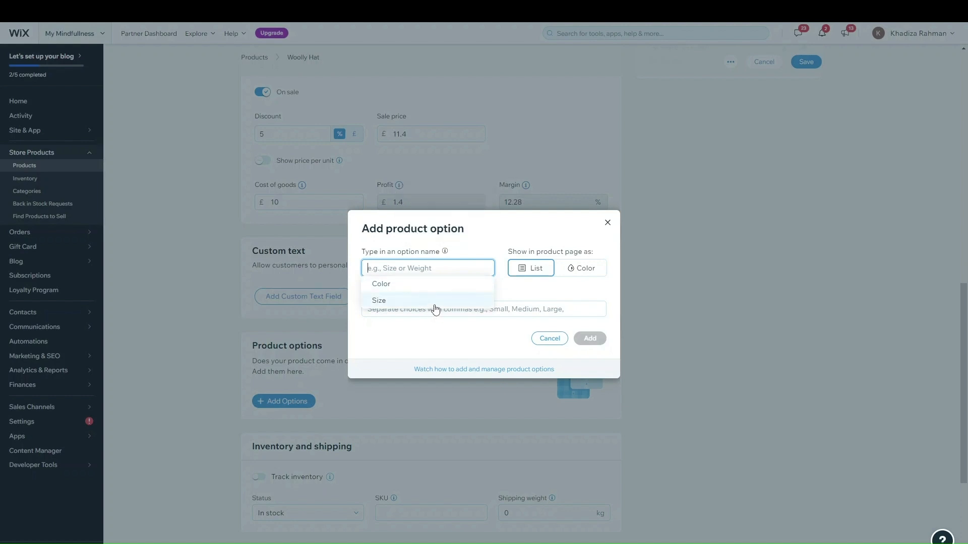
pyautogui.click(437, 286)
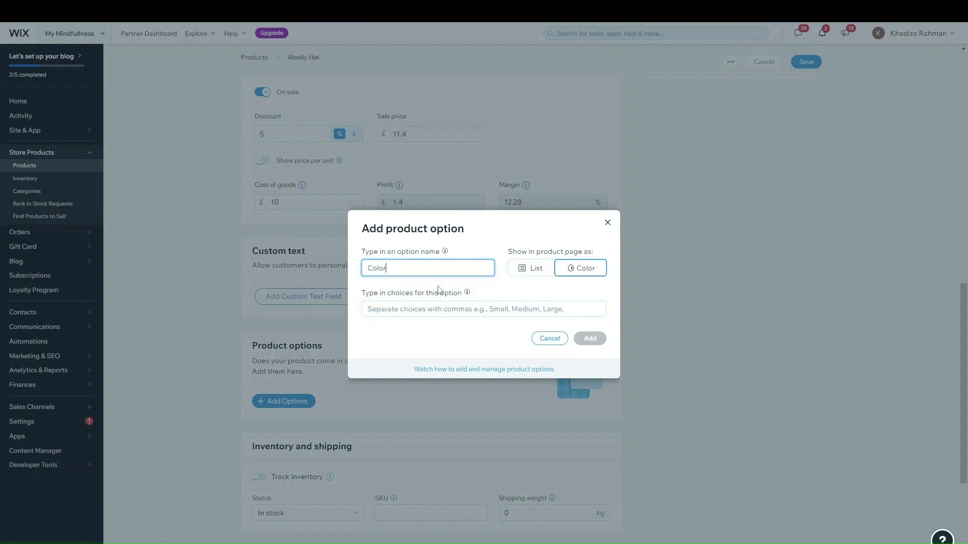
pyautogui.click(434, 308)
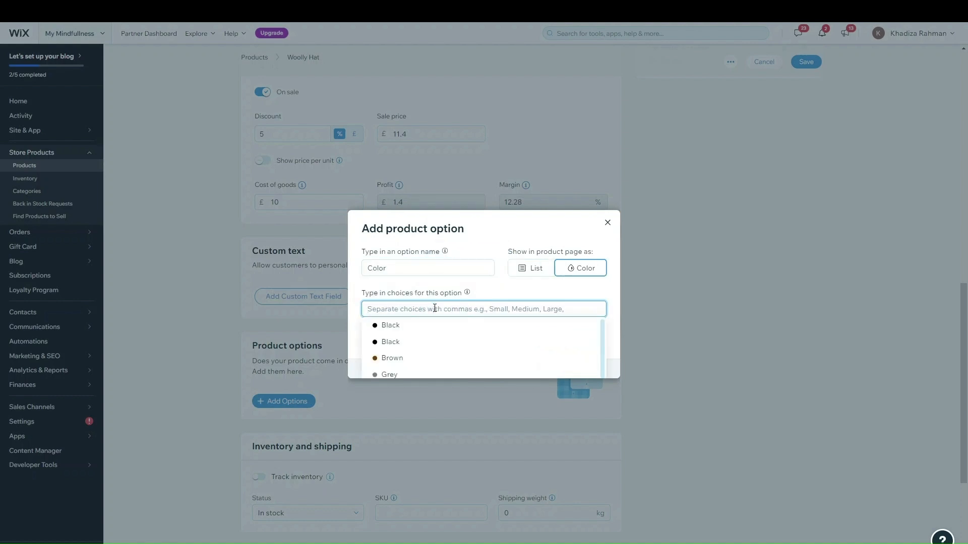
pyautogui.click(392, 287)
pyautogui.click(404, 309)
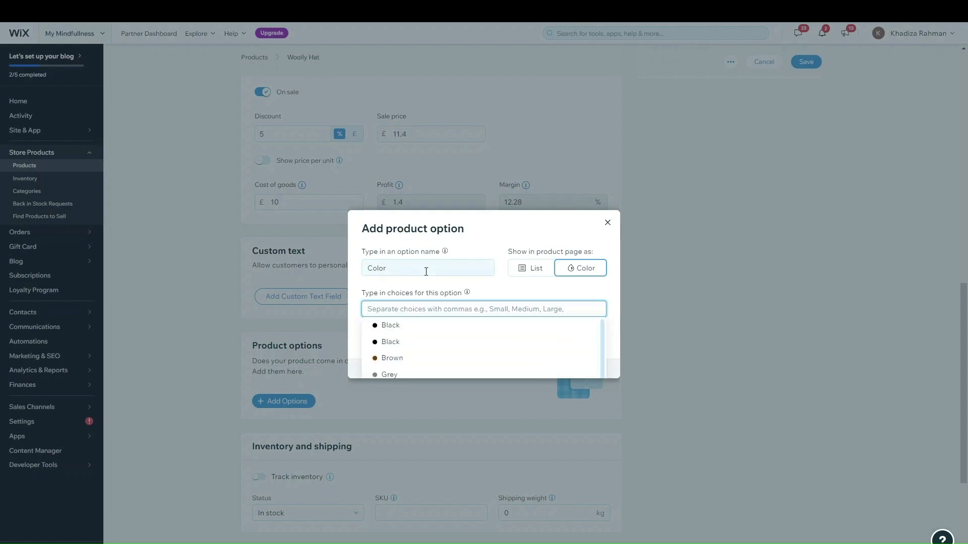
pyautogui.click(422, 327)
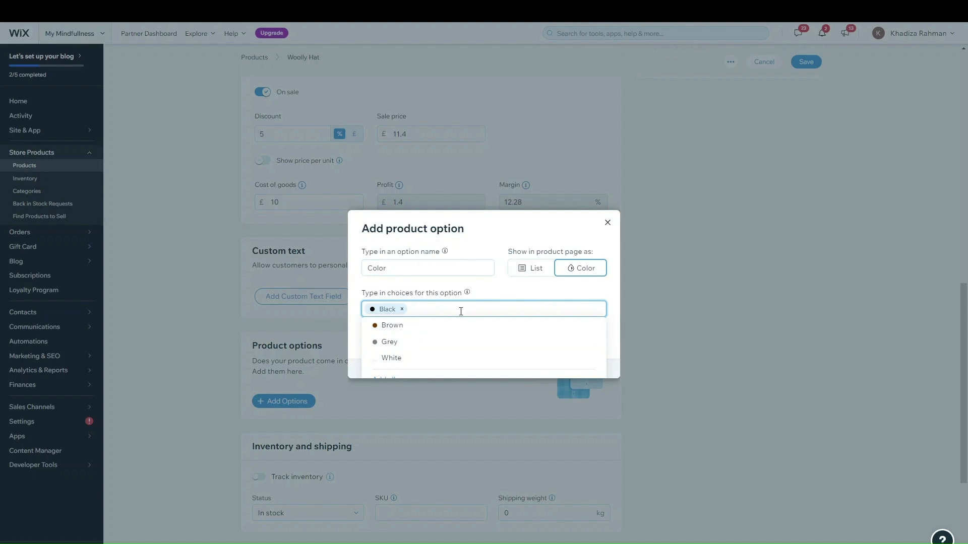
pyautogui.click(422, 358)
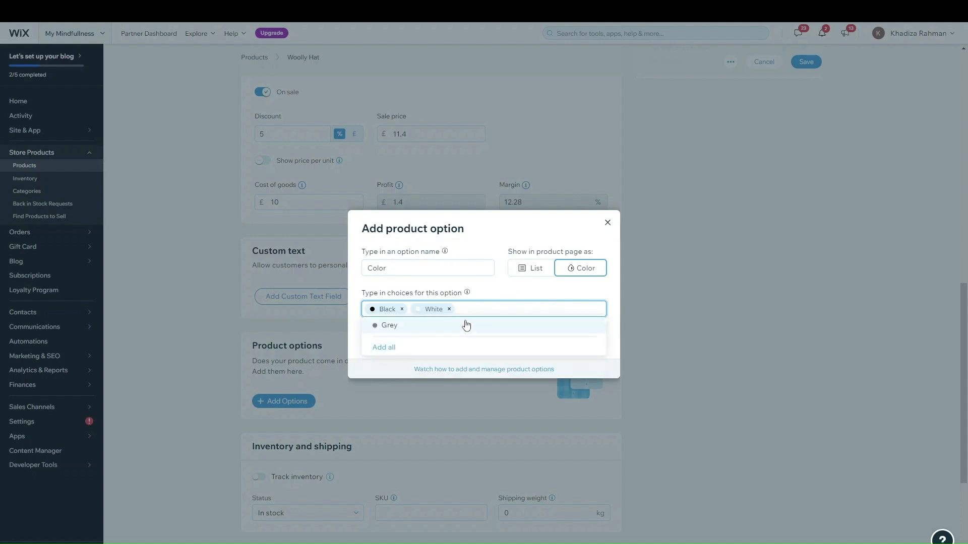
# Add a Purple choice, keep colour swatch display, and add the Color option
pyautogui.click(500, 296)
pyautogui.click(528, 307)
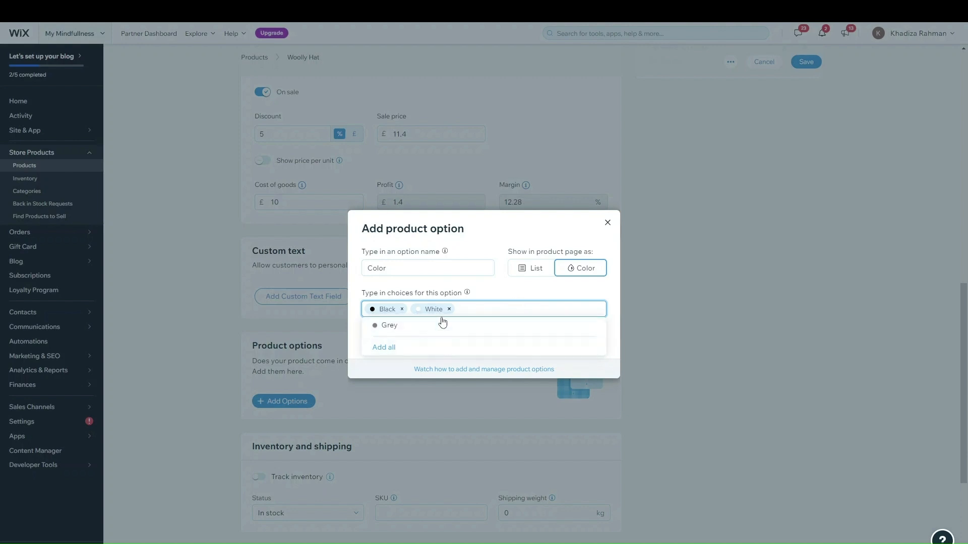
pyautogui.write('Purple')
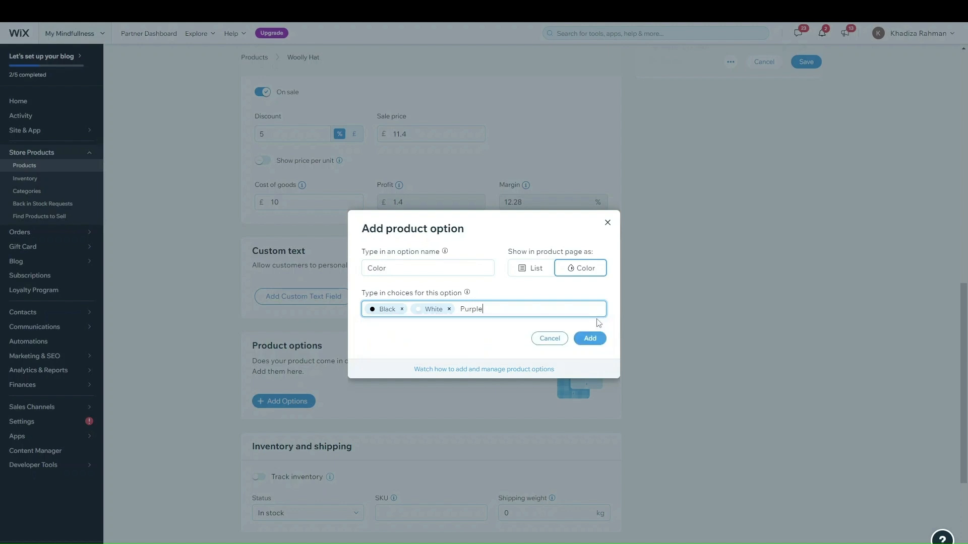
pyautogui.press('Return')
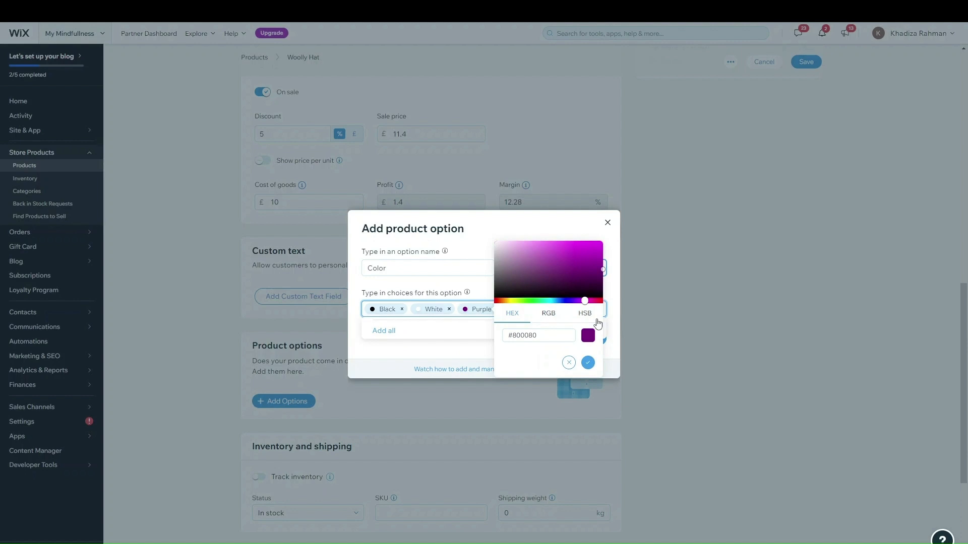
pyautogui.click(588, 363)
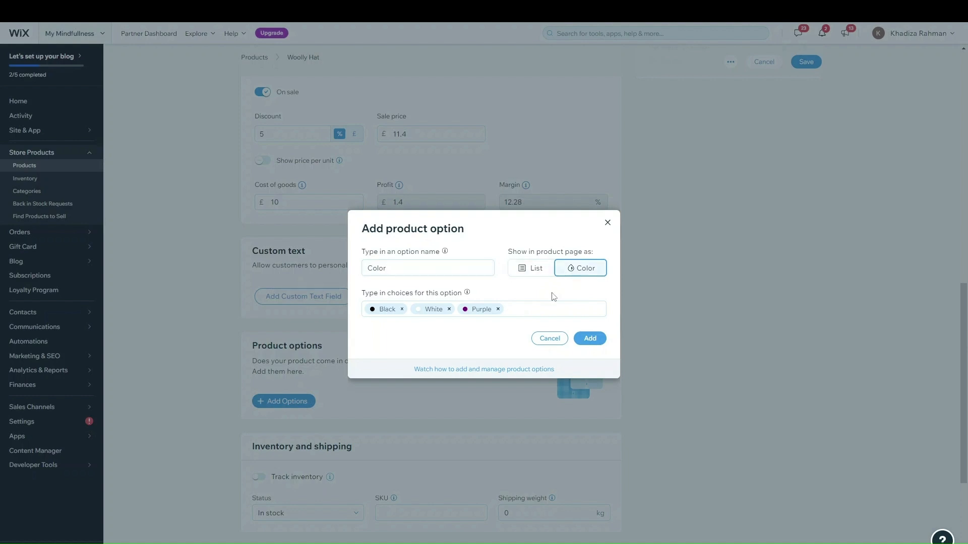
pyautogui.click(479, 310)
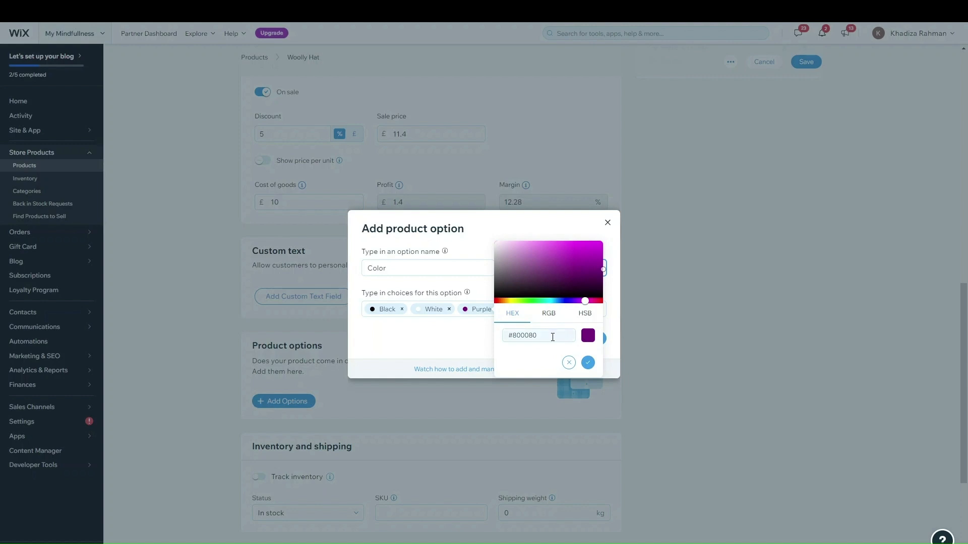
pyautogui.click(547, 317)
pyautogui.click(535, 270)
pyautogui.click(536, 269)
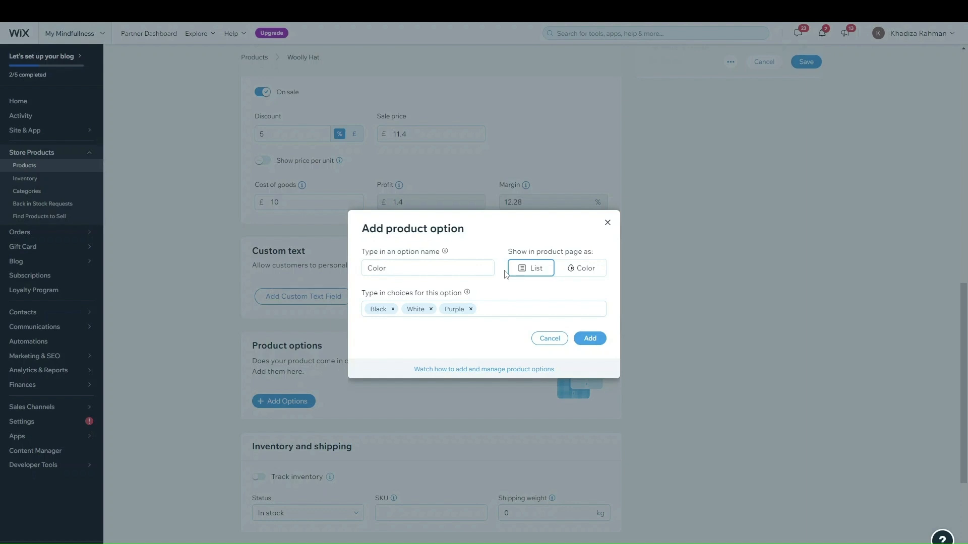
pyautogui.click(585, 269)
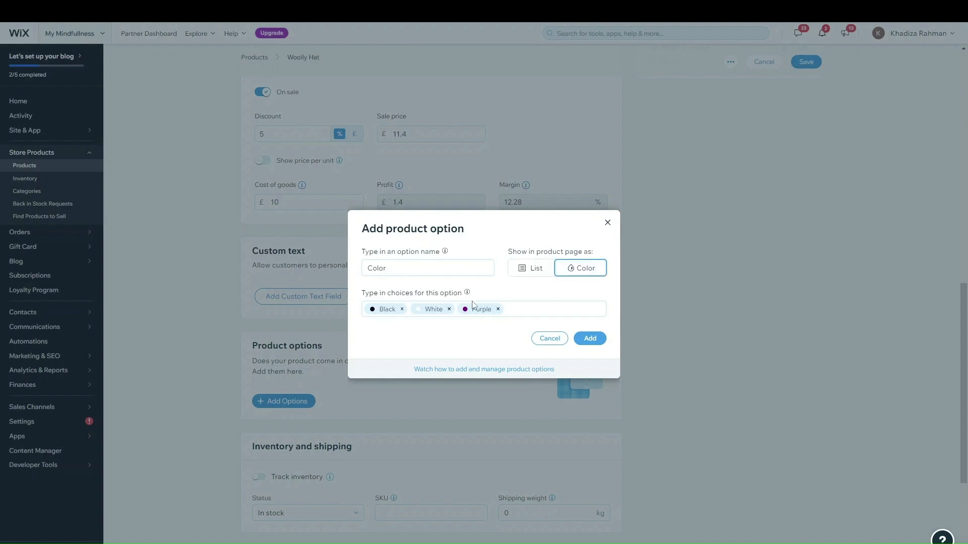
pyautogui.click(589, 339)
pyautogui.scroll(-1, 677, 365)
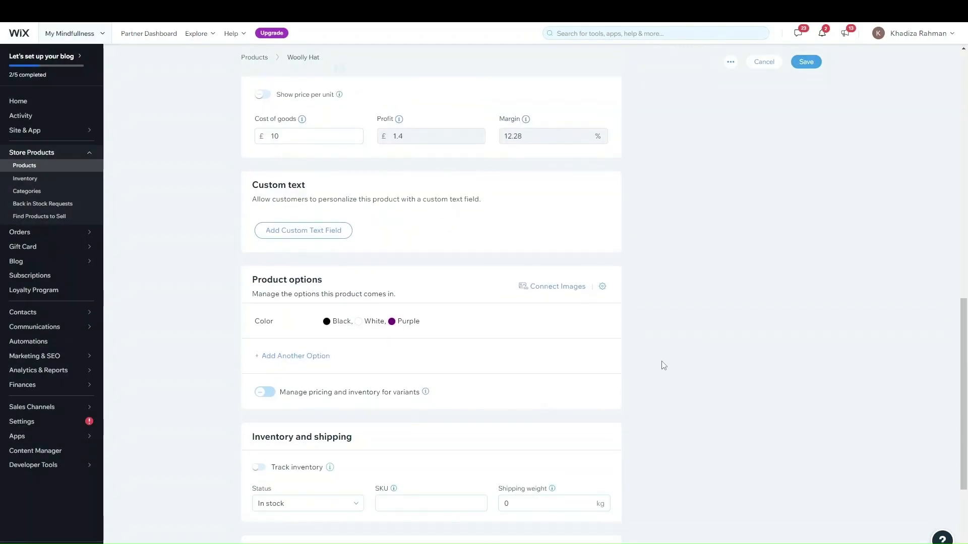
pyautogui.scroll(-1, 676, 365)
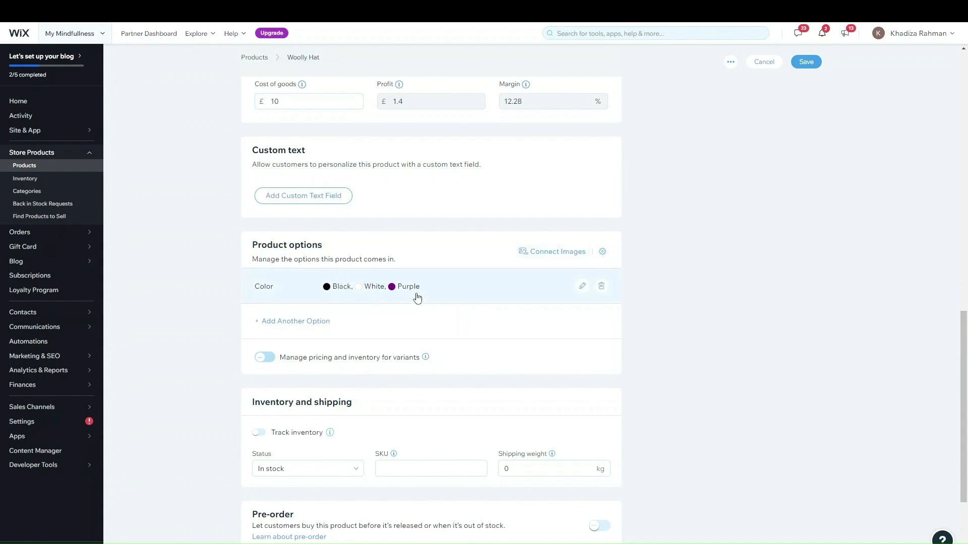
pyautogui.click(573, 258)
pyautogui.click(607, 203)
# Attach the Seascape photo from Media from Wix to the Purple choice
pyautogui.click(521, 252)
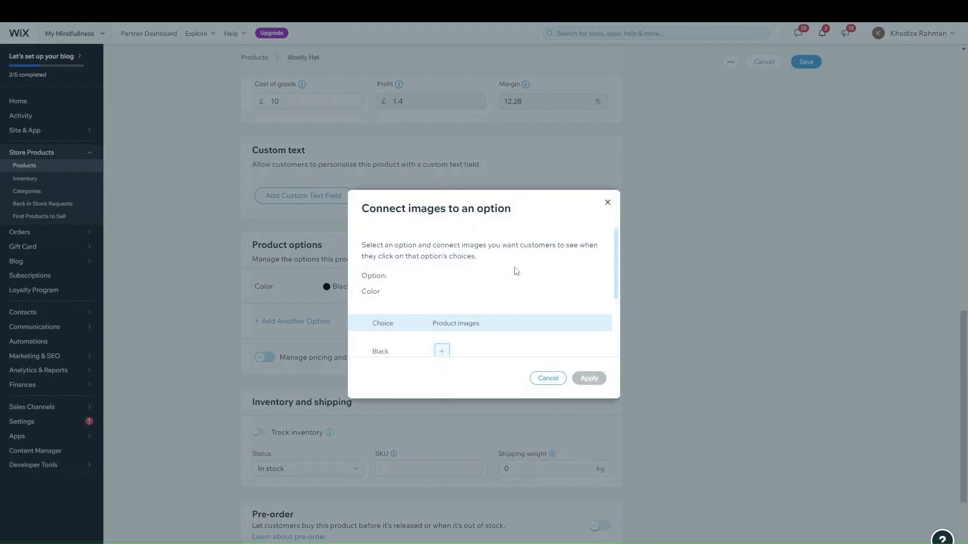
pyautogui.scroll(-3, 518, 270)
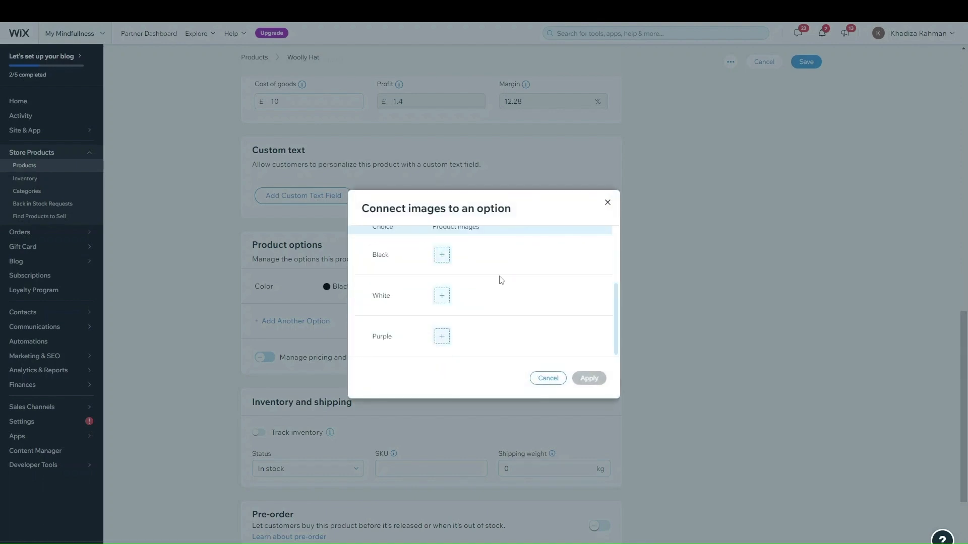
pyautogui.click(442, 337)
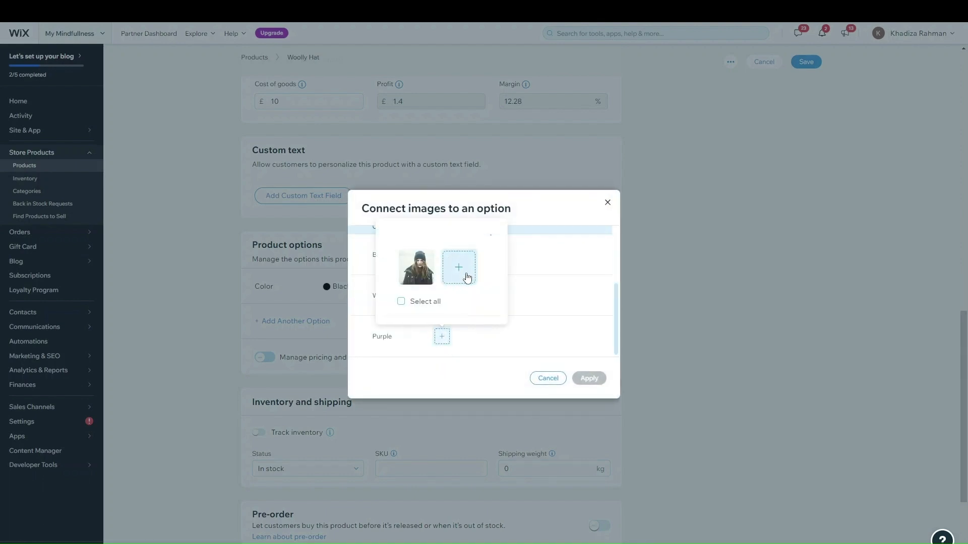
pyautogui.click(464, 272)
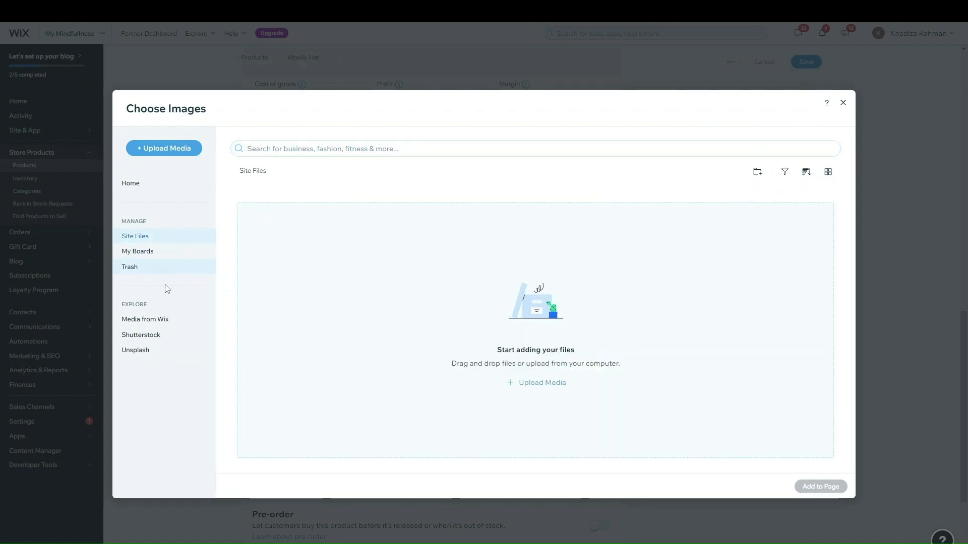
pyautogui.click(163, 321)
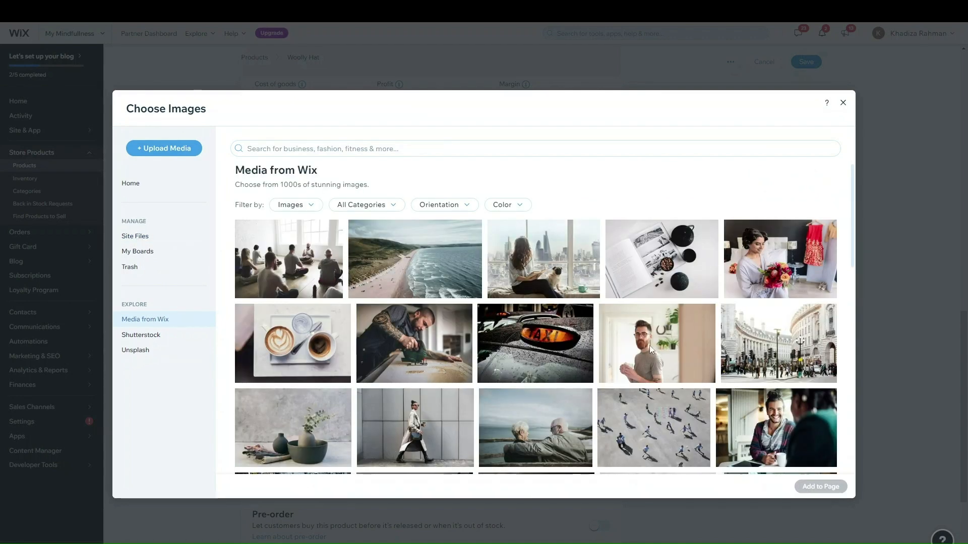
pyautogui.click(454, 247)
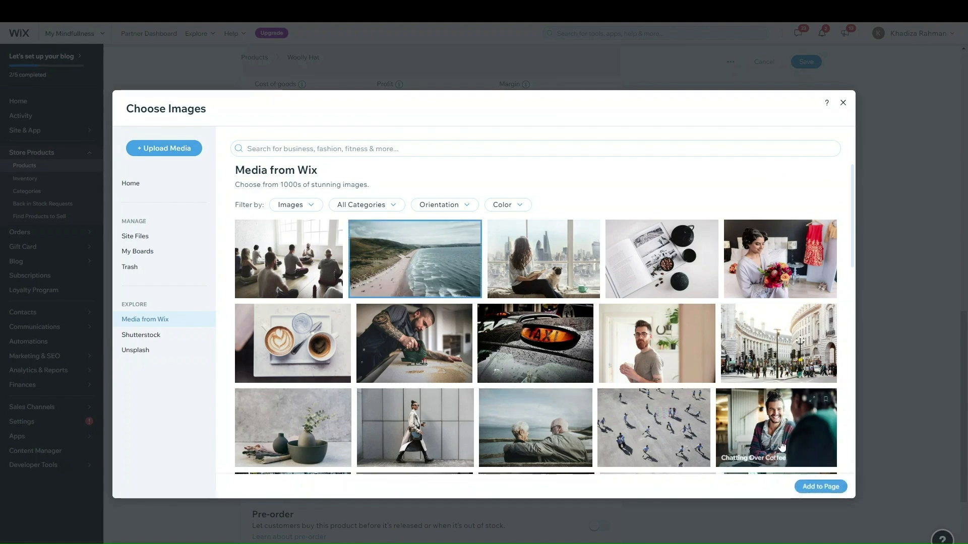
pyautogui.click(805, 489)
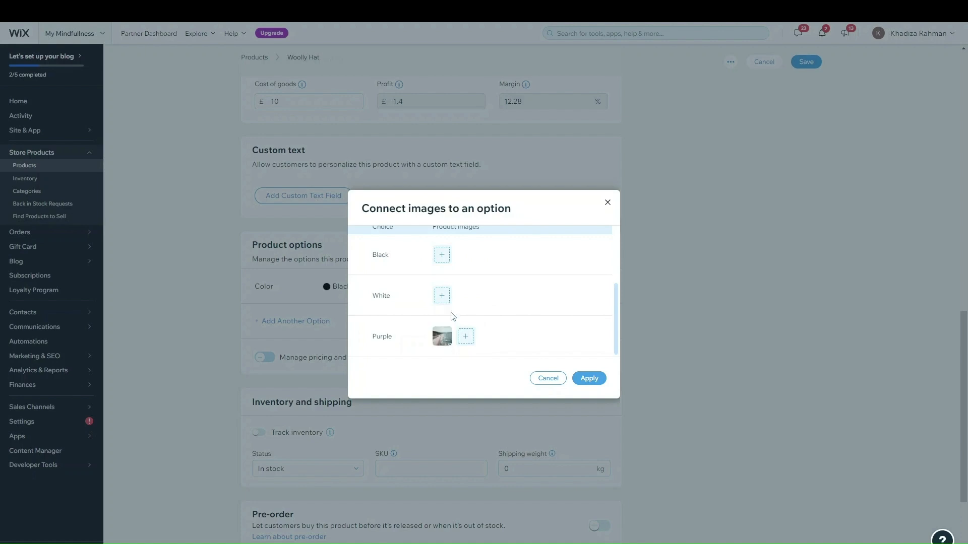
pyautogui.click(442, 337)
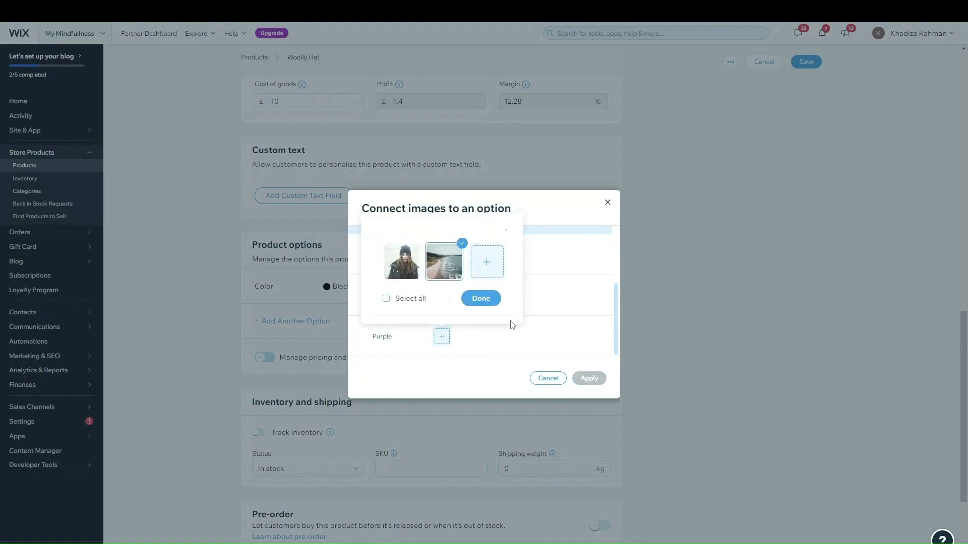
pyautogui.click(482, 298)
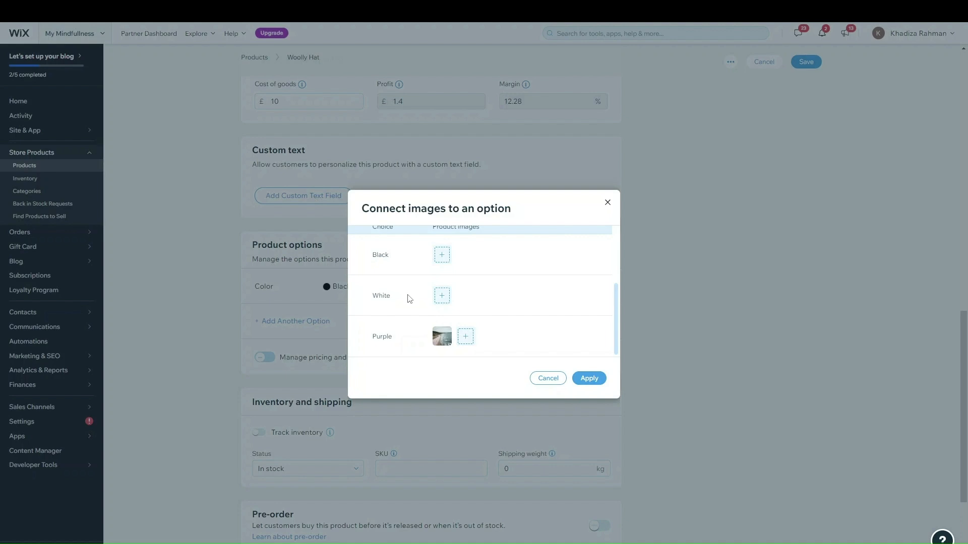
# Apply the colour image connections without adding images to other colours
pyautogui.click(466, 337)
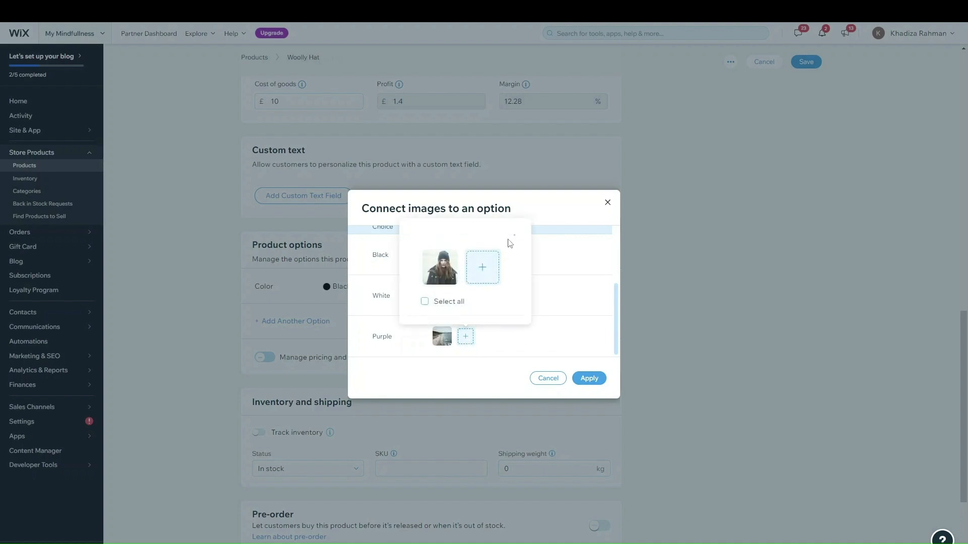
pyautogui.click(537, 284)
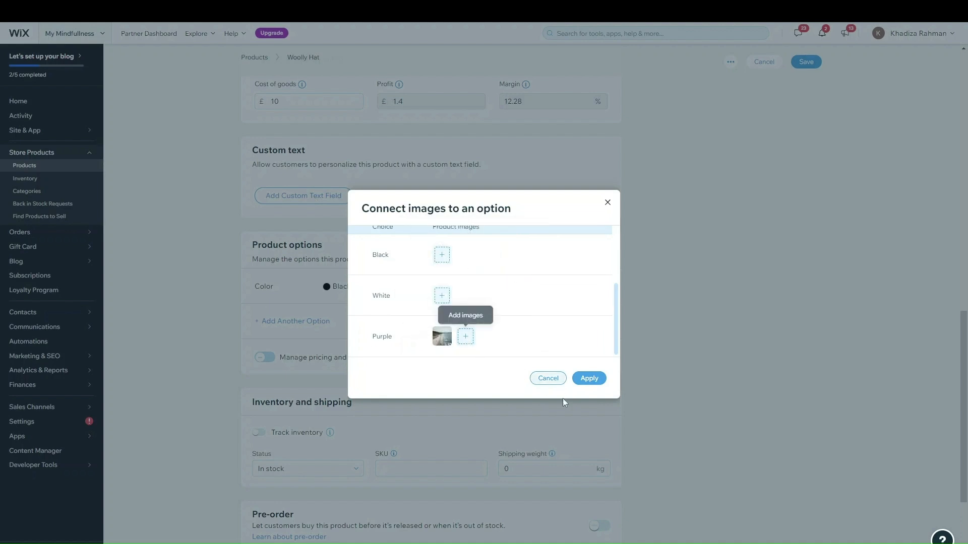
pyautogui.click(589, 378)
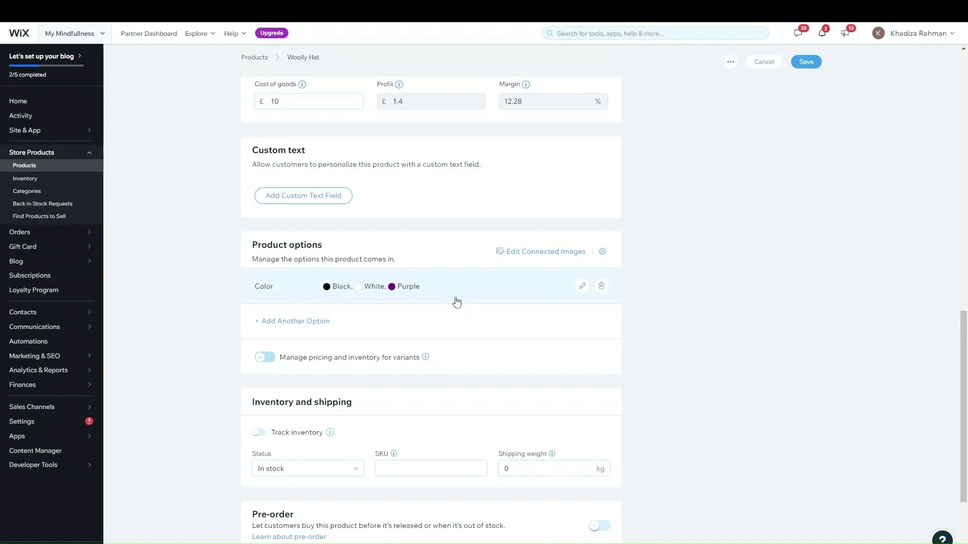
# Turn on 'Manage pricing and inventory for variants' and dismiss the variants dialog
pyautogui.click(265, 357)
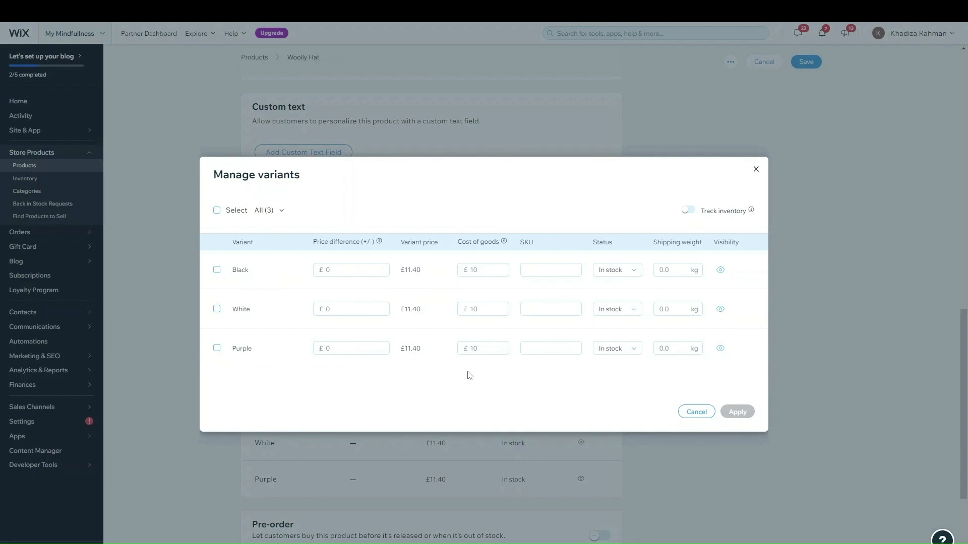
pyautogui.moveTo(759, 208)
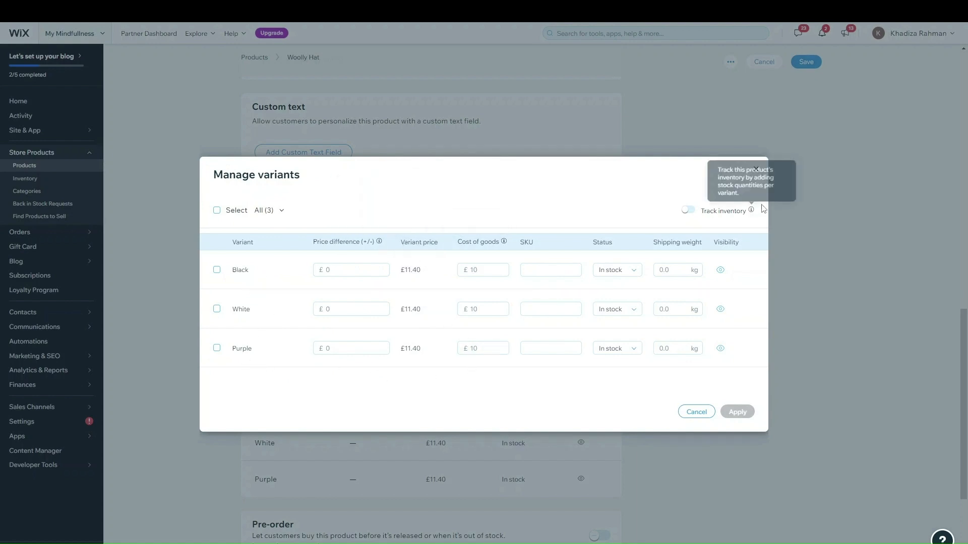
pyautogui.click(696, 411)
# Switch off On sale and open Manage variants for editing
pyautogui.scroll(5, 511, 335)
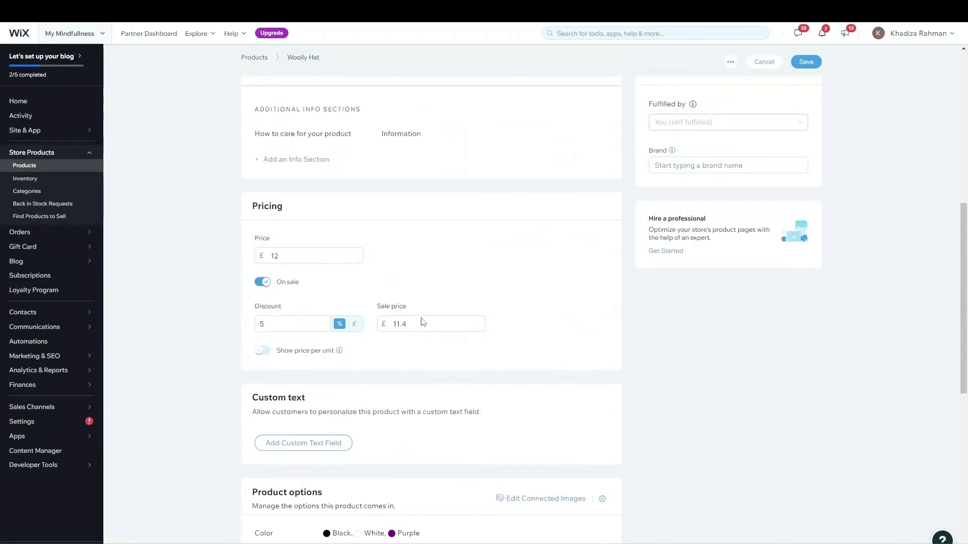
pyautogui.click(262, 294)
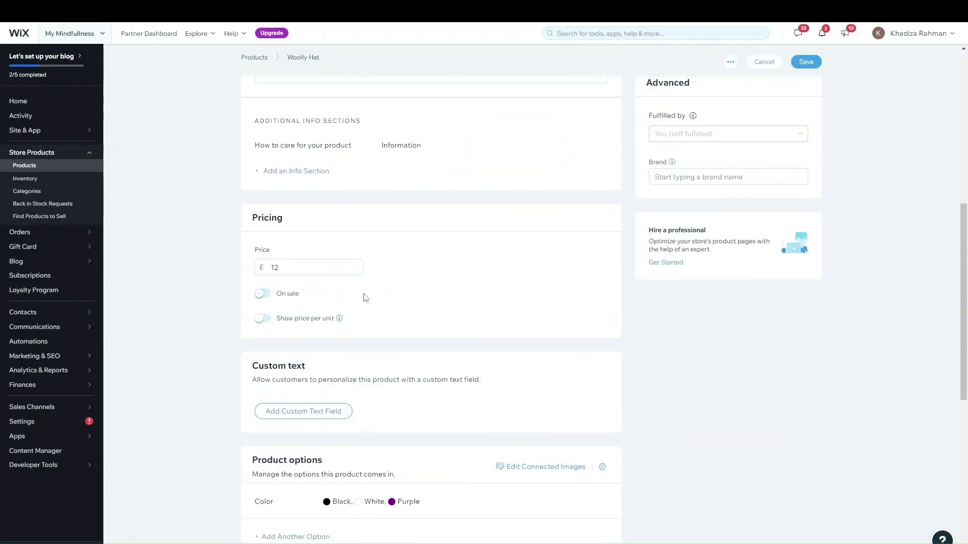
pyautogui.scroll(-7, 374, 335)
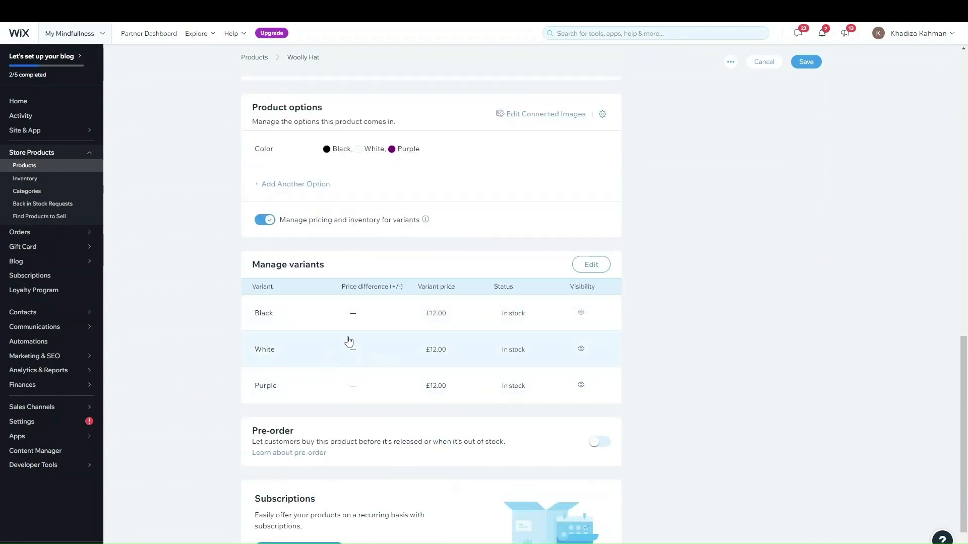
pyautogui.click(590, 265)
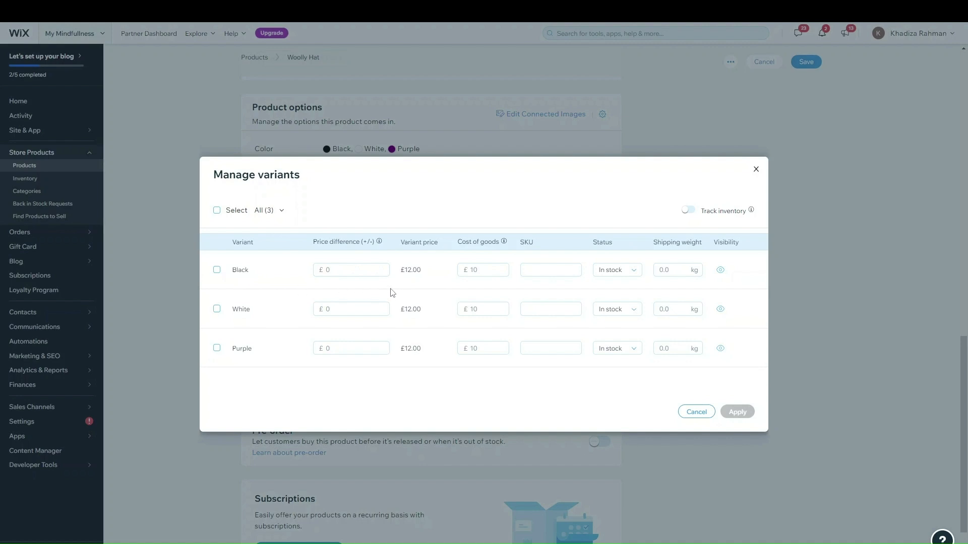
# Give Black a +5 price difference (£17.00) and White -2 (£10.00), then apply
pyautogui.click(350, 271)
pyautogui.write('5')
pyautogui.click(303, 282)
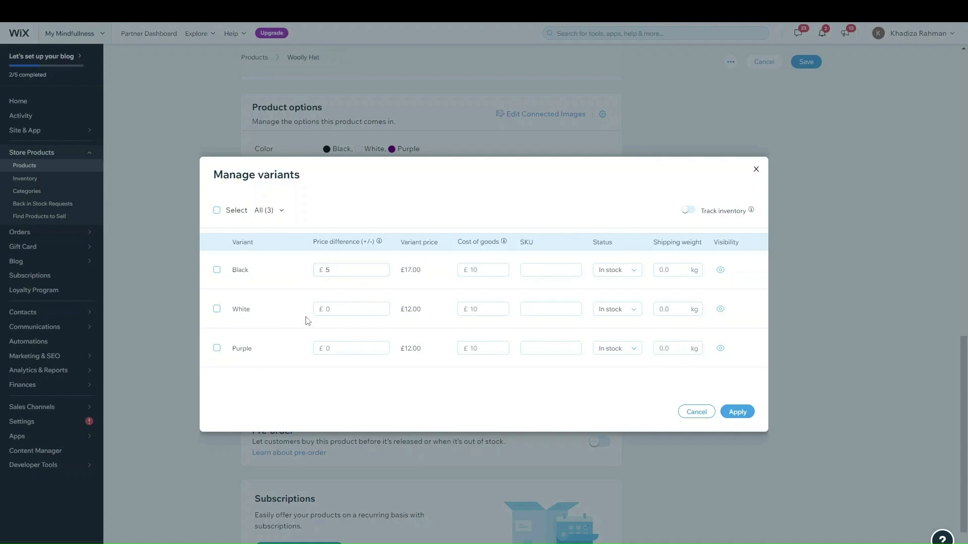
pyautogui.click(330, 311)
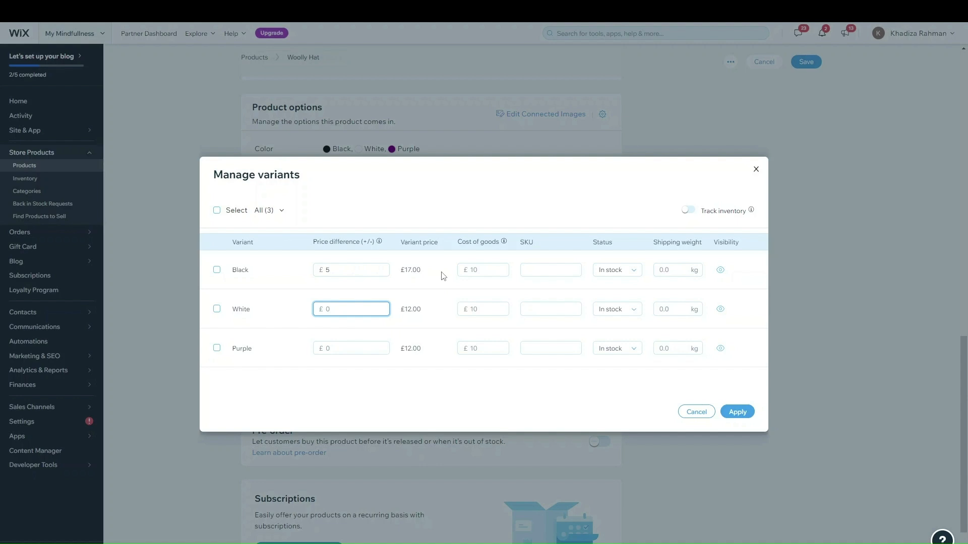
pyautogui.write('-2')
pyautogui.click(266, 310)
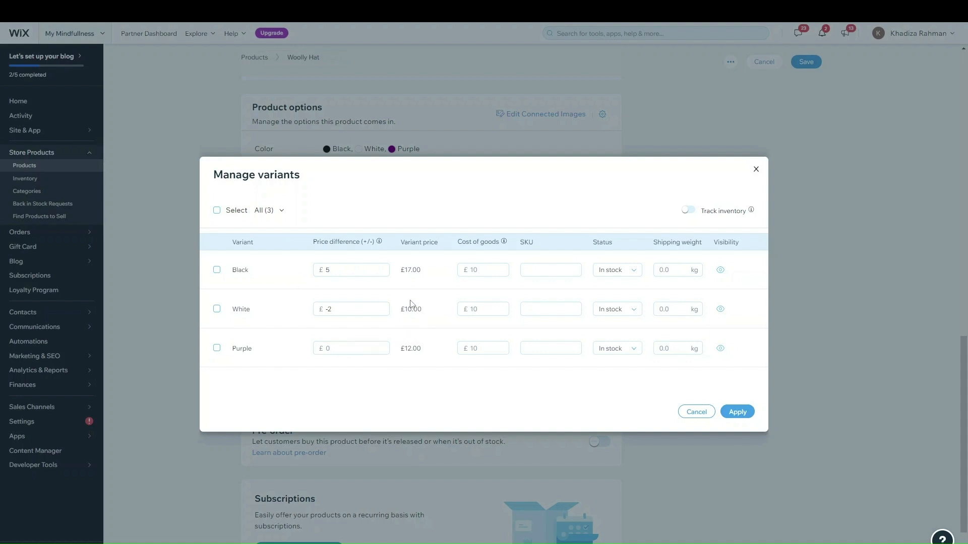
pyautogui.click(722, 412)
# Open the Manage variants table and close it without changes
pyautogui.scroll(5, 359, 280)
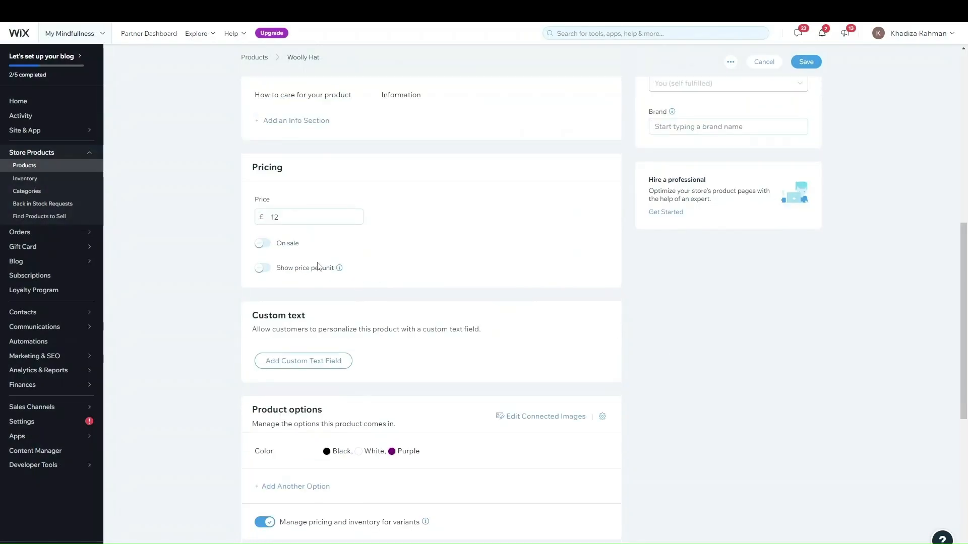
pyautogui.scroll(-4, 309, 218)
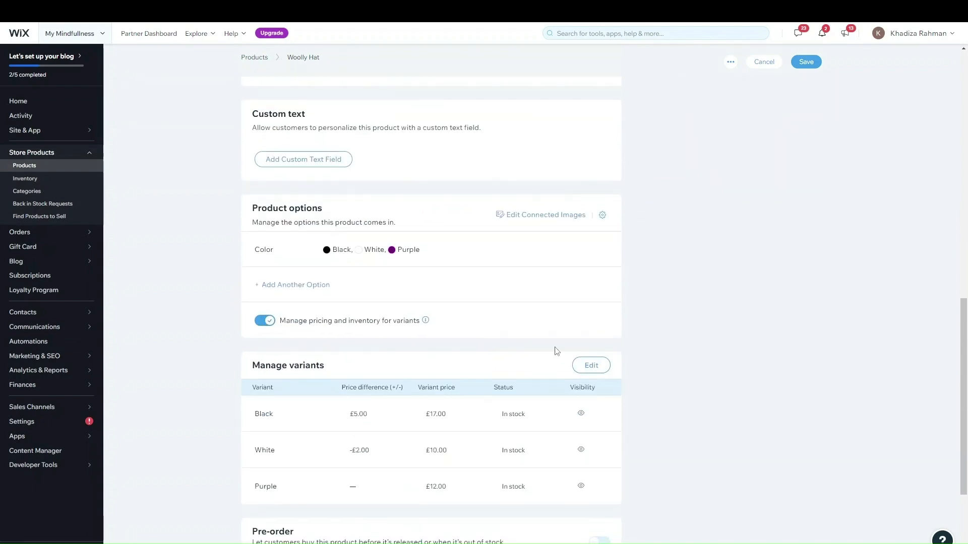
pyautogui.click(589, 368)
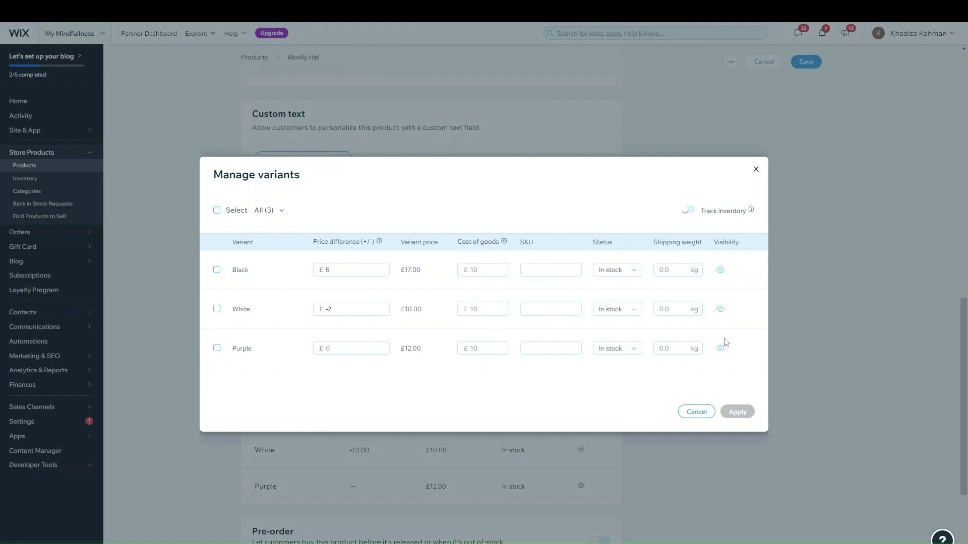
pyautogui.click(755, 169)
# Toggle Show price per unit on and off, then reopen Manage variants
pyautogui.scroll(3, 330, 242)
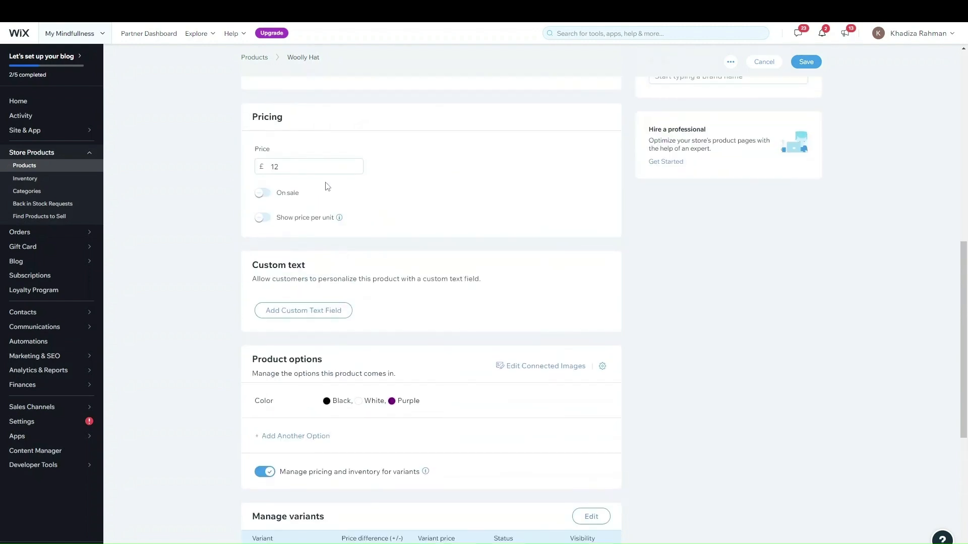
pyautogui.scroll(2, 331, 188)
pyautogui.click(260, 318)
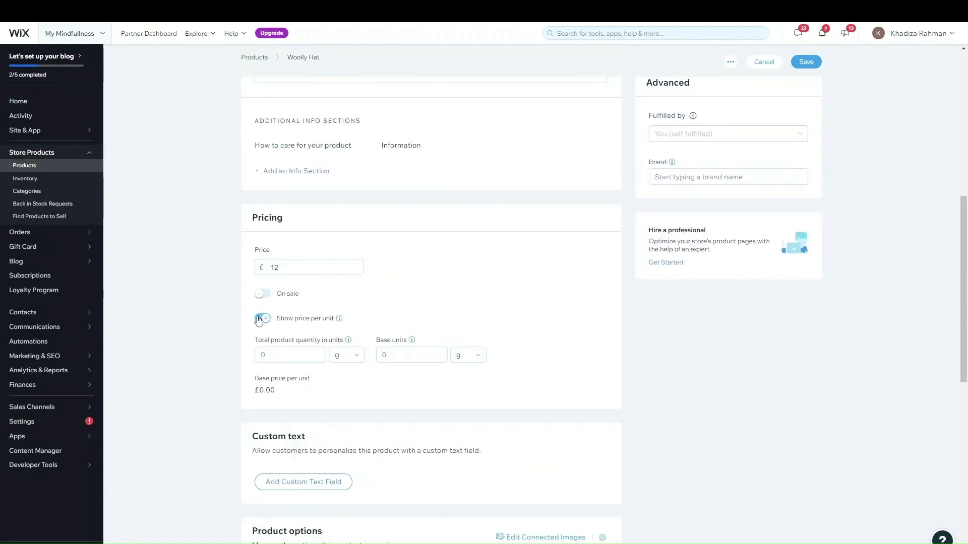
pyautogui.click(260, 319)
pyautogui.scroll(-4, 413, 325)
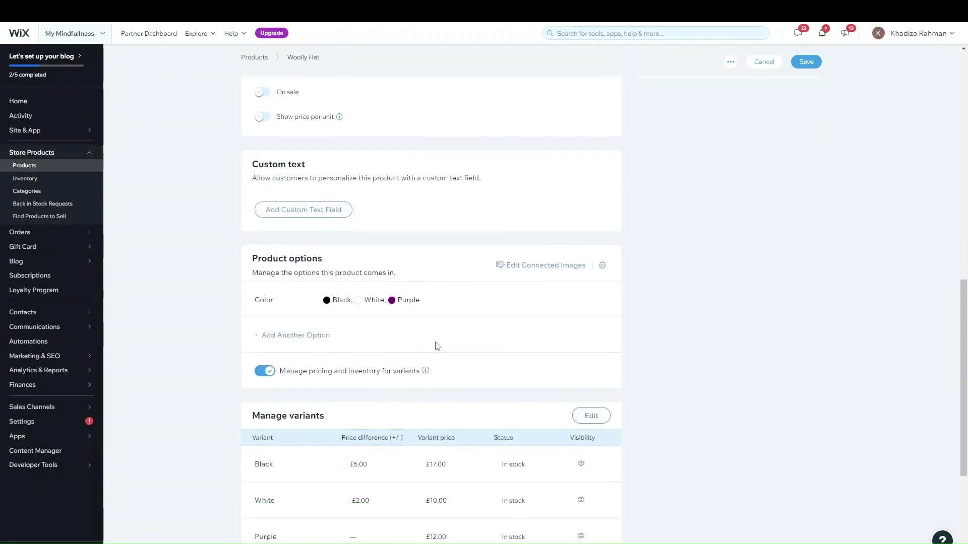
pyautogui.click(588, 417)
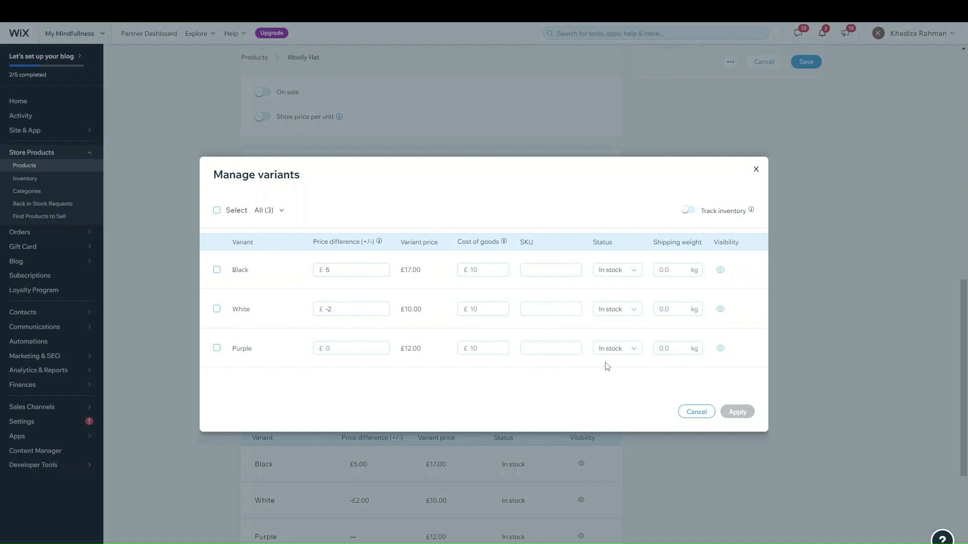
# Switch on Track inventory for the variants, leaving Black's status In stock
pyautogui.click(616, 272)
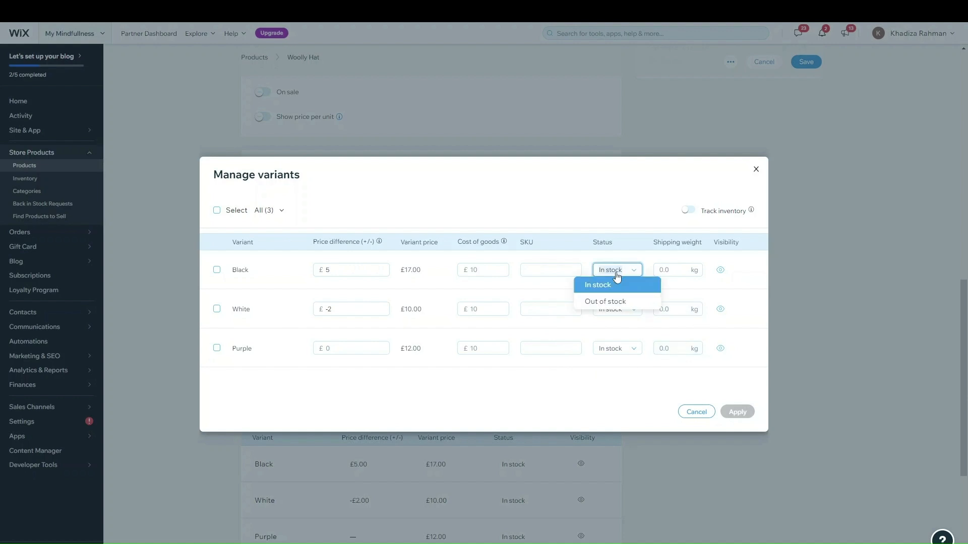
pyautogui.click(617, 275)
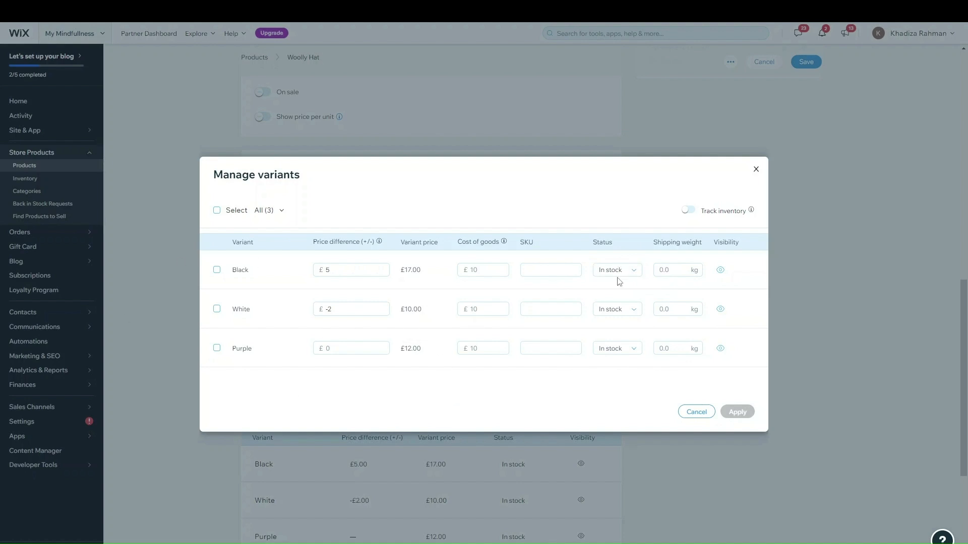
pyautogui.click(620, 281)
pyautogui.click(620, 280)
pyautogui.click(689, 211)
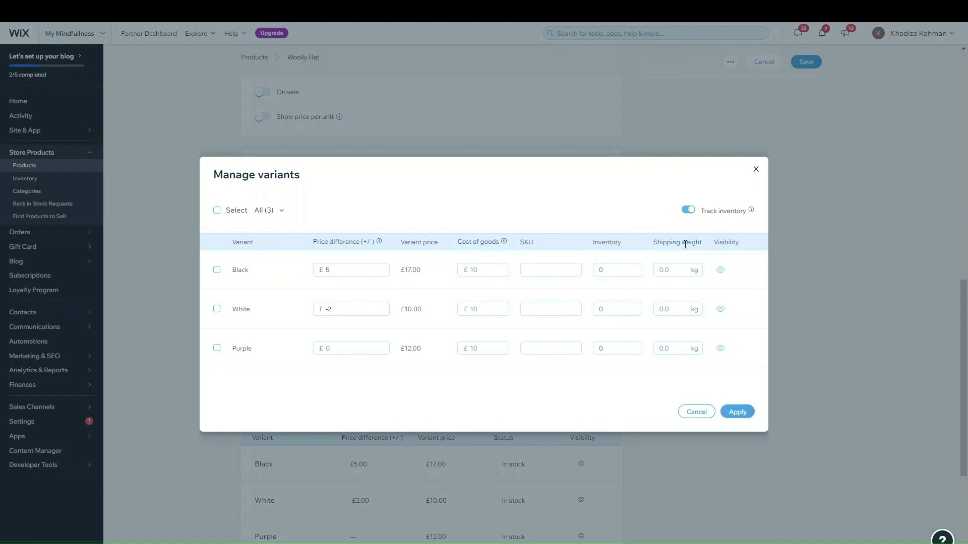
pyautogui.click(689, 211)
pyautogui.click(689, 212)
pyautogui.click(690, 212)
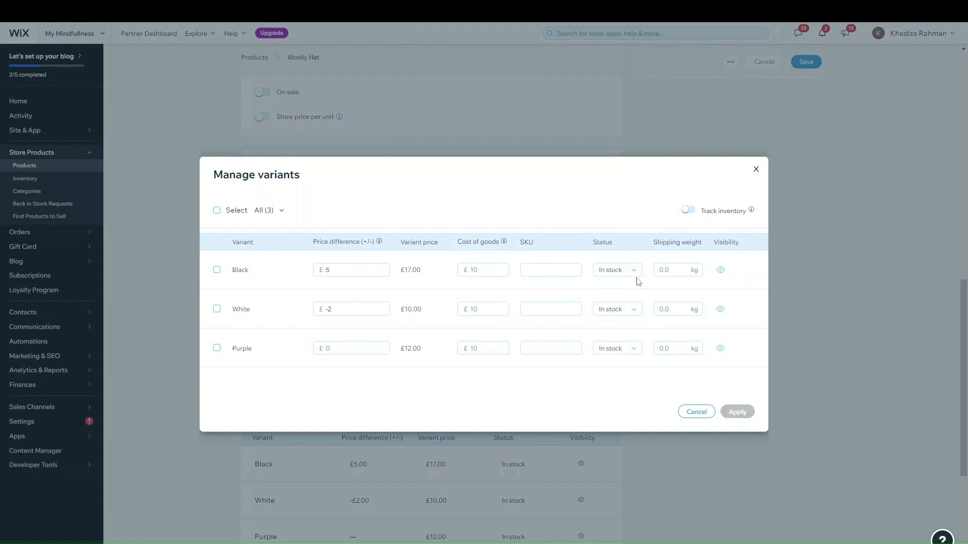
pyautogui.click(689, 210)
# Enter inventory quantities of 50 for Black, 67 for White and 120 for Purple
pyautogui.click(619, 271)
pyautogui.write('50')
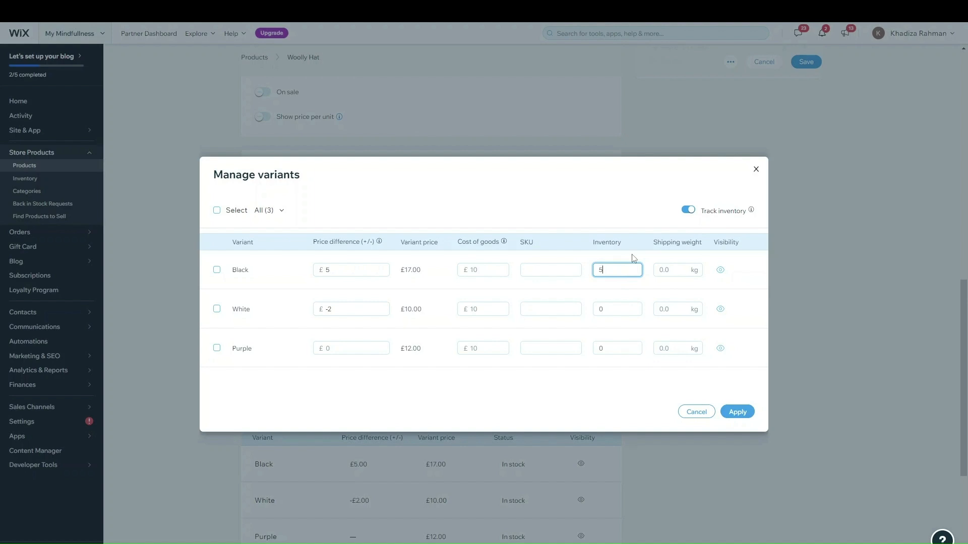
pyautogui.click(649, 385)
pyautogui.click(613, 313)
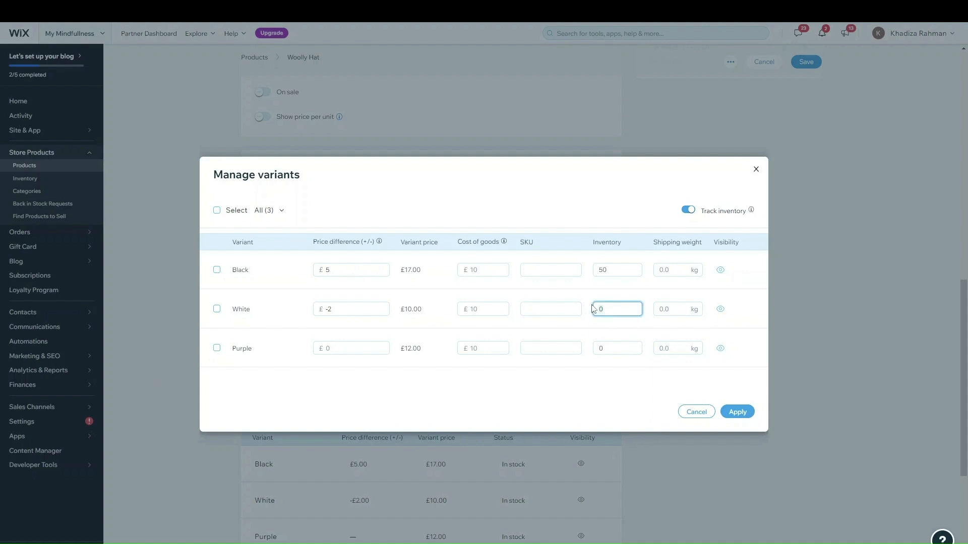
pyautogui.write('67')
pyautogui.click(605, 348)
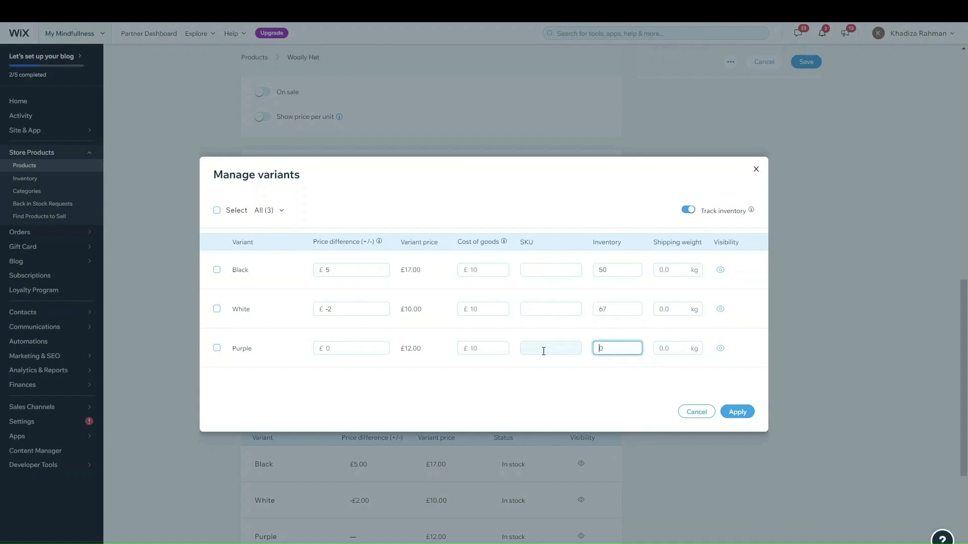
pyautogui.write('12')
pyautogui.click(607, 383)
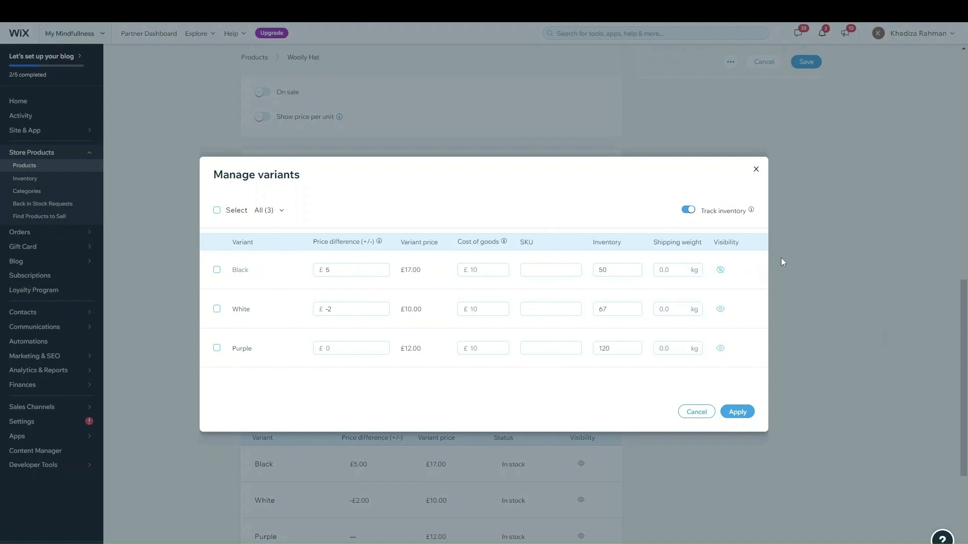
pyautogui.click(720, 270)
# Apply the variant stock of 50, 67 and 120, then look over the product page
pyautogui.click(745, 414)
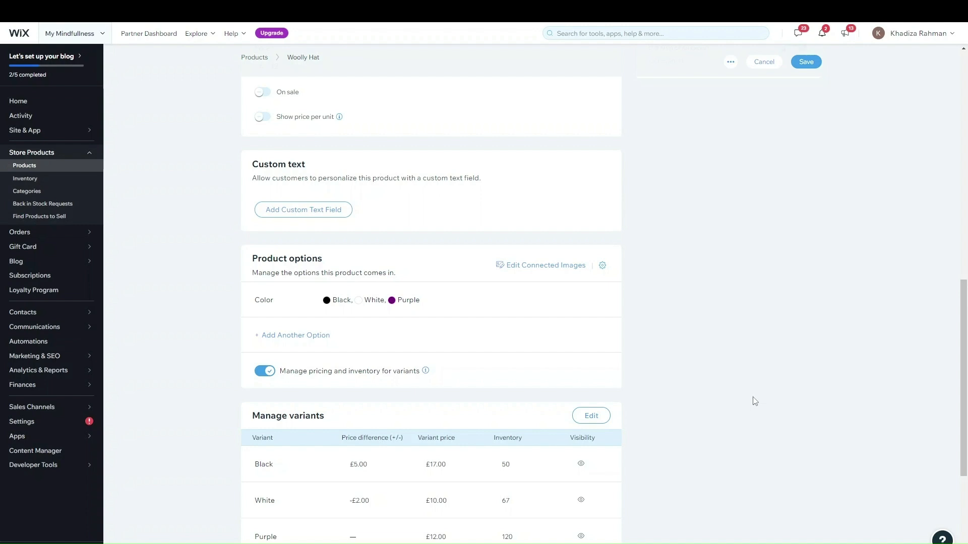
pyautogui.scroll(-2, 559, 456)
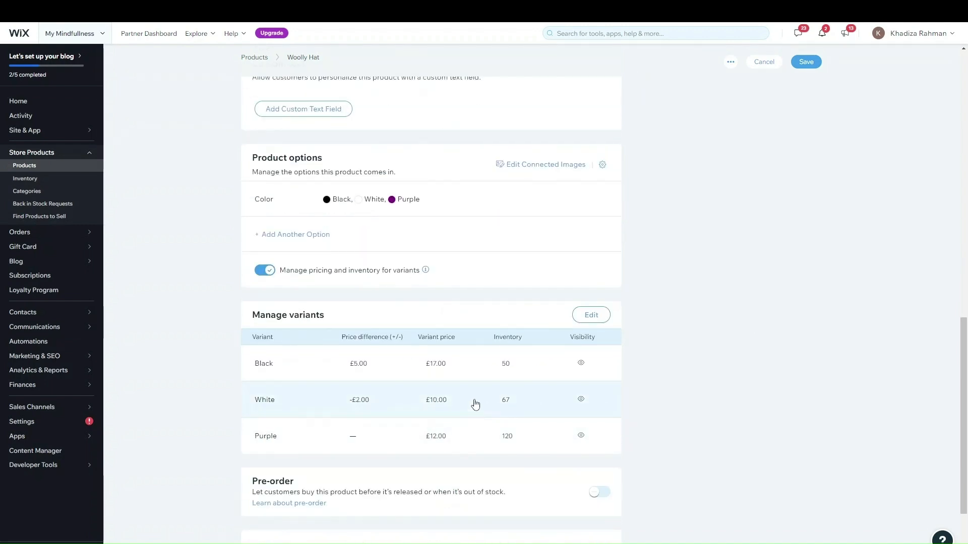
pyautogui.scroll(5, 477, 402)
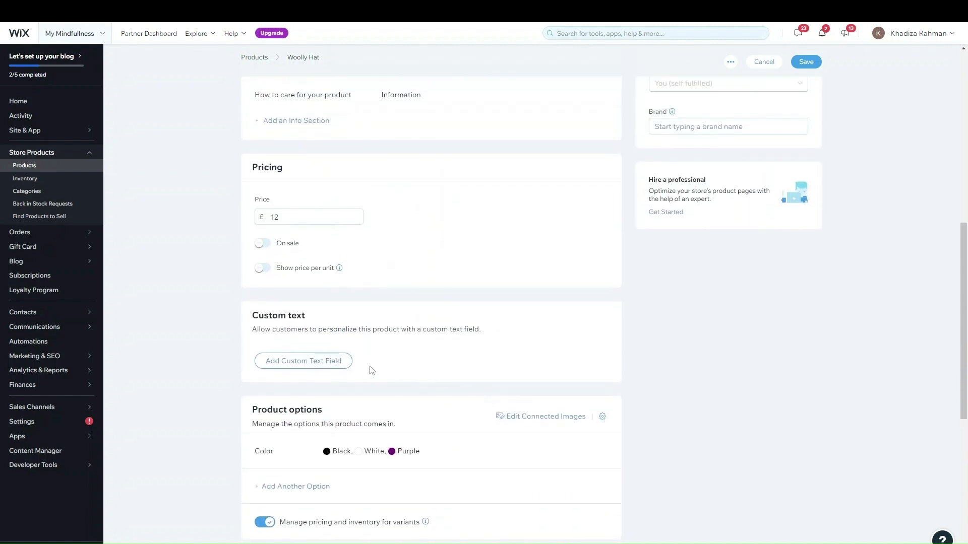
pyautogui.moveTo(257, 320); pyautogui.dragTo(356, 320)
pyautogui.click(337, 328)
pyautogui.scroll(10, 369, 339)
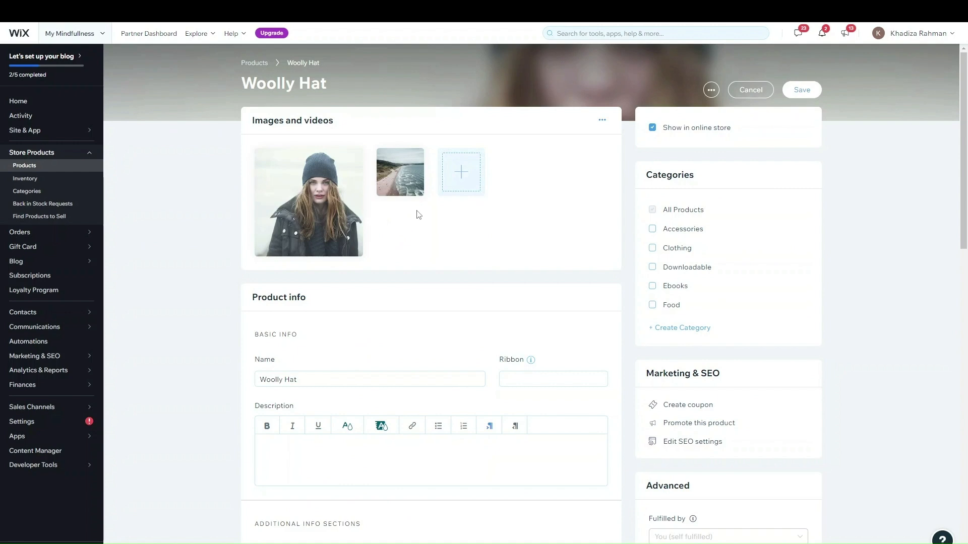
pyautogui.moveTo(309, 199)
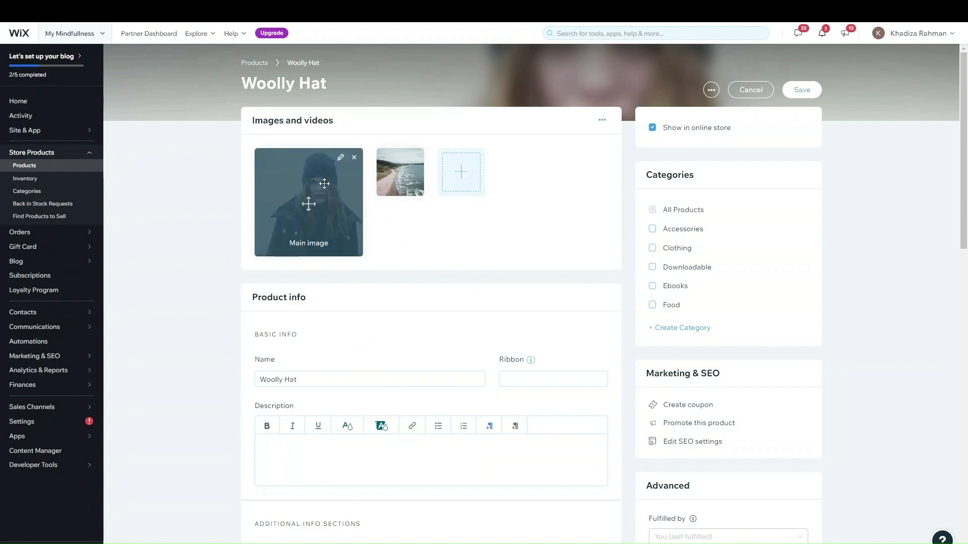
pyautogui.scroll(-8, 442, 229)
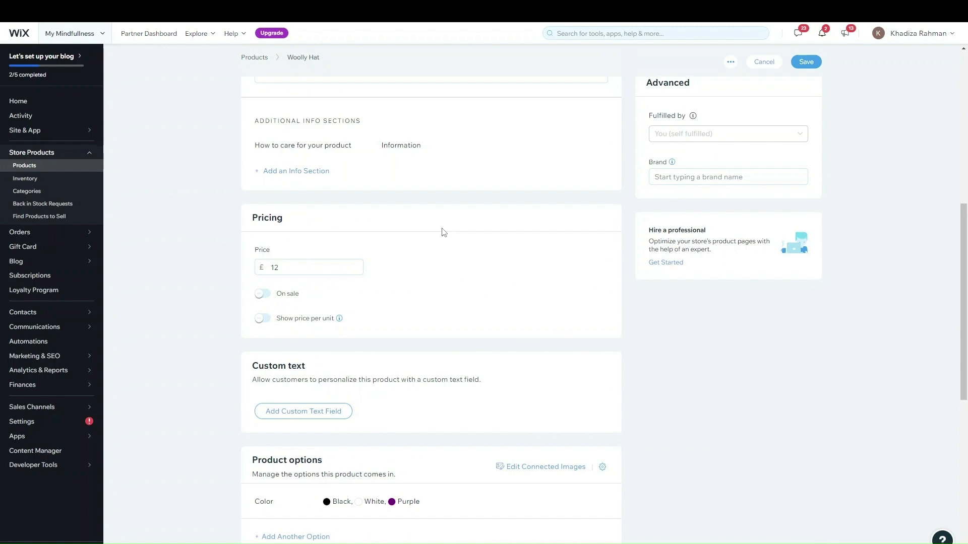
# Add a custom text field titled 'What name would you like on the hat?'
pyautogui.click(282, 411)
pyautogui.scroll(-2, 481, 398)
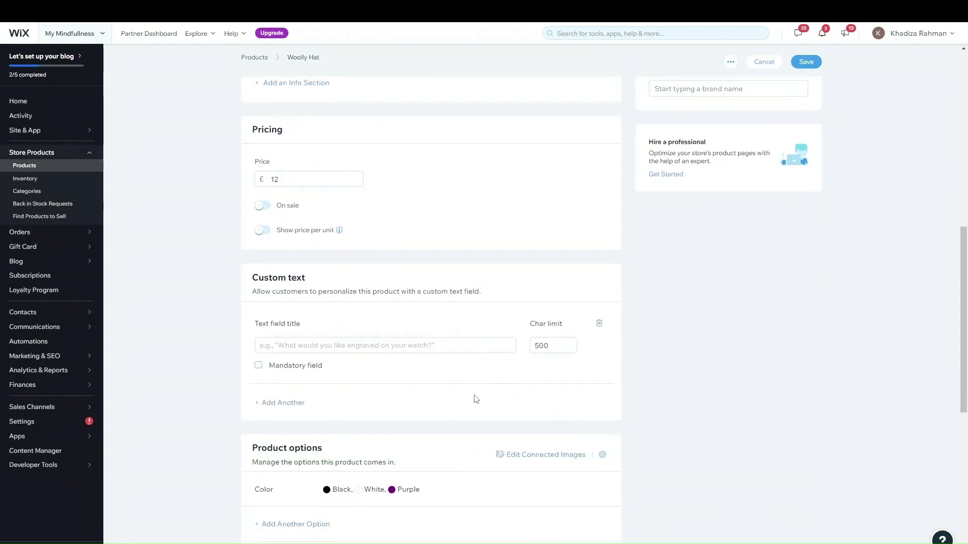
pyautogui.click(312, 332)
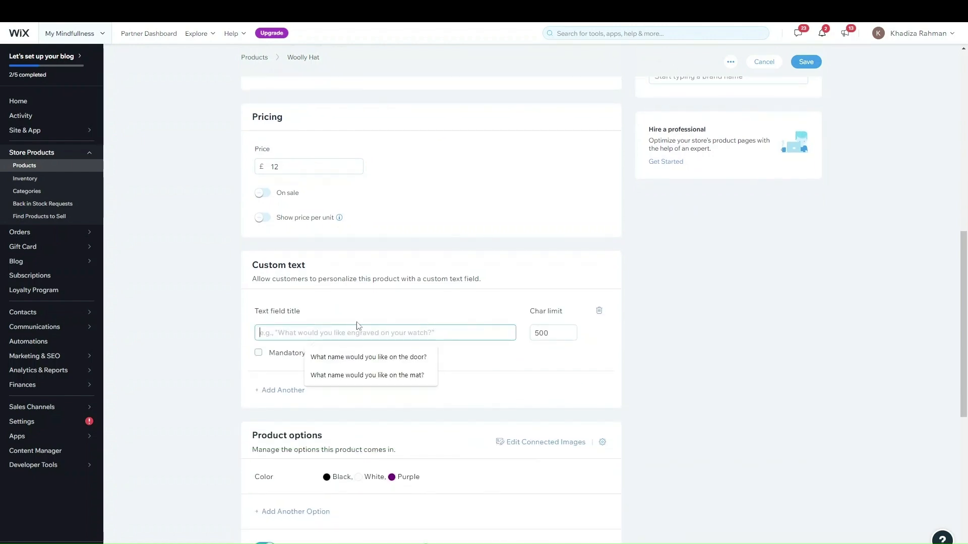
pyautogui.click(365, 375)
pyautogui.doubleClick(375, 334)
pyautogui.write('hat')
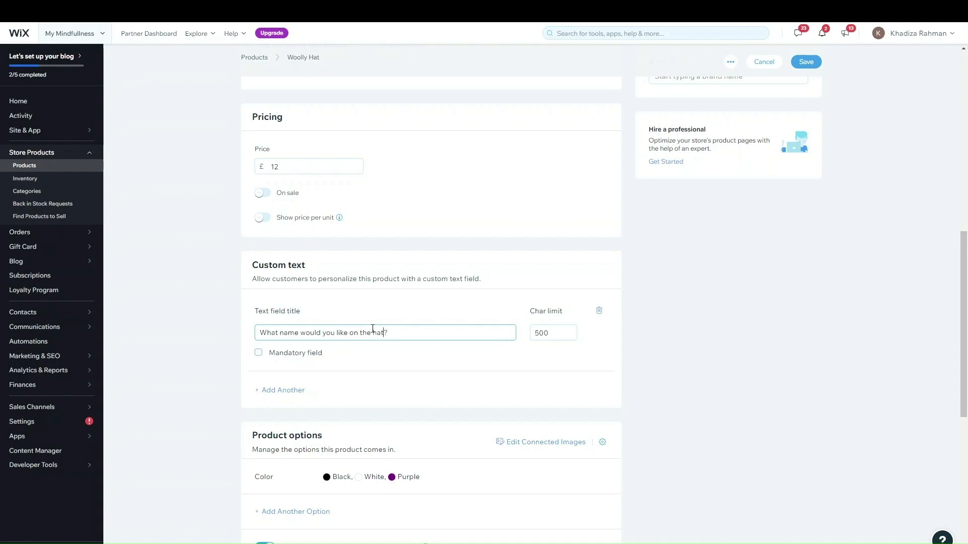
# Edit the field's character limit, leaving it at 500
pyautogui.click(569, 336)
pyautogui.moveTo(558, 333); pyautogui.dragTo(503, 318)
pyautogui.write('1600')
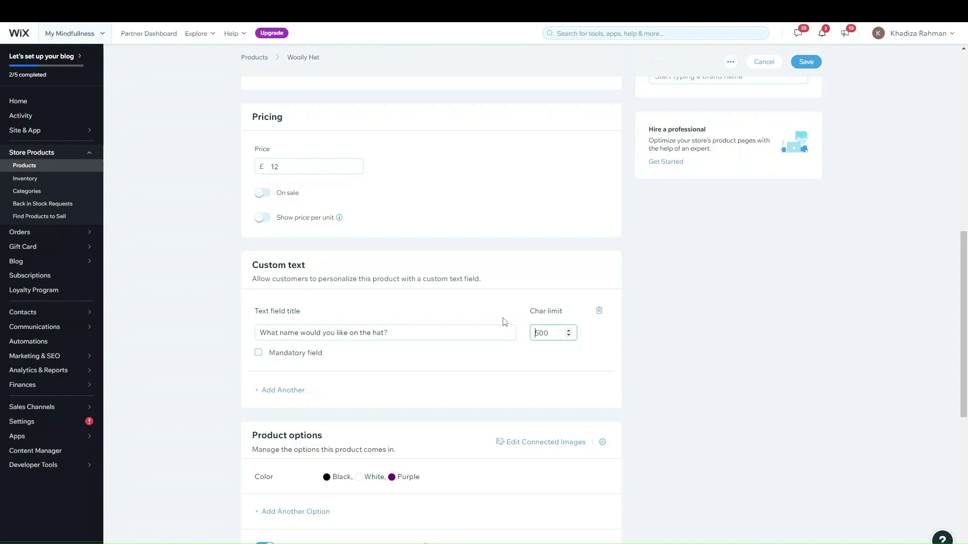
pyautogui.click(736, 380)
pyautogui.scroll(1, 481, 322)
pyautogui.scroll(7, 482, 323)
pyautogui.scroll(-8, 481, 321)
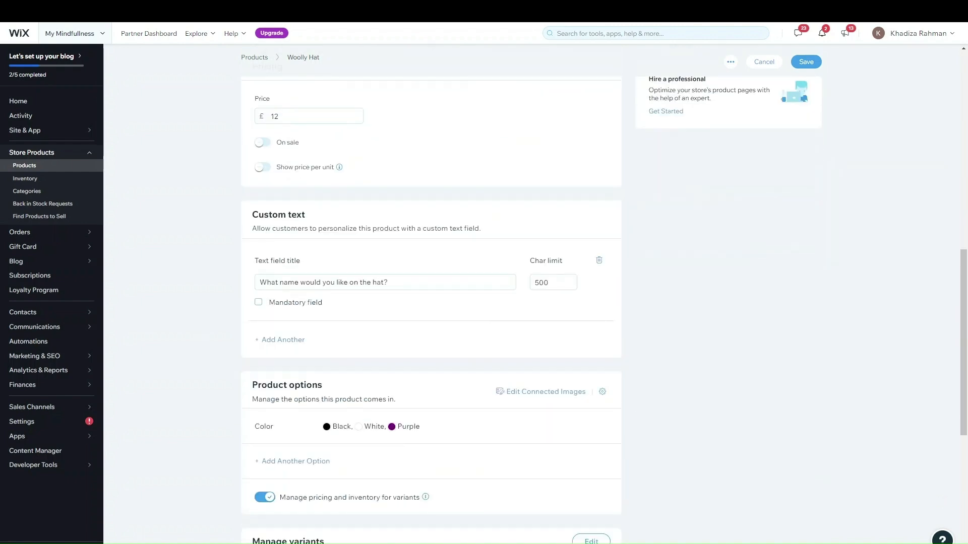
pyautogui.click(283, 308)
pyautogui.scroll(8, 430, 313)
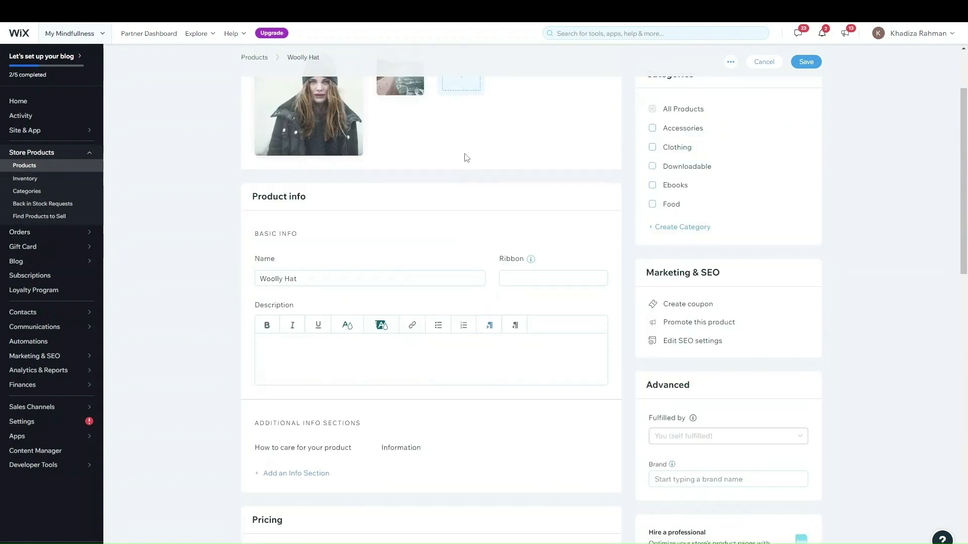
pyautogui.scroll(2, 466, 147)
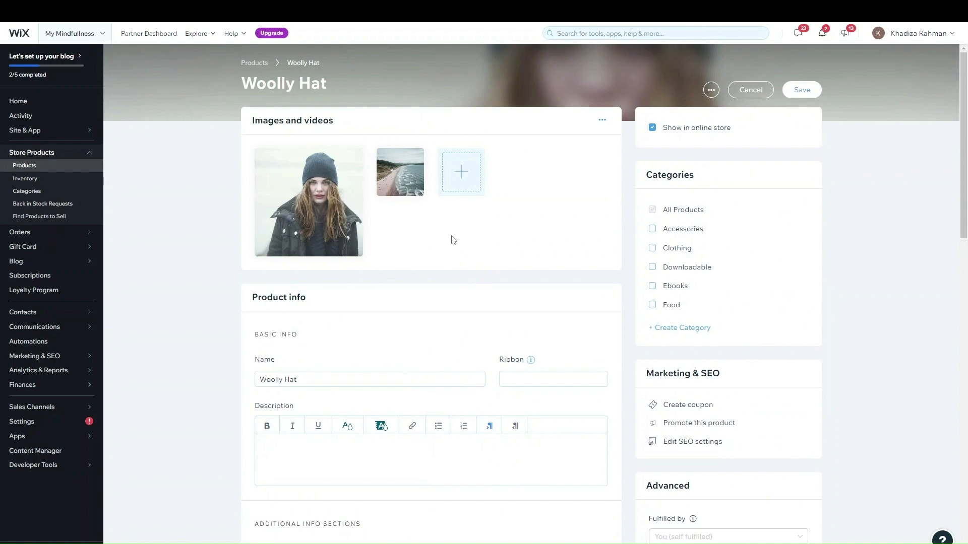
pyautogui.scroll(-10, 447, 246)
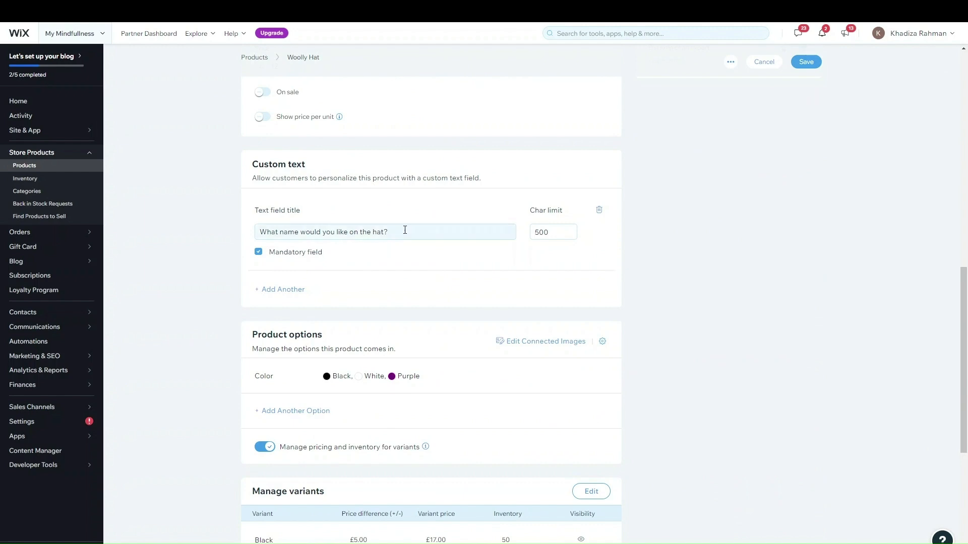
pyautogui.click(292, 254)
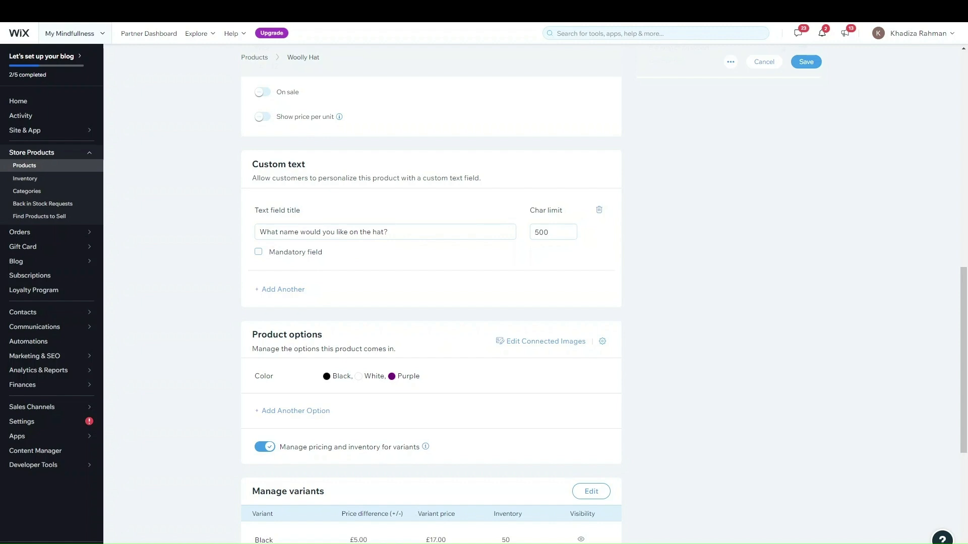
pyautogui.scroll(3, 599, 347)
pyautogui.click(295, 441)
pyautogui.scroll(-2, 302, 429)
pyautogui.moveTo(298, 395); pyautogui.dragTo(305, 393)
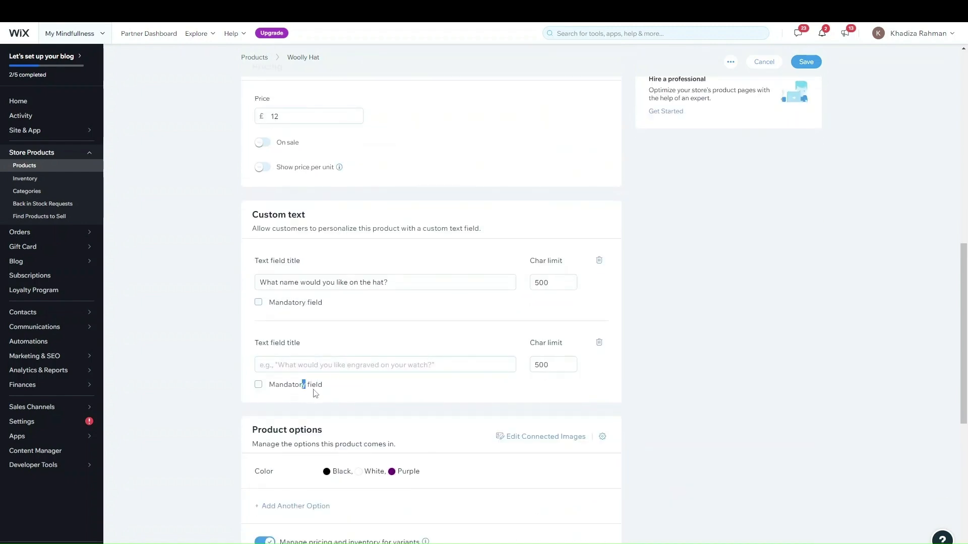
pyautogui.click(465, 340)
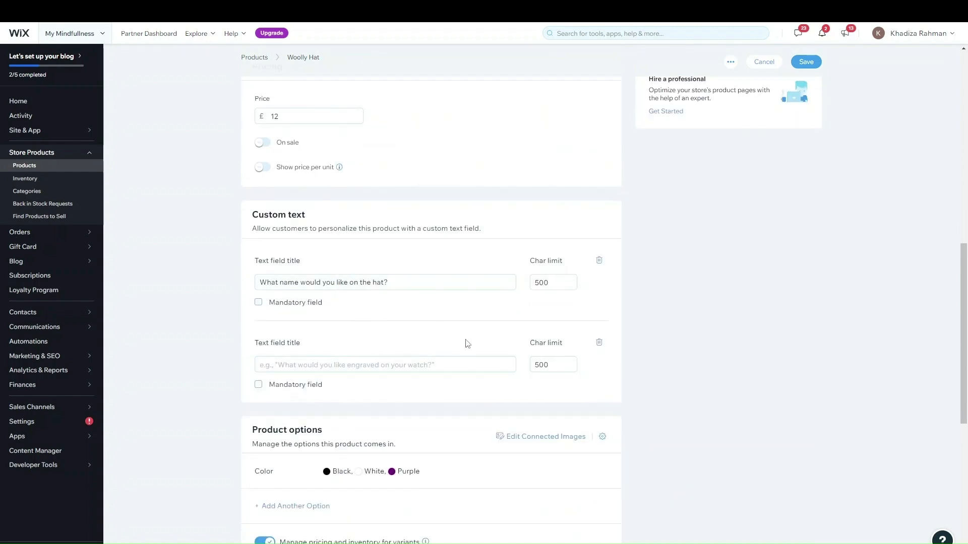
pyautogui.click(599, 343)
pyautogui.scroll(10, 536, 345)
pyautogui.scroll(-10, 437, 252)
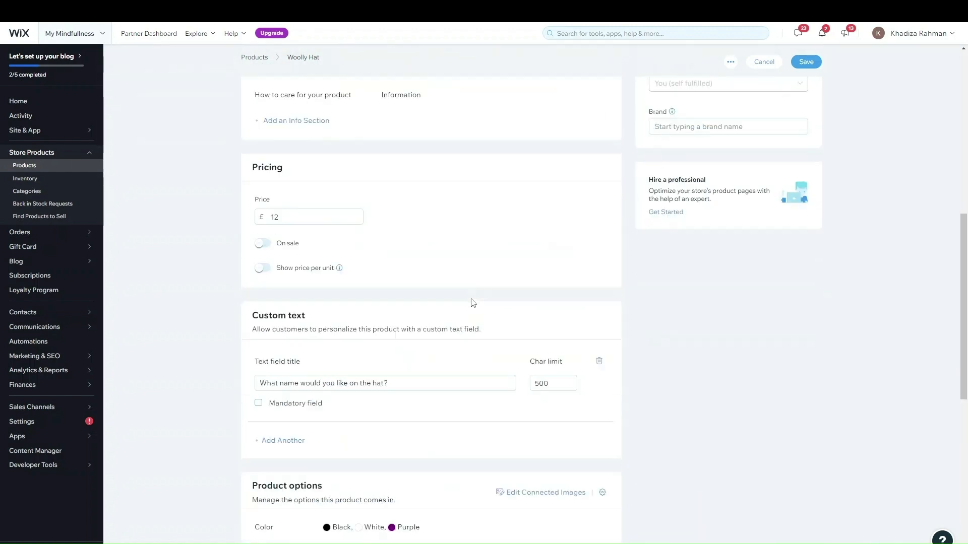
pyautogui.scroll(-5, 458, 353)
pyautogui.scroll(-3, 459, 353)
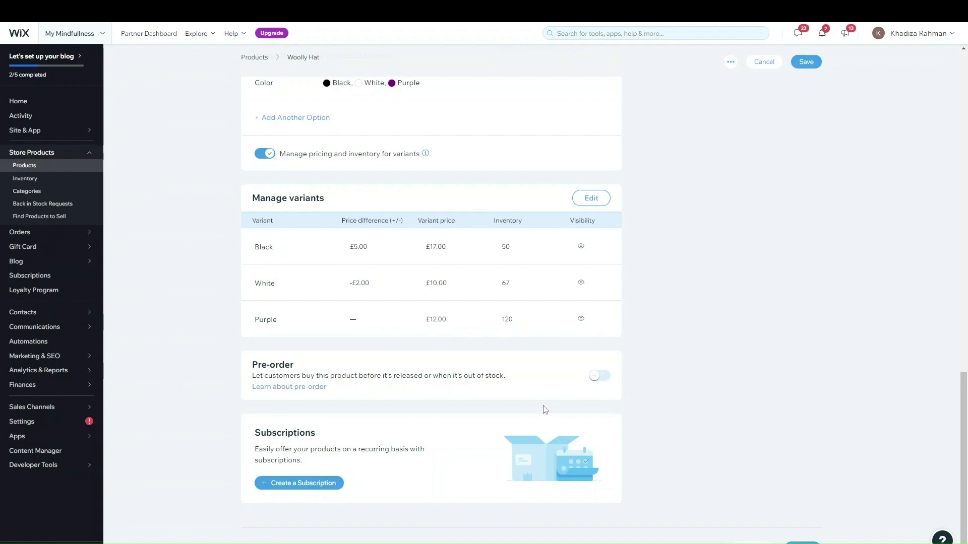
# Try the pre-order message and item-limit settings, then switch pre-order off
pyautogui.click(599, 376)
pyautogui.scroll(-2, 584, 393)
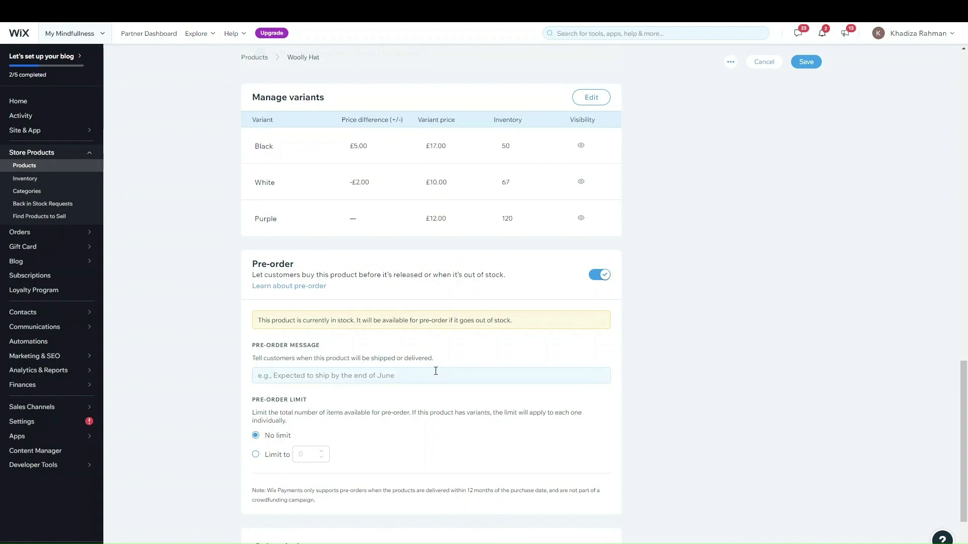
pyautogui.moveTo(258, 319); pyautogui.dragTo(529, 322)
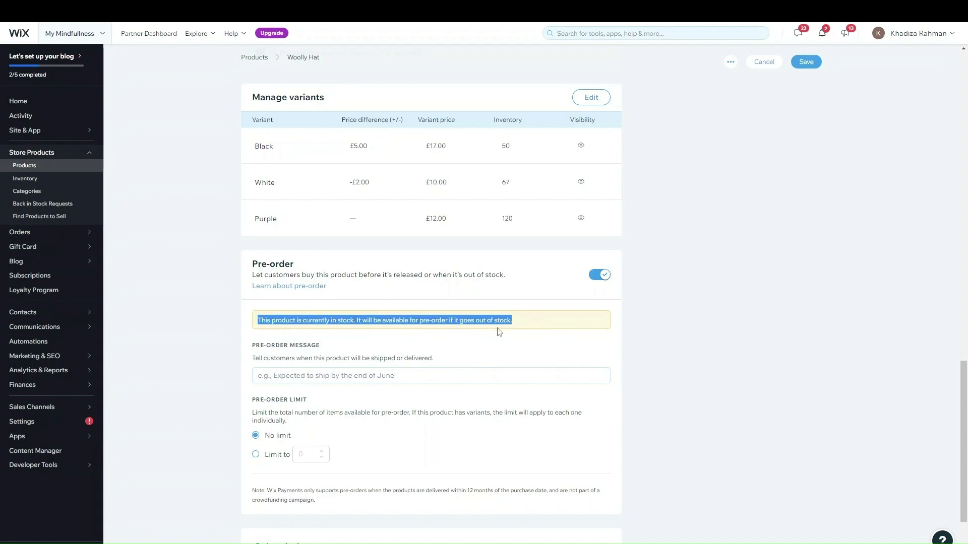
pyautogui.click(444, 379)
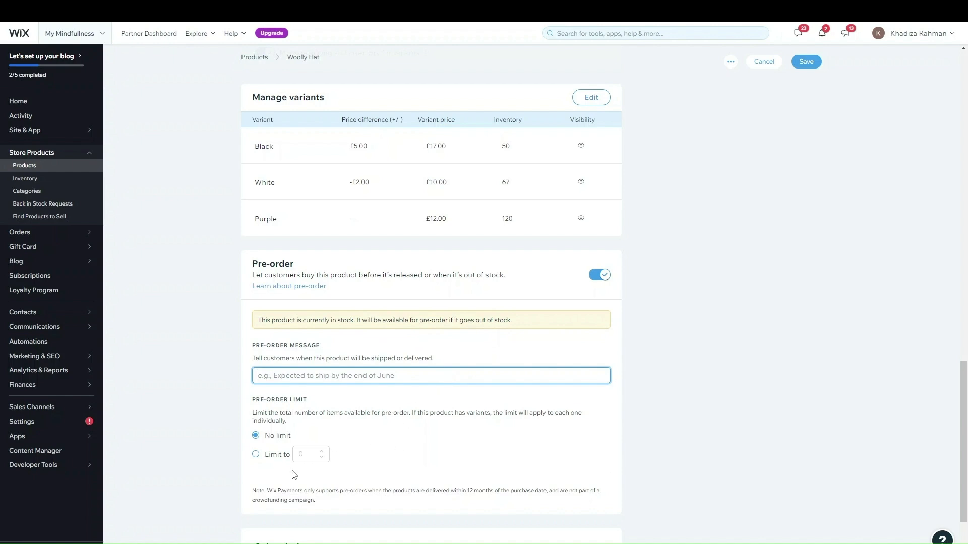
pyautogui.scroll(-1, 300, 425)
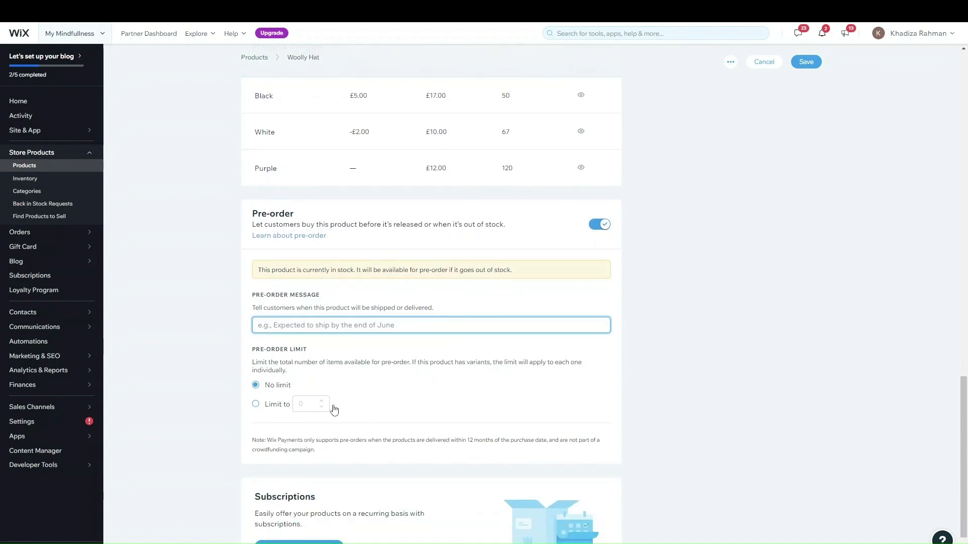
pyautogui.click(309, 404)
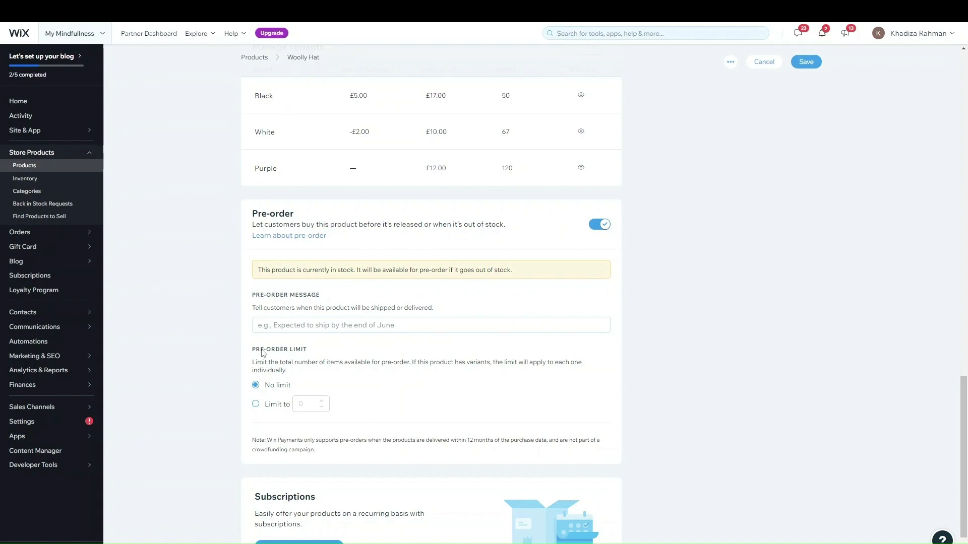
pyautogui.click(263, 406)
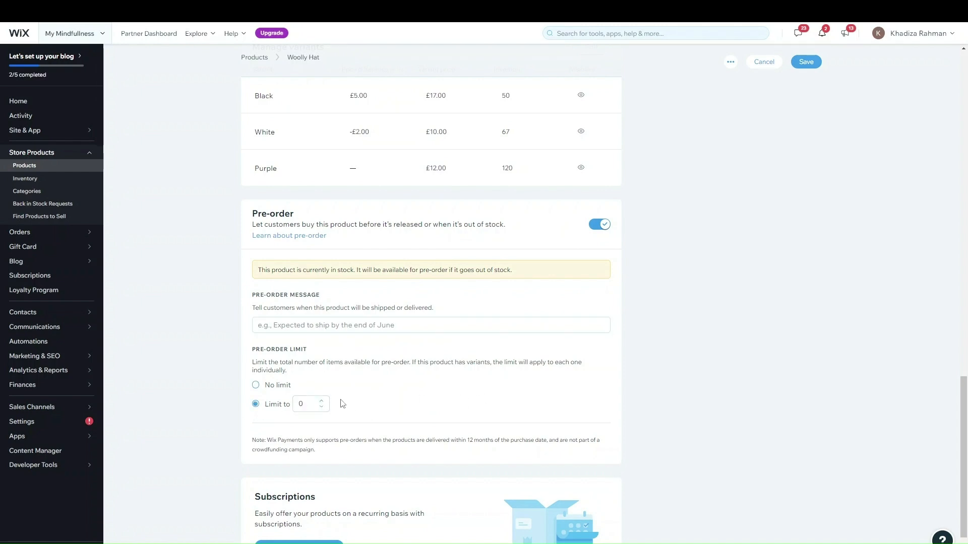
pyautogui.click(600, 224)
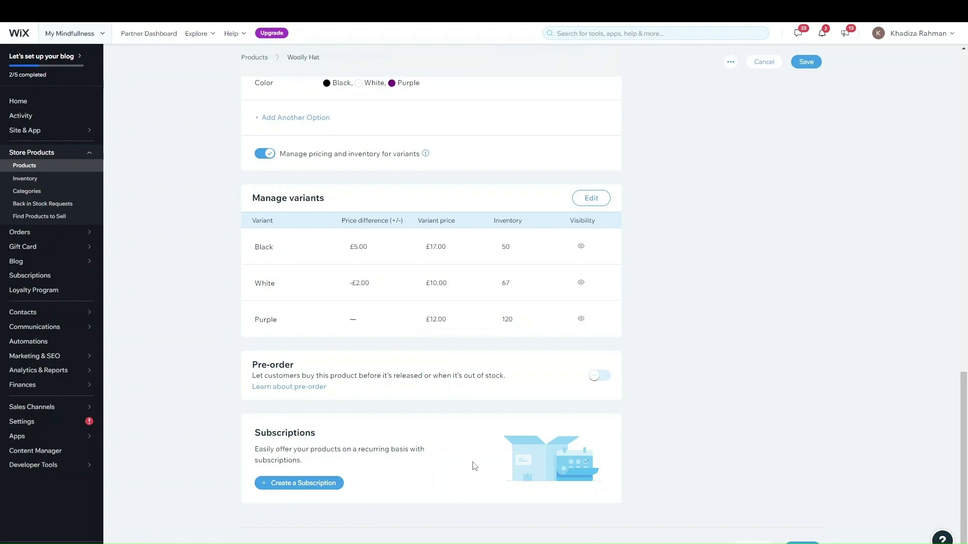
# Start a new subscription named 'Hat Of the Month'
pyautogui.click(332, 484)
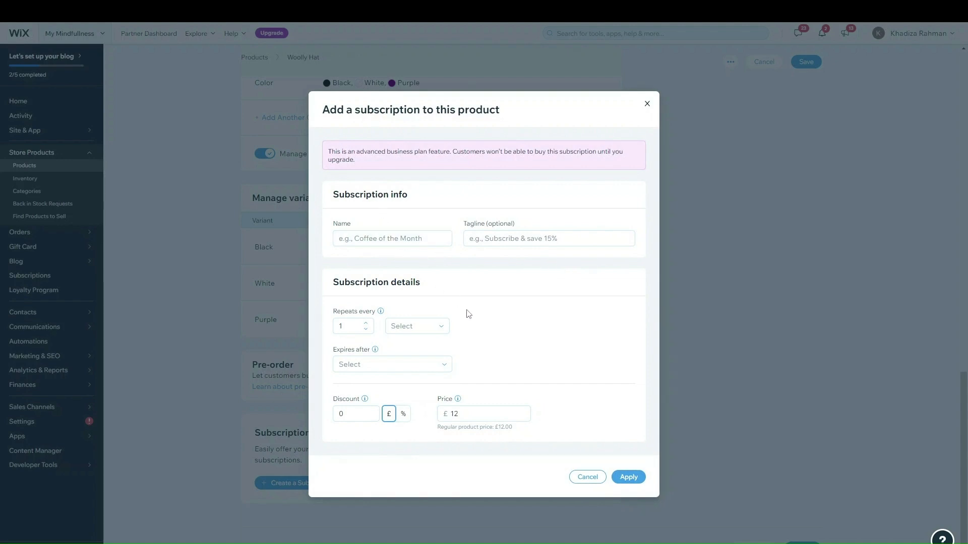
pyautogui.click(379, 241)
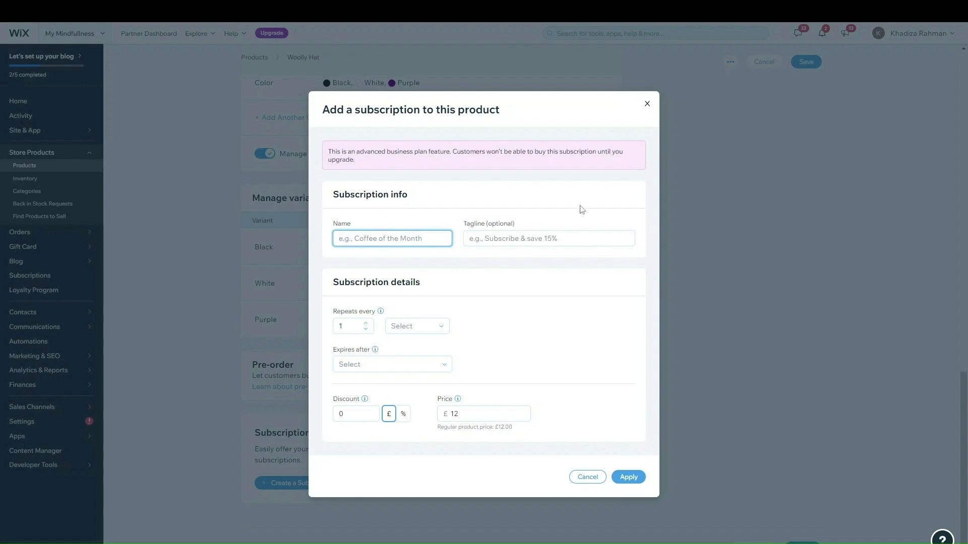
pyautogui.write('Hat Of the Month')
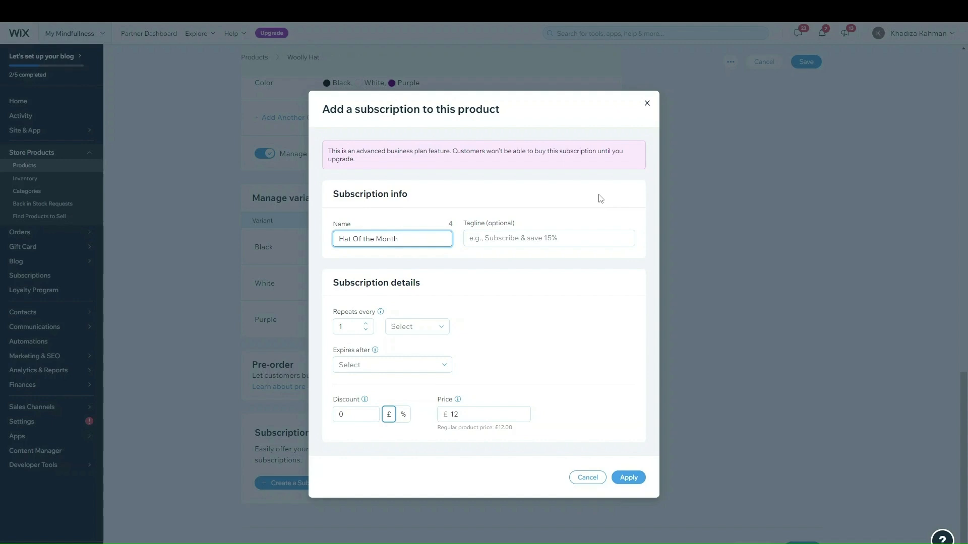
pyautogui.click(567, 239)
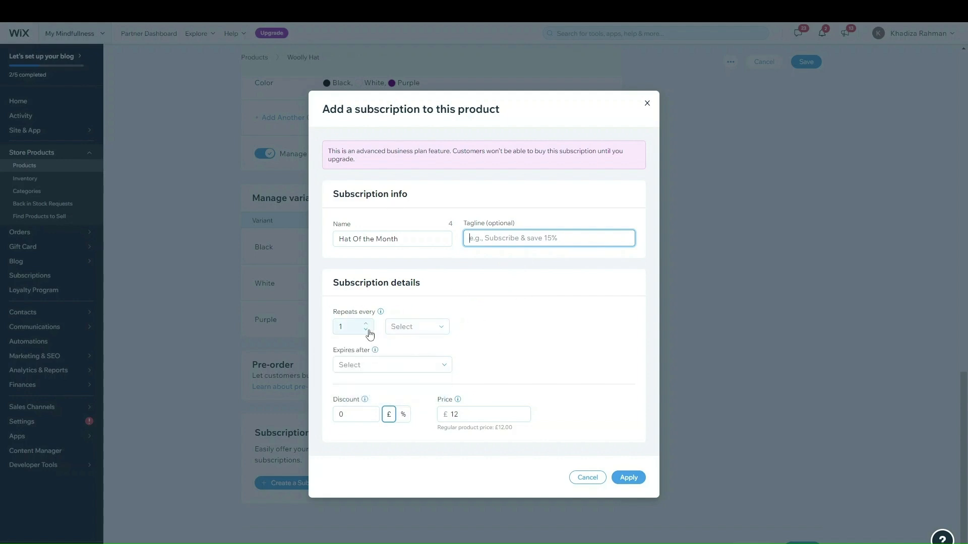
# Set the subscription to repeat every 2 years
pyautogui.click(399, 329)
pyautogui.click(406, 352)
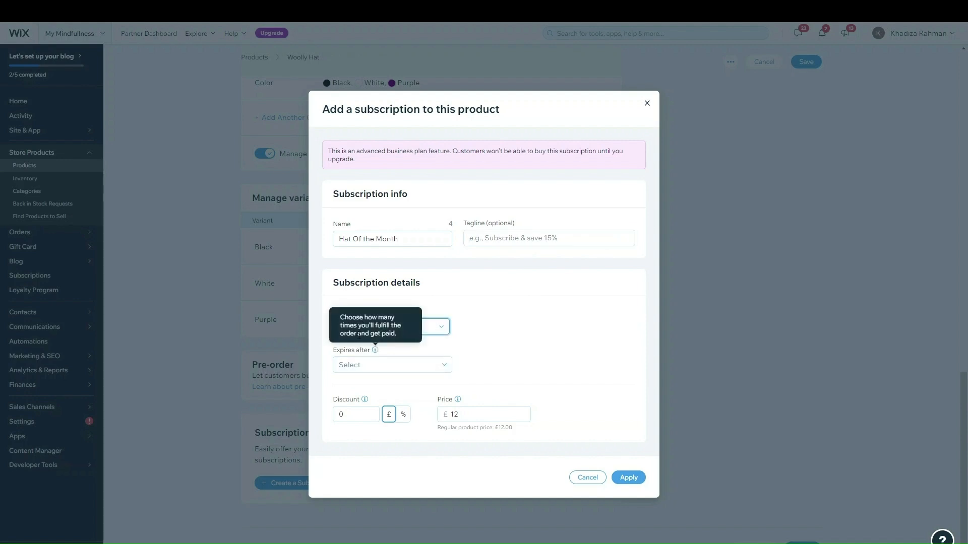
pyautogui.click(362, 332)
pyautogui.click(365, 324)
pyautogui.click(399, 330)
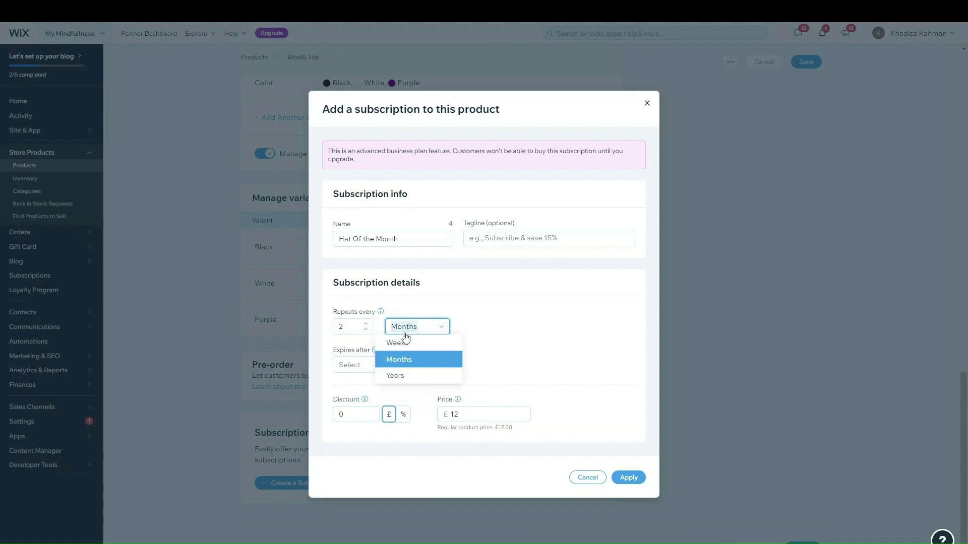
pyautogui.click(399, 373)
# Make the subscription never expire
pyautogui.click(433, 367)
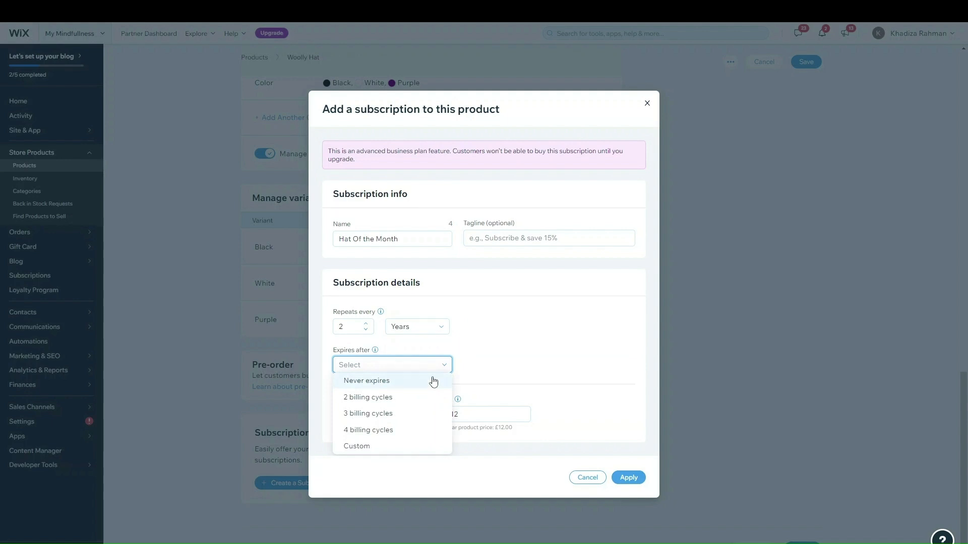
pyautogui.click(397, 446)
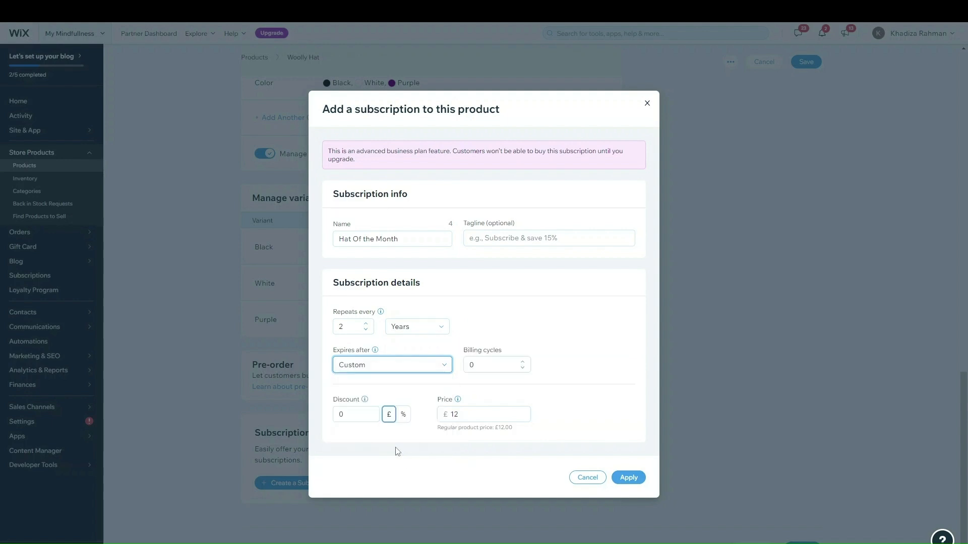
pyautogui.click(406, 370)
pyautogui.click(406, 382)
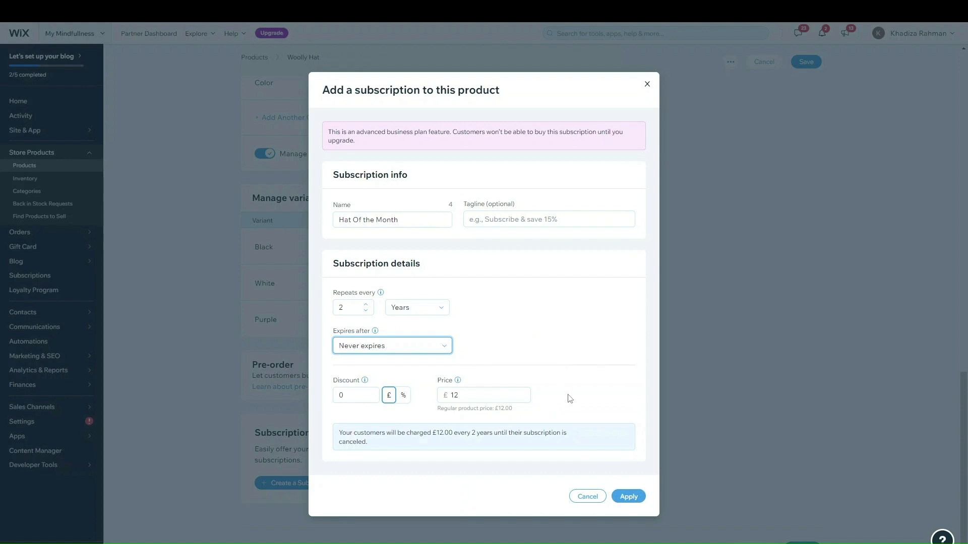
pyautogui.click(426, 417)
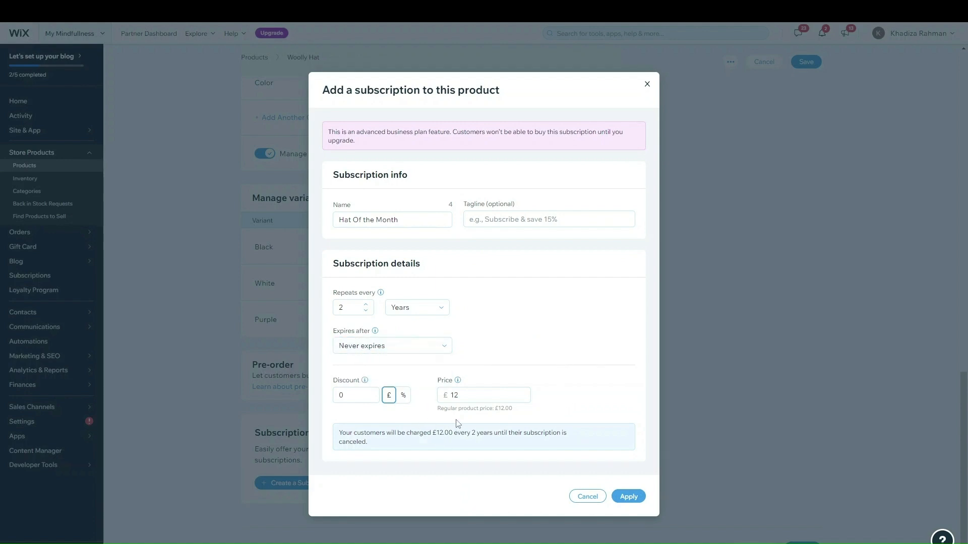
# Give it a 5% discount (£11.40) and add the subscription to the hat
pyautogui.moveTo(365, 384)
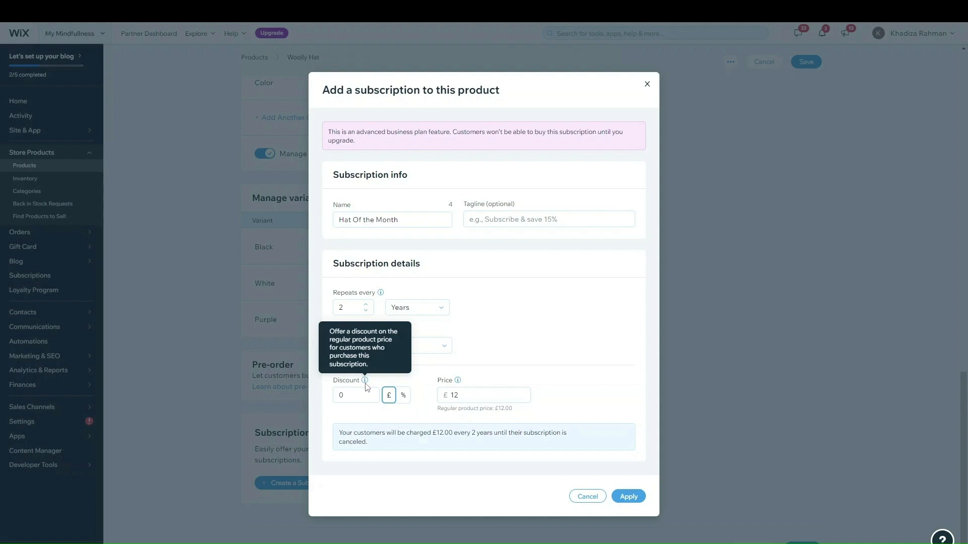
pyautogui.click(341, 400)
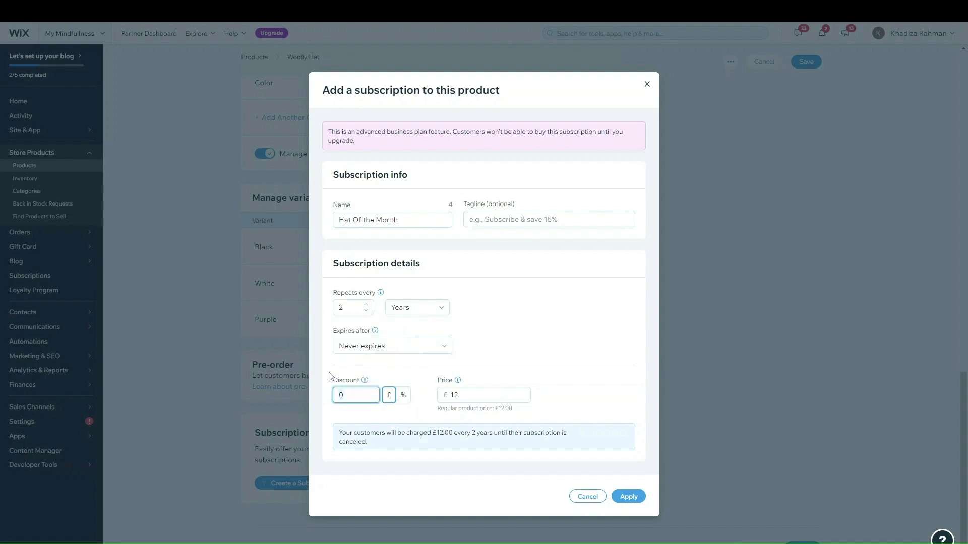
pyautogui.click(403, 395)
pyautogui.write('5')
pyautogui.click(581, 397)
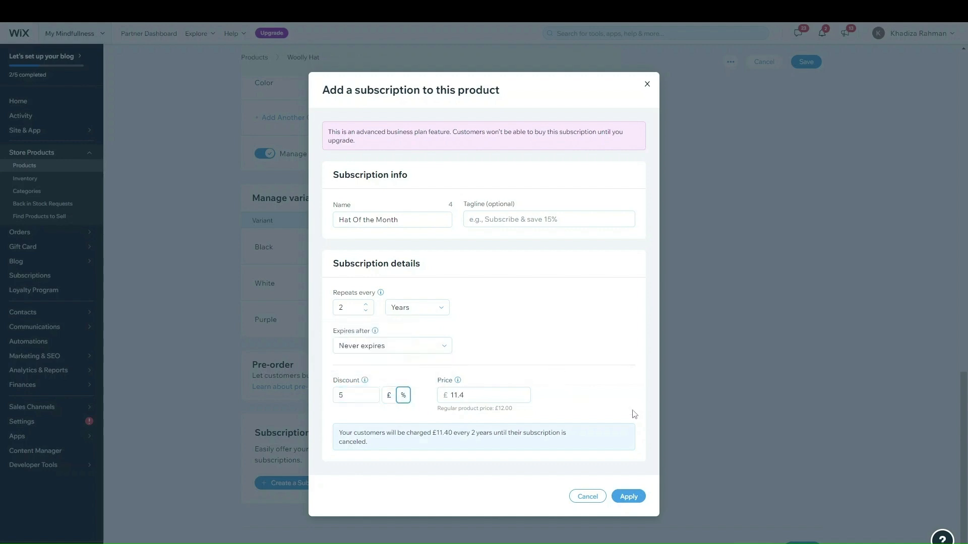
pyautogui.click(630, 497)
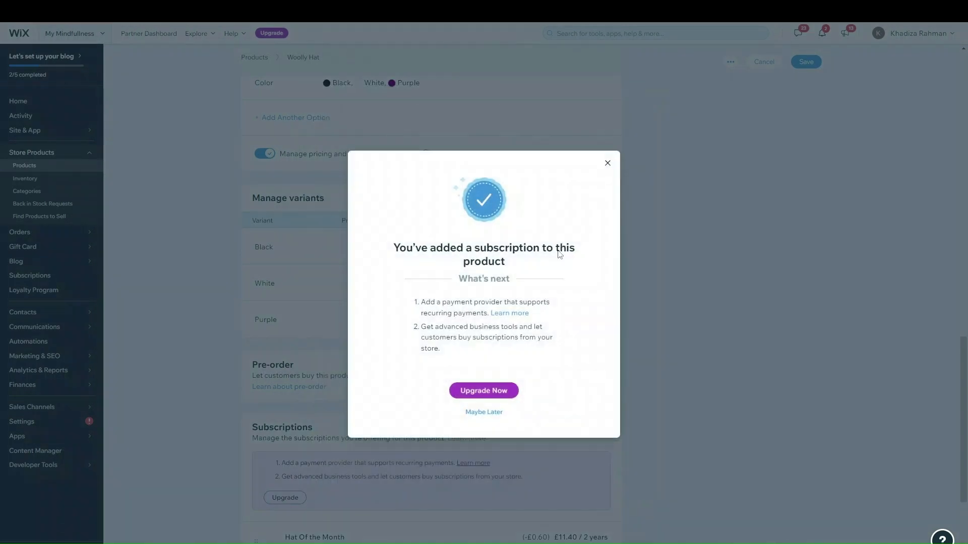
# Dismiss the confirmation with Maybe Later and check the subscription's options menu
pyautogui.click(485, 412)
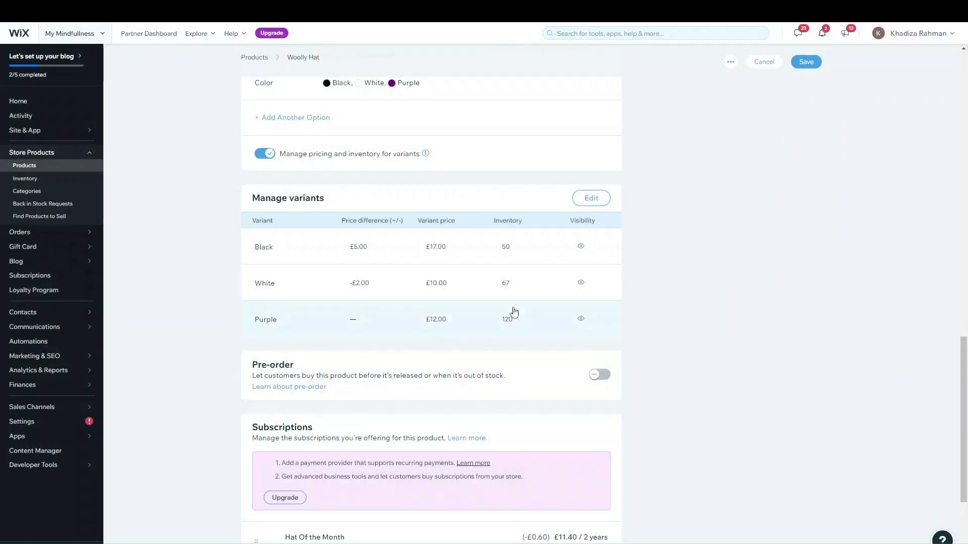
pyautogui.scroll(5, 693, 187)
pyautogui.scroll(8, 428, 298)
pyautogui.scroll(-1, 383, 400)
pyautogui.scroll(2, 369, 268)
pyautogui.scroll(-5, 374, 324)
pyautogui.scroll(-10, 373, 324)
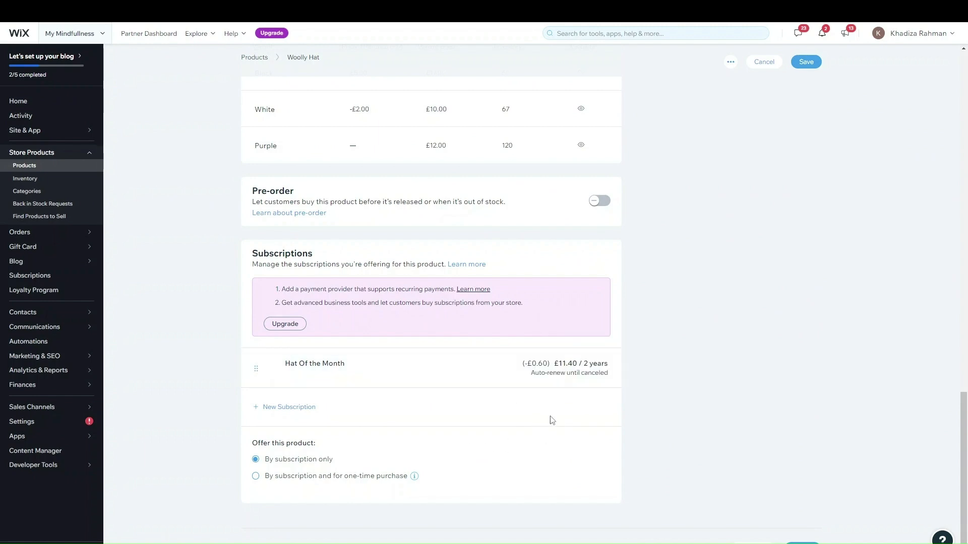
pyautogui.click(604, 365)
pyautogui.click(639, 366)
# Choose the one-time purchase option and delete the Hat Of the Month subscription
pyautogui.click(296, 478)
pyautogui.click(603, 368)
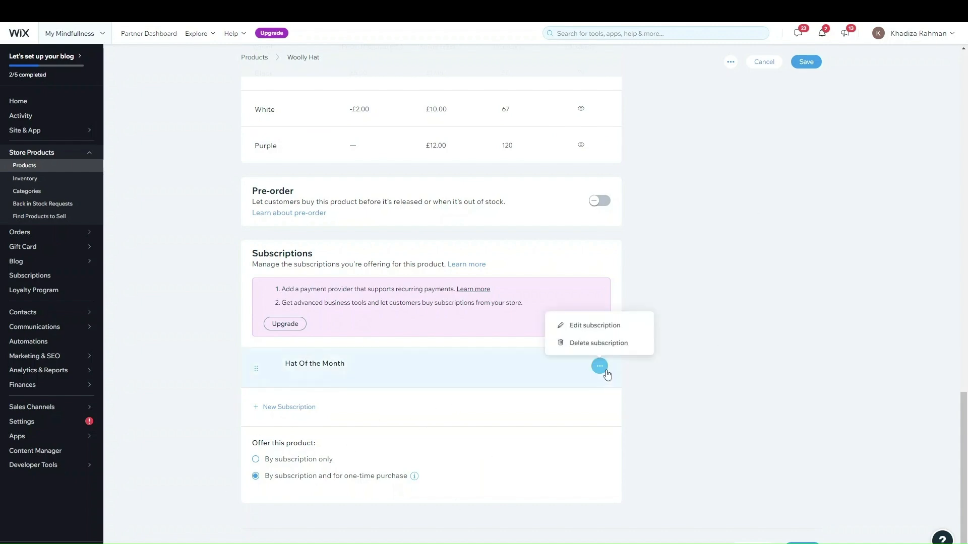
pyautogui.click(598, 343)
pyautogui.scroll(3, 659, 238)
pyautogui.scroll(10, 659, 239)
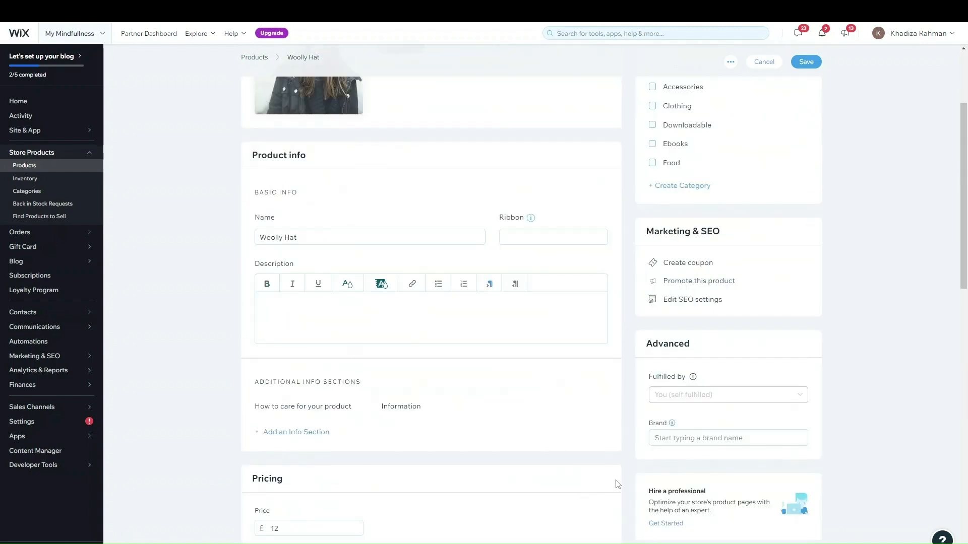
pyautogui.scroll(-5, 618, 484)
pyautogui.scroll(8, 618, 484)
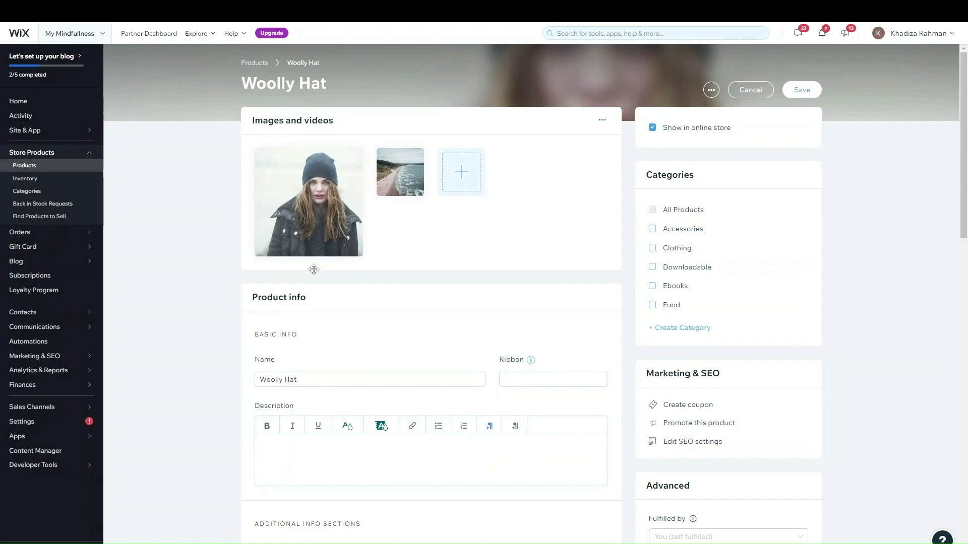
pyautogui.scroll(-3, 582, 423)
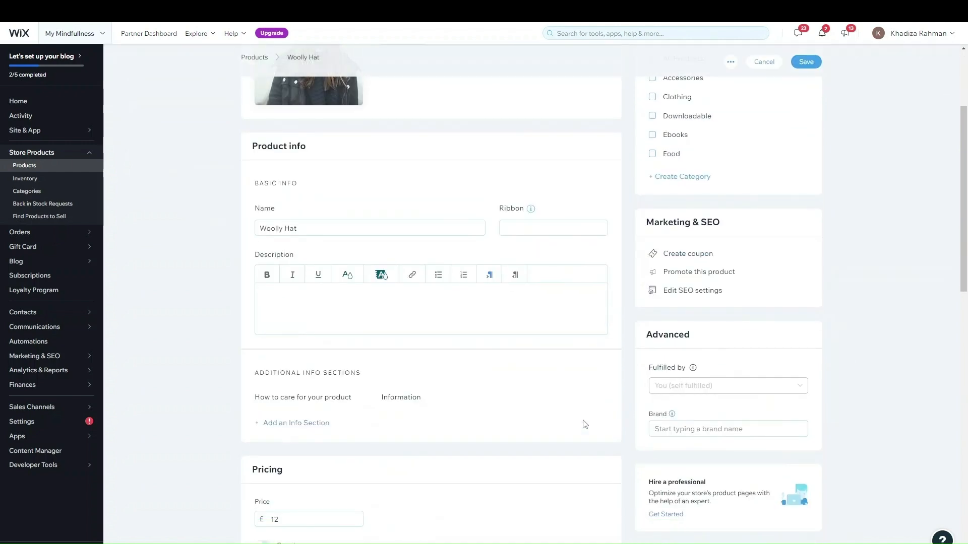
pyautogui.scroll(3, 585, 424)
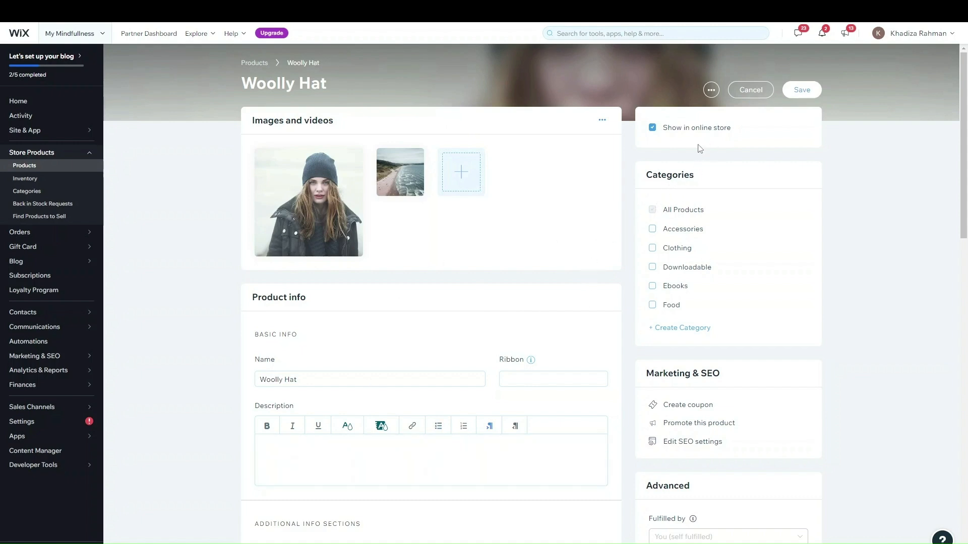
pyautogui.click(663, 128)
pyautogui.click(704, 128)
pyautogui.scroll(-1, 618, 389)
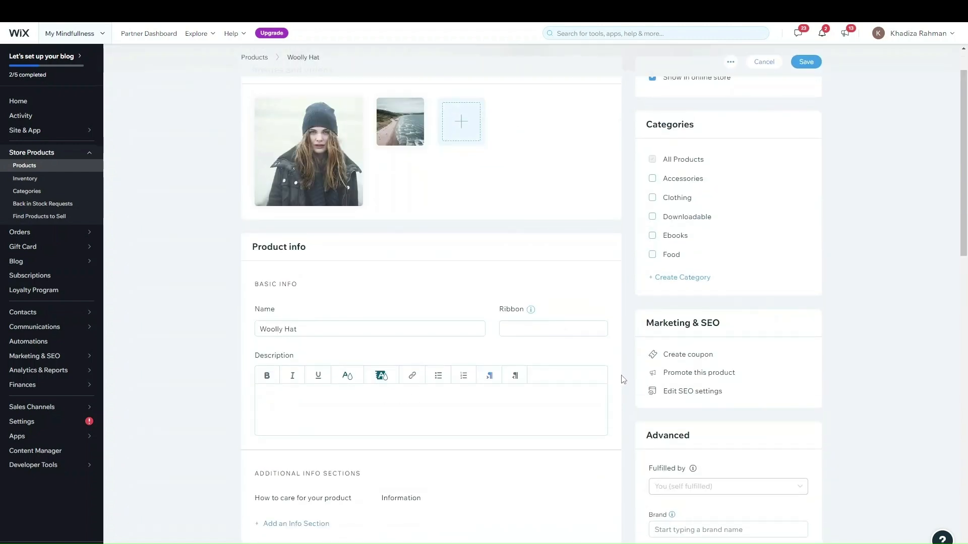
pyautogui.scroll(1, 728, 320)
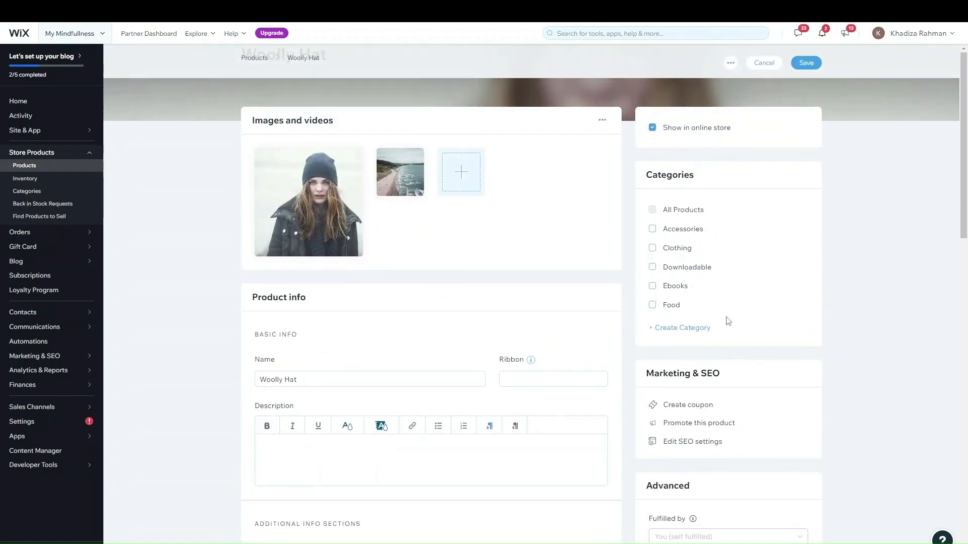
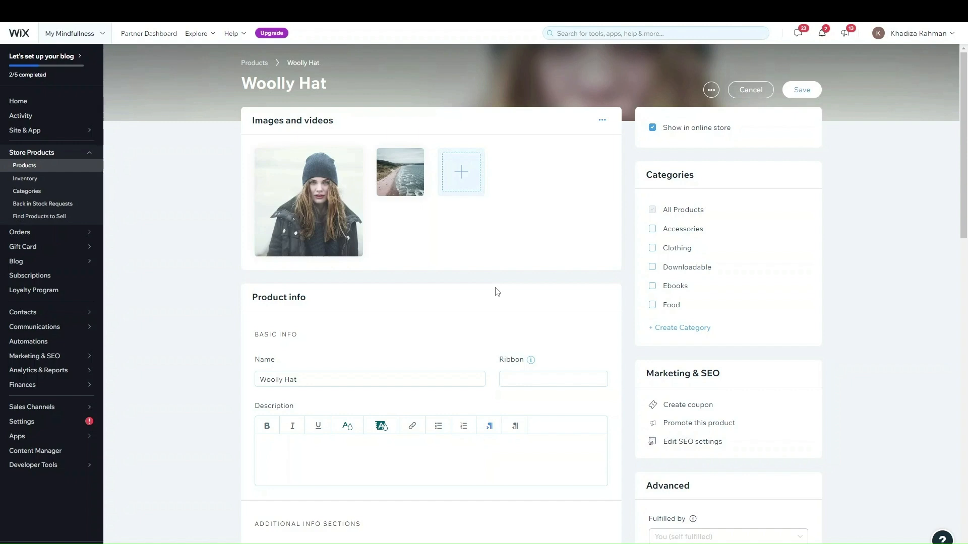
# Tick Clothing and create a new Winter Wear category for the Woolly Hat, leaving Accessories unticked
pyautogui.click(677, 250)
pyautogui.click(686, 328)
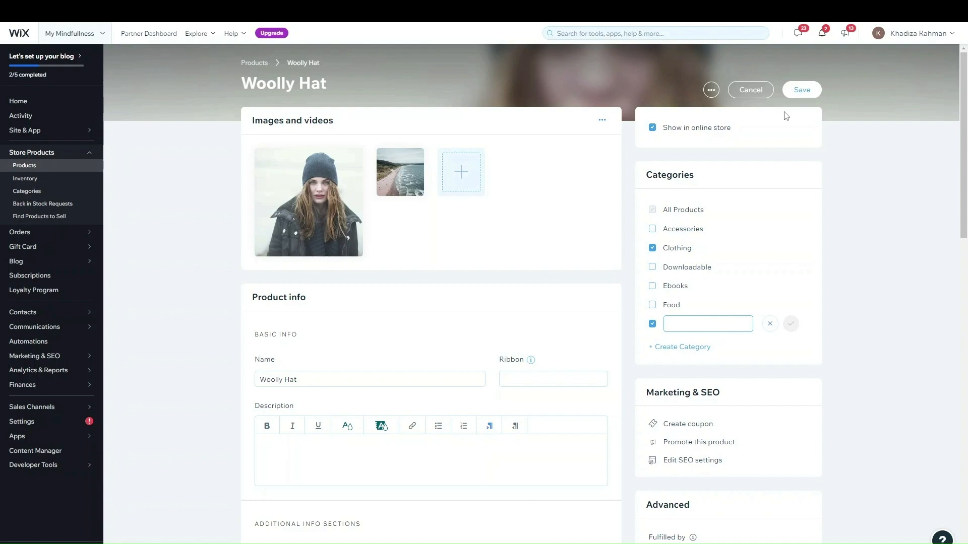
pyautogui.write('Winter Wear')
pyautogui.click(791, 329)
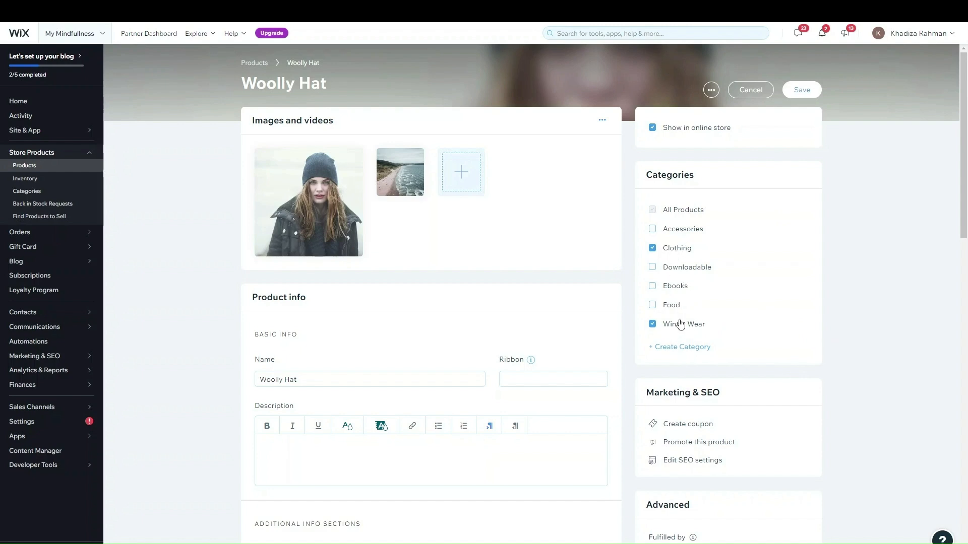
pyautogui.click(679, 229)
pyautogui.click(676, 232)
# Save the Woolly Hat's category changes when the save prompt appears
pyautogui.scroll(-1, 732, 288)
pyautogui.scroll(-4, 732, 287)
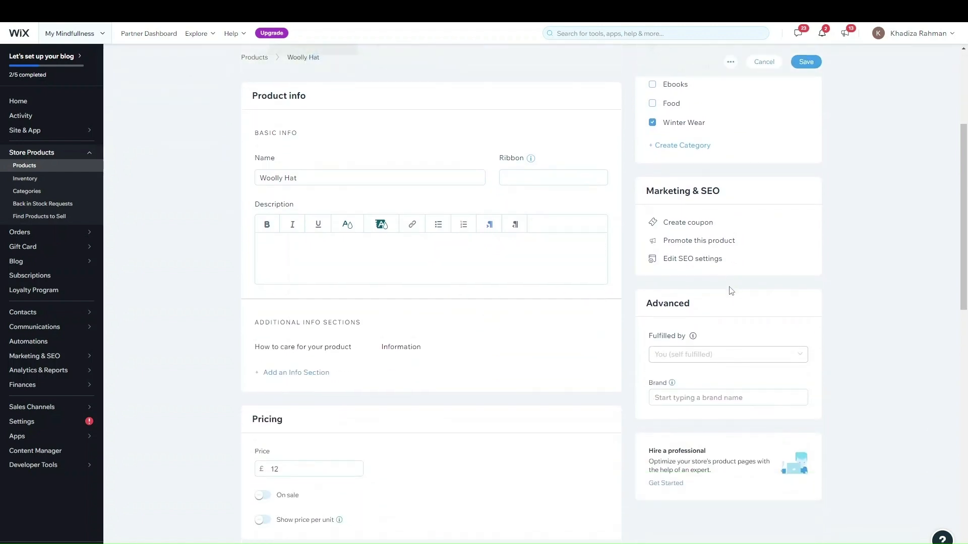
pyautogui.scroll(1, 730, 291)
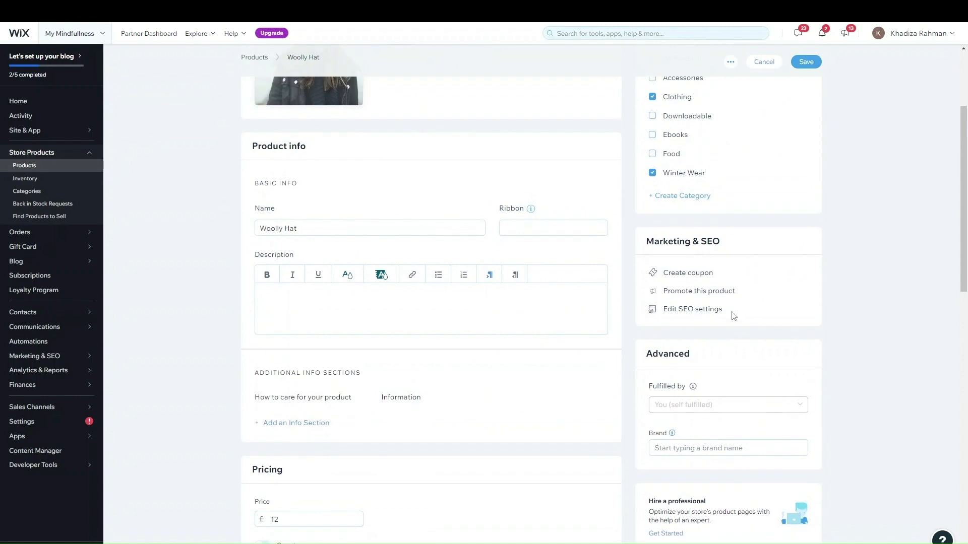
pyautogui.click(680, 312)
pyautogui.click(604, 261)
# Reopen Woolly Hat from the Products list and bring up its SEO settings
pyautogui.scroll(3, 852, 144)
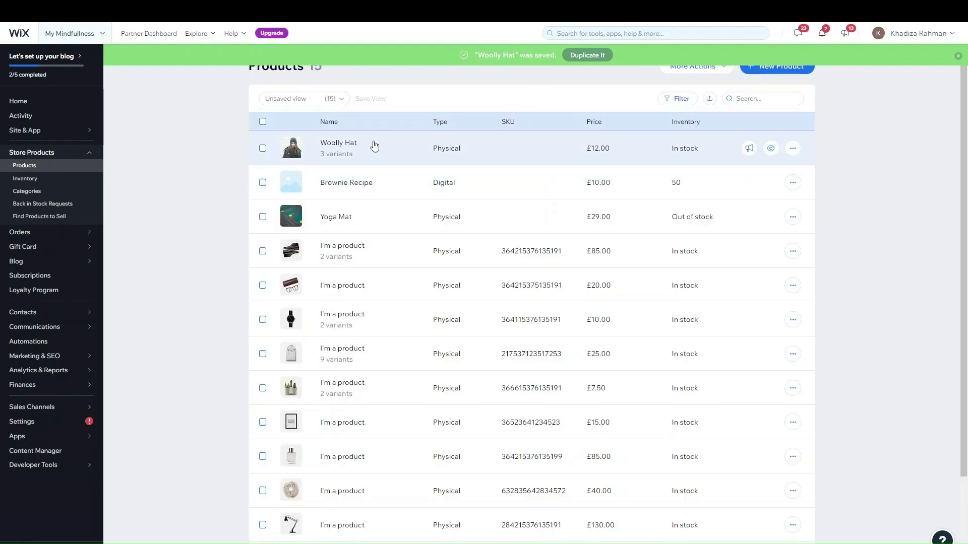
pyautogui.click(382, 143)
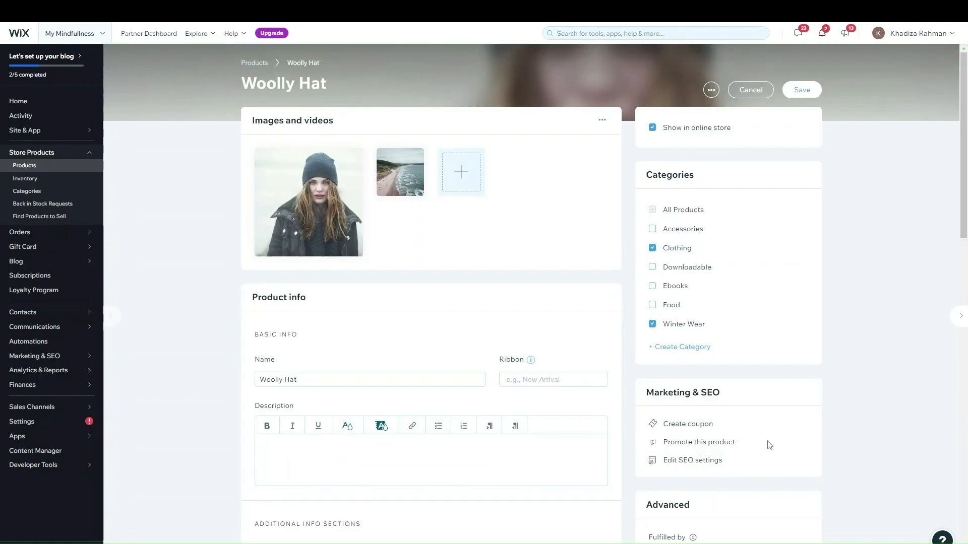
pyautogui.scroll(-3, 723, 333)
pyautogui.scroll(2, 767, 296)
pyautogui.scroll(-3, 768, 299)
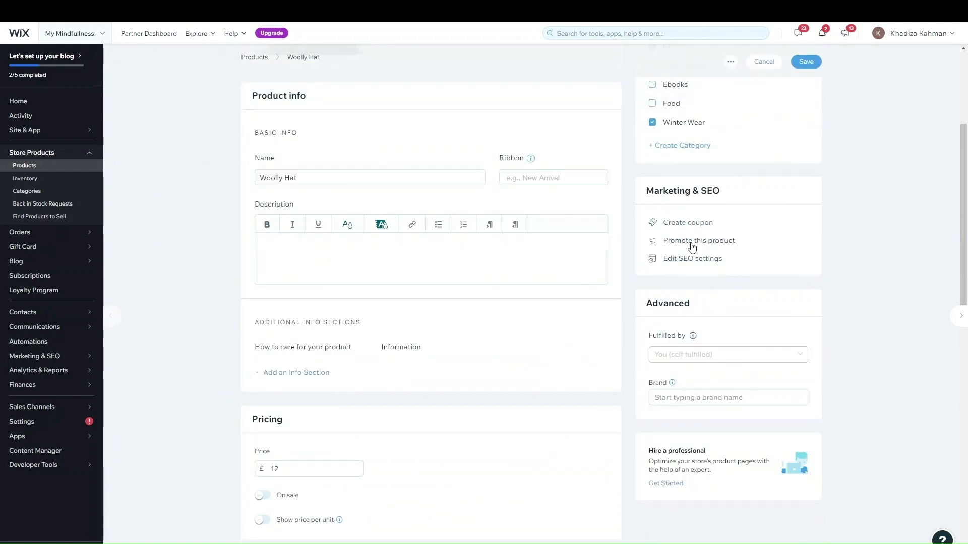
pyautogui.click(694, 258)
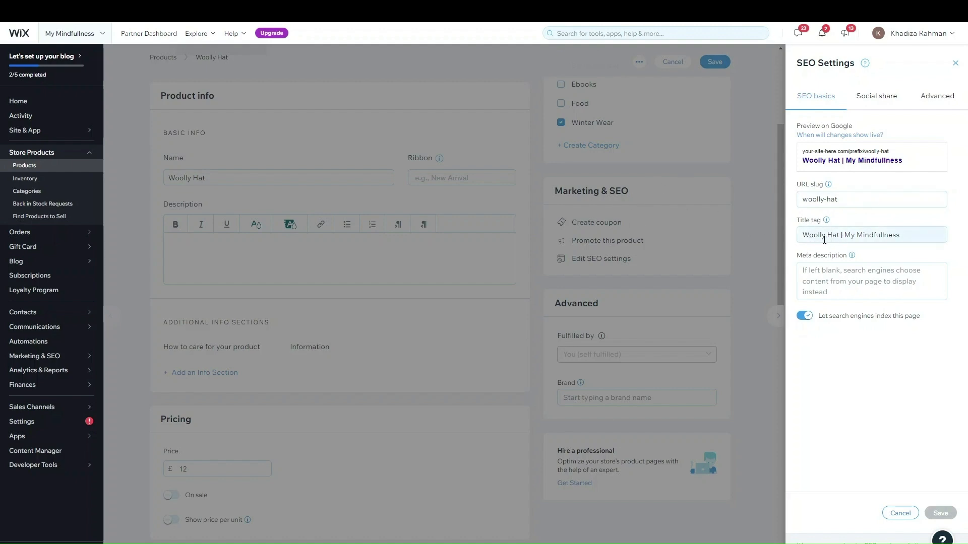
# Append '| Belfast |' to the Woolly Hat's SEO title tag
pyautogui.click(910, 238)
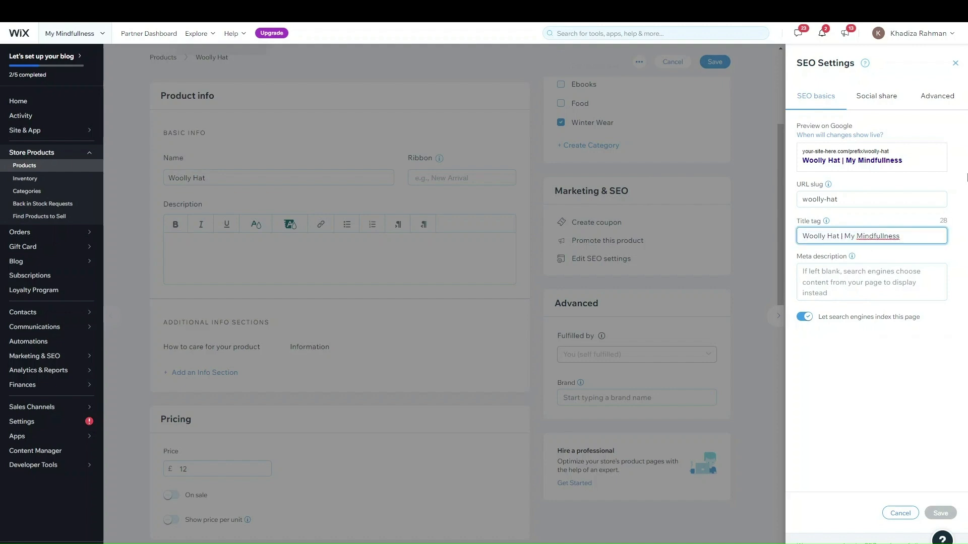
pyautogui.write('| ')
pyautogui.write('Based')
pyautogui.press('BackSpace')
pyautogui.press('BackSpace')
pyautogui.press('BackSpace')
pyautogui.write('elfast |')
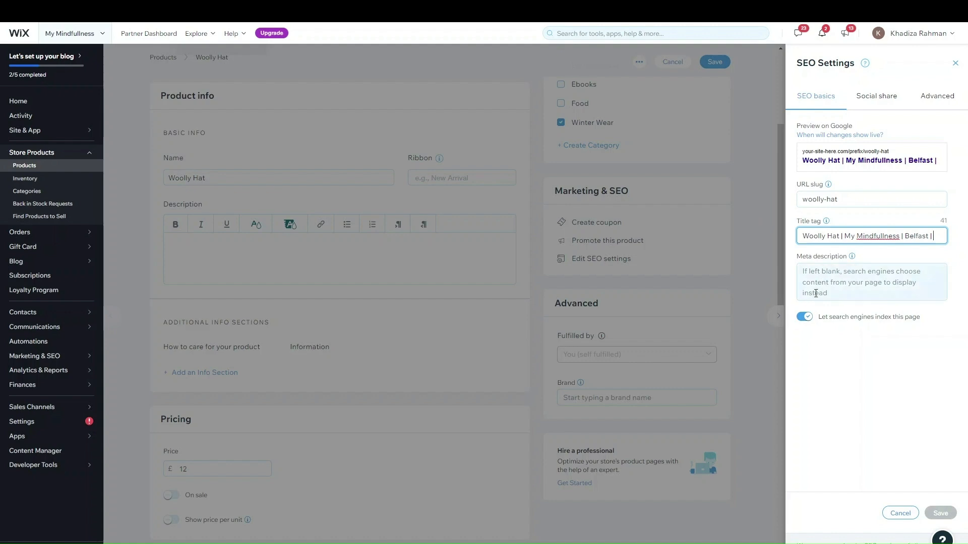
# Set the meta description to 'Winter wear' and view the Social share settings
pyautogui.click(827, 276)
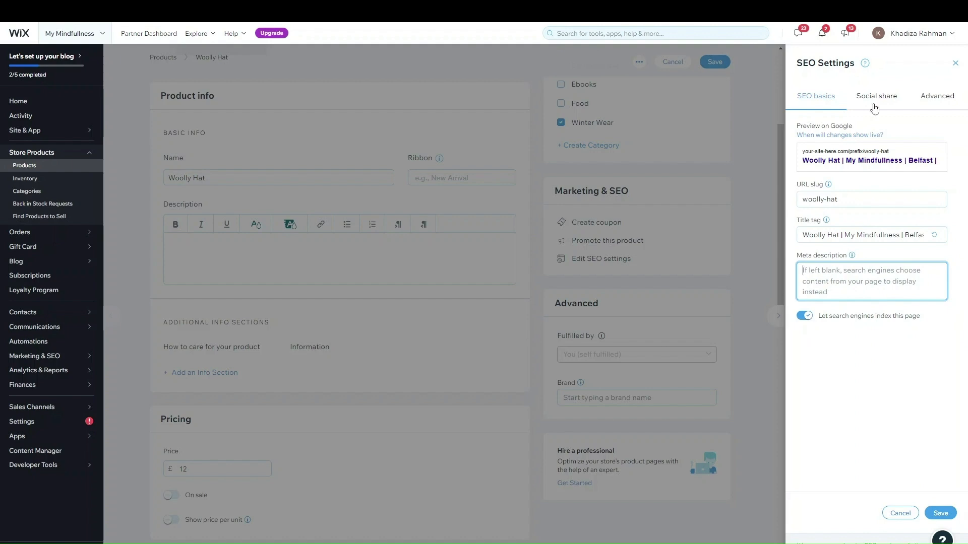
pyautogui.write('Winter')
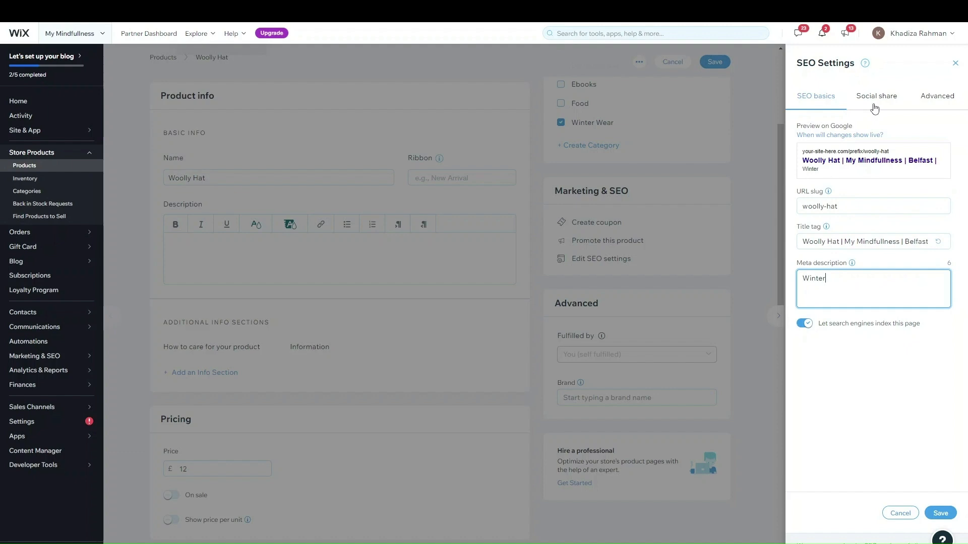
pyautogui.write(' wear')
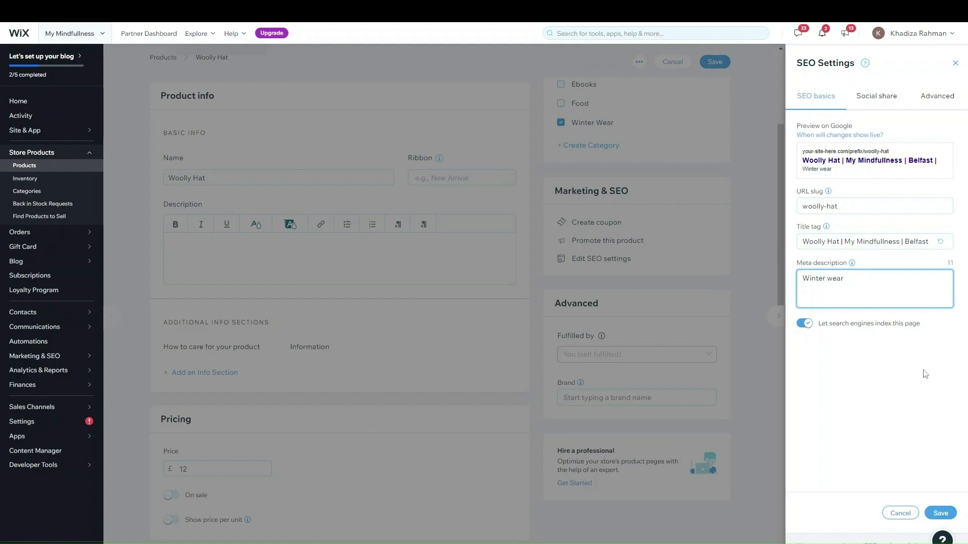
pyautogui.click(872, 100)
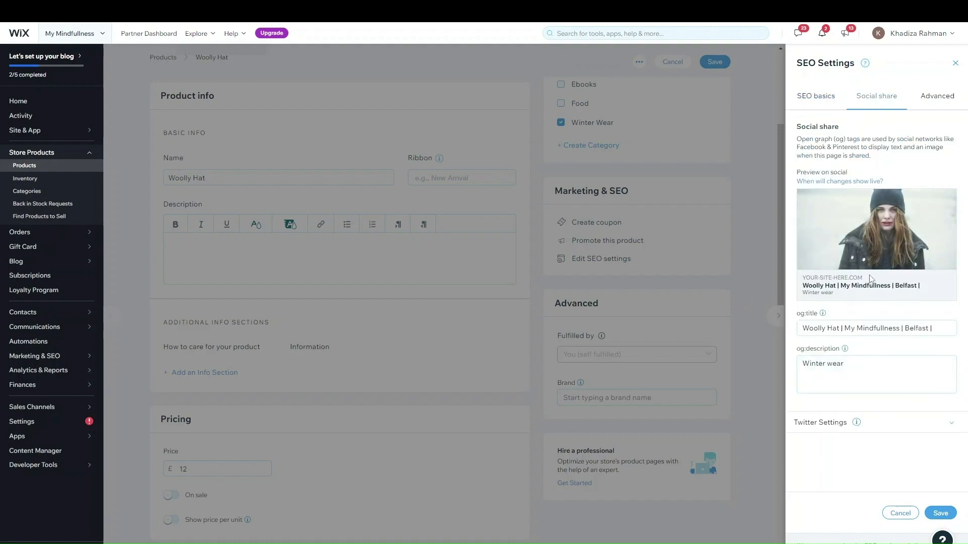
# Check the Advanced and SEO basics settings, then save the SEO panel
pyautogui.click(937, 96)
pyautogui.click(814, 96)
pyautogui.click(938, 514)
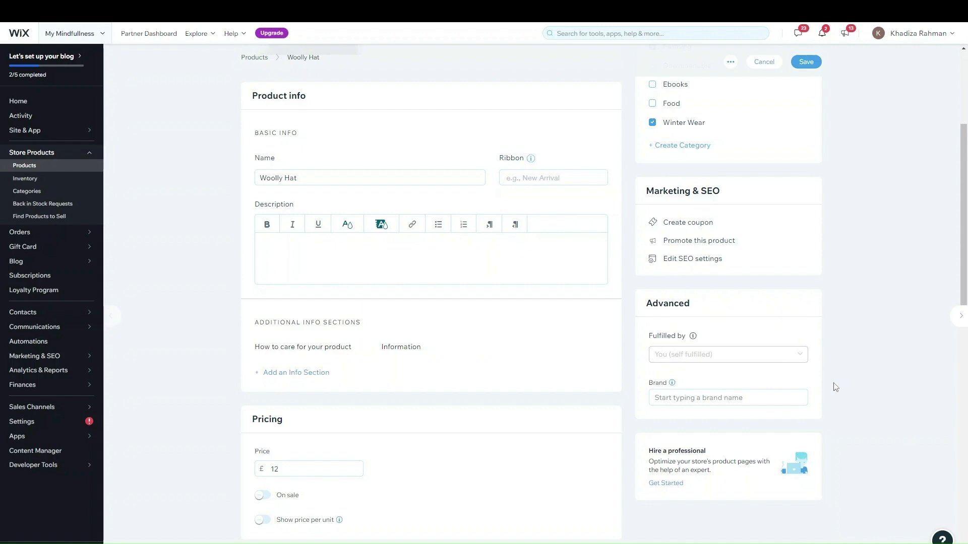
# Review the product page and save the Woolly Hat, leaving Brand empty
pyautogui.moveTo(713, 363)
pyautogui.click(778, 398)
pyautogui.scroll(3, 548, 248)
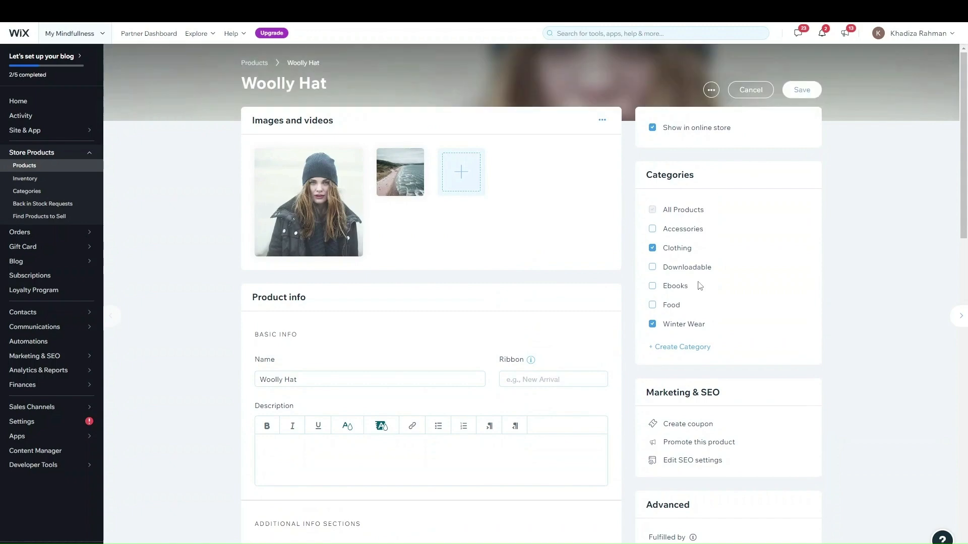
pyautogui.scroll(-4, 696, 287)
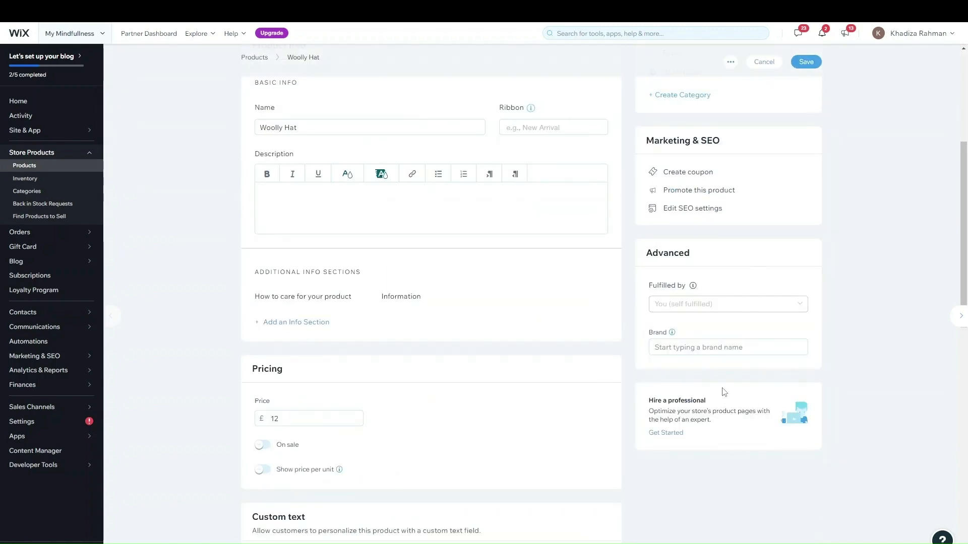
pyautogui.scroll(1, 731, 366)
pyautogui.scroll(2, 737, 418)
pyautogui.scroll(-2, 738, 427)
pyautogui.scroll(4, 735, 423)
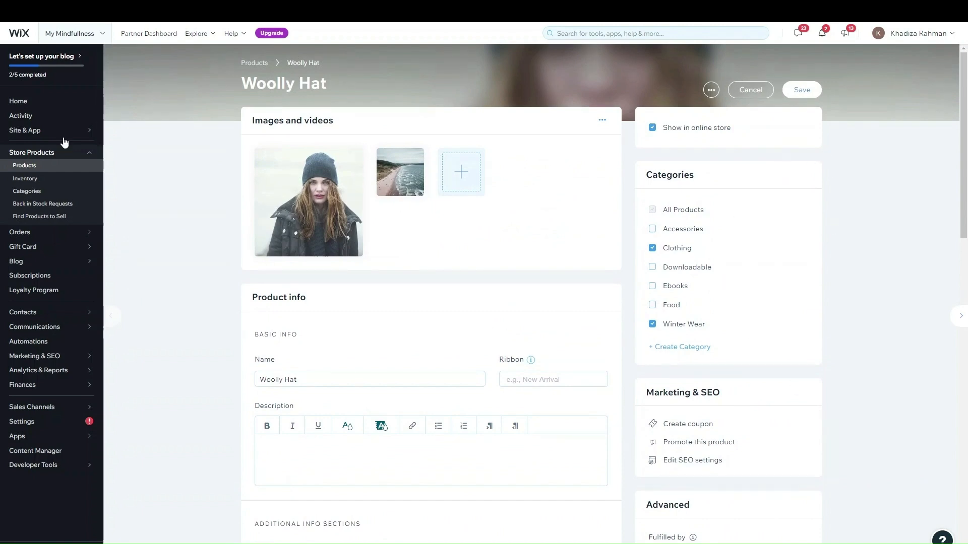
pyautogui.click(811, 93)
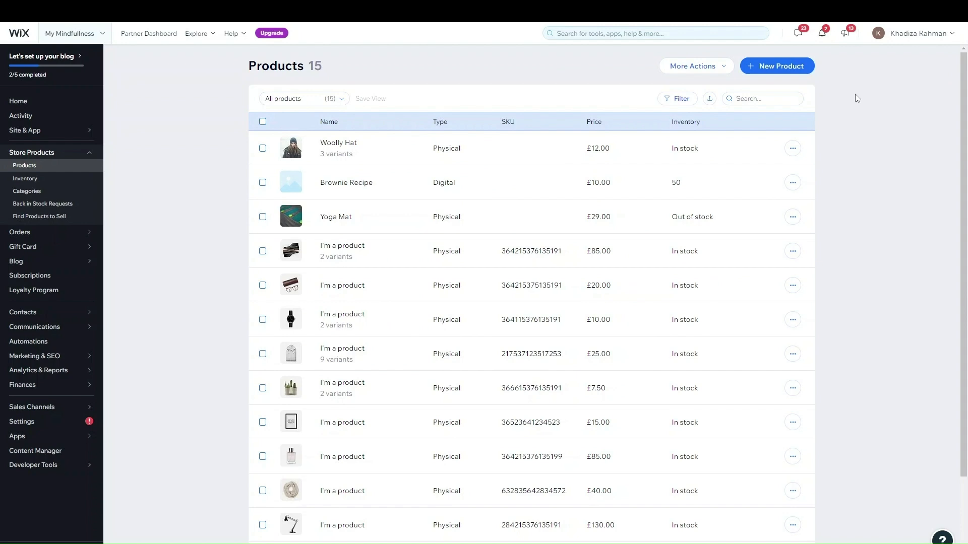
# Create a new Digital file product from the Products list
pyautogui.click(790, 69)
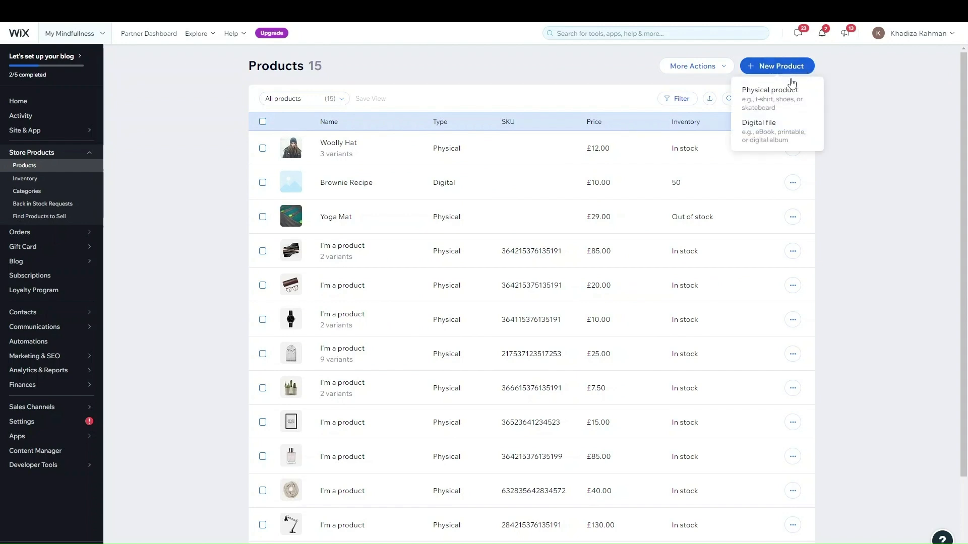
pyautogui.click(853, 103)
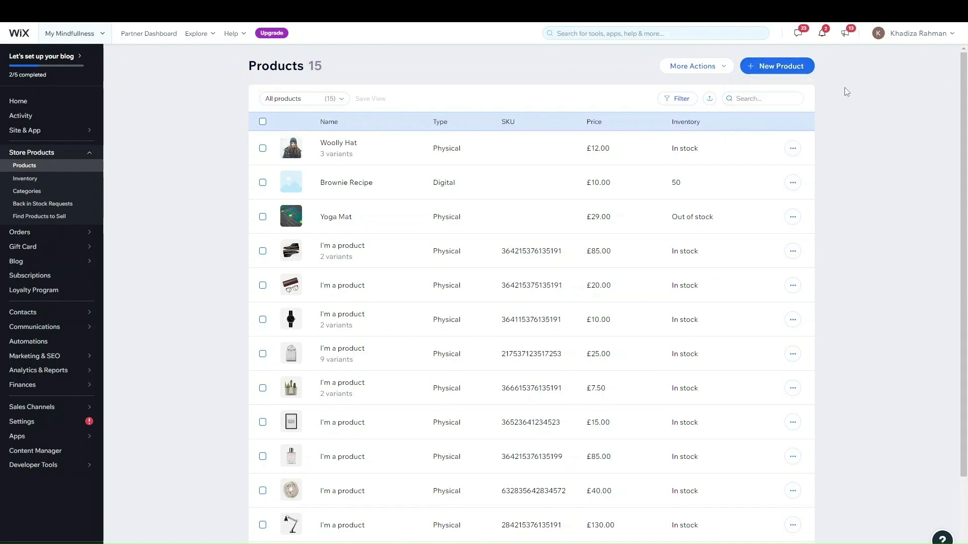
pyautogui.click(802, 71)
pyautogui.click(782, 130)
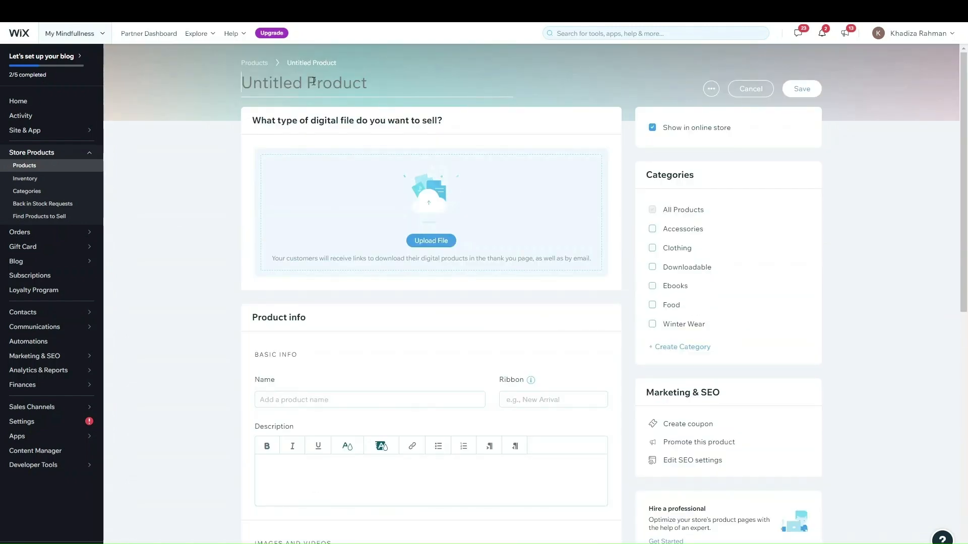
# Title the untitled product 'Cake Recipe' and look over the uploadable digital file types
pyautogui.click(341, 79)
pyautogui.write('Ca')
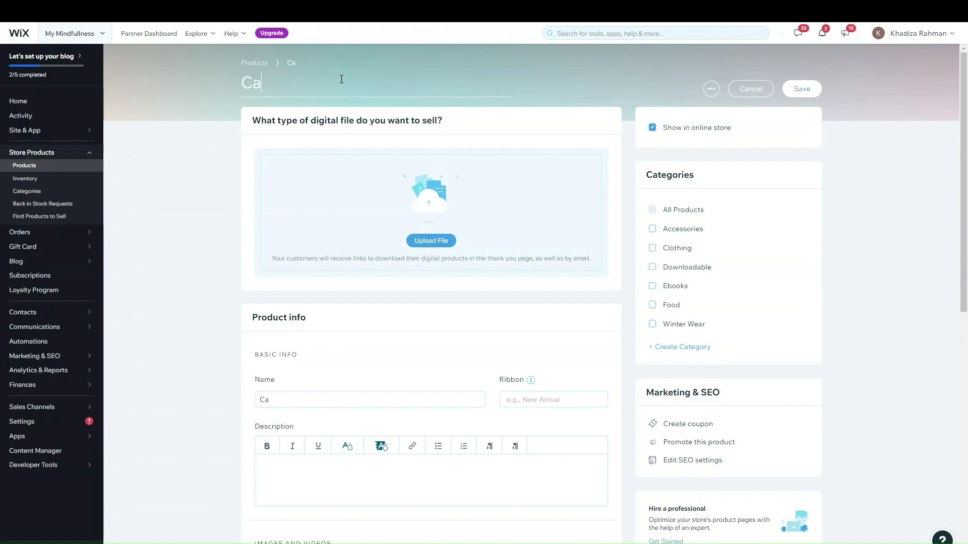
pyautogui.write('ke Re')
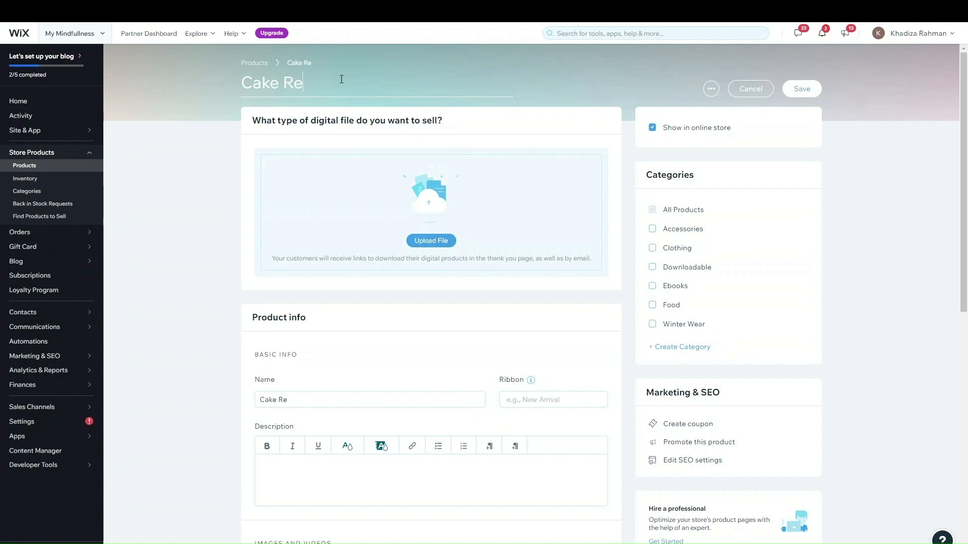
pyautogui.write('cipe')
pyautogui.click(424, 242)
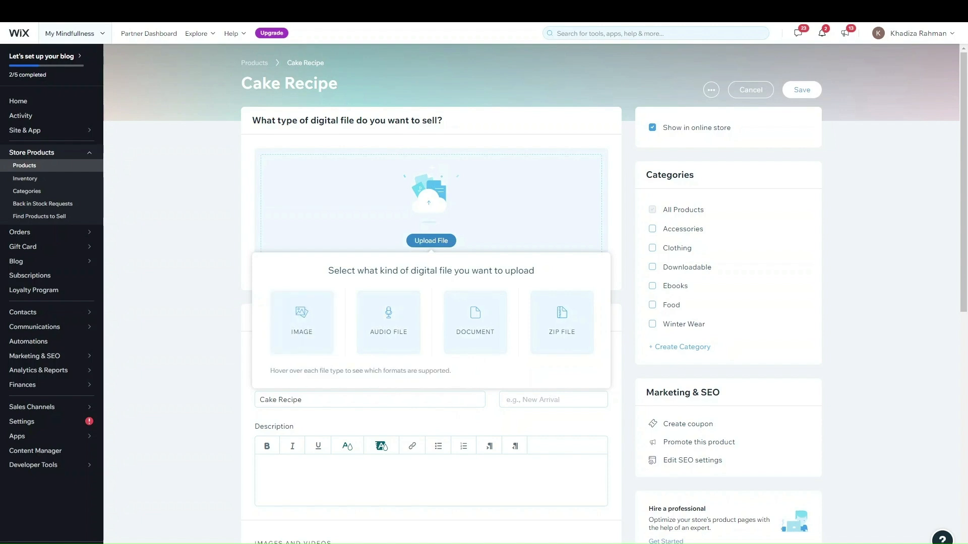
pyautogui.press('Escape')
# Add Carrot Cake Recipe.pdf from Site Files as the product's Document download
pyautogui.click(428, 241)
pyautogui.click(470, 324)
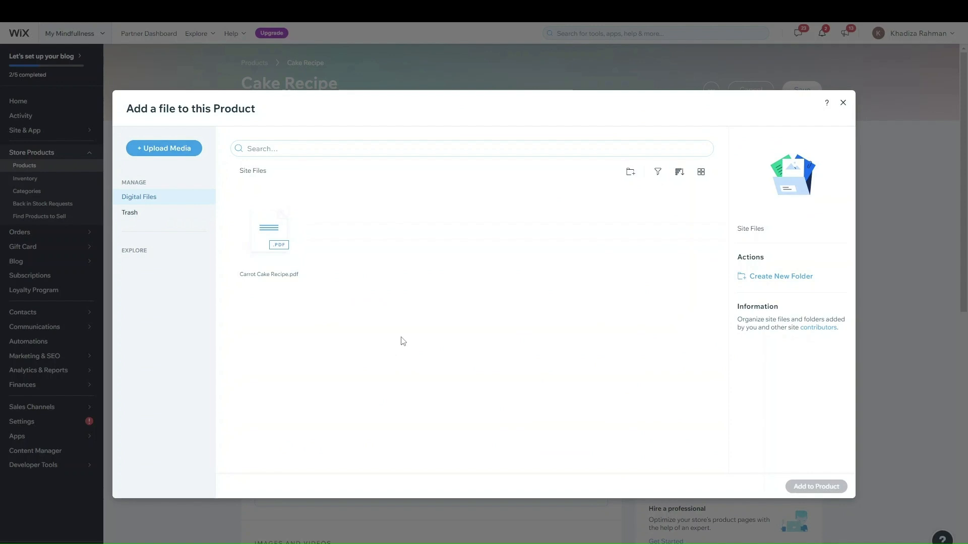
pyautogui.click(185, 160)
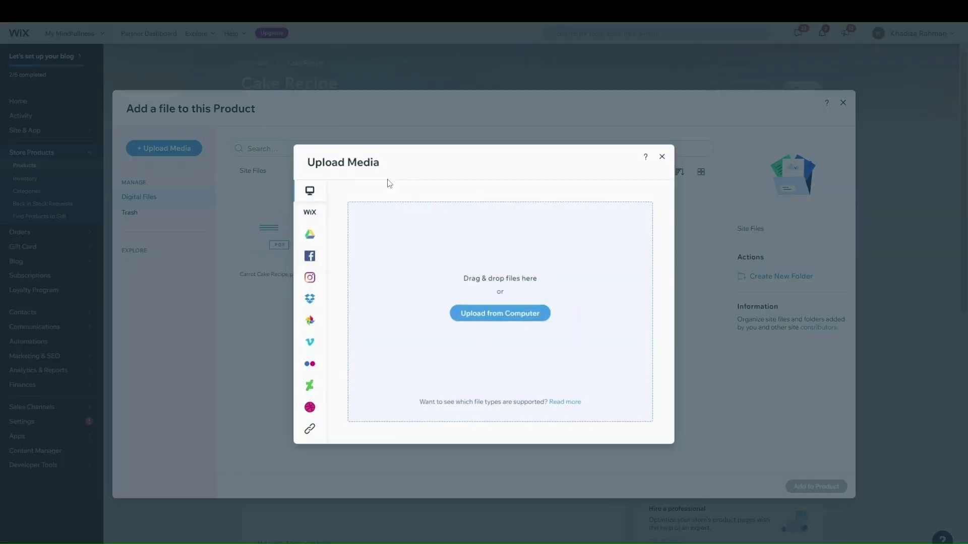
pyautogui.click(662, 155)
pyautogui.click(280, 244)
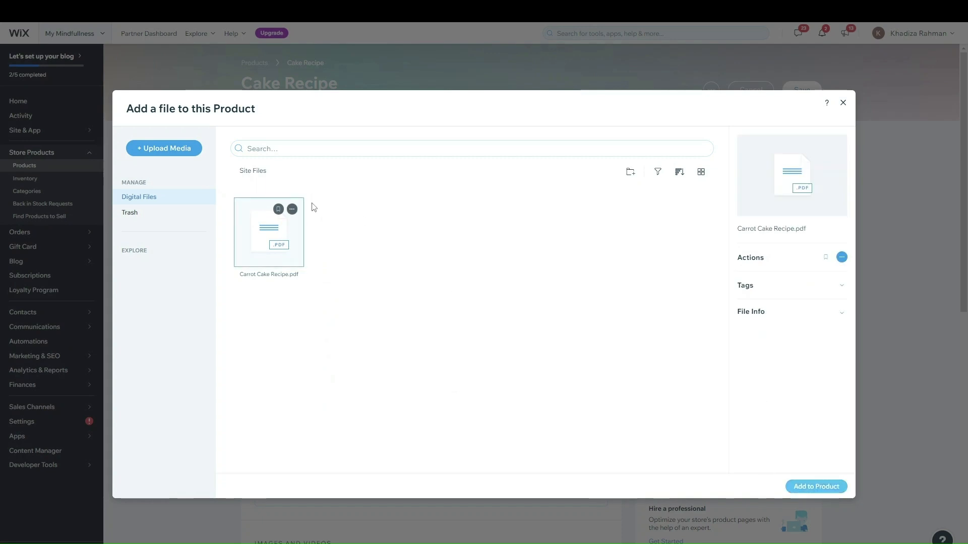
pyautogui.click(815, 486)
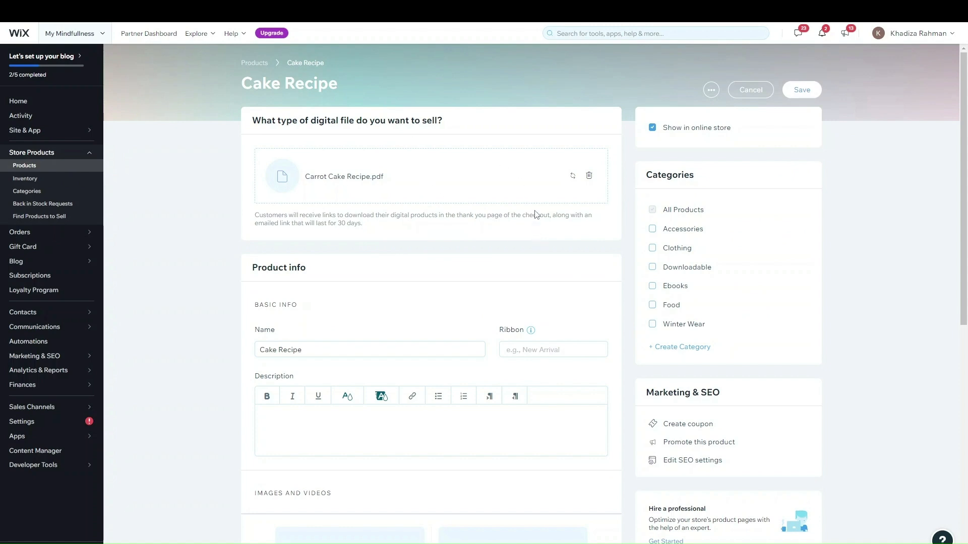
pyautogui.moveTo(301, 222); pyautogui.dragTo(425, 227)
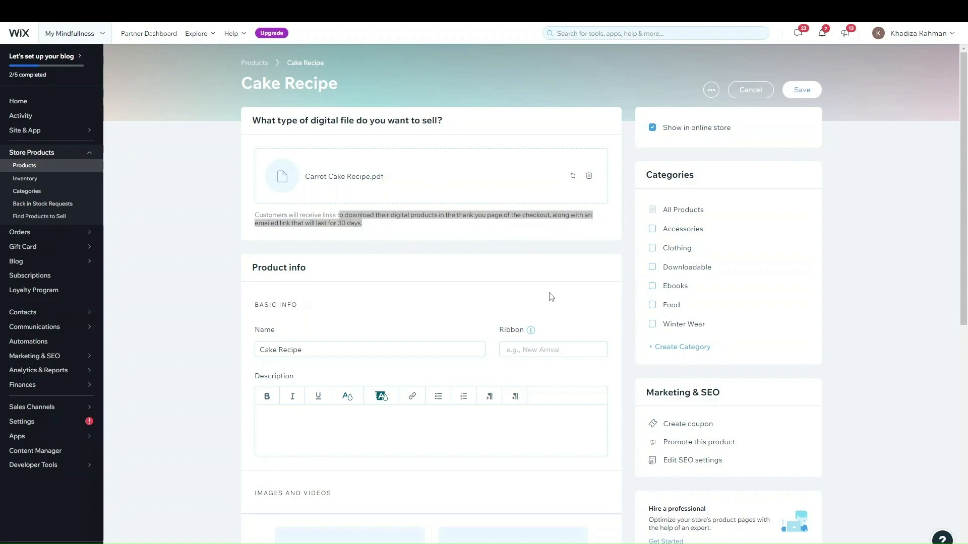
pyautogui.click(466, 232)
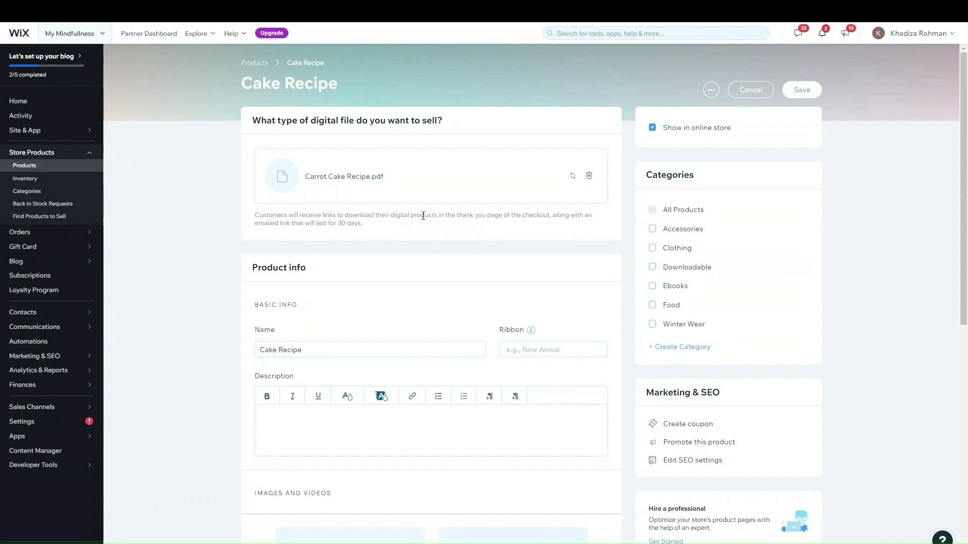
pyautogui.scroll(-2, 411, 264)
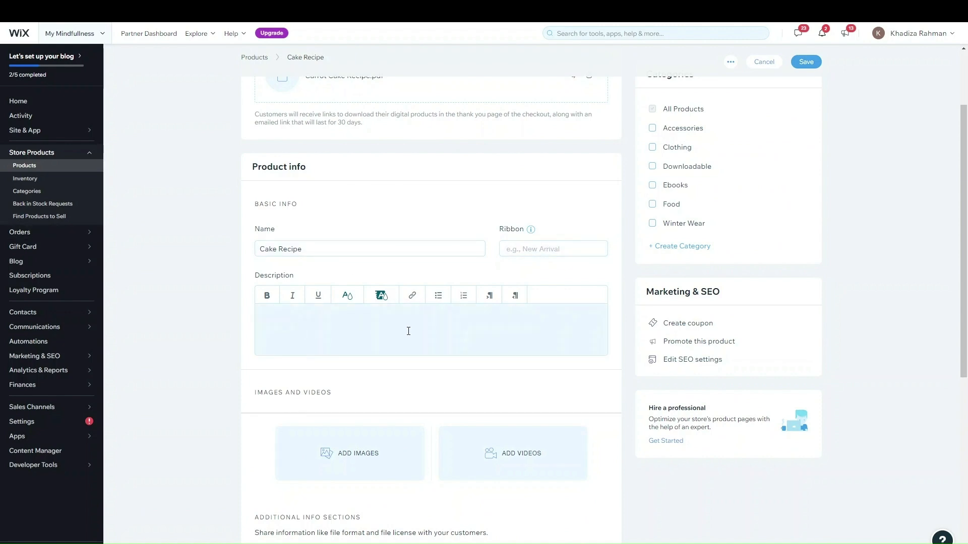
pyautogui.scroll(-4, 415, 329)
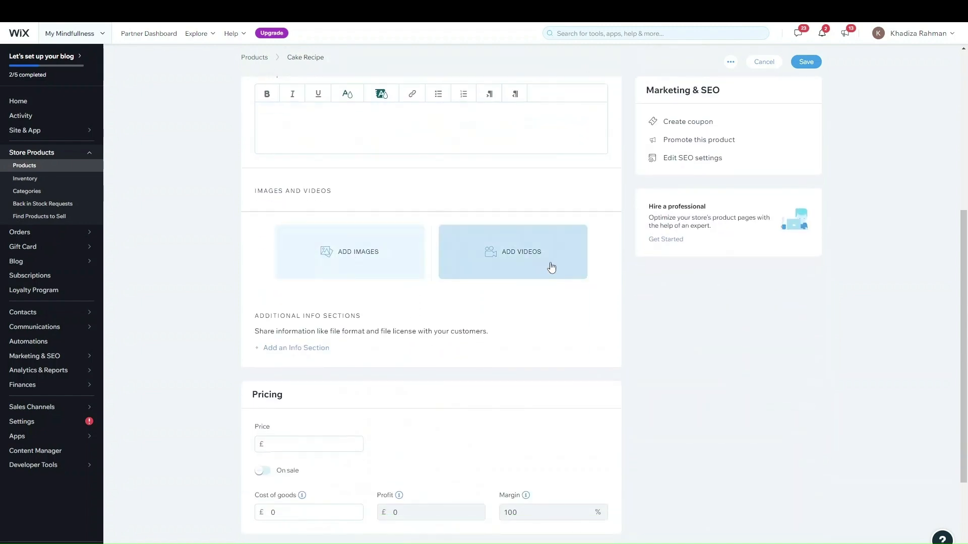
pyautogui.scroll(6, 359, 328)
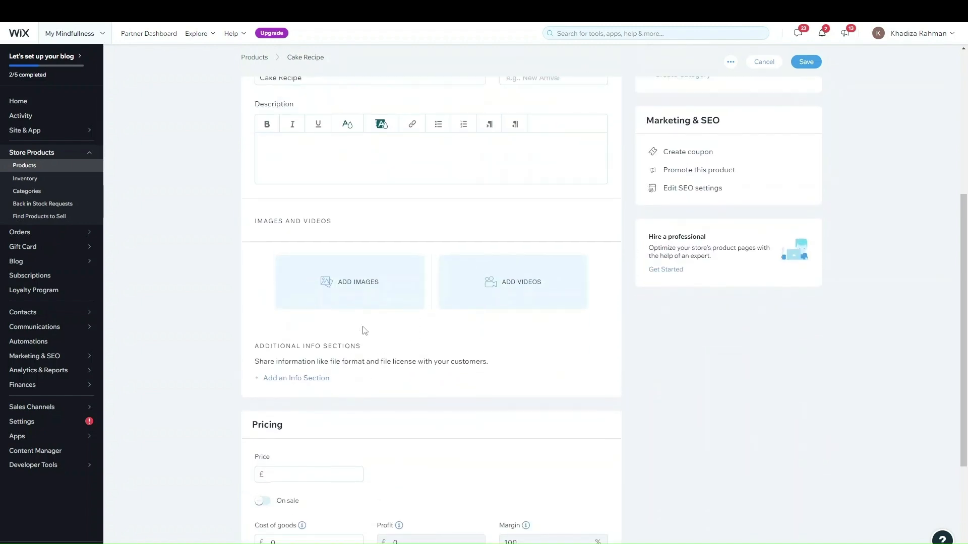
pyautogui.scroll(-5, 471, 249)
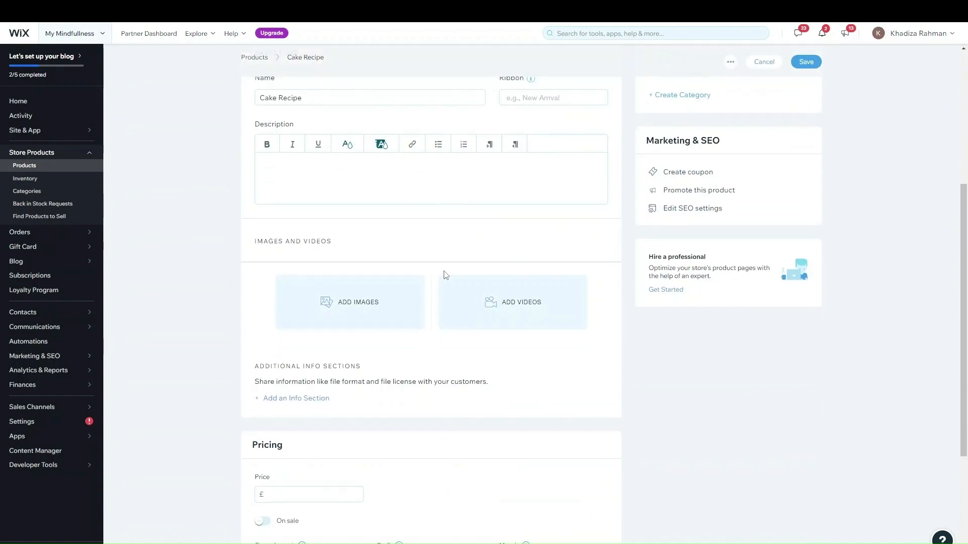
pyautogui.scroll(5, 444, 275)
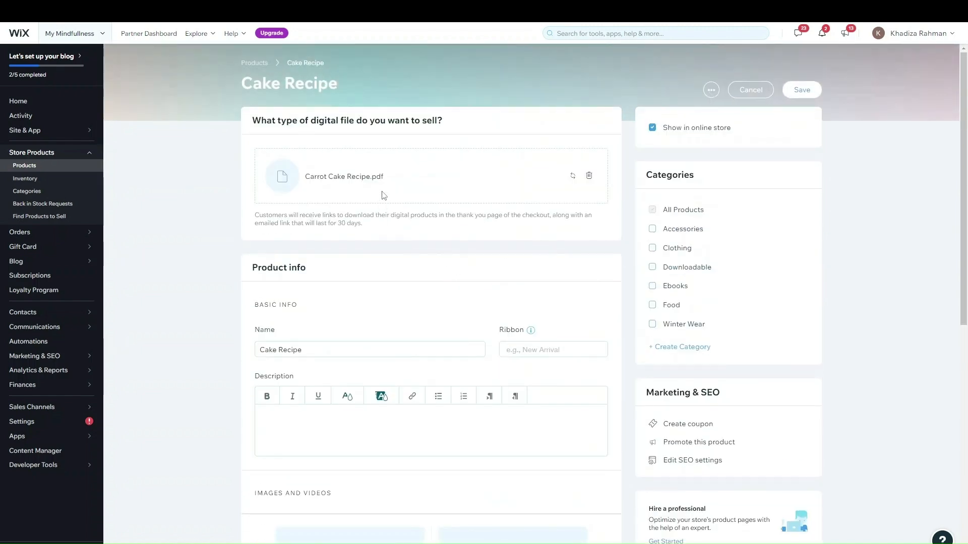
pyautogui.scroll(-5, 384, 196)
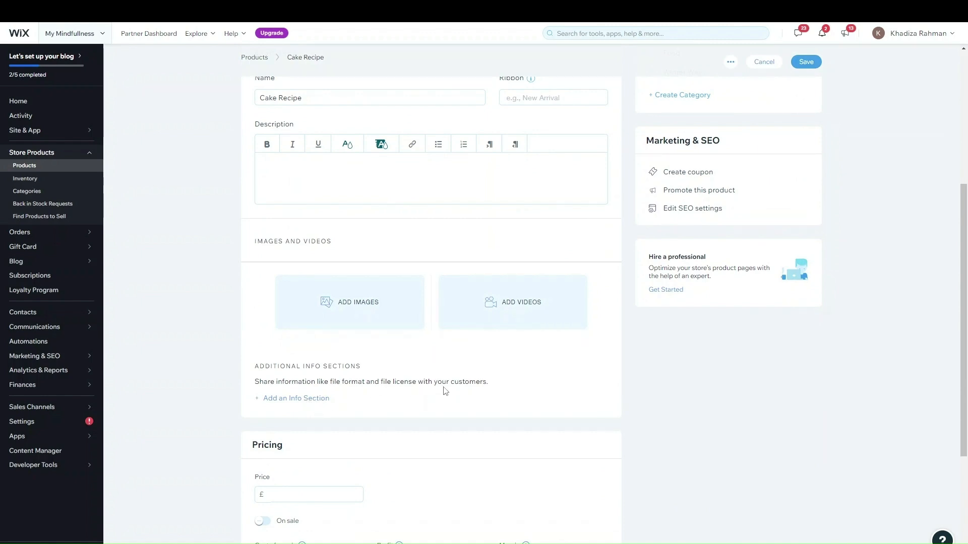
pyautogui.scroll(-4, 444, 389)
# Price Cake Recipe at £15 and leave On sale switched off
pyautogui.click(278, 298)
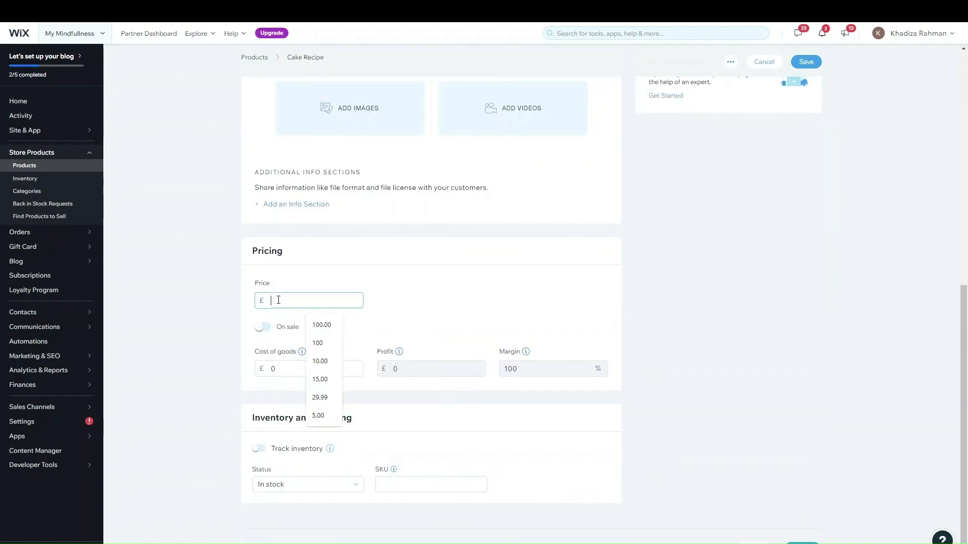
pyautogui.write('15')
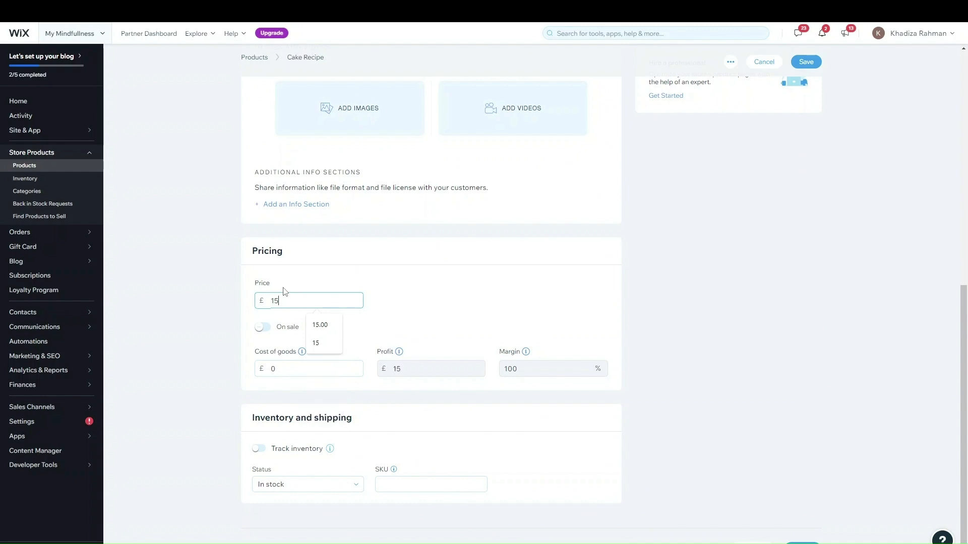
pyautogui.moveTo(451, 312); pyautogui.dragTo(478, 286)
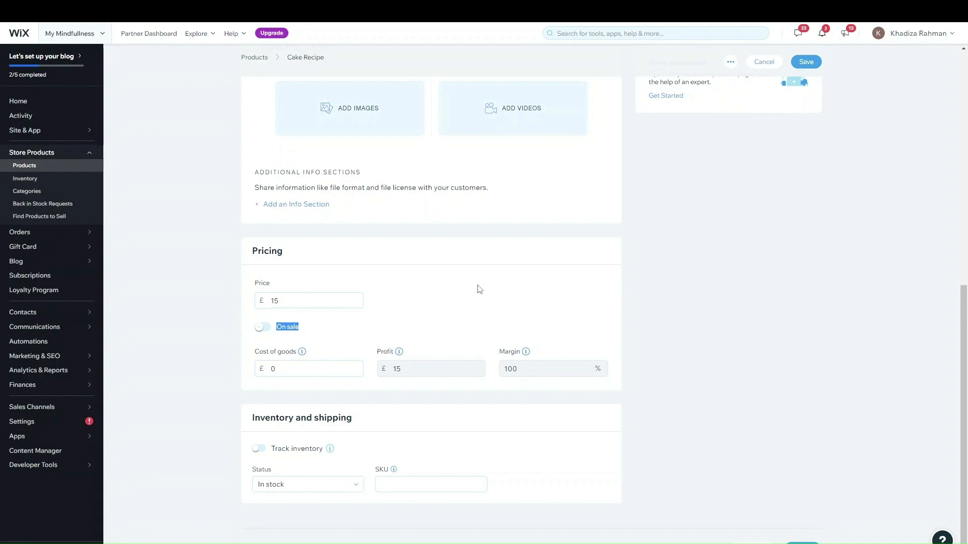
pyautogui.click(452, 322)
pyautogui.click(264, 327)
pyautogui.click(263, 328)
pyautogui.moveTo(403, 464)
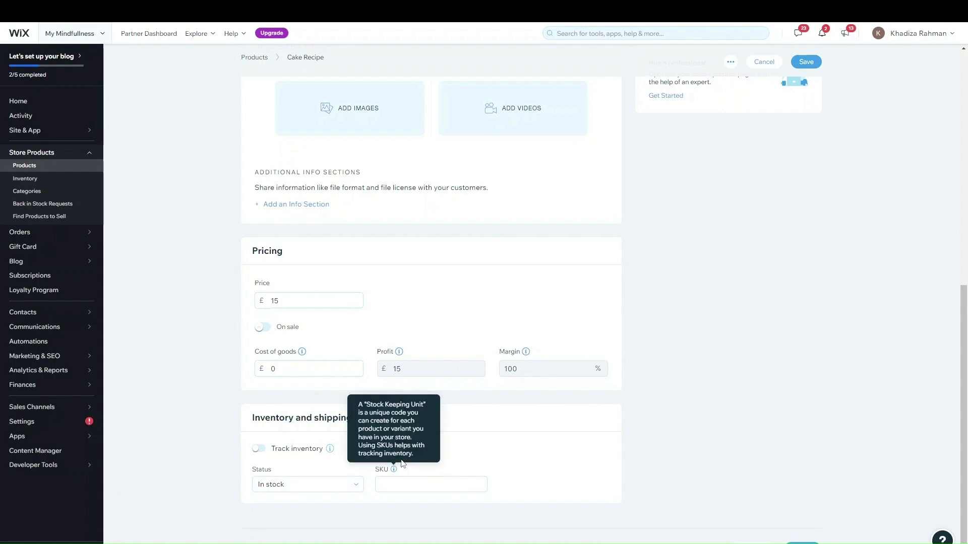
pyautogui.click(261, 450)
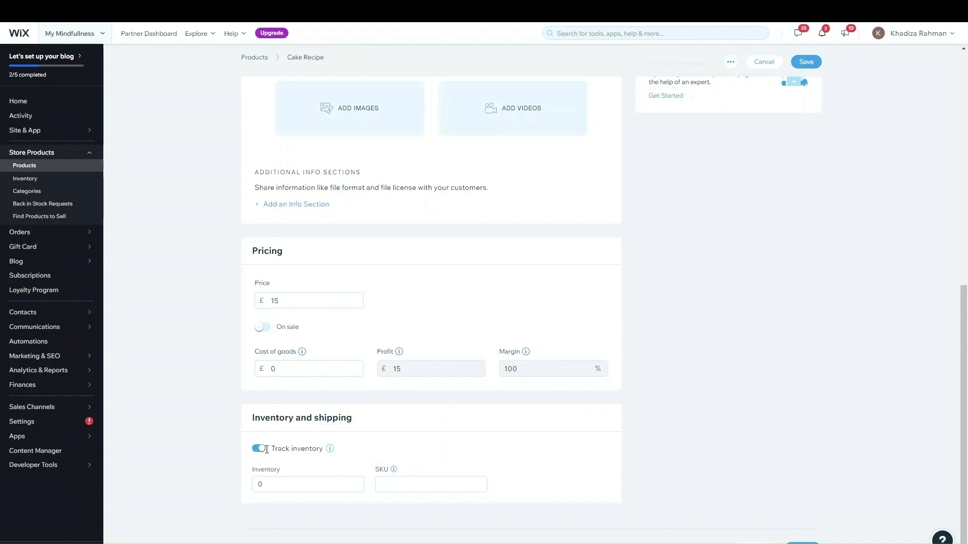
pyautogui.click(260, 448)
pyautogui.click(288, 485)
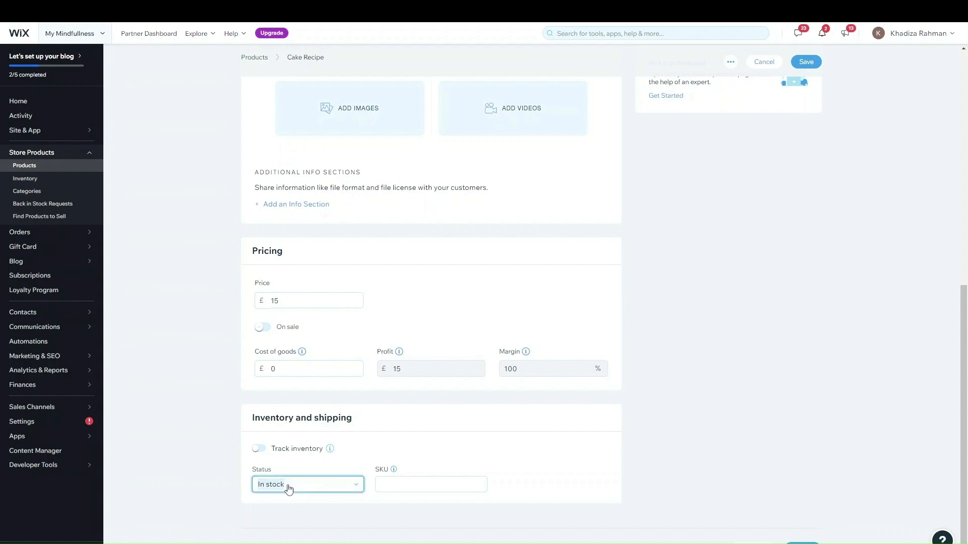
pyautogui.click(301, 486)
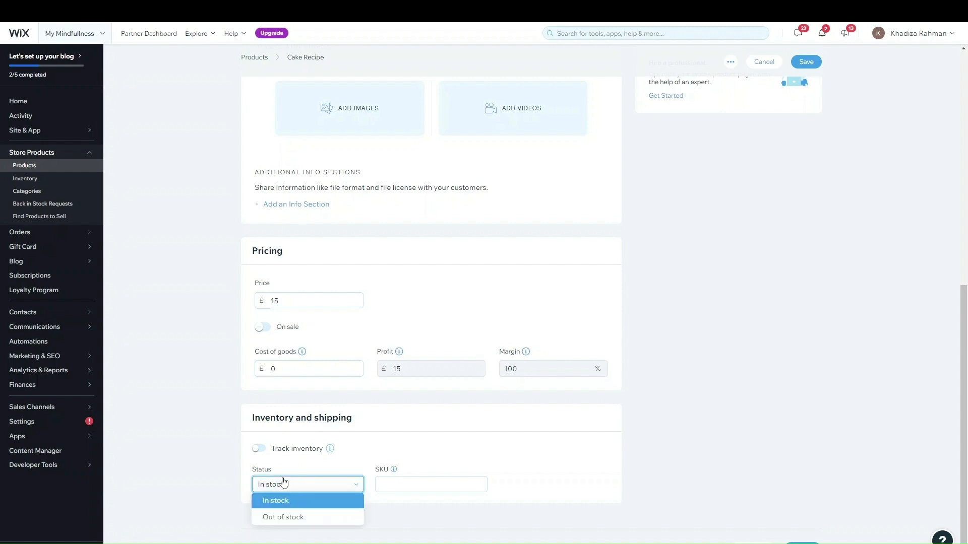
pyautogui.click(262, 452)
pyautogui.click(262, 453)
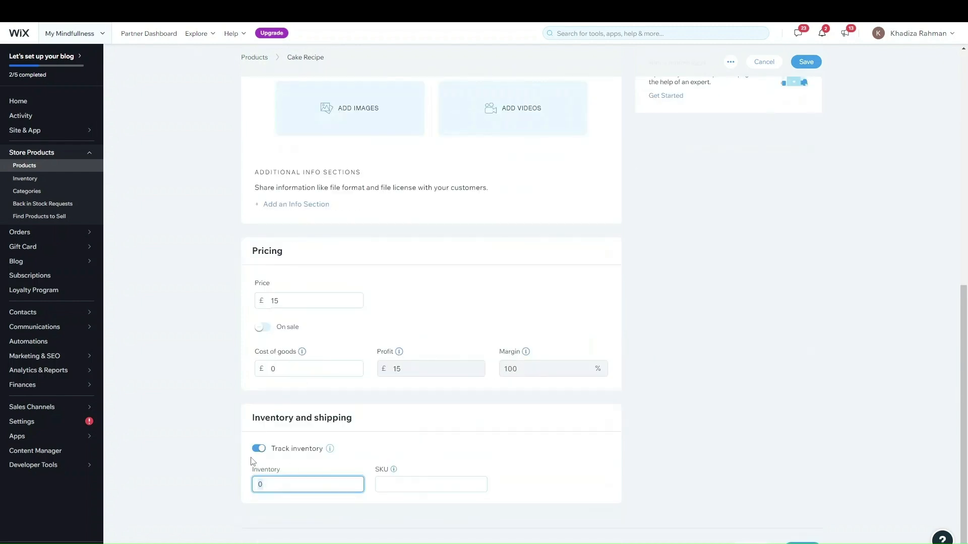
pyautogui.click(262, 455)
pyautogui.click(262, 450)
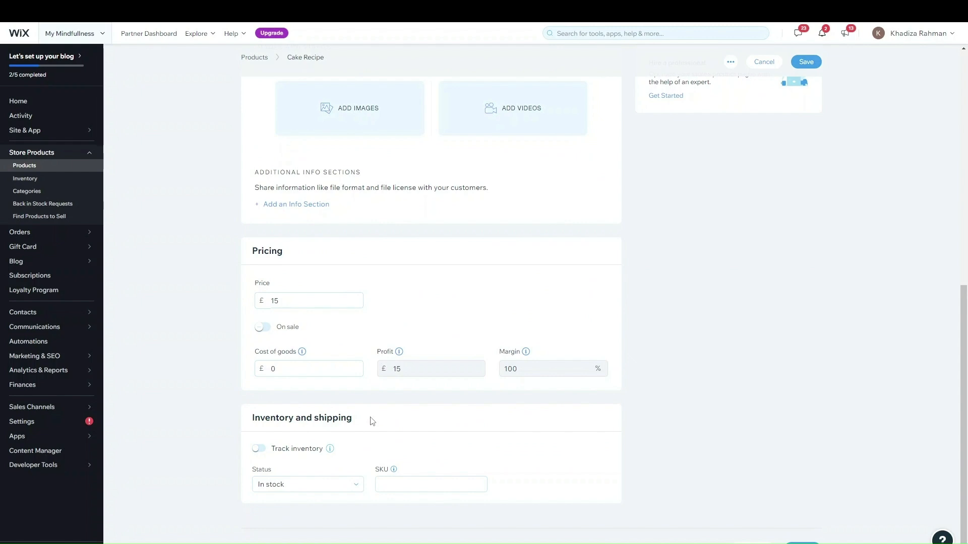
# Keep Cake Recipe shown in the online store and tick the Ebooks and Downloadable categories
pyautogui.scroll(10, 371, 421)
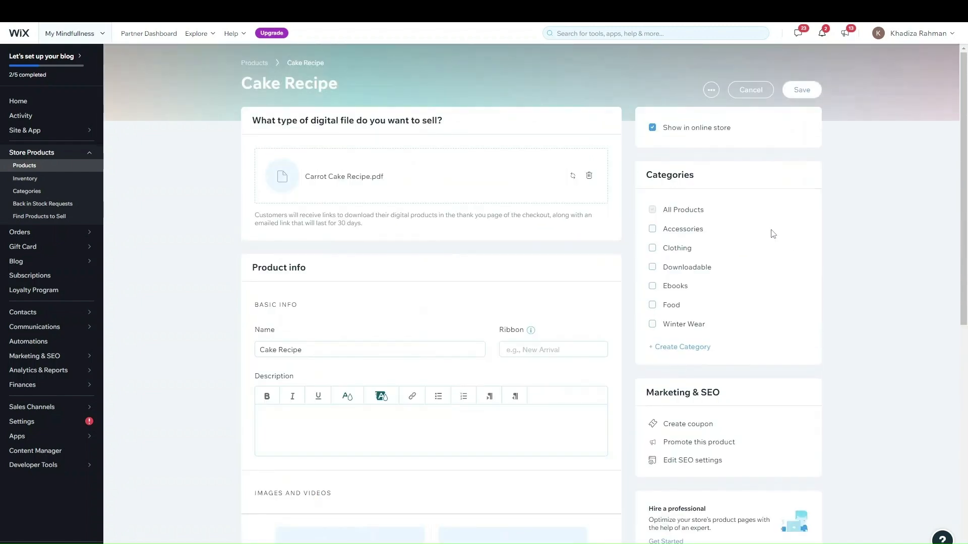
pyautogui.click(690, 133)
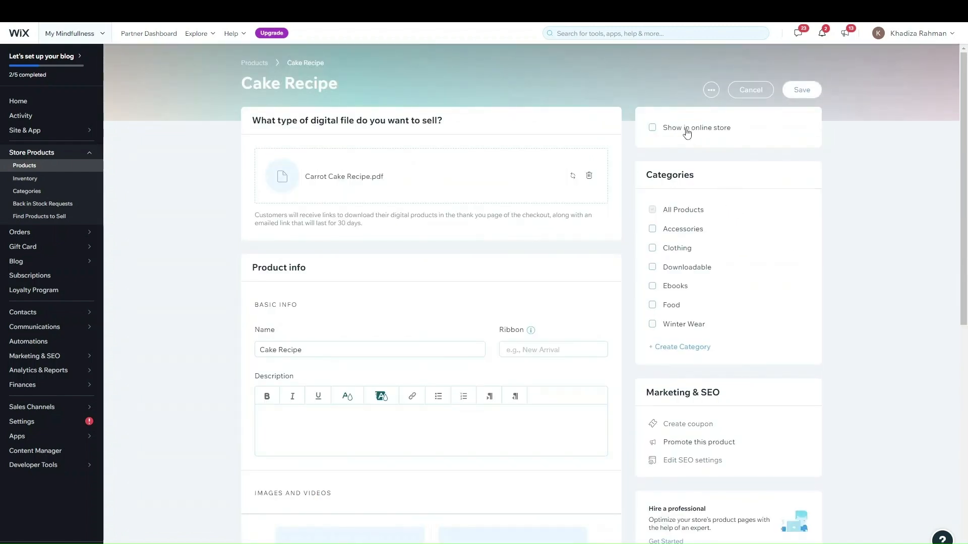
pyautogui.click(688, 133)
pyautogui.click(682, 287)
pyautogui.click(702, 269)
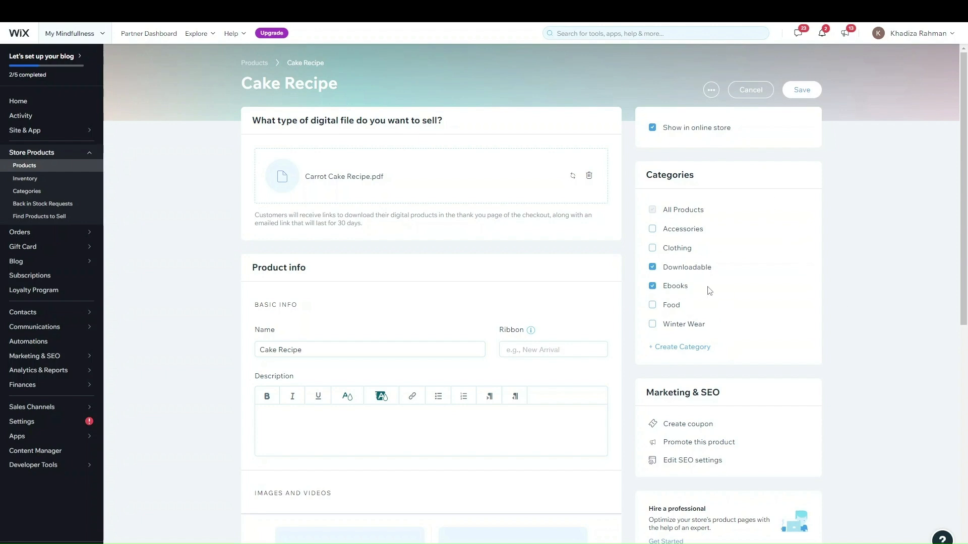
pyautogui.scroll(-2, 686, 360)
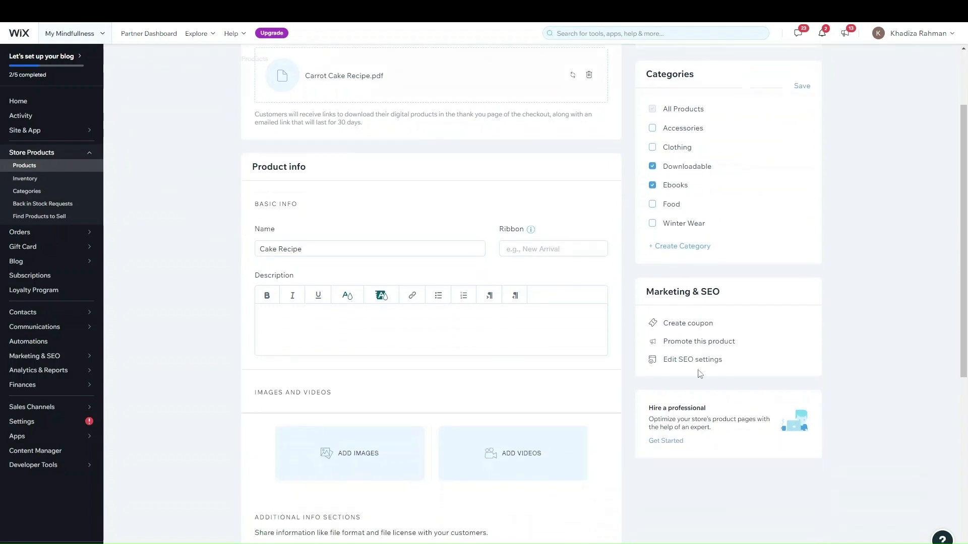
pyautogui.scroll(-1, 692, 363)
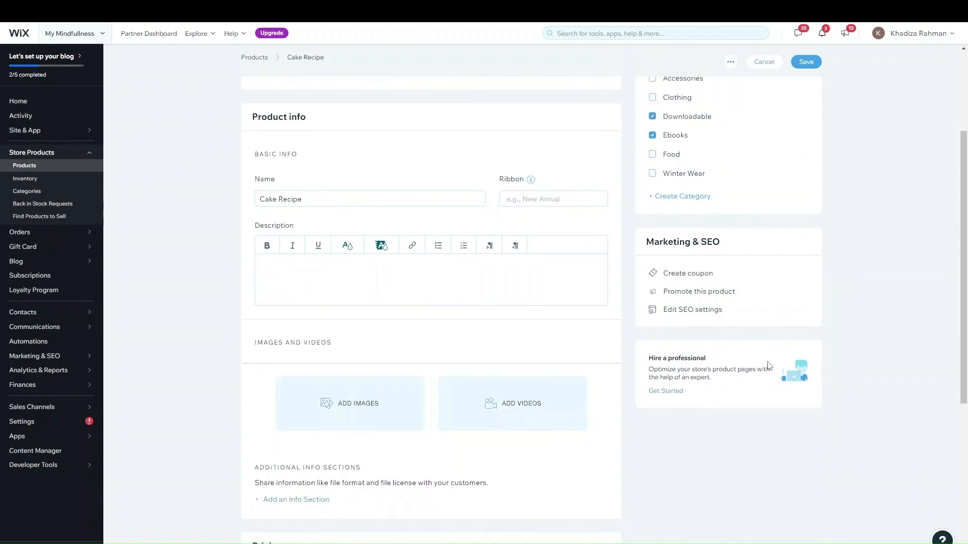
pyautogui.click(690, 310)
# Save Cake Recipe with Save & Continue and close its SEO settings panel
pyautogui.click(565, 320)
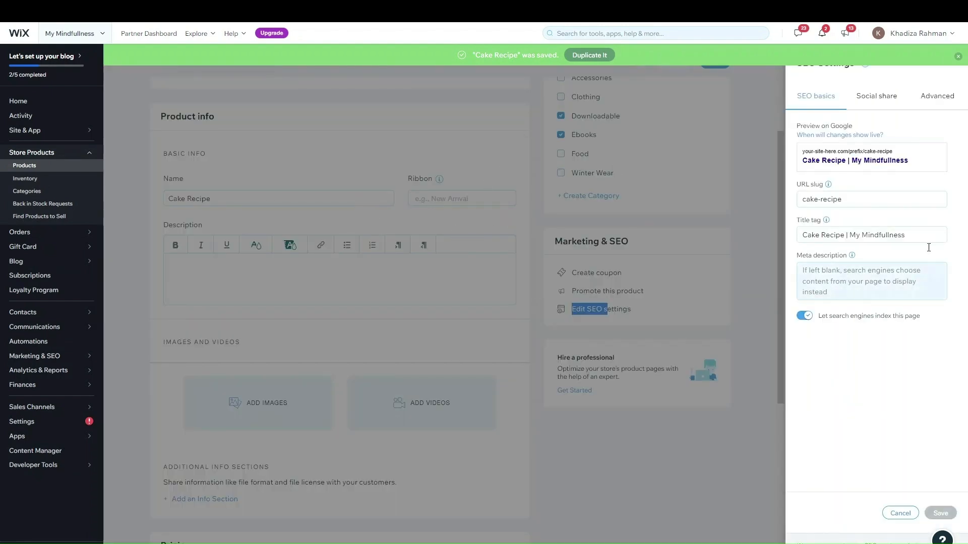
pyautogui.click(899, 513)
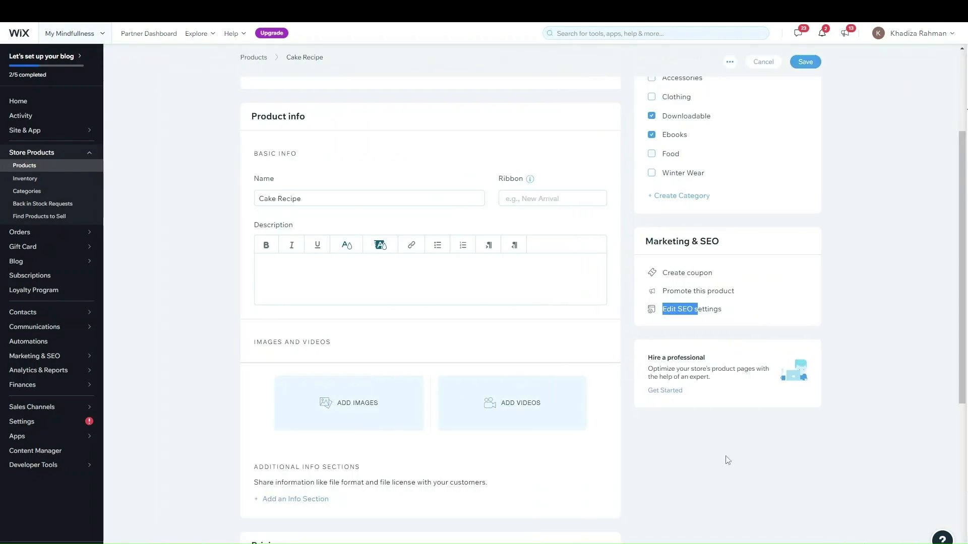
pyautogui.scroll(-8, 521, 270)
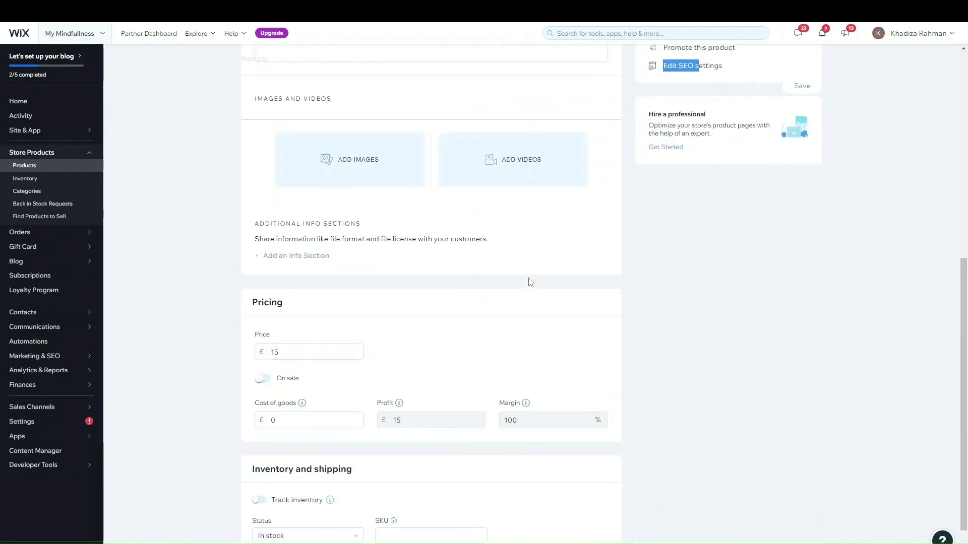
pyautogui.scroll(10, 642, 368)
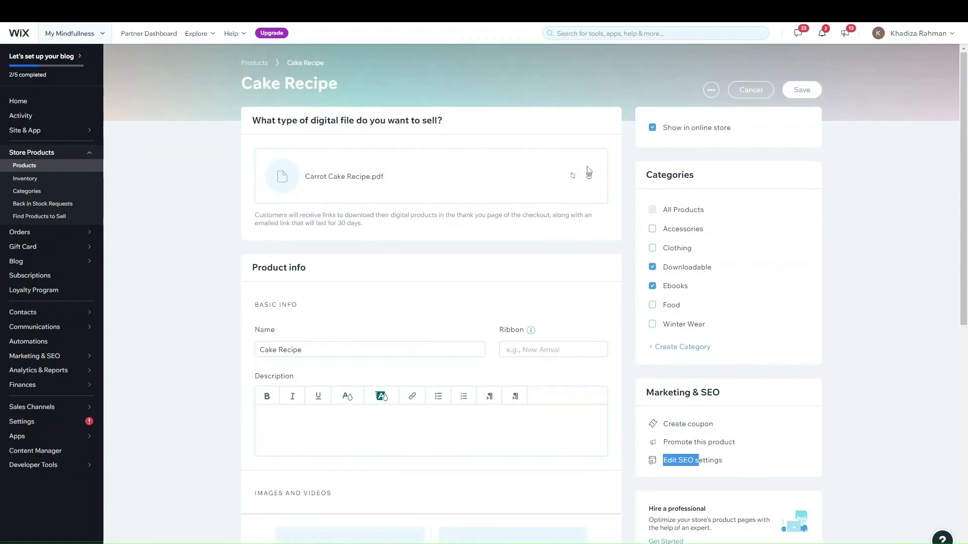
pyautogui.scroll(-6, 553, 244)
pyautogui.scroll(6, 696, 198)
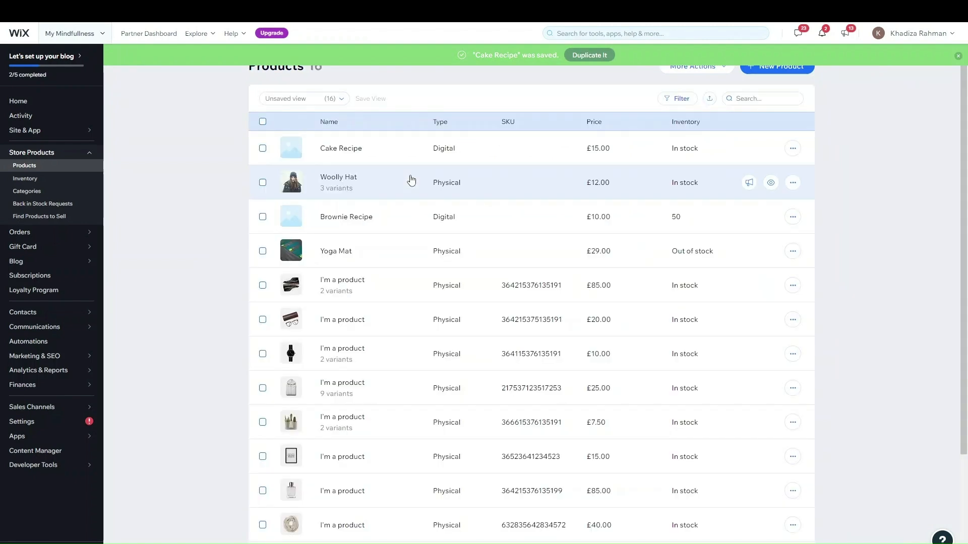
pyautogui.scroll(-1, 411, 216)
pyautogui.scroll(1, 523, 225)
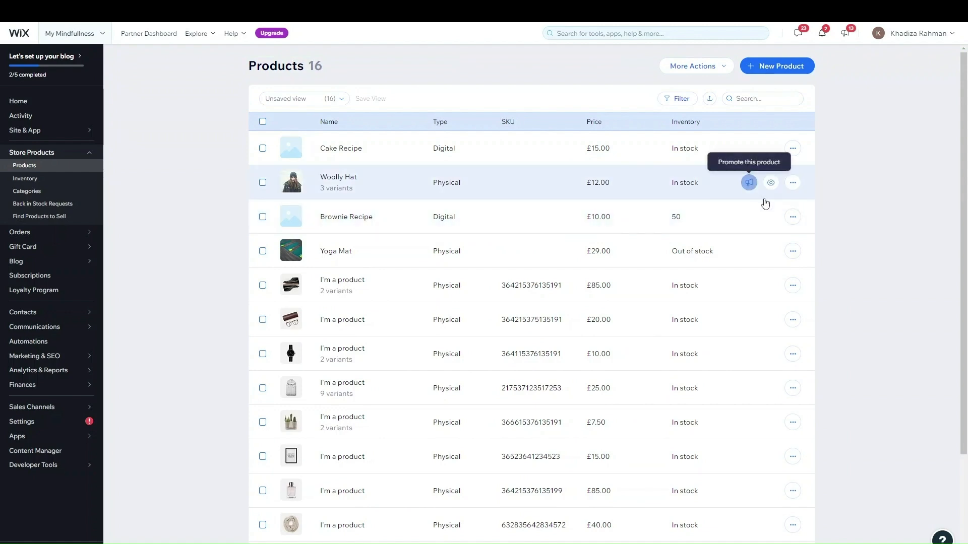
pyautogui.click(775, 187)
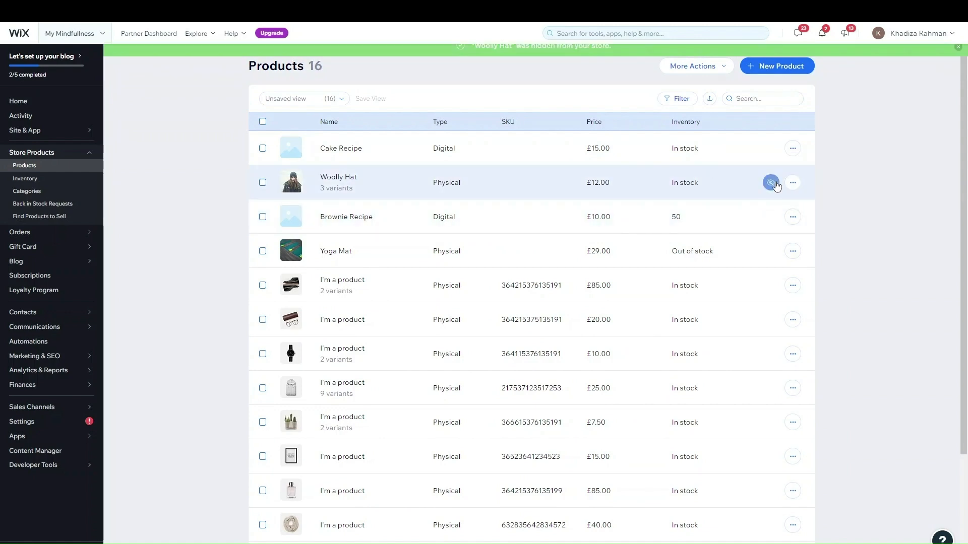
pyautogui.click(773, 216)
pyautogui.click(771, 184)
pyautogui.click(770, 215)
pyautogui.click(793, 184)
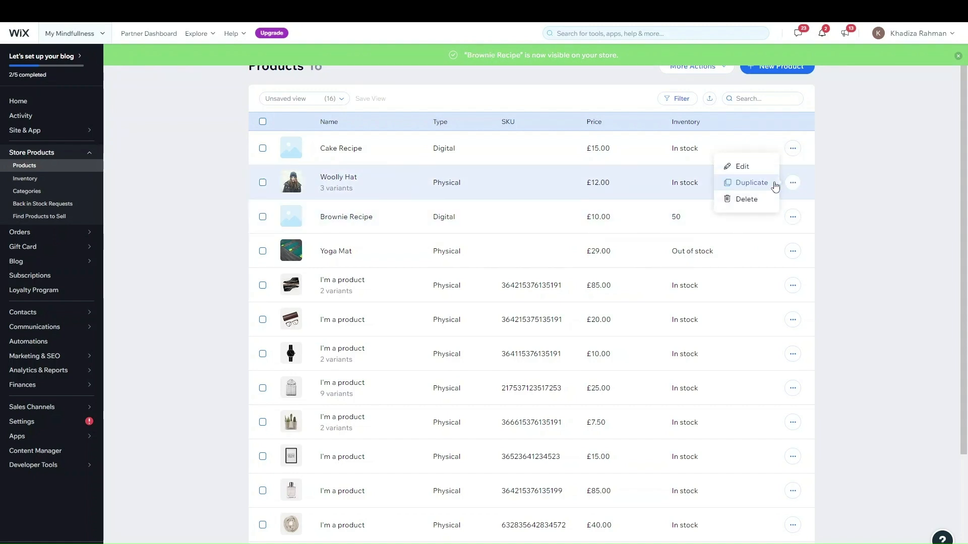
pyautogui.click(892, 236)
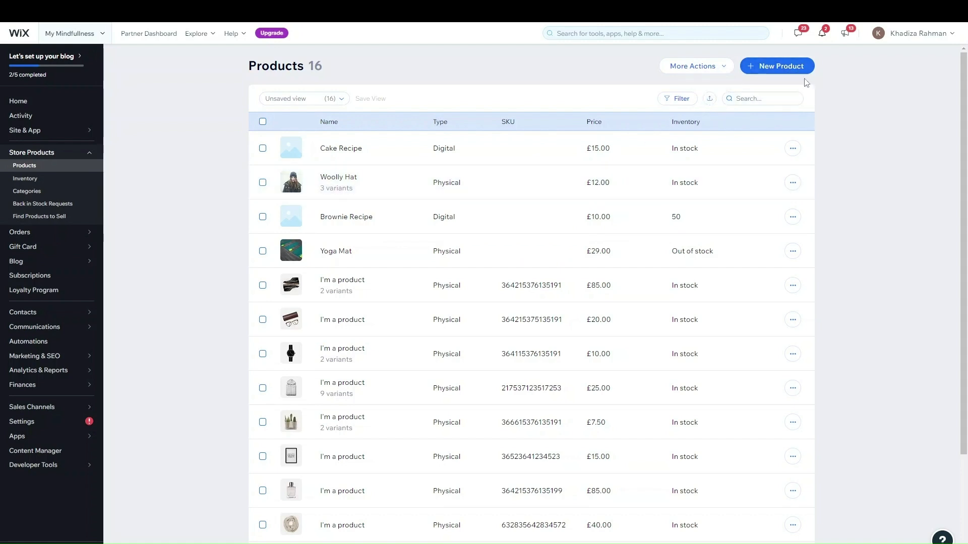
pyautogui.scroll(-3, 660, 183)
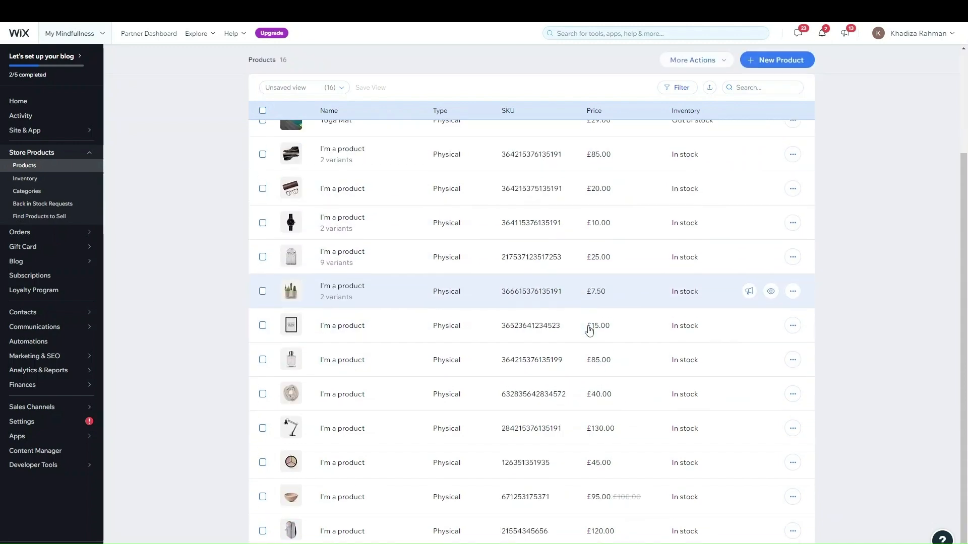
pyautogui.scroll(3, 657, 271)
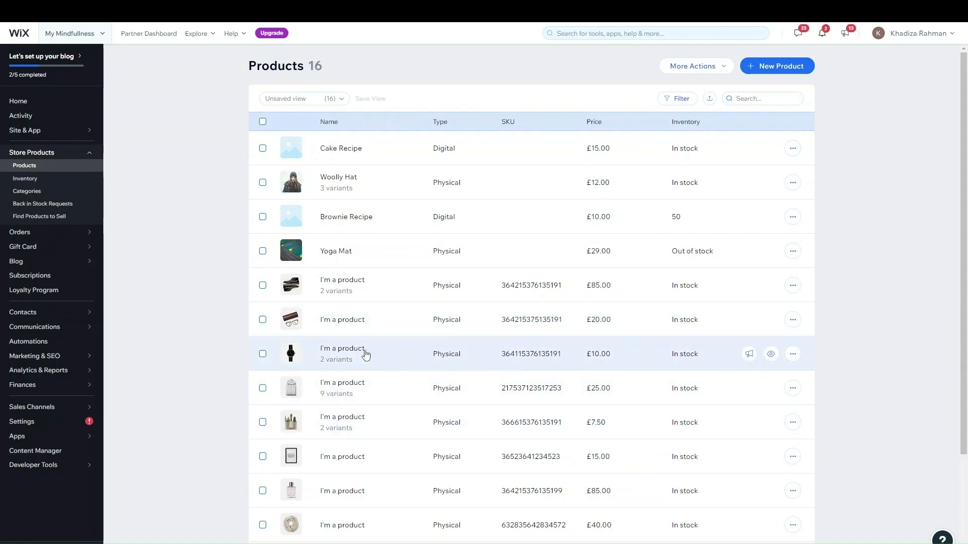
pyautogui.scroll(-3, 627, 300)
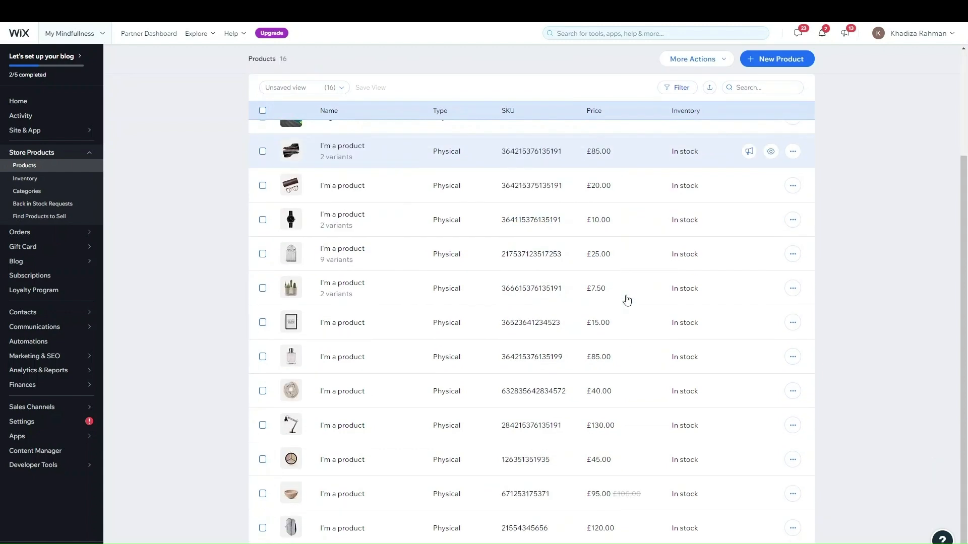
pyautogui.scroll(3, 627, 300)
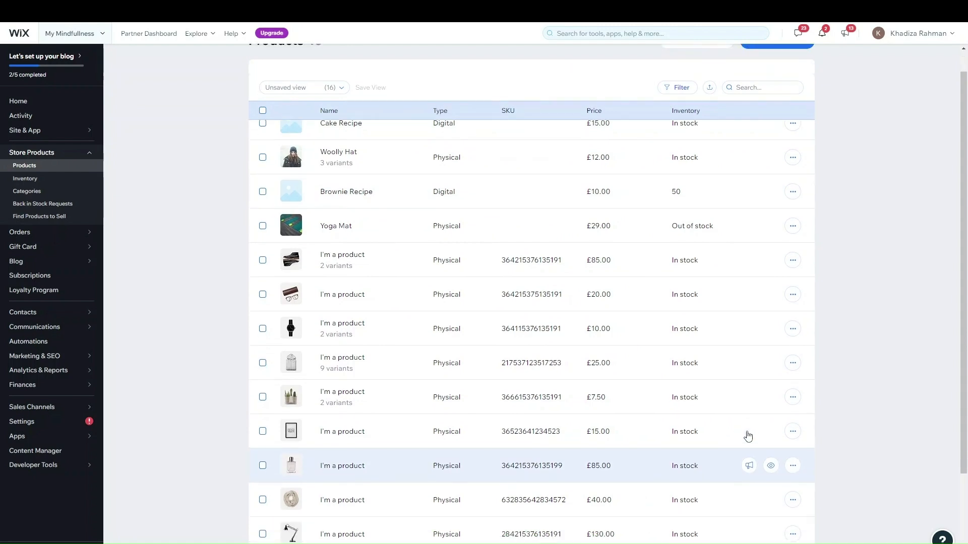
pyautogui.scroll(-3, 747, 429)
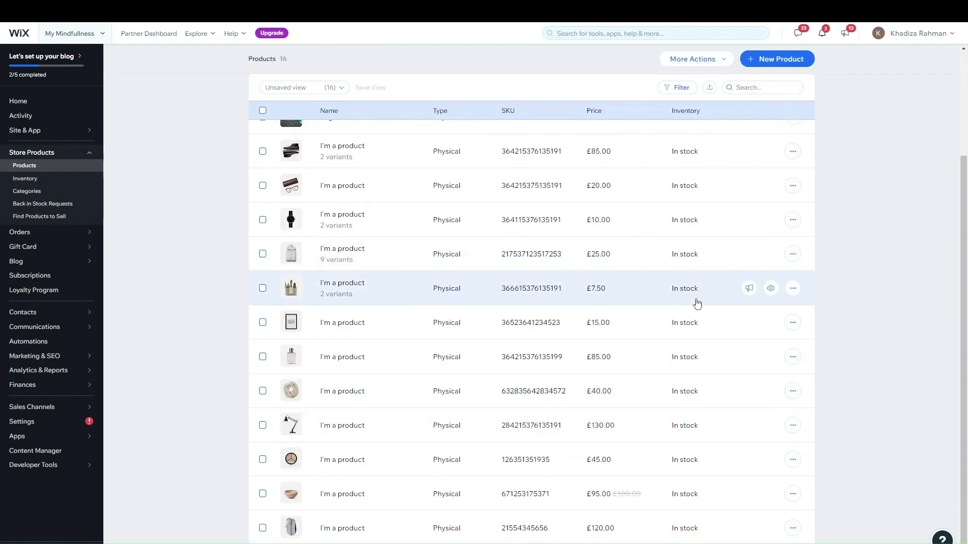
pyautogui.scroll(3, 703, 262)
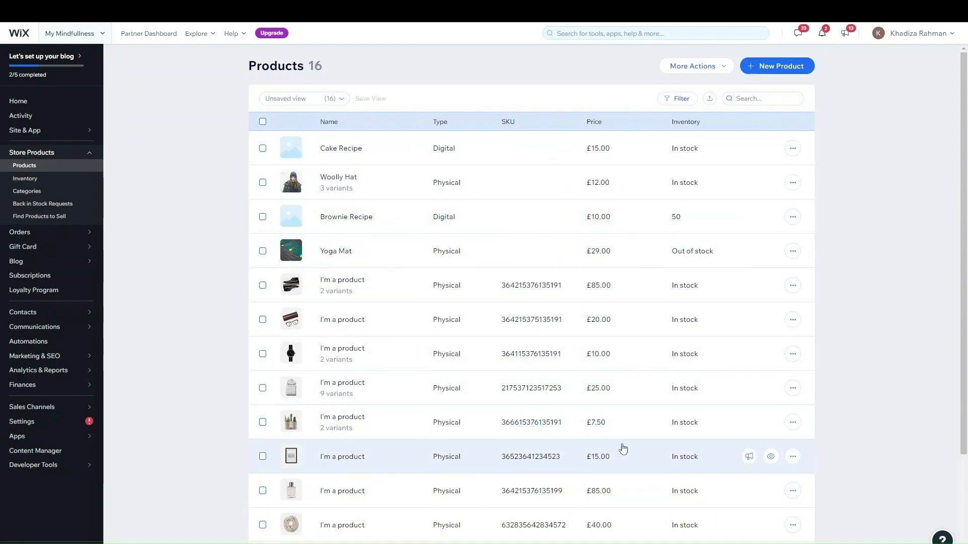
pyautogui.scroll(-3, 674, 405)
pyautogui.scroll(3, 675, 405)
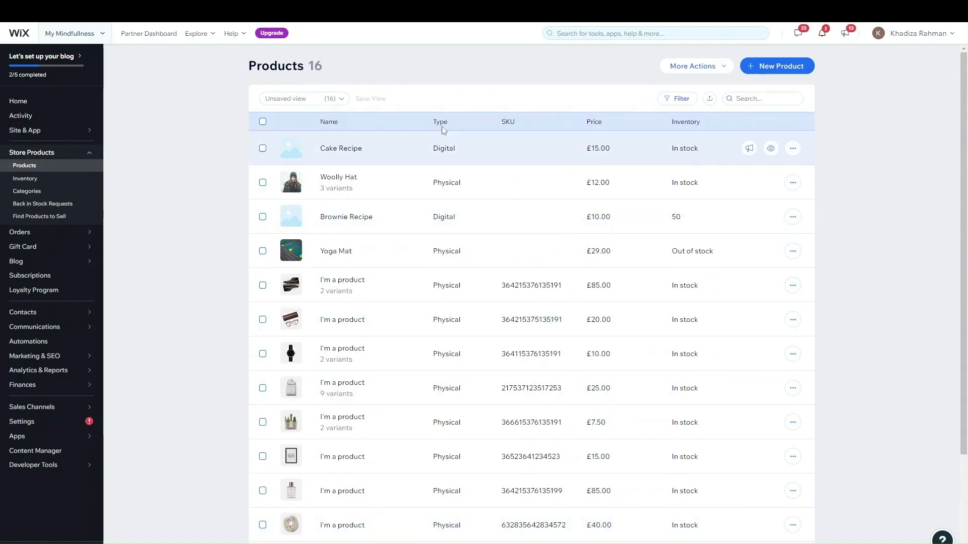
pyautogui.scroll(-3, 544, 255)
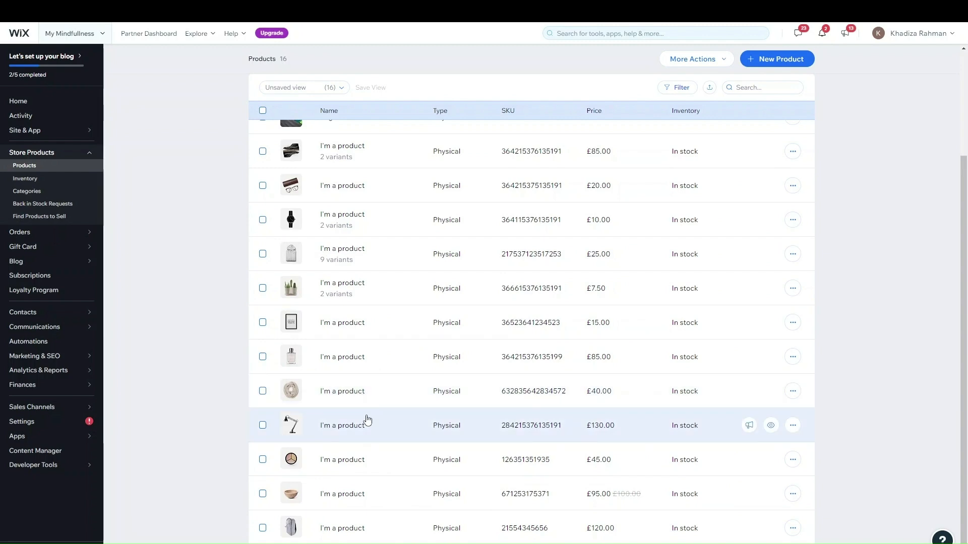
pyautogui.scroll(3, 367, 421)
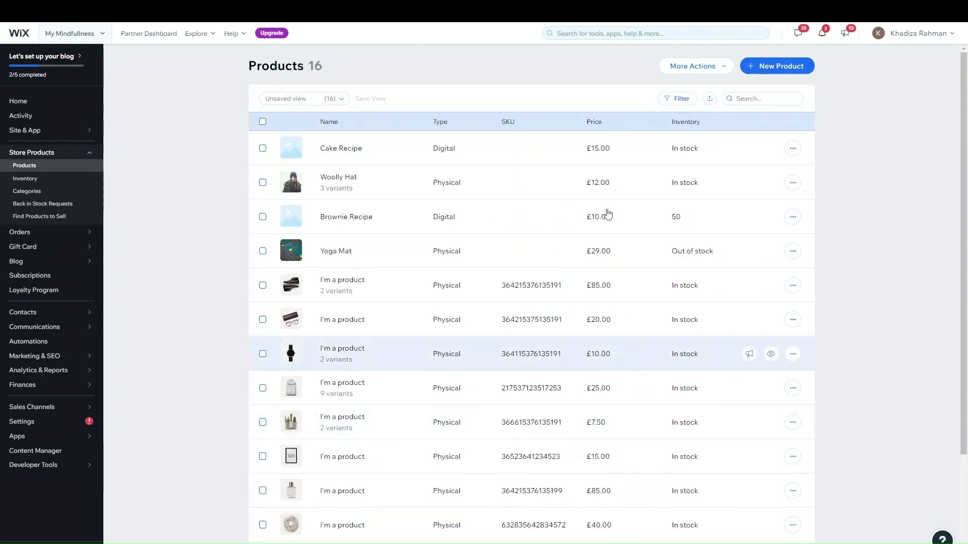
pyautogui.scroll(-3, 483, 329)
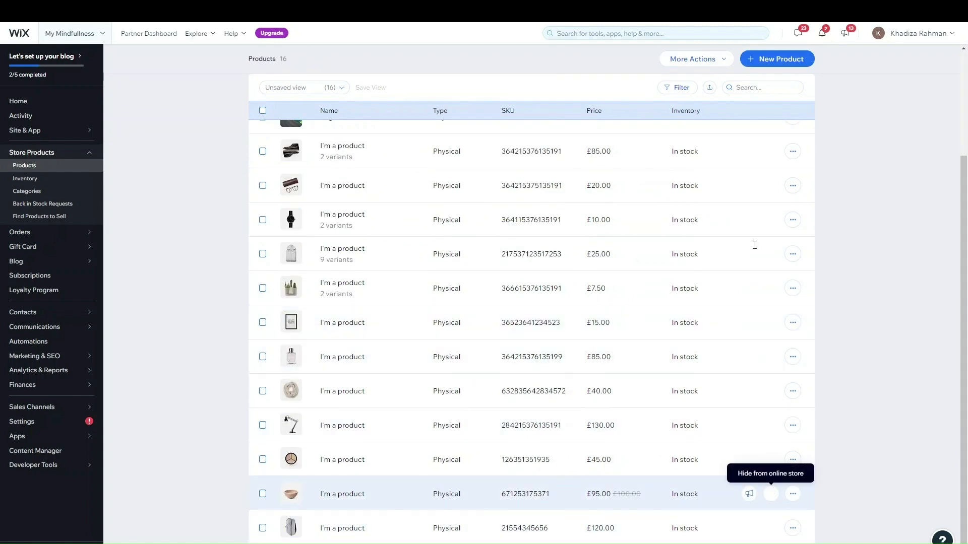
pyautogui.scroll(3, 658, 371)
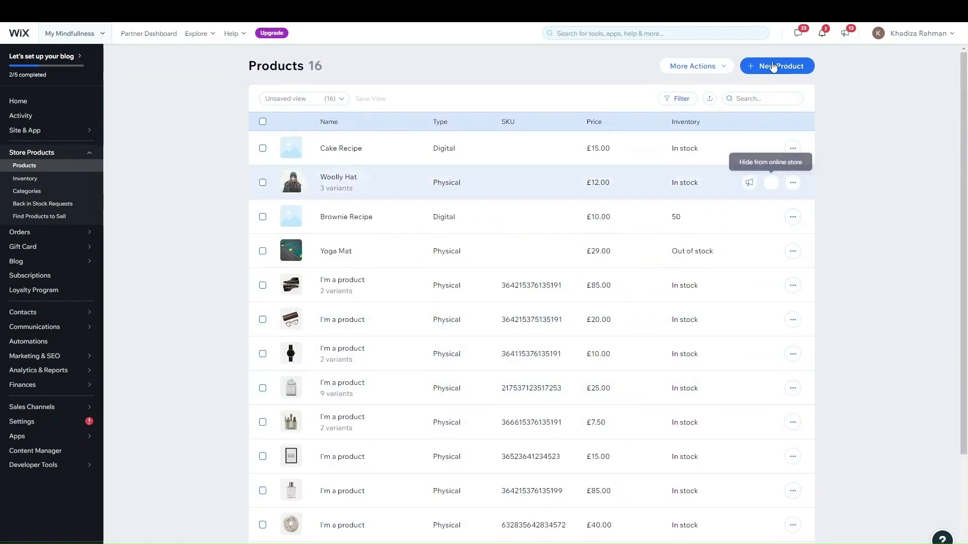
# Export all 16 store products as a CSV file using More Actions > Export with 'All' selected
pyautogui.click(726, 74)
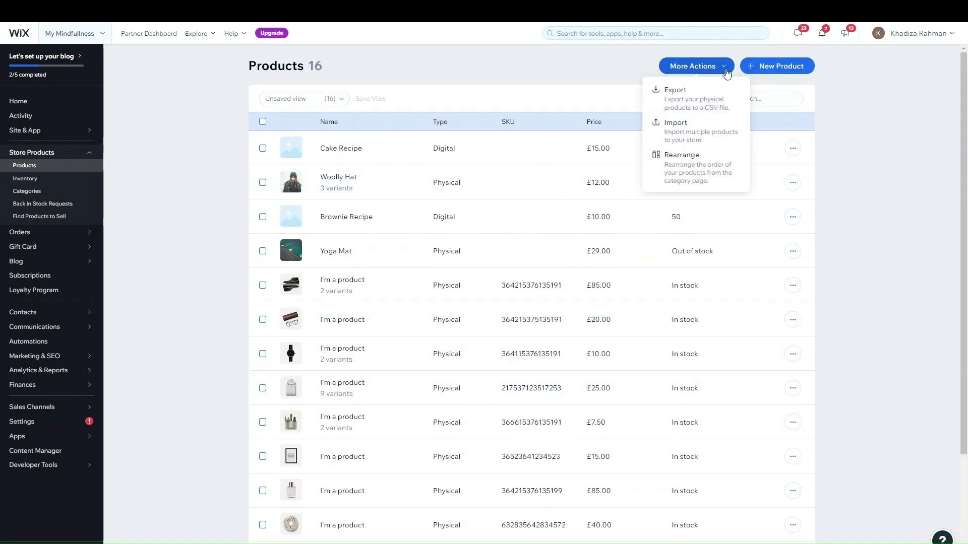
pyautogui.click(699, 100)
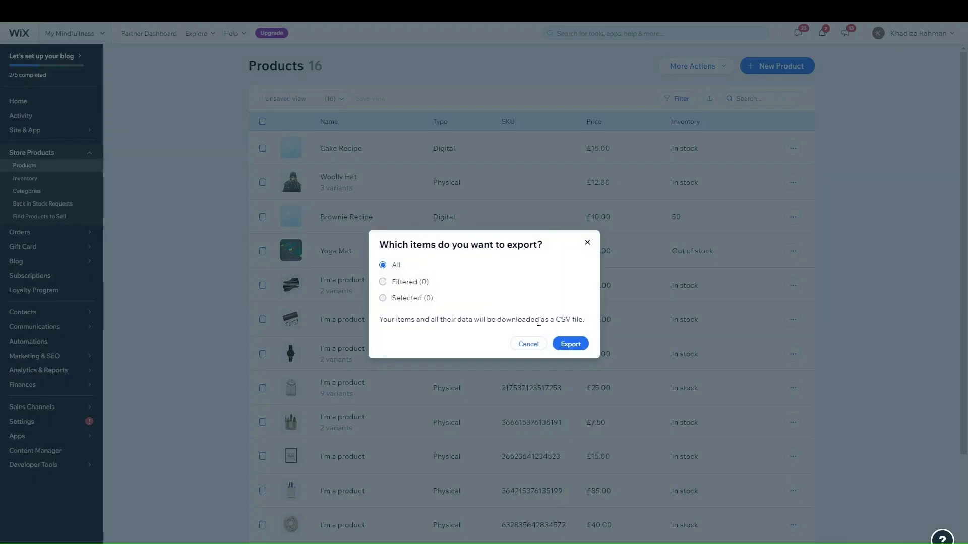
pyautogui.click(573, 343)
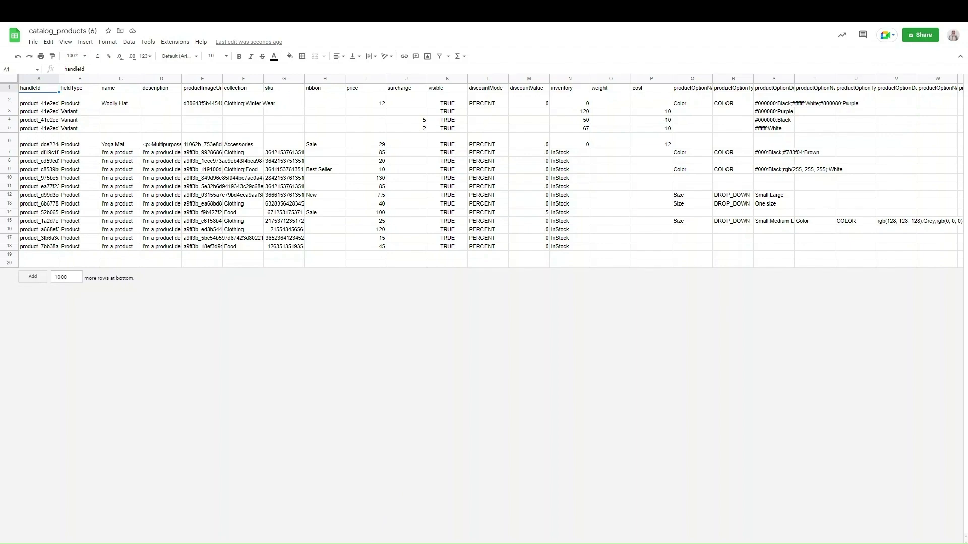
# Widen column C so the full product names show
pyautogui.hscroll(10, 903, 537)
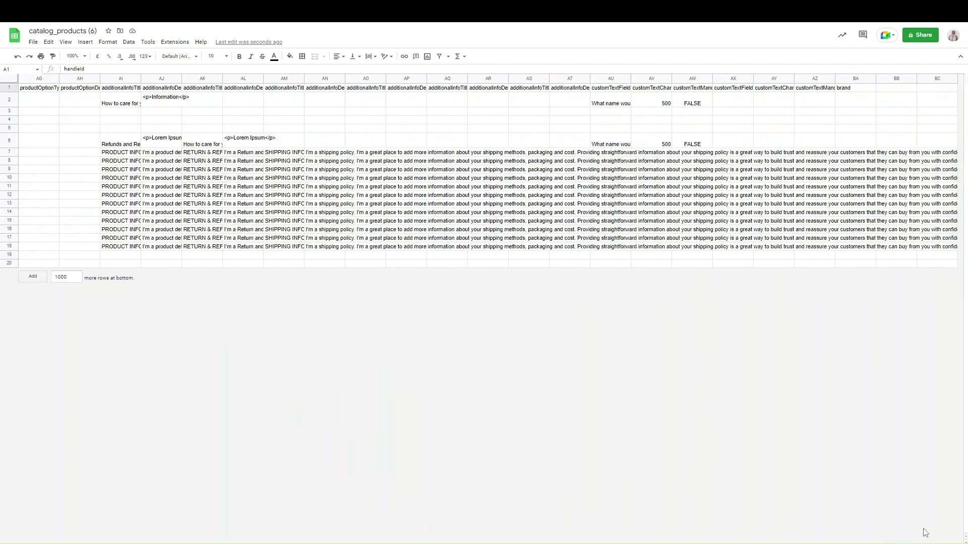
pyautogui.moveTo(929, 533); pyautogui.dragTo(66, 492)
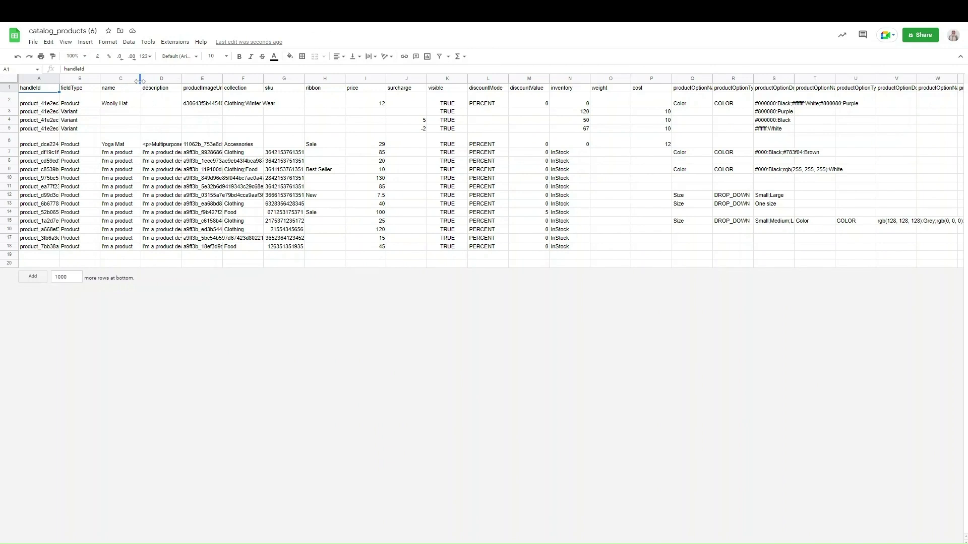
pyautogui.moveTo(140, 79); pyautogui.dragTo(543, 76)
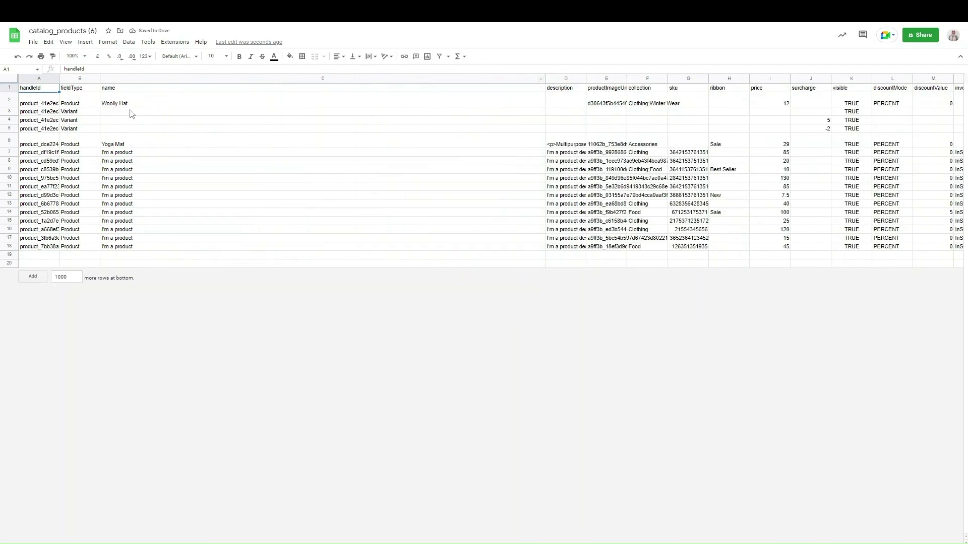
pyautogui.click(132, 82)
# Check the product names in rows 7, 8, 10 and 14, then select description column D
pyautogui.click(109, 155)
pyautogui.click(122, 164)
pyautogui.click(112, 178)
pyautogui.click(129, 214)
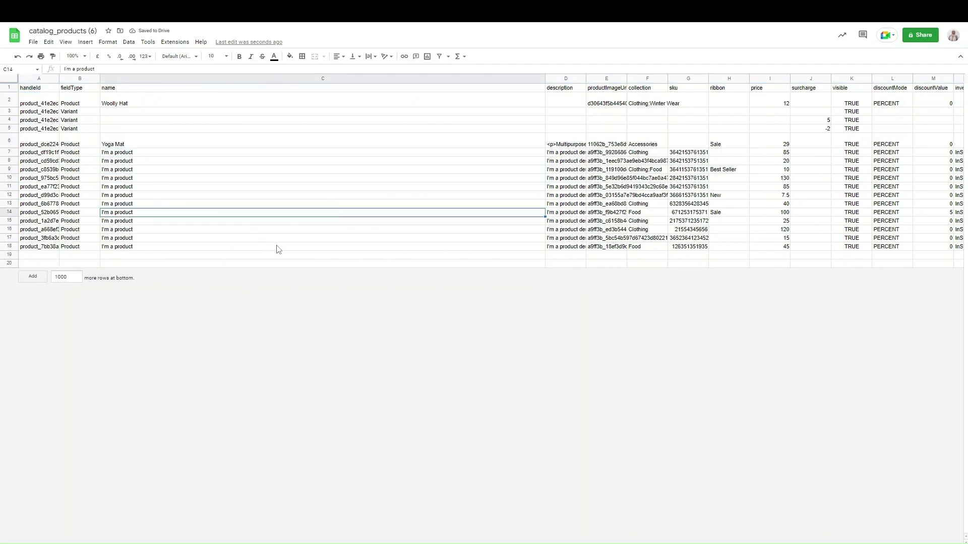
pyautogui.doubleClick(132, 153)
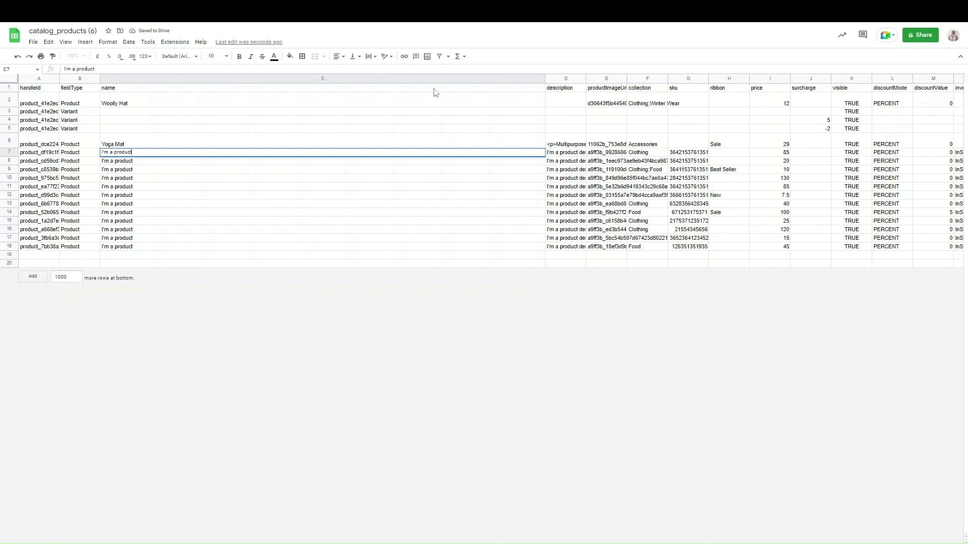
pyautogui.click(556, 80)
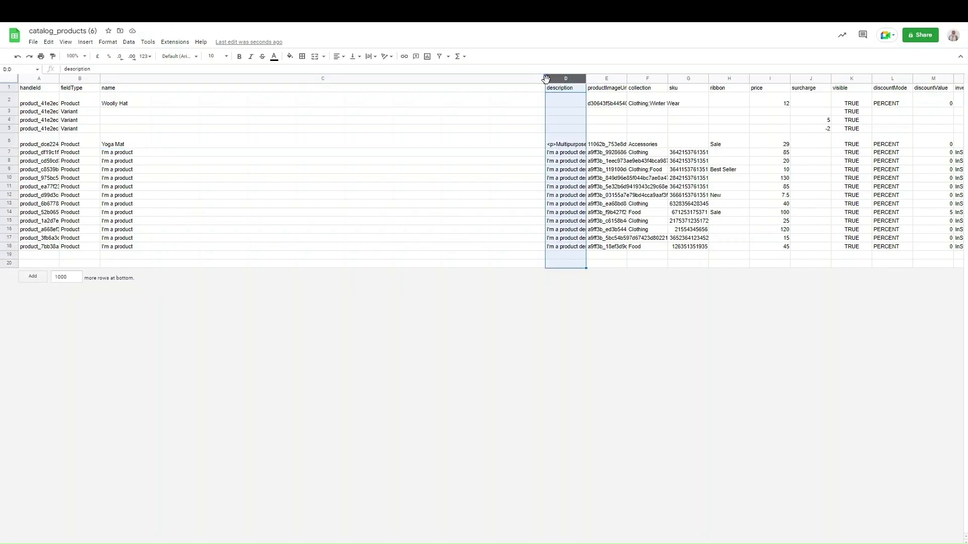
# Narrow the name column, read the full description in D9, then narrow the description column
pyautogui.moveTo(544, 78); pyautogui.dragTo(443, 81)
pyautogui.click(297, 171)
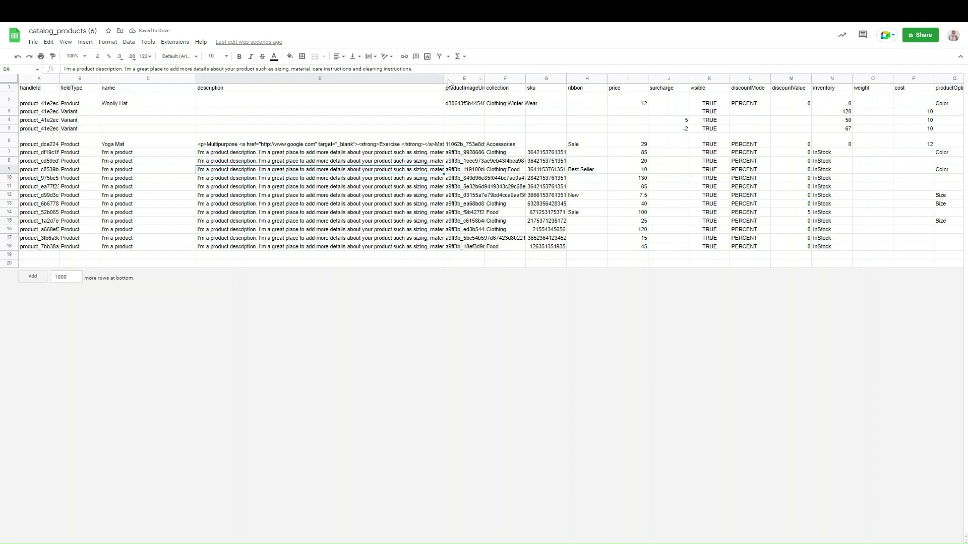
pyautogui.moveTo(443, 81); pyautogui.dragTo(294, 81)
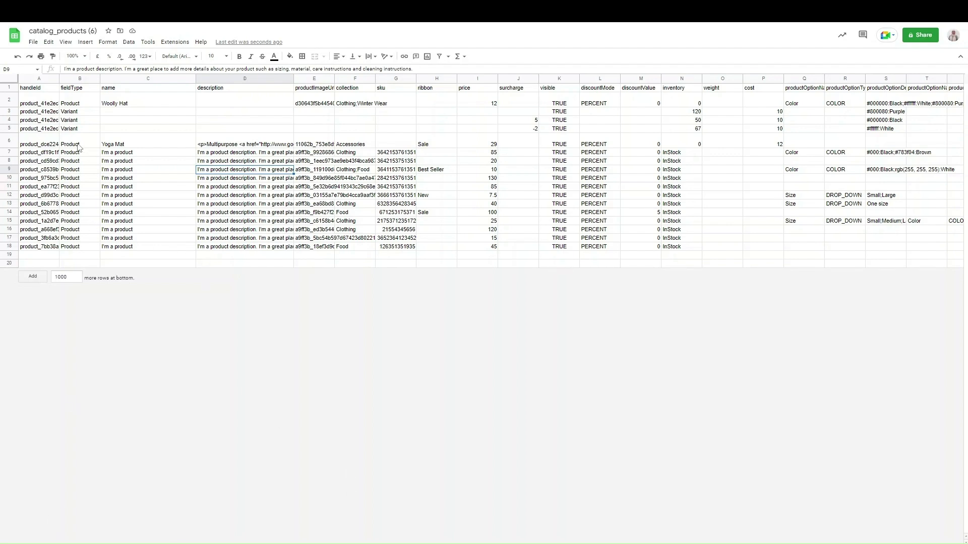
# Select A3:A9 and download the sheet as Comma-separated values (.csv)
pyautogui.moveTo(39, 170); pyautogui.dragTo(51, 112)
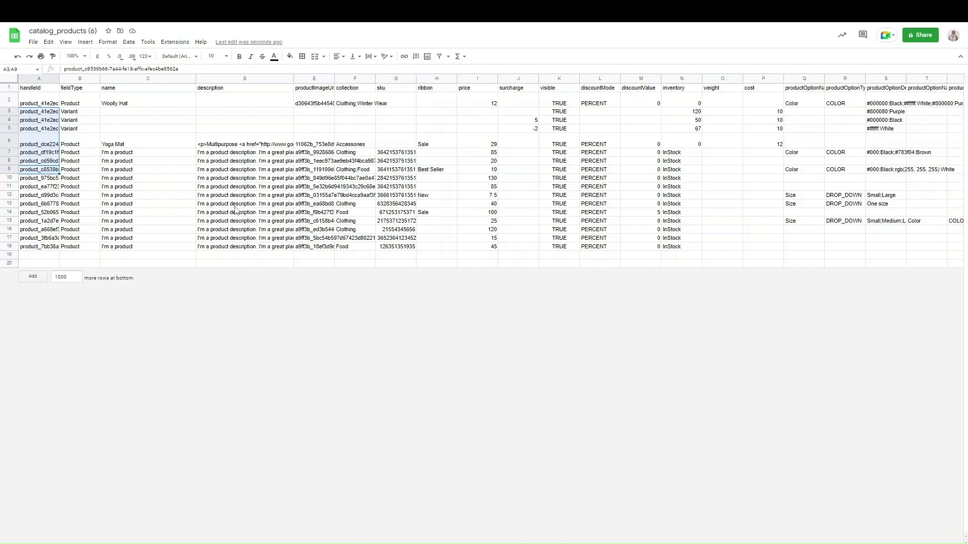
pyautogui.click(34, 42)
pyautogui.moveTo(81, 147)
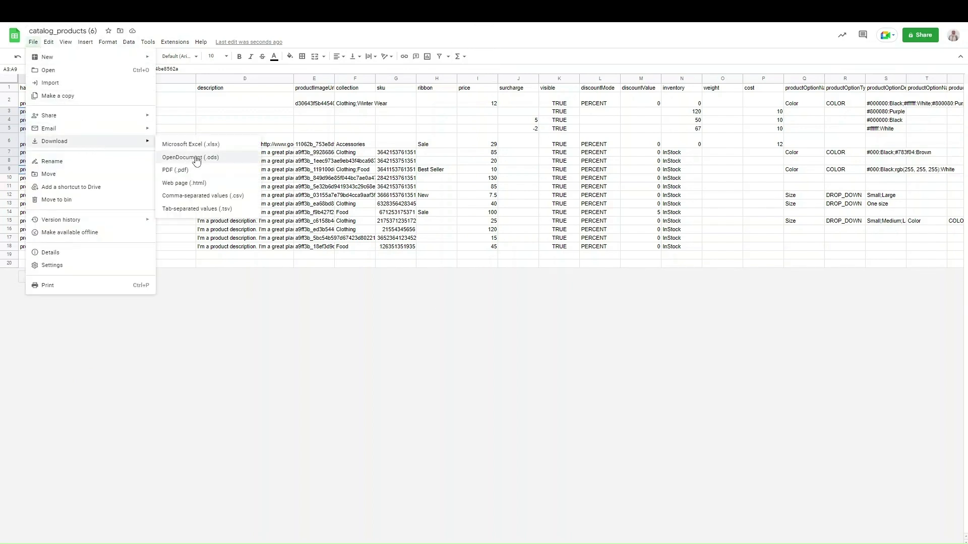
pyautogui.click(240, 199)
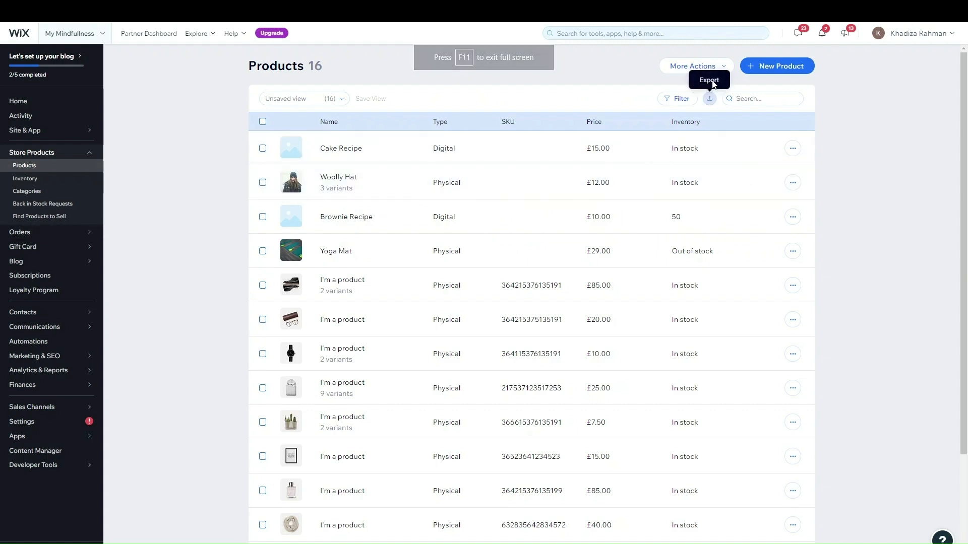
# Upload the catalog_products CSV through More Actions > Import and import the 14 products
pyautogui.click(693, 67)
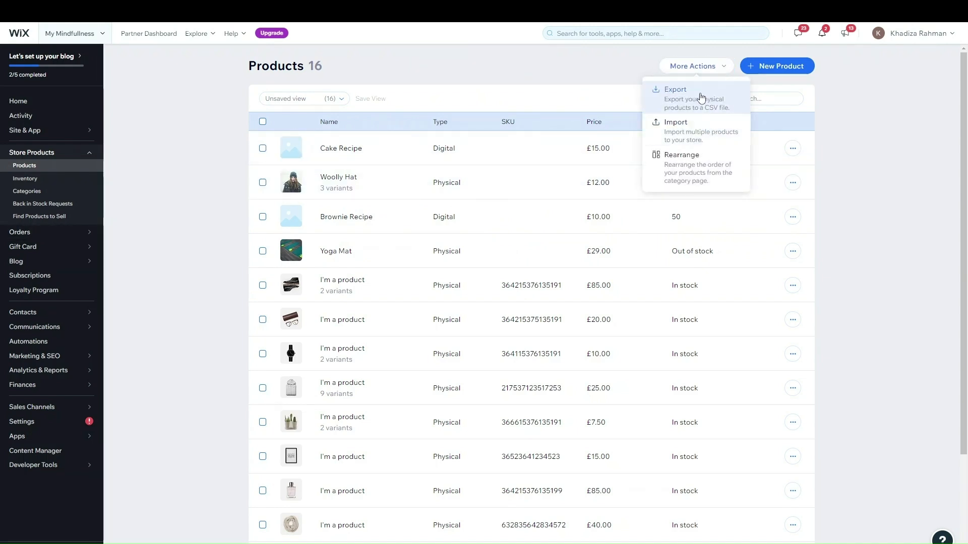
pyautogui.click(704, 126)
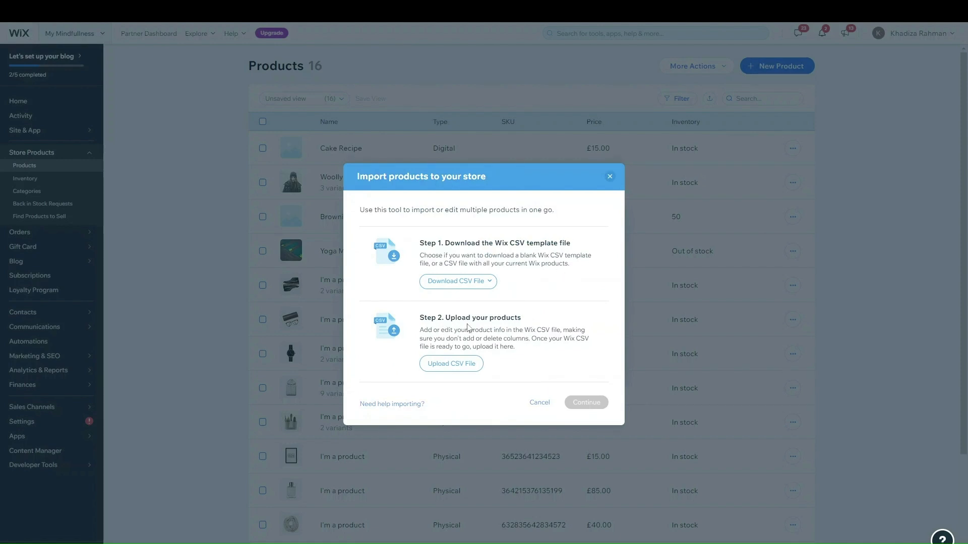
pyautogui.click(451, 363)
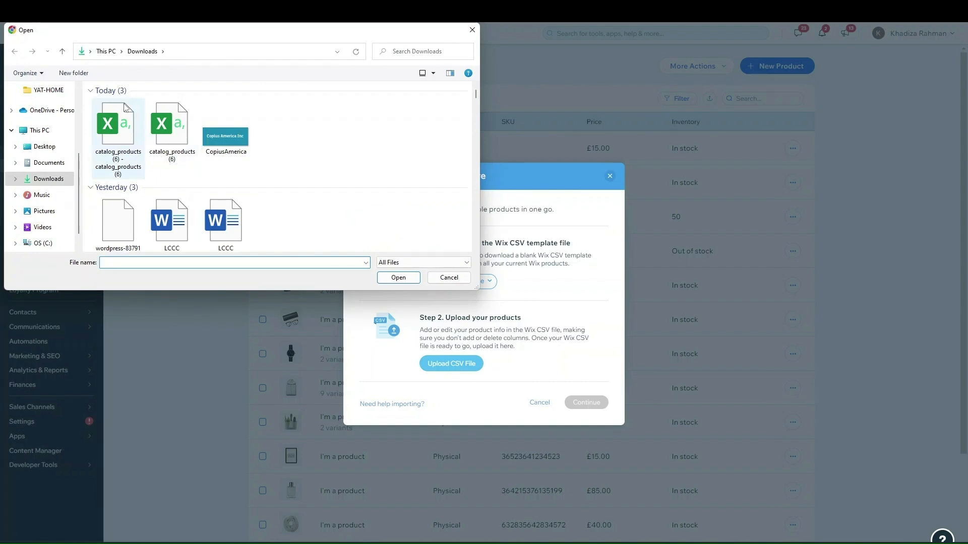
pyautogui.click(122, 135)
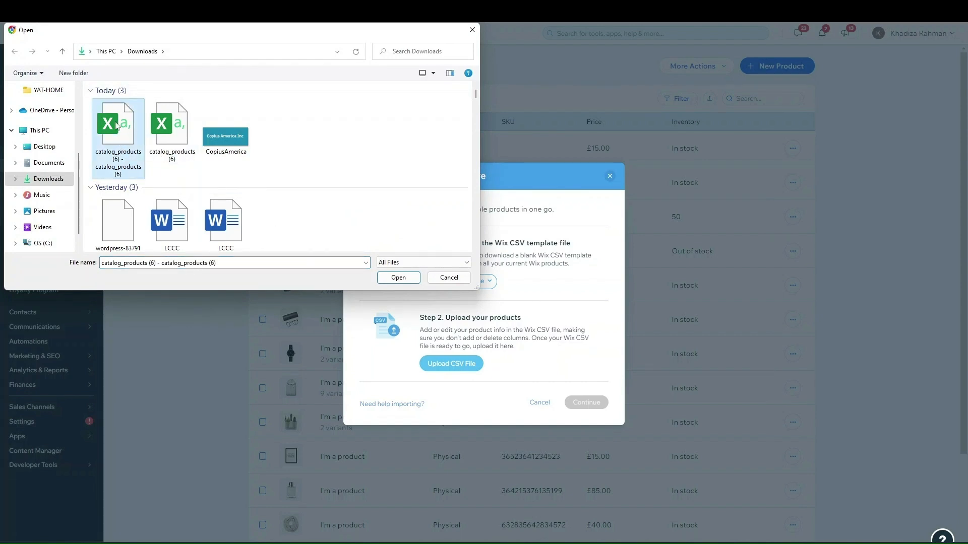
pyautogui.click(398, 278)
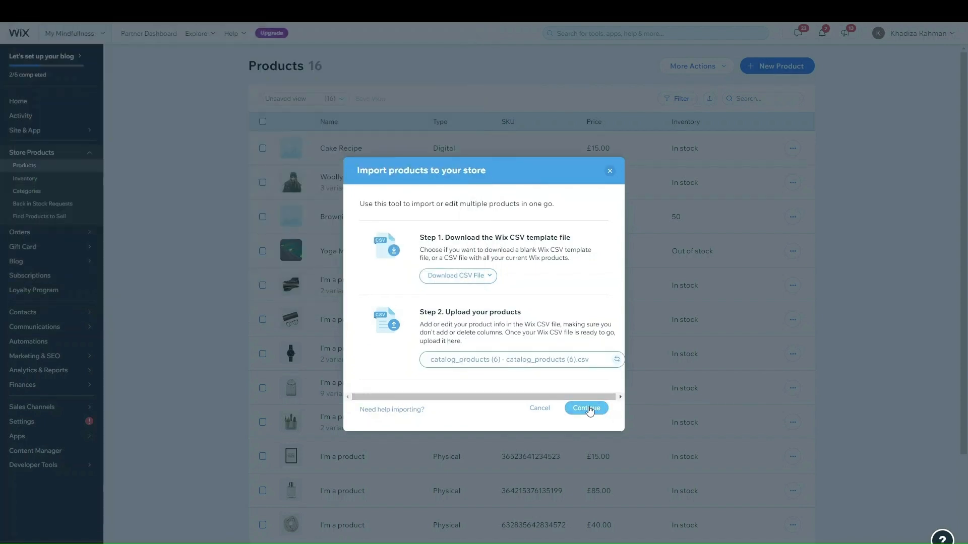
pyautogui.click(587, 409)
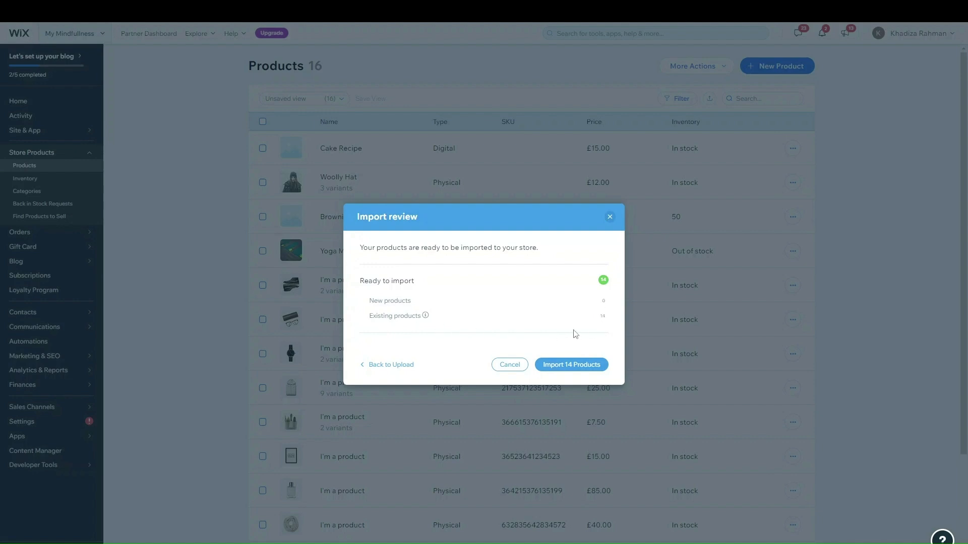
pyautogui.click(563, 369)
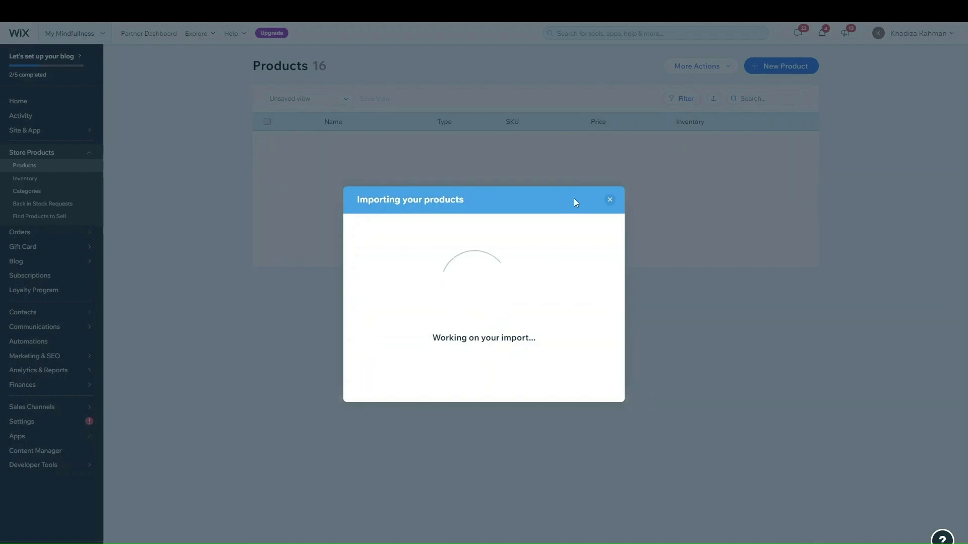
pyautogui.click(610, 202)
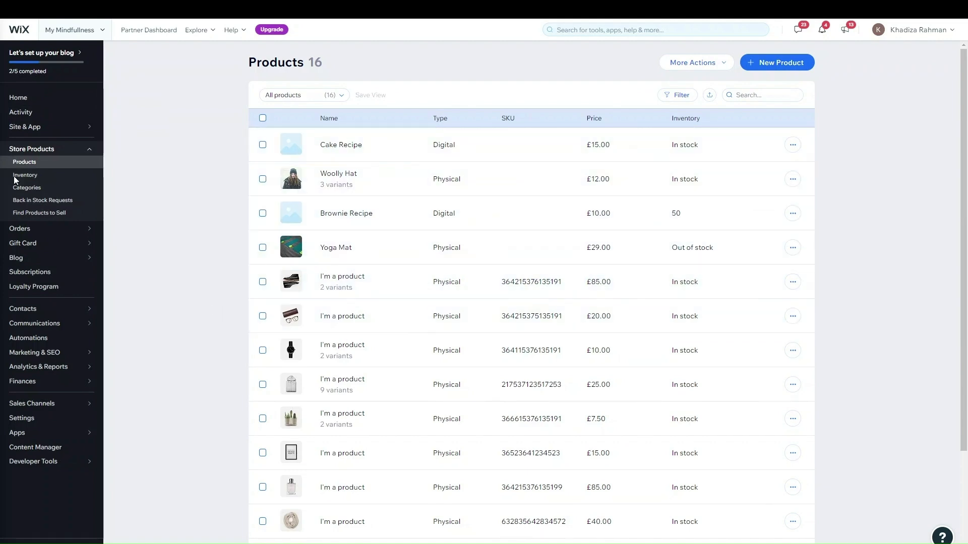
# Look over the inventory page, then switch to the Categories page listing 7 categories
pyautogui.click(34, 176)
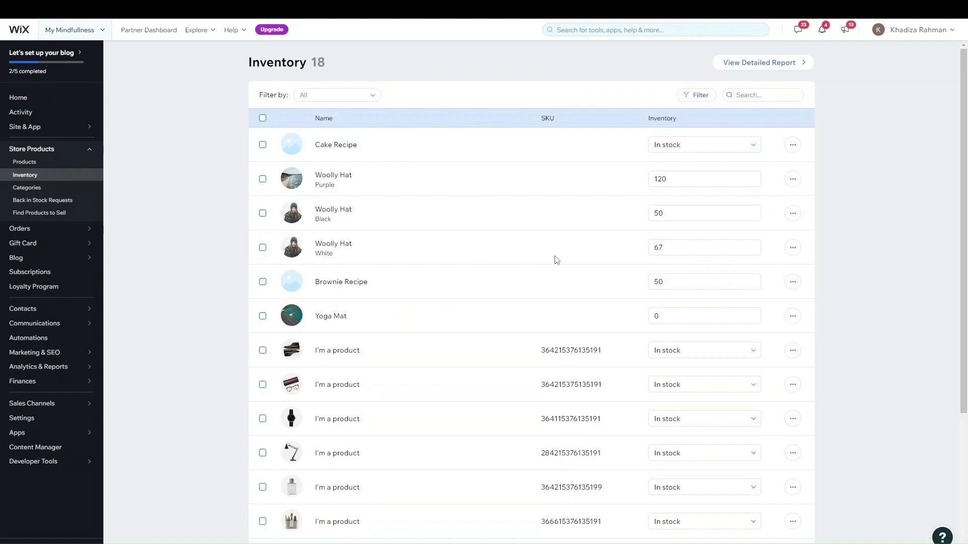
pyautogui.scroll(-4, 518, 258)
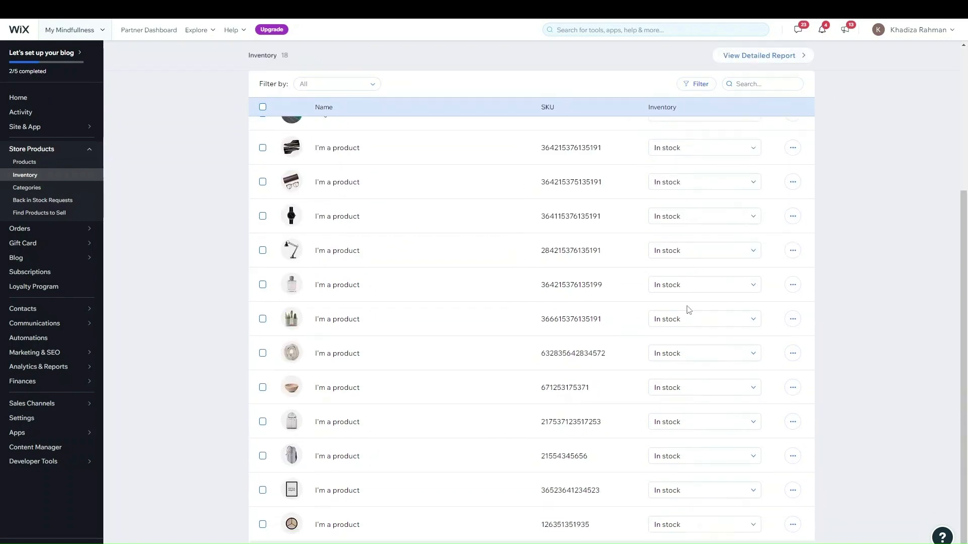
pyautogui.scroll(4, 685, 309)
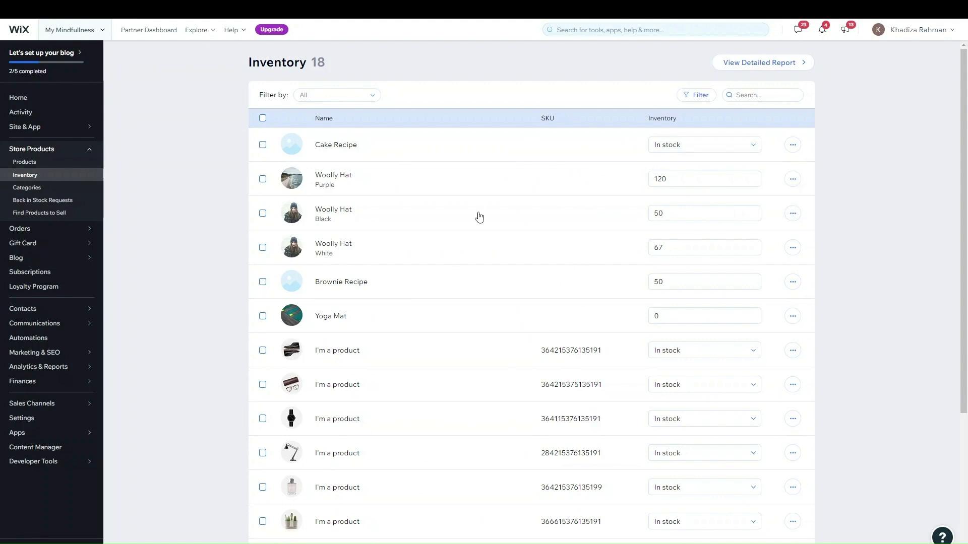
pyautogui.scroll(-4, 478, 213)
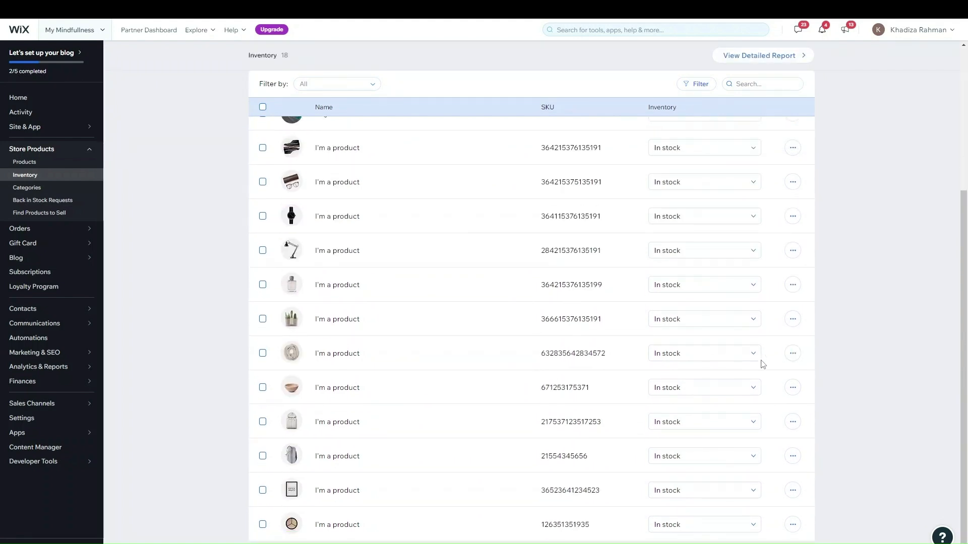
pyautogui.scroll(4, 782, 364)
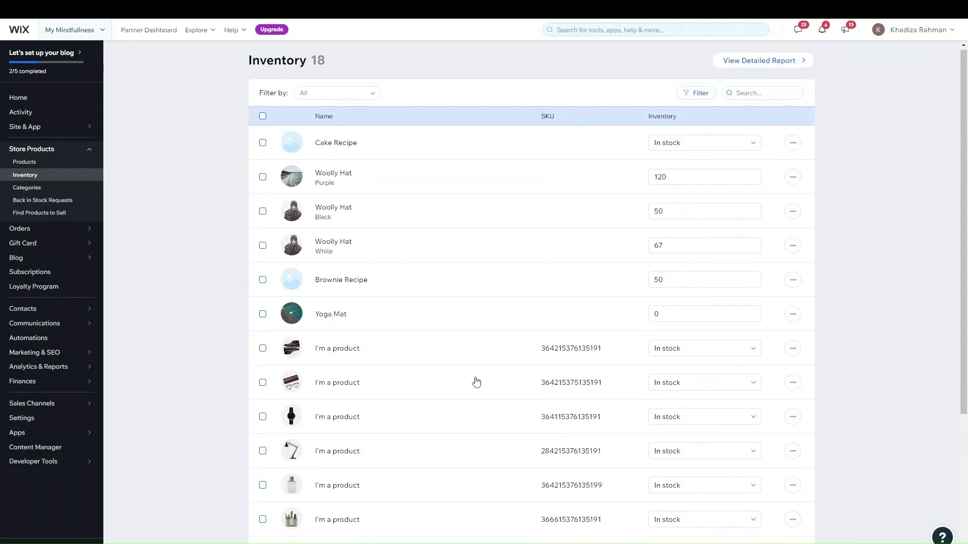
pyautogui.click(44, 189)
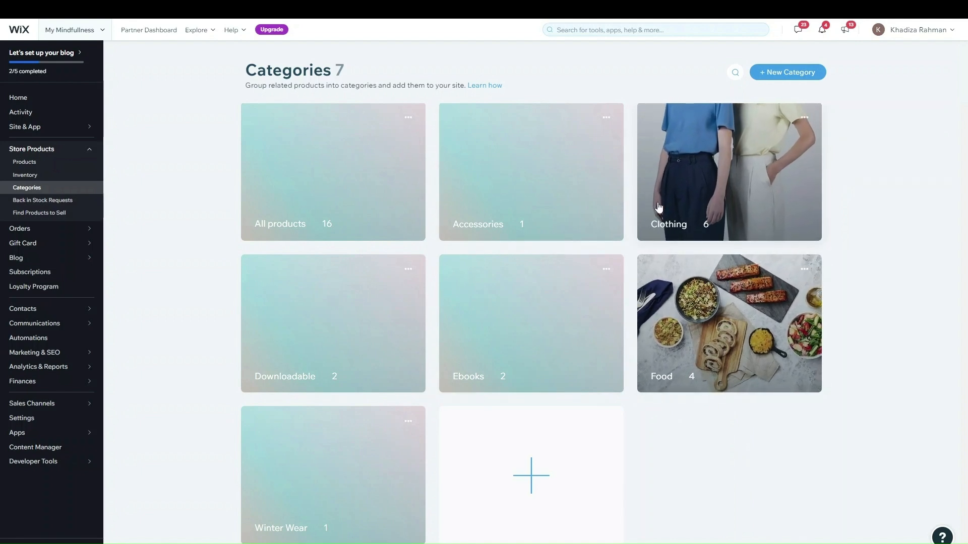
# Open the Clothing category, try adding the framed print, then remove it, keeping six products
pyautogui.click(711, 203)
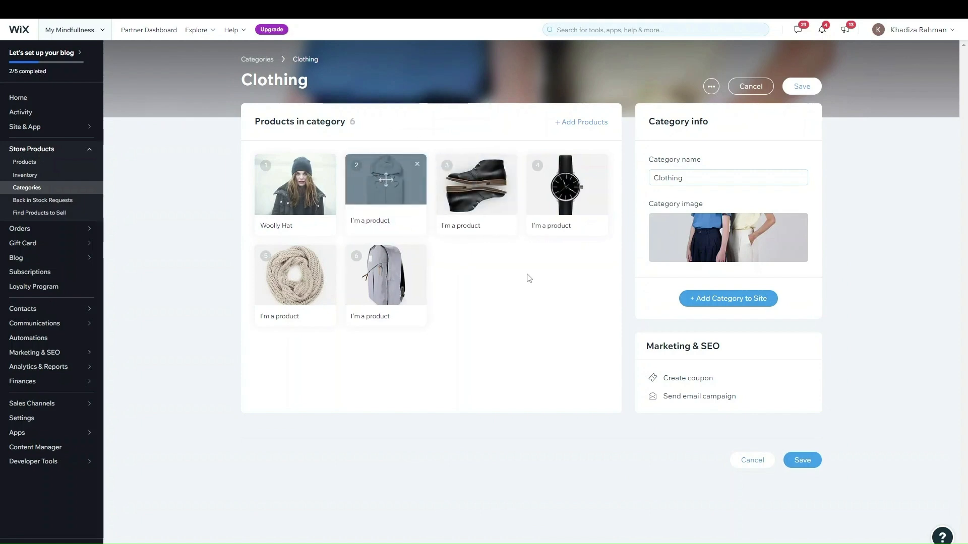
pyautogui.click(583, 125)
pyautogui.scroll(-3, 547, 231)
pyautogui.click(522, 298)
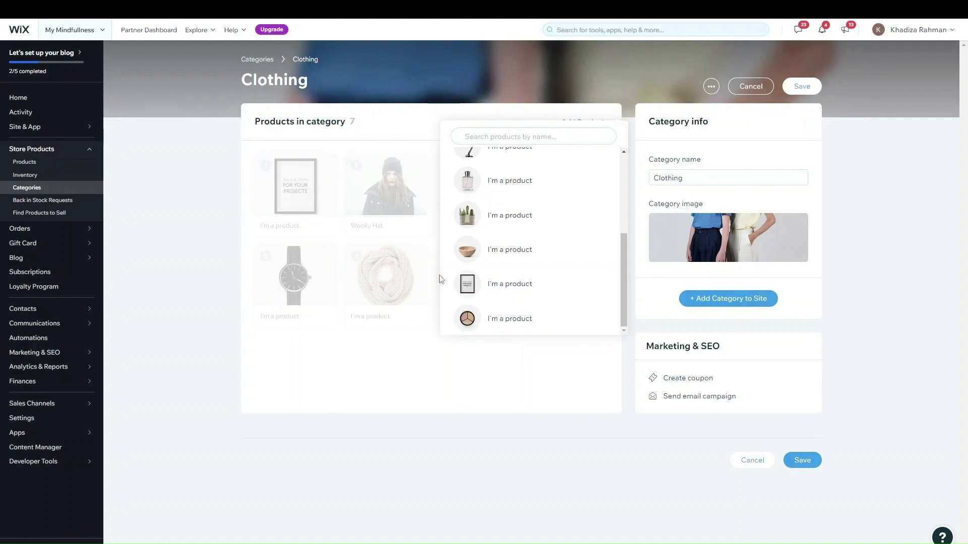
pyautogui.click(600, 292)
pyautogui.click(417, 354)
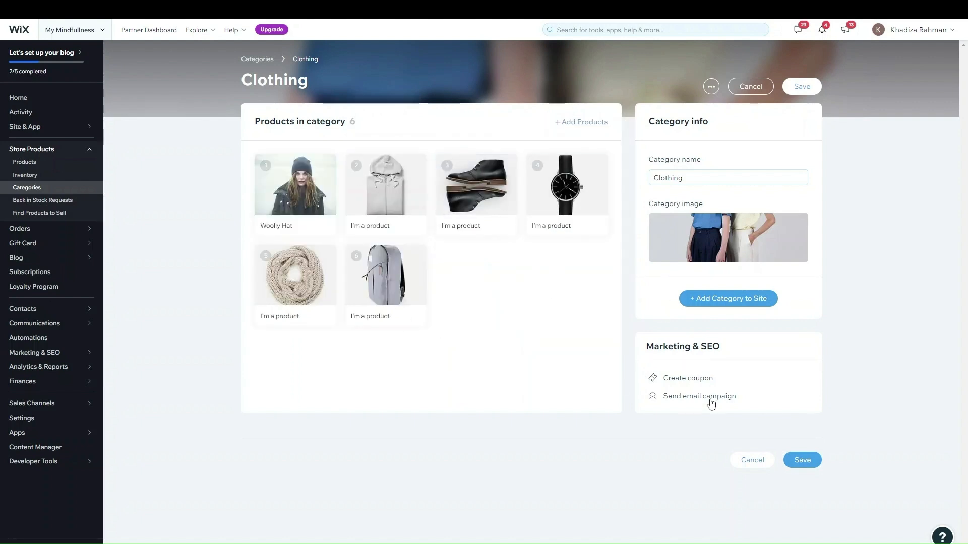
# Save the Clothing category changes and return to the categories overview
pyautogui.click(668, 179)
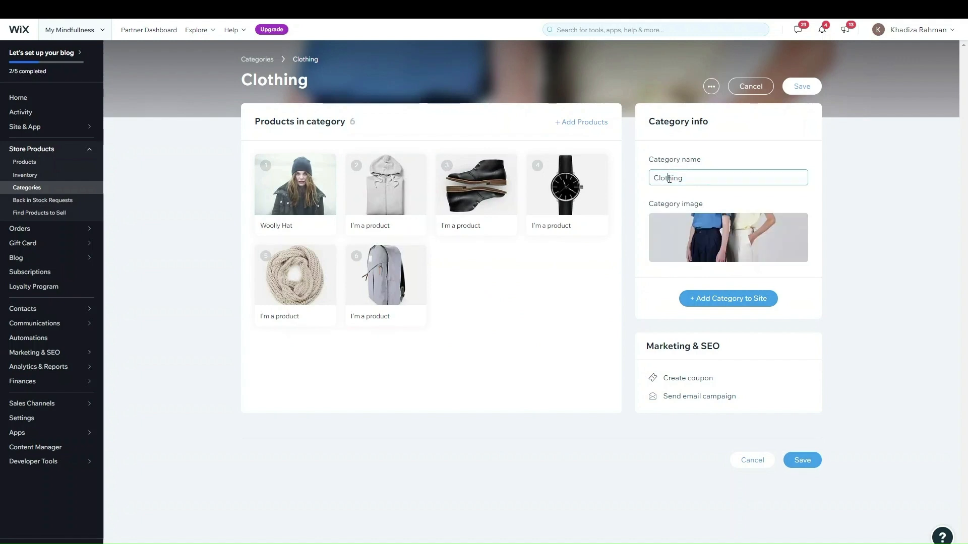
pyautogui.click(704, 176)
pyautogui.moveTo(707, 233)
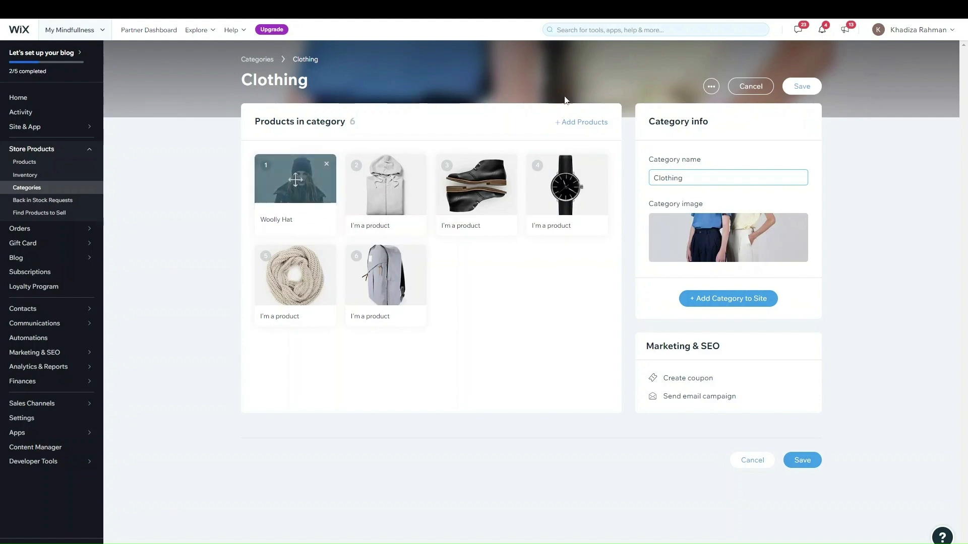
pyautogui.click(34, 188)
pyautogui.click(592, 317)
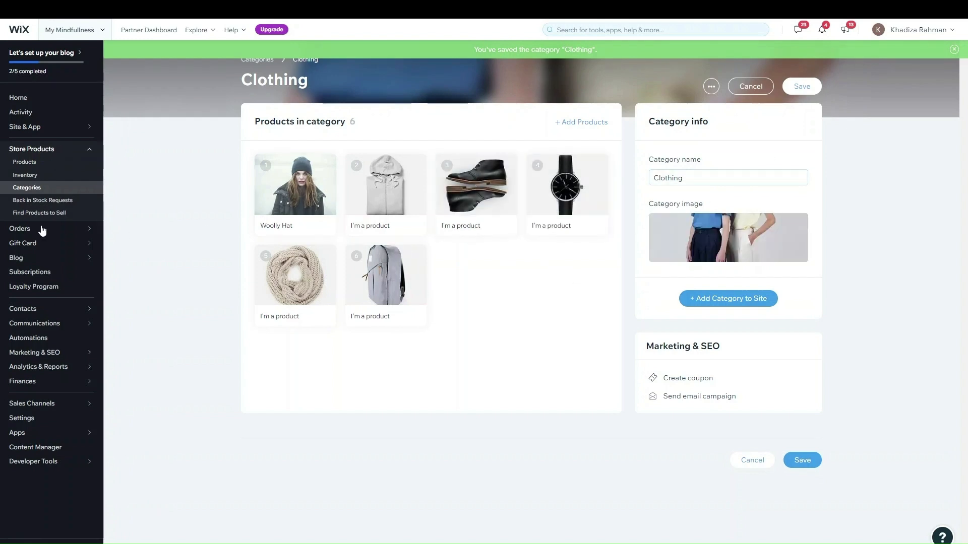
pyautogui.click(75, 189)
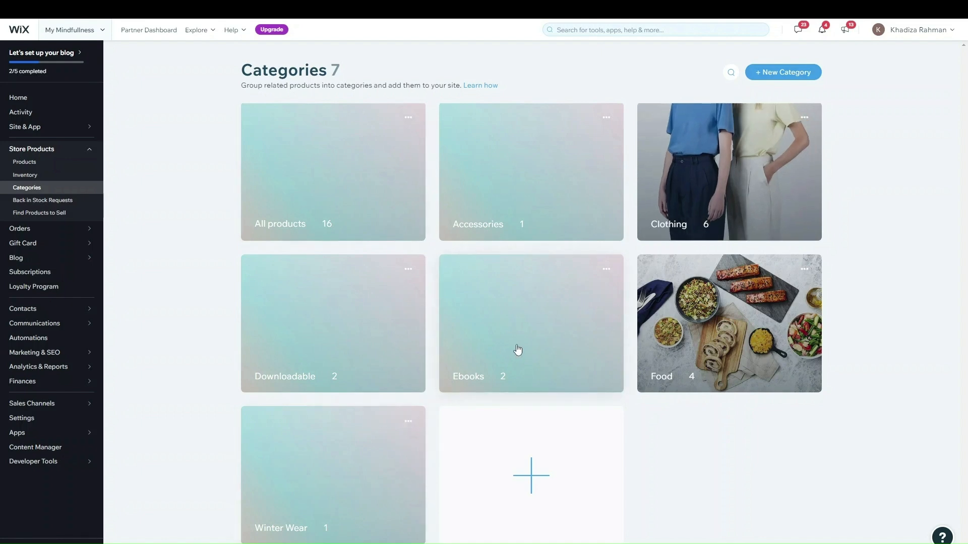
# Discard a new Category1 and go to the Orders page
pyautogui.click(790, 73)
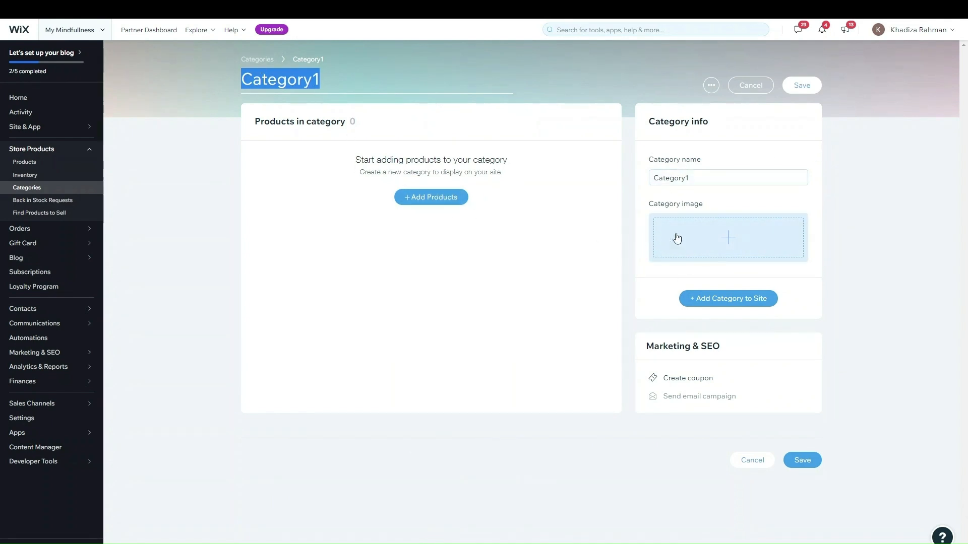
pyautogui.click(739, 86)
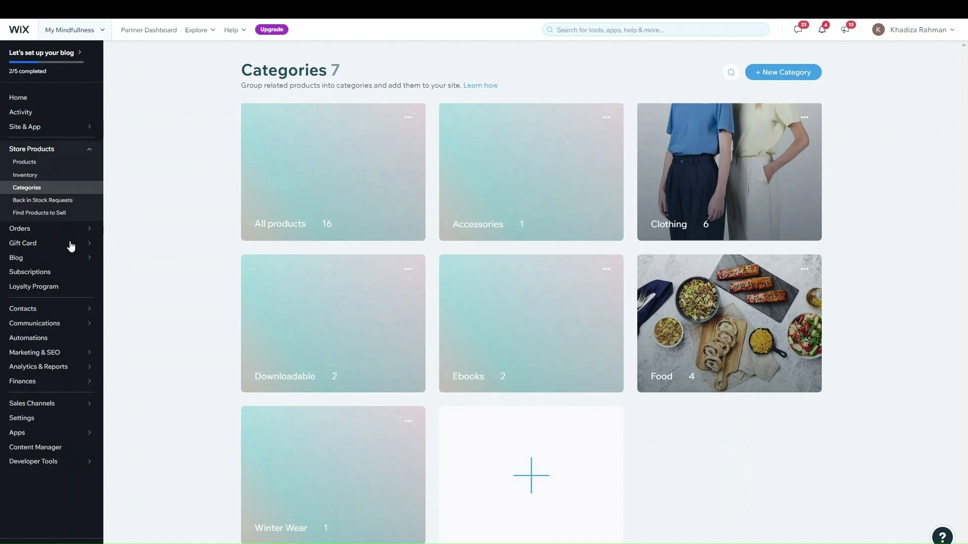
pyautogui.click(55, 230)
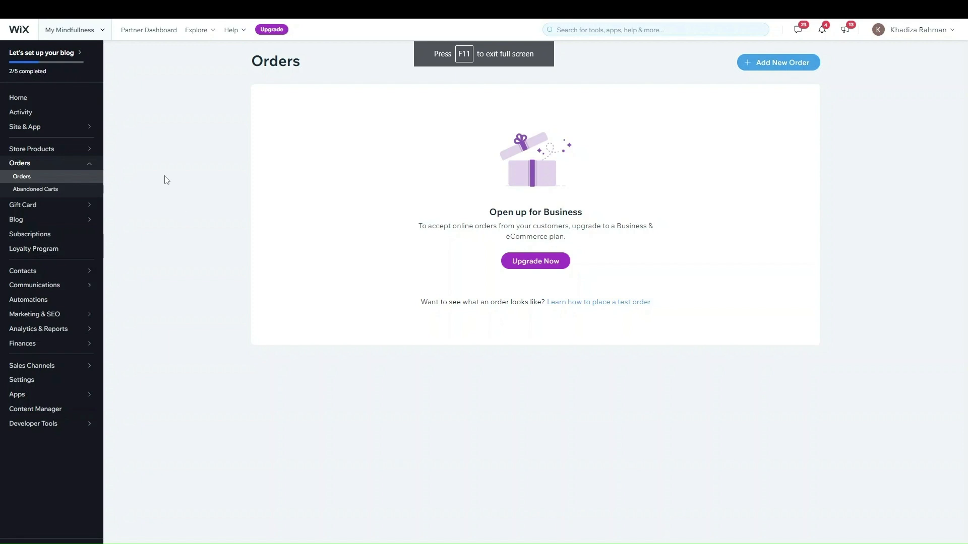
# Go to the Products list, then open Settings to reach Accept Payments
pyautogui.click(38, 150)
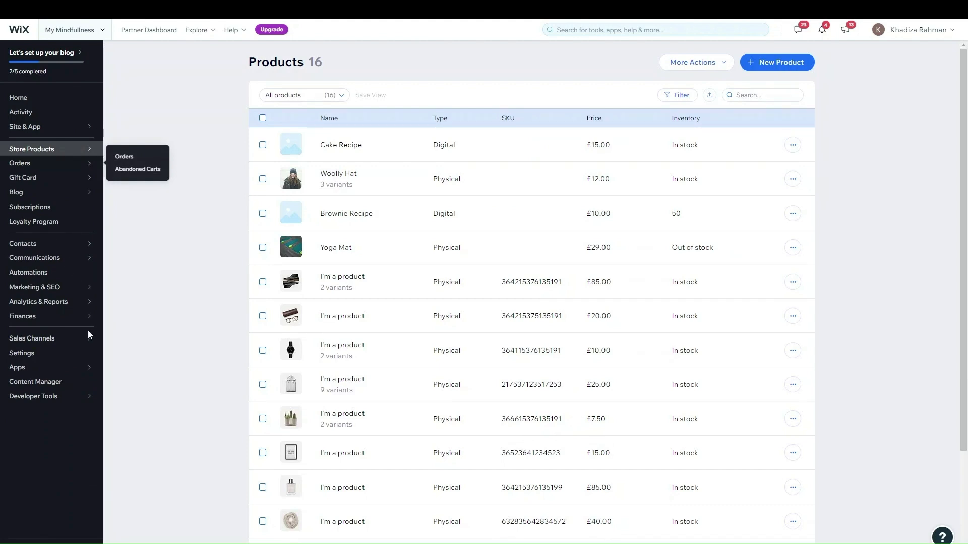
pyautogui.click(75, 353)
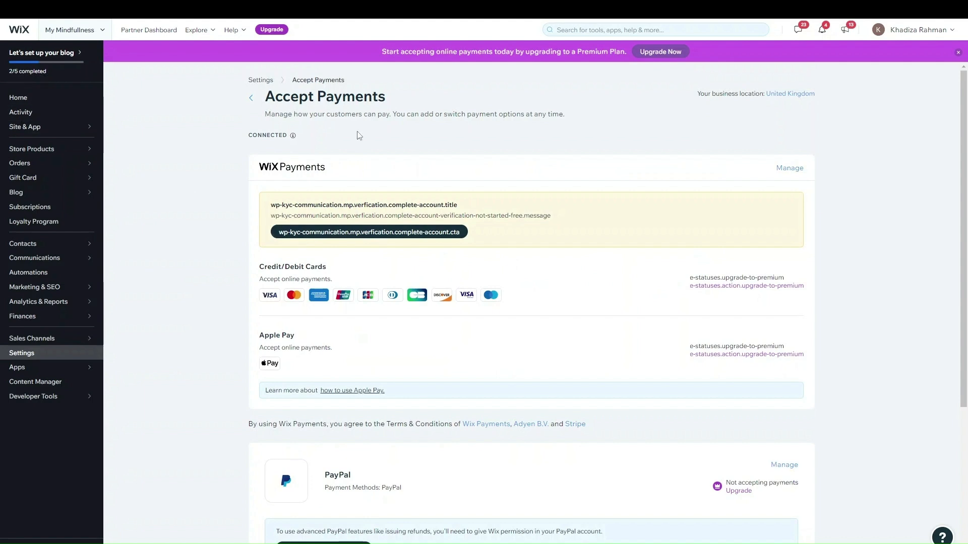
# Open Manage Wix Payments, try enabling Credit/Debit Cards, and dismiss the upgrade prompt
pyautogui.scroll(-4, 570, 353)
pyautogui.scroll(4, 575, 338)
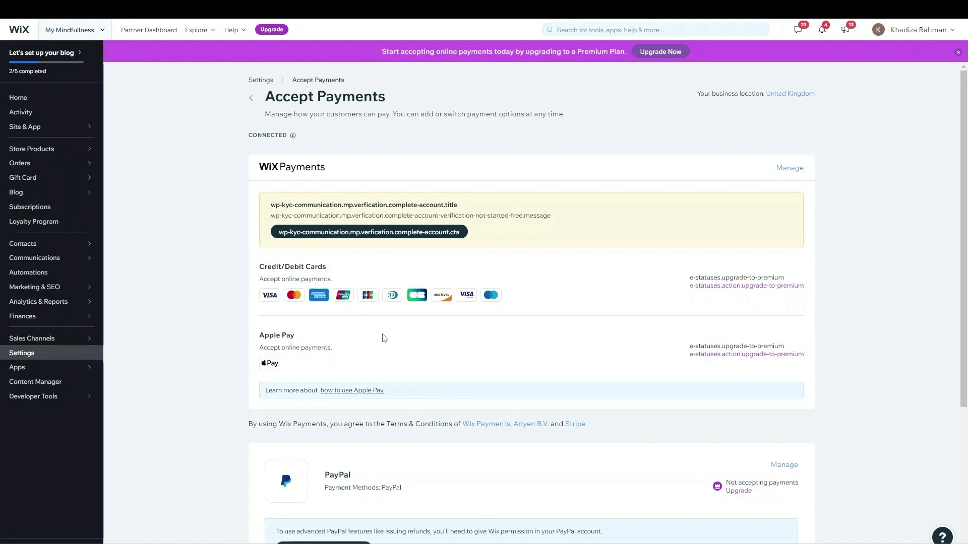
pyautogui.click(789, 168)
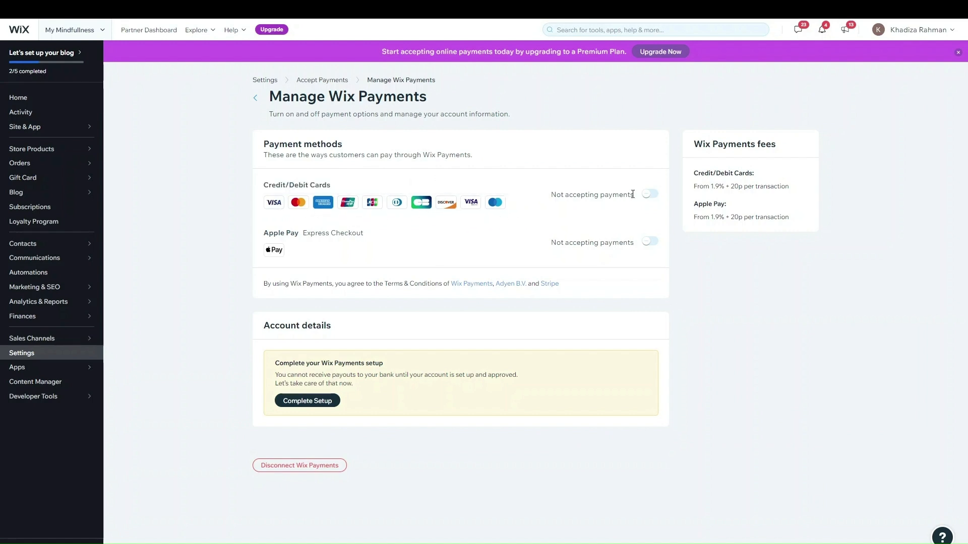
pyautogui.click(652, 195)
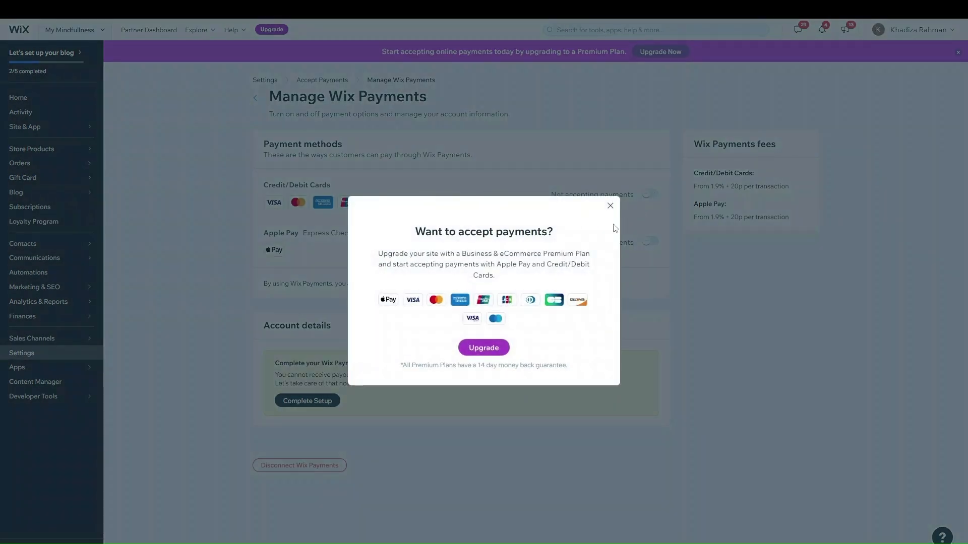
pyautogui.click(610, 206)
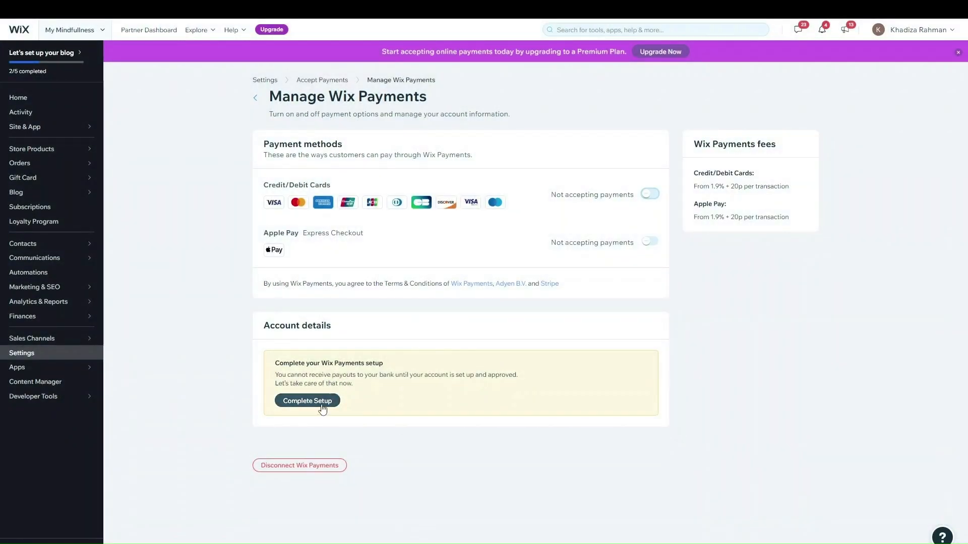
# Open the Wix Payments account setup form and scroll through the business-details fields
pyautogui.click(301, 401)
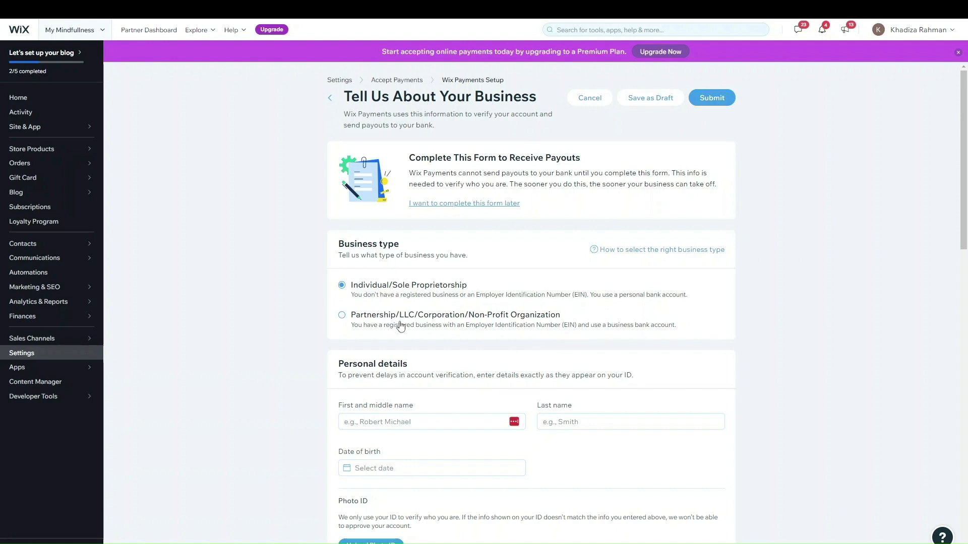
pyautogui.scroll(-3, 411, 317)
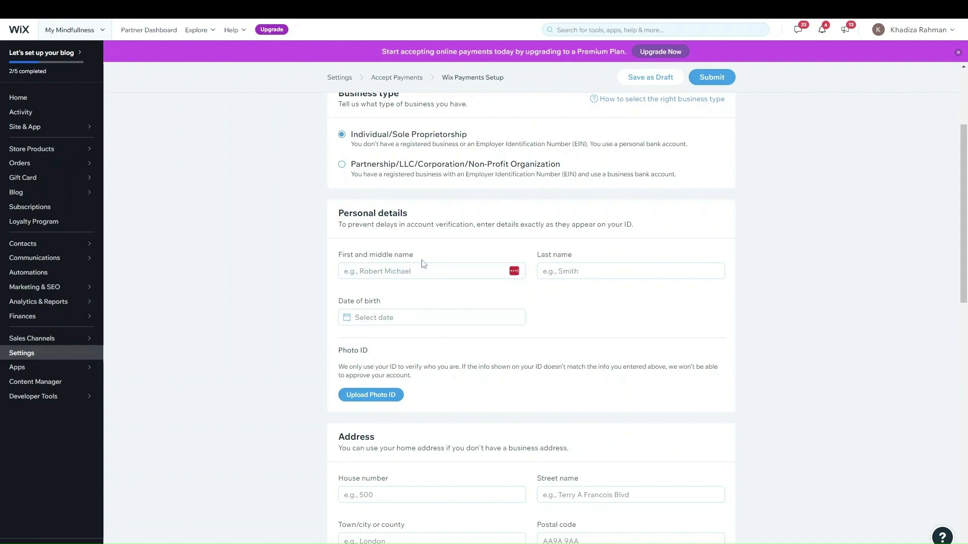
pyautogui.scroll(-2, 421, 263)
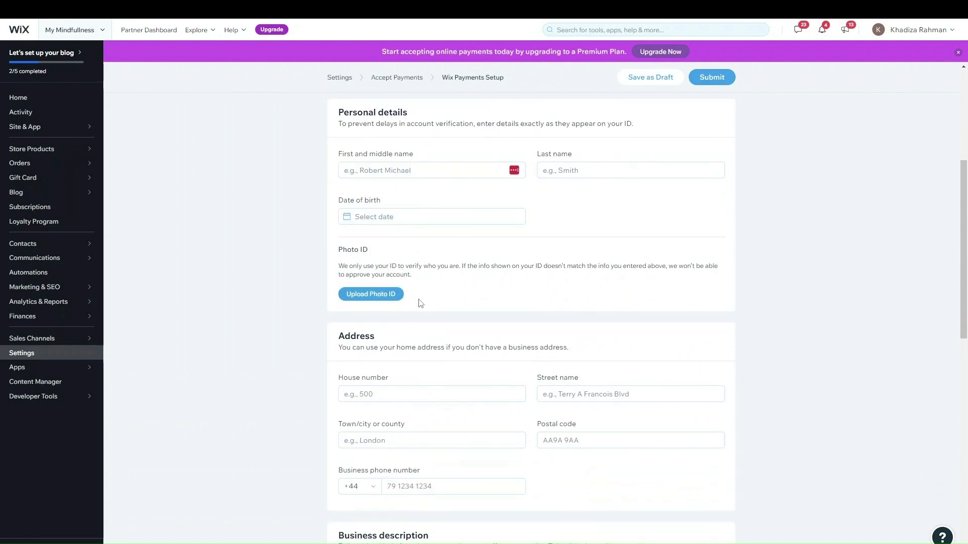
pyautogui.scroll(-3, 420, 303)
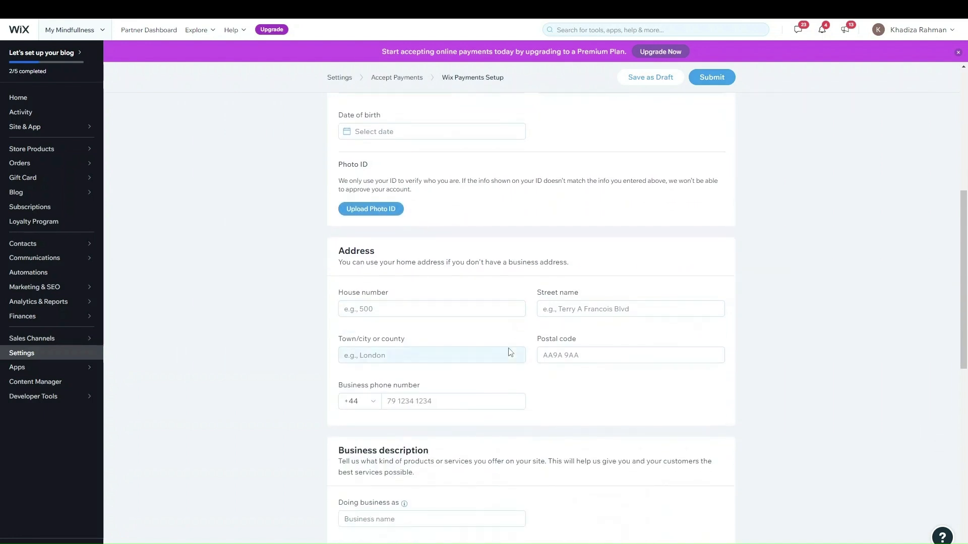
pyautogui.scroll(-2, 499, 242)
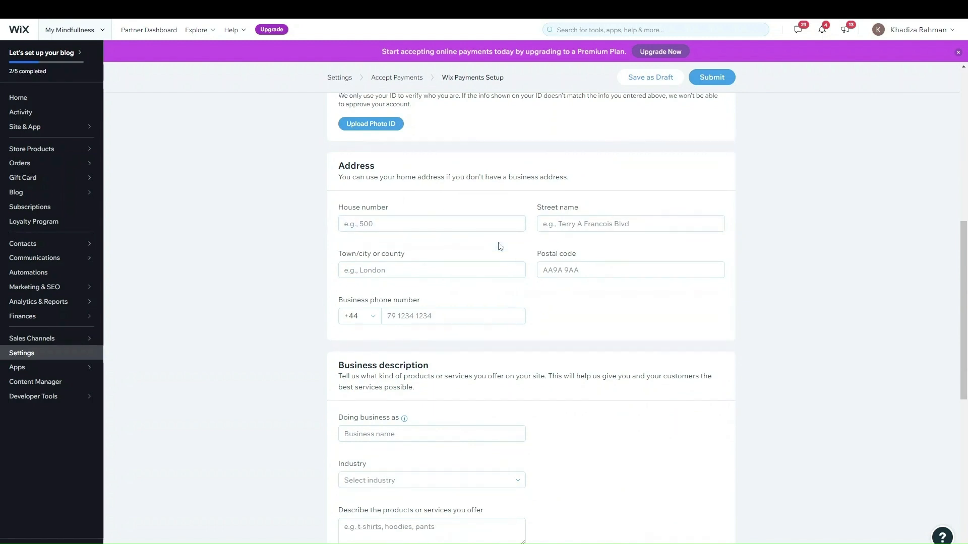
pyautogui.scroll(-1, 462, 225)
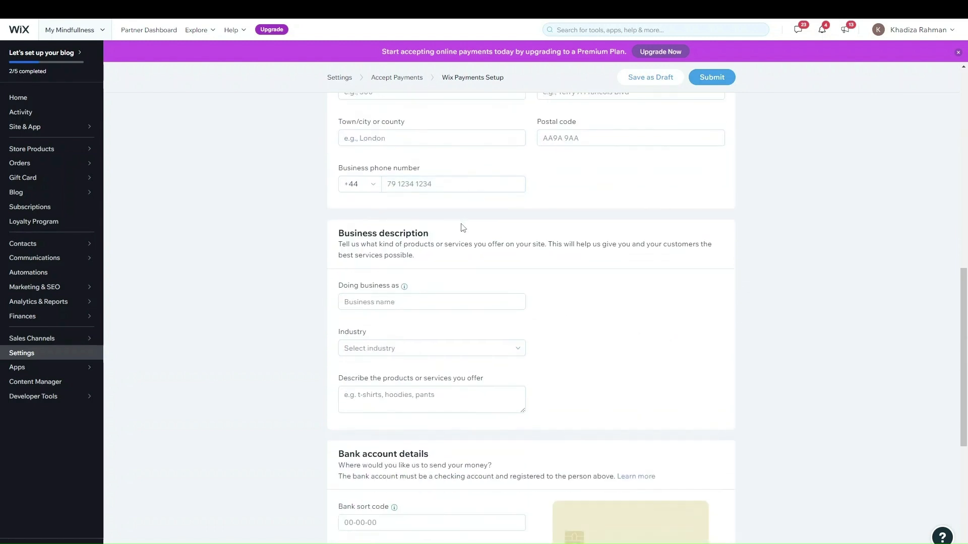
pyautogui.scroll(-2, 462, 228)
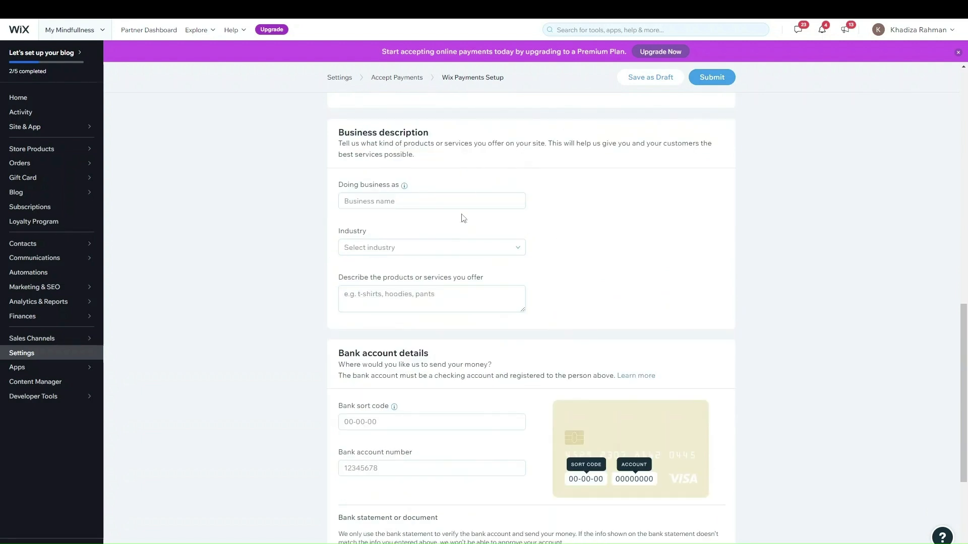
pyautogui.scroll(-3, 544, 243)
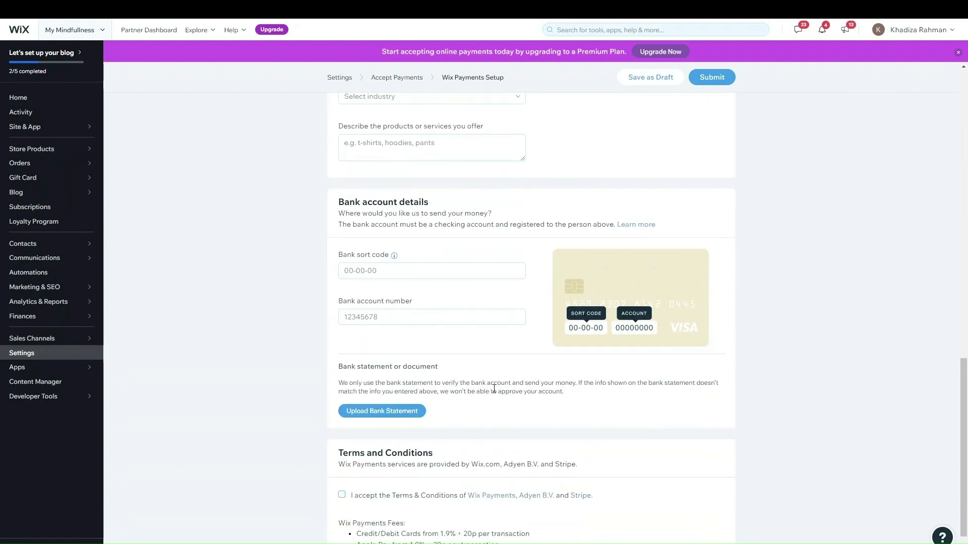
pyautogui.scroll(-1, 461, 348)
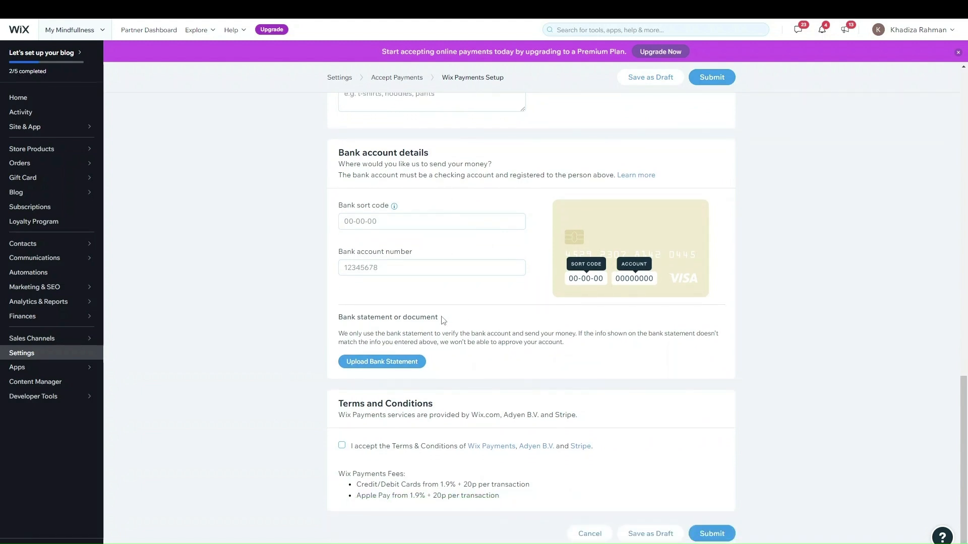
pyautogui.scroll(11, 808, 250)
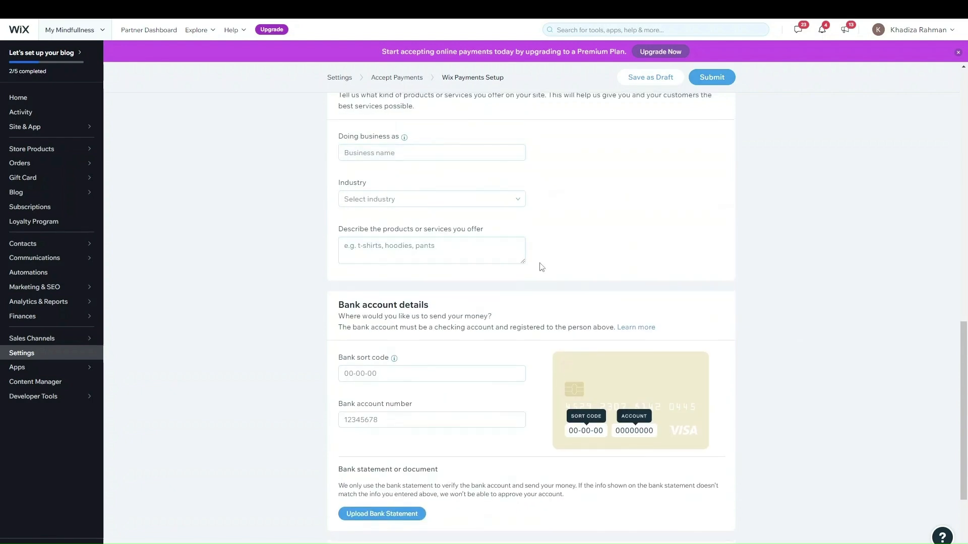
pyautogui.scroll(7, 712, 210)
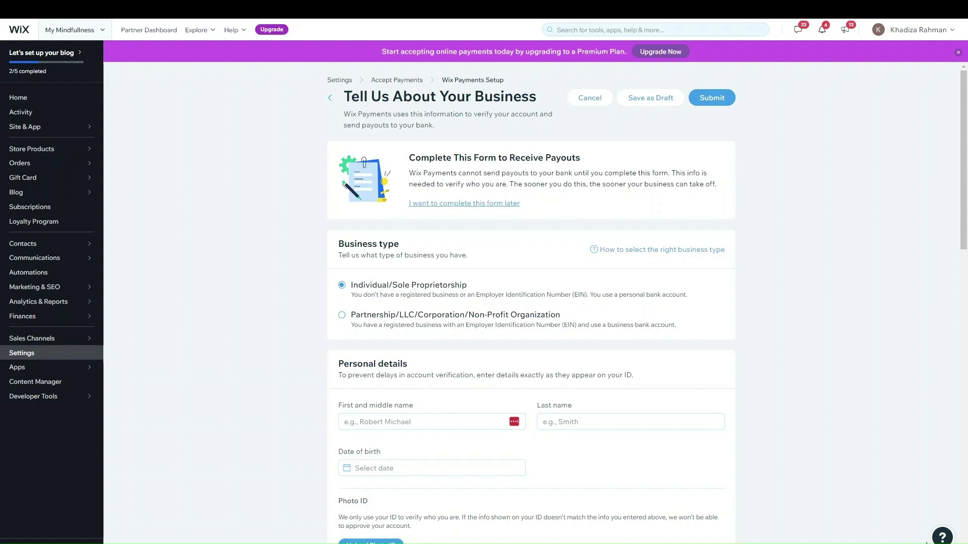
# Save the business details form as a draft and go back to Accept Payments
pyautogui.click(940, 536)
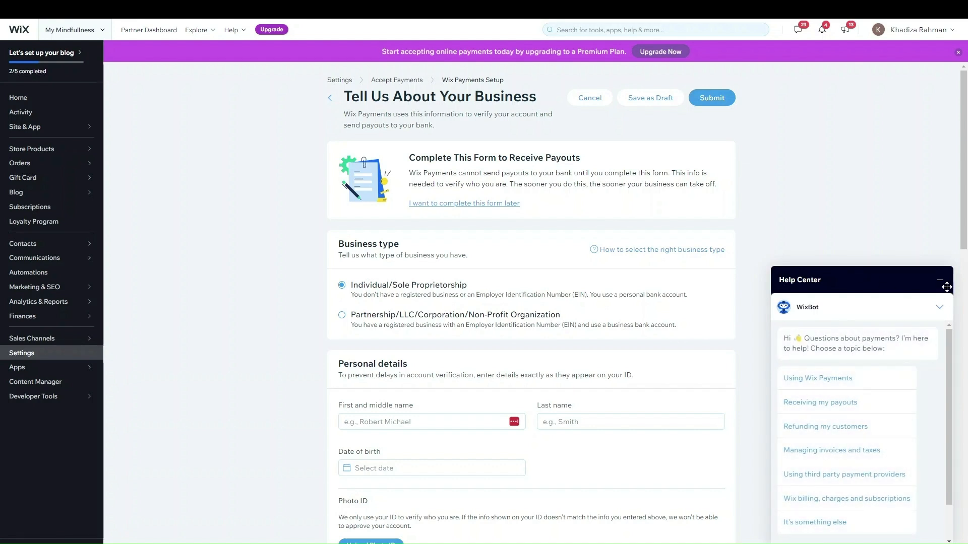
pyautogui.click(940, 280)
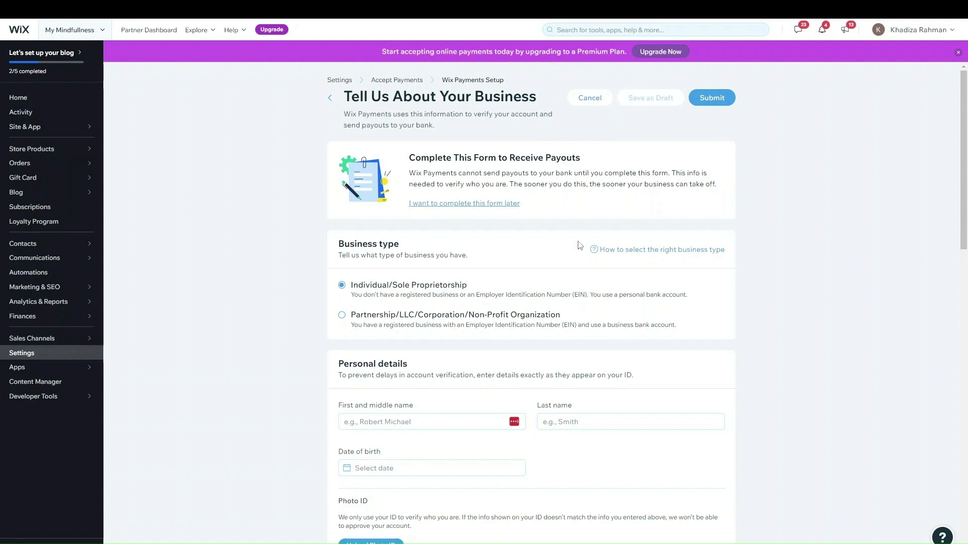
pyautogui.scroll(-7, 633, 424)
pyautogui.scroll(7, 632, 412)
pyautogui.click(650, 97)
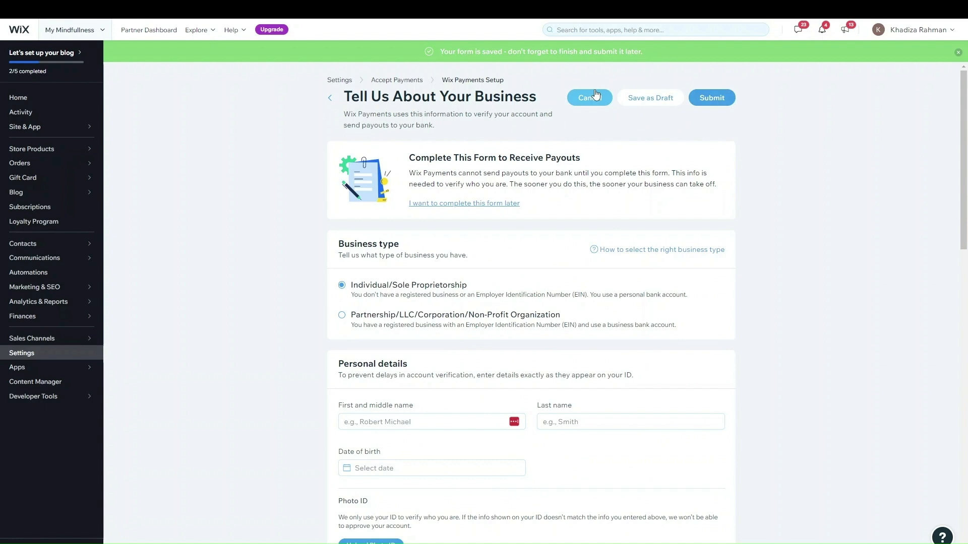
pyautogui.click(391, 81)
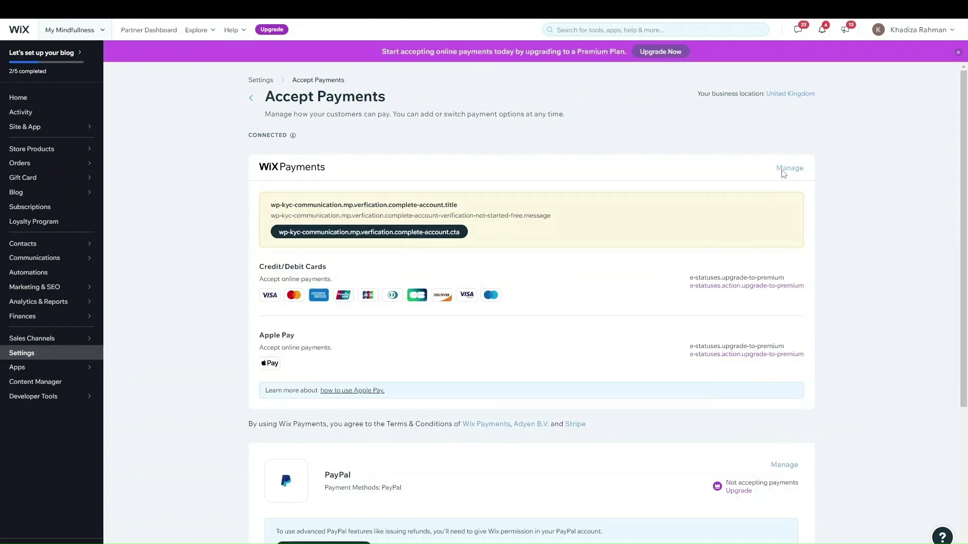
pyautogui.click(786, 170)
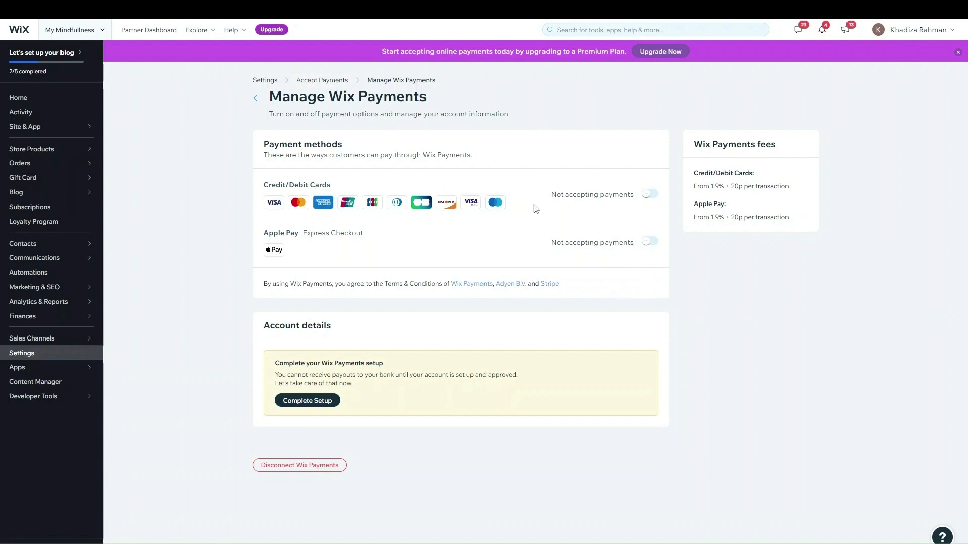
pyautogui.click(315, 80)
pyautogui.scroll(-4, 543, 286)
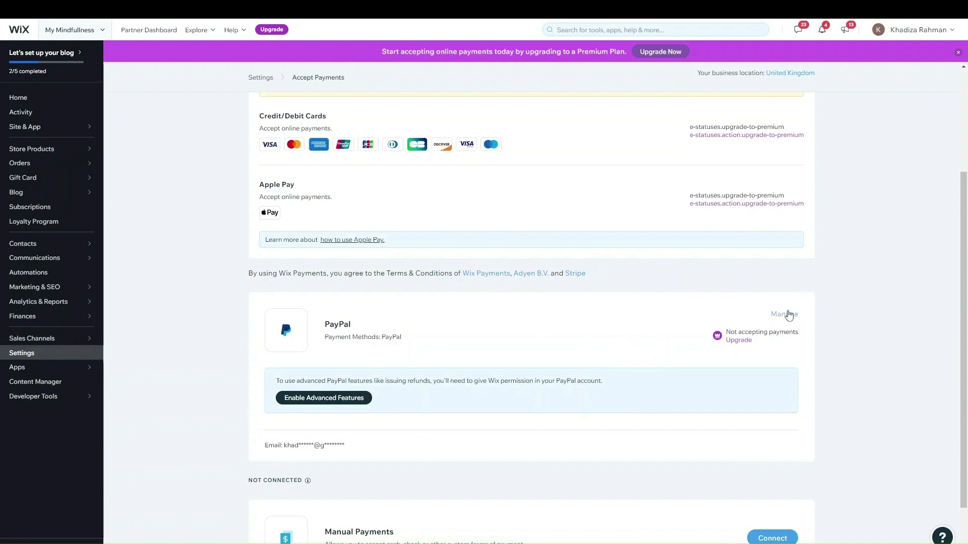
# Check PayPal's fees, noting that Wix adds none, then open the Wix Payments management page
pyautogui.click(787, 315)
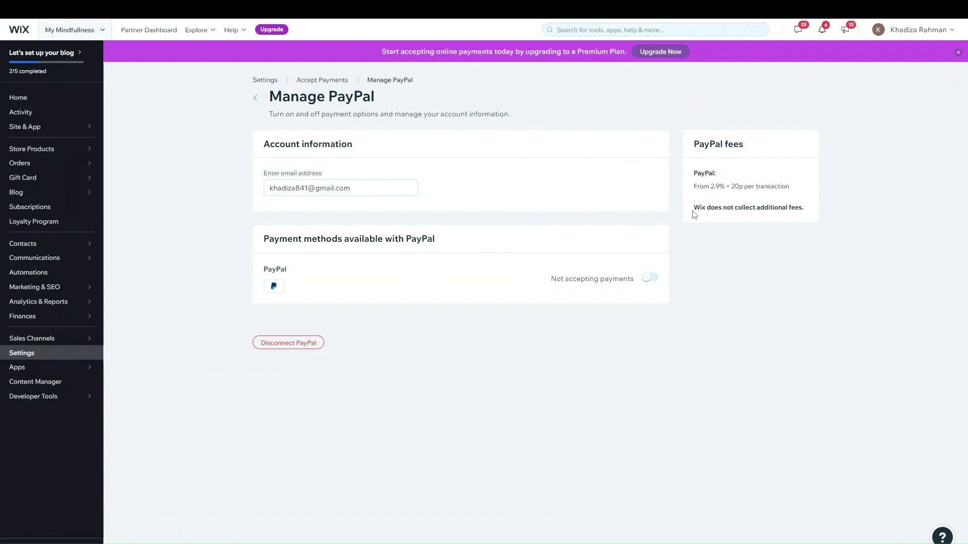
pyautogui.moveTo(693, 211); pyautogui.dragTo(808, 209)
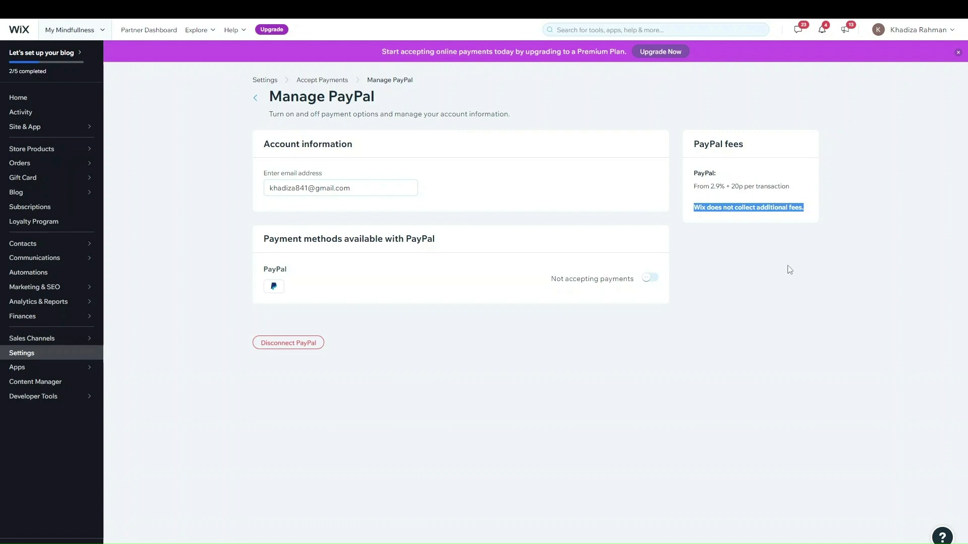
pyautogui.click(310, 79)
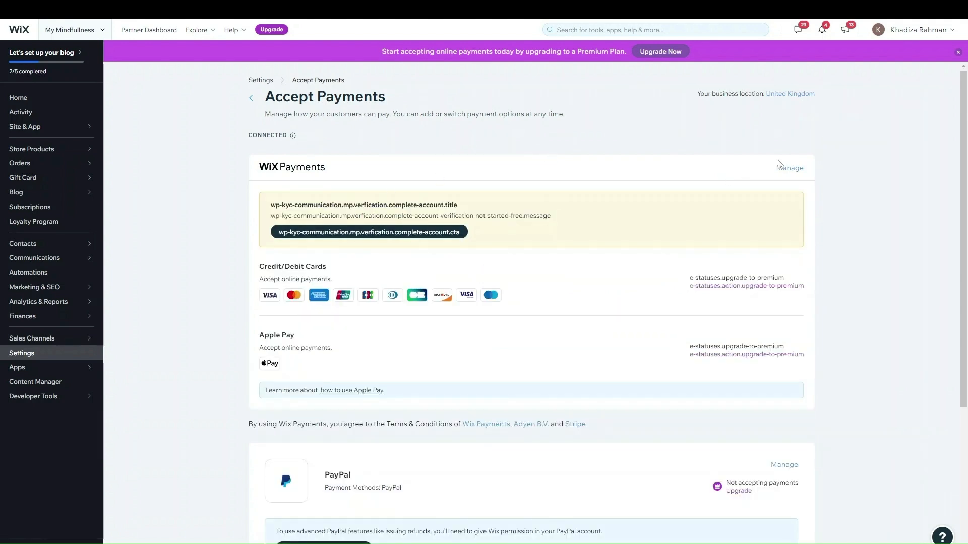
pyautogui.click(793, 172)
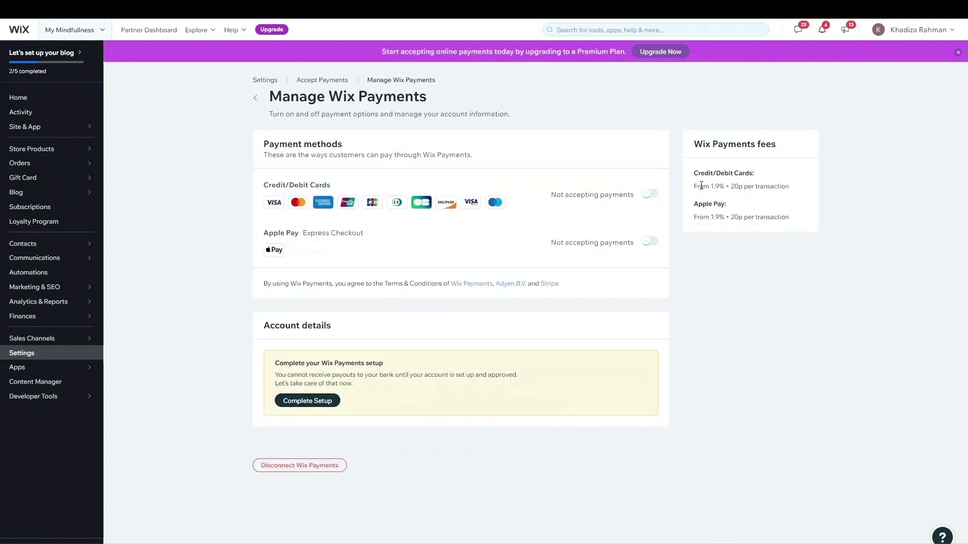
# Highlight the Wix Payments card fee rate and the 20p per-transaction charge
pyautogui.moveTo(698, 187); pyautogui.dragTo(732, 187)
pyautogui.click(735, 187)
pyautogui.moveTo(727, 188); pyautogui.dragTo(790, 188)
pyautogui.click(731, 227)
# Return to Accept Payments and scroll down to the unconnected Manual Payments option
pyautogui.click(324, 82)
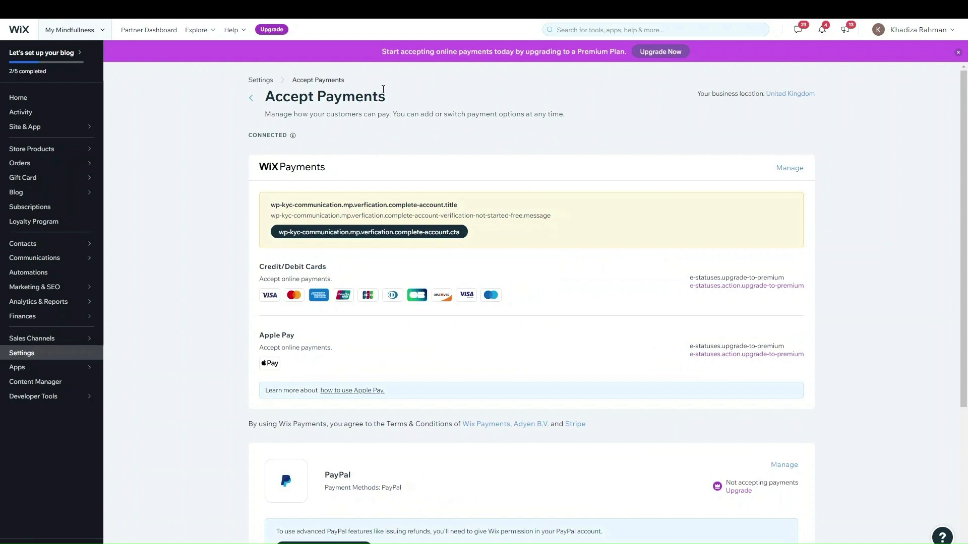
pyautogui.scroll(-2, 516, 353)
pyautogui.scroll(-1, 513, 356)
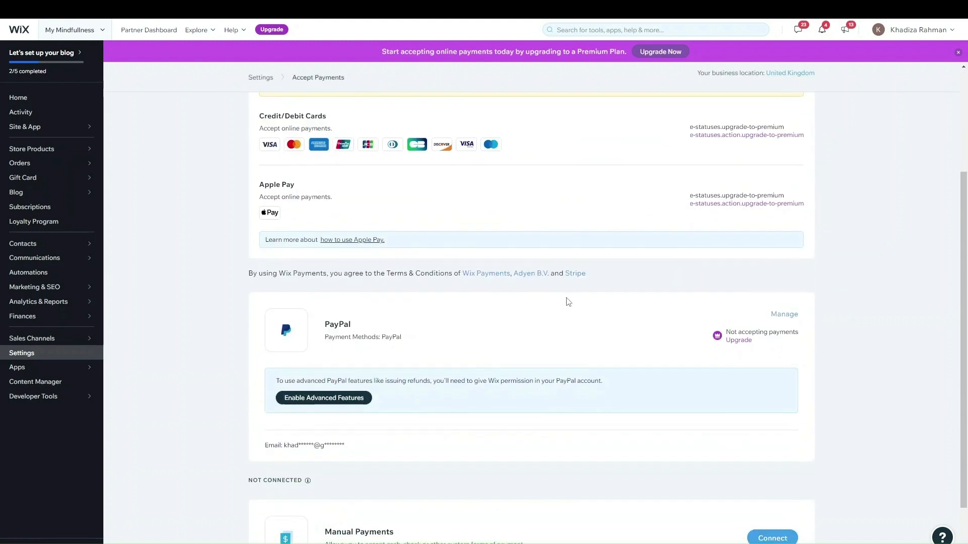
pyautogui.scroll(3, 478, 220)
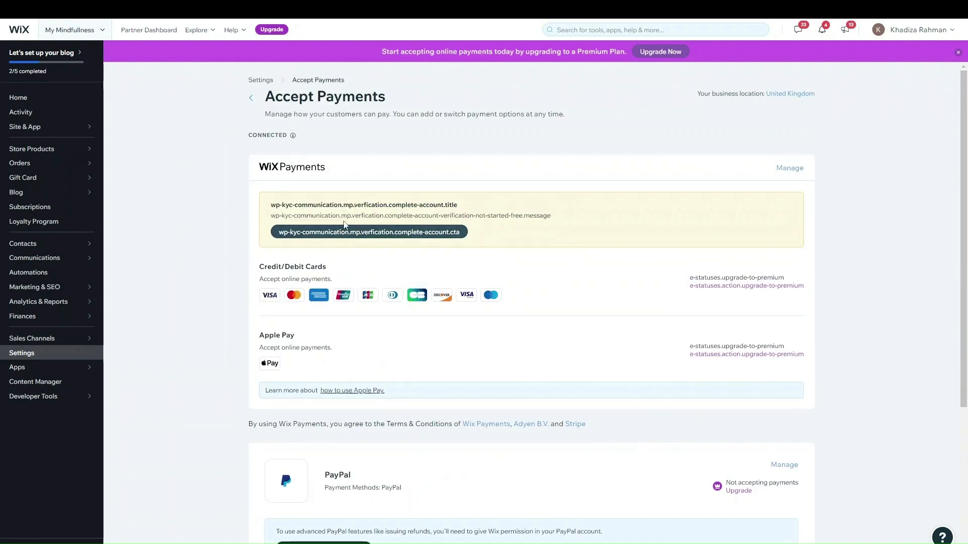
pyautogui.scroll(-1, 679, 297)
pyautogui.scroll(-2, 683, 281)
pyautogui.scroll(1, 683, 281)
pyautogui.scroll(-1, 696, 272)
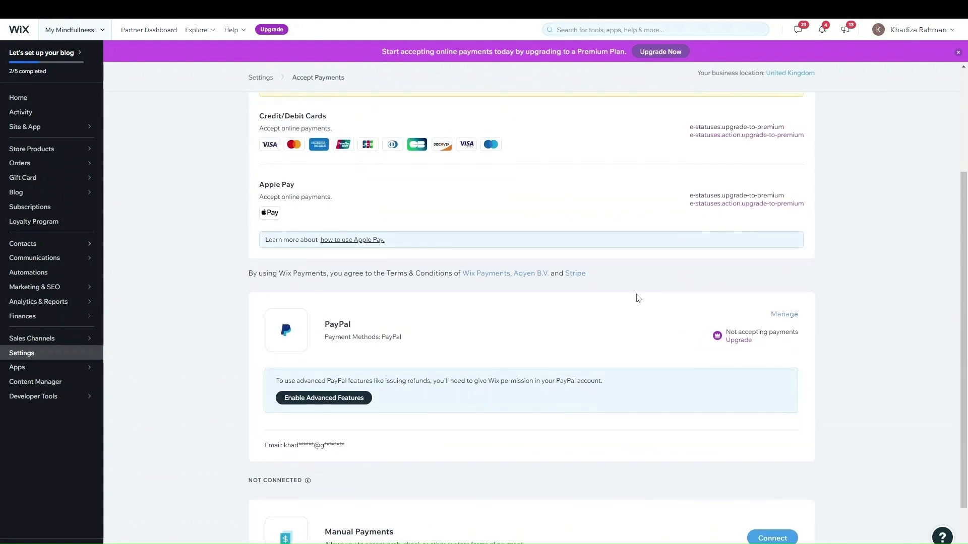
pyautogui.scroll(-1, 628, 290)
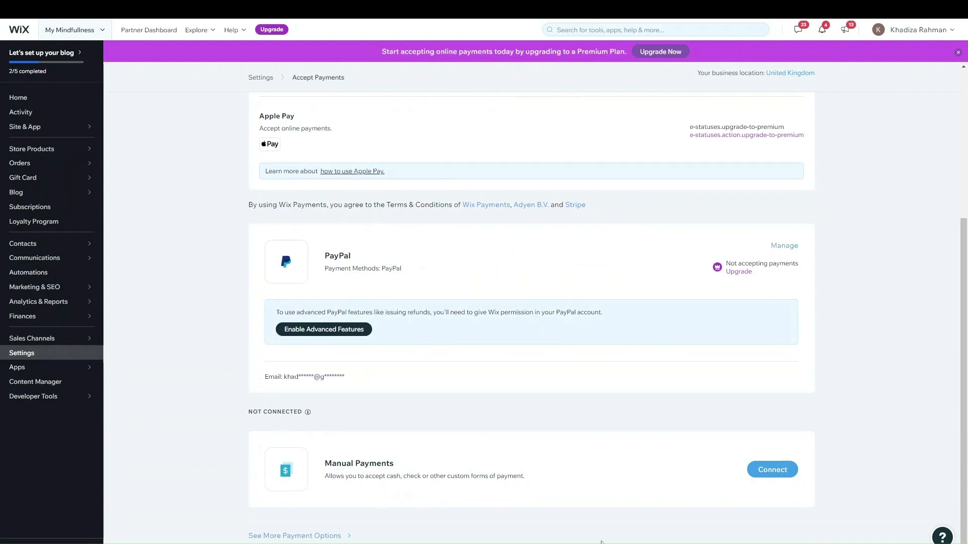
pyautogui.click(791, 469)
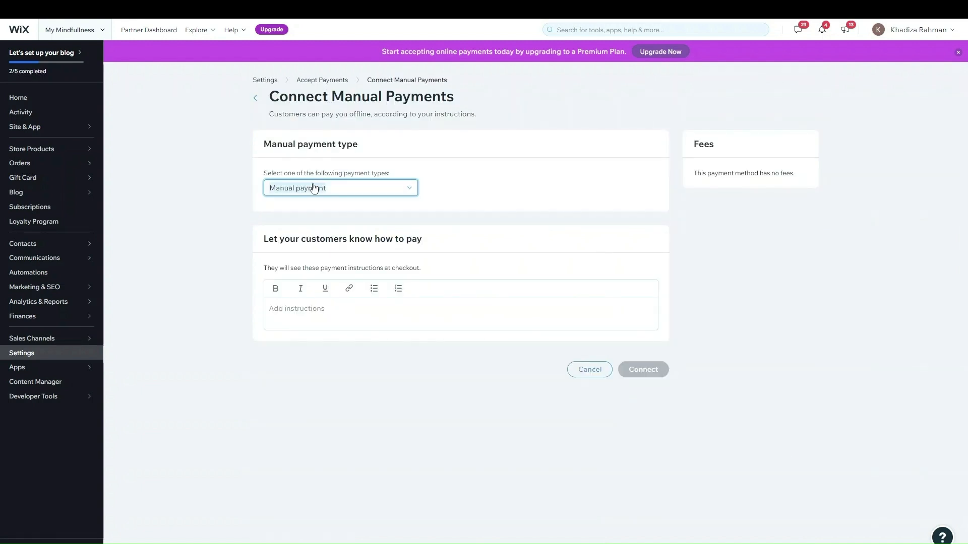
pyautogui.click(360, 191)
pyautogui.click(341, 224)
pyautogui.click(342, 190)
pyautogui.click(336, 236)
pyautogui.click(353, 193)
pyautogui.click(339, 252)
pyautogui.click(335, 316)
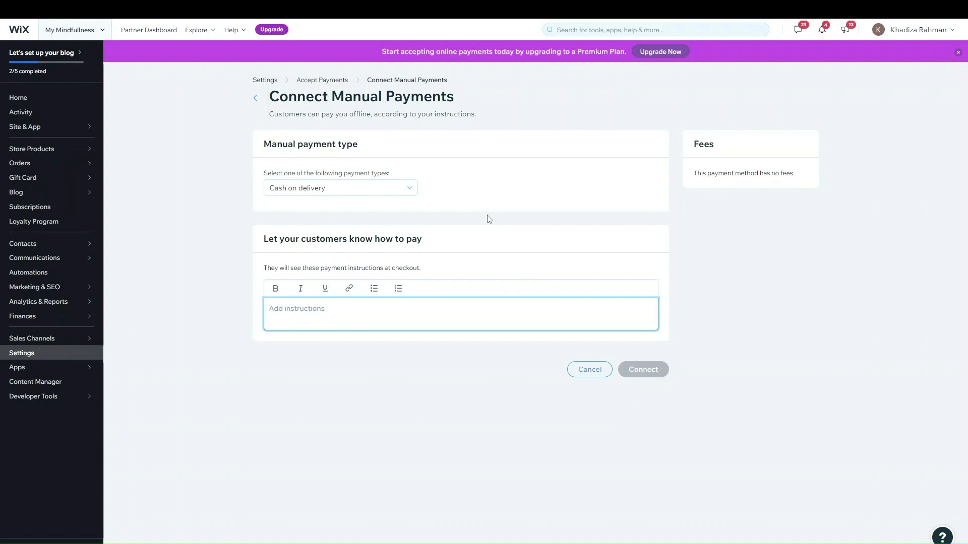
pyautogui.click(386, 208)
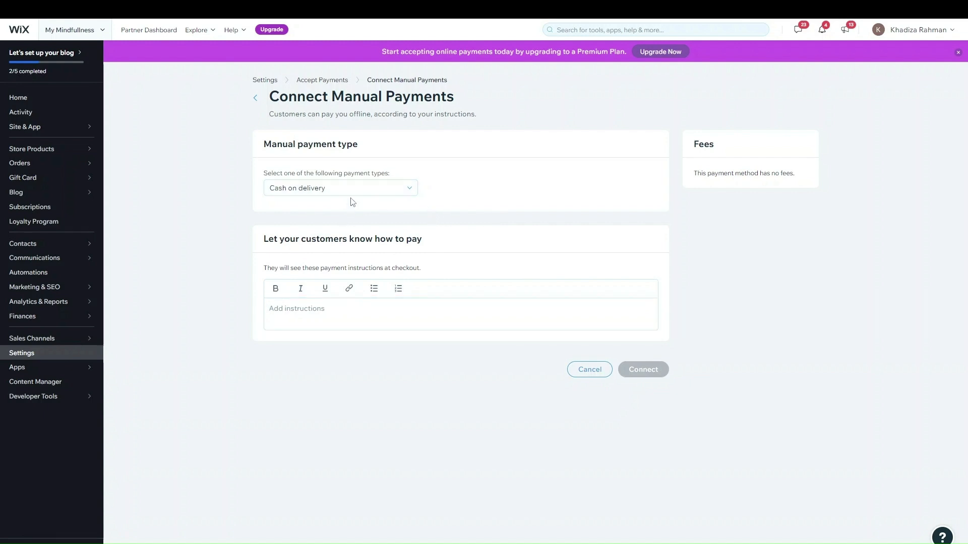
pyautogui.click(335, 189)
pyautogui.click(355, 222)
pyautogui.click(337, 307)
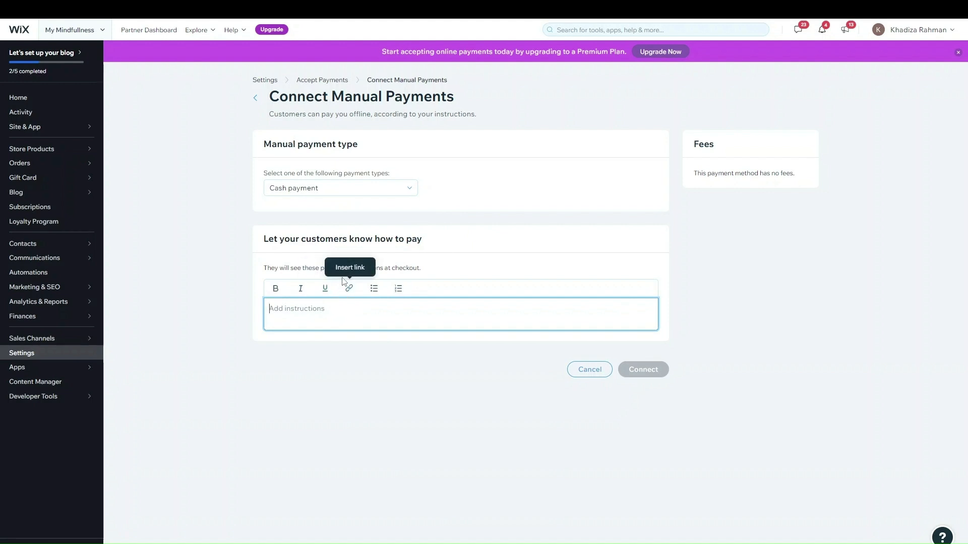
pyautogui.click(330, 189)
pyautogui.click(322, 236)
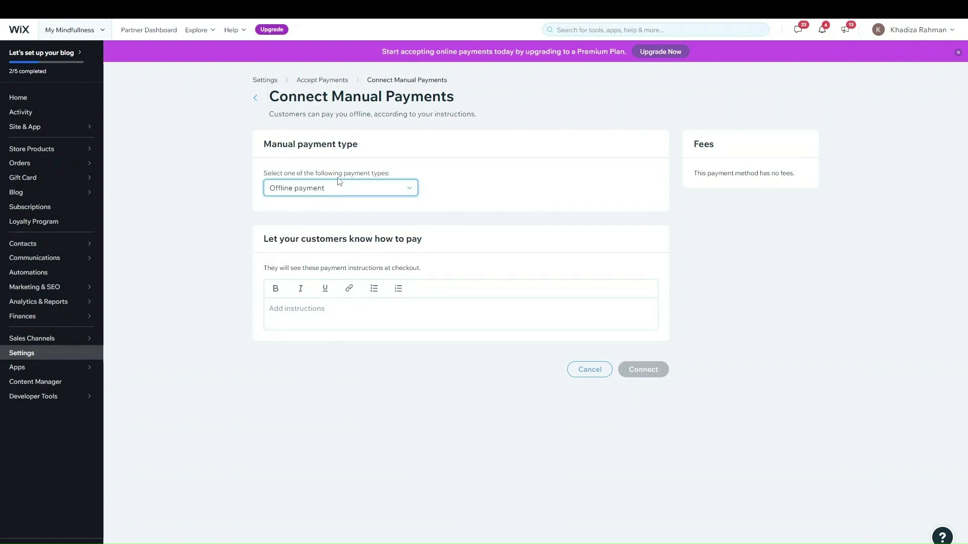
pyautogui.click(370, 315)
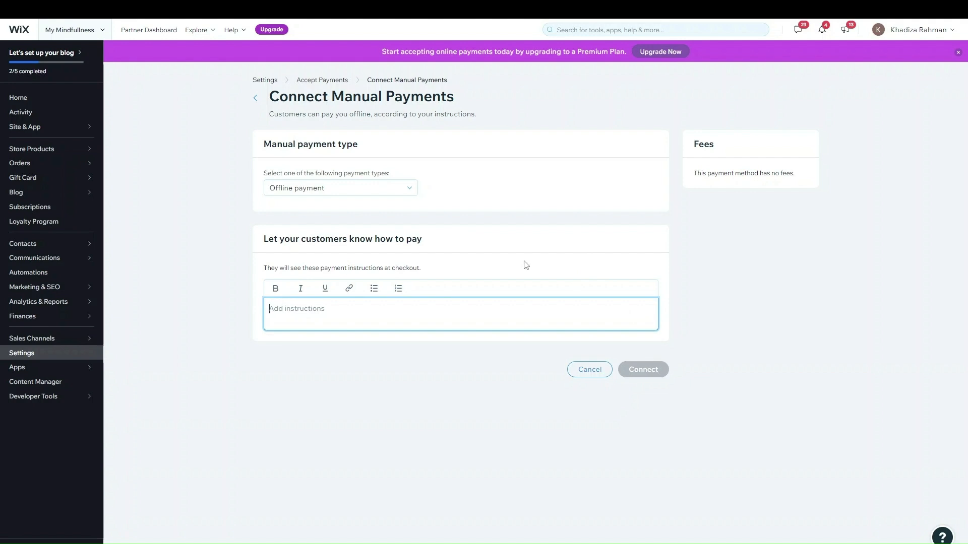
pyautogui.click(327, 190)
pyautogui.click(339, 191)
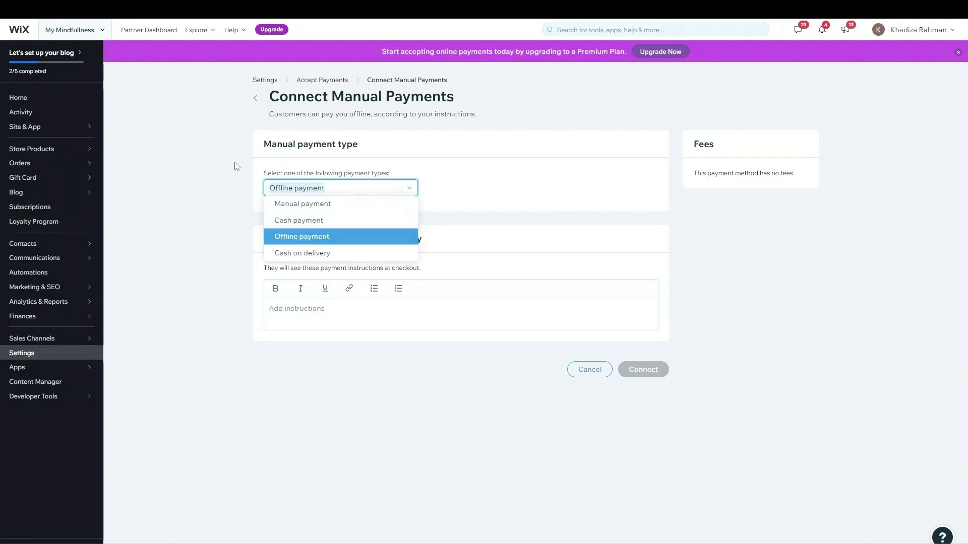
pyautogui.click(584, 371)
pyautogui.click(578, 314)
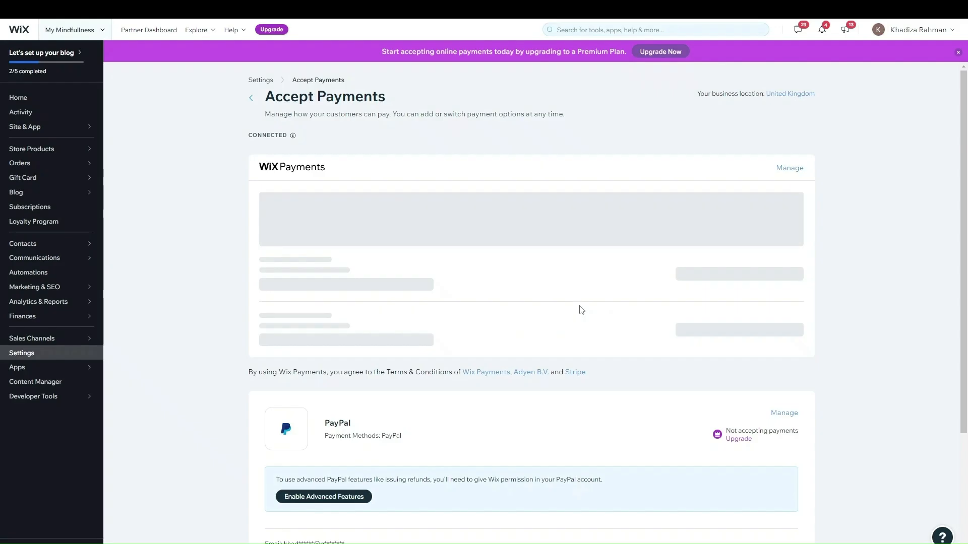
# Open More Payment Options and browse the list of other payment providers
pyautogui.scroll(-4, 431, 474)
pyautogui.scroll(-1, 431, 474)
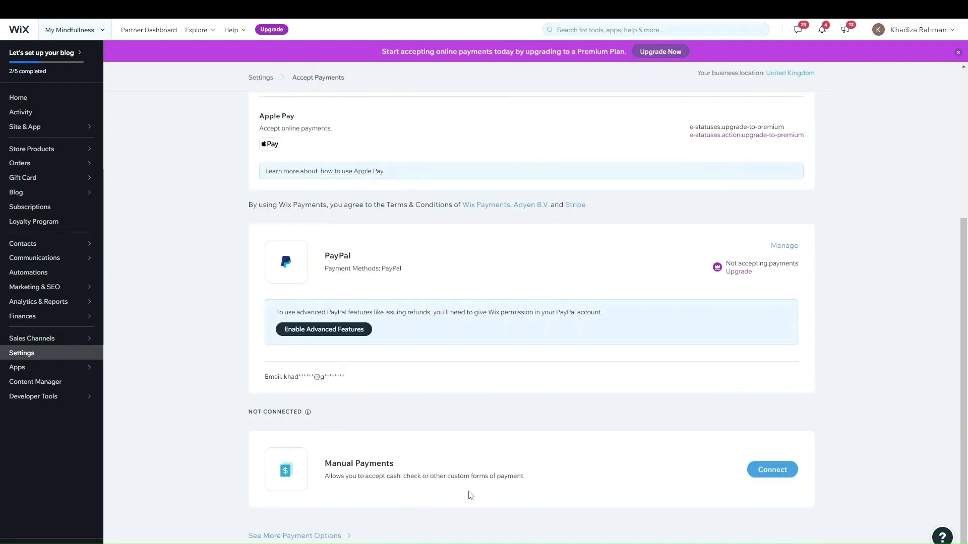
pyautogui.click(325, 533)
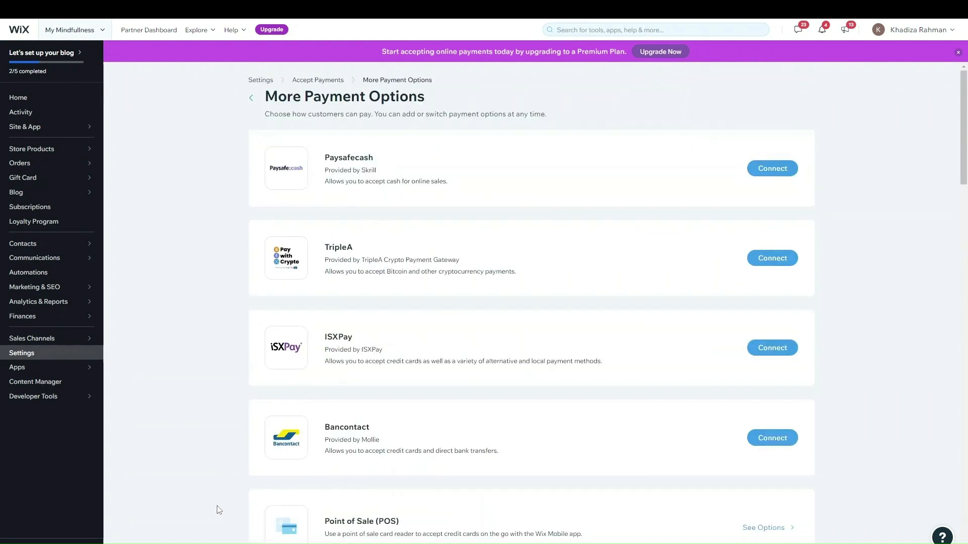
pyautogui.scroll(-15, 374, 265)
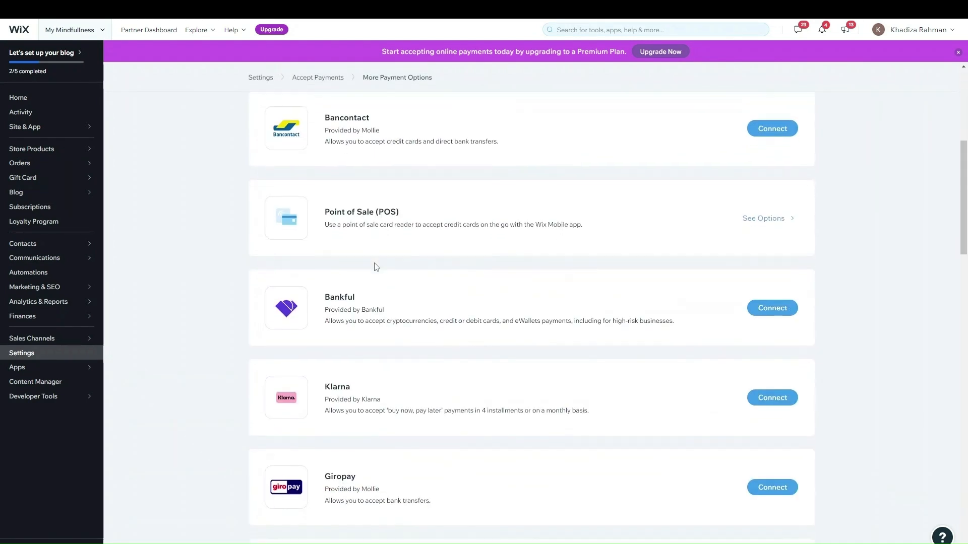
pyautogui.scroll(-14, 375, 266)
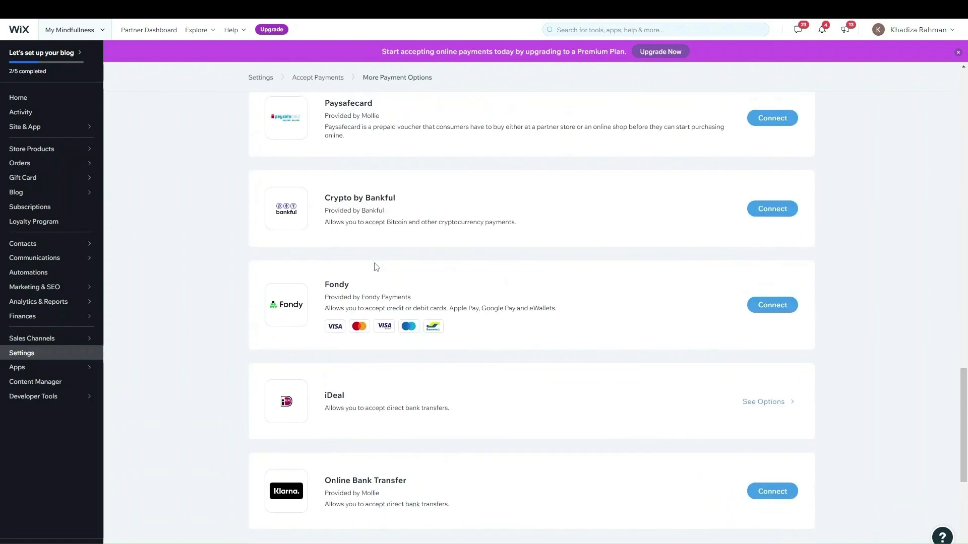
pyautogui.scroll(15, 582, 324)
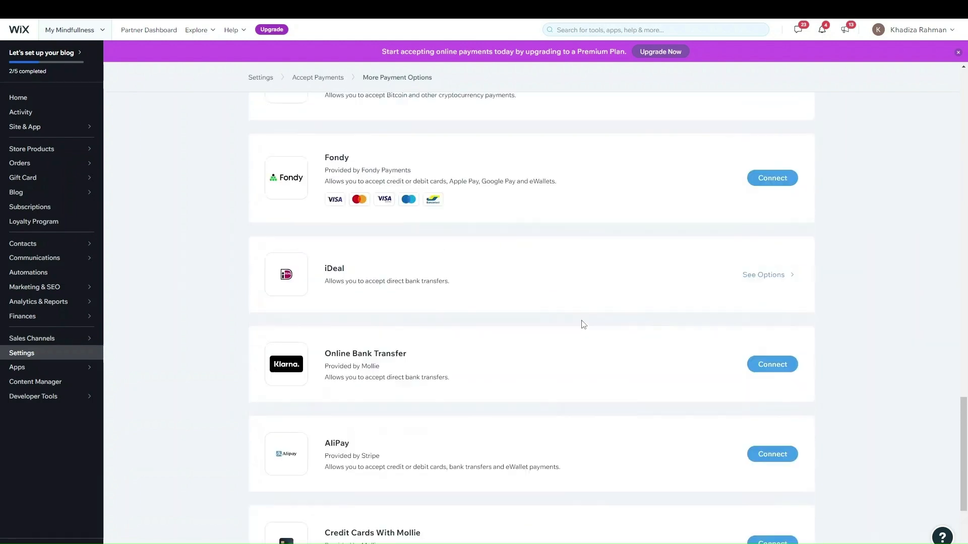
pyautogui.scroll(8, 582, 324)
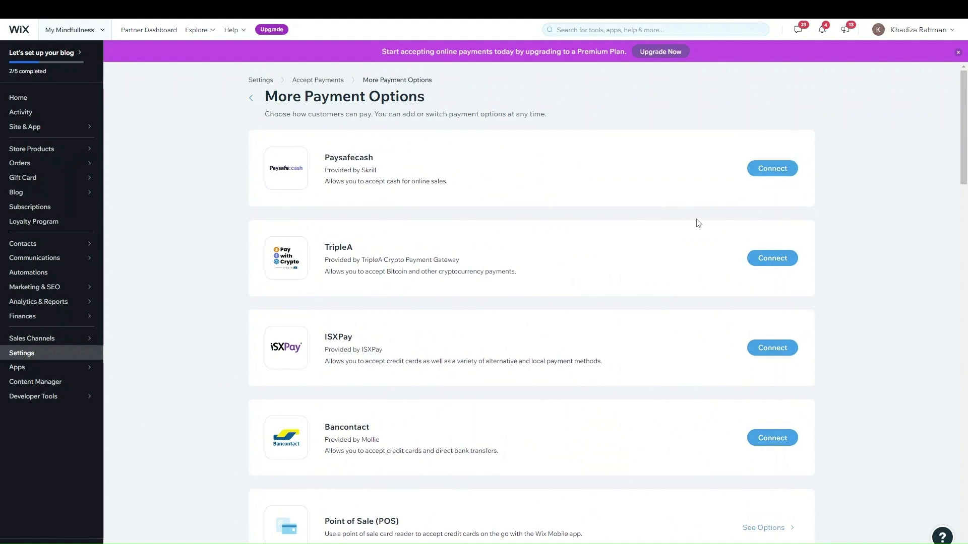
# Go back through Accept Payments to the main Settings overview
pyautogui.click(303, 79)
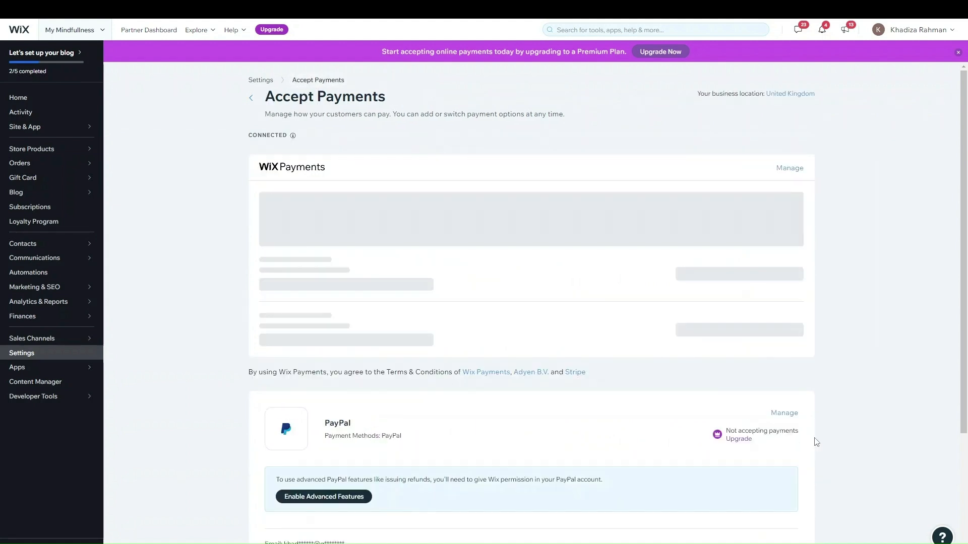
pyautogui.scroll(-4, 608, 533)
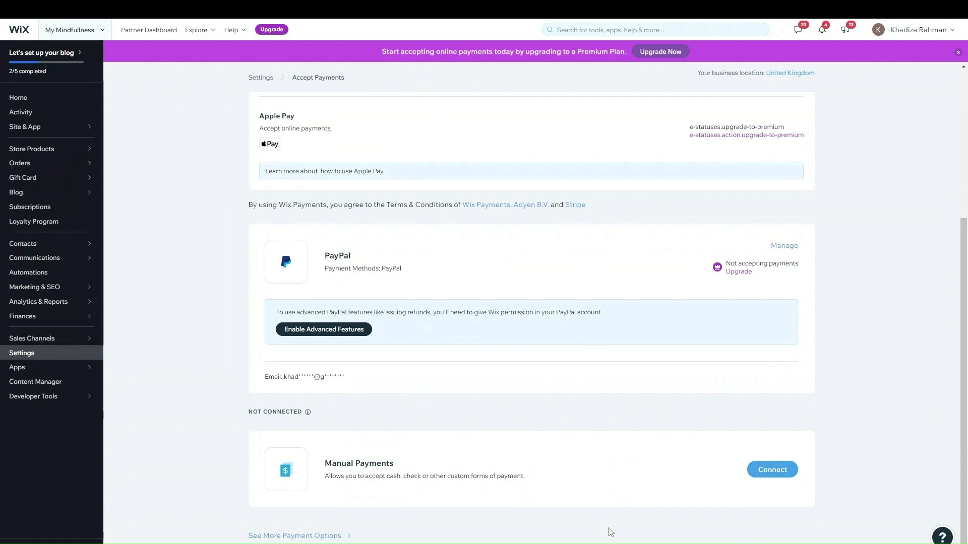
pyautogui.scroll(4, 442, 509)
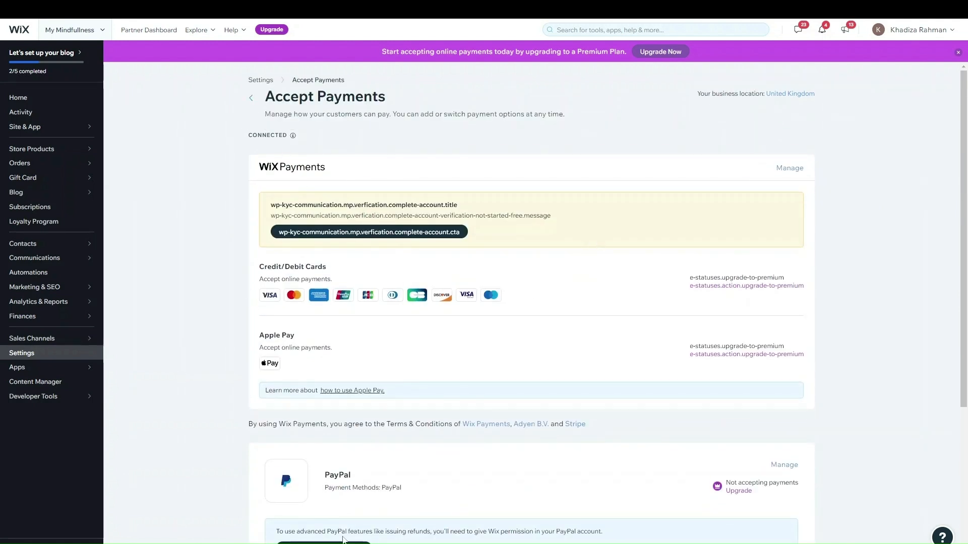
pyautogui.click(250, 101)
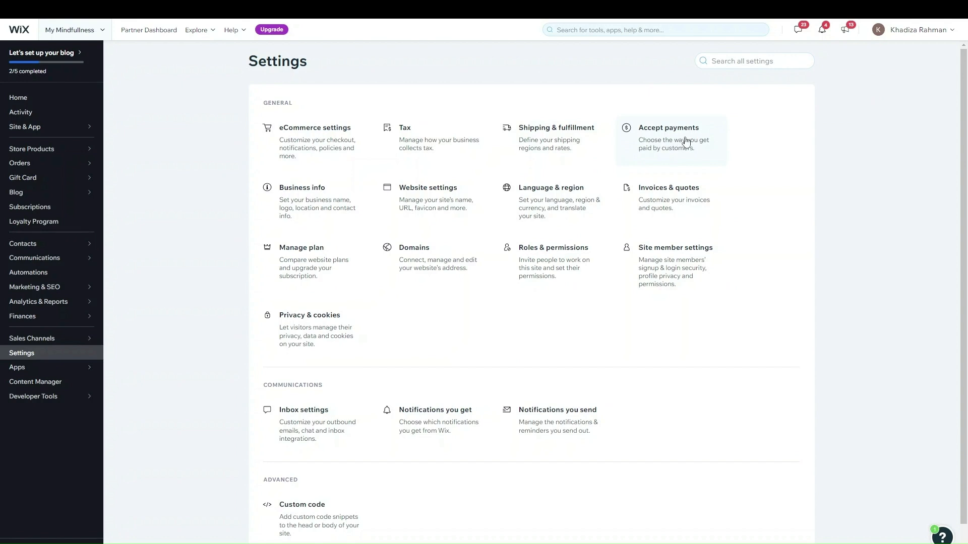
# In Shipping & fulfillment settings, edit the Domestic shipping region
pyautogui.click(559, 152)
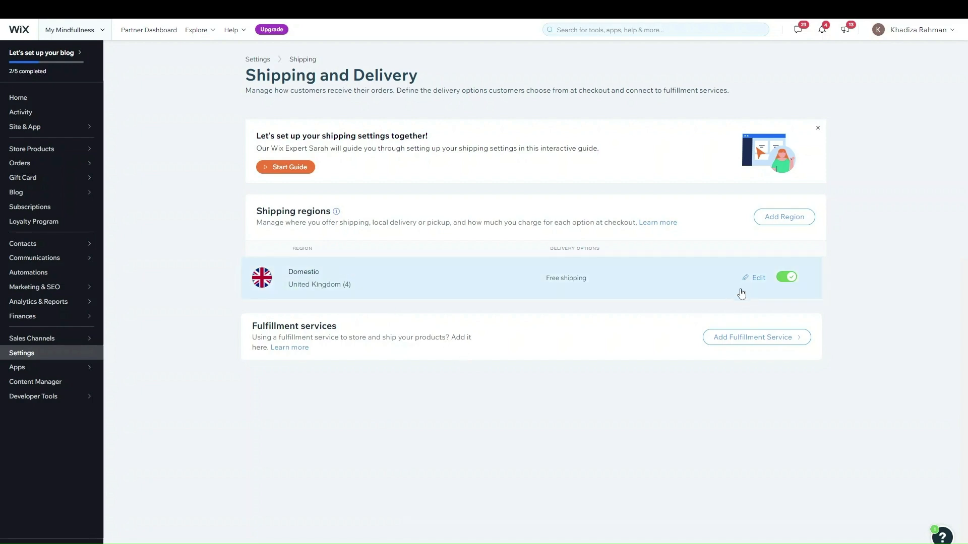
pyautogui.click(758, 278)
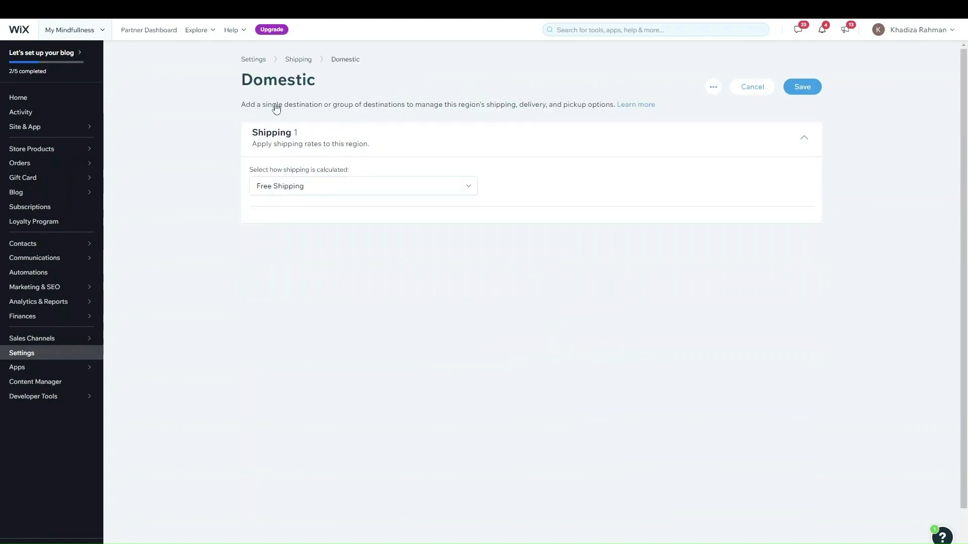
# Retitle the Domestic region 'Mainland UK Shipping' and confirm England, Scotland and Wales as its regions
pyautogui.click(297, 85)
pyautogui.doubleClick(298, 84)
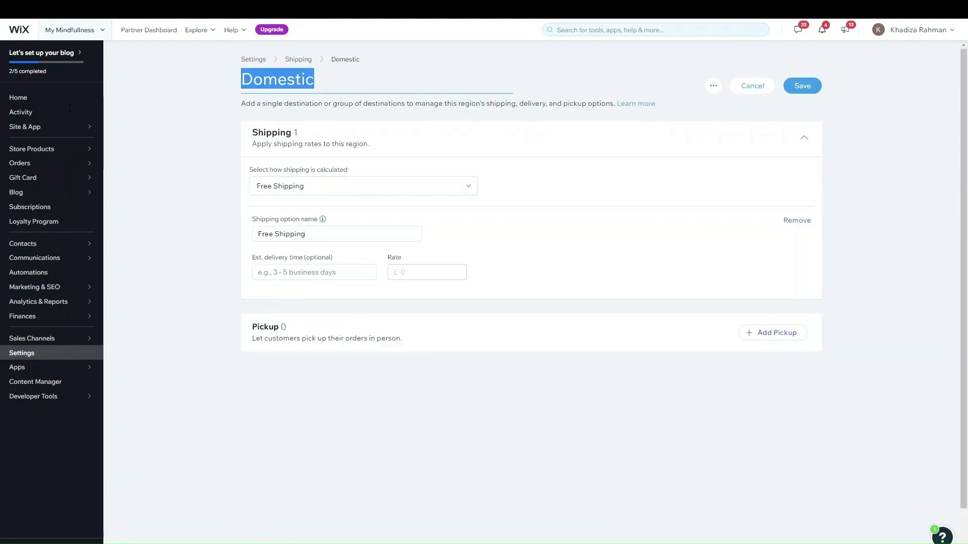
pyautogui.write('Mai')
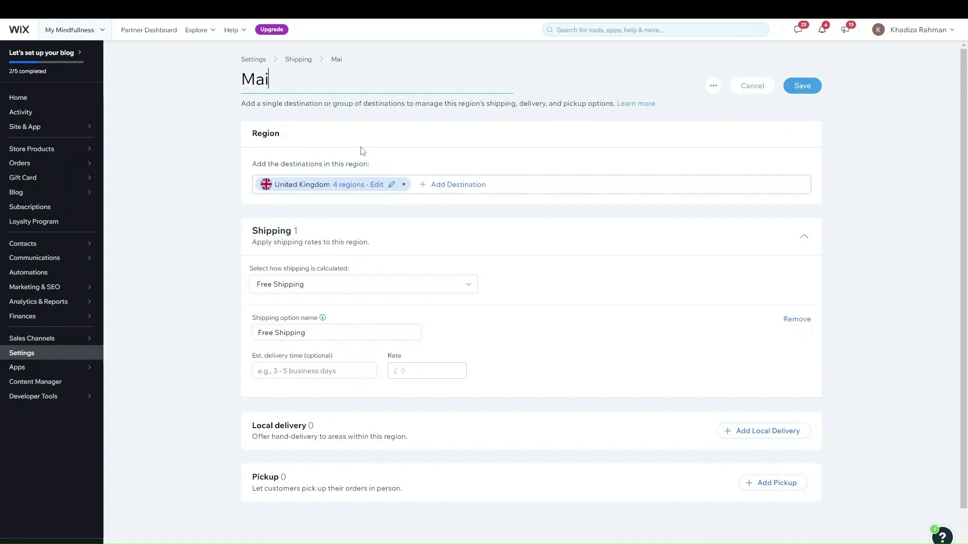
pyautogui.write('nland Uk')
pyautogui.press('BackSpace')
pyautogui.write('K')
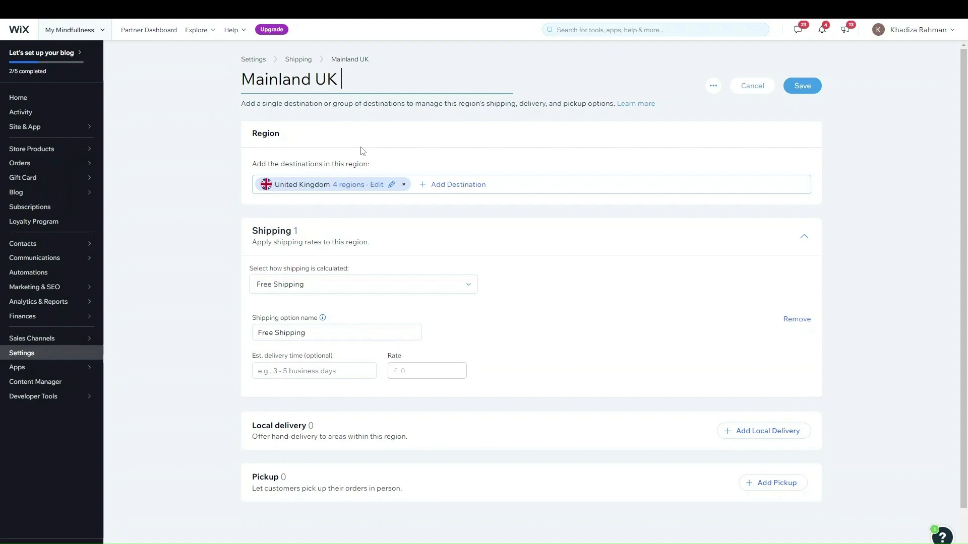
pyautogui.write(' Shipping')
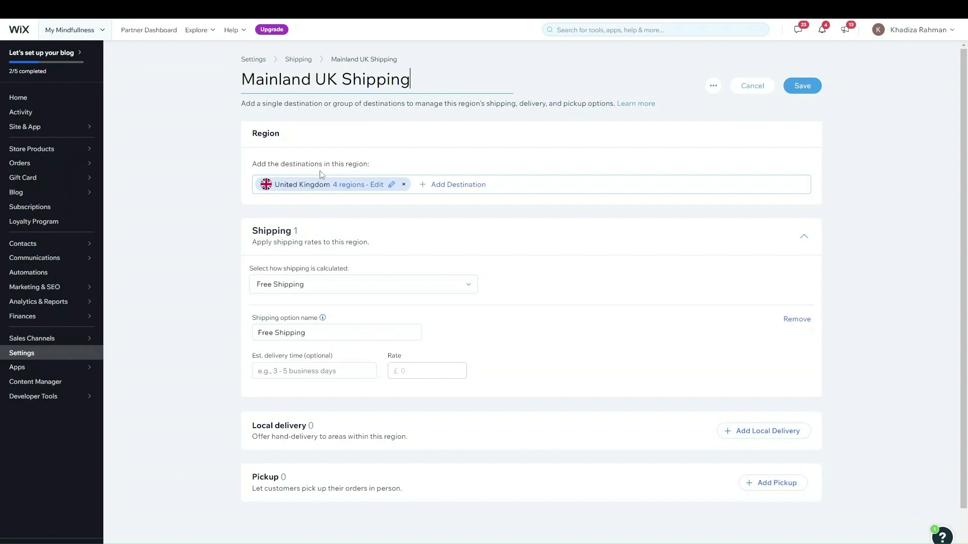
pyautogui.click(382, 186)
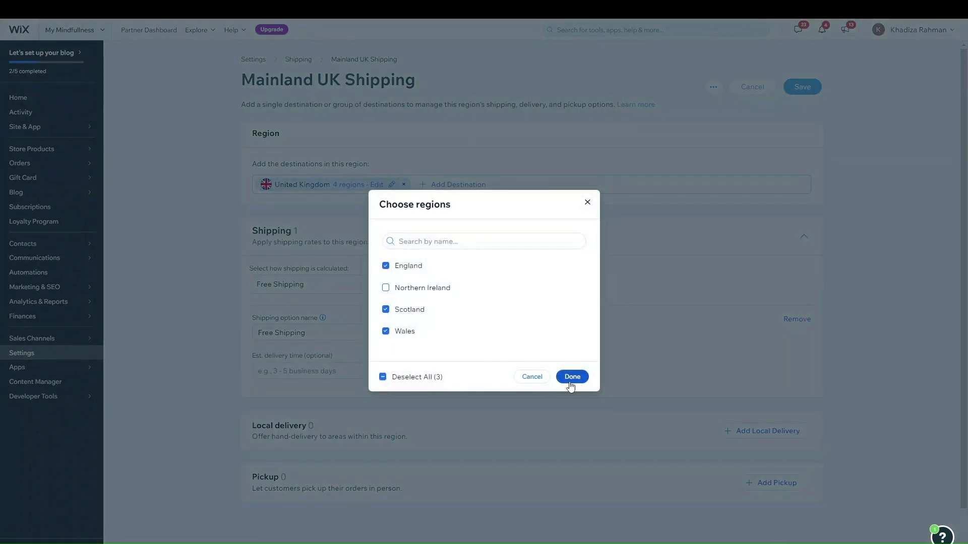
pyautogui.click(571, 378)
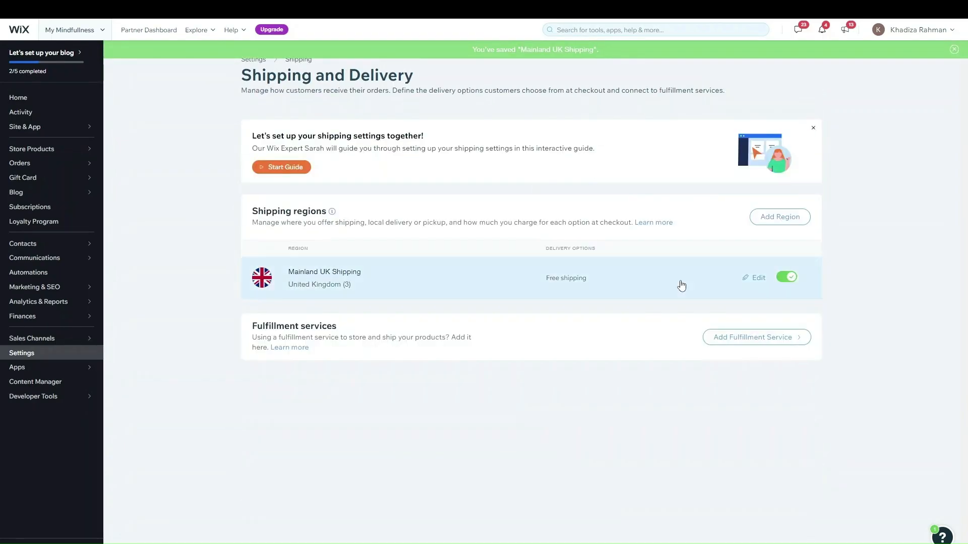
# Create a new region with United Kingdom limited to Northern Ireland, plus Ireland, as destinations
pyautogui.click(760, 222)
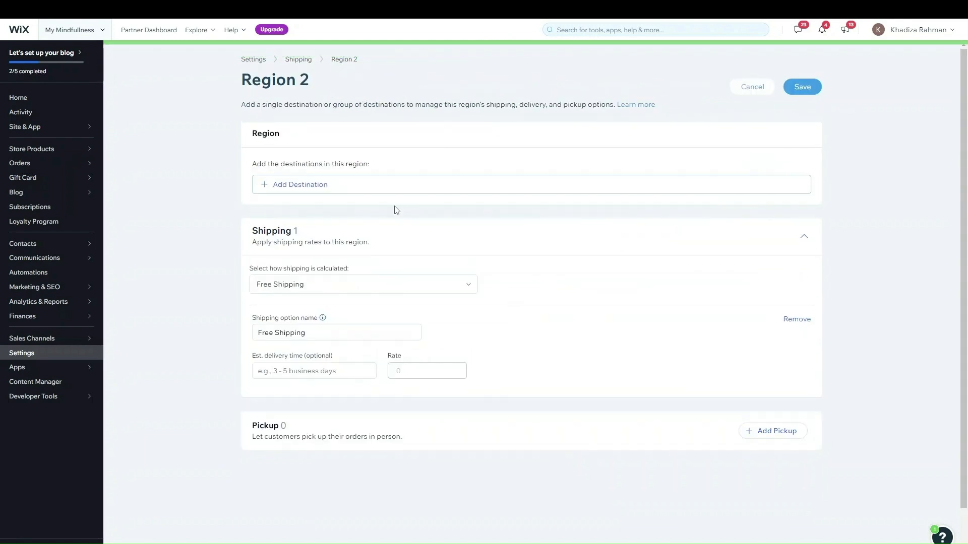
pyautogui.click(298, 78)
pyautogui.write('Northern Ir')
pyautogui.write('e;')
pyautogui.write('la')
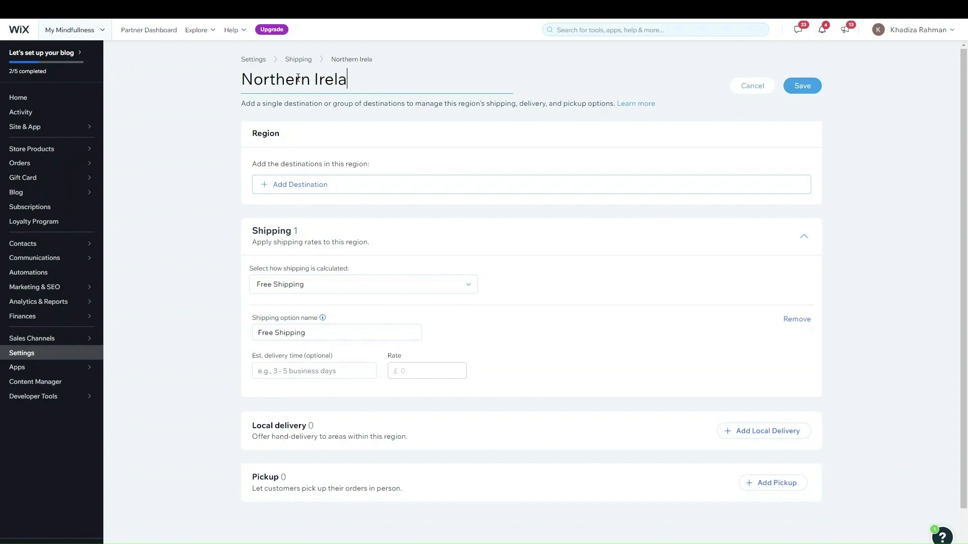
pyautogui.write('nd Shipping')
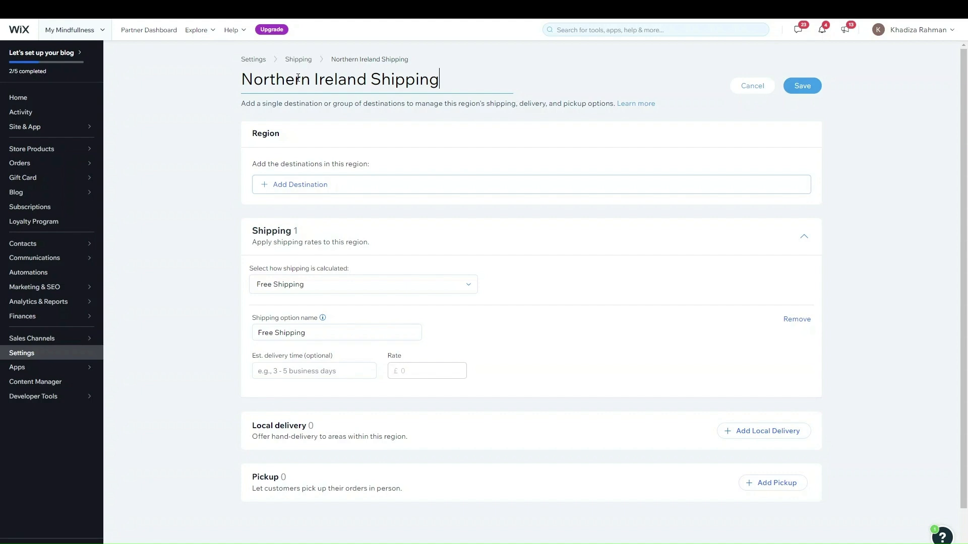
pyautogui.click(320, 187)
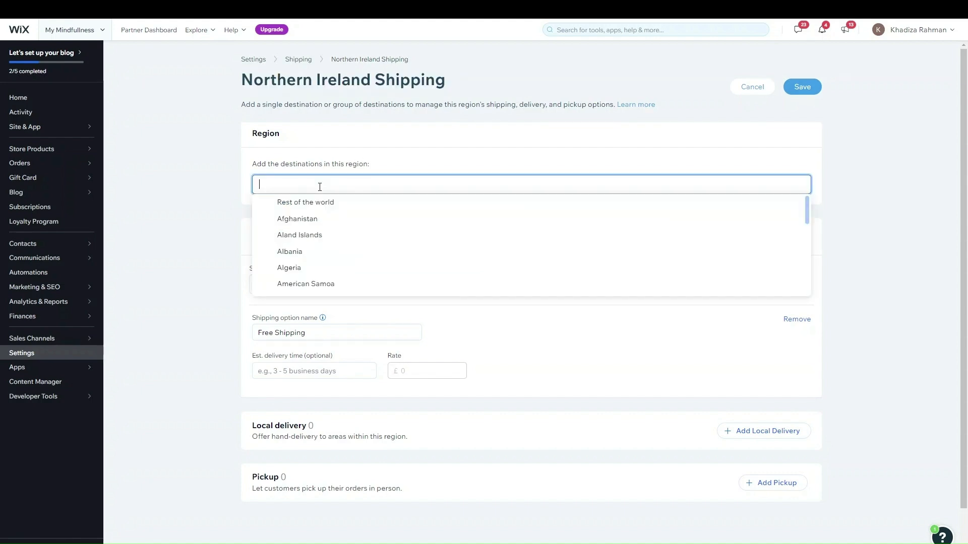
pyautogui.write('united')
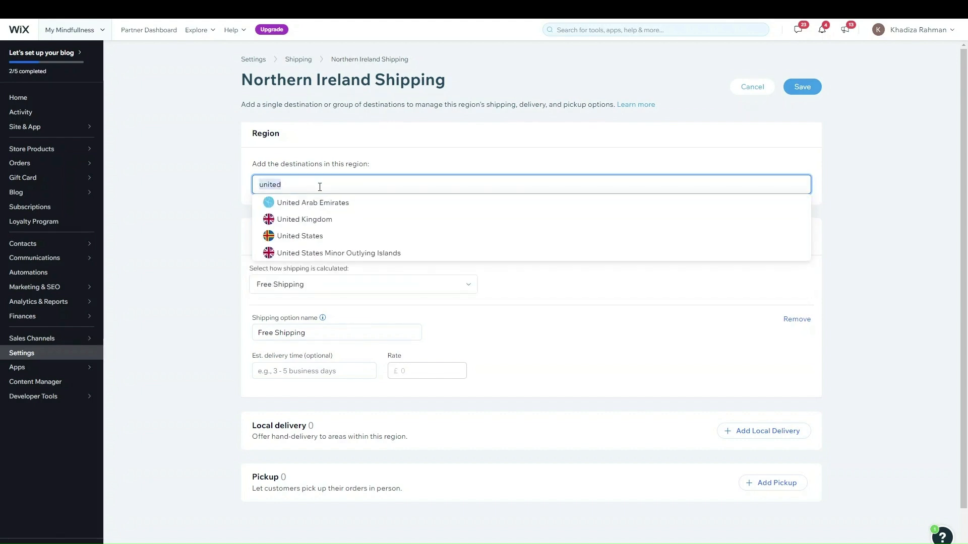
pyautogui.click(323, 217)
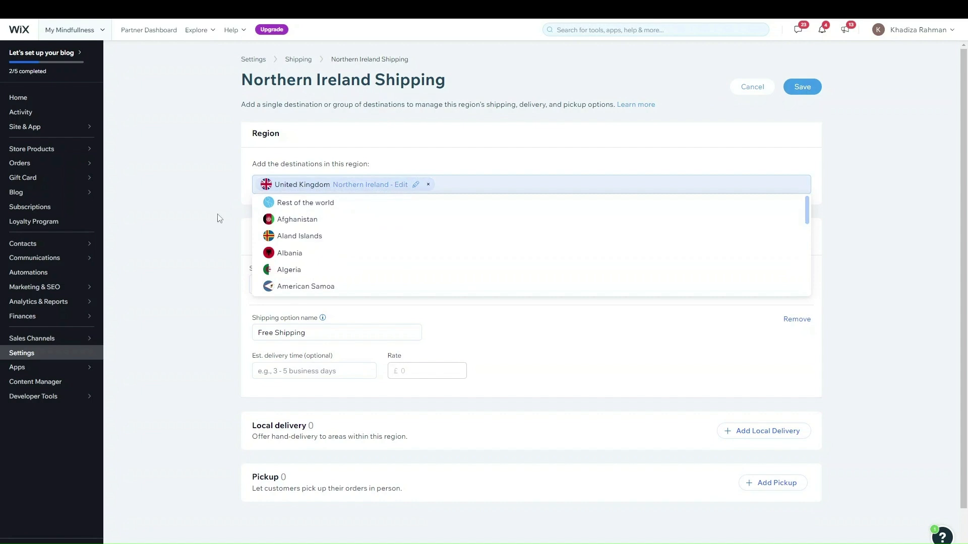
pyautogui.click(397, 185)
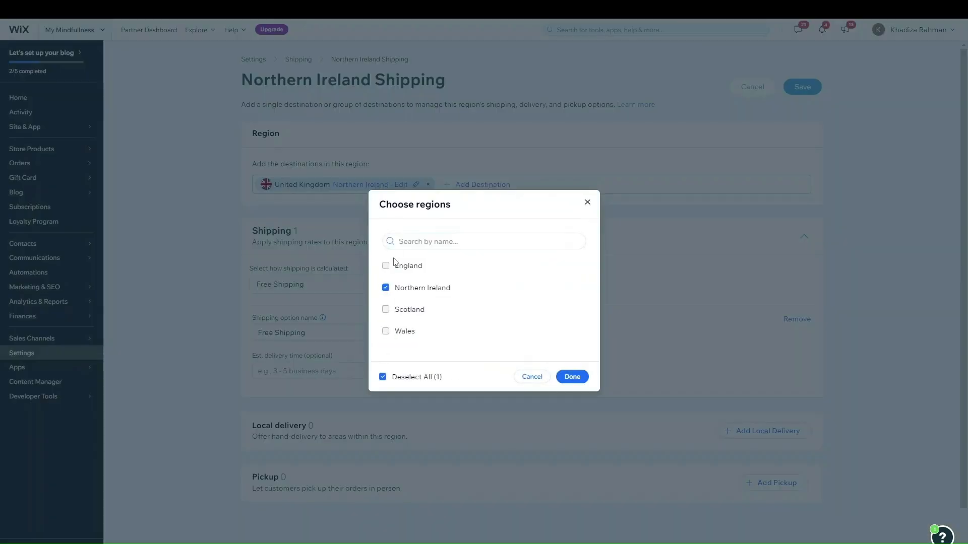
pyautogui.click(582, 376)
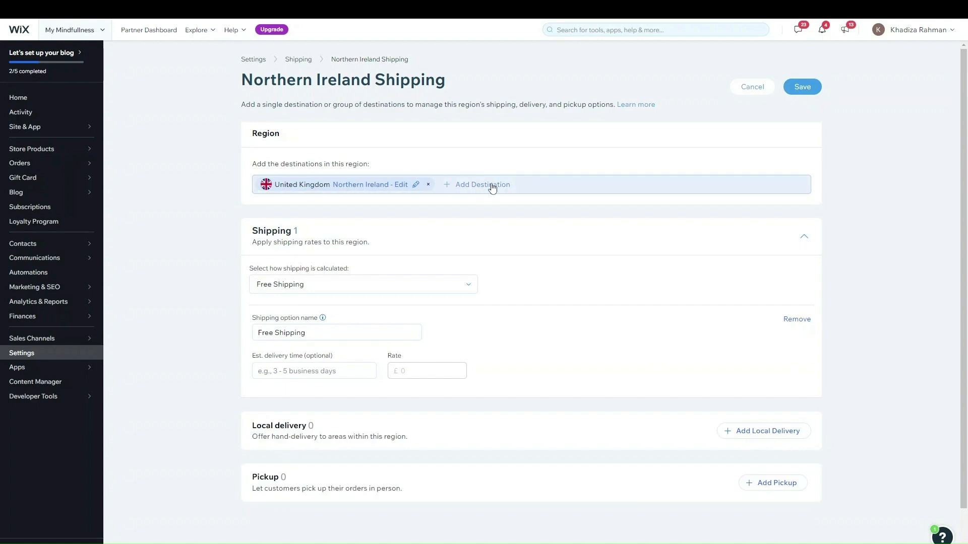
pyautogui.click(424, 188)
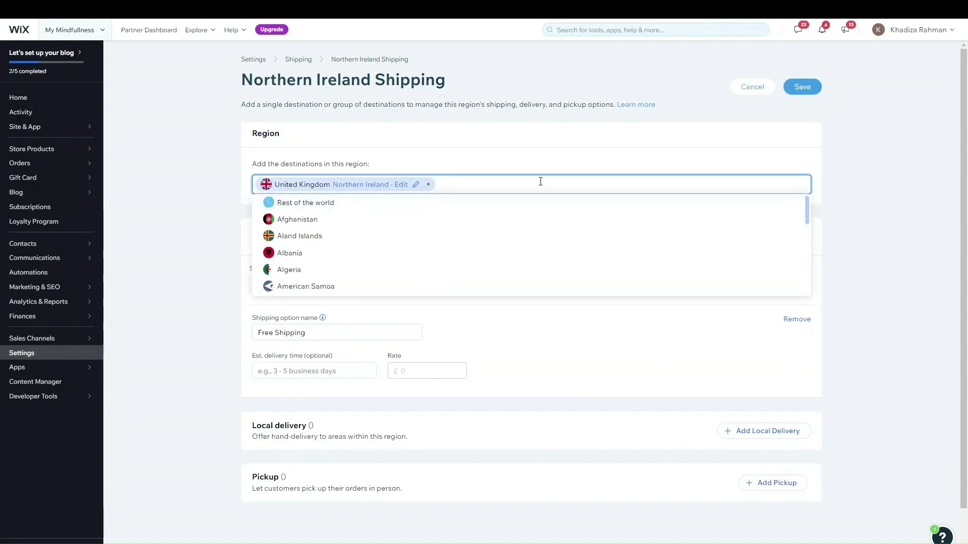
pyautogui.write('irel')
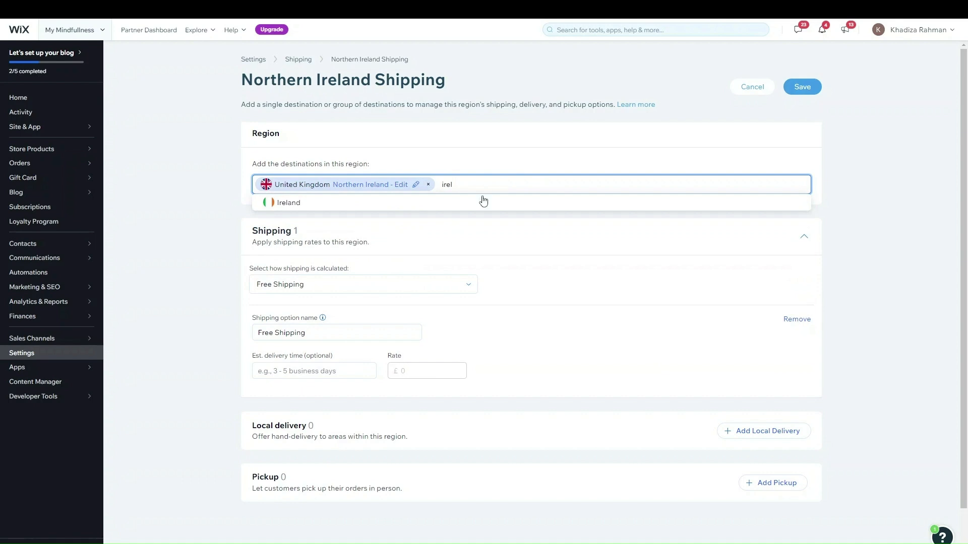
pyautogui.press('BackSpace')
pyautogui.press('BackSpace')
pyautogui.press('BackSpace')
pyautogui.press('BackSpace')
# Retitle the region 'Northern Ireland/ROI Shipping' and save it
pyautogui.click(323, 81)
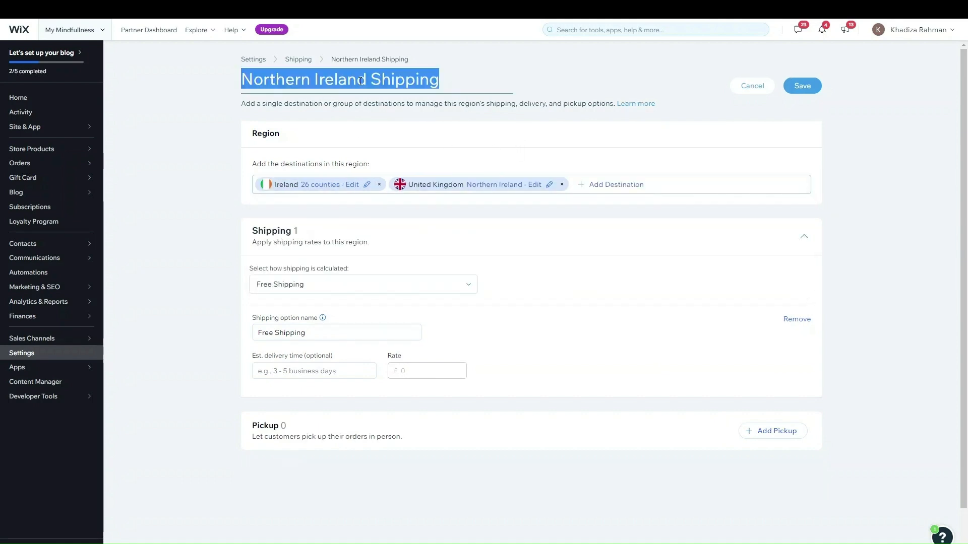
pyautogui.click(386, 85)
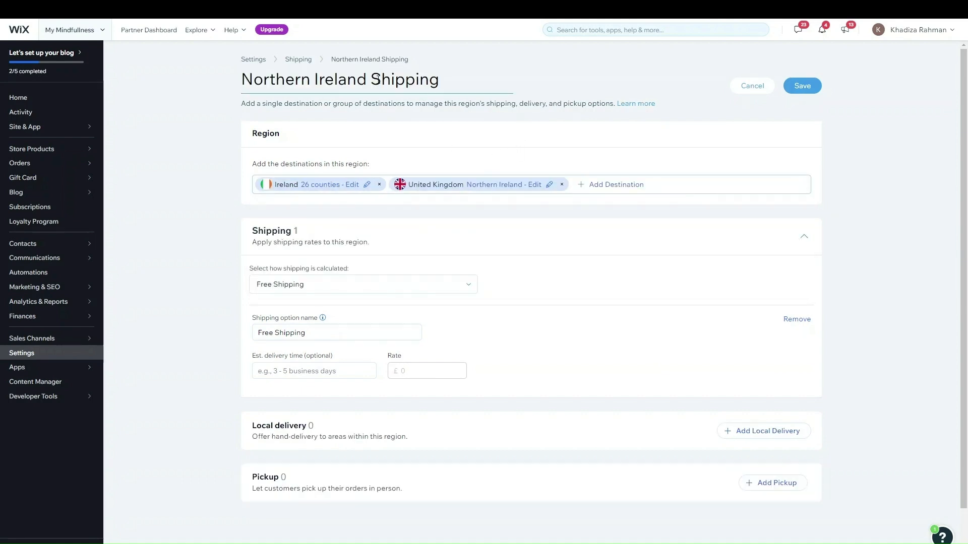
pyautogui.press('BackSpace')
pyautogui.write('/')
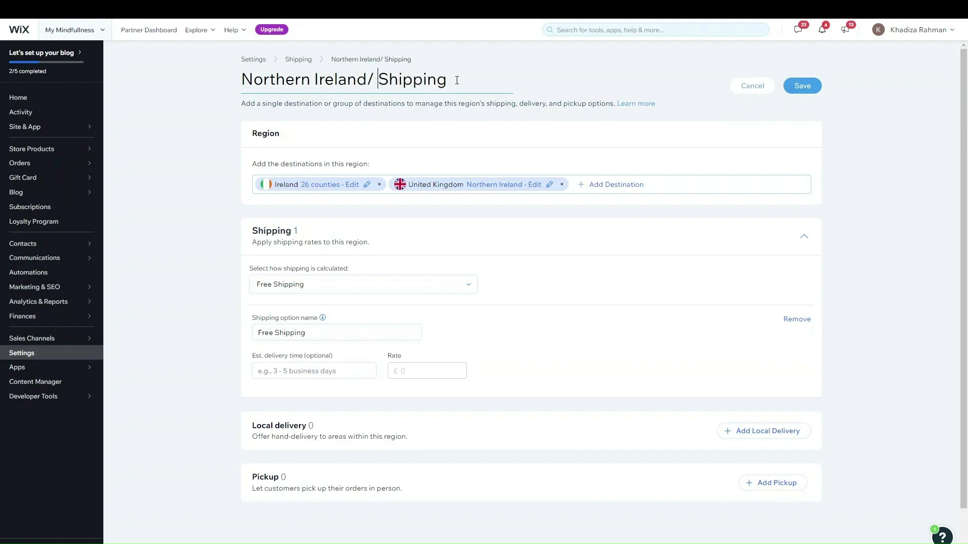
pyautogui.press('BackSpace')
pyautogui.write('ROI')
pyautogui.press('Return')
pyautogui.click(802, 87)
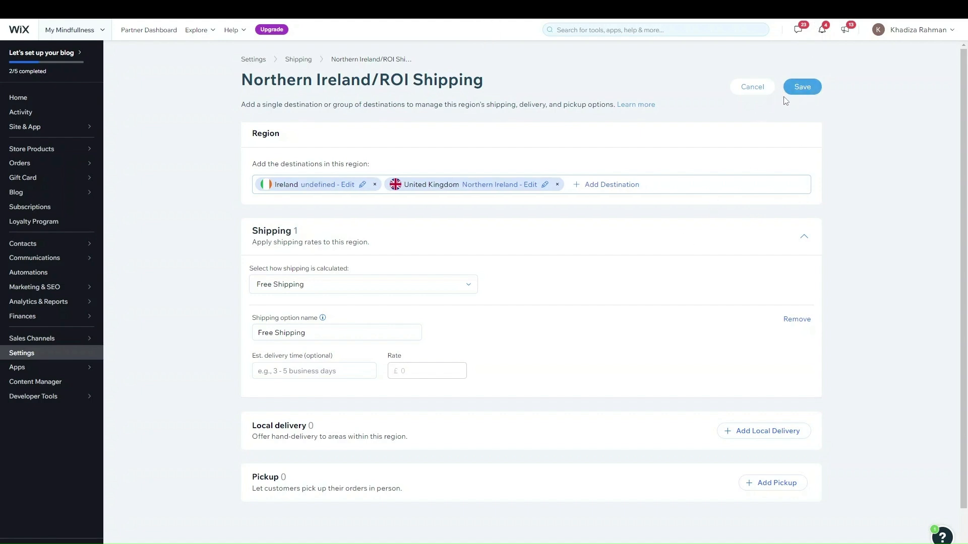
pyautogui.click(802, 89)
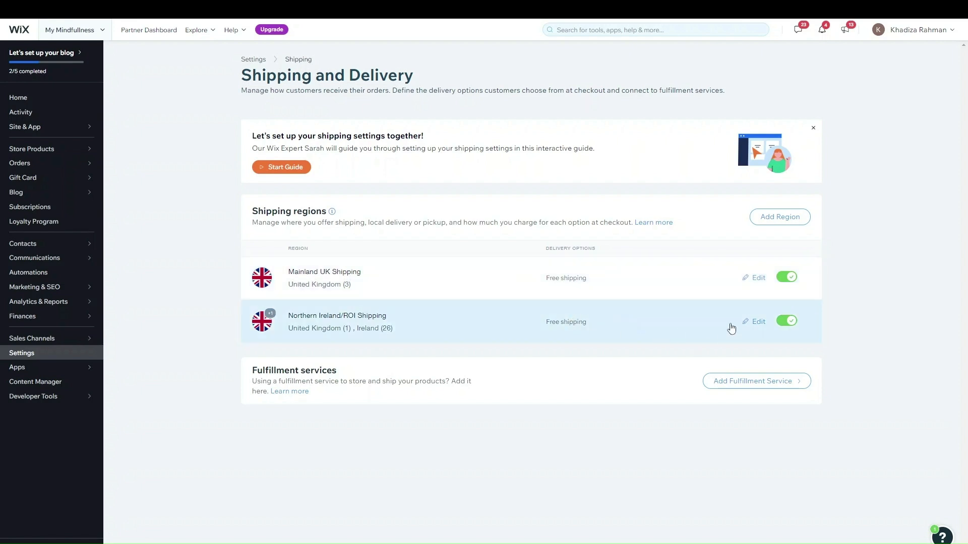
# Open Mainland UK Shipping for editing and remove its Free Shipping option
pyautogui.click(754, 277)
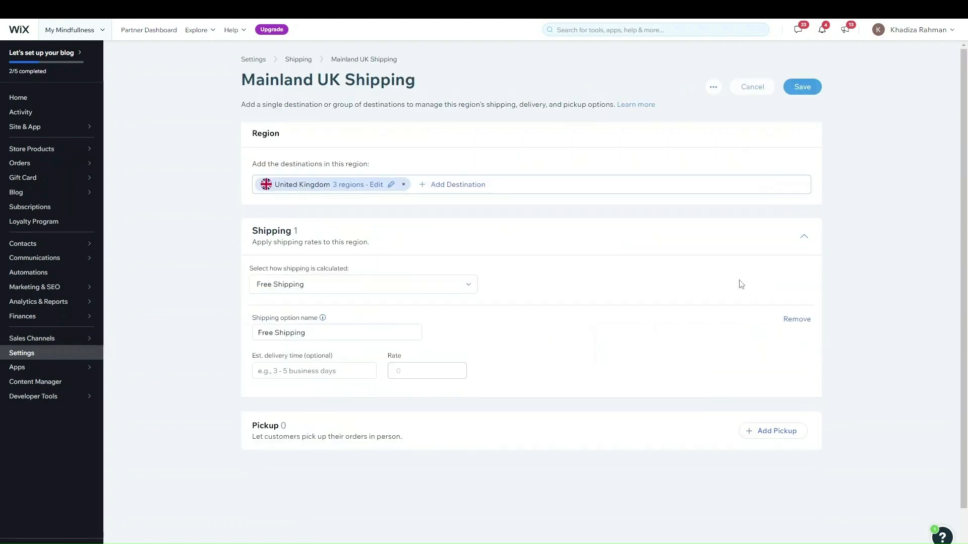
pyautogui.scroll(-1, 510, 307)
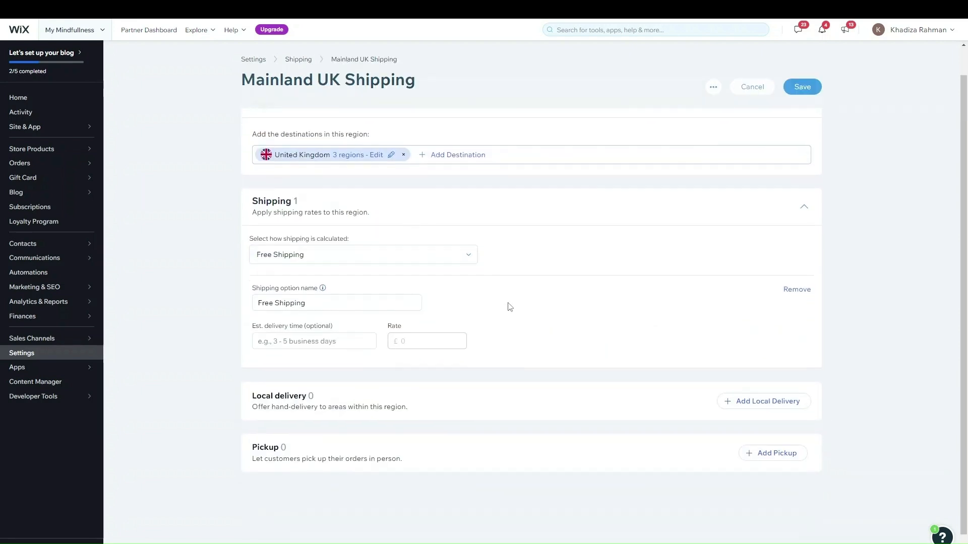
pyautogui.scroll(1, 509, 306)
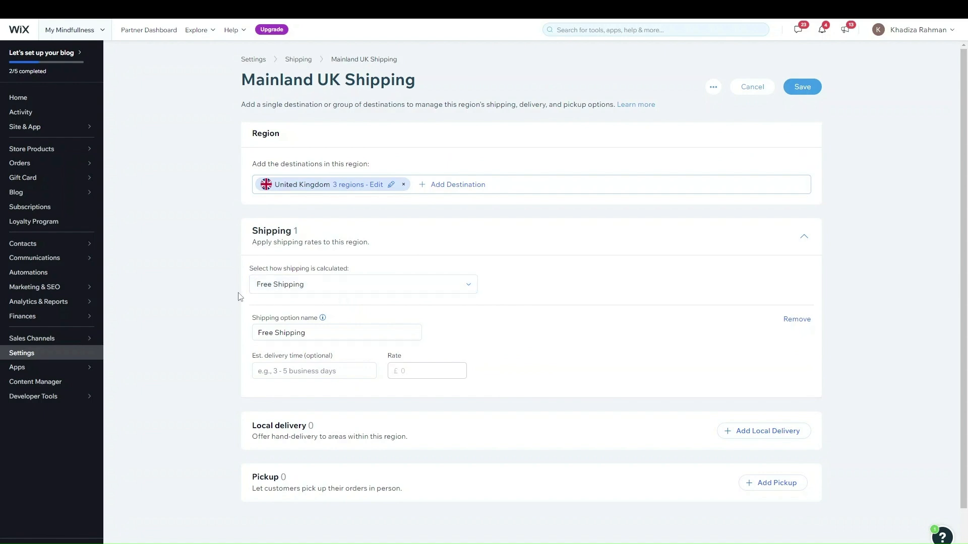
pyautogui.click(314, 334)
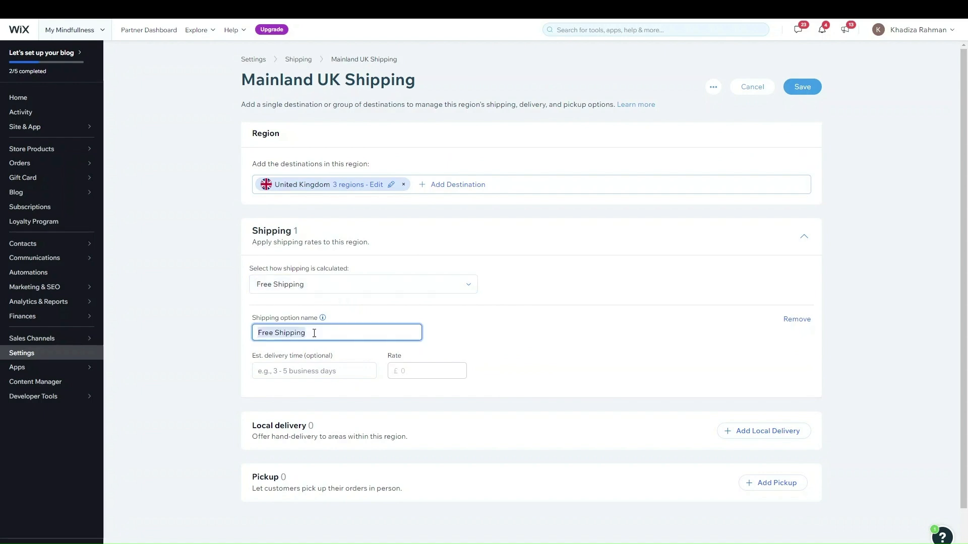
pyautogui.click(363, 333)
pyautogui.click(340, 371)
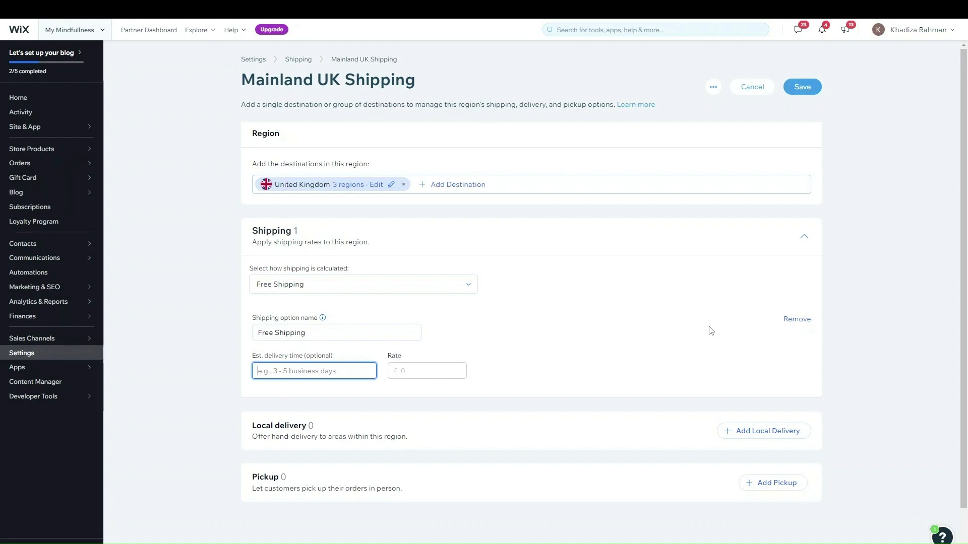
pyautogui.write('3-5 working das')
pyautogui.click(796, 319)
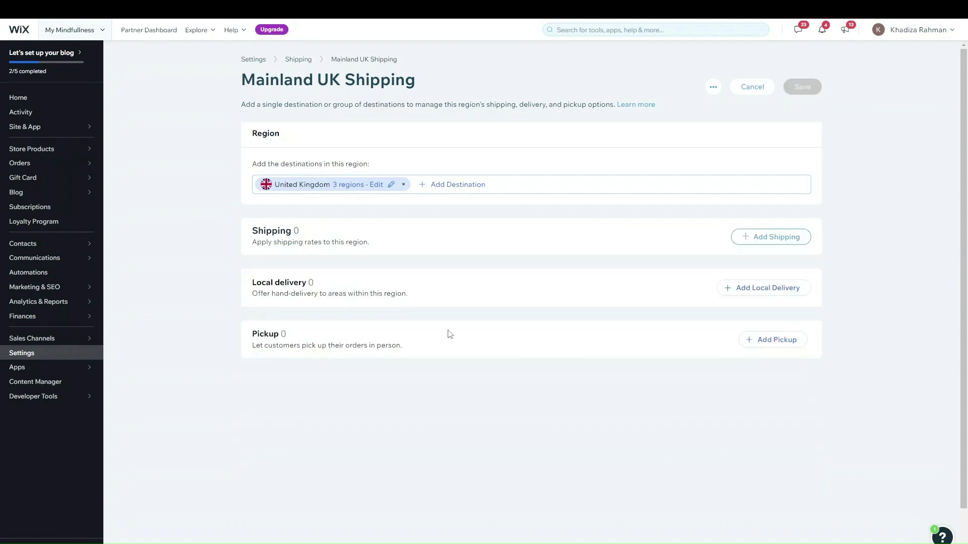
# Add a flat-rate shipping option named 'Standard Shipping' to Mainland UK
pyautogui.click(771, 237)
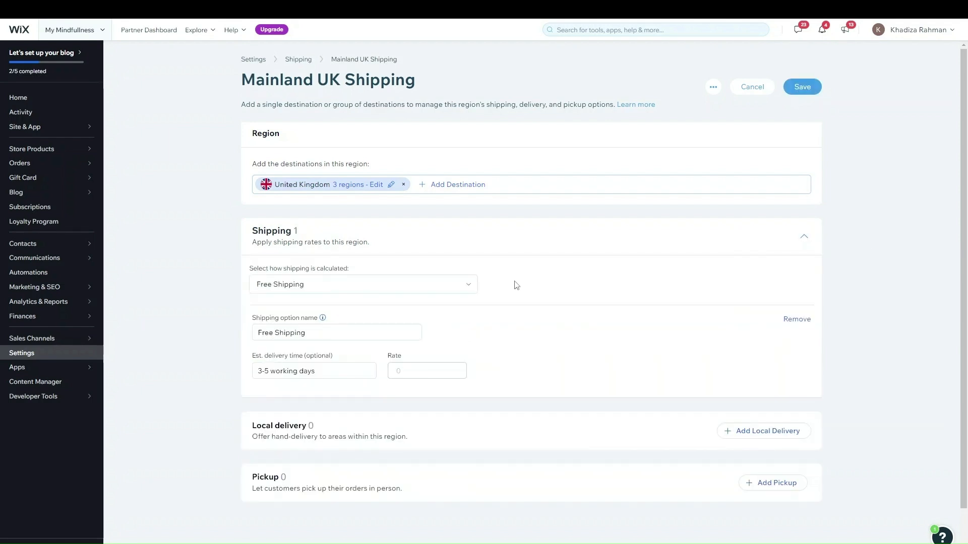
pyautogui.click(363, 292)
pyautogui.click(325, 353)
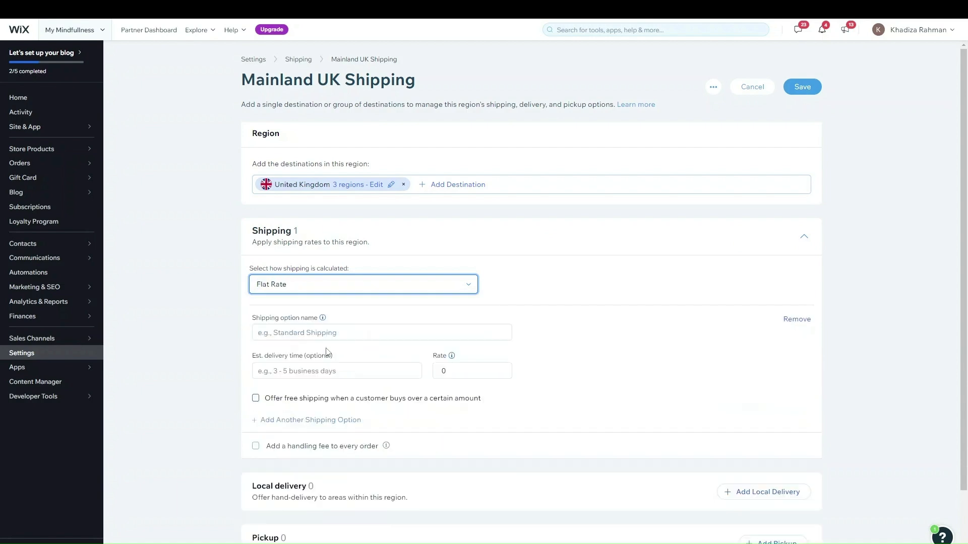
pyautogui.click(410, 330)
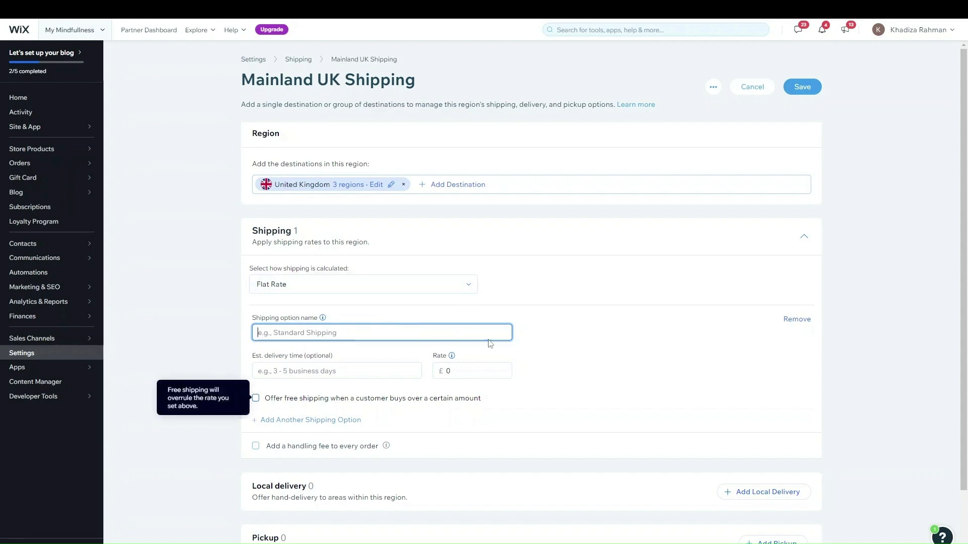
pyautogui.write('Ta')
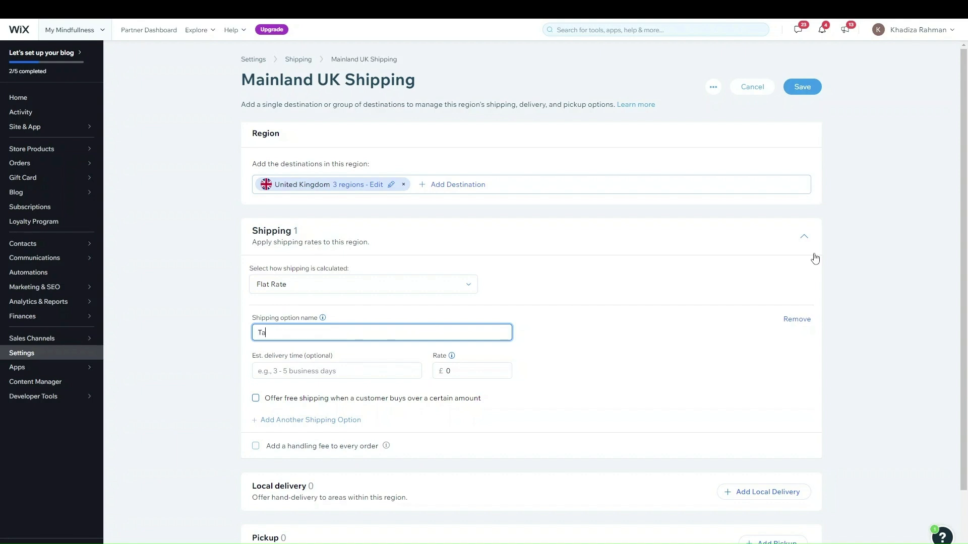
pyautogui.press('BackSpace')
pyautogui.press('BackSpace')
pyautogui.write('T')
pyautogui.press('BackSpace')
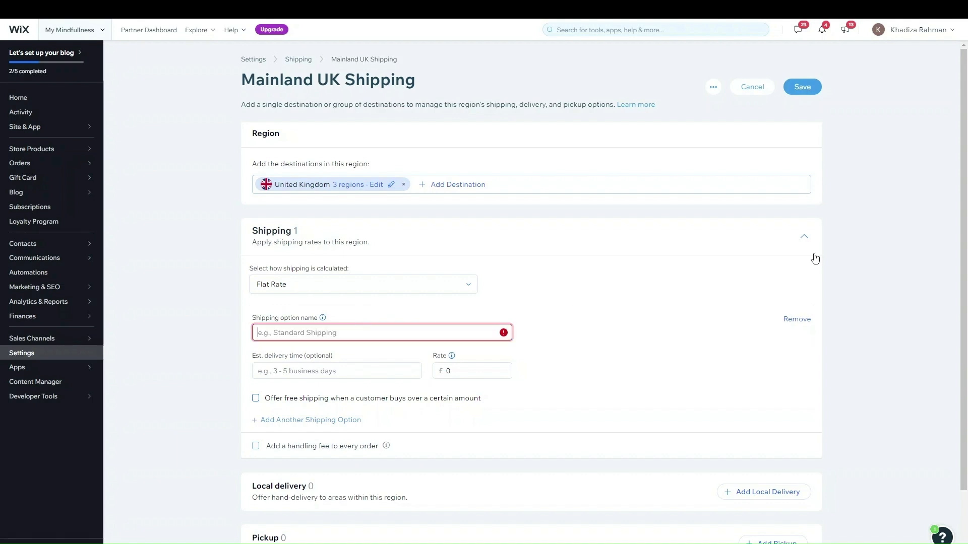
pyautogui.write('Standard')
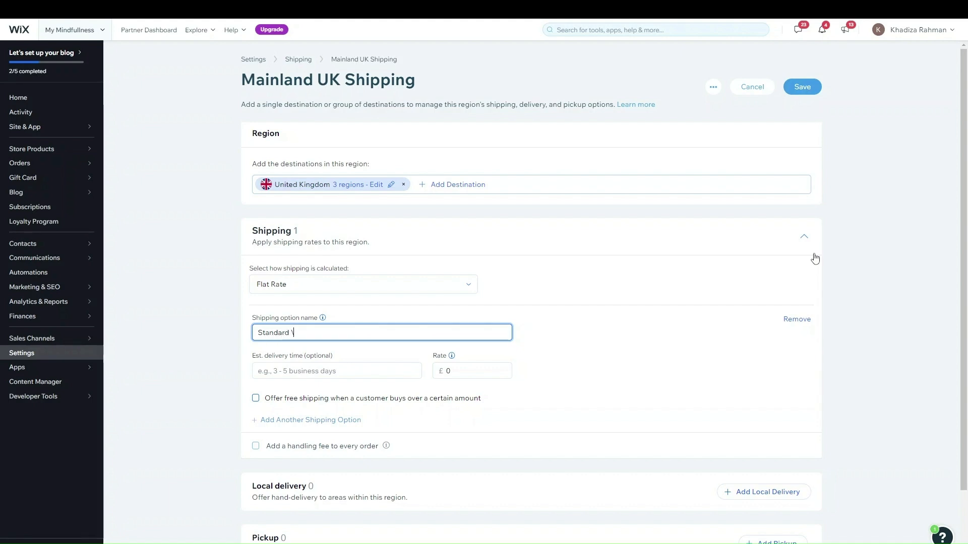
pyautogui.press('BackSpace')
pyautogui.press('BackSpace')
pyautogui.write('Shipping')
# Give Standard Shipping a '4-5 working days' delivery time and a £2.99 rate
pyautogui.press('Tab')
pyautogui.write('4-5 working')
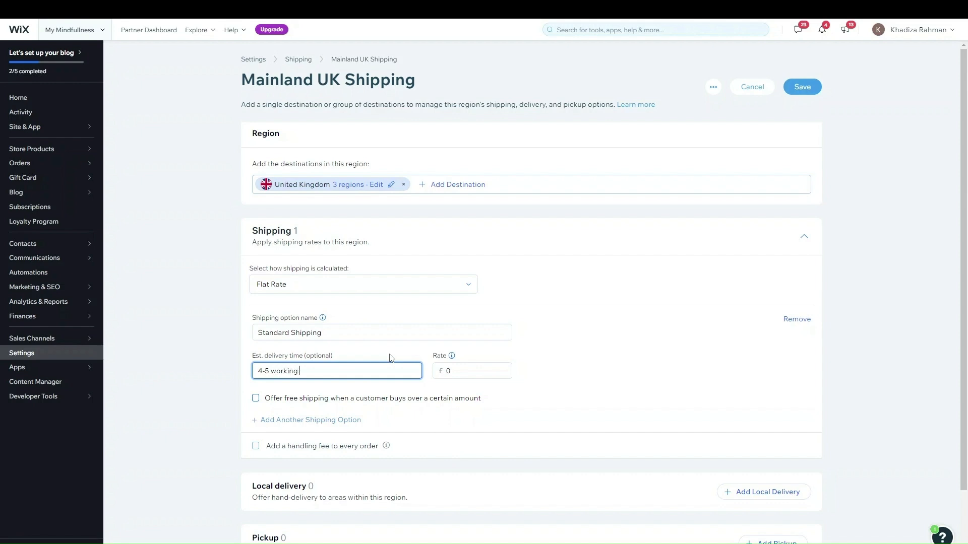
pyautogui.write(' days')
pyautogui.click(481, 370)
pyautogui.press('BackSpace')
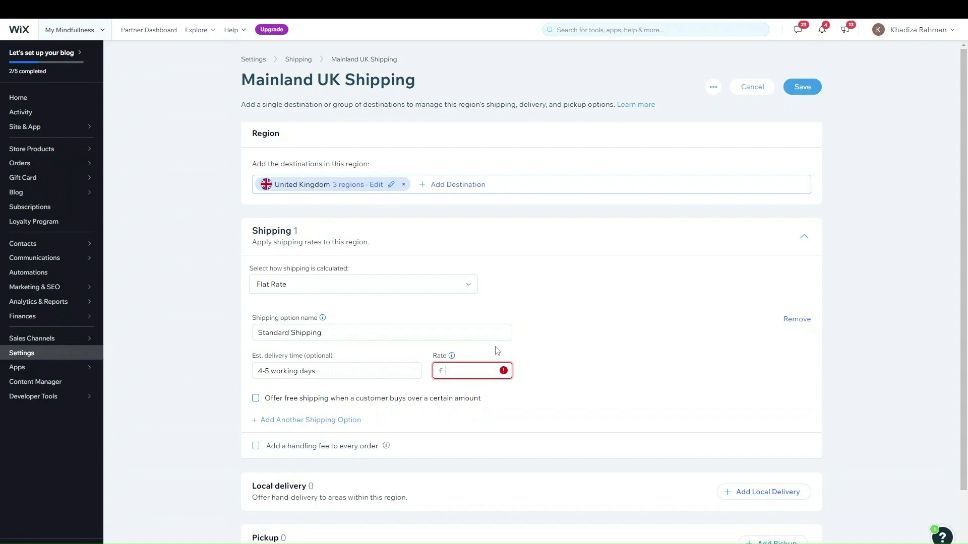
pyautogui.write('2.99')
# Add a second option, First Class Shipping, taking '1-2 Working Days' at £5.99
pyautogui.click(348, 420)
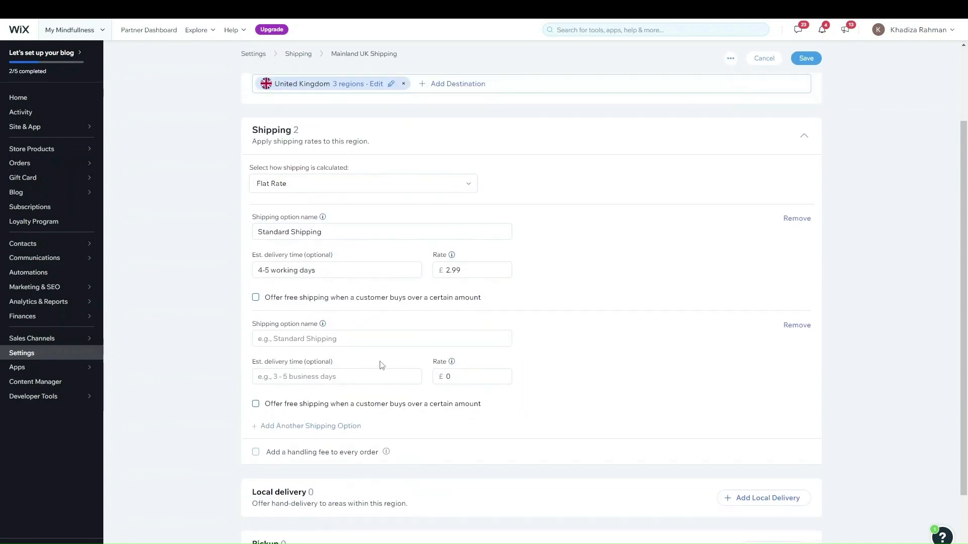
pyautogui.click(364, 338)
pyautogui.write('F')
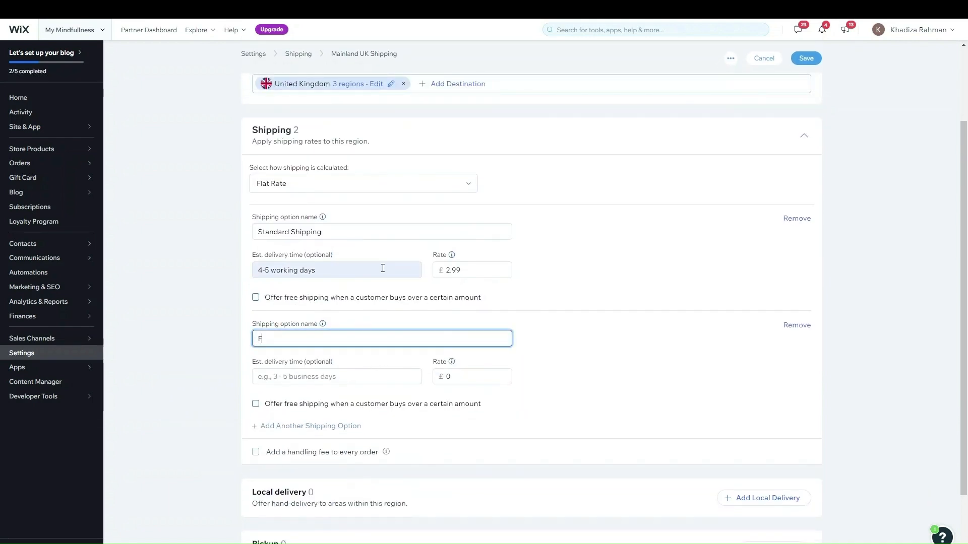
pyautogui.write('lrst Class Shipping')
pyautogui.click(370, 375)
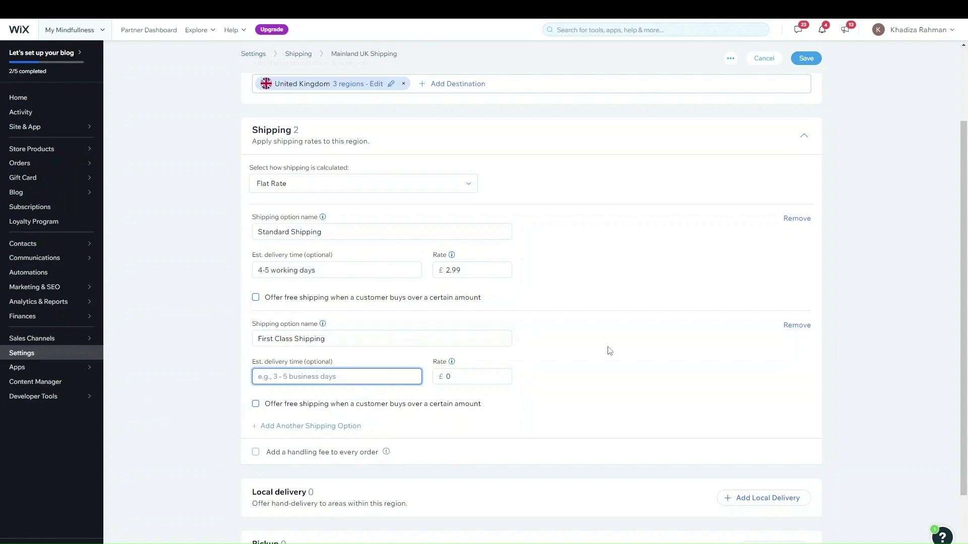
pyautogui.write('1-2')
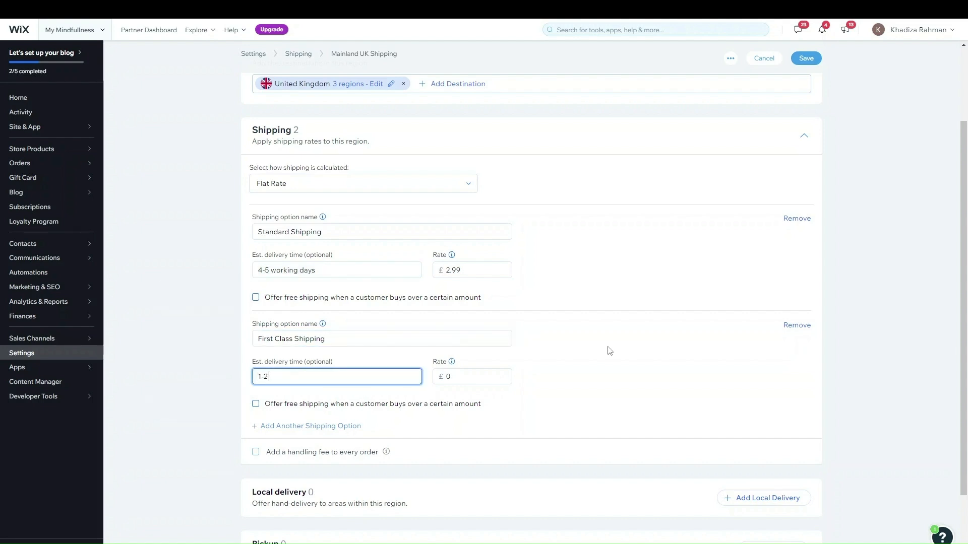
pyautogui.write(' Working')
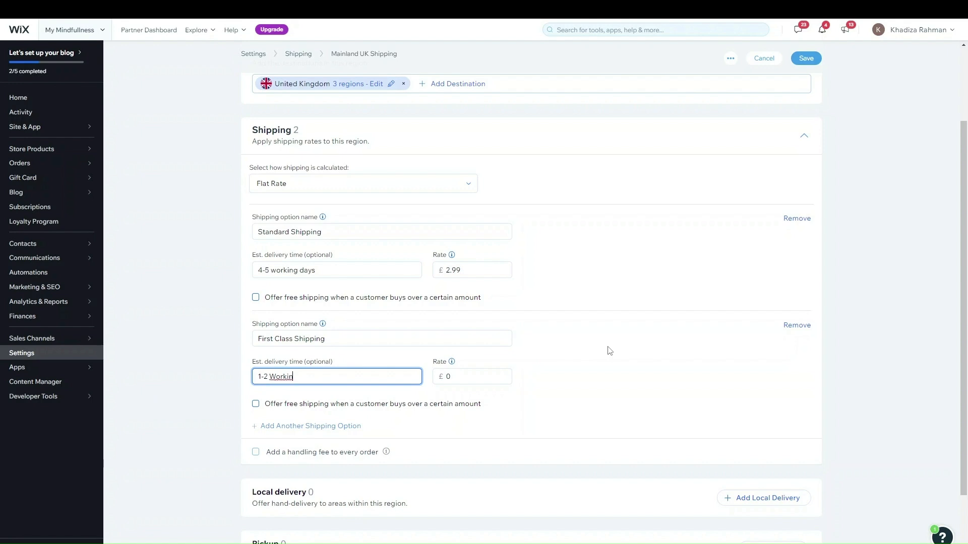
pyautogui.press('BackSpace')
pyautogui.write('g F')
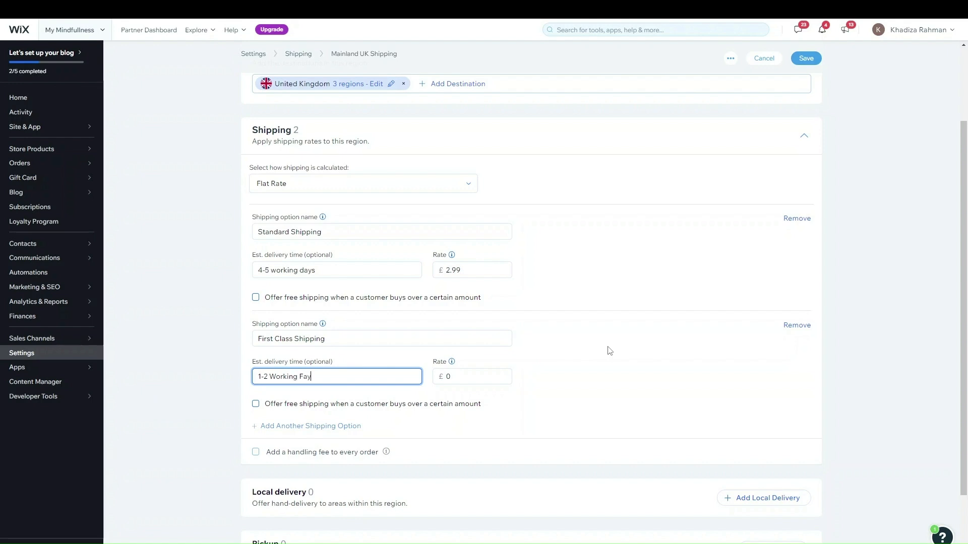
pyautogui.write(' ay')
pyautogui.write('D')
pyautogui.press('Right')
pyautogui.press('Right')
pyautogui.press('Right')
pyautogui.click(456, 376)
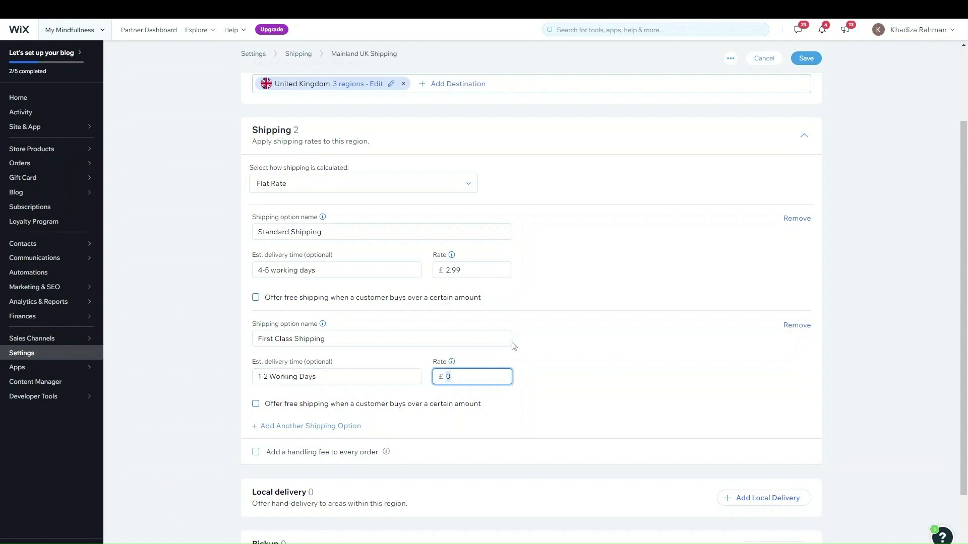
pyautogui.press('BackSpace')
pyautogui.write('5.99')
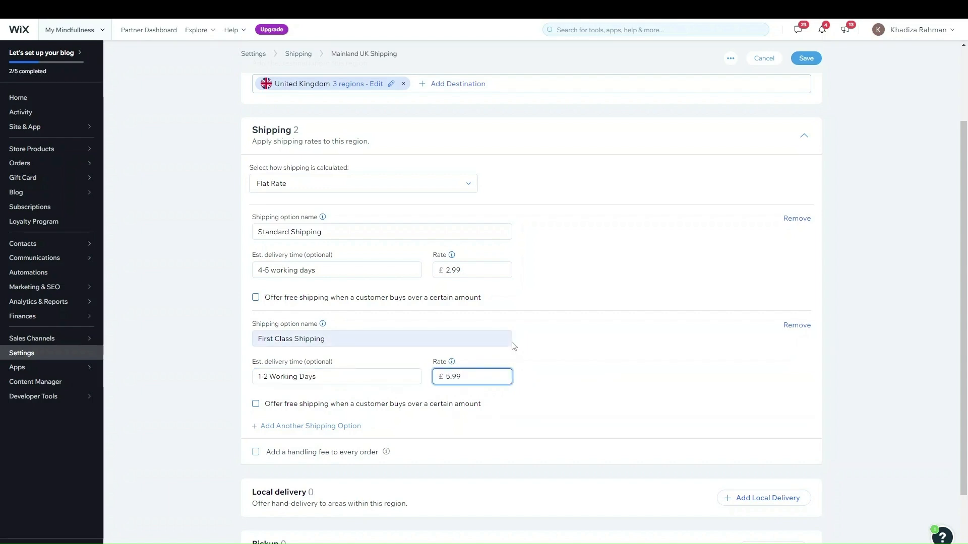
# Add a third option named 'Next Day Shipping' with a £10.99 flat rate
pyautogui.click(339, 426)
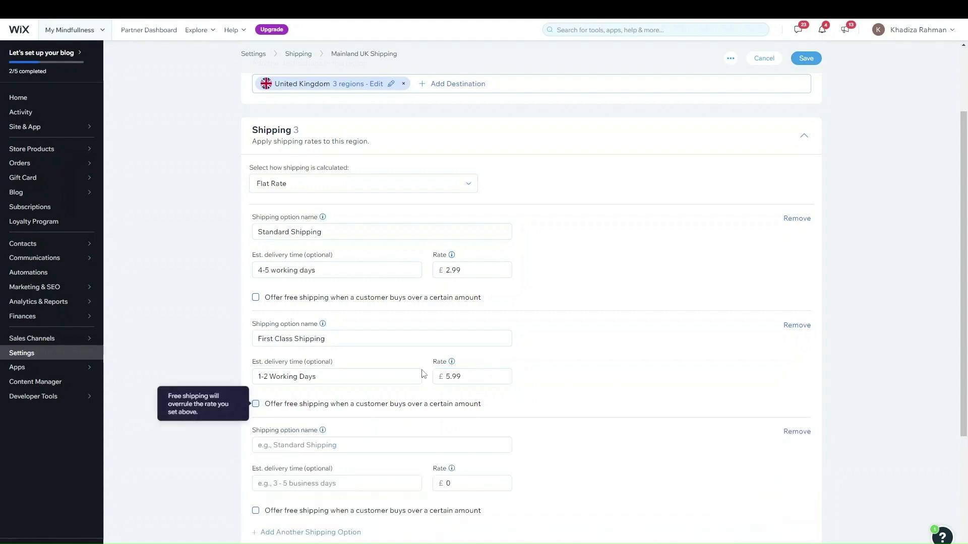
pyautogui.scroll(-2, 423, 374)
pyautogui.click(297, 345)
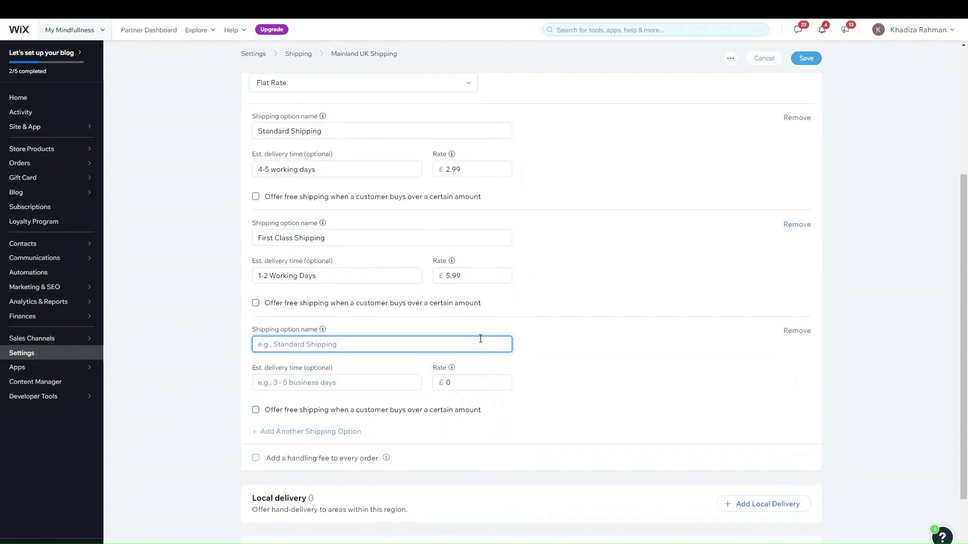
pyautogui.write('Next')
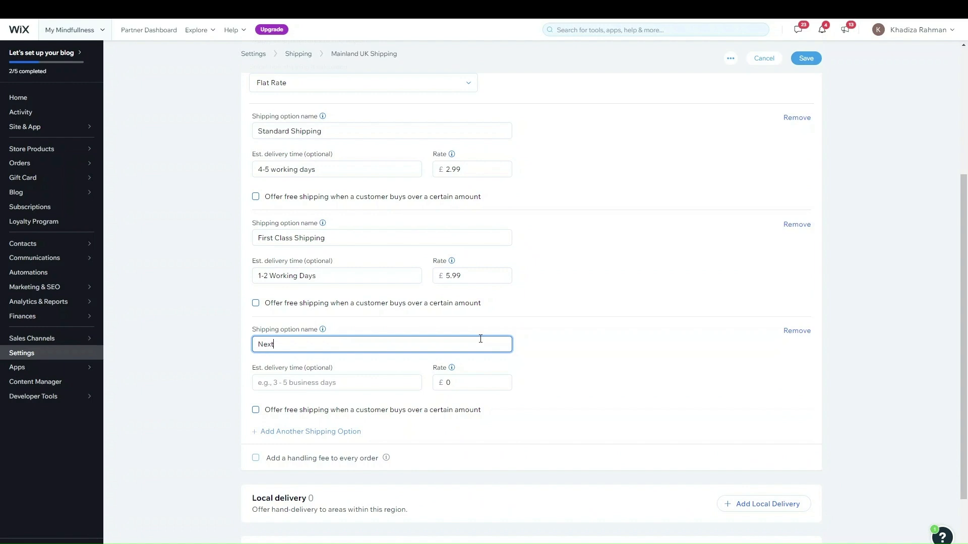
pyautogui.write(' Day Shipping')
pyautogui.click(458, 382)
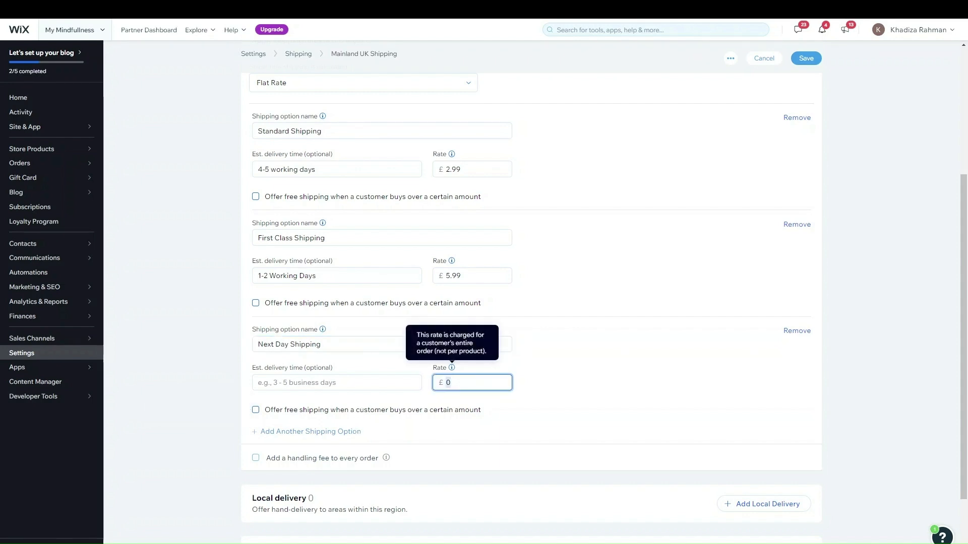
pyautogui.write('109')
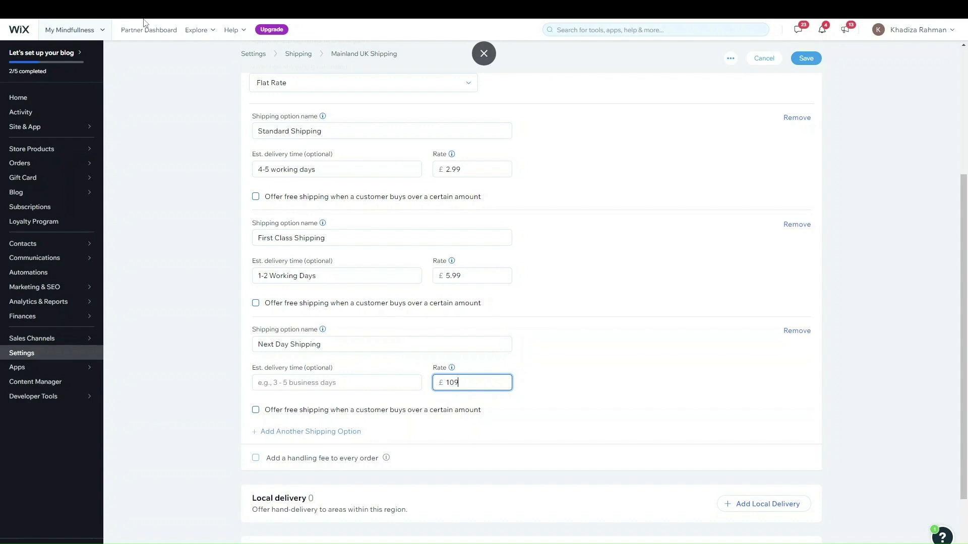
pyautogui.write('9.99')
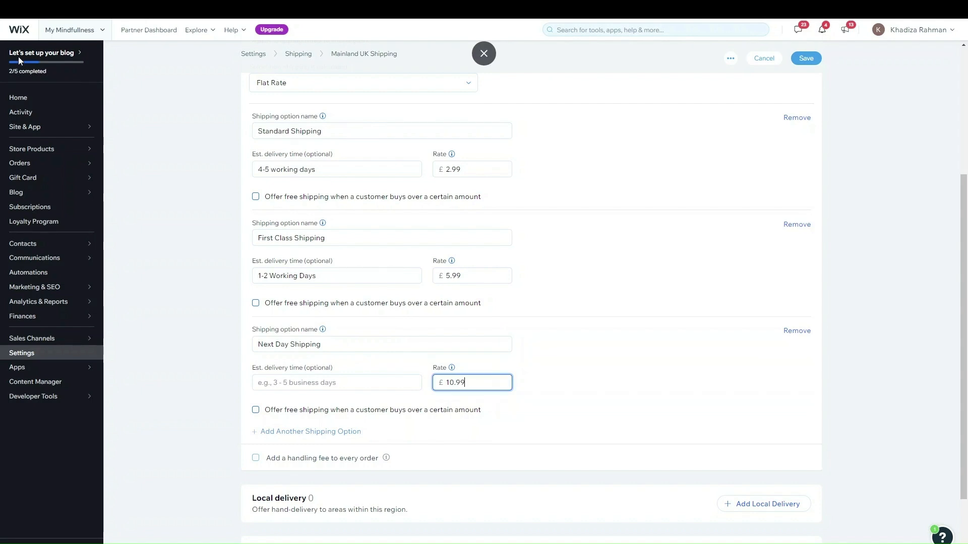
pyautogui.scroll(3, 720, 389)
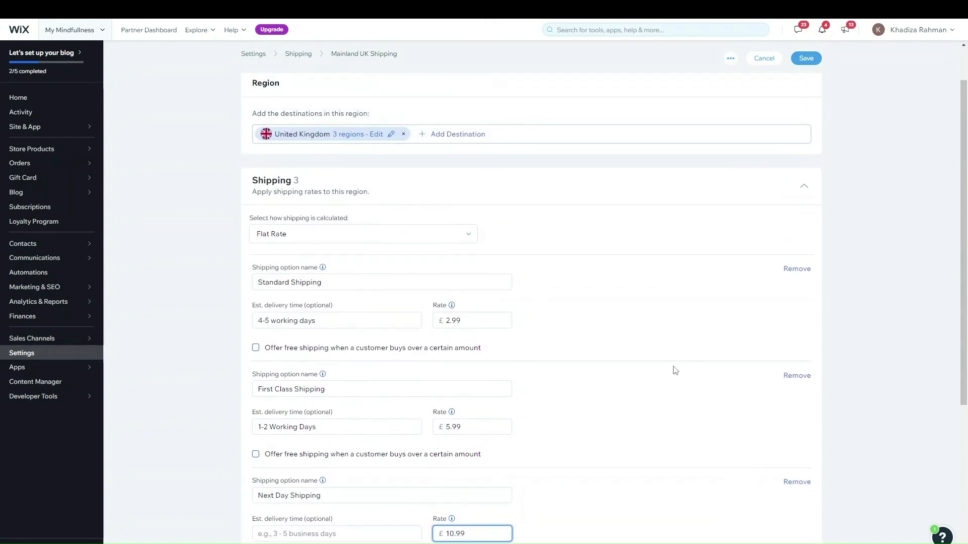
pyautogui.scroll(-3, 675, 371)
pyautogui.scroll(2, 477, 419)
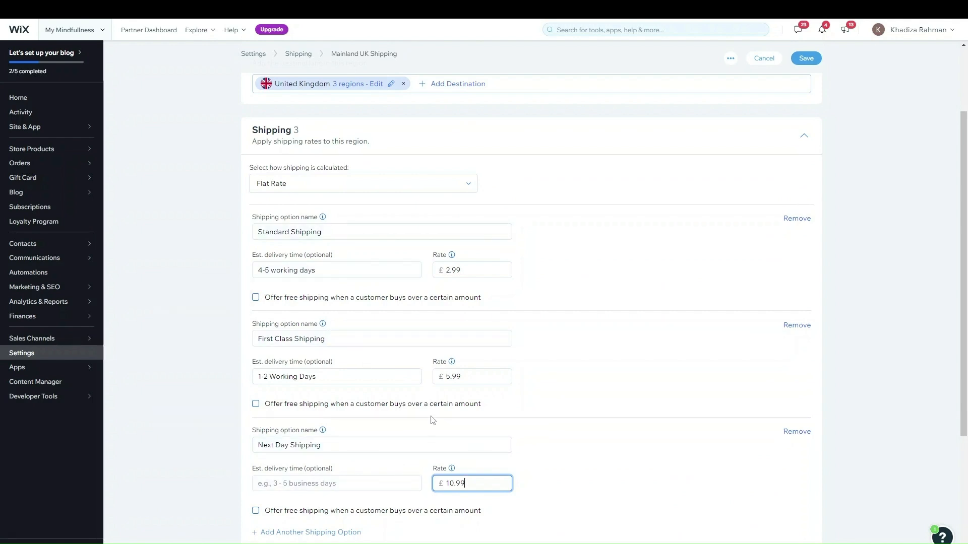
pyautogui.click(898, 406)
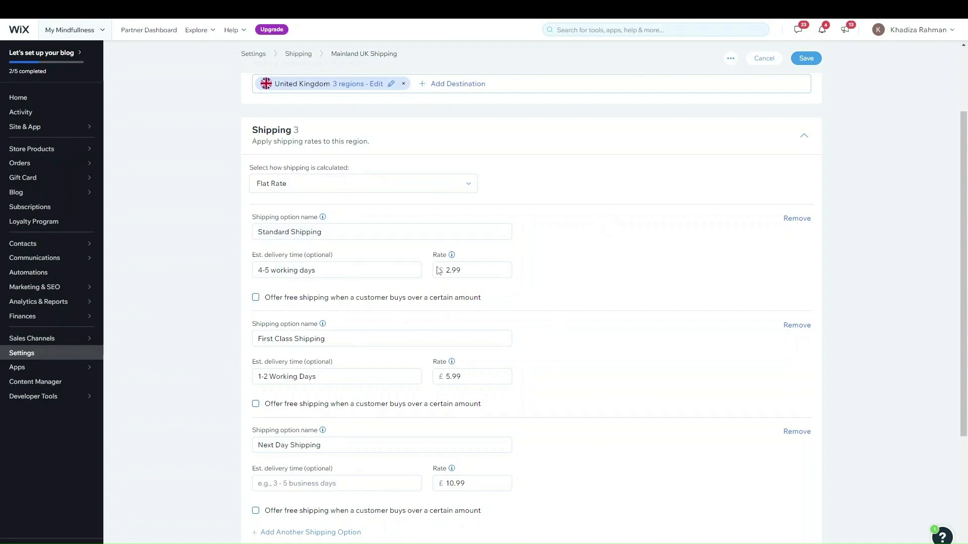
pyautogui.click(289, 297)
pyautogui.click(315, 310)
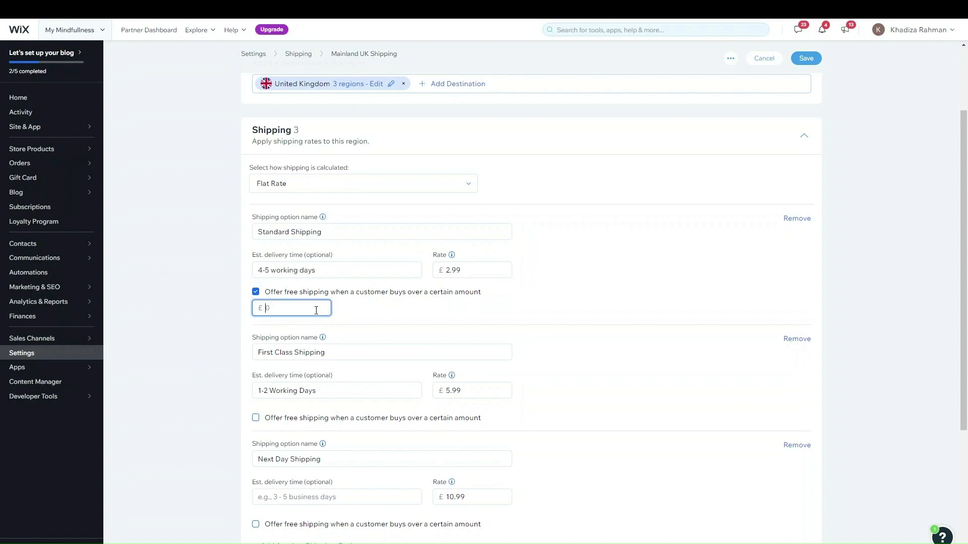
pyautogui.write('45.00')
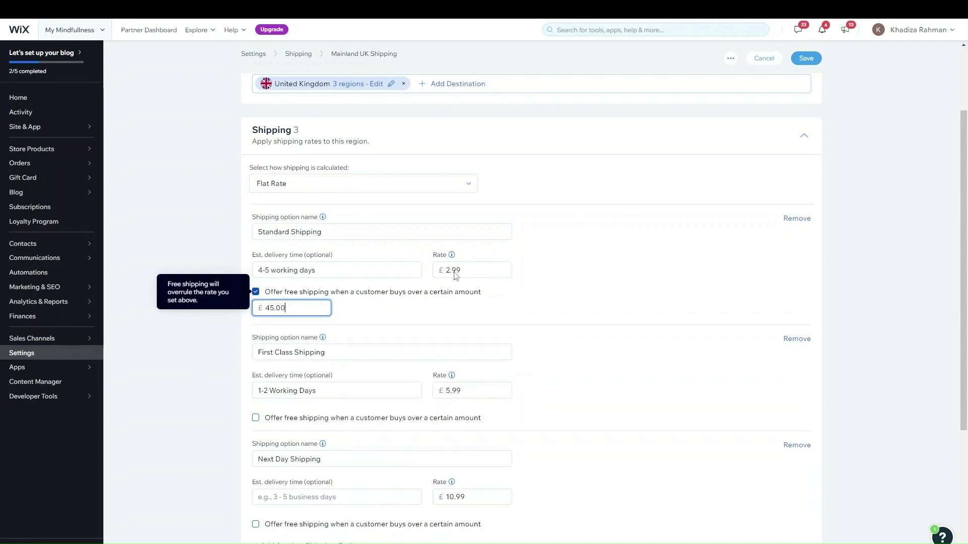
pyautogui.click(660, 286)
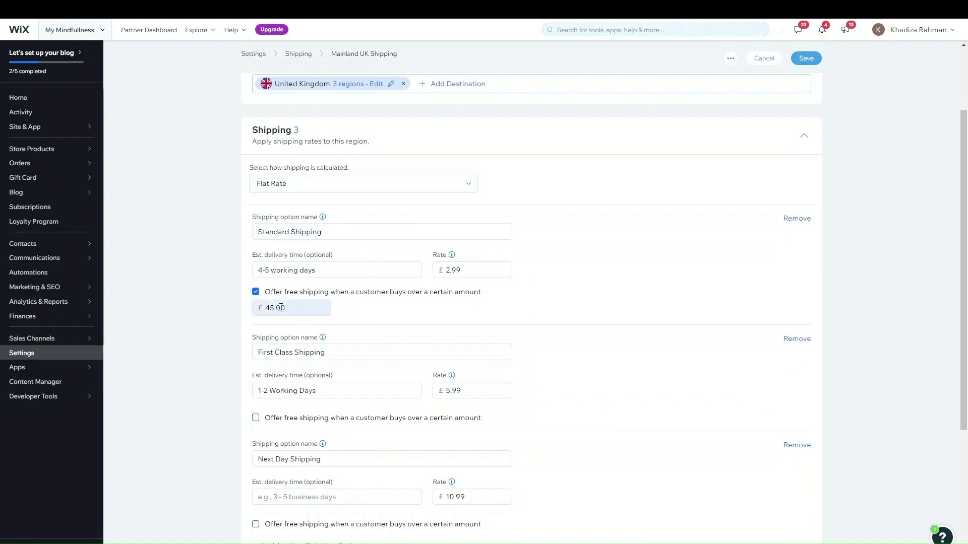
pyautogui.scroll(-2, 466, 339)
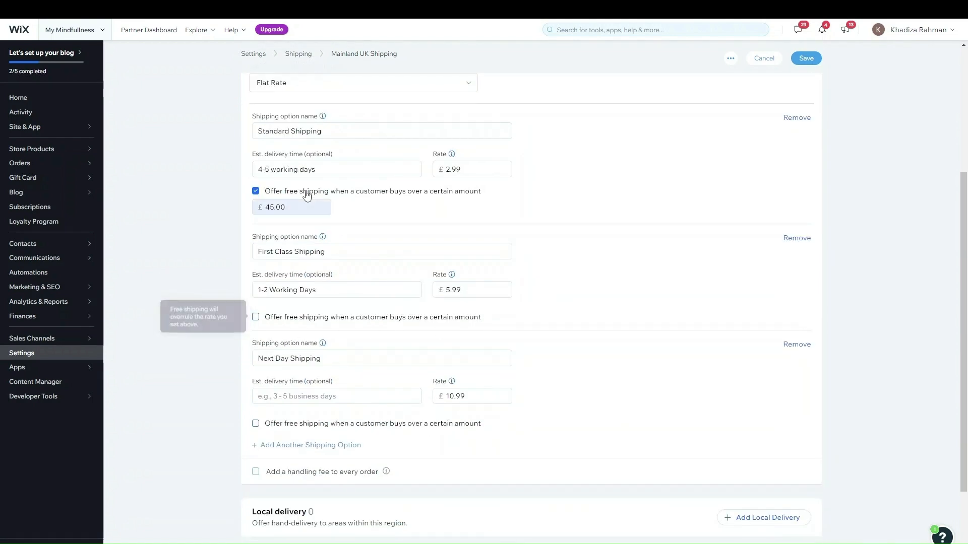
pyautogui.click(256, 317)
pyautogui.click(319, 325)
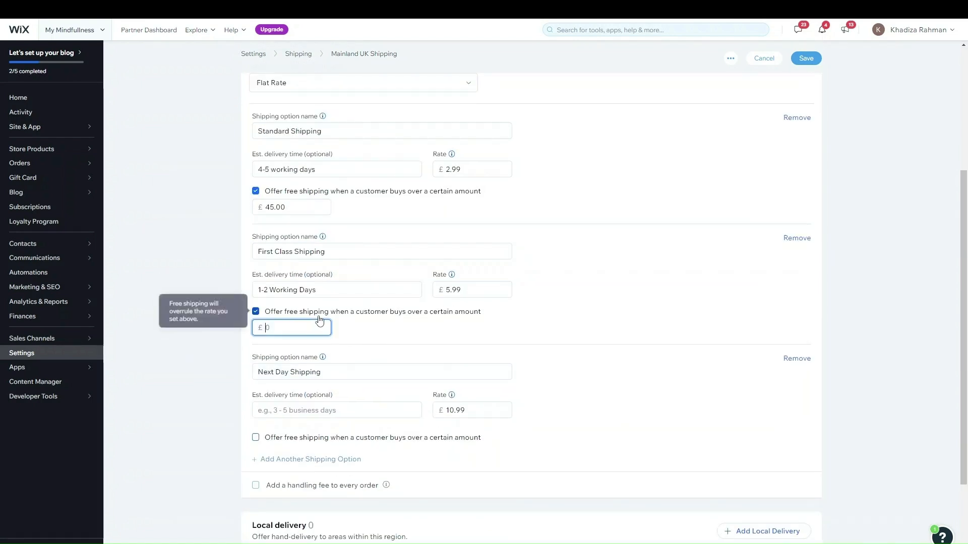
pyautogui.write('80.00')
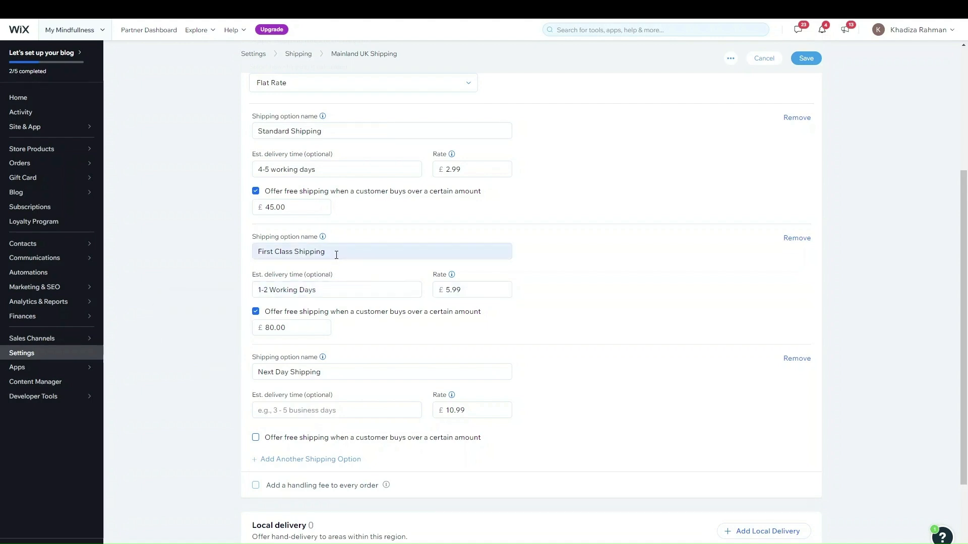
pyautogui.scroll(2, 469, 353)
pyautogui.click(326, 418)
pyautogui.click(375, 296)
pyautogui.scroll(-3, 617, 363)
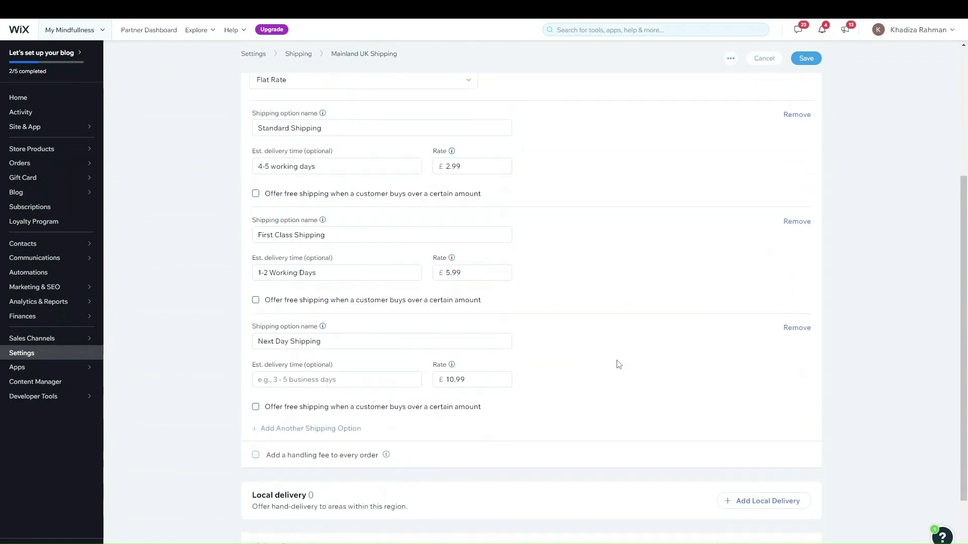
pyautogui.scroll(5, 618, 358)
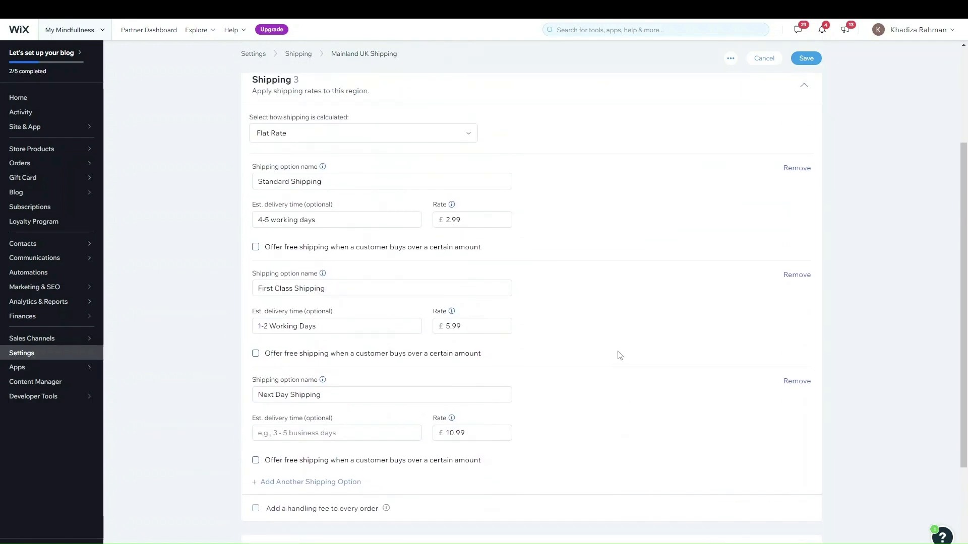
# Switch the Mainland UK shipping calculation method from Flat Rate to Rate by Weight
pyautogui.click(341, 285)
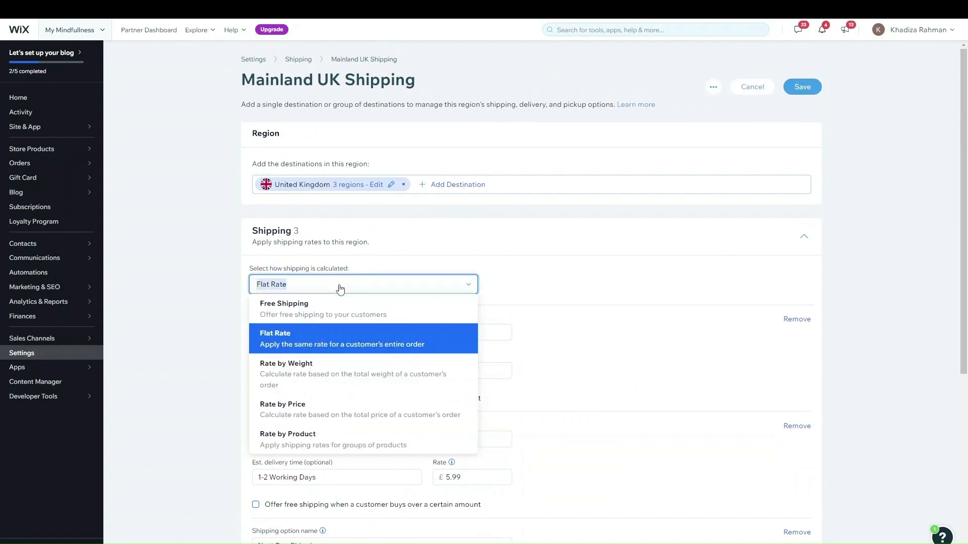
pyautogui.click(341, 372)
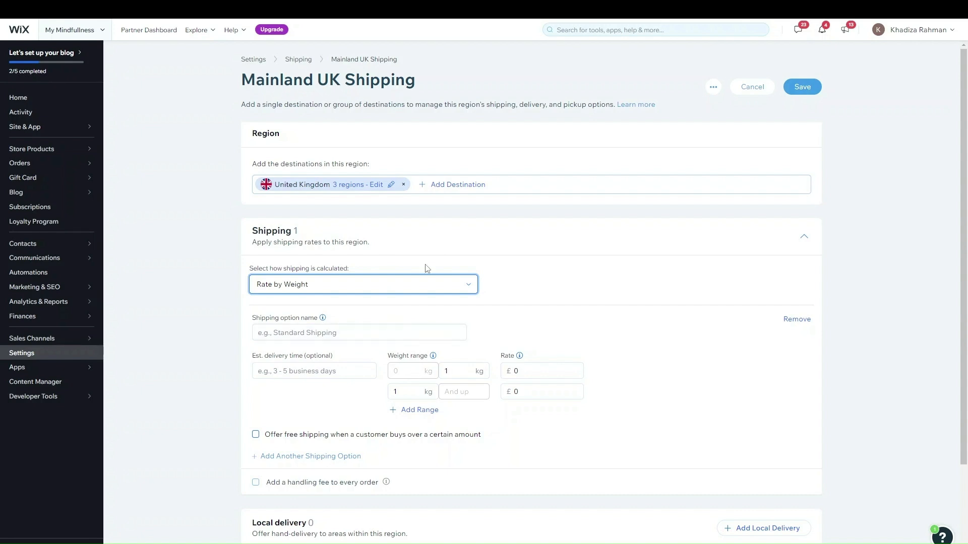
# Enter 'Standard Shipping' as the shipping option name and start fixing the 'Standerd' typo
pyautogui.click(338, 331)
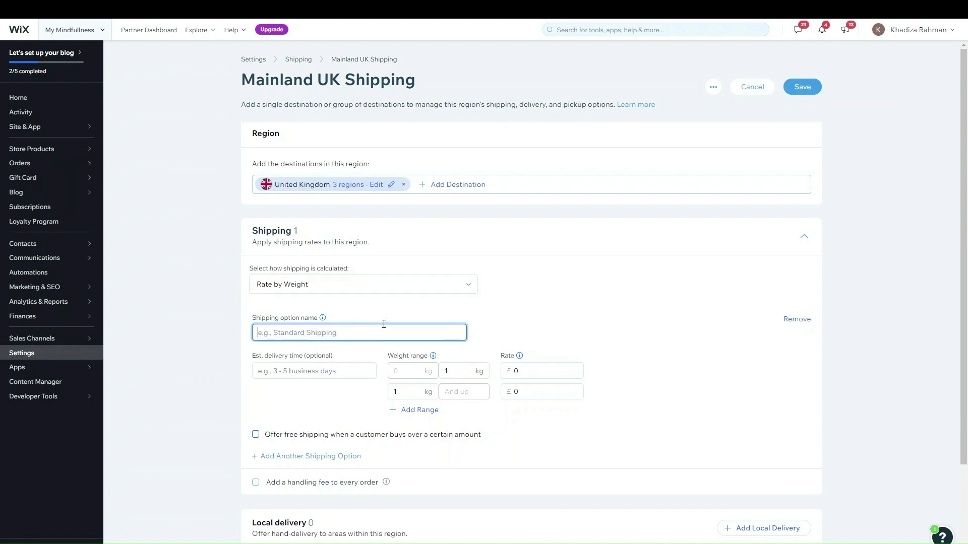
pyautogui.write('Sta')
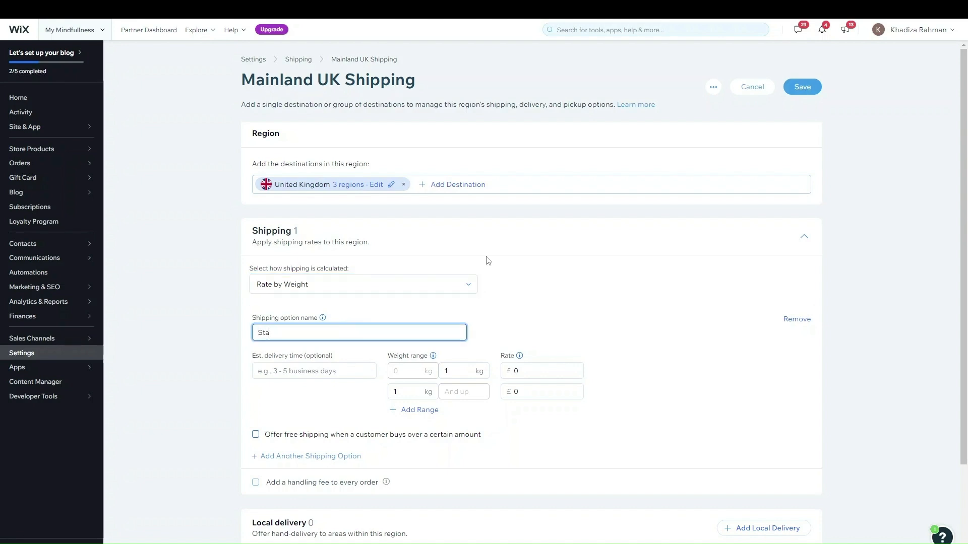
pyautogui.write('nderd Shipping')
pyautogui.click(301, 373)
pyautogui.tripleClick(280, 333)
pyautogui.rightClick(277, 333)
pyautogui.click(281, 330)
pyautogui.click(282, 331)
pyautogui.press('BackSpace')
pyautogui.press('End')
pyautogui.write('a')
# Finish correcting the name to 'Standard Shipping' and enter '3-5 Days' as delivery time
pyautogui.click(278, 332)
pyautogui.write('anda')
pyautogui.hotkey('ctrl', 'a')
pyautogui.press('Right')
pyautogui.press('BackSpace')
pyautogui.click(304, 371)
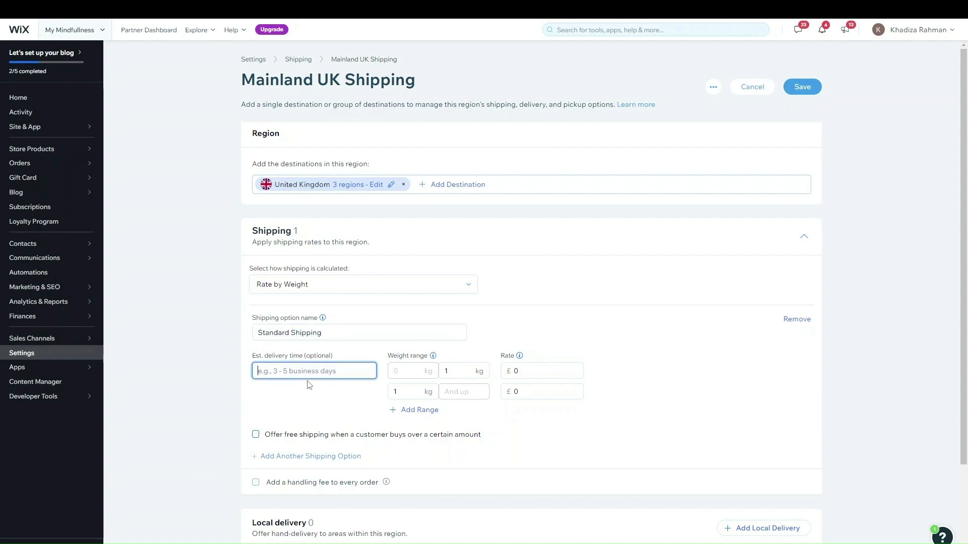
pyautogui.write('3-5 ')
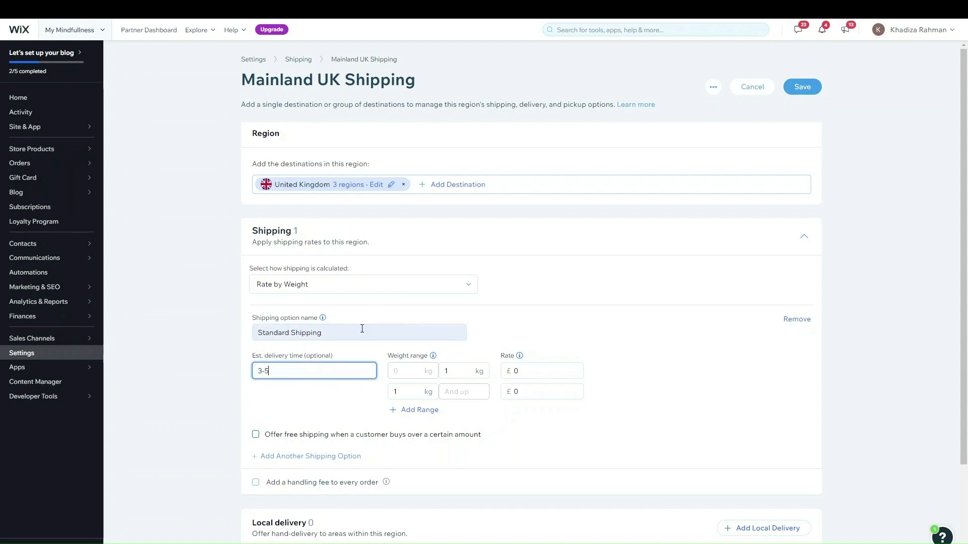
pyautogui.write('Days')
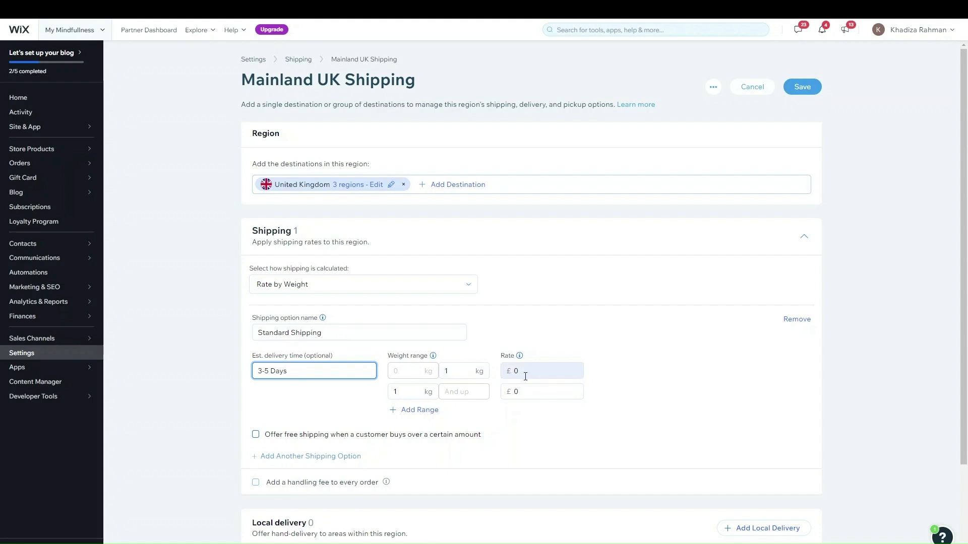
# Set the first weight range up to 45 kg at £50 and add another range
pyautogui.click(457, 372)
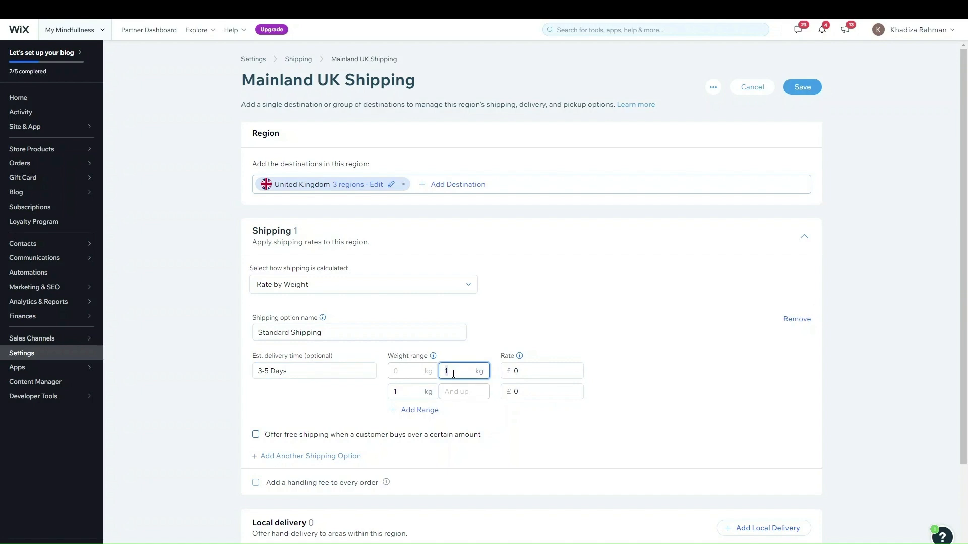
pyautogui.write('45')
pyautogui.press('Tab')
pyautogui.write('50')
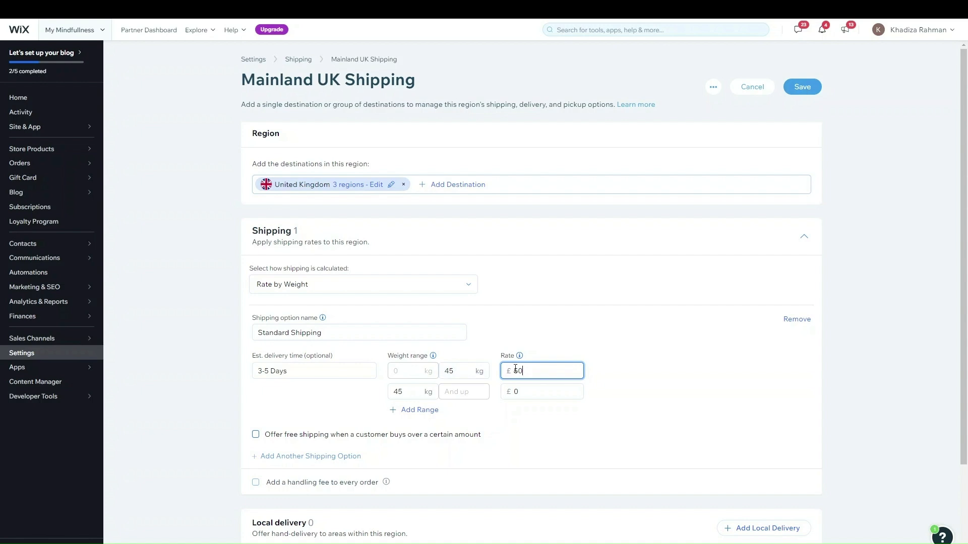
pyautogui.click(420, 410)
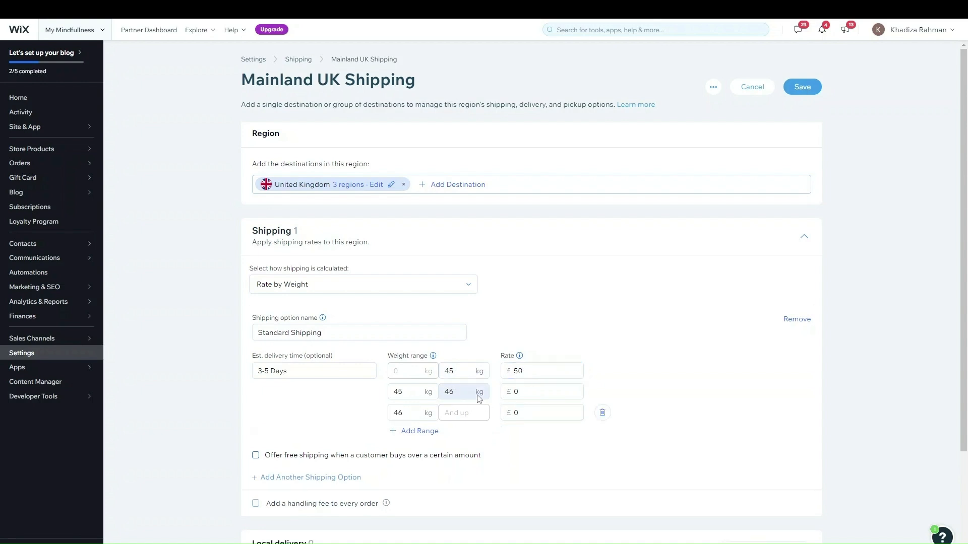
pyautogui.click(601, 412)
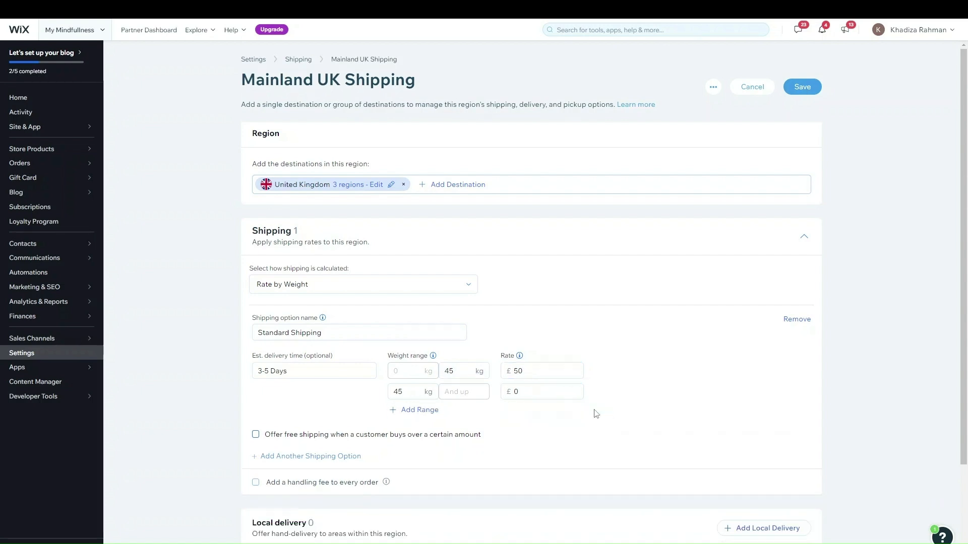
pyautogui.click(531, 392)
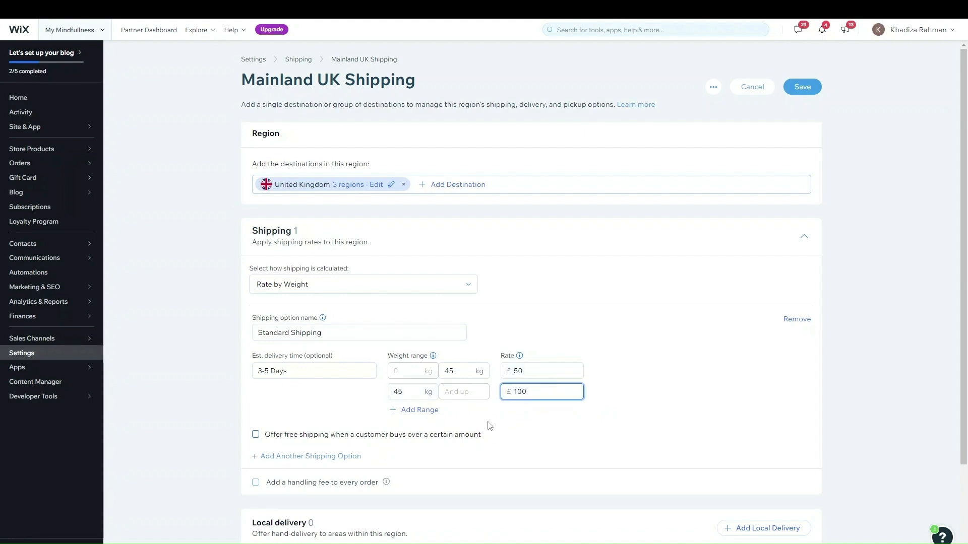
pyautogui.click(423, 410)
# Cap the second range at 55 kg and give the third range a £150 rate
pyautogui.doubleClick(464, 392)
pyautogui.write('55')
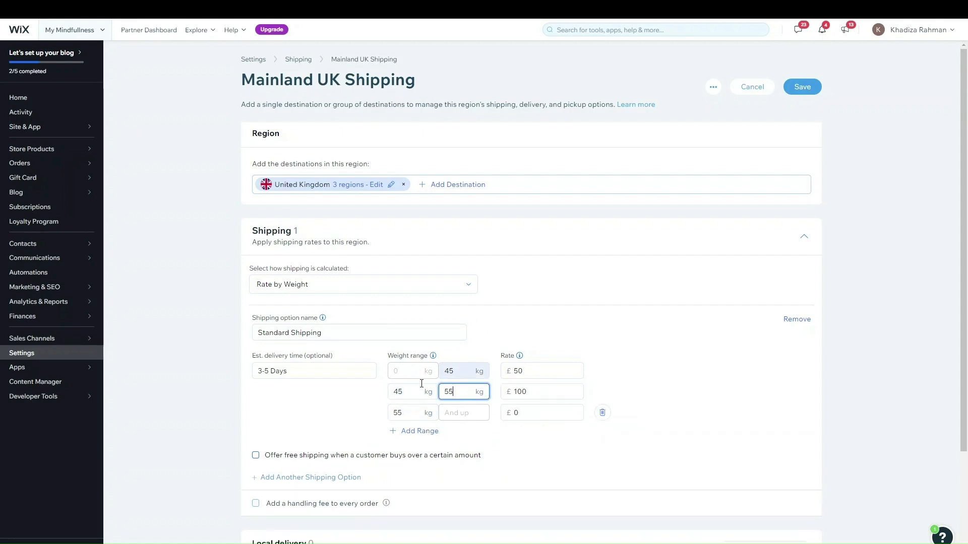
pyautogui.click(461, 417)
pyautogui.doubleClick(519, 413)
pyautogui.write('150')
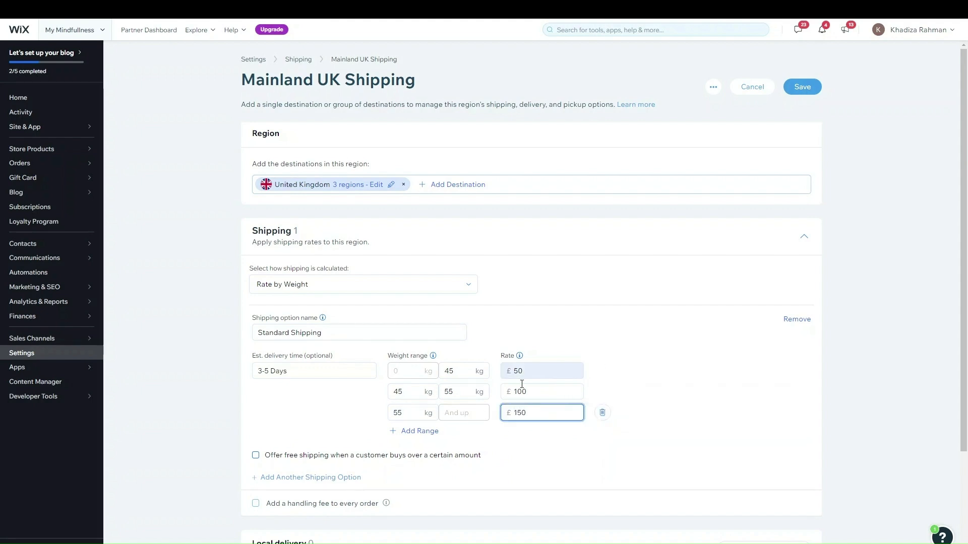
# Add a fourth range, cap the third at 60 kg, and price the fourth at £200
pyautogui.click(433, 432)
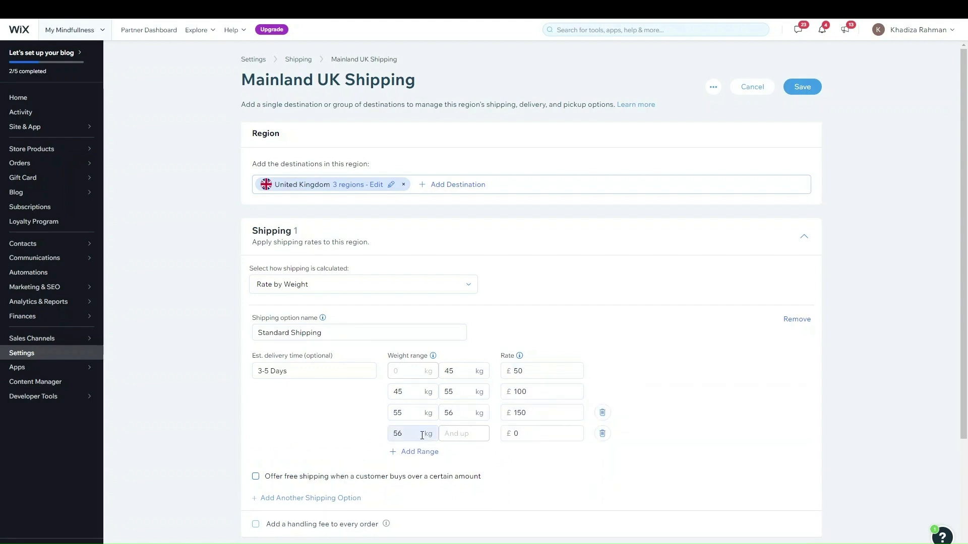
pyautogui.click(396, 433)
pyautogui.click(451, 409)
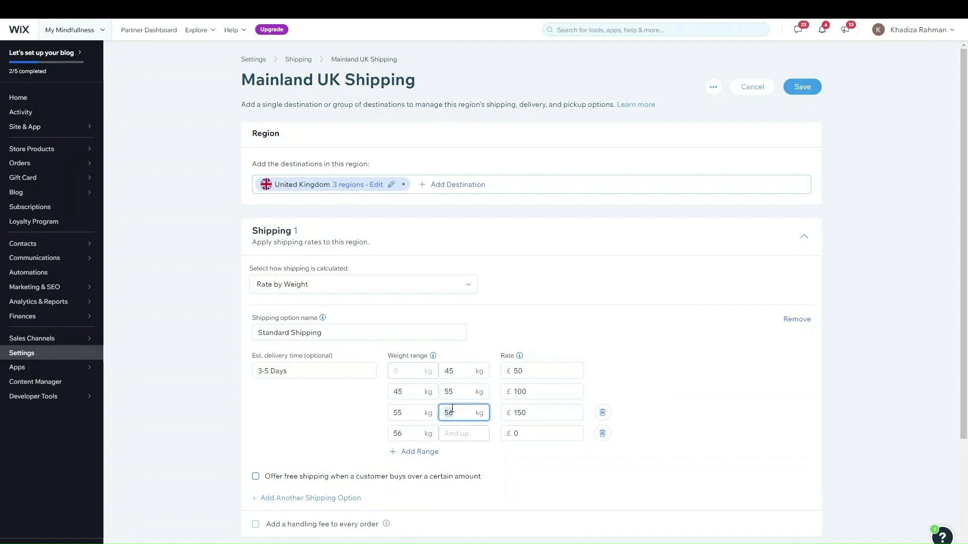
pyautogui.write('60')
pyautogui.click(473, 433)
pyautogui.click(521, 433)
pyautogui.write('200')
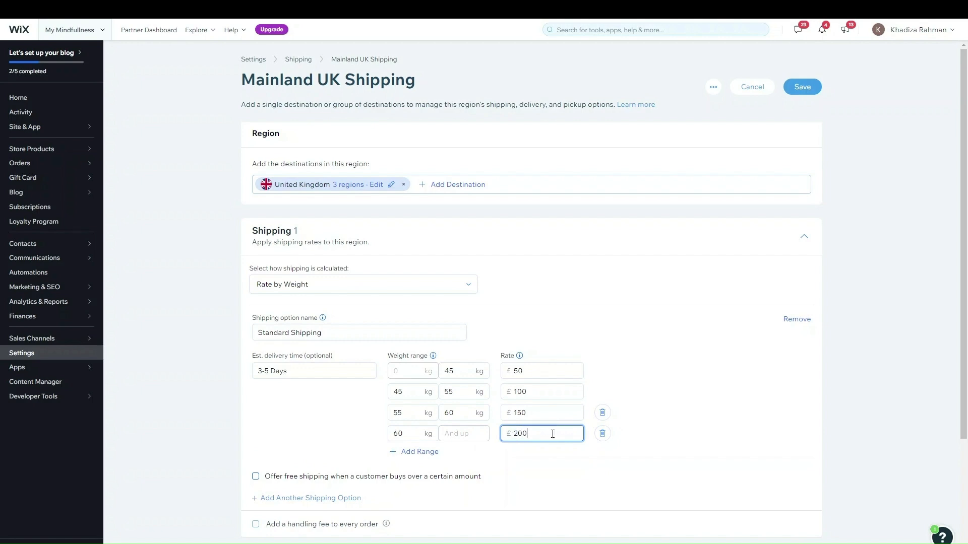
pyautogui.scroll(-1, 539, 429)
pyautogui.click(631, 403)
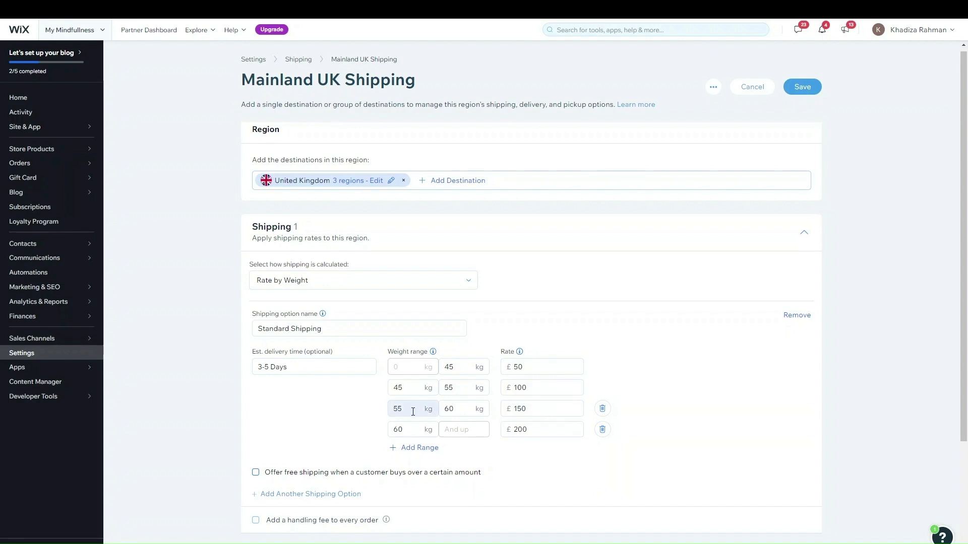
# Check the second range's £100 rate and leave free shipping turned off
pyautogui.doubleClick(541, 388)
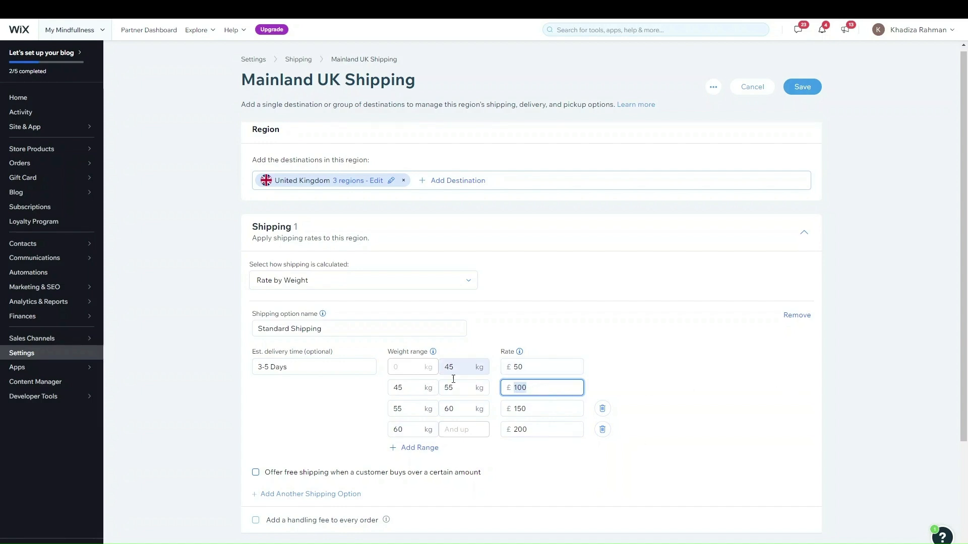
pyautogui.click(368, 474)
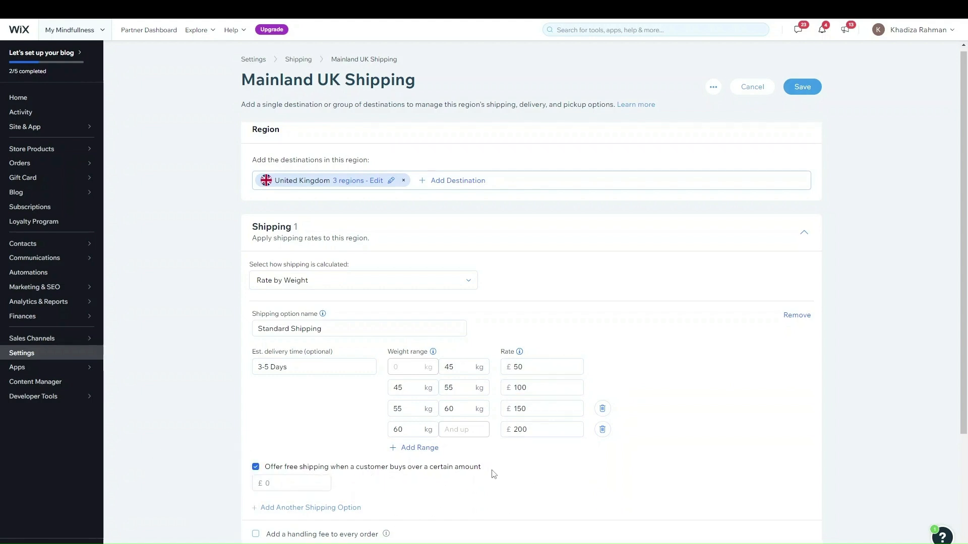
pyautogui.click(443, 468)
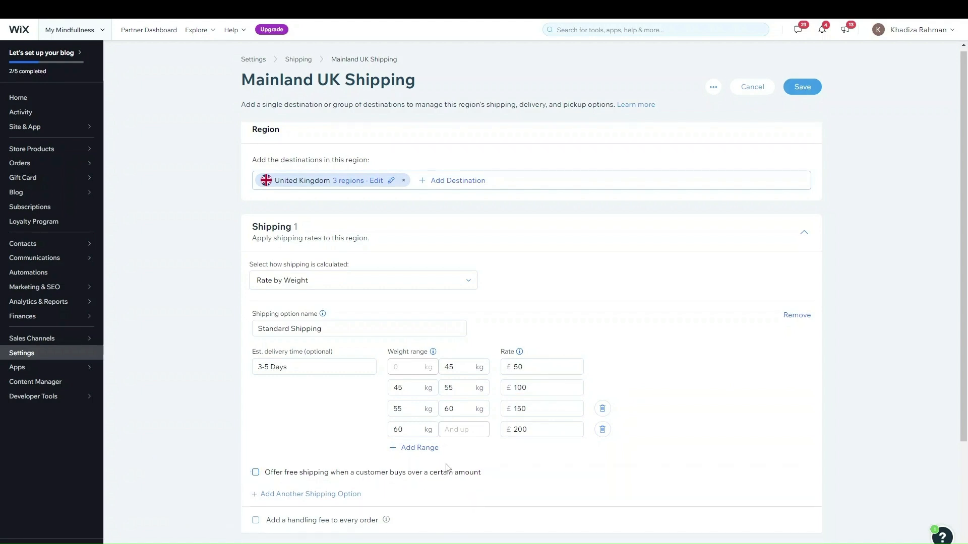
pyautogui.click(383, 281)
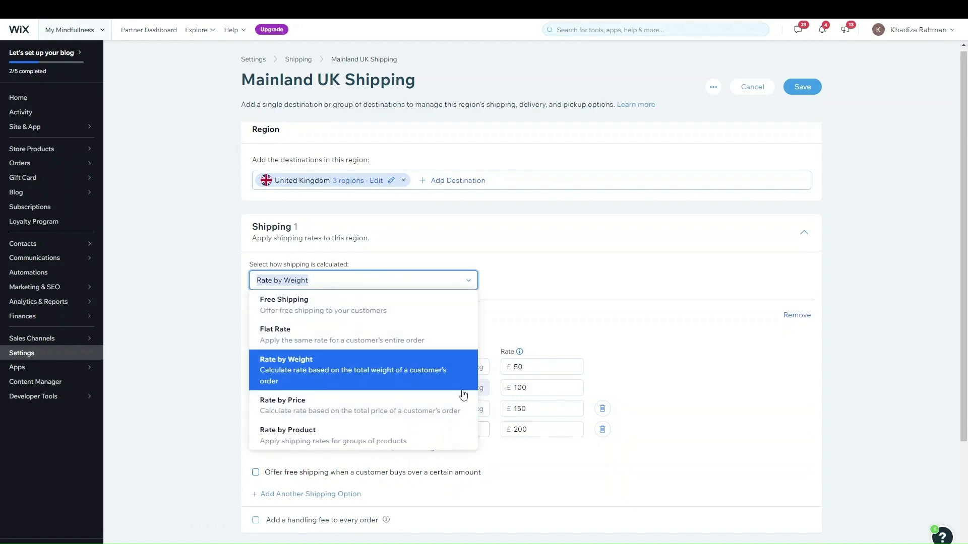
# Change the shipping calculation method to Rate by Price
pyautogui.click(323, 434)
pyautogui.click(361, 281)
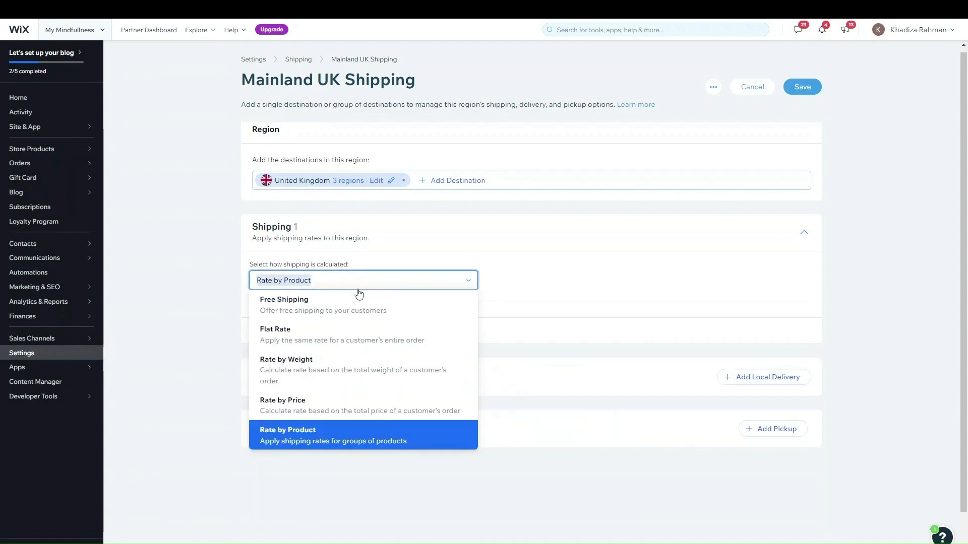
pyautogui.click(304, 401)
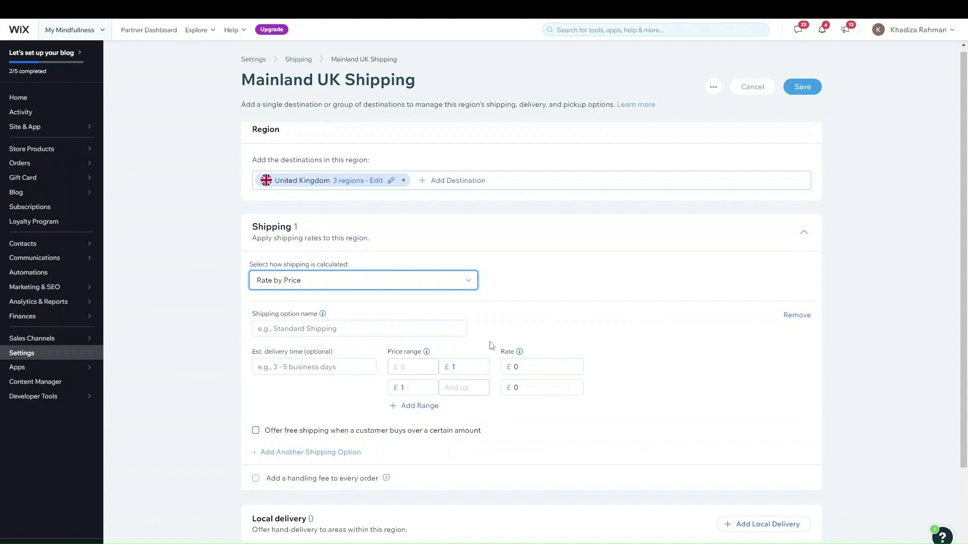
pyautogui.click(392, 283)
pyautogui.click(576, 281)
pyautogui.click(373, 277)
pyautogui.click(588, 273)
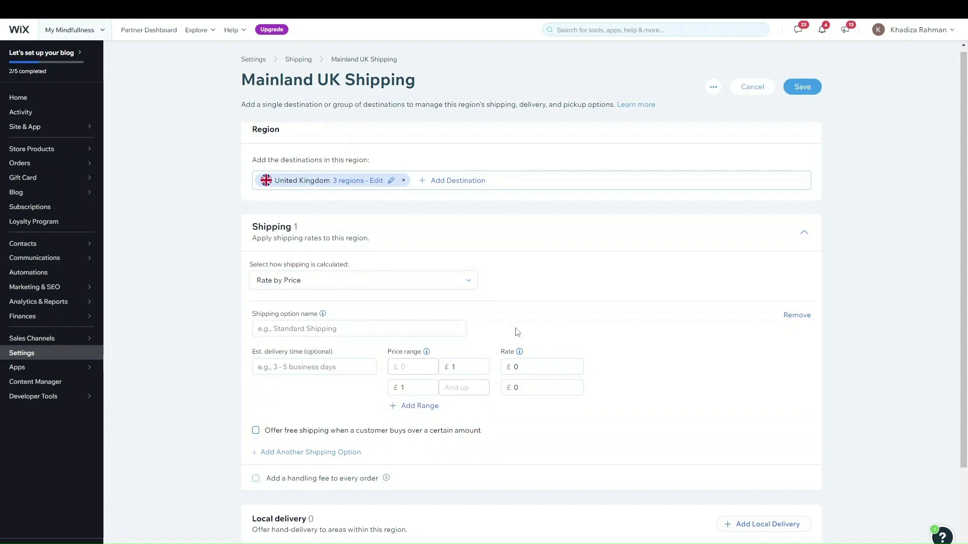
pyautogui.click(307, 331)
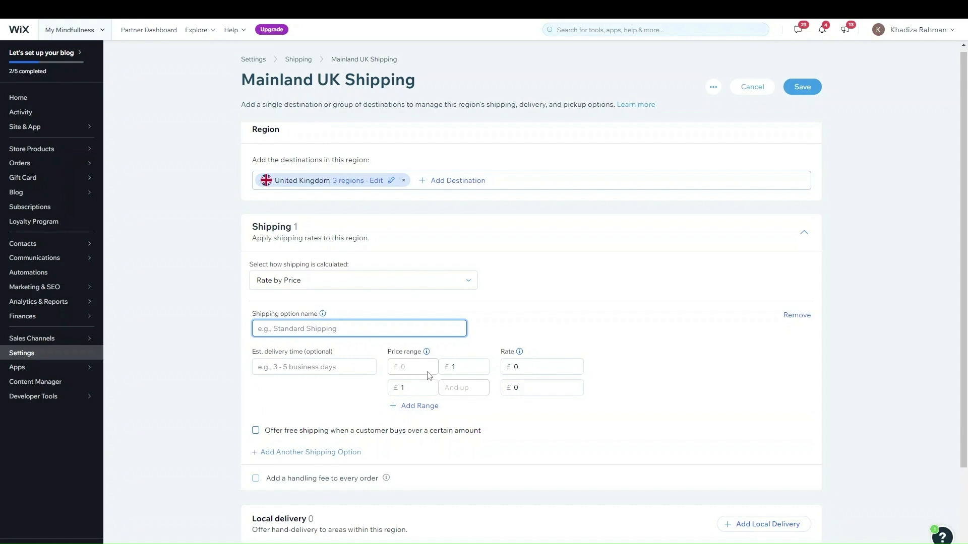
# Charge £6.99 for orders up to £55 and £4.99 for £55 and above
pyautogui.click(457, 368)
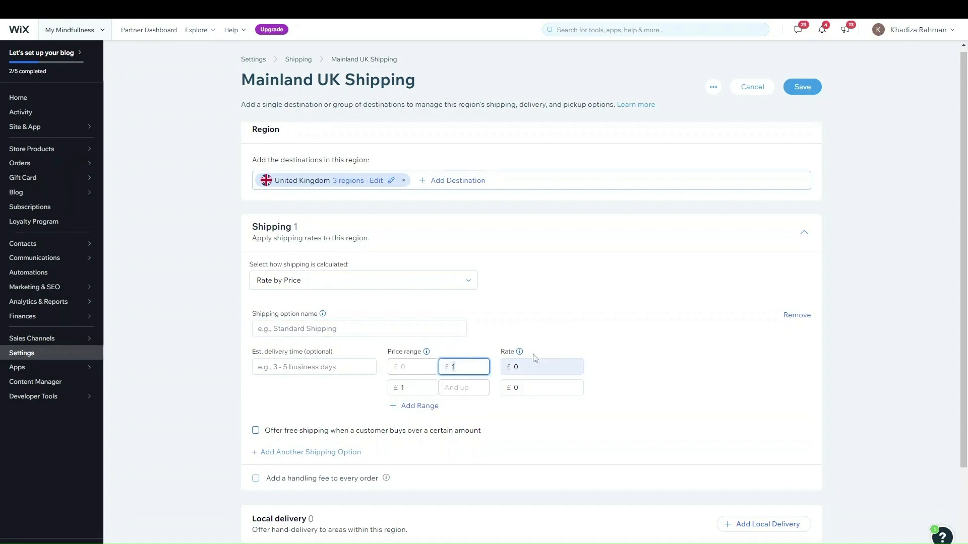
pyautogui.write('55')
pyautogui.click(549, 367)
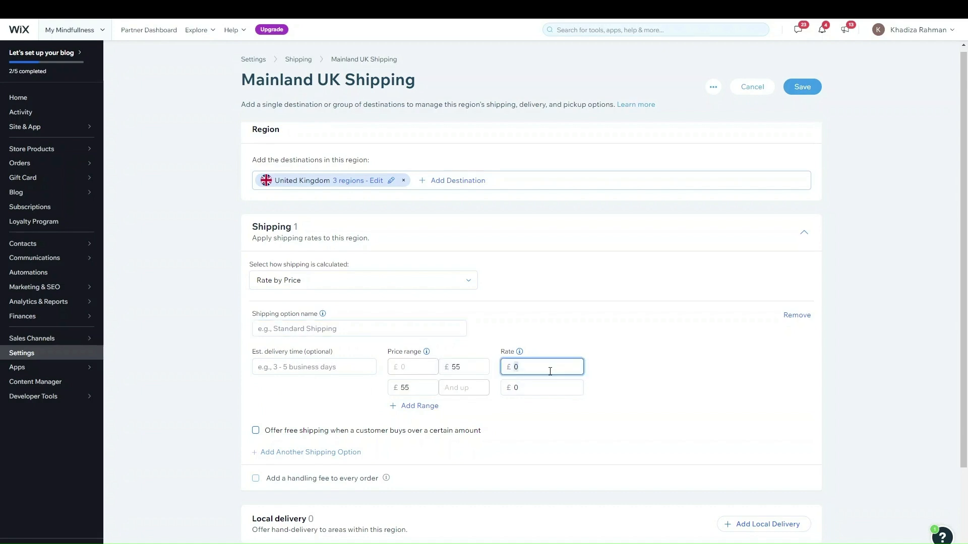
pyautogui.write('699')
pyautogui.press('Left')
pyautogui.press('Left')
pyautogui.write('.')
pyautogui.press('Tab')
pyautogui.press('Tab')
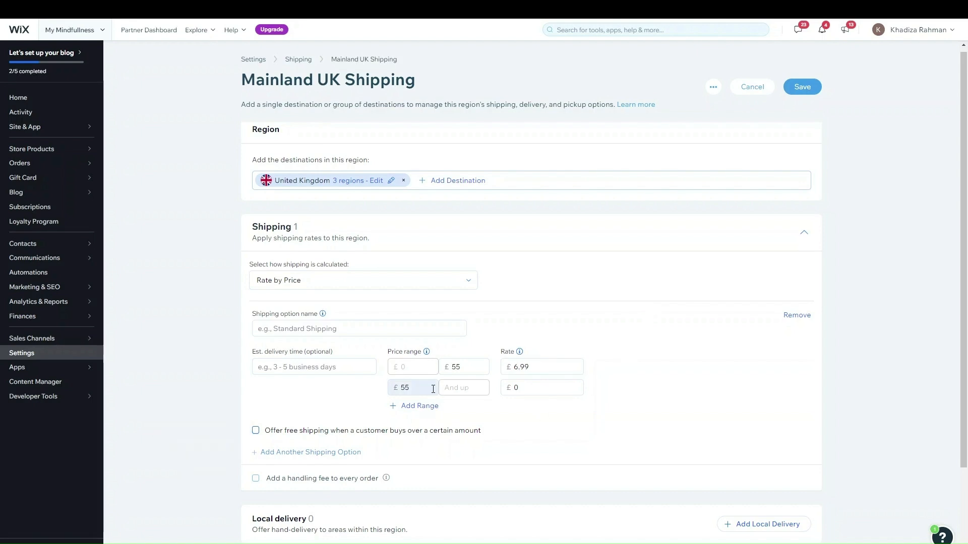
pyautogui.write('4.99')
pyautogui.click(689, 386)
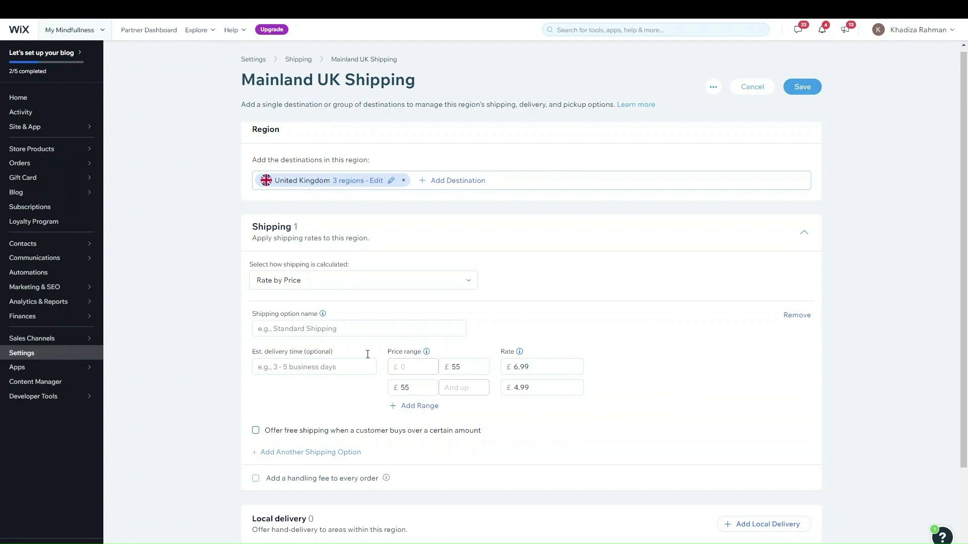
pyautogui.click(385, 281)
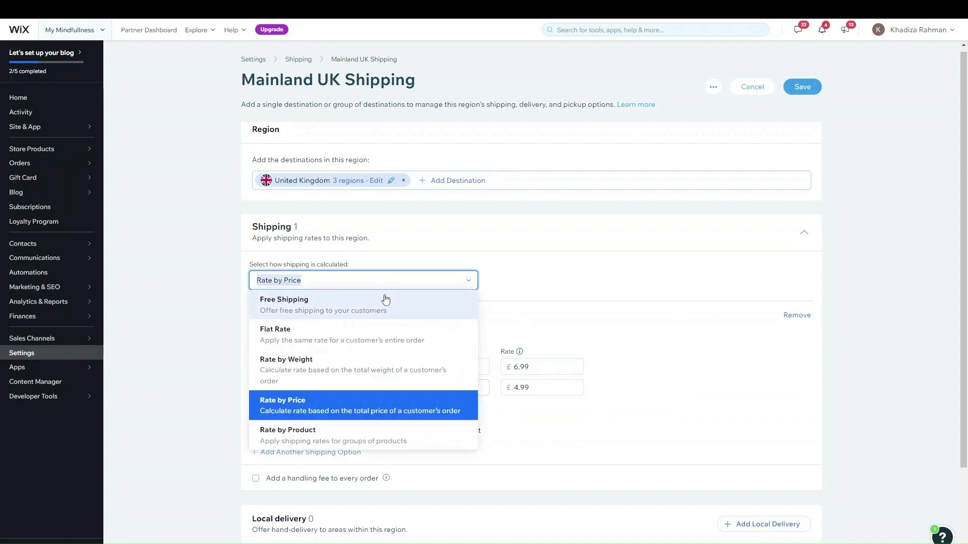
# Enter per-product rates of 4.5 for Household Items and 2.5 for Outdoor
pyautogui.click(360, 441)
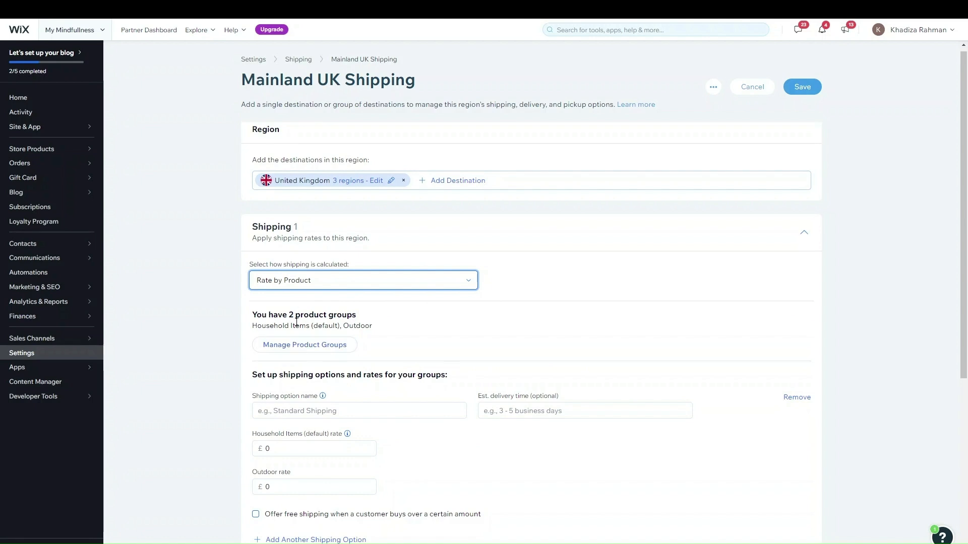
pyautogui.scroll(-2, 398, 372)
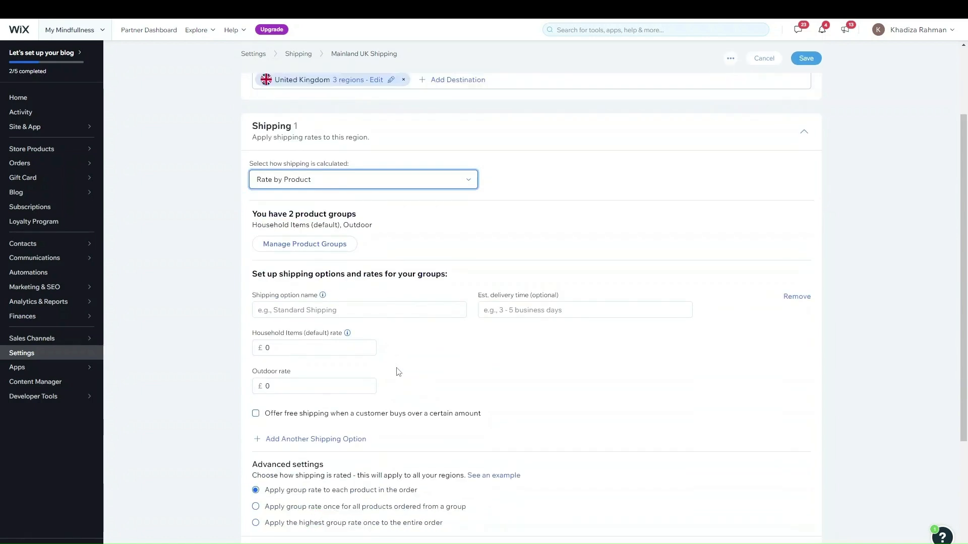
pyautogui.scroll(1, 320, 349)
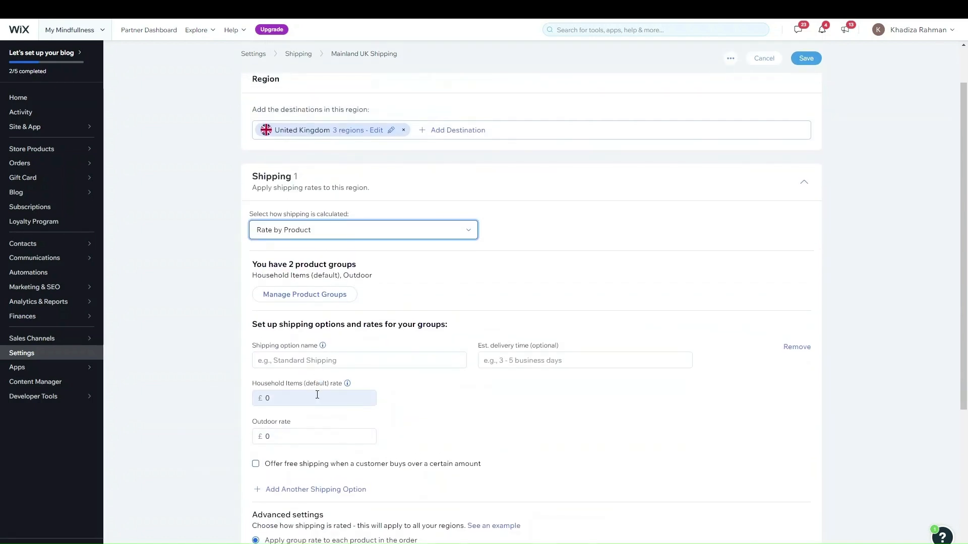
pyautogui.click(317, 395)
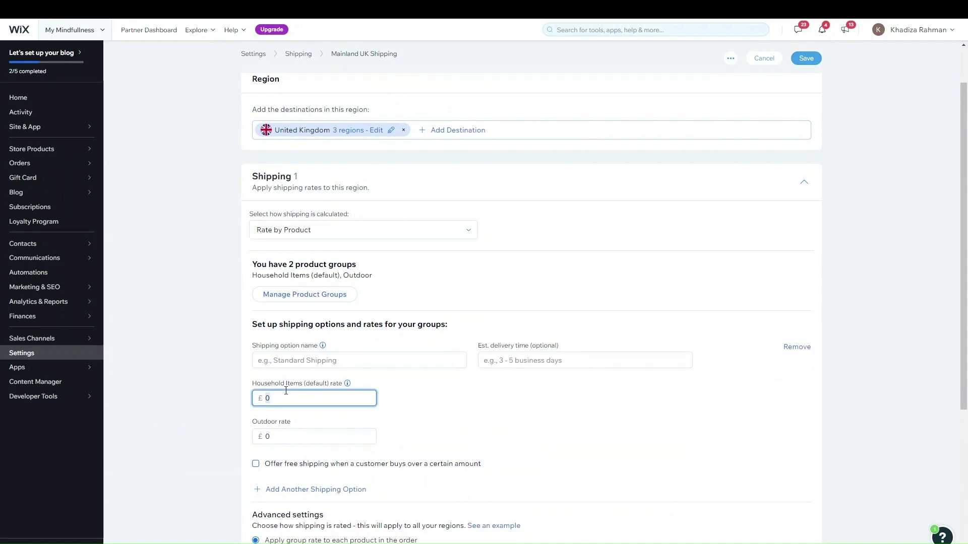
pyautogui.write('450')
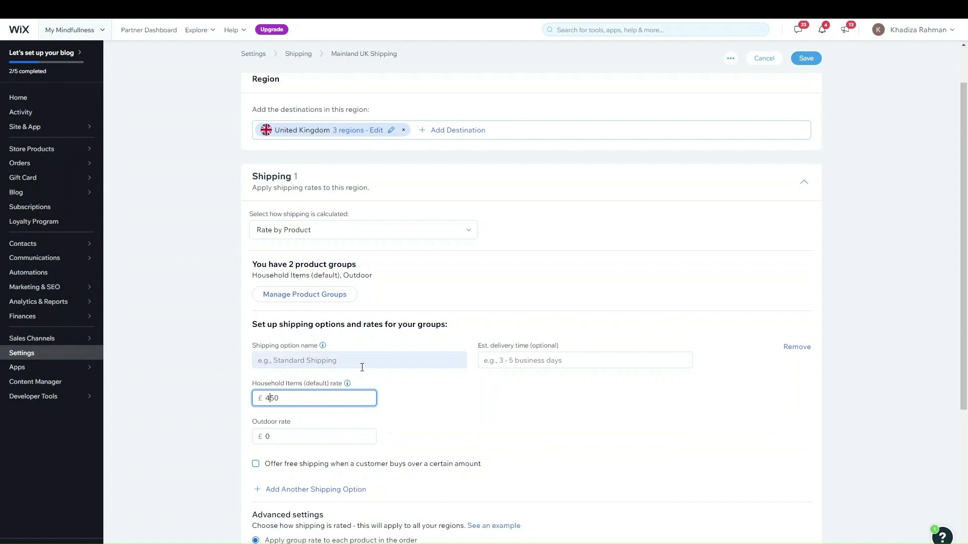
pyautogui.press('BackSpace')
pyautogui.press('BackSpace')
pyautogui.write('.5')
pyautogui.click(302, 434)
pyautogui.write('2.5')
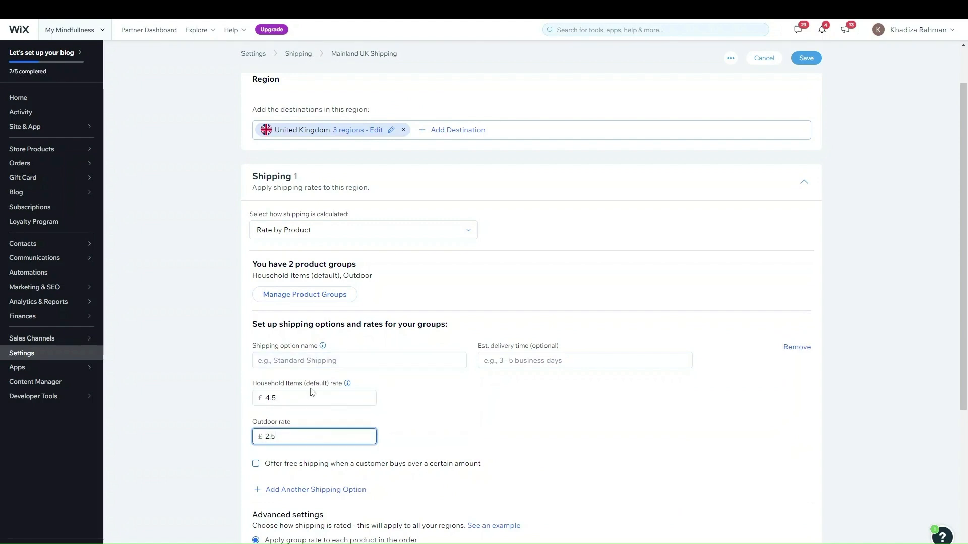
pyautogui.click(331, 231)
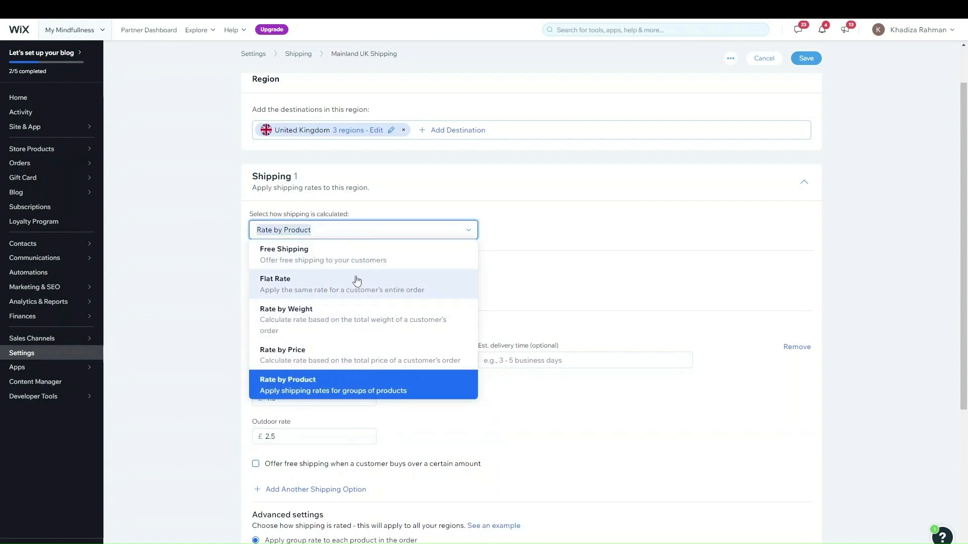
# Set Mainland UK to Free Shipping and start adding a local delivery area
pyautogui.click(357, 254)
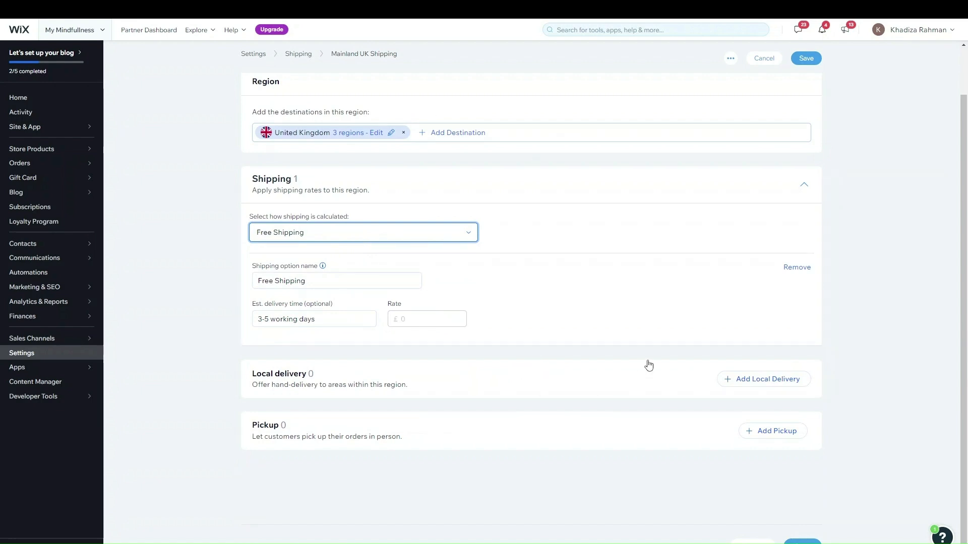
pyautogui.click(735, 391)
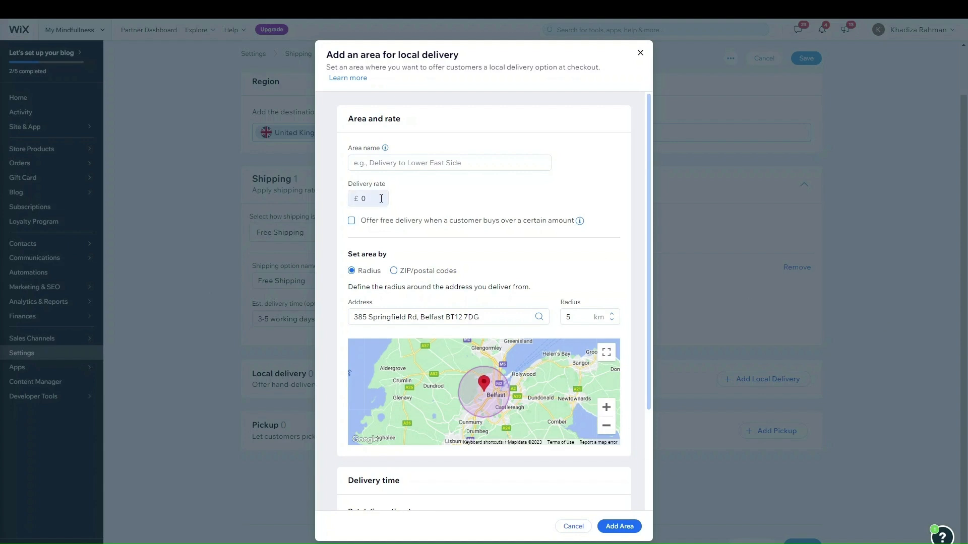
# Enter £2.99 as the local delivery area's rate
pyautogui.scroll(-3, 488, 457)
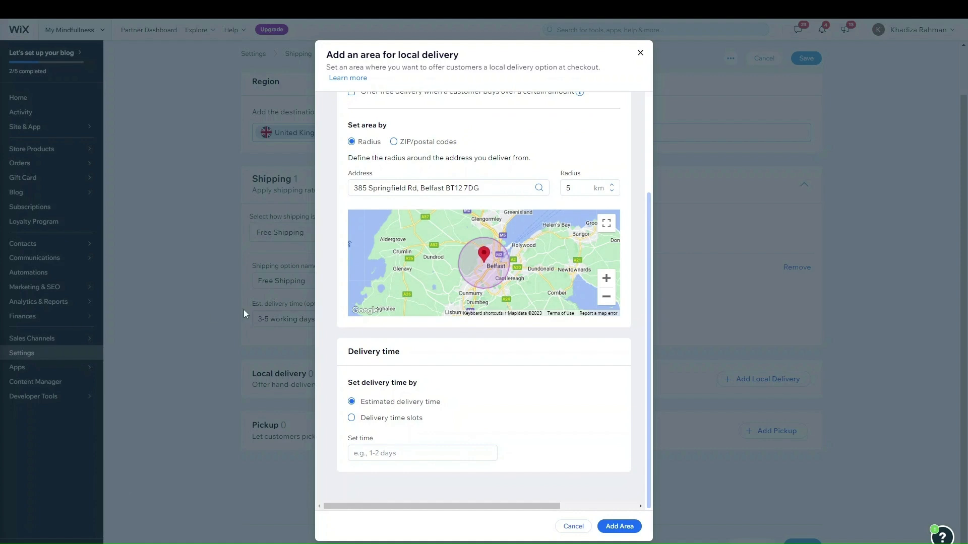
pyautogui.scroll(3, 522, 337)
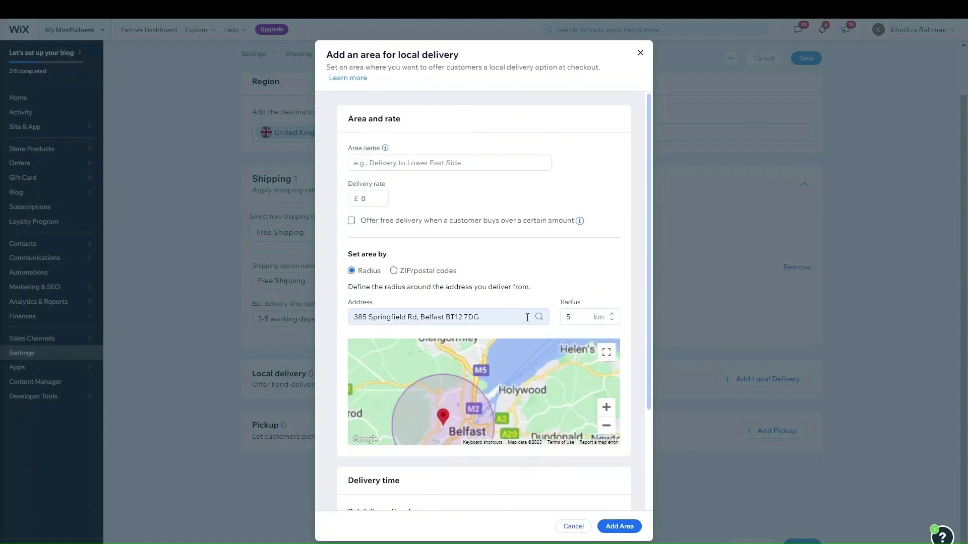
pyautogui.click(389, 162)
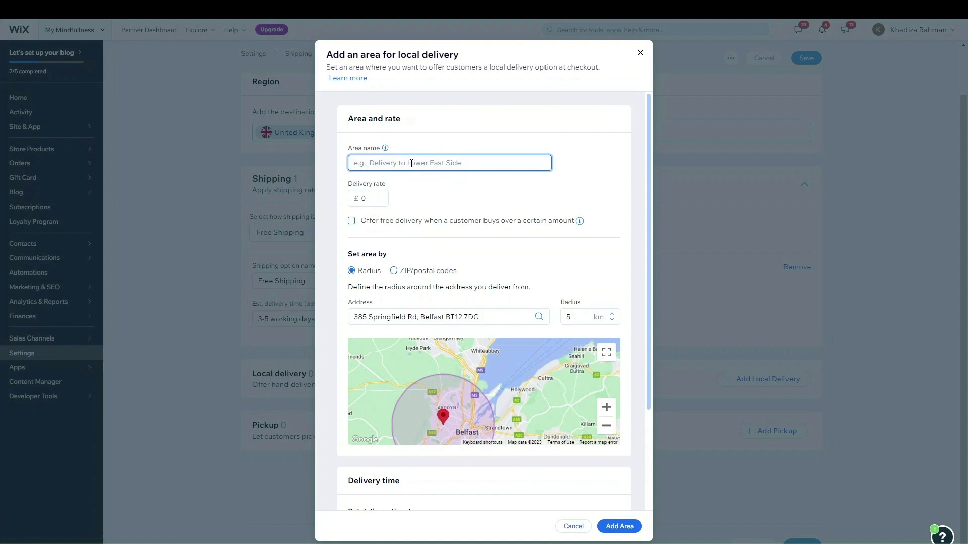
pyautogui.click(373, 197)
pyautogui.press('BackSpace')
pyautogui.write('2.99')
pyautogui.scroll(-2, 577, 262)
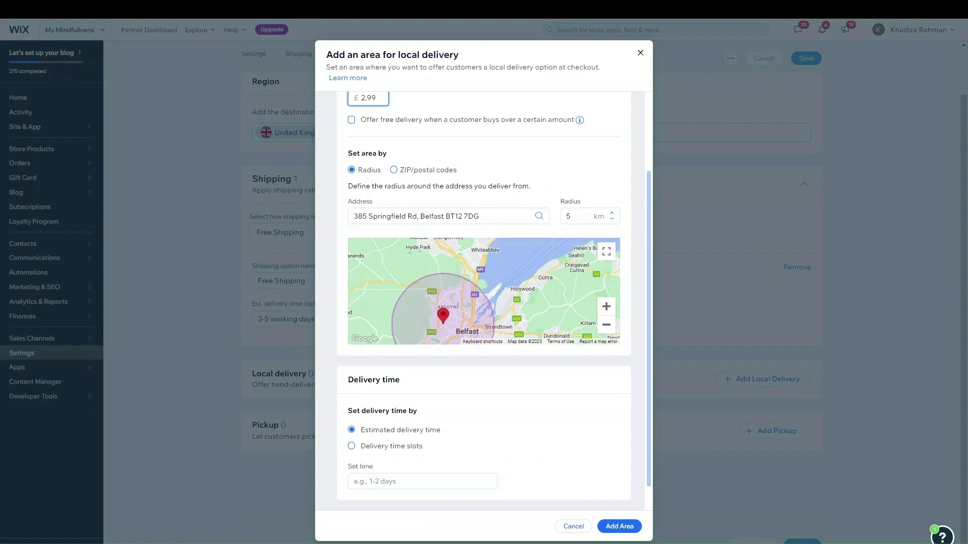
pyautogui.click(553, 166)
# Reposition the map and increase the delivery radius from 5 to 7 km
pyautogui.moveTo(511, 285); pyautogui.dragTo(513, 257)
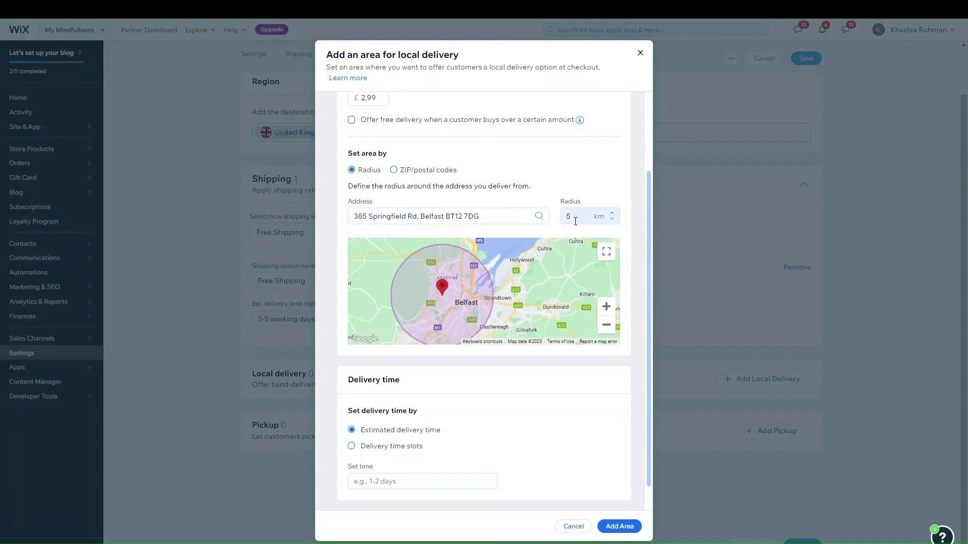
pyautogui.click(611, 213)
pyautogui.click(611, 213)
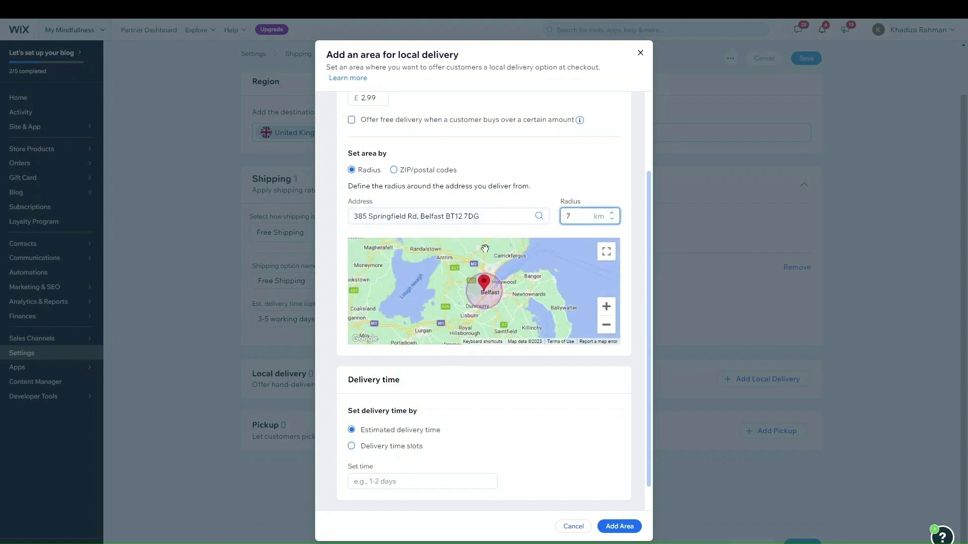
pyautogui.scroll(2, 499, 272)
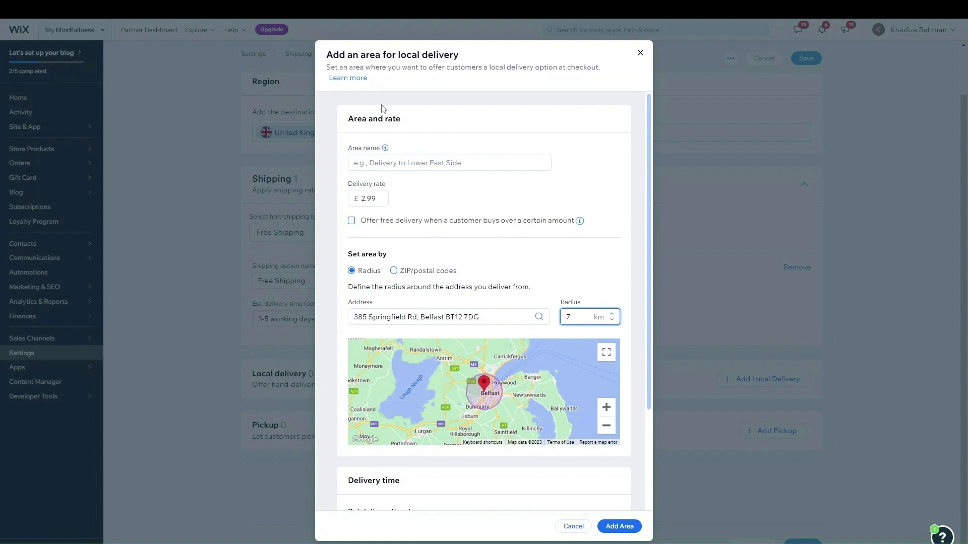
pyautogui.scroll(-3, 429, 227)
# Try a postal-code area, revert to radius, then cancel the local delivery area
pyautogui.click(428, 146)
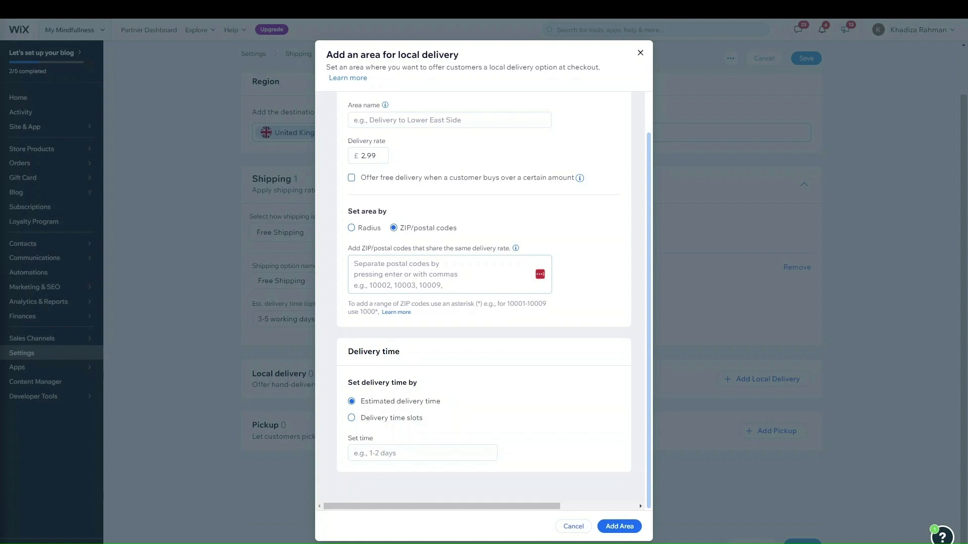
pyautogui.click(404, 267)
pyautogui.write('BT9*')
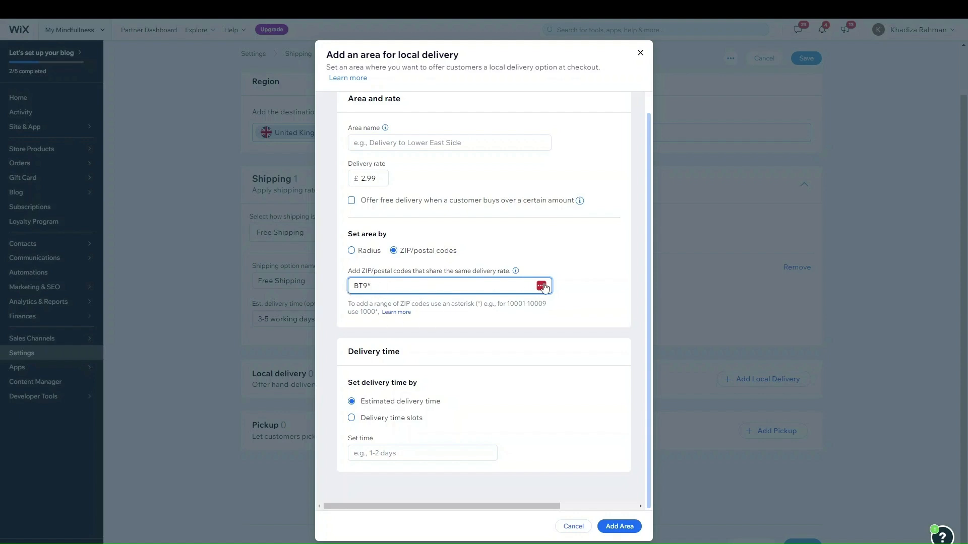
pyautogui.scroll(1, 581, 276)
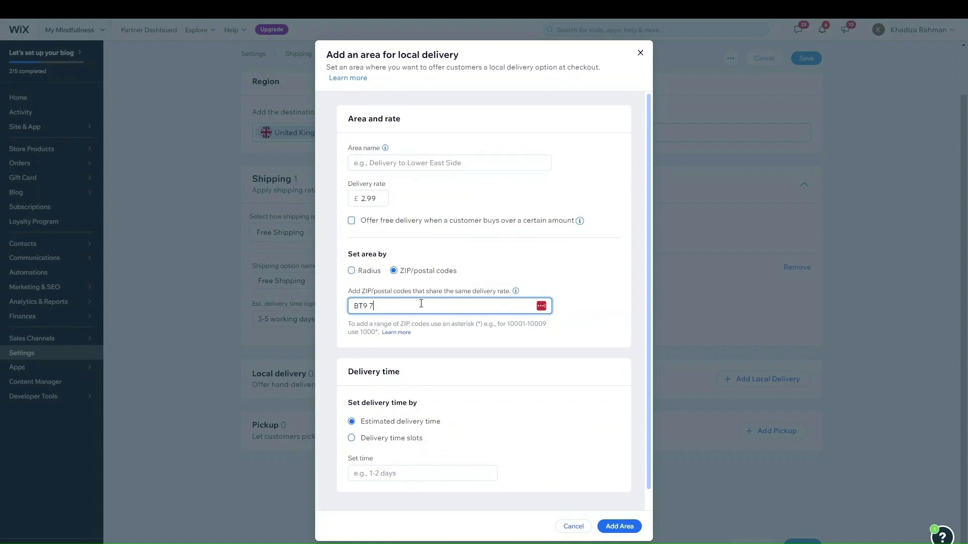
pyautogui.click(377, 271)
pyautogui.scroll(-1, 454, 448)
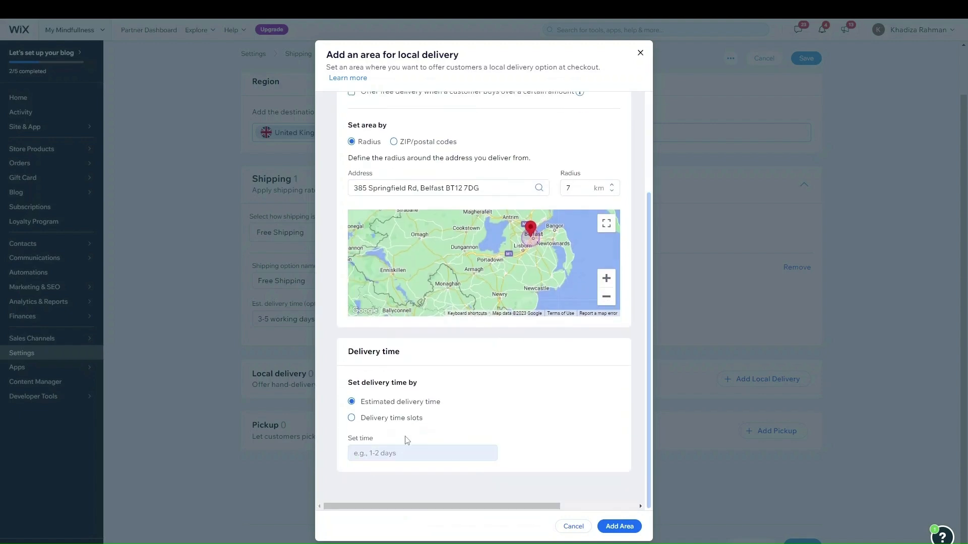
pyautogui.click(567, 527)
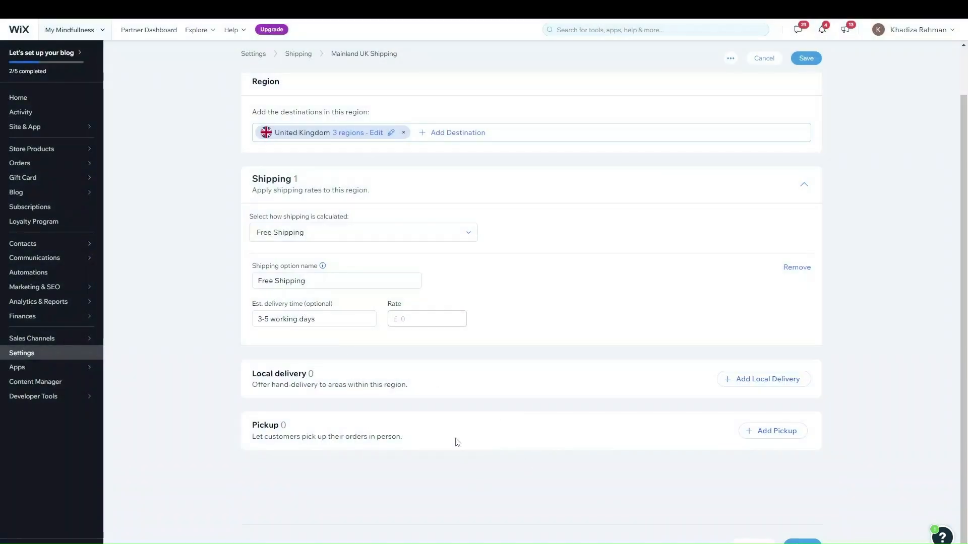
# Open the Northern Ireland/ROI Shipping region from the shipping regions list
pyautogui.scroll(2, 504, 333)
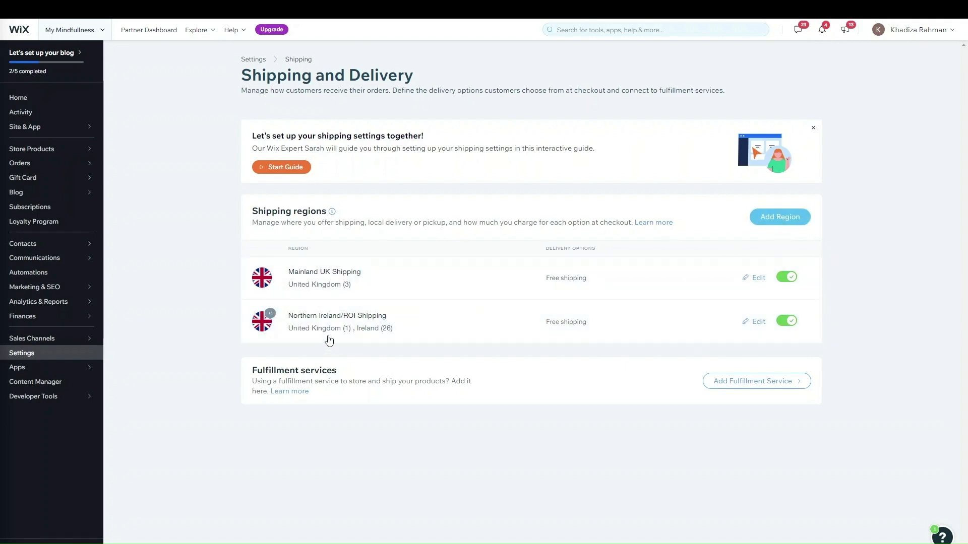
pyautogui.click(338, 316)
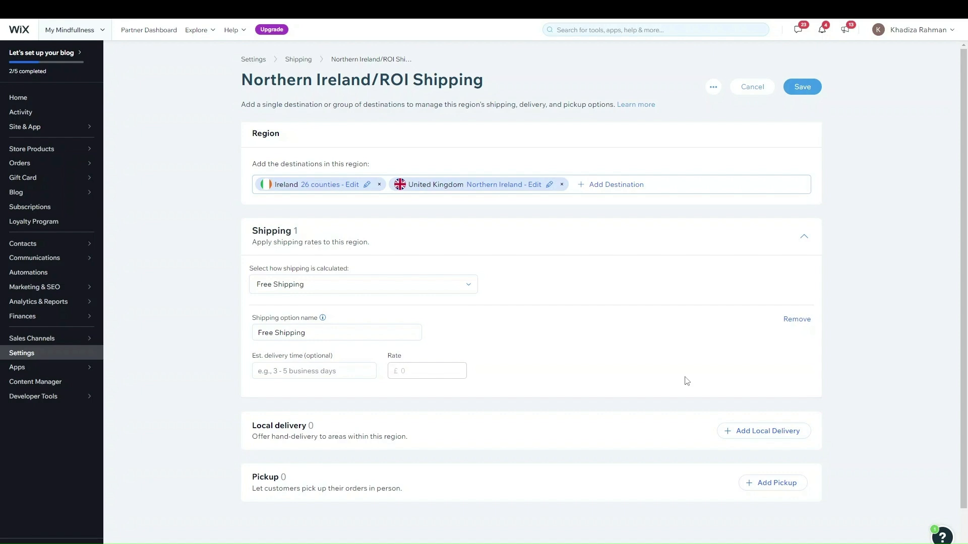
pyautogui.scroll(-1, 760, 482)
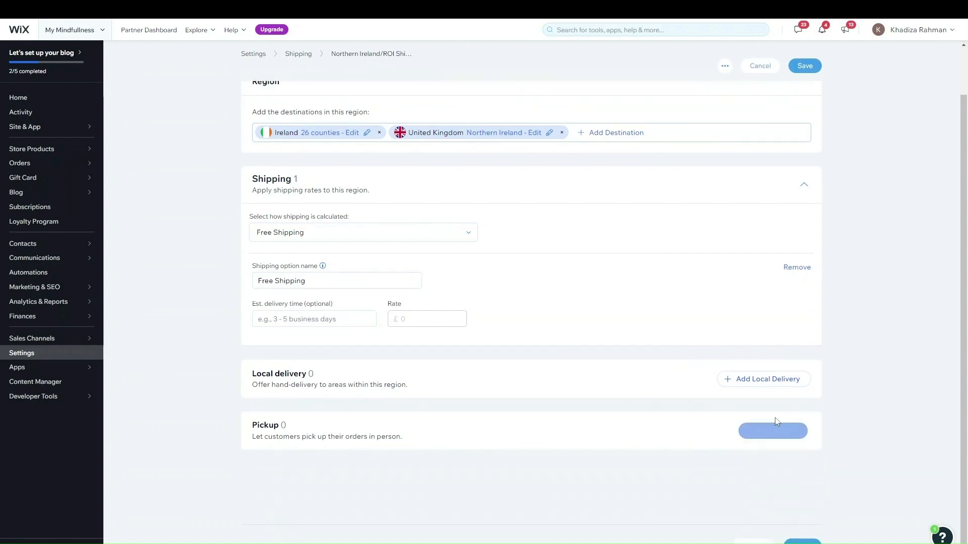
# Add a pickup option named 'Collection' with its street address and city
pyautogui.click(774, 431)
pyautogui.scroll(-4, 714, 451)
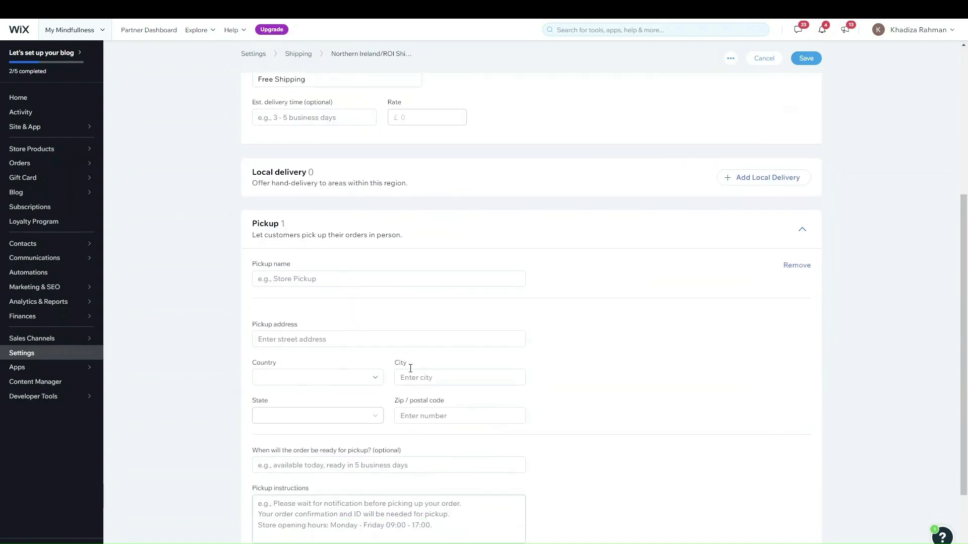
pyautogui.click(297, 277)
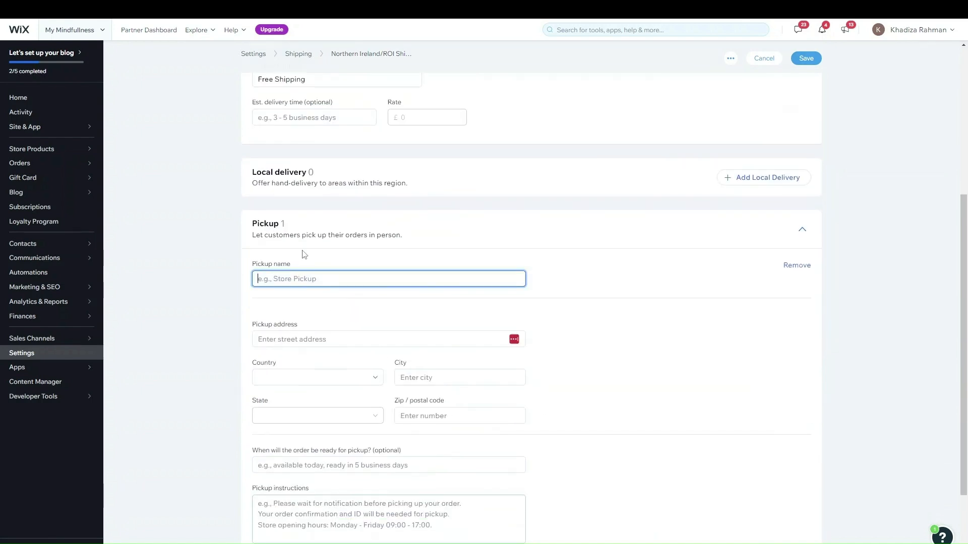
pyautogui.write('Collection')
pyautogui.click(297, 338)
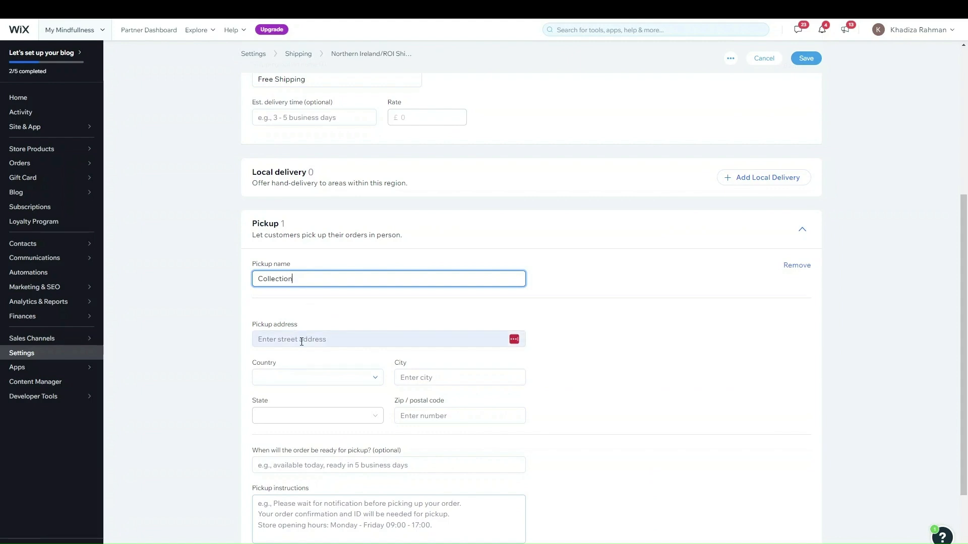
pyautogui.click(376, 382)
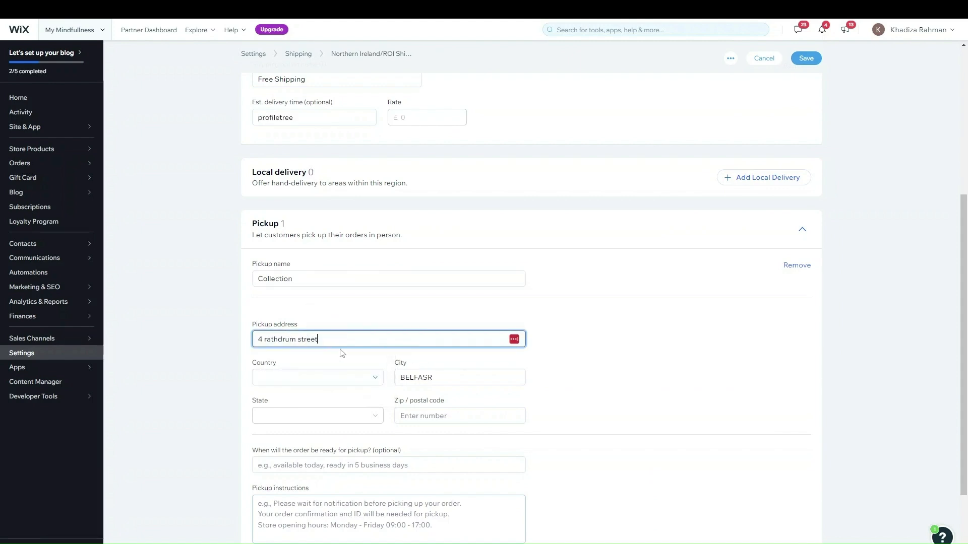
pyautogui.click(471, 378)
pyautogui.press('BackSpace')
pyautogui.write('T')
# Leave pickup instructions blank, fill in the pickup readiness time, and remove Free Shipping
pyautogui.scroll(-2, 429, 433)
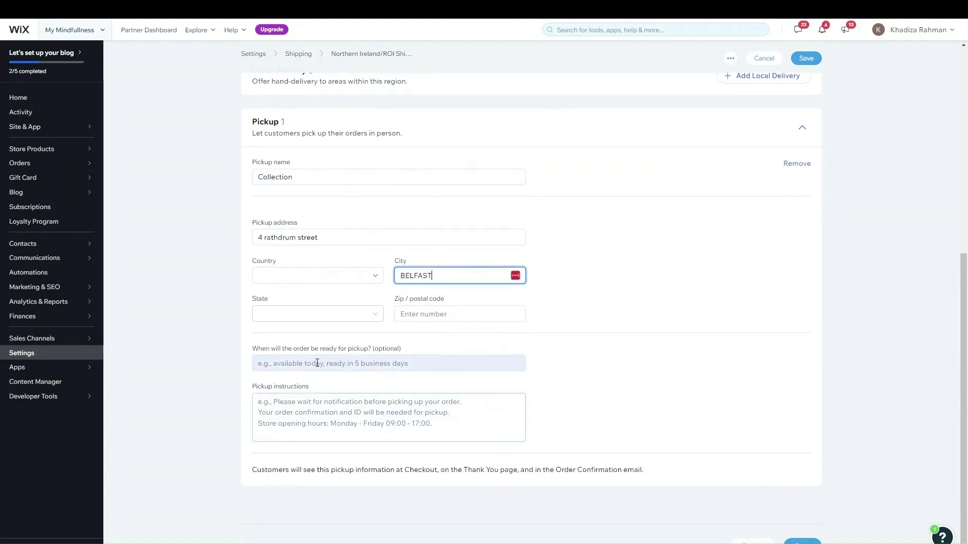
pyautogui.click(353, 414)
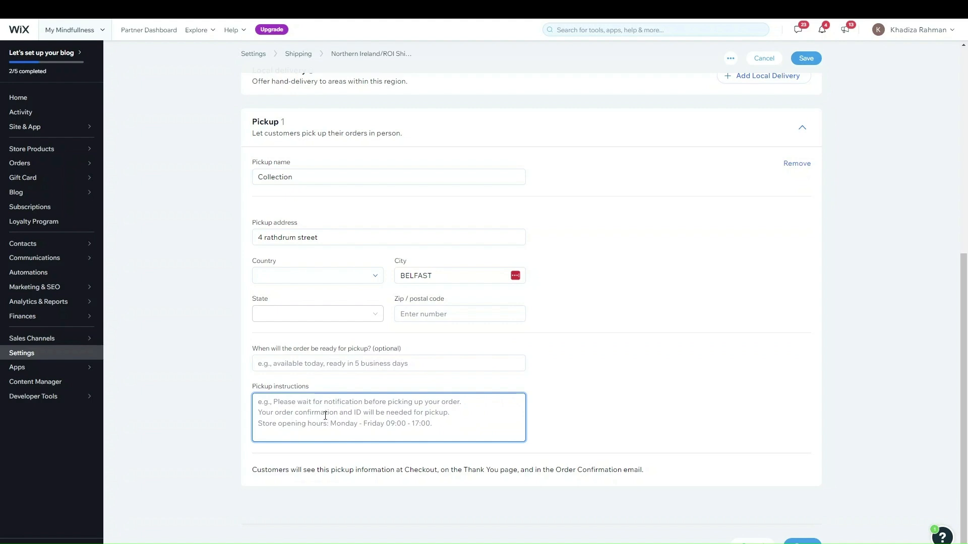
pyautogui.click(242, 431)
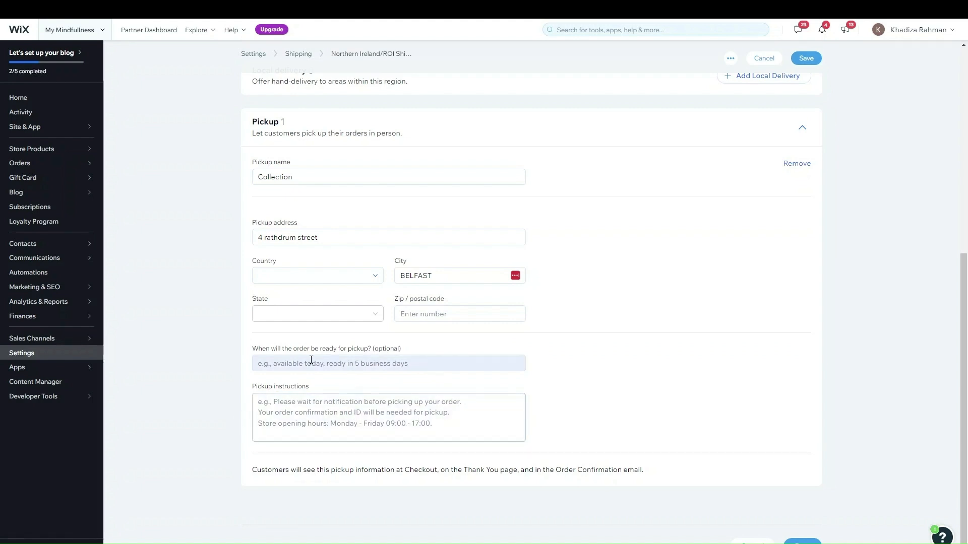
pyautogui.click(460, 361)
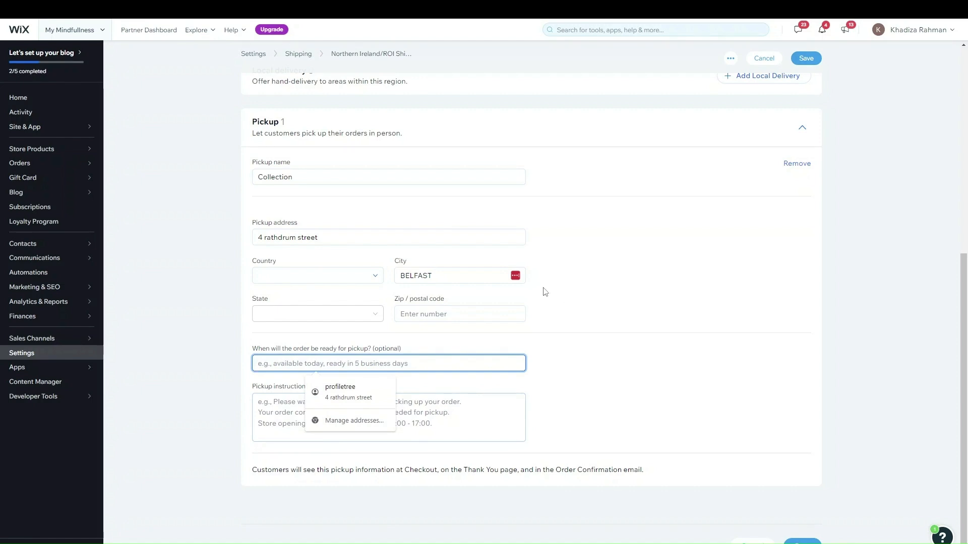
pyautogui.scroll(6, 333, 132)
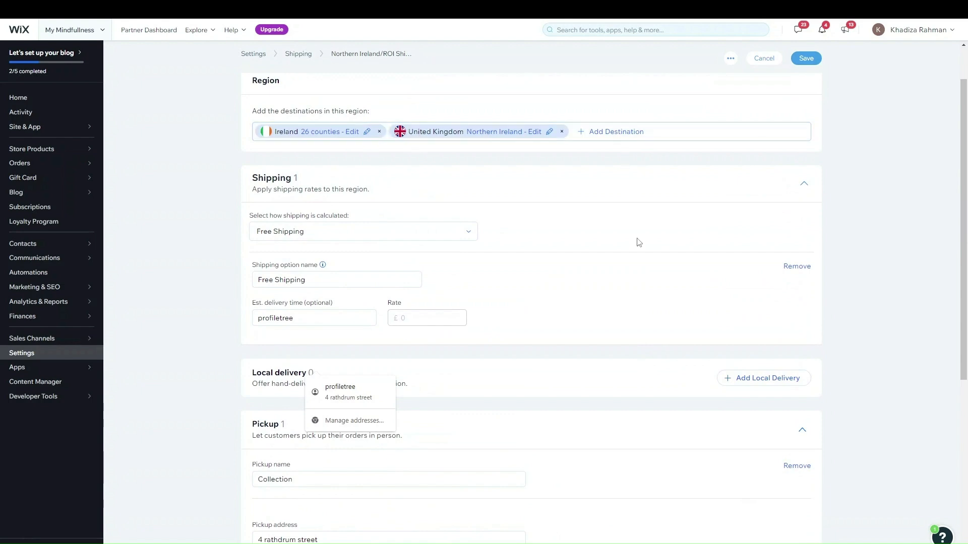
pyautogui.scroll(-5, 635, 227)
pyautogui.click(906, 406)
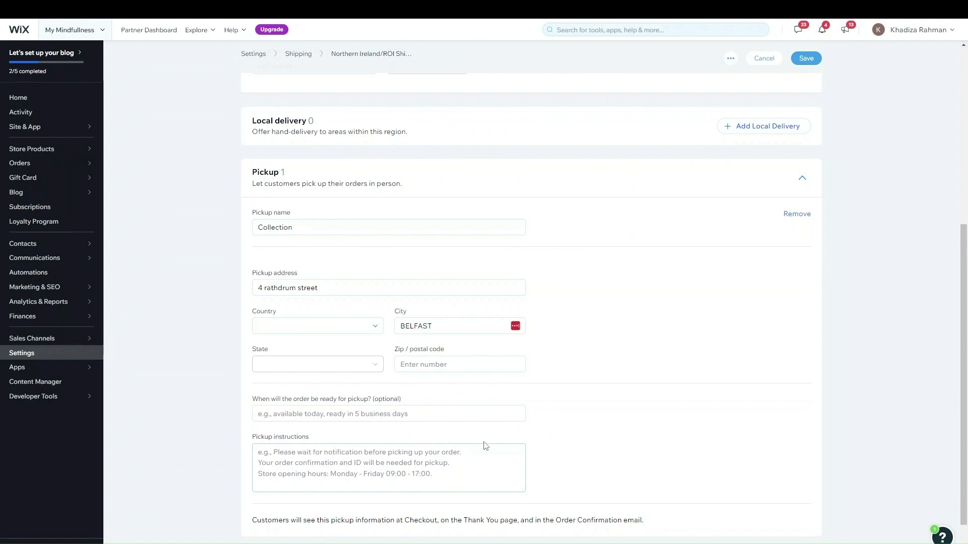
pyautogui.scroll(6, 485, 445)
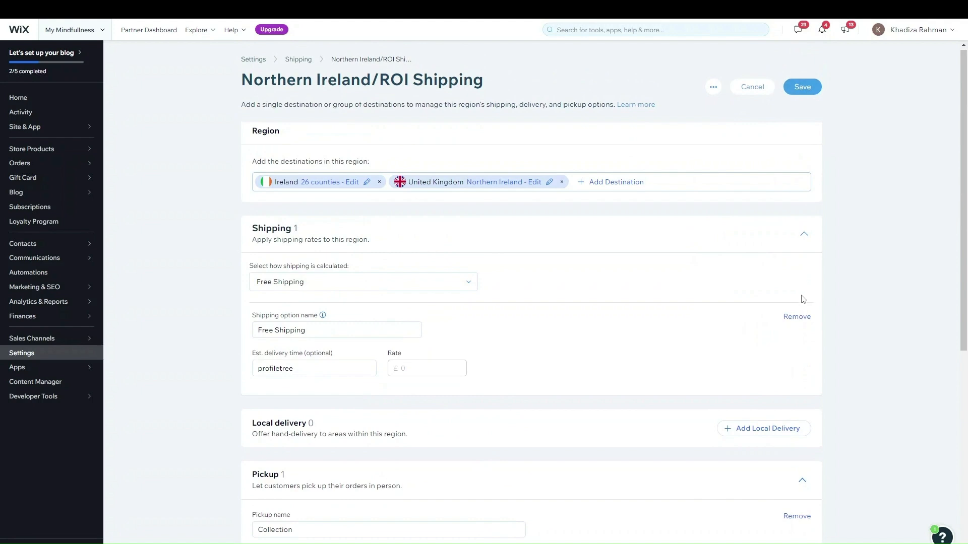
pyautogui.click(793, 323)
pyautogui.scroll(-5, 460, 277)
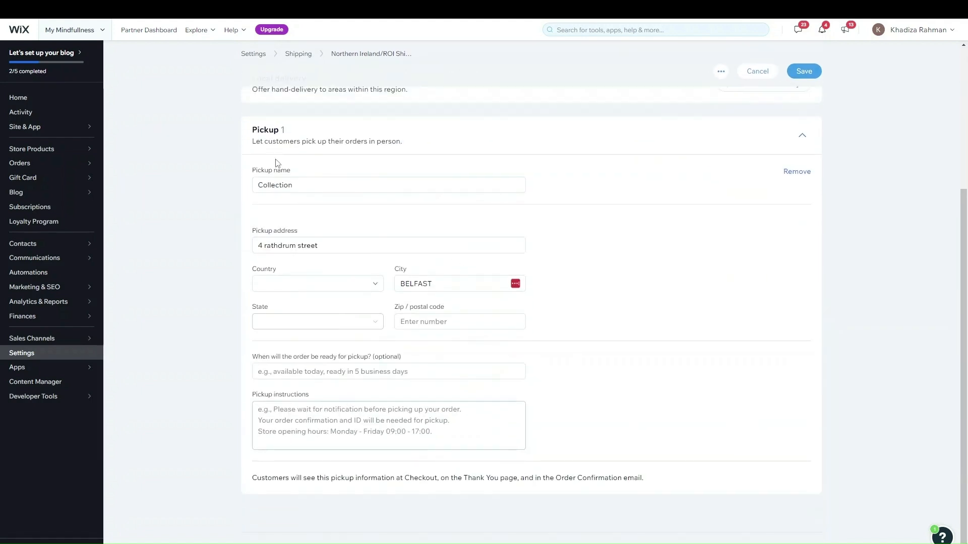
pyautogui.moveTo(464, 23)
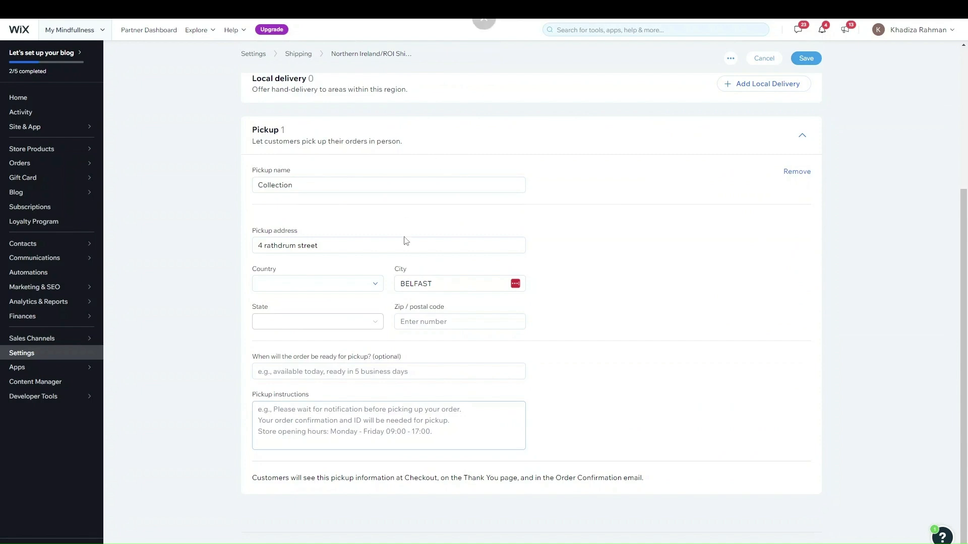
# Cancel and discard the Northern Ireland/ROI region edits, then go to the dashboard Home
pyautogui.scroll(3, 501, 284)
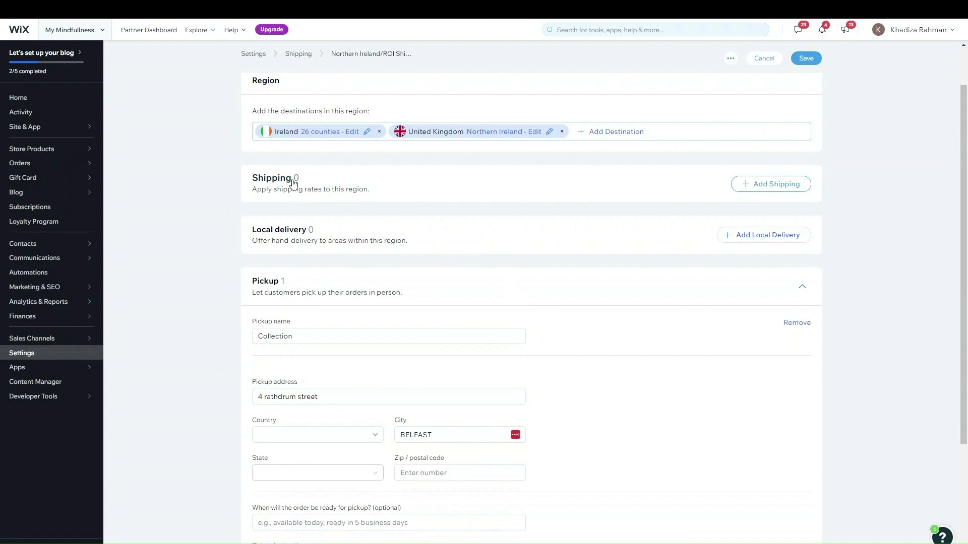
pyautogui.scroll(1, 503, 277)
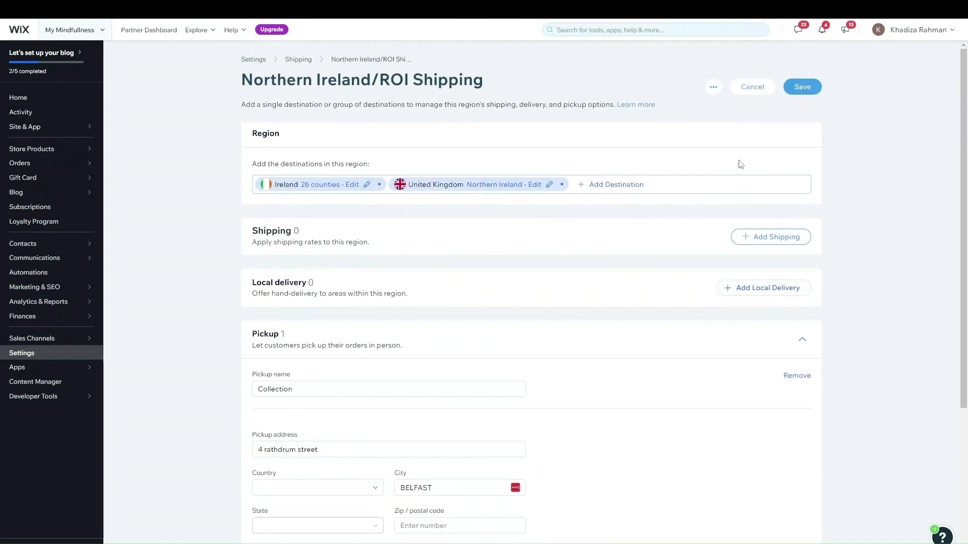
pyautogui.click(750, 87)
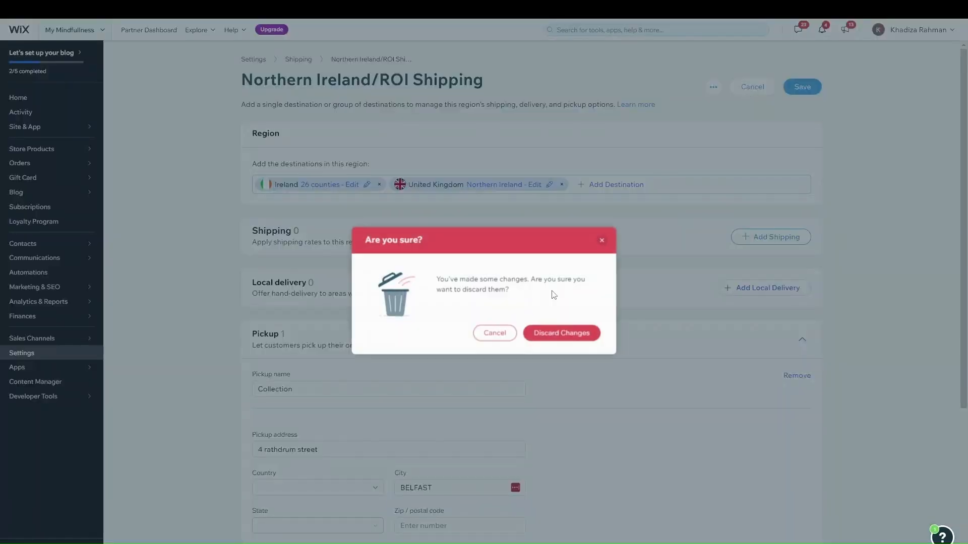
pyautogui.click(586, 334)
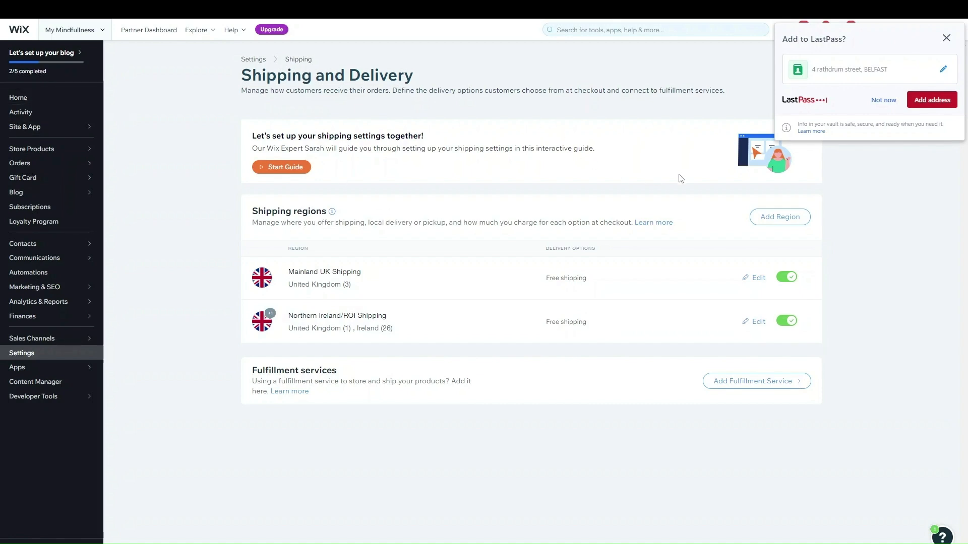
pyautogui.click(18, 97)
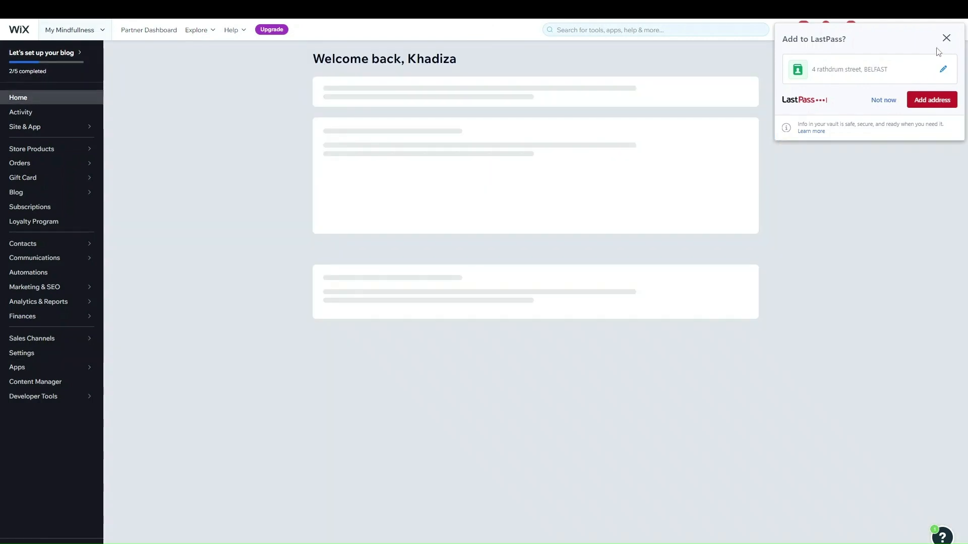
# Dismiss the LastPass prompt, open the home page in the editor and scroll to Explore the Collection
pyautogui.click(945, 38)
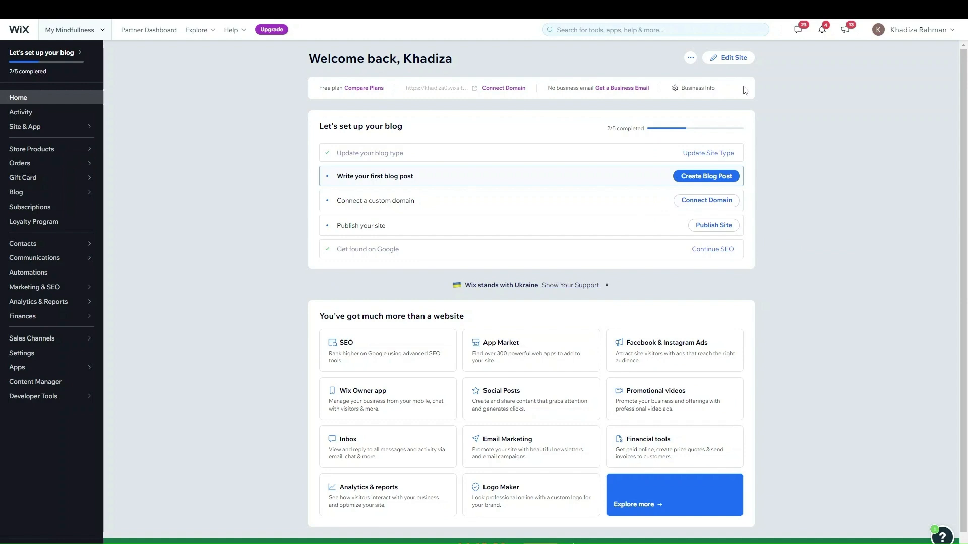
pyautogui.click(733, 58)
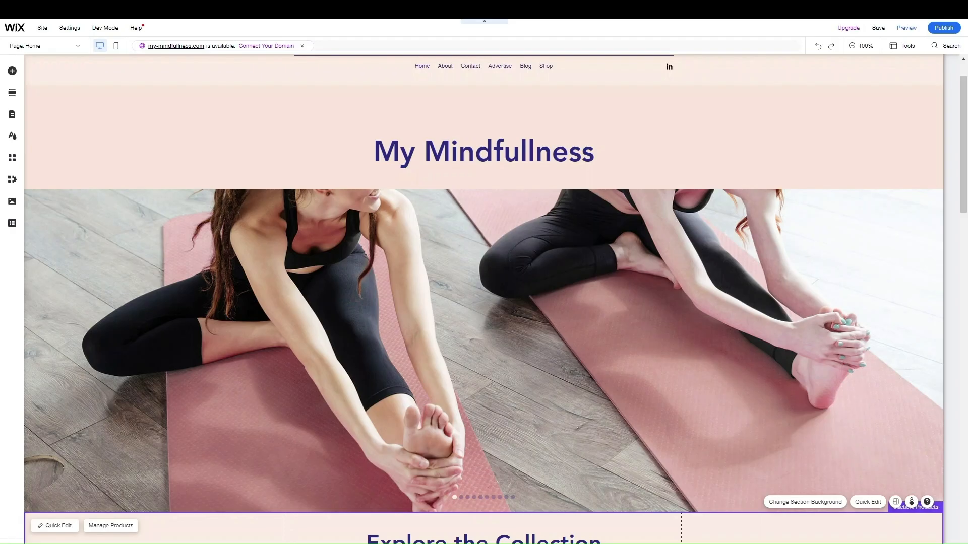
pyautogui.scroll(-6, 733, 272)
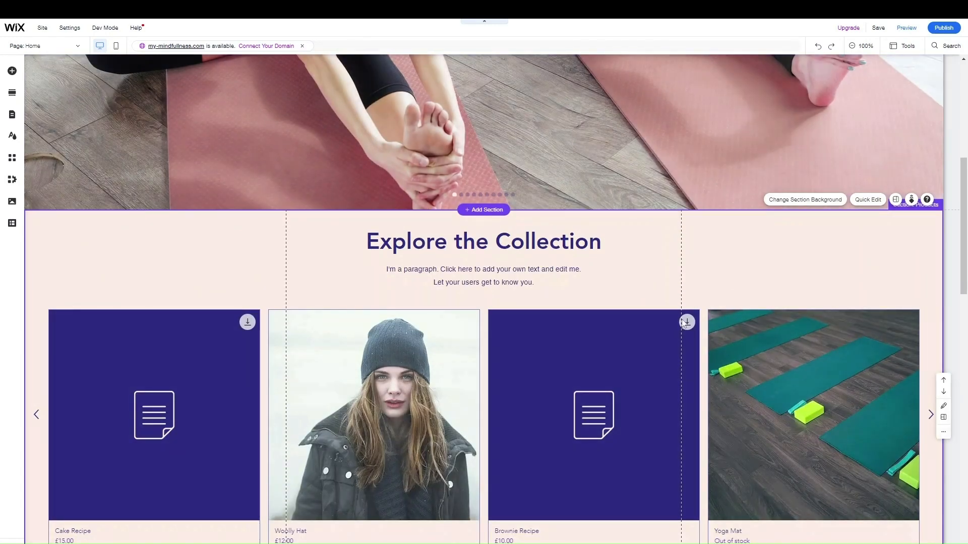
pyautogui.scroll(-1, 371, 278)
pyautogui.scroll(-3, 378, 272)
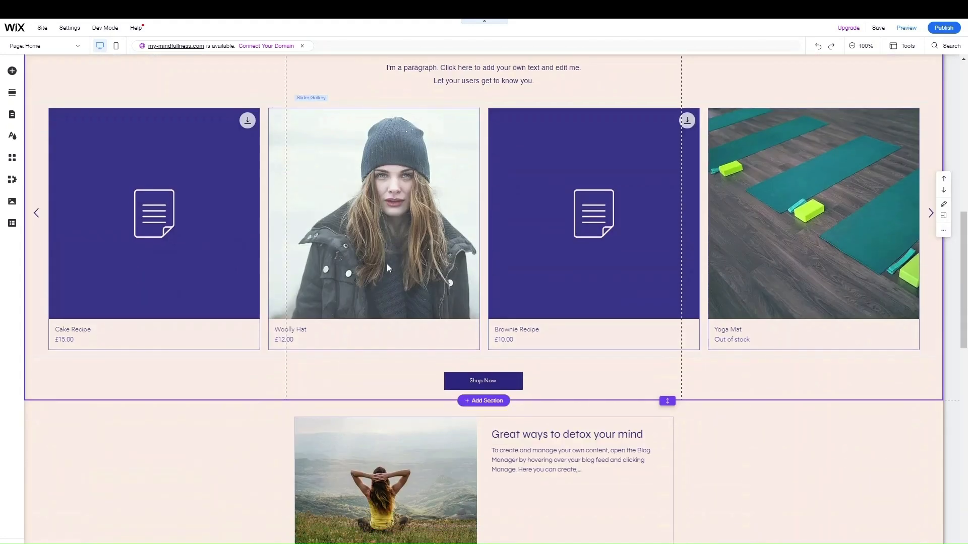
pyautogui.scroll(4, 659, 229)
pyautogui.scroll(-2, 458, 288)
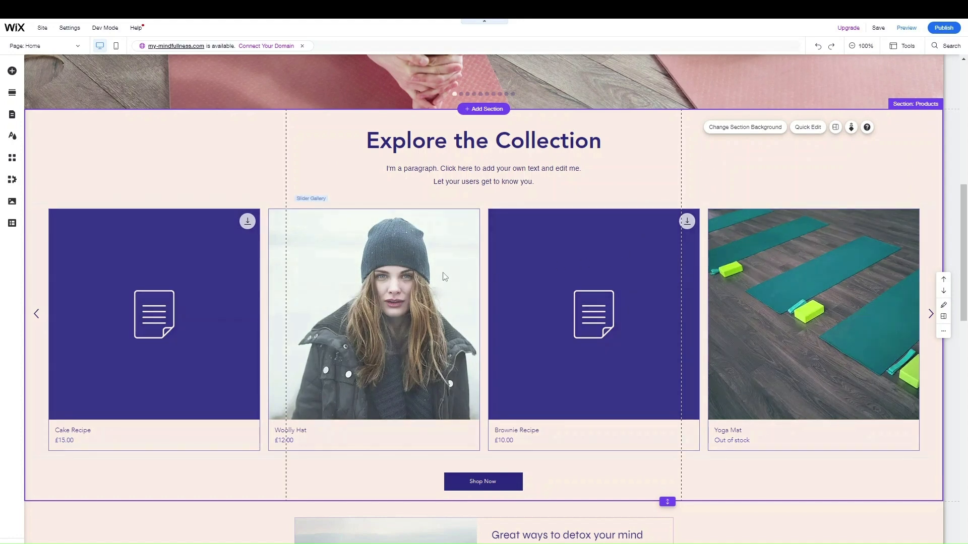
# Set the Explore the Collection slider gallery to show the Clothing category
pyautogui.click(445, 277)
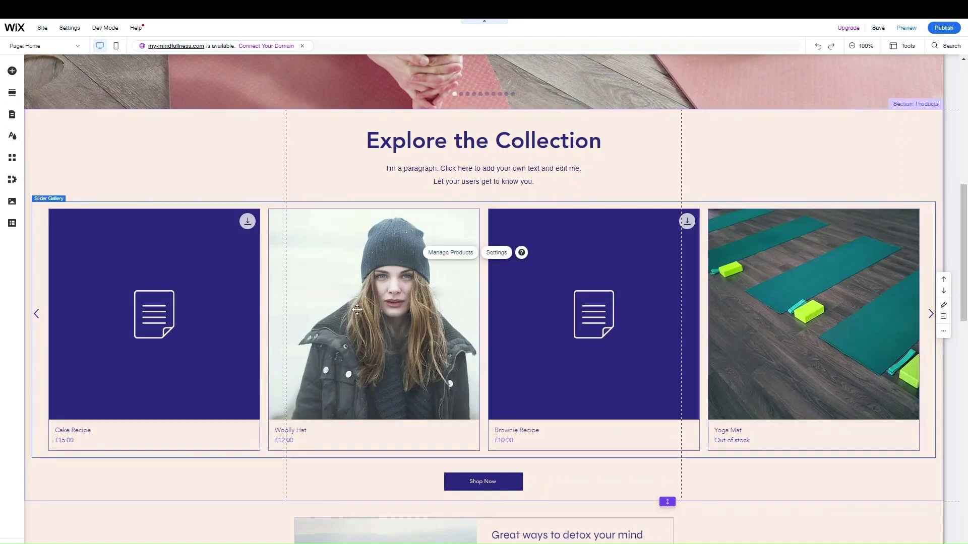
pyautogui.click(507, 251)
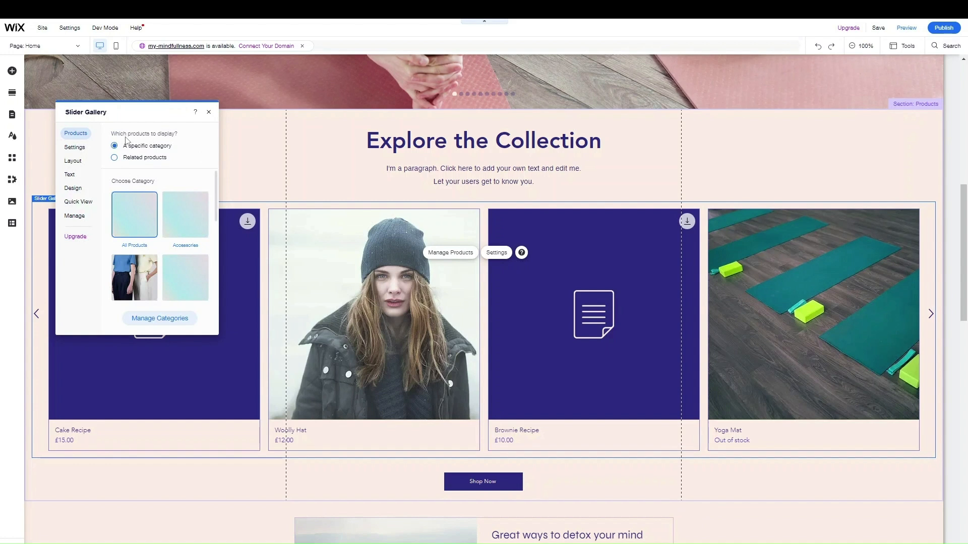
pyautogui.scroll(-5, 187, 202)
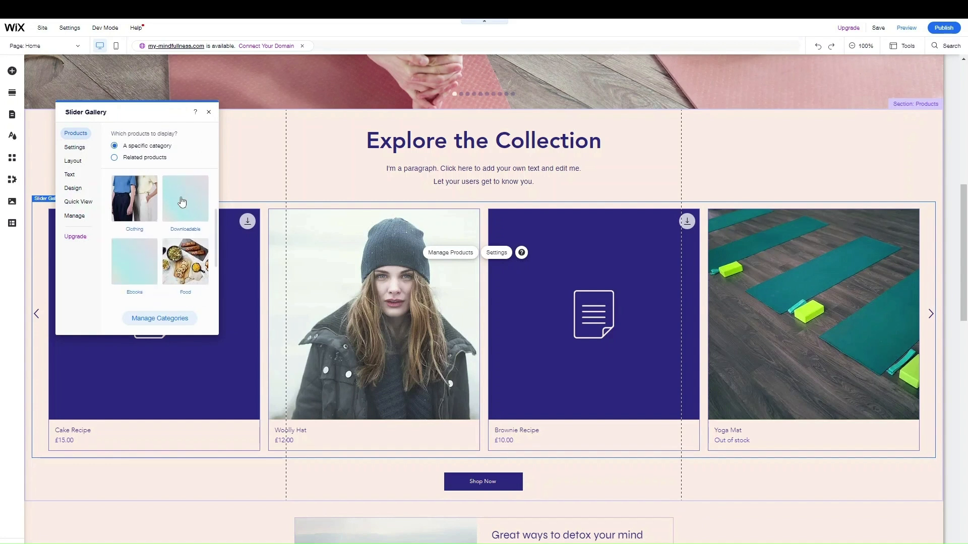
pyautogui.scroll(5, 168, 237)
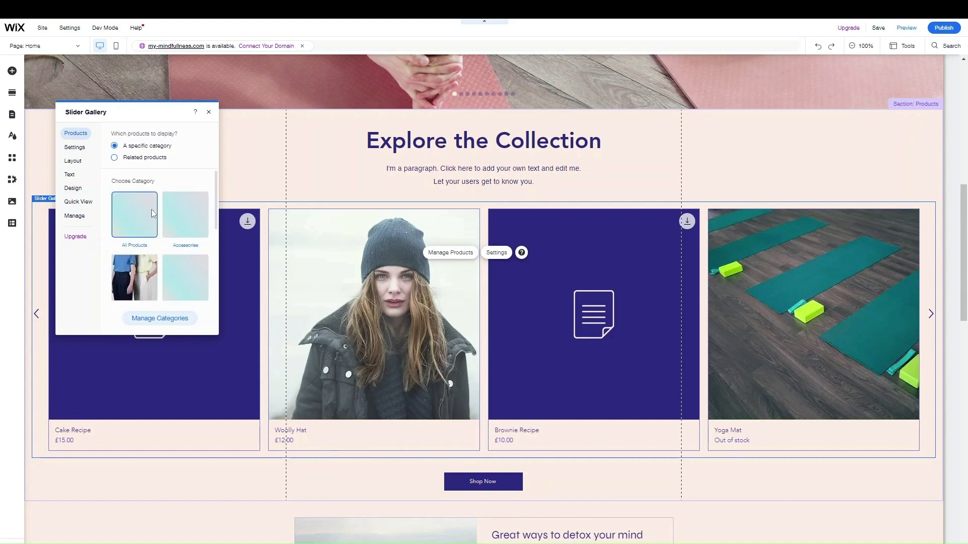
pyautogui.scroll(-1, 151, 212)
pyautogui.click(148, 223)
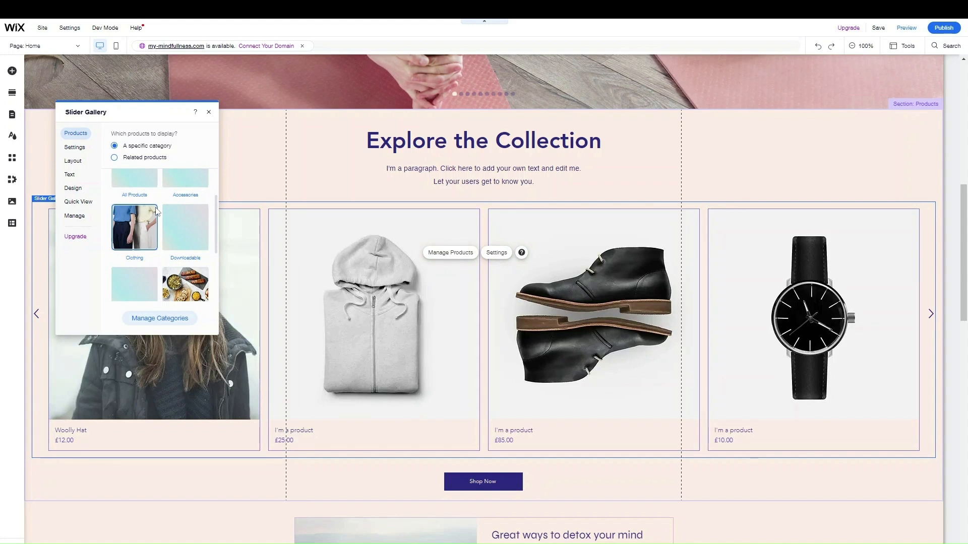
pyautogui.click(209, 112)
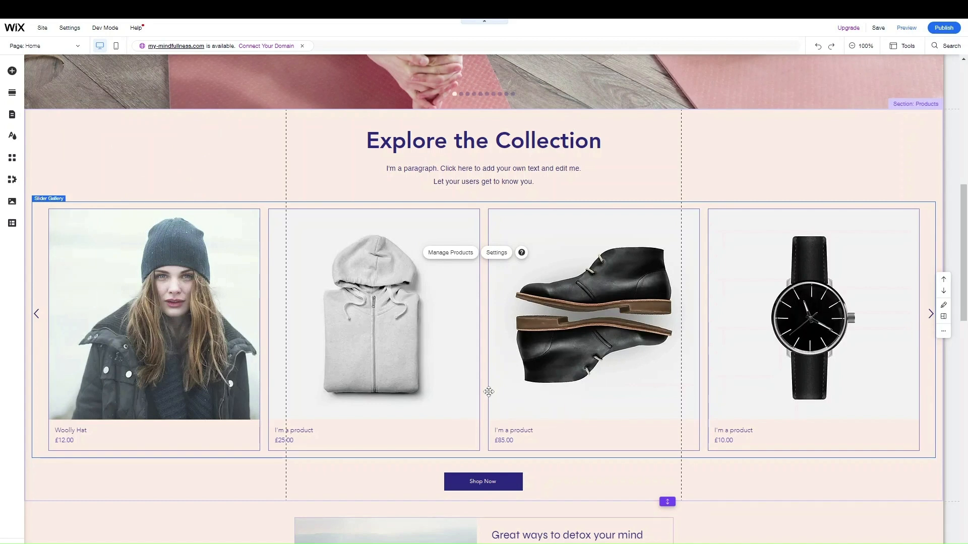
# Insert 'Clothing' into the gallery heading so it reads 'Explore the Clothing Collection'
pyautogui.scroll(-5, 488, 392)
pyautogui.scroll(7, 490, 395)
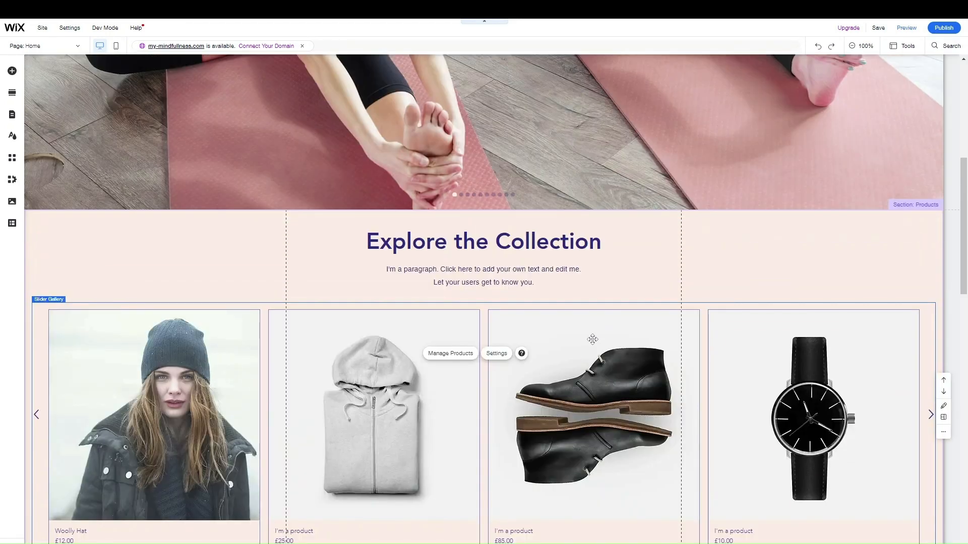
pyautogui.scroll(-1, 523, 333)
pyautogui.click(448, 191)
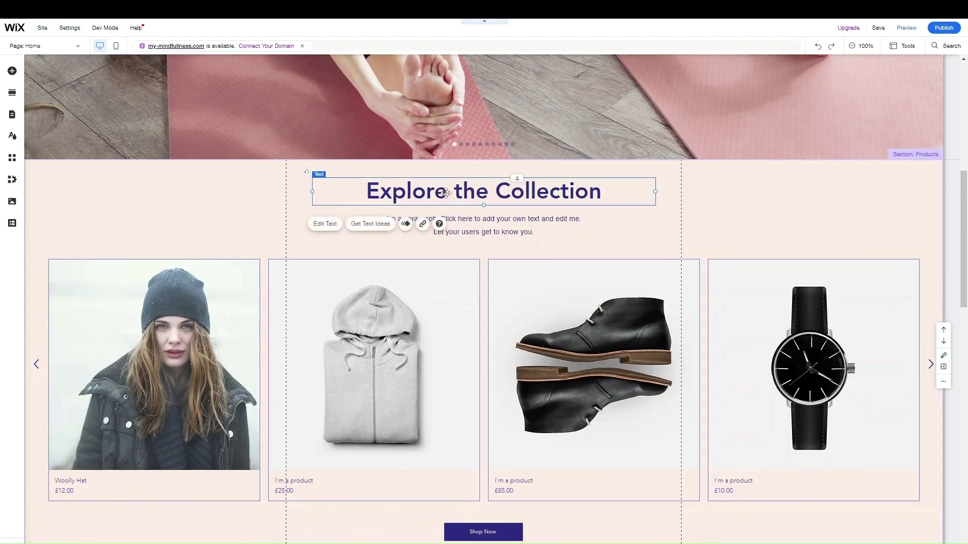
pyautogui.click(328, 224)
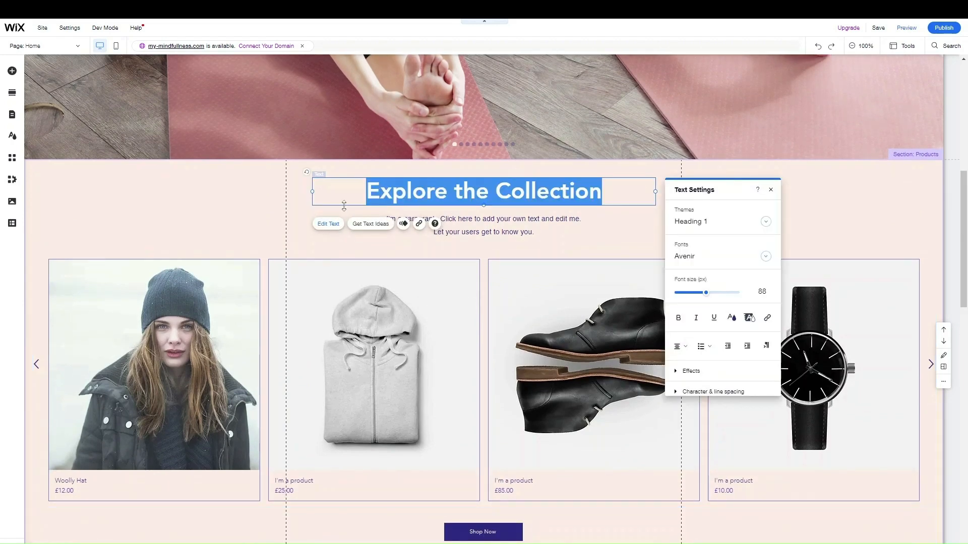
pyautogui.click(488, 189)
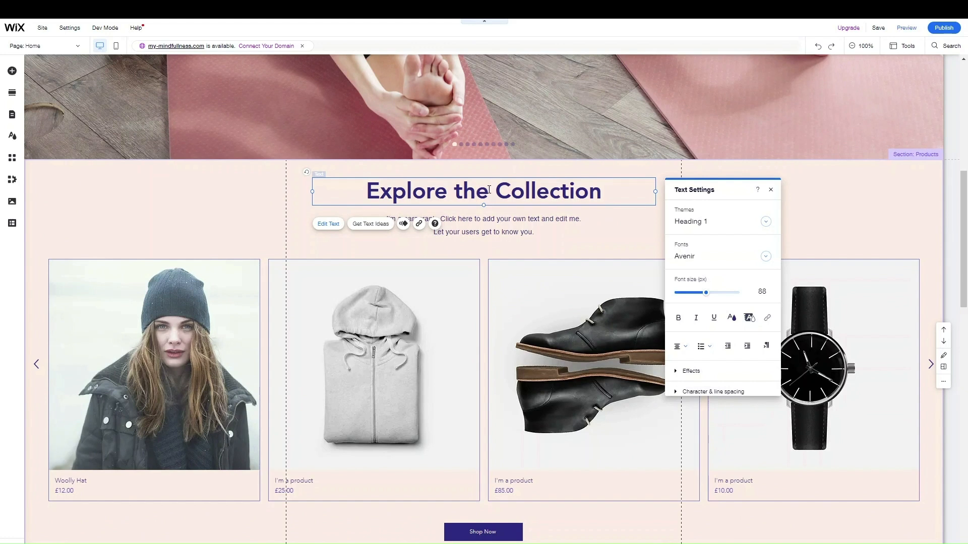
pyautogui.write('Clothing')
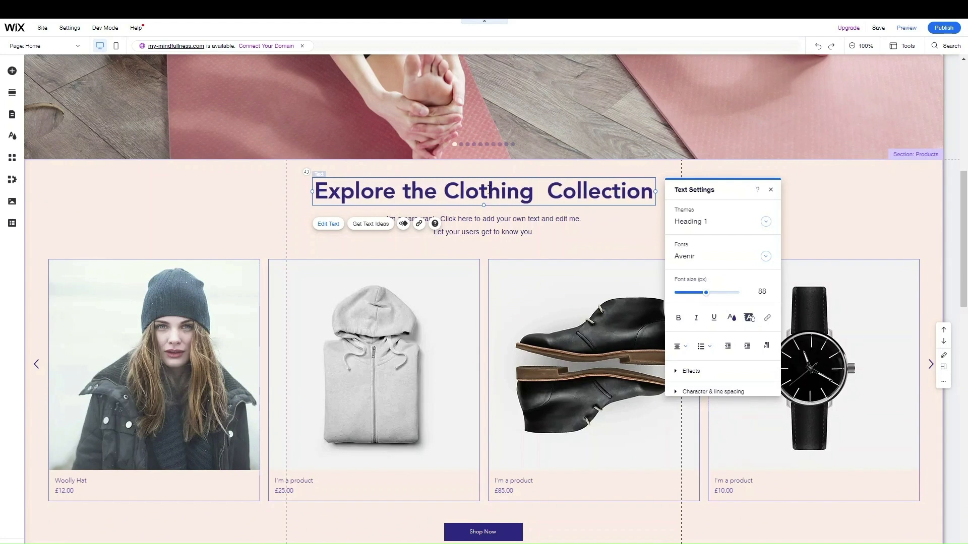
pyautogui.press('Delete')
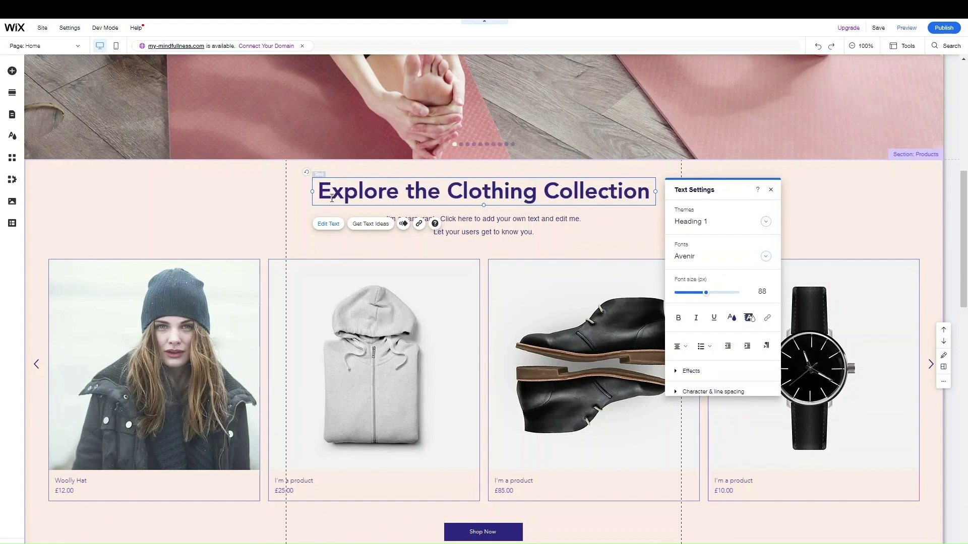
pyautogui.click(271, 199)
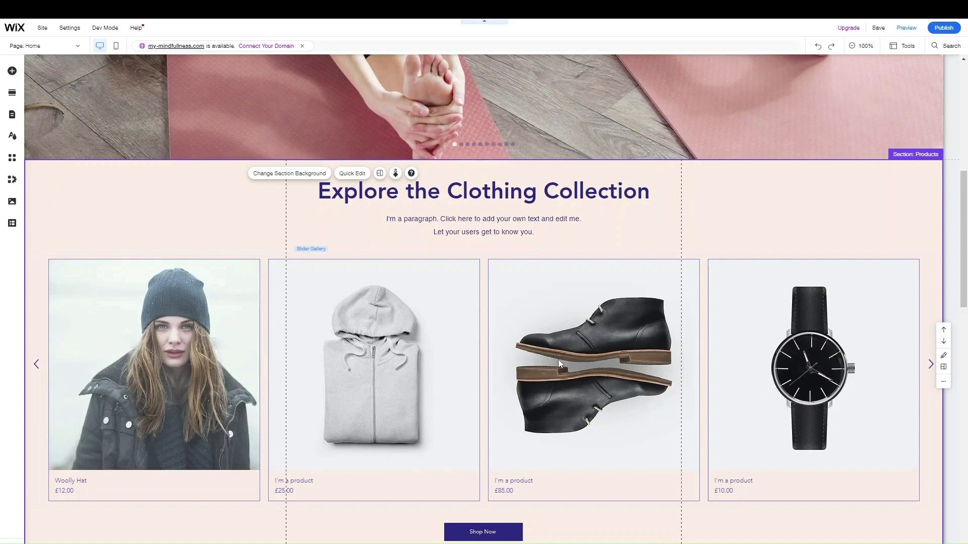
pyautogui.scroll(-4, 558, 359)
pyautogui.scroll(4, 558, 361)
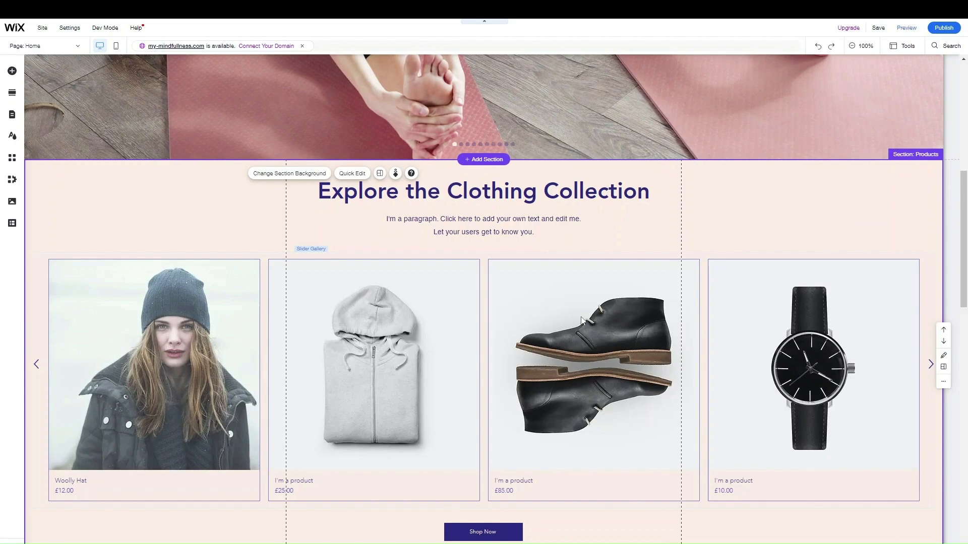
pyautogui.scroll(-5, 433, 348)
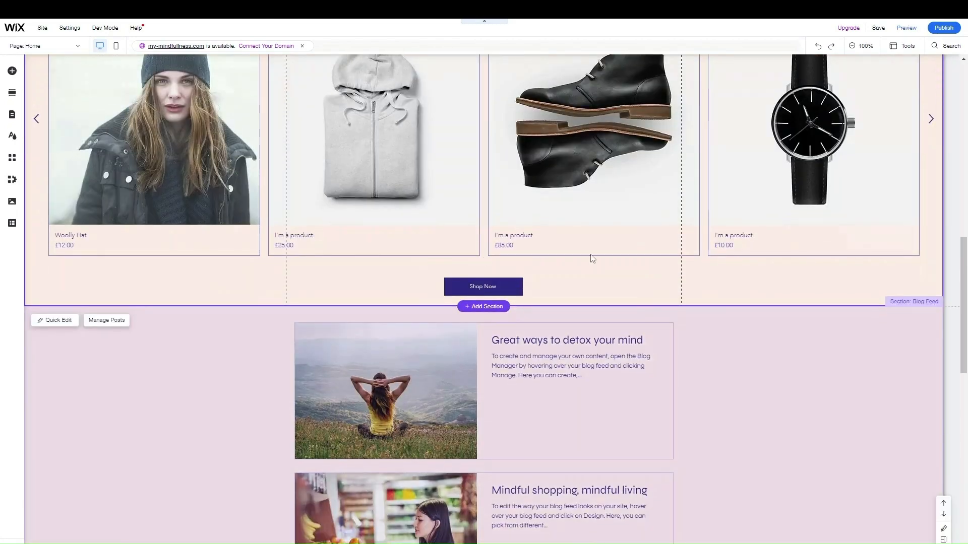
pyautogui.scroll(3, 504, 267)
pyautogui.scroll(-6, 428, 266)
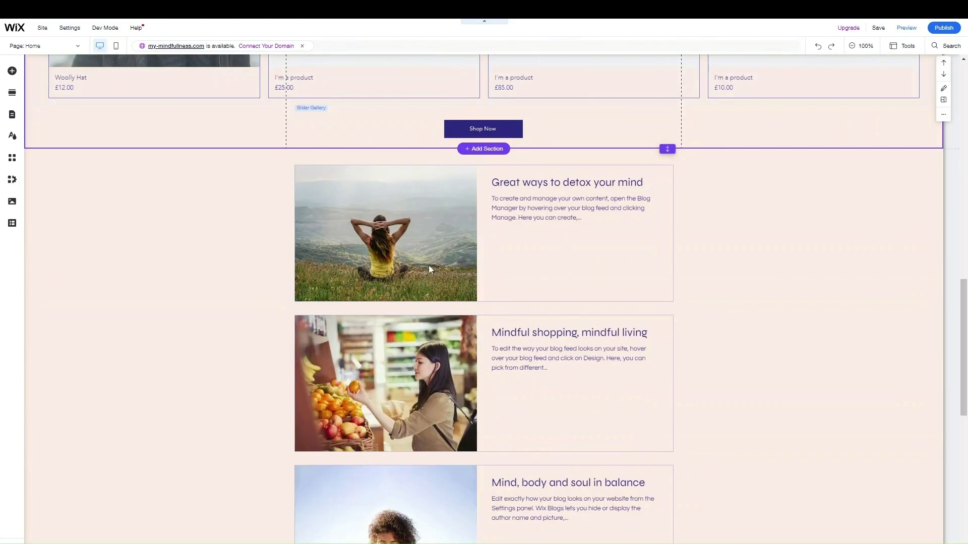
pyautogui.scroll(3, 428, 265)
pyautogui.scroll(12, 429, 265)
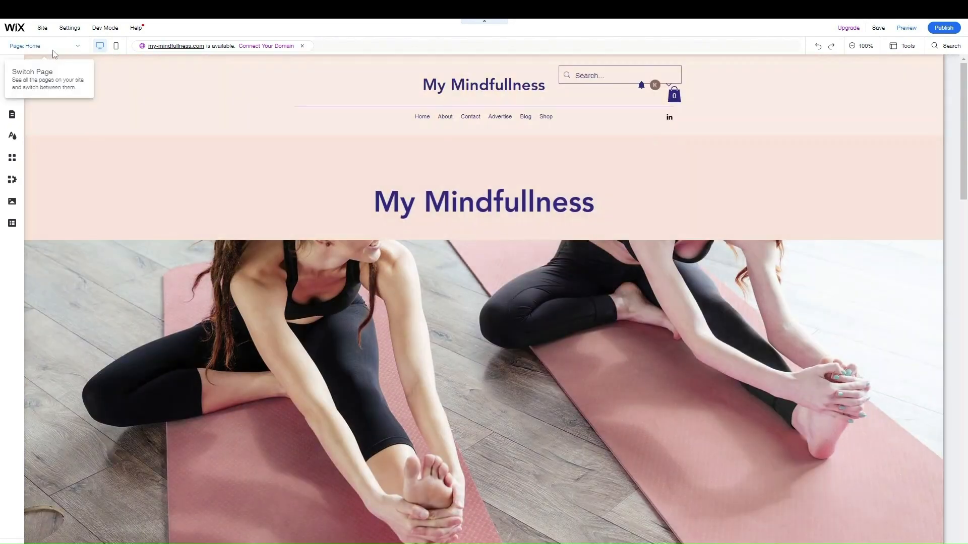
# Switch the editor to the Shop page and scroll through its product grid
pyautogui.click(53, 51)
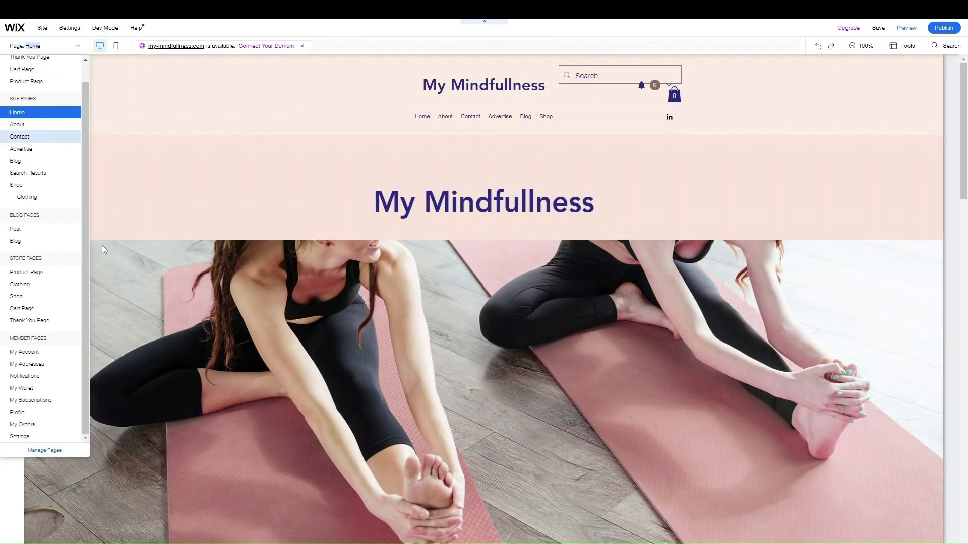
pyautogui.click(54, 297)
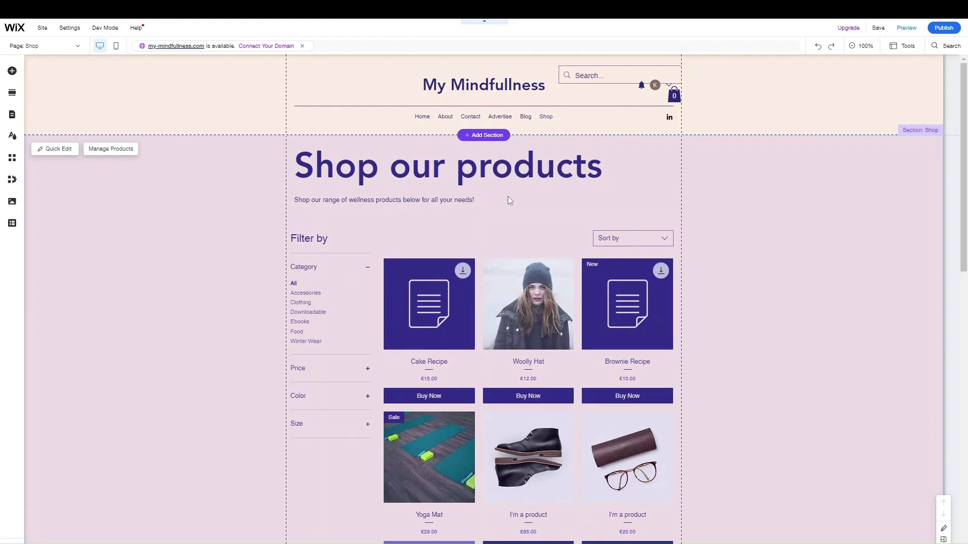
pyautogui.scroll(-6, 608, 270)
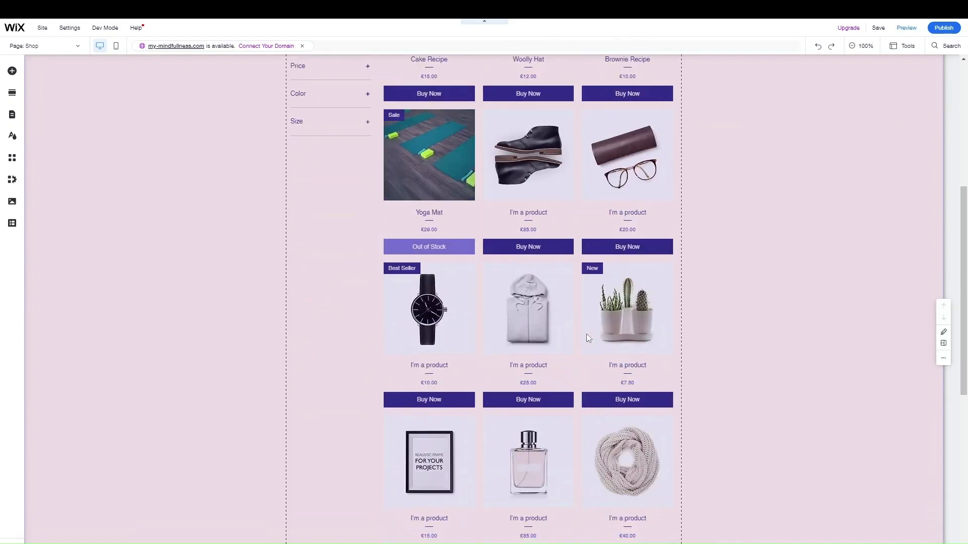
pyautogui.scroll(4, 573, 330)
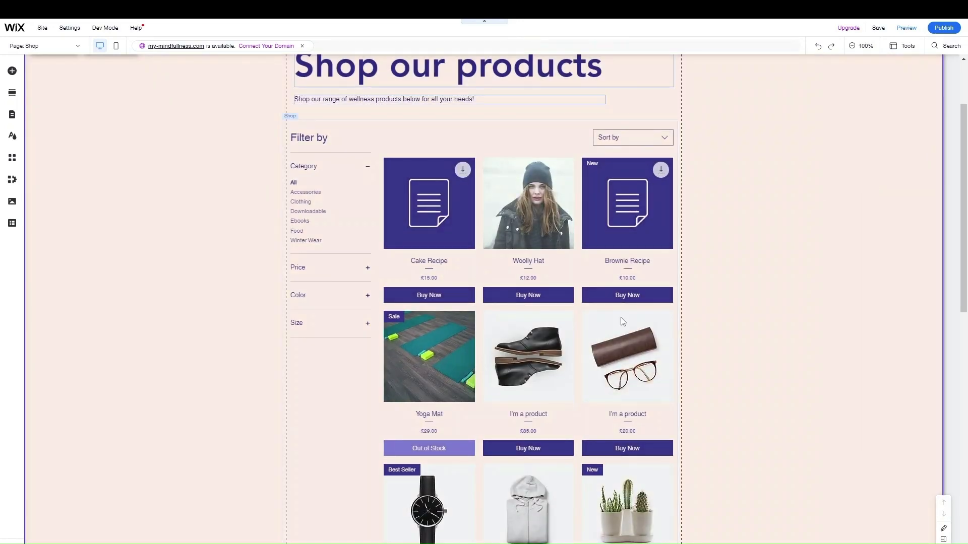
pyautogui.scroll(-10, 504, 254)
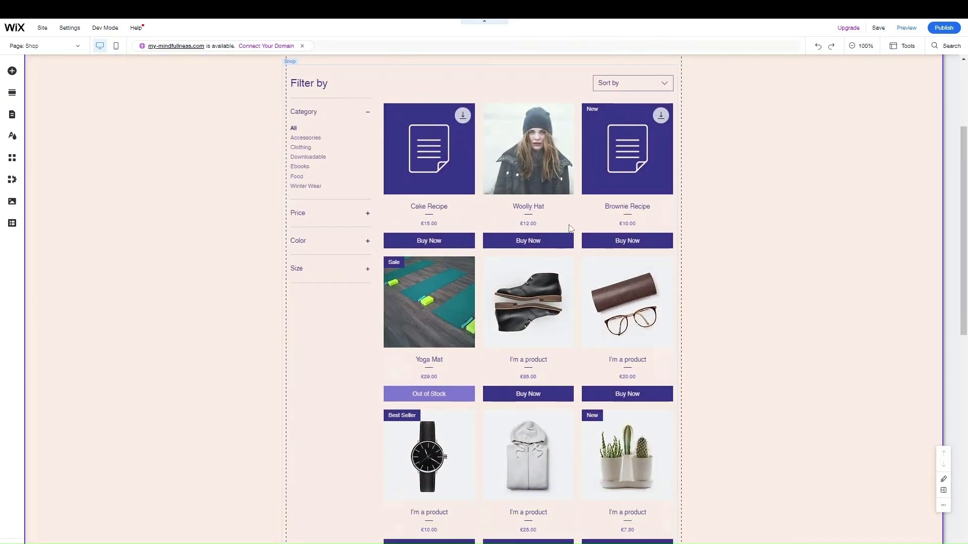
pyautogui.scroll(12, 559, 363)
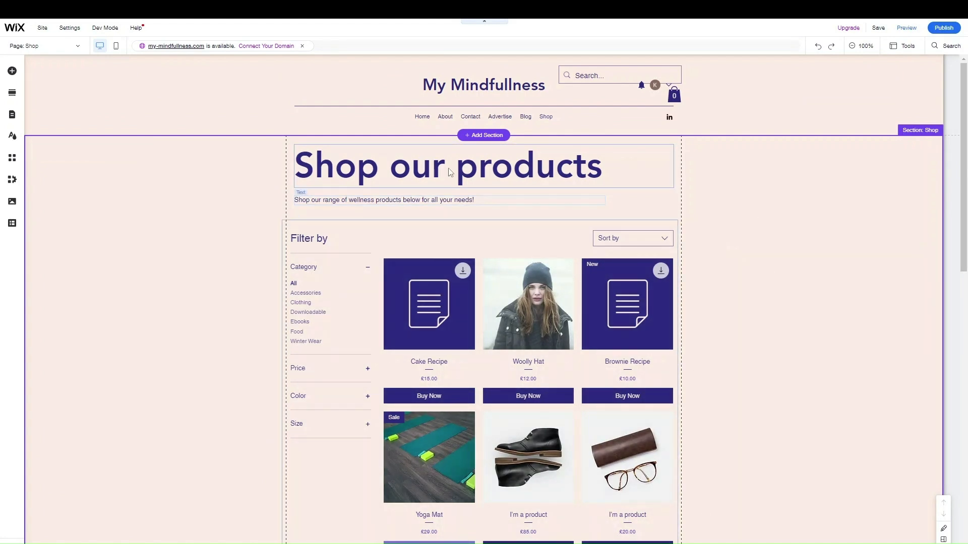
pyautogui.scroll(-10, 395, 205)
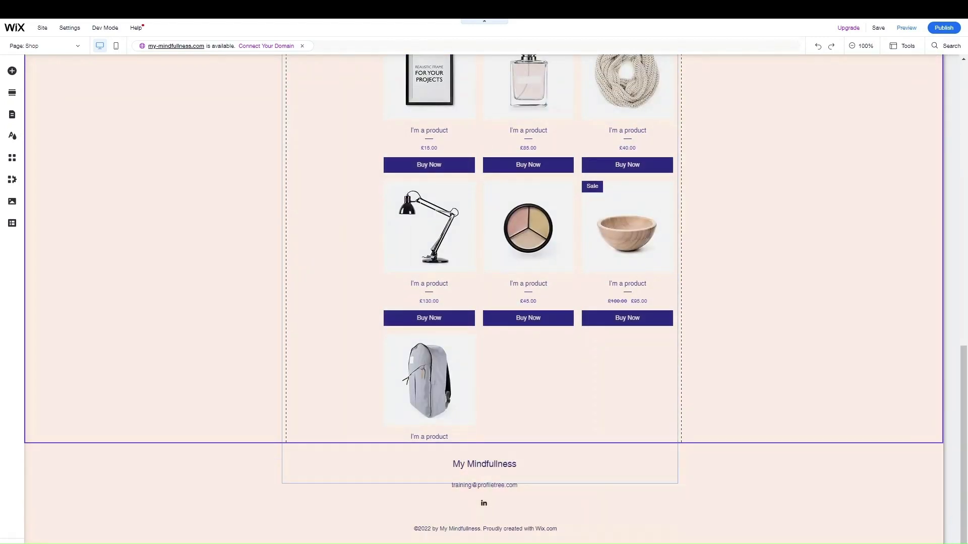
pyautogui.scroll(10, 544, 419)
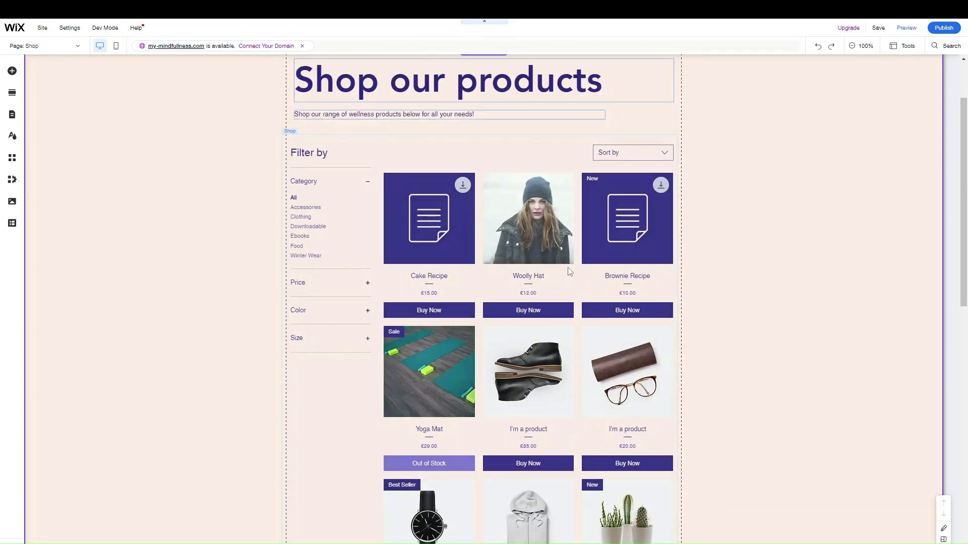
# Show the shop gallery's Settings tab with product name, price, divider and ribbon displayed
pyautogui.click(497, 158)
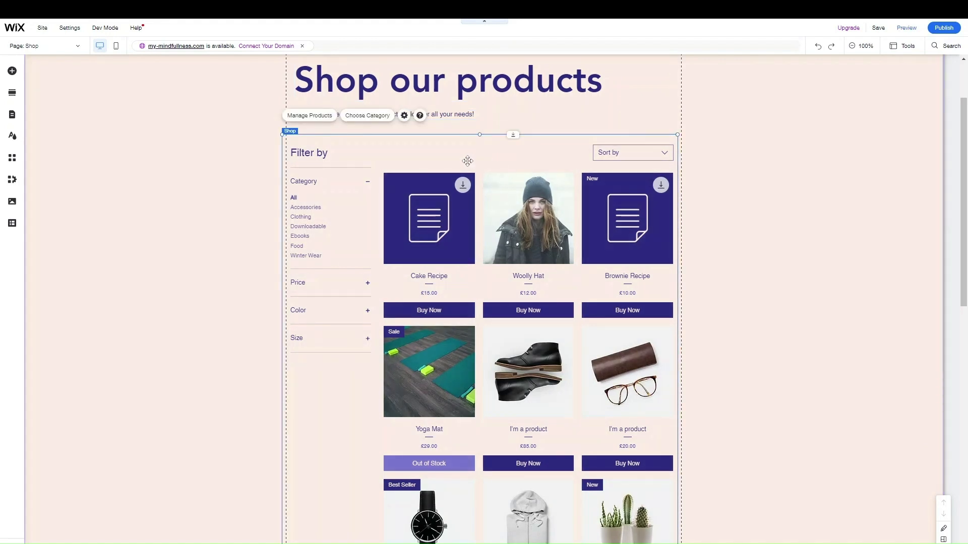
pyautogui.click(404, 114)
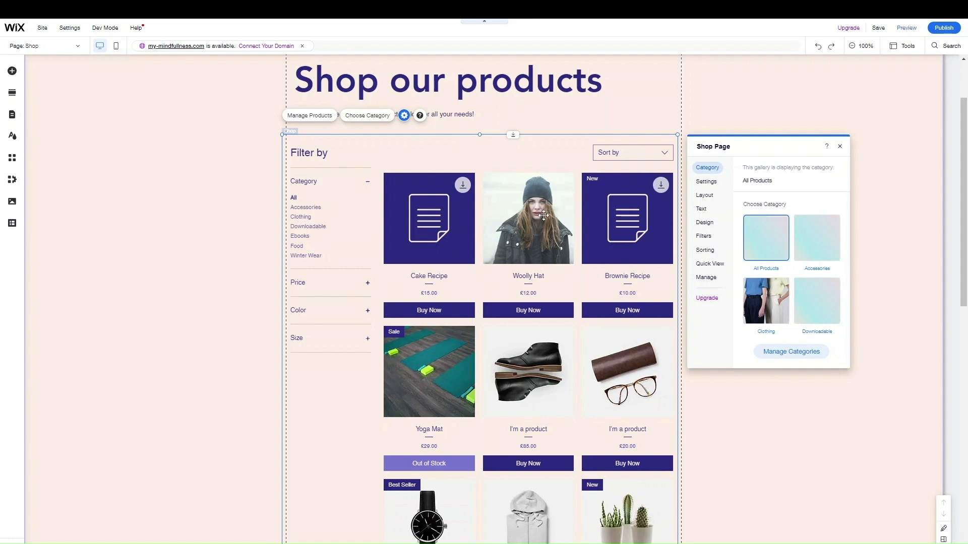
pyautogui.scroll(2, 543, 215)
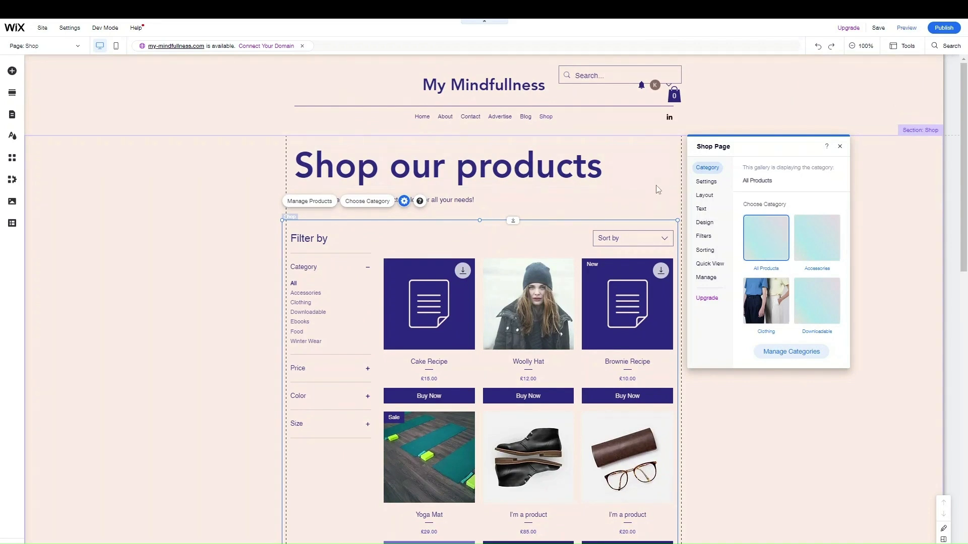
pyautogui.scroll(-2, 802, 292)
pyautogui.scroll(2, 771, 259)
pyautogui.click(717, 182)
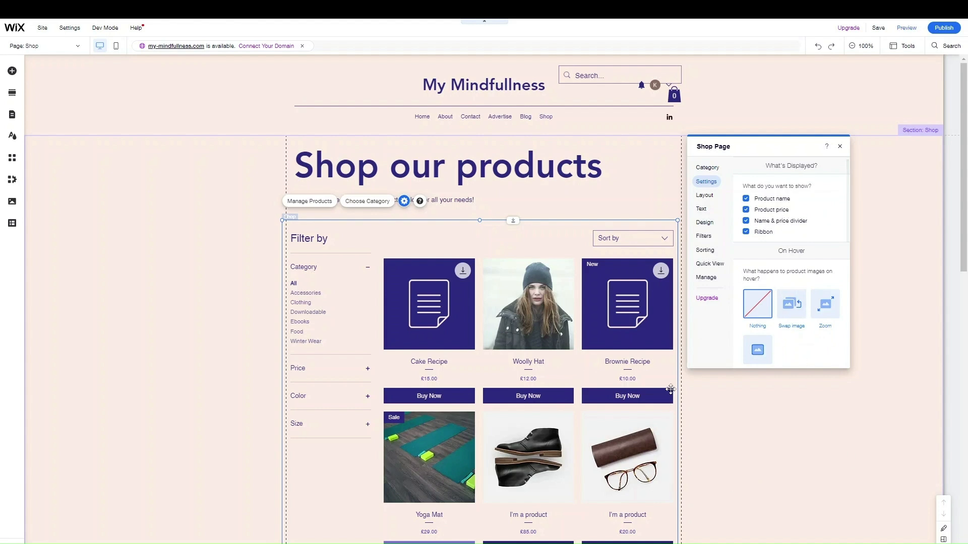
pyautogui.scroll(-1, 666, 383)
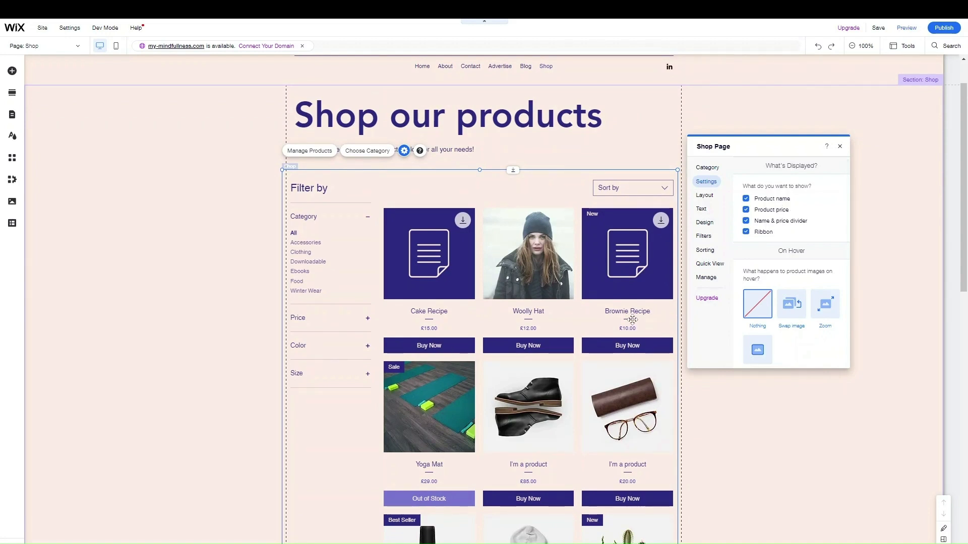
pyautogui.click(767, 211)
pyautogui.click(776, 225)
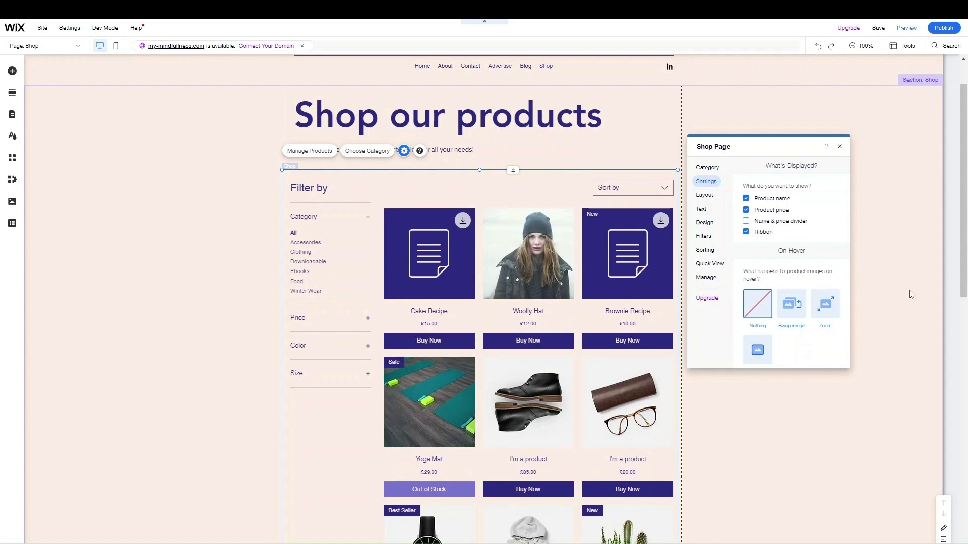
pyautogui.click(788, 222)
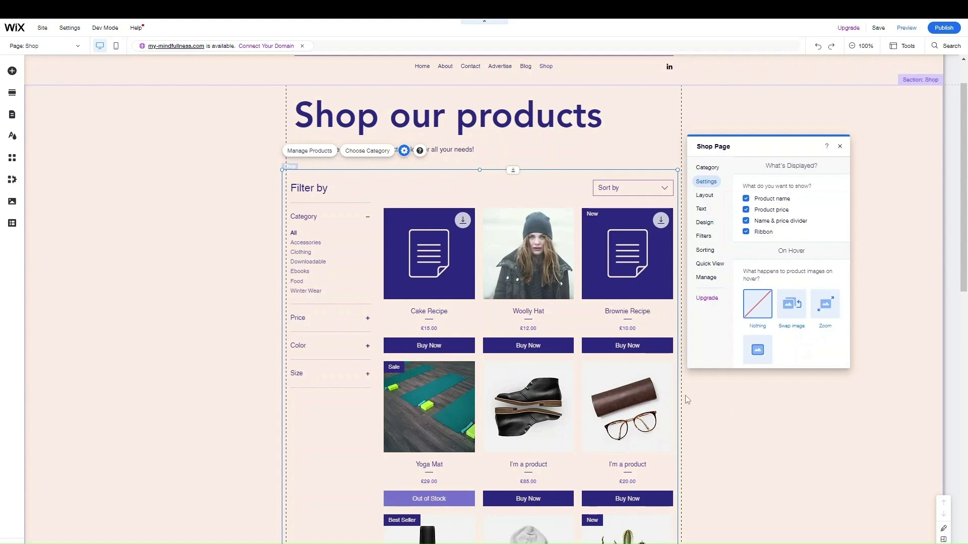
pyautogui.scroll(-2, 741, 468)
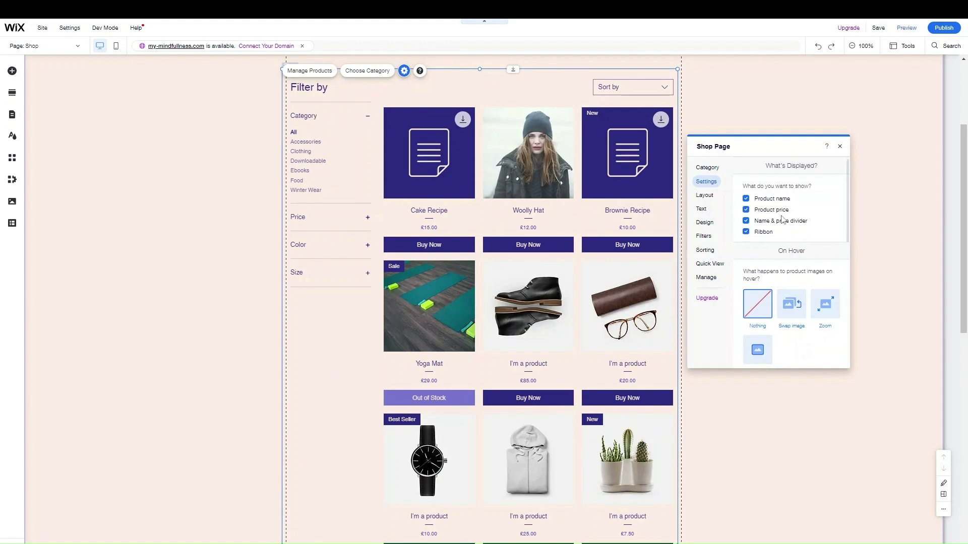
pyautogui.scroll(-5, 781, 218)
pyautogui.scroll(3, 789, 216)
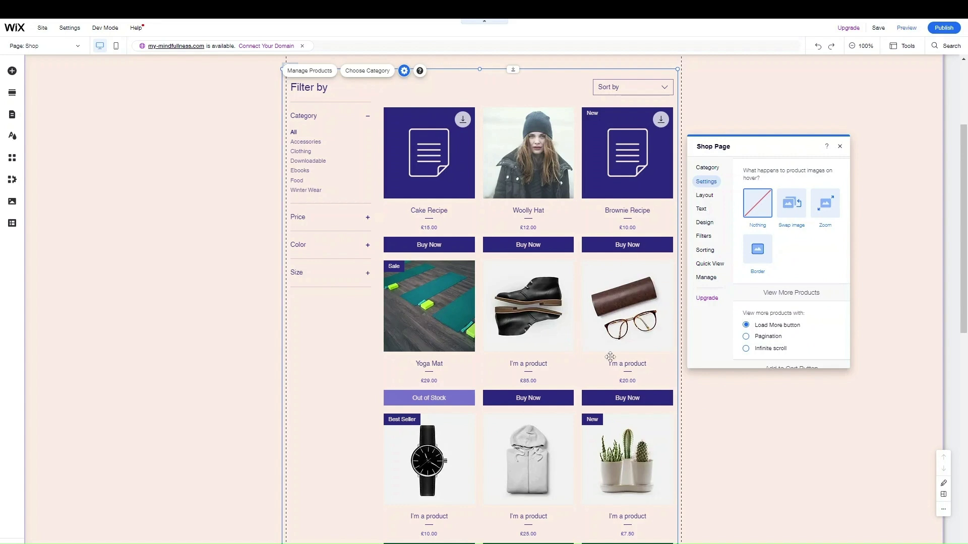
pyautogui.scroll(2, 572, 343)
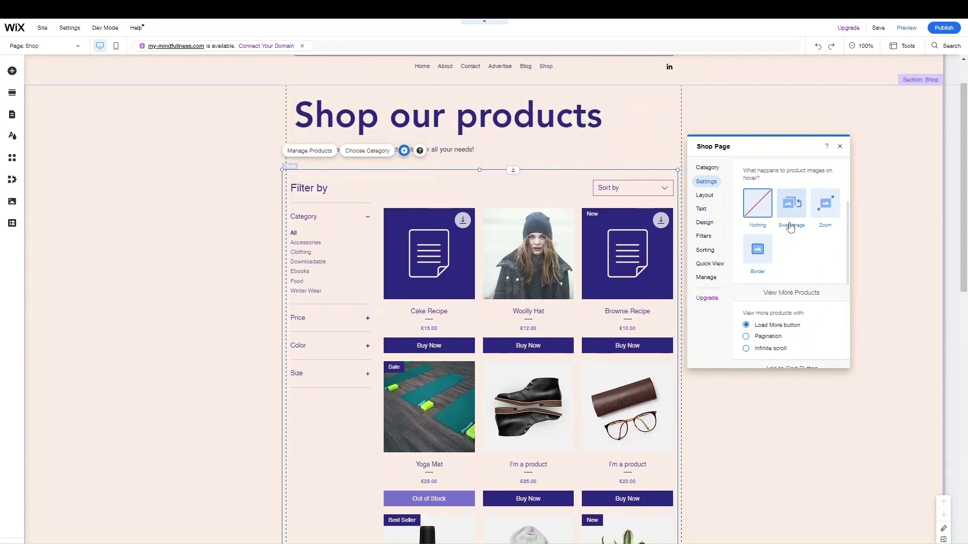
pyautogui.scroll(-2, 795, 272)
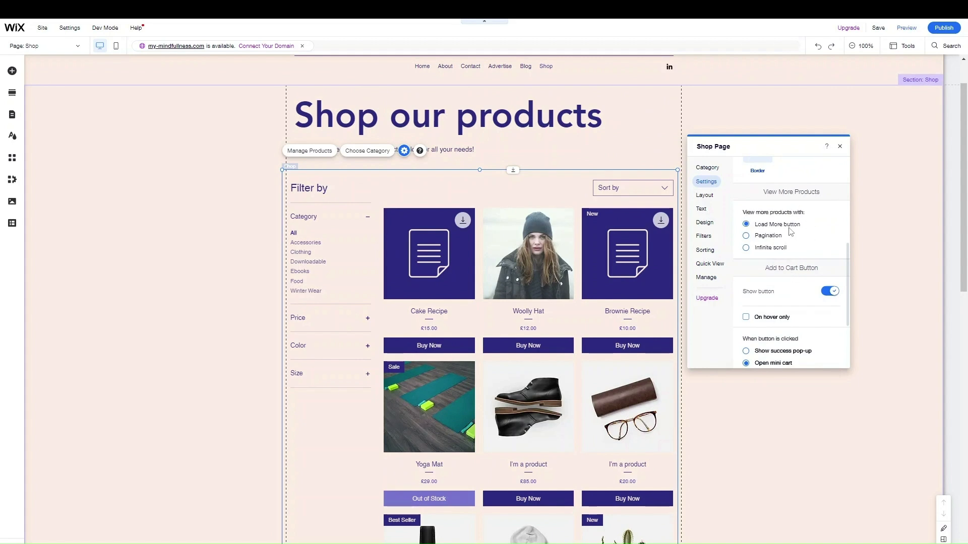
pyautogui.scroll(-8, 690, 343)
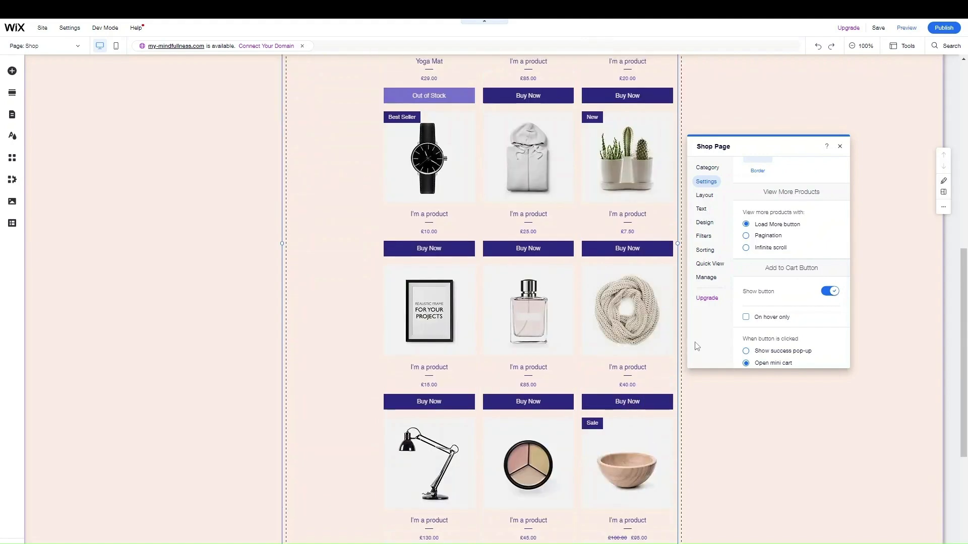
pyautogui.scroll(5, 554, 332)
pyautogui.scroll(3, 794, 293)
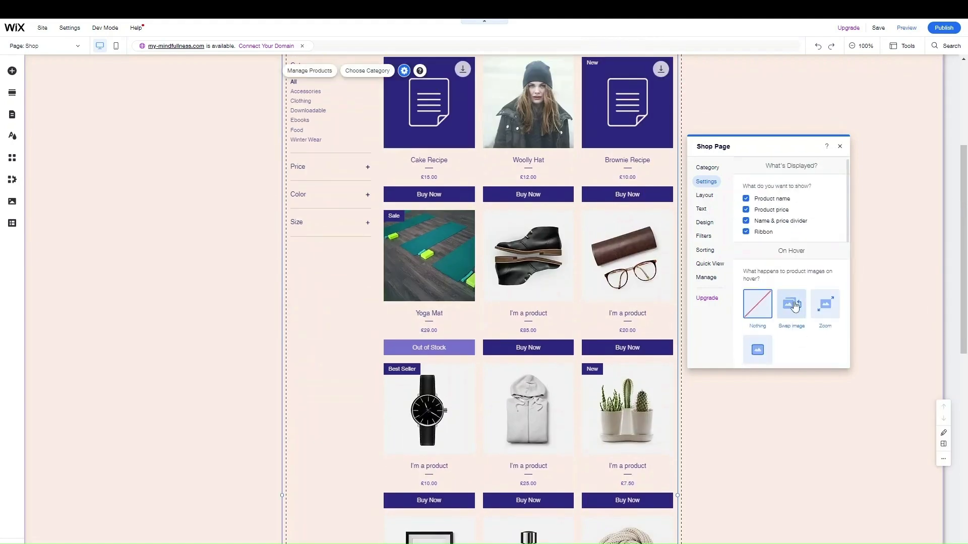
pyautogui.scroll(-3, 794, 292)
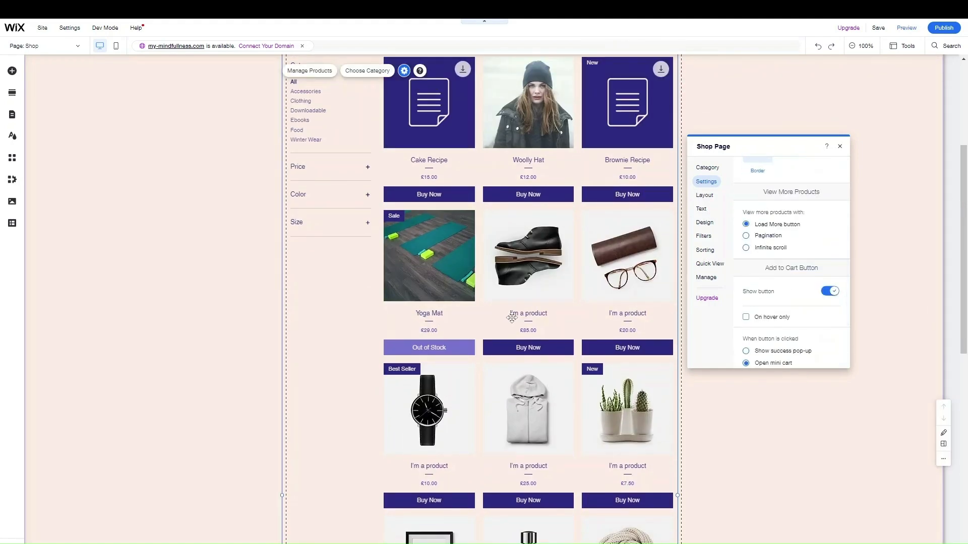
pyautogui.scroll(3, 501, 317)
pyautogui.scroll(-2, 789, 317)
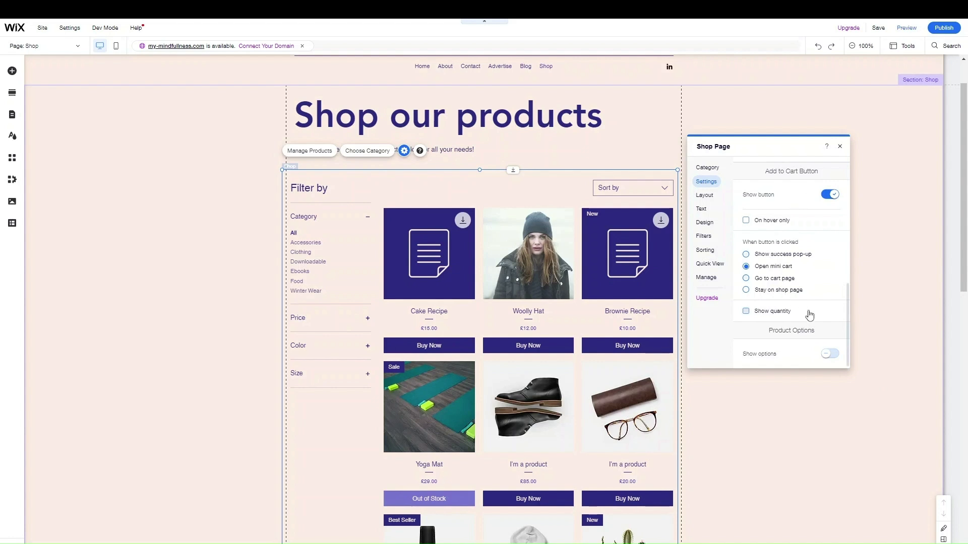
pyautogui.scroll(5, 801, 306)
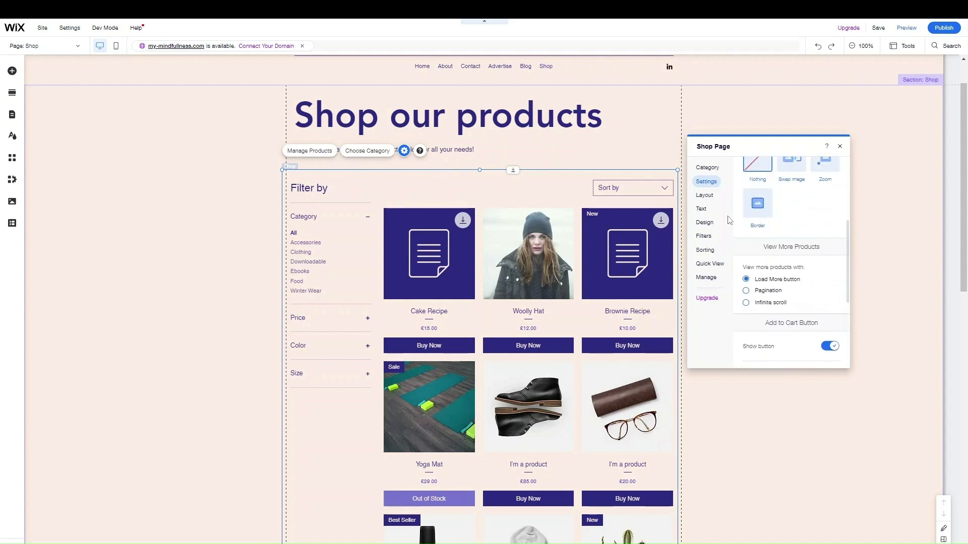
# Review the gallery's 3-column, 5-row, 10px-spacing layout, then move to the Text options
pyautogui.click(704, 195)
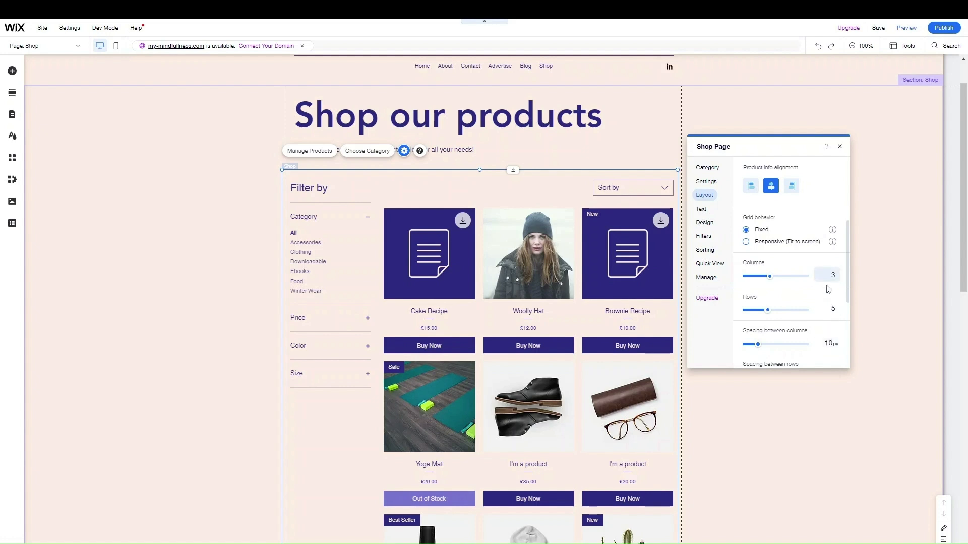
pyautogui.scroll(-2, 828, 317)
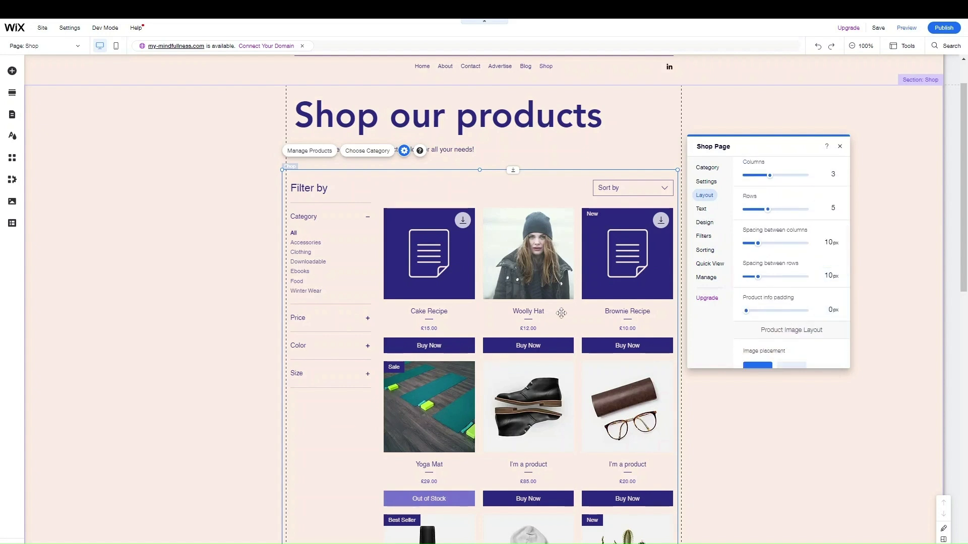
pyautogui.scroll(-5, 809, 286)
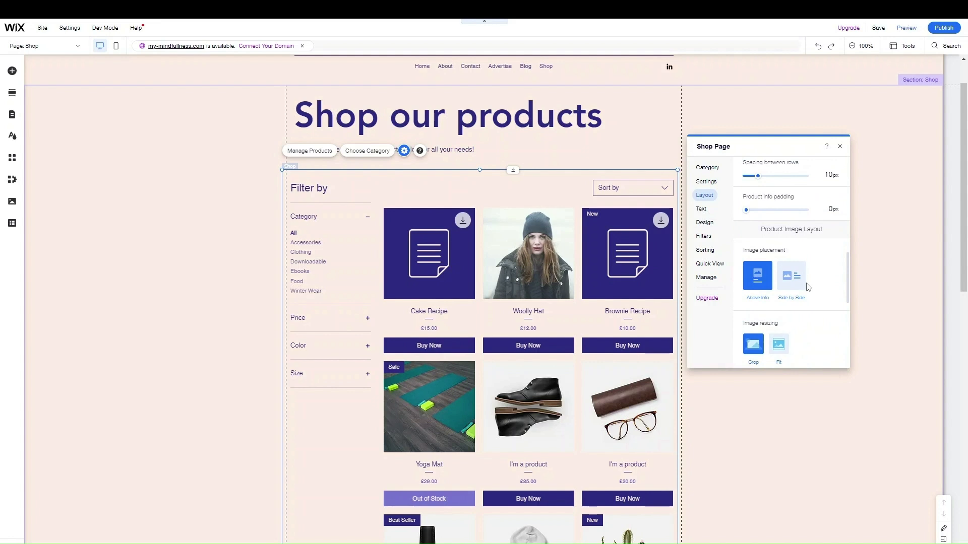
pyautogui.scroll(-3, 809, 286)
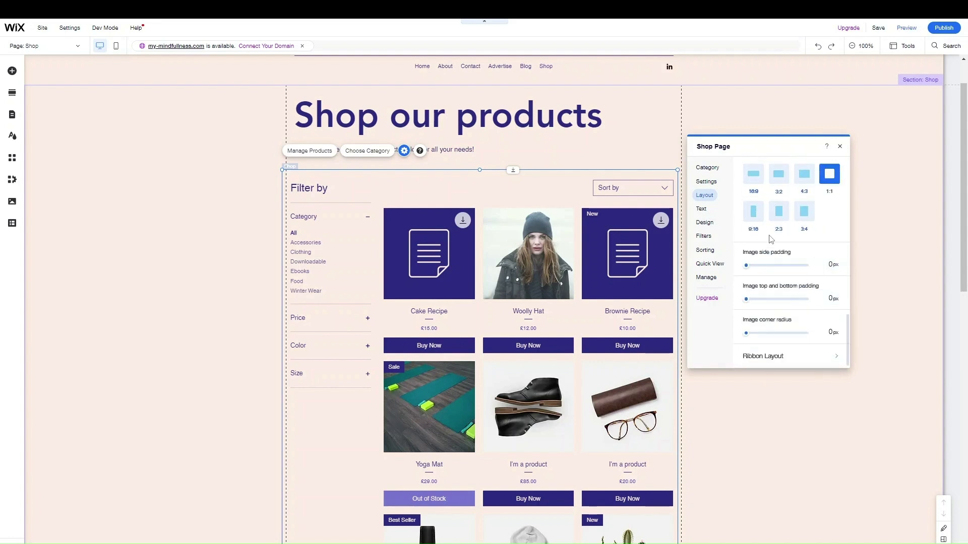
pyautogui.scroll(4, 781, 340)
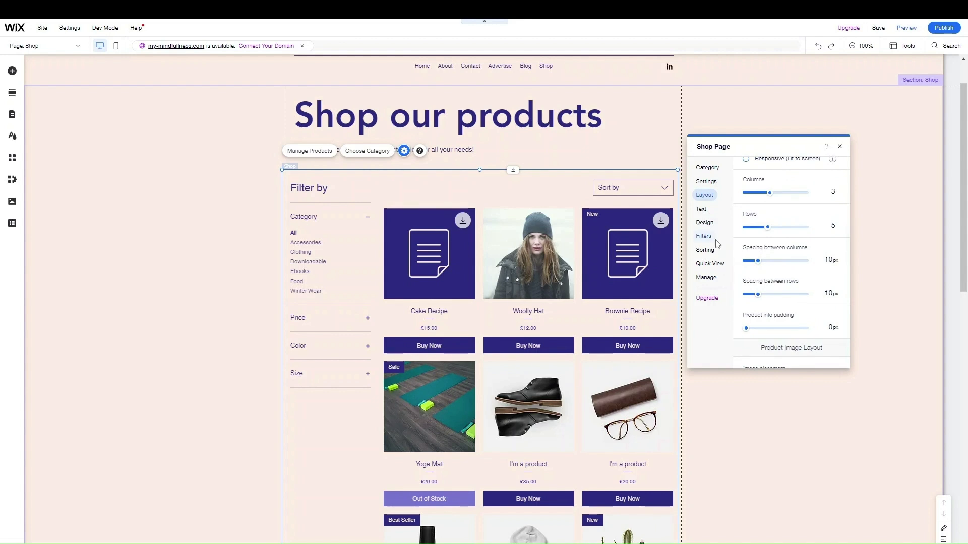
pyautogui.click(702, 210)
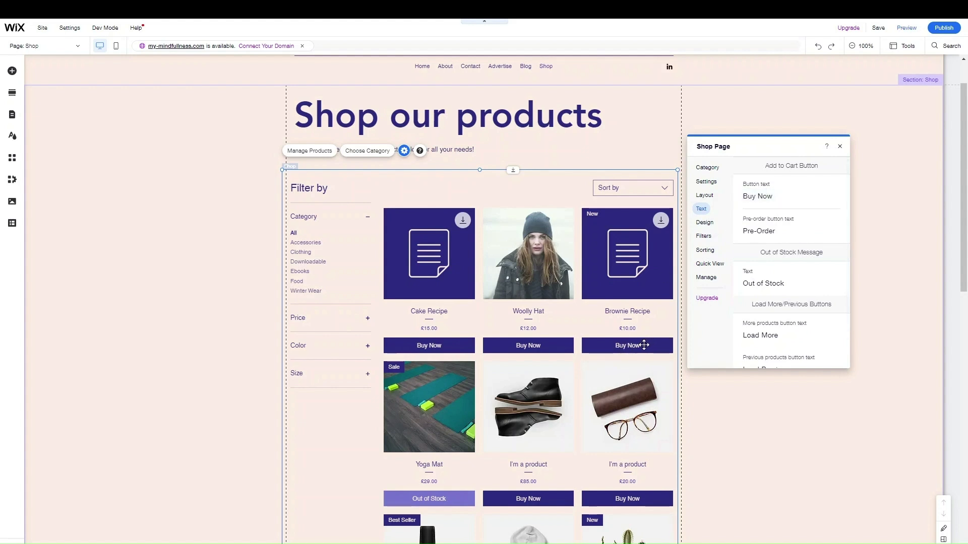
# Change the Add to Cart button text to 'Add'
pyautogui.click(769, 198)
pyautogui.write('Add')
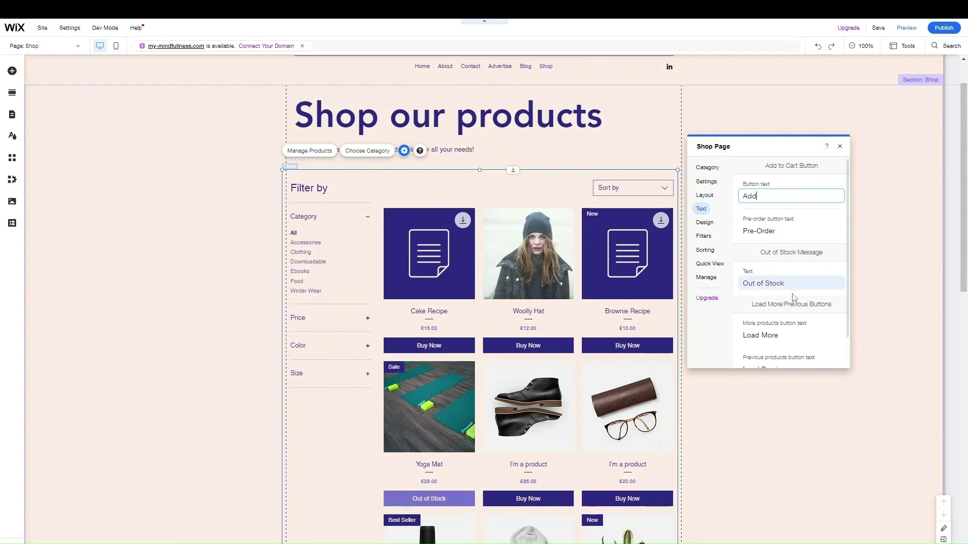
pyautogui.scroll(-1, 793, 296)
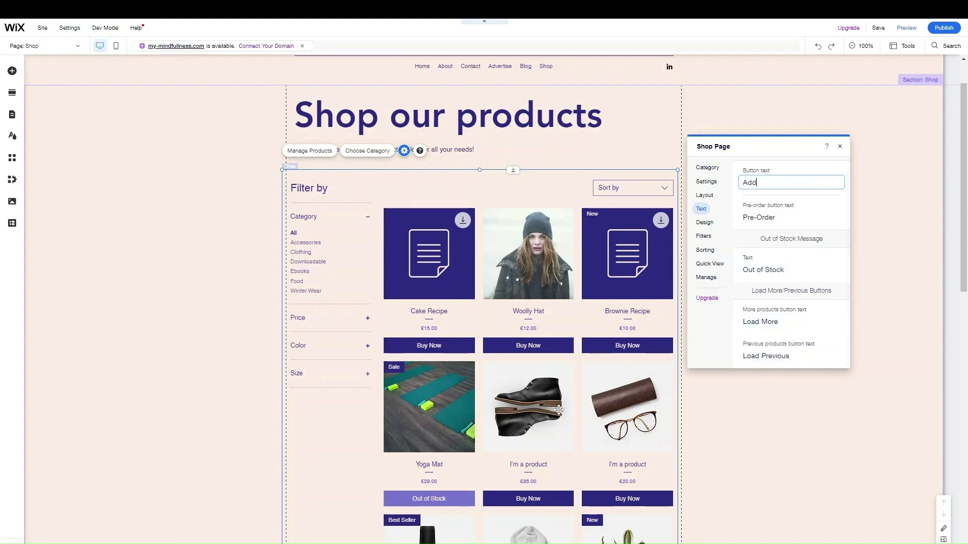
# Browse the Design settings and price text colours without changes, then open Filters
pyautogui.click(701, 223)
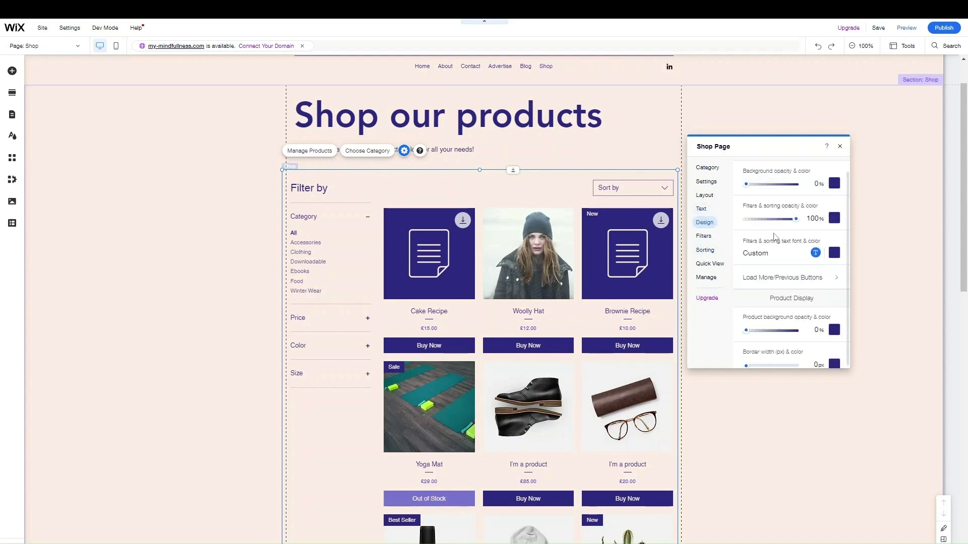
pyautogui.scroll(-8, 793, 277)
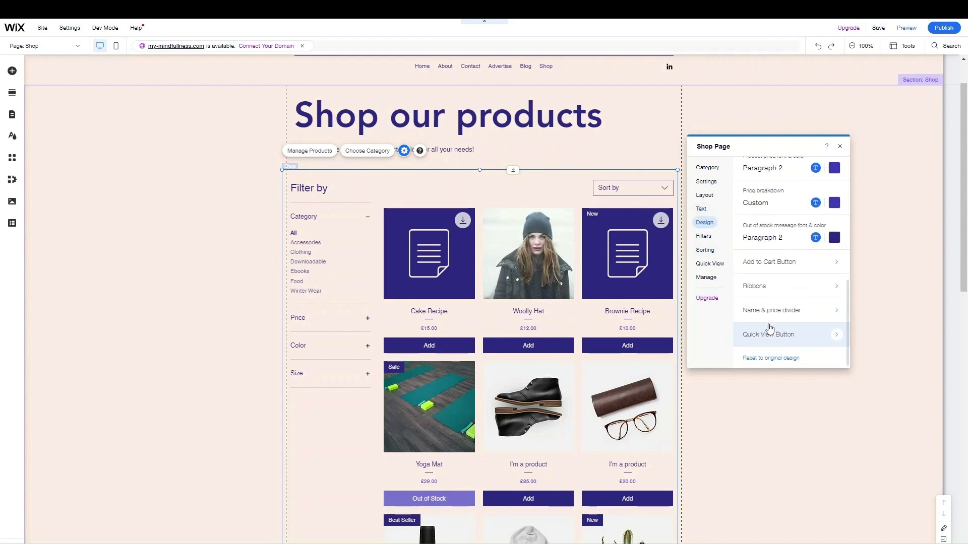
pyautogui.scroll(8, 789, 281)
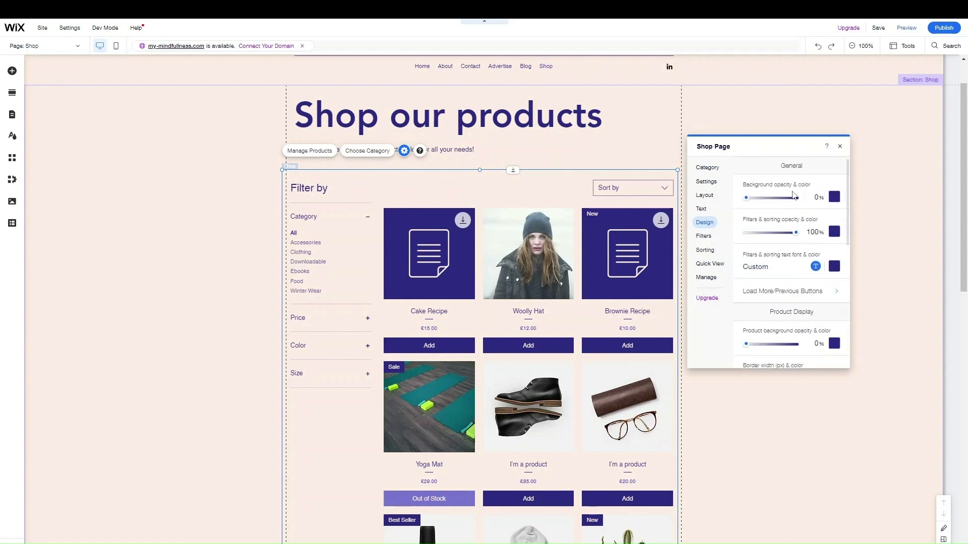
pyautogui.scroll(-5, 780, 232)
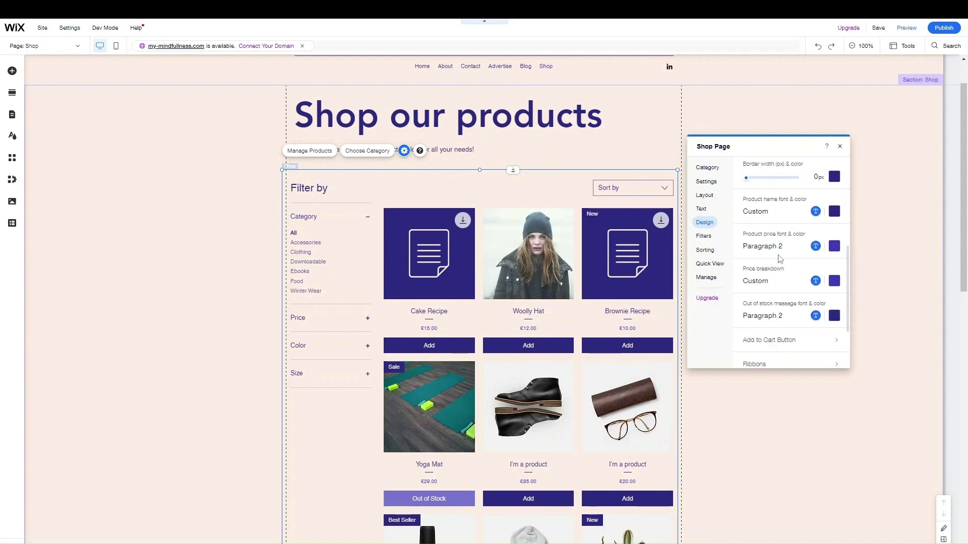
pyautogui.scroll(-3, 781, 254)
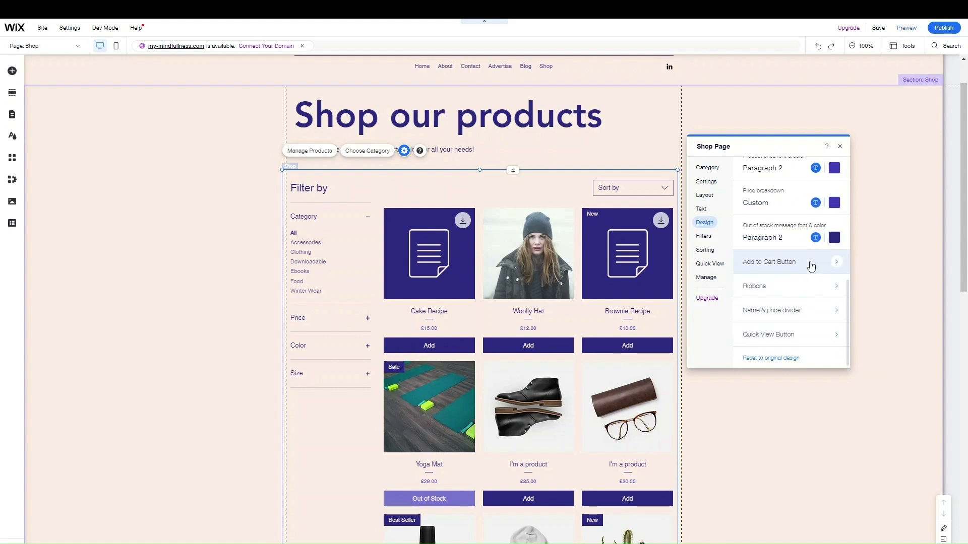
pyautogui.click(834, 202)
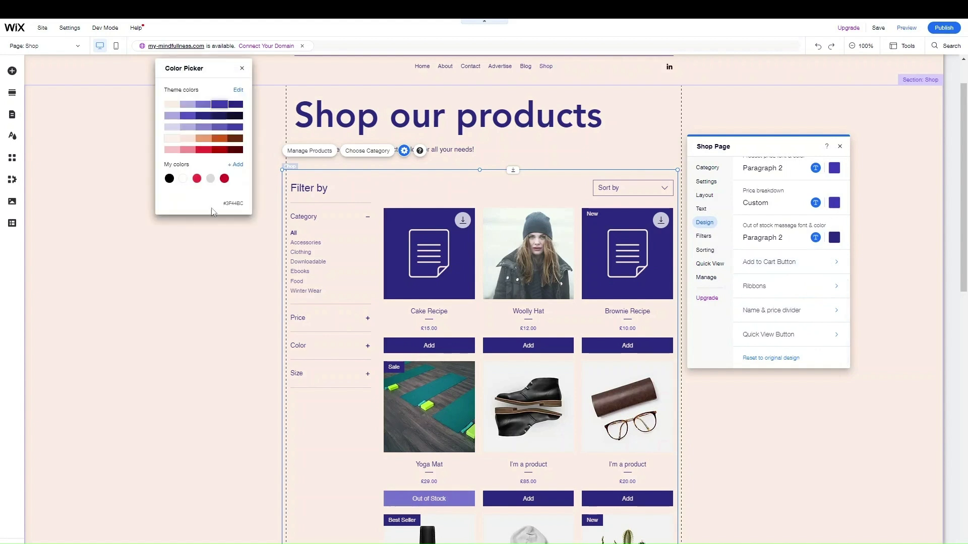
pyautogui.click(242, 69)
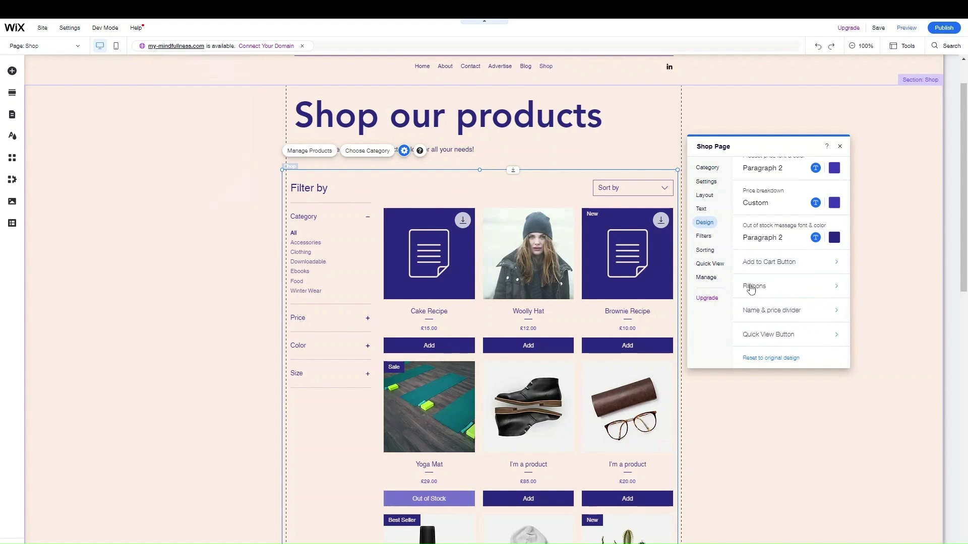
pyautogui.click(706, 236)
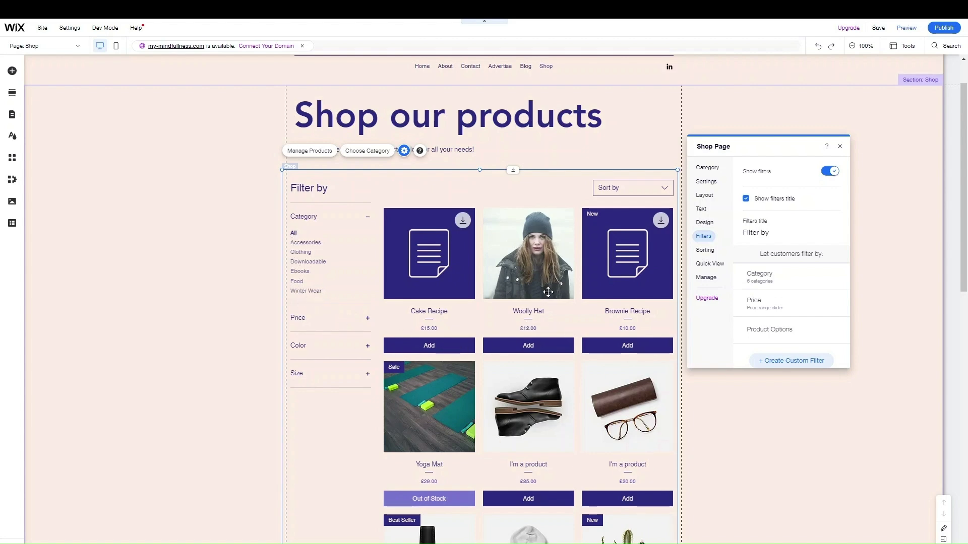
# Keep Downloadable and Clothing among all six Category filter options, then open Sorting
pyautogui.scroll(-4, 547, 298)
pyautogui.scroll(-5, 545, 304)
pyautogui.scroll(9, 539, 309)
pyautogui.click(837, 278)
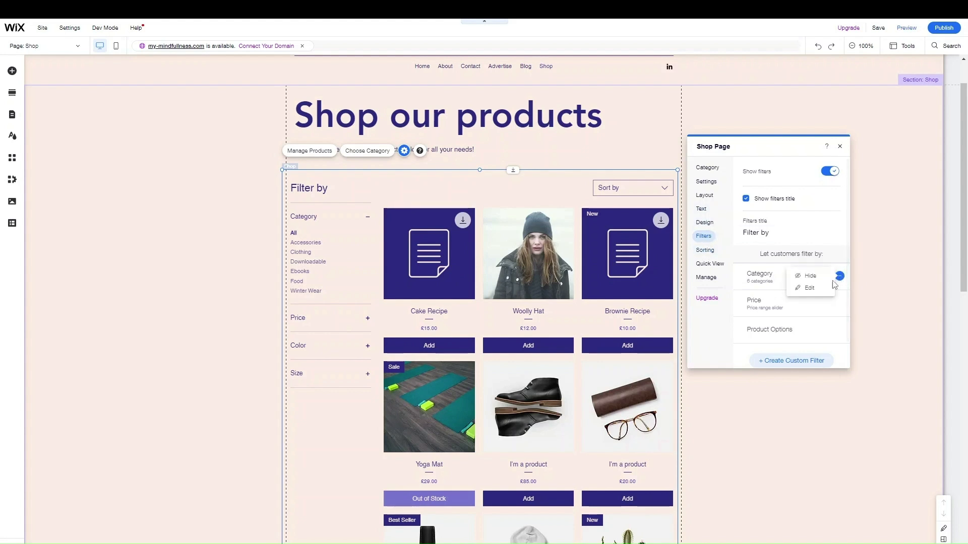
pyautogui.click(808, 288)
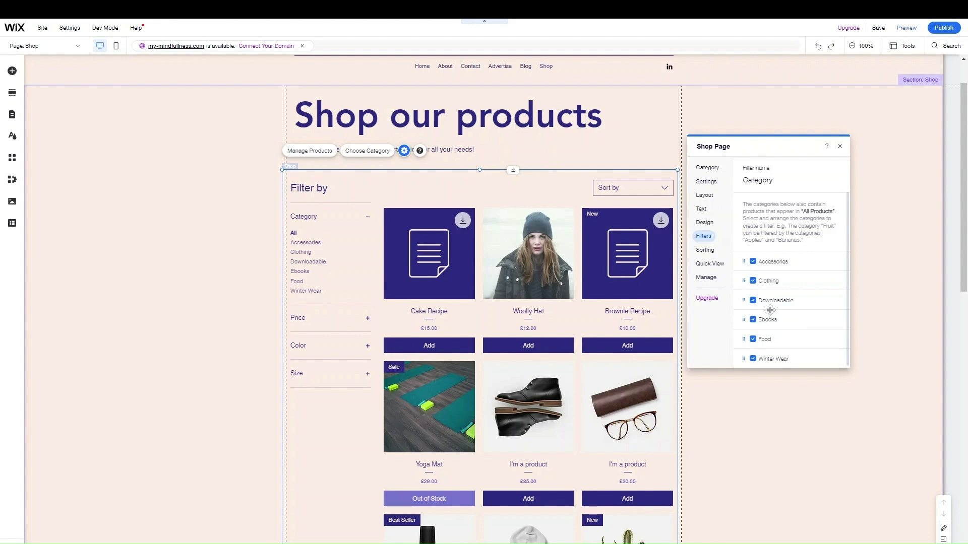
pyautogui.click(752, 300)
pyautogui.click(753, 281)
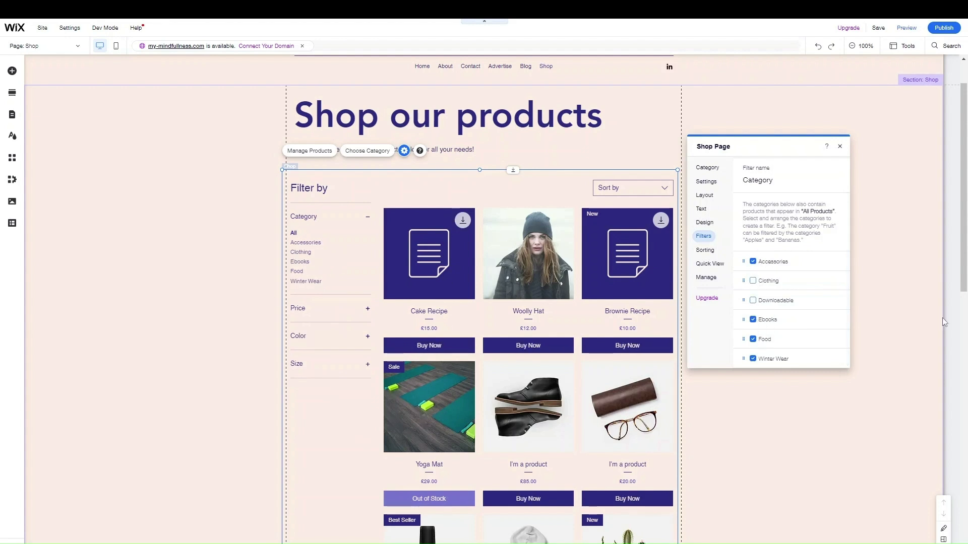
pyautogui.click(752, 300)
pyautogui.click(753, 283)
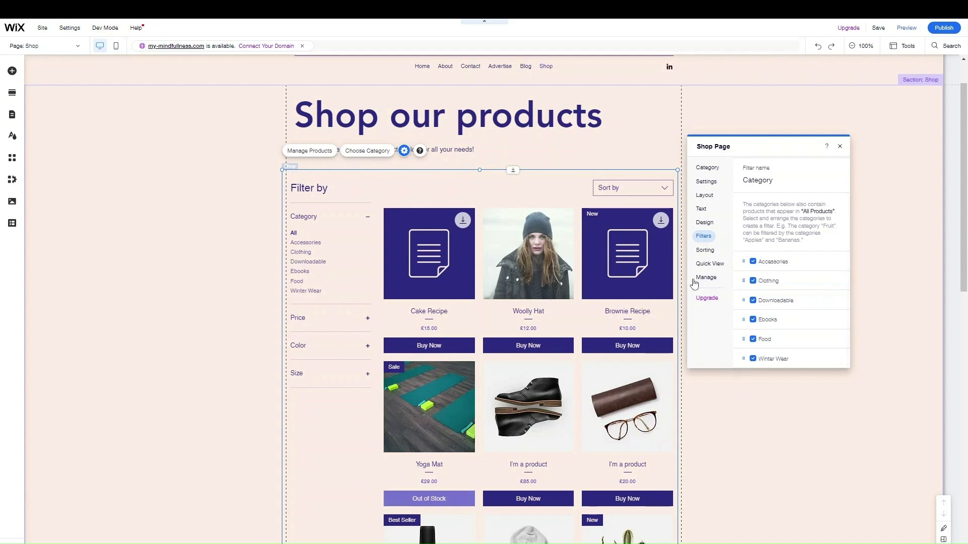
pyautogui.click(700, 251)
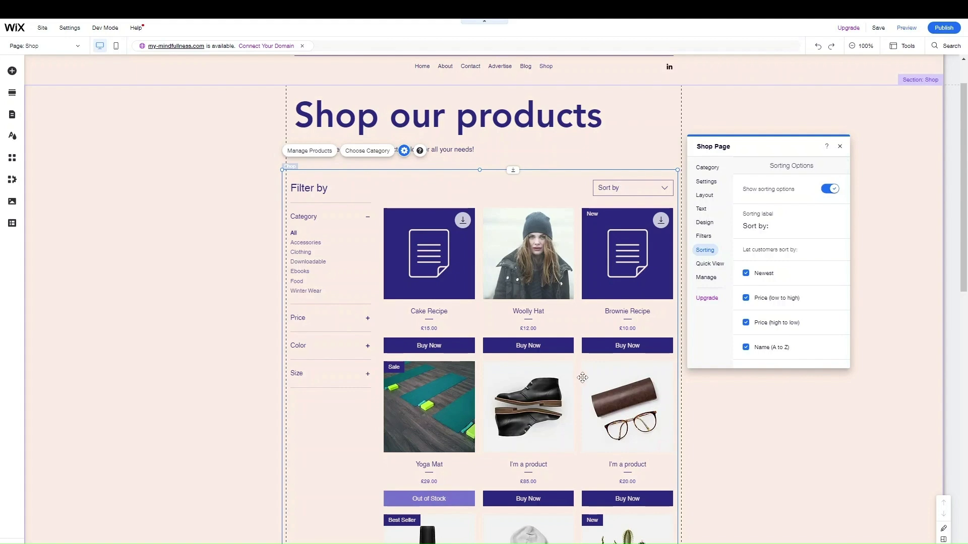
# Close the Shop Page settings and switch to the Product Page showing Cake Recipe
pyautogui.scroll(-8, 585, 356)
pyautogui.scroll(5, 585, 356)
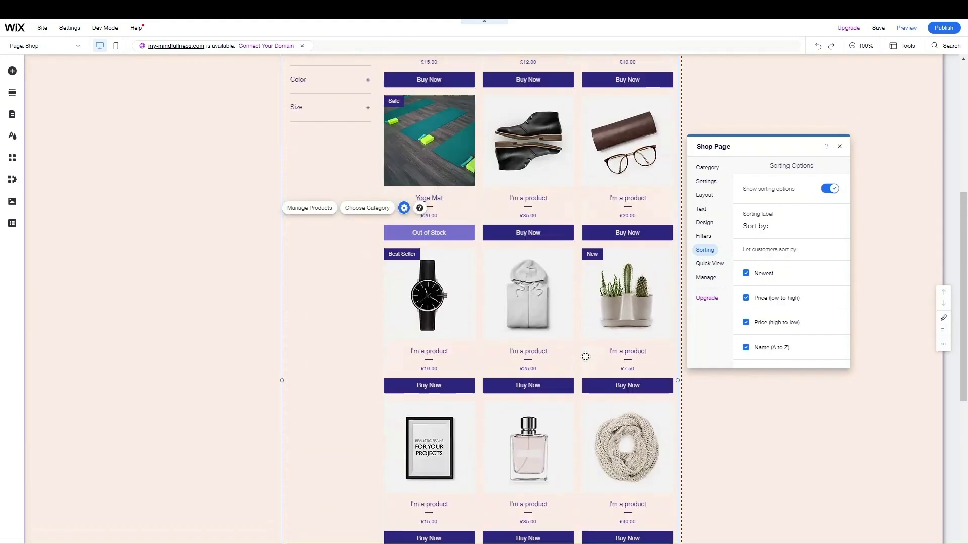
pyautogui.scroll(4, 584, 356)
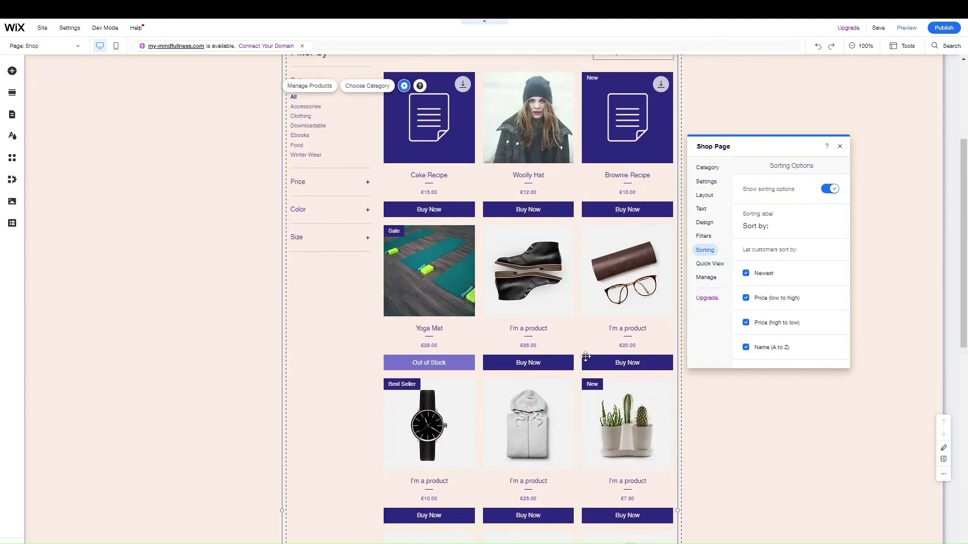
pyautogui.click(840, 146)
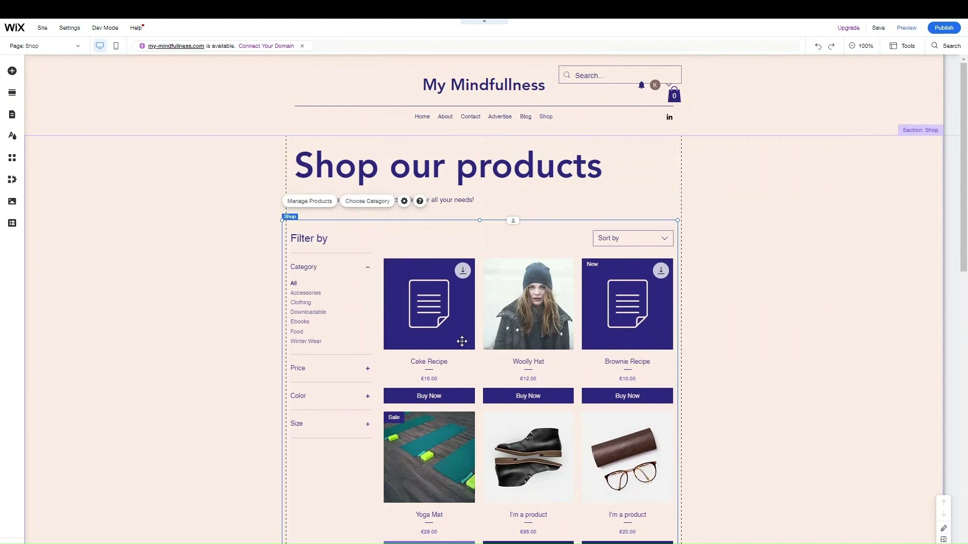
pyautogui.click(45, 50)
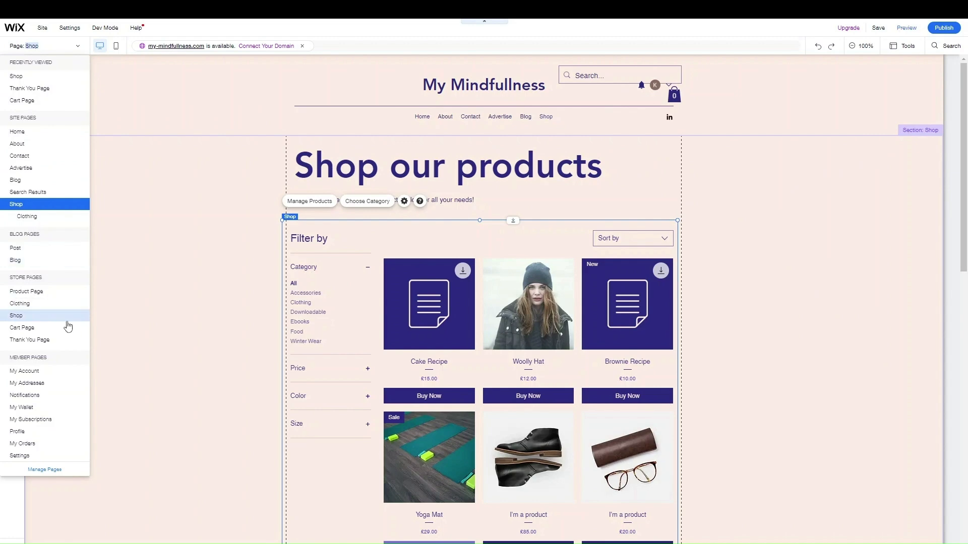
pyautogui.click(71, 291)
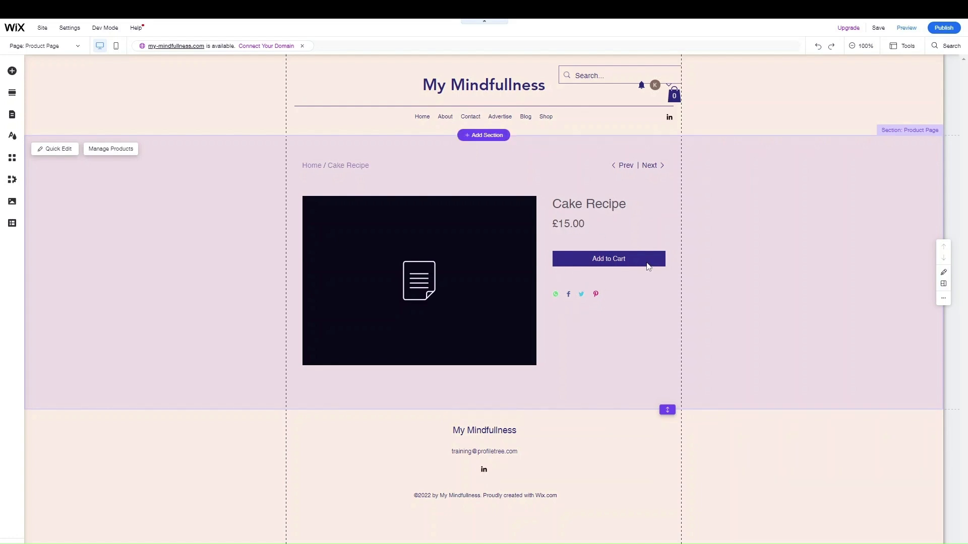
pyautogui.click(216, 222)
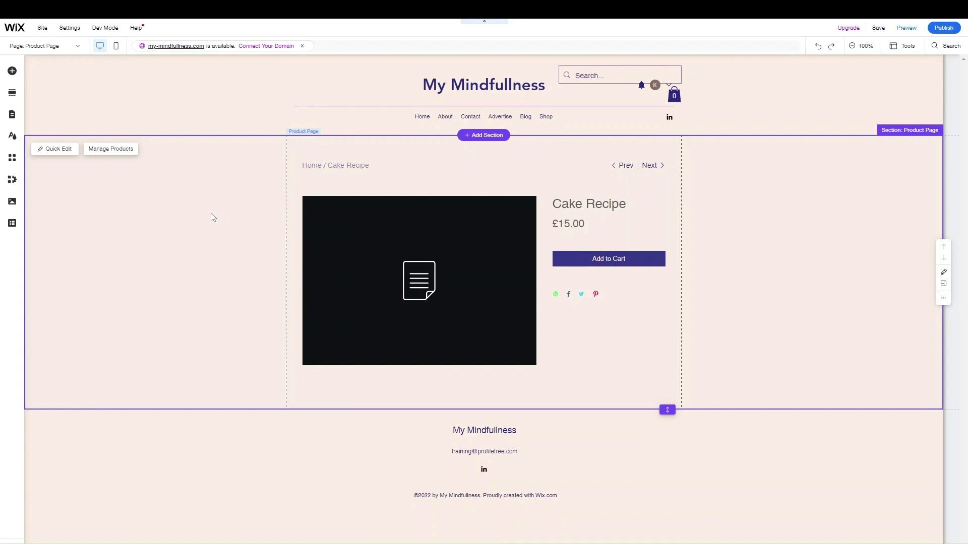
pyautogui.click(124, 154)
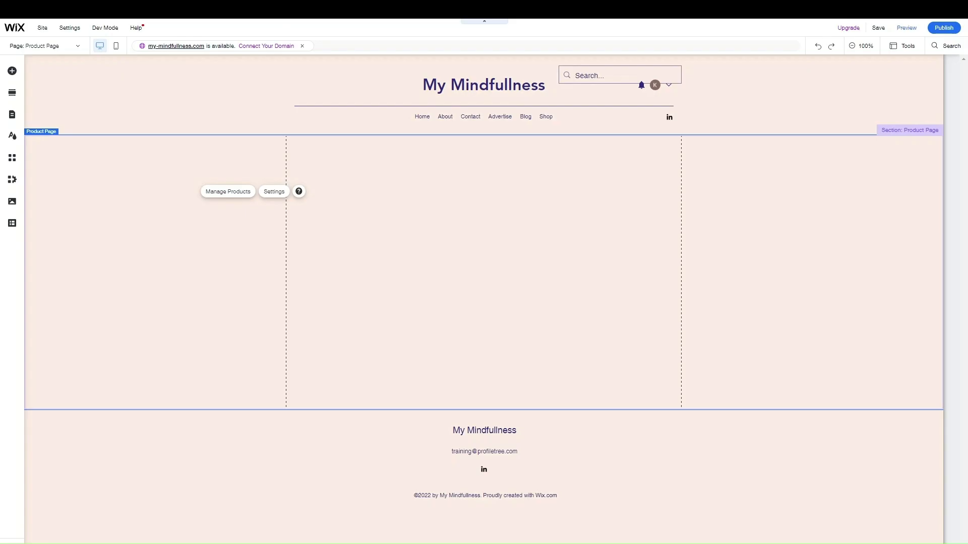
# Preview the Classic, Sleek, Stunning and Simple product page layouts, settling on Classic
pyautogui.click(274, 193)
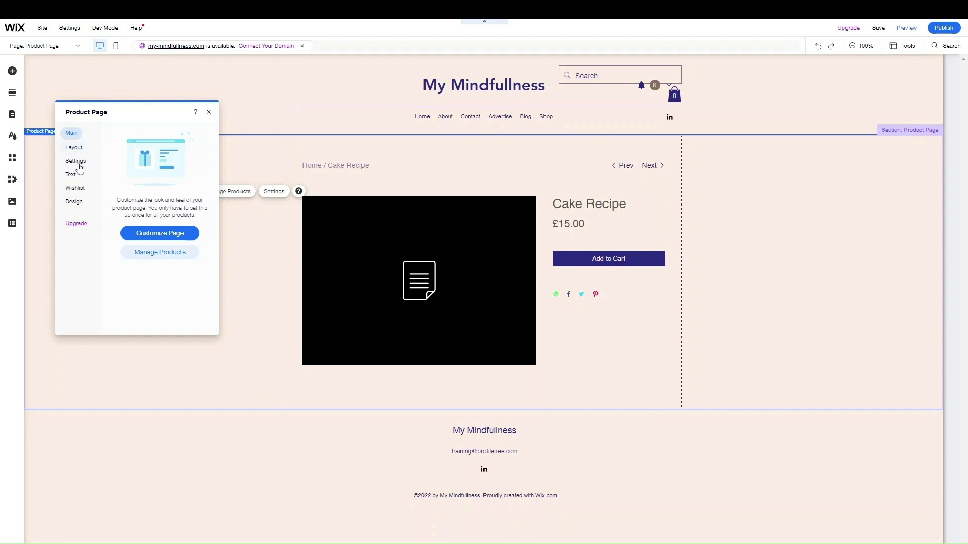
pyautogui.click(147, 233)
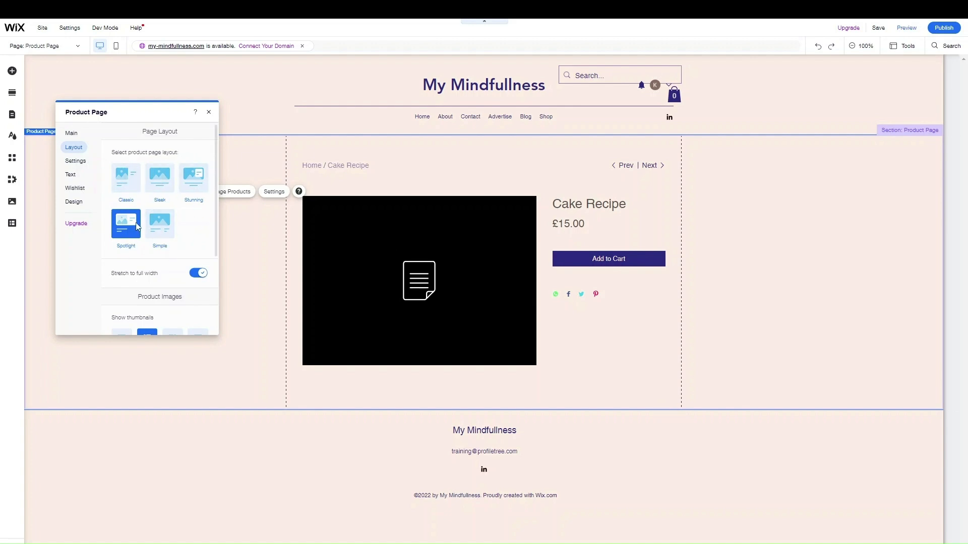
pyautogui.click(131, 192)
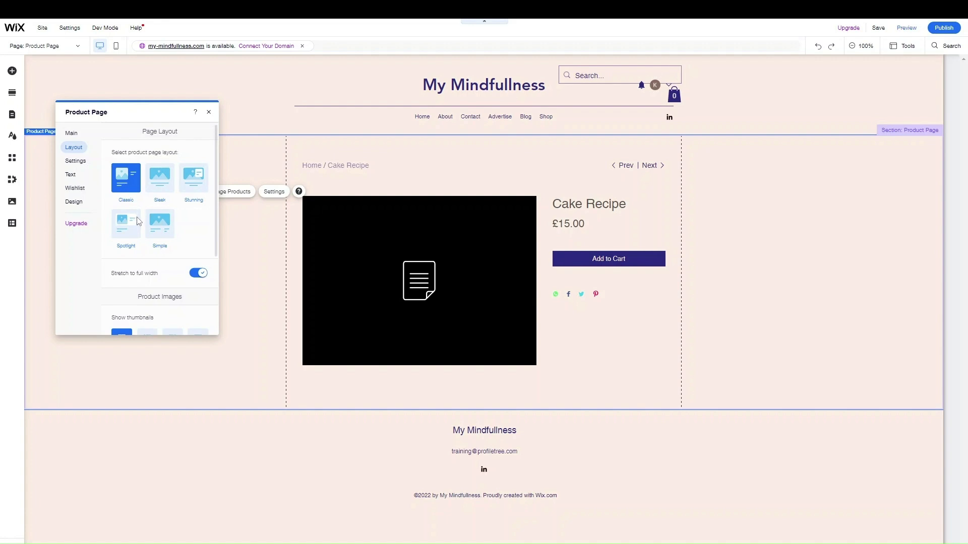
pyautogui.click(165, 194)
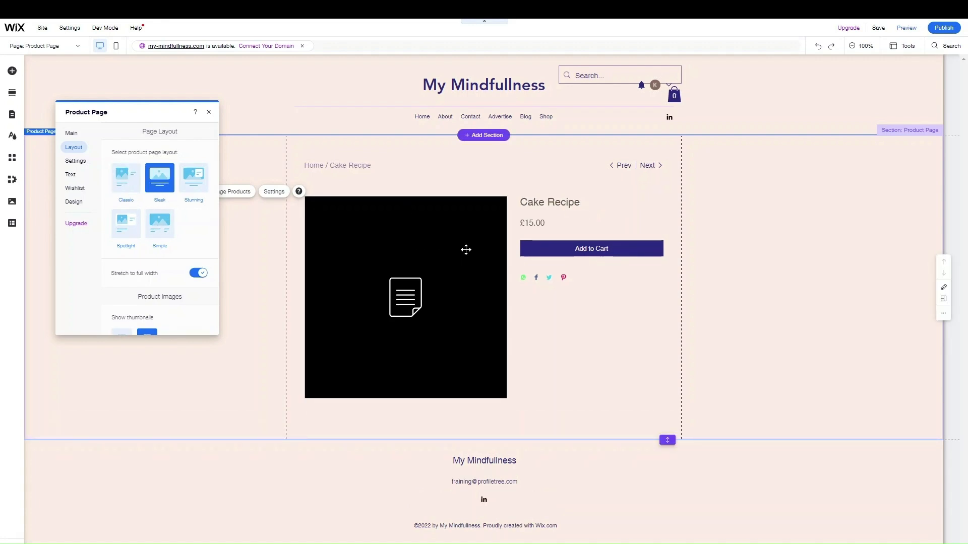
pyautogui.click(195, 187)
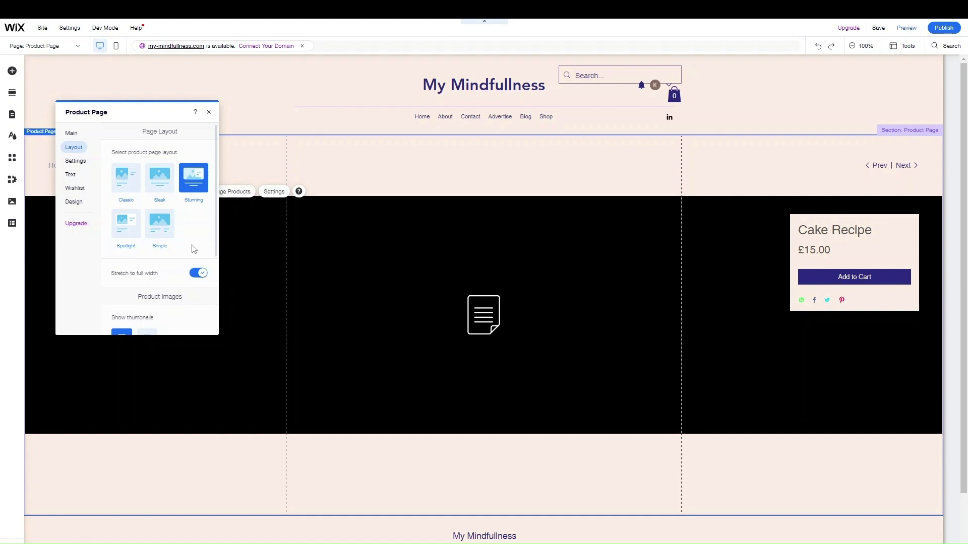
pyautogui.click(166, 220)
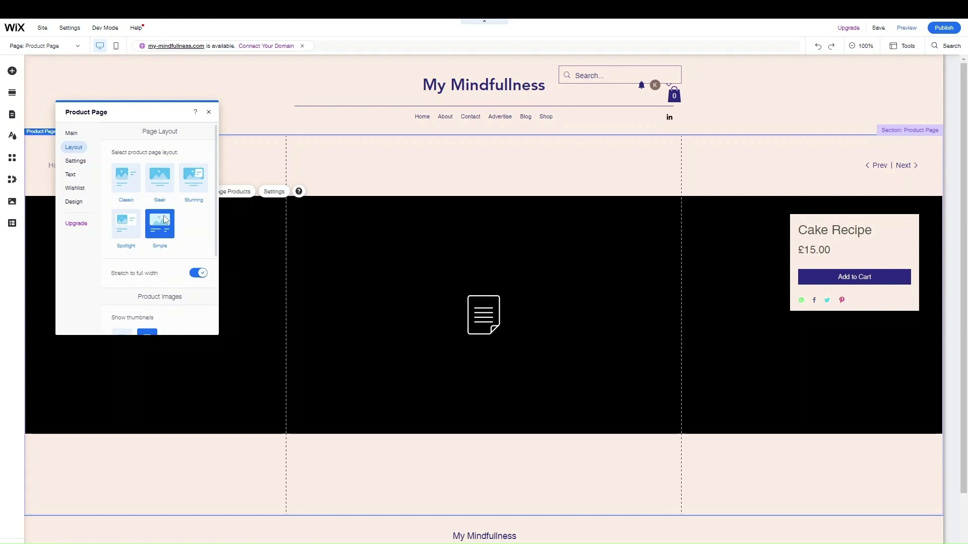
pyautogui.click(126, 189)
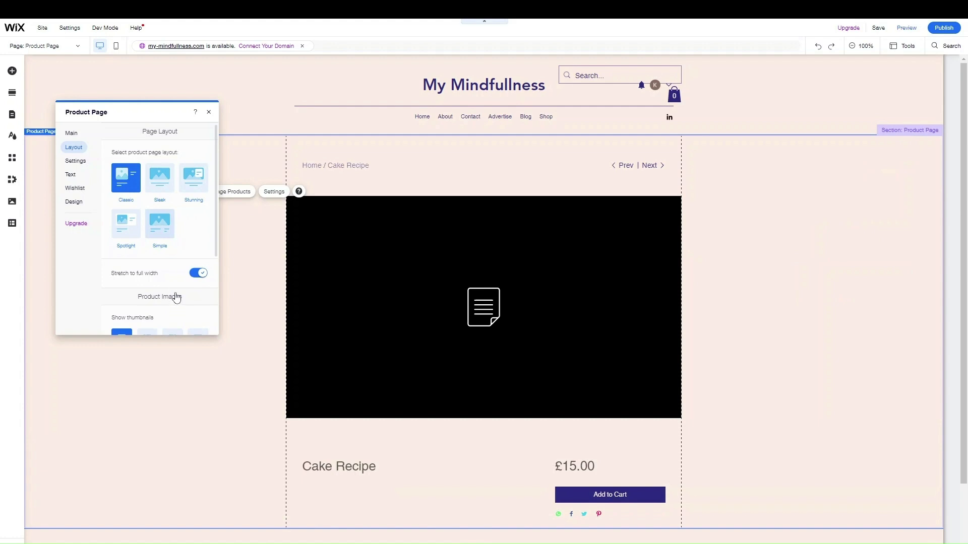
pyautogui.scroll(-4, 174, 237)
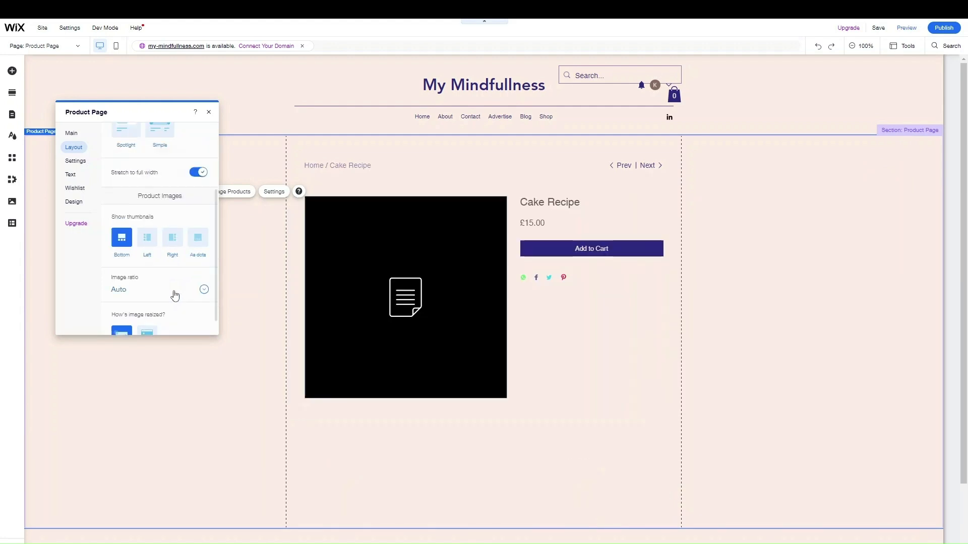
# In Product Page Settings, untick Navigation and Low stock message under What's Displayed
pyautogui.click(75, 160)
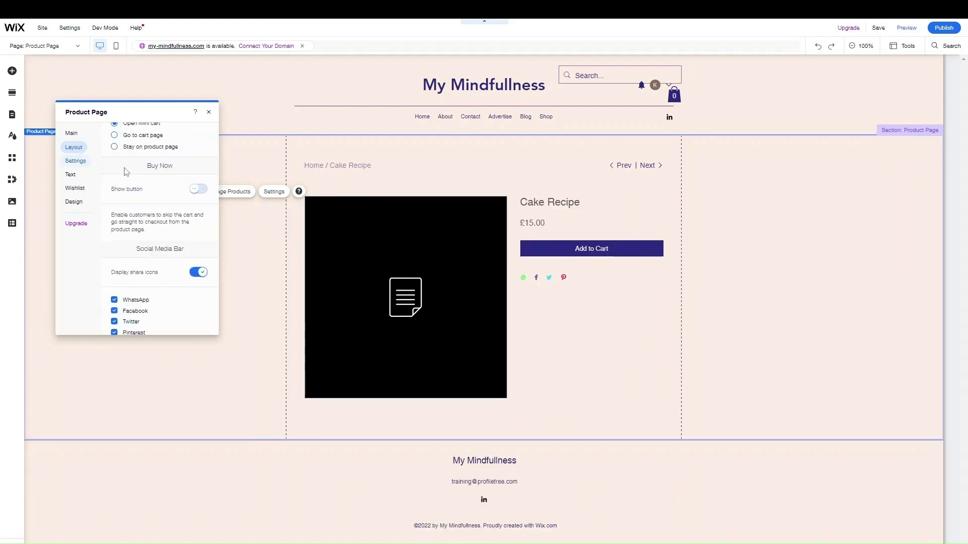
pyautogui.scroll(5, 143, 207)
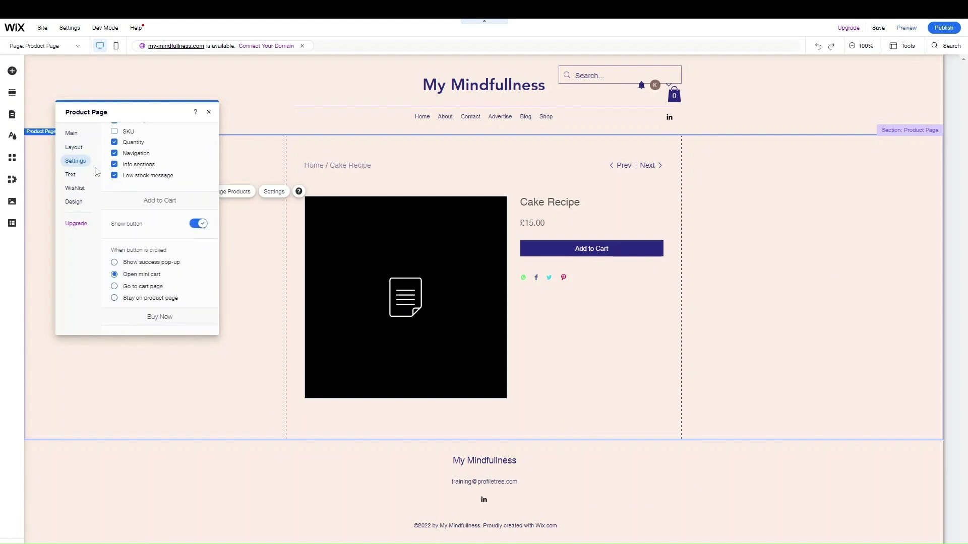
pyautogui.scroll(2, 142, 204)
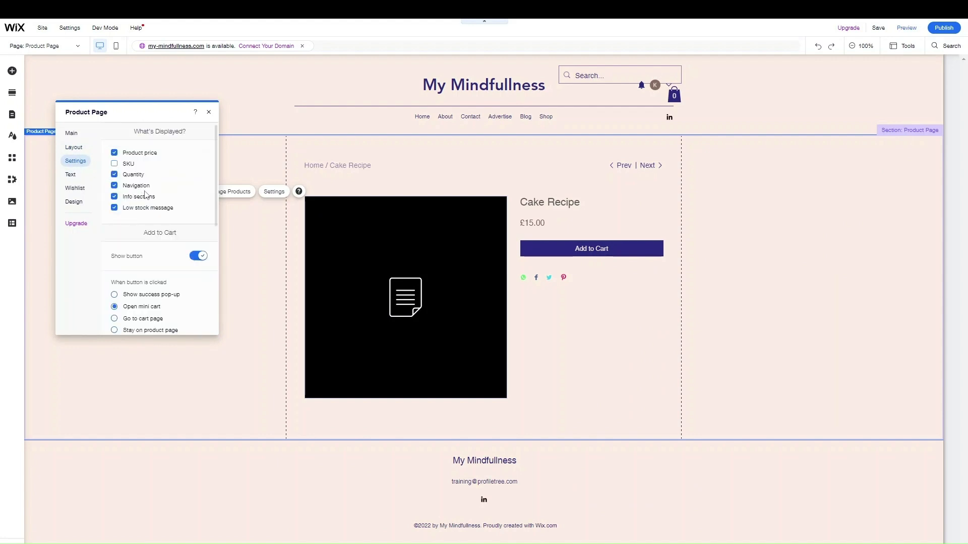
pyautogui.click(140, 154)
pyautogui.click(134, 187)
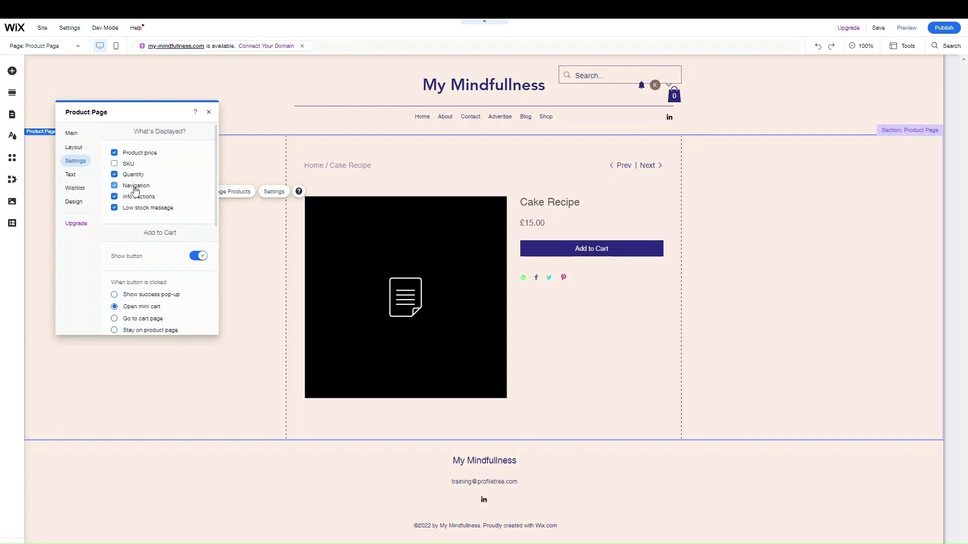
pyautogui.click(146, 213)
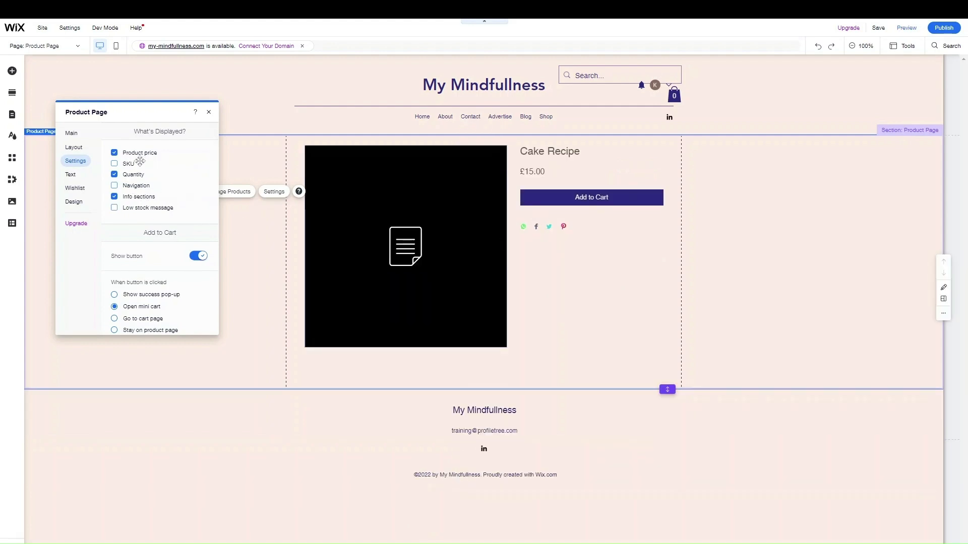
pyautogui.scroll(-1, 173, 212)
pyautogui.scroll(-3, 174, 212)
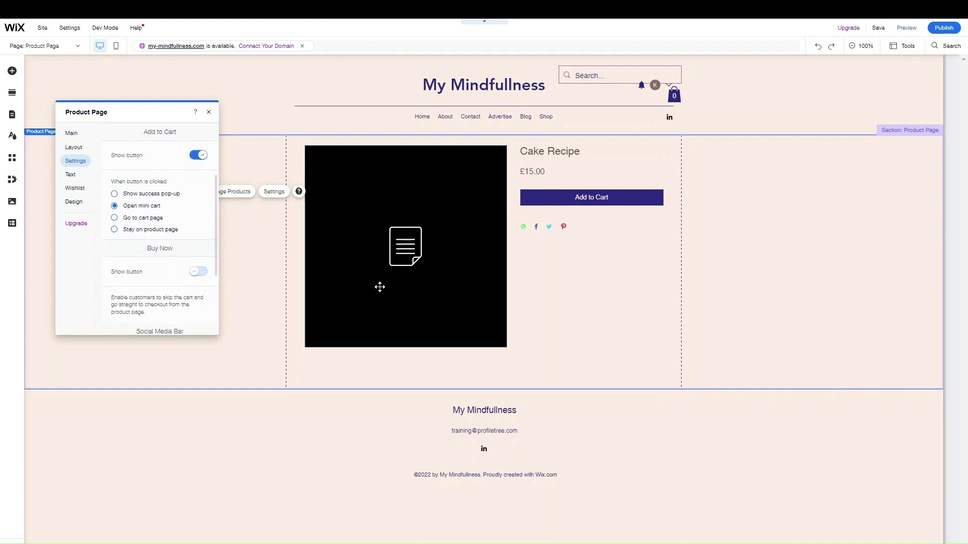
# Review the Text and Design > Product Details options, save the site, and return to the dashboard
pyautogui.click(75, 175)
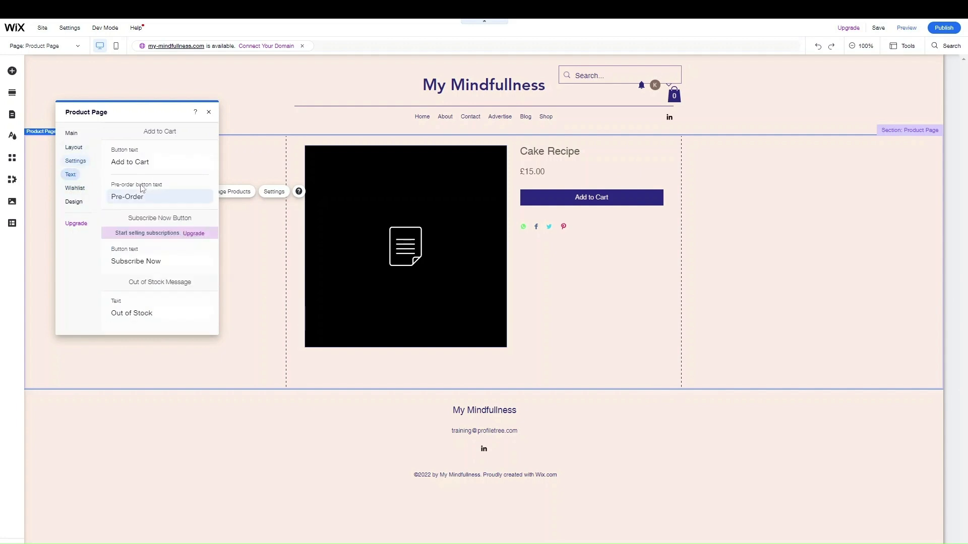
pyautogui.click(74, 202)
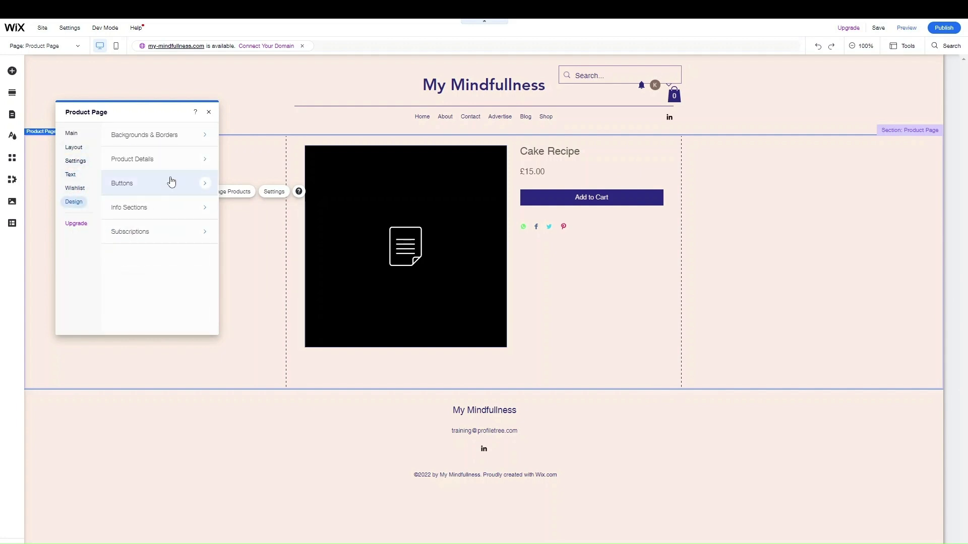
pyautogui.click(146, 158)
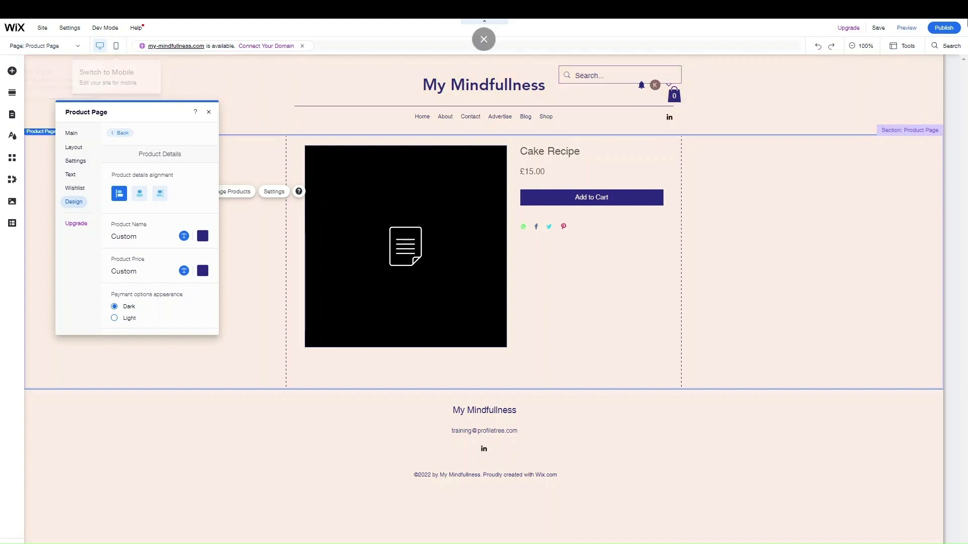
pyautogui.click(883, 30)
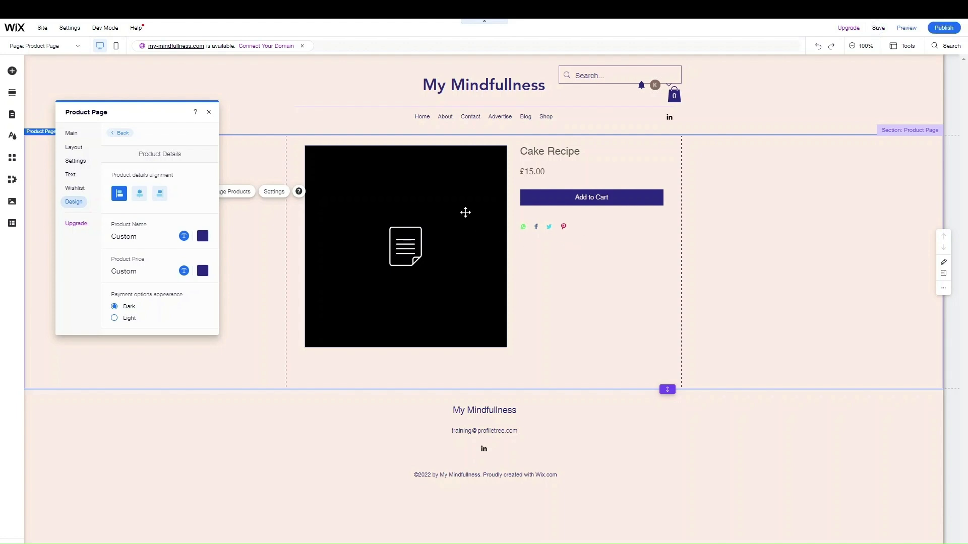
pyautogui.click(19, 31)
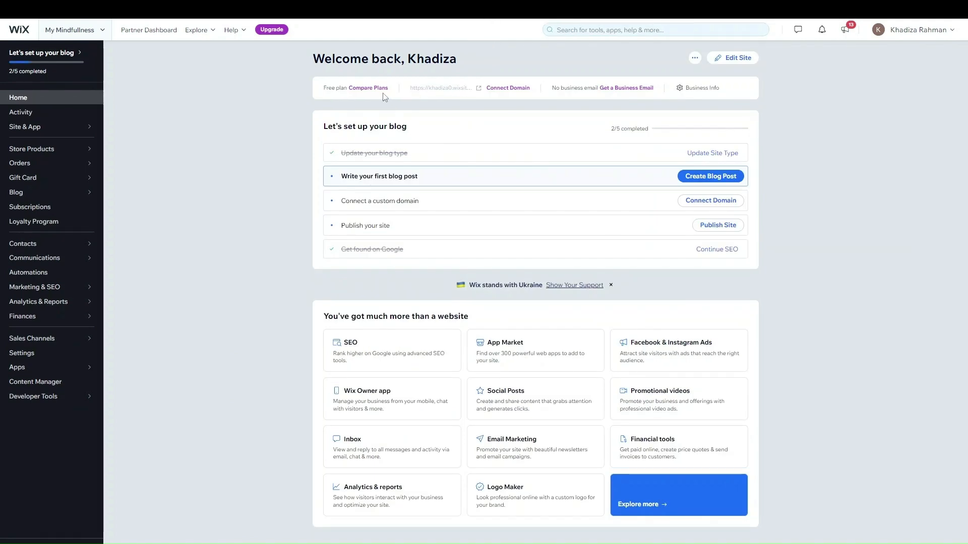
# Choose Compare Plans beside the site's Free plan
pyautogui.click(368, 88)
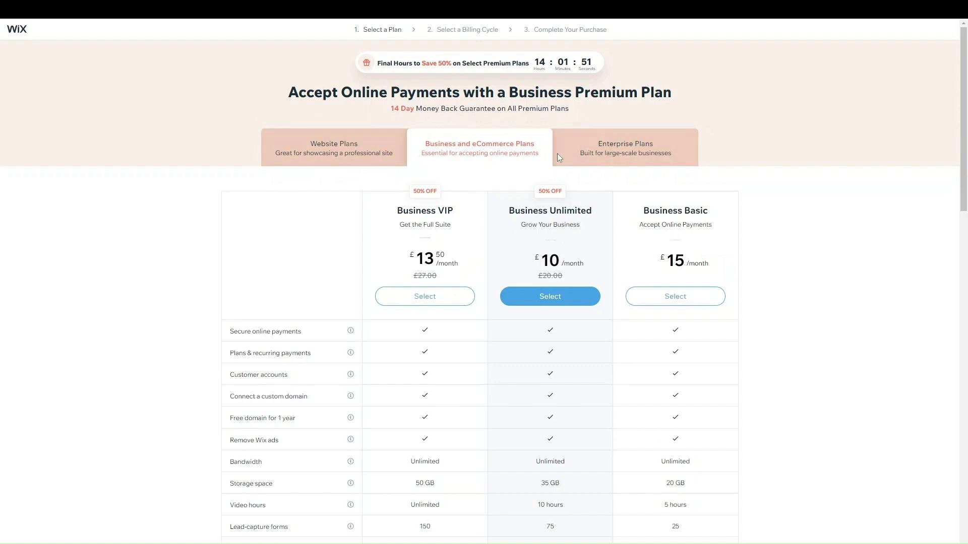
# View the Website Plans, then the Enterprise Plans, then go back to Business and eCommerce Plans
pyautogui.click(379, 160)
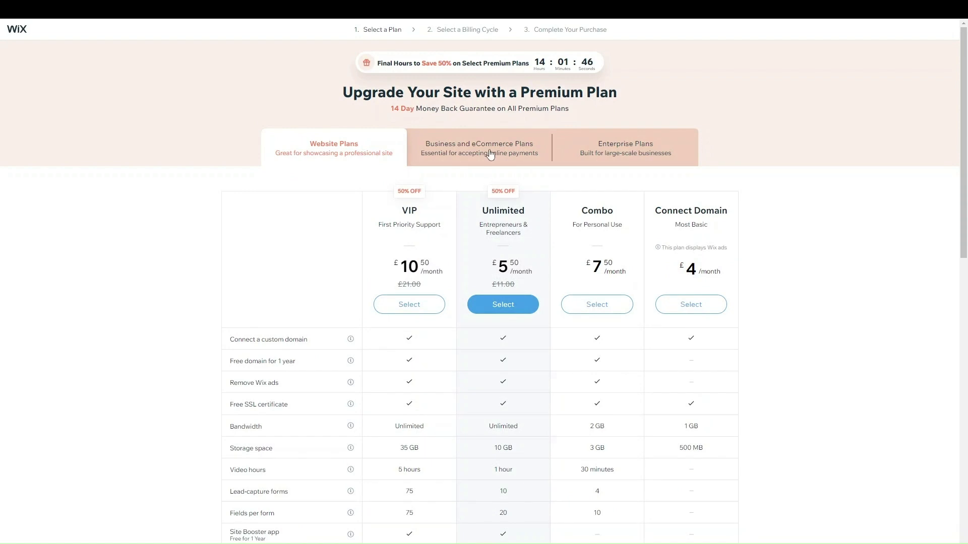
pyautogui.click(490, 155)
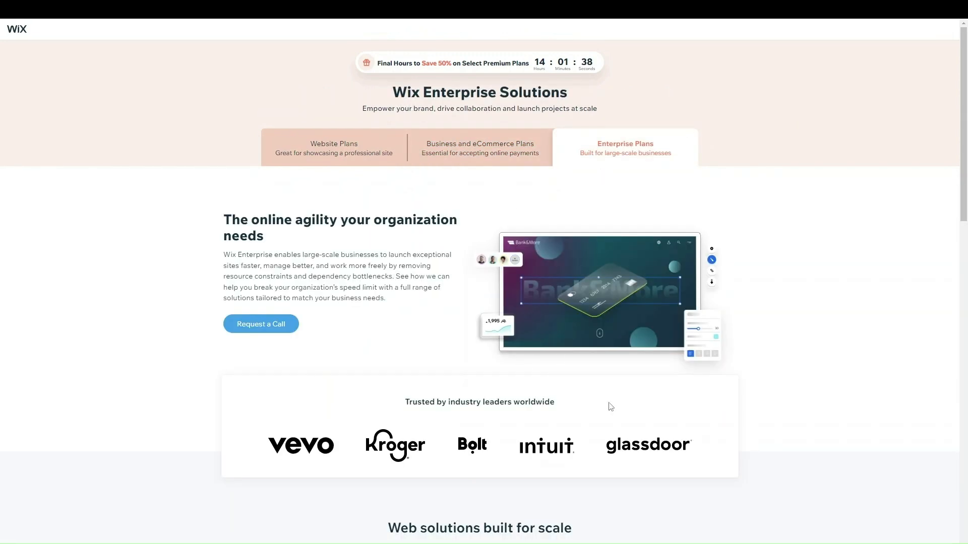
pyautogui.click(487, 133)
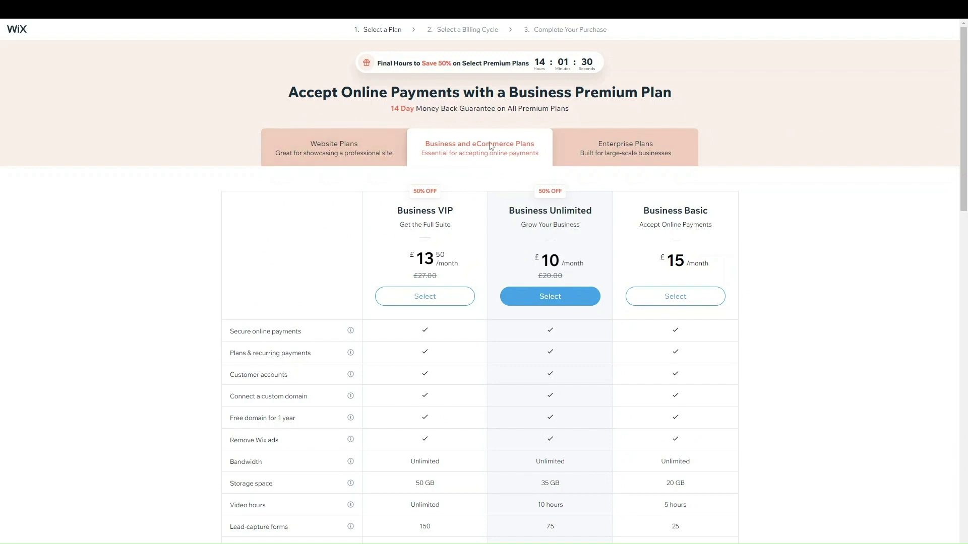
pyautogui.moveTo(289, 92); pyautogui.dragTo(620, 90)
pyautogui.moveTo(390, 173); pyautogui.dragTo(488, 149)
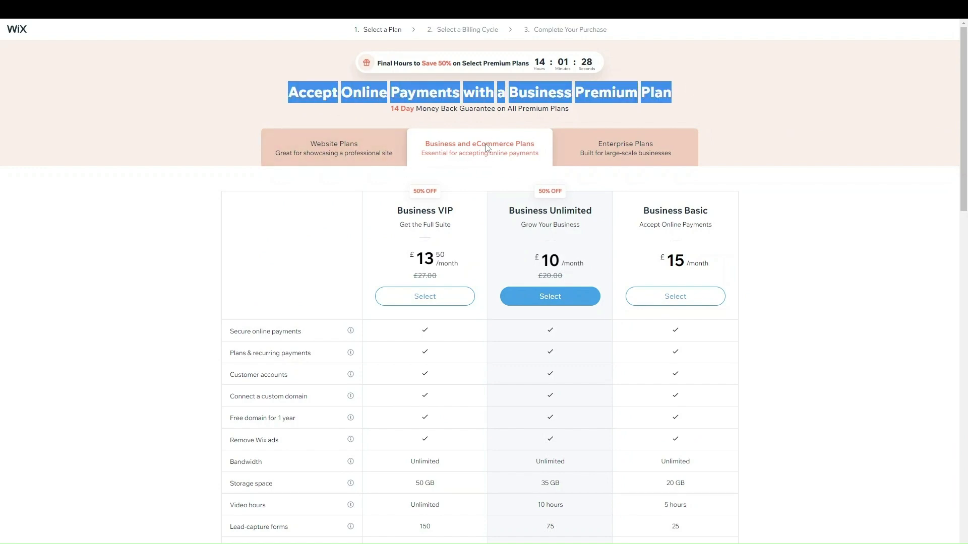
pyautogui.click(812, 94)
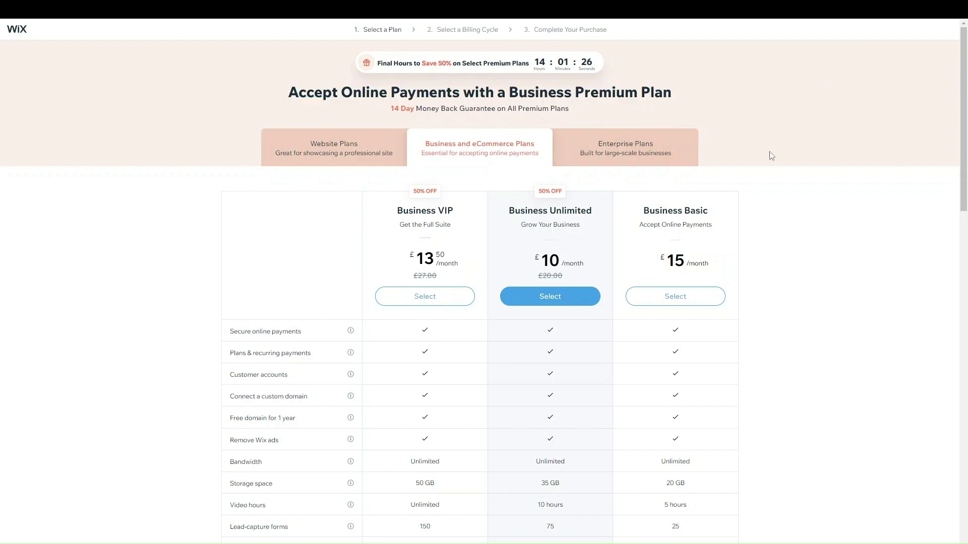
pyautogui.scroll(-3, 770, 156)
pyautogui.scroll(2, 766, 176)
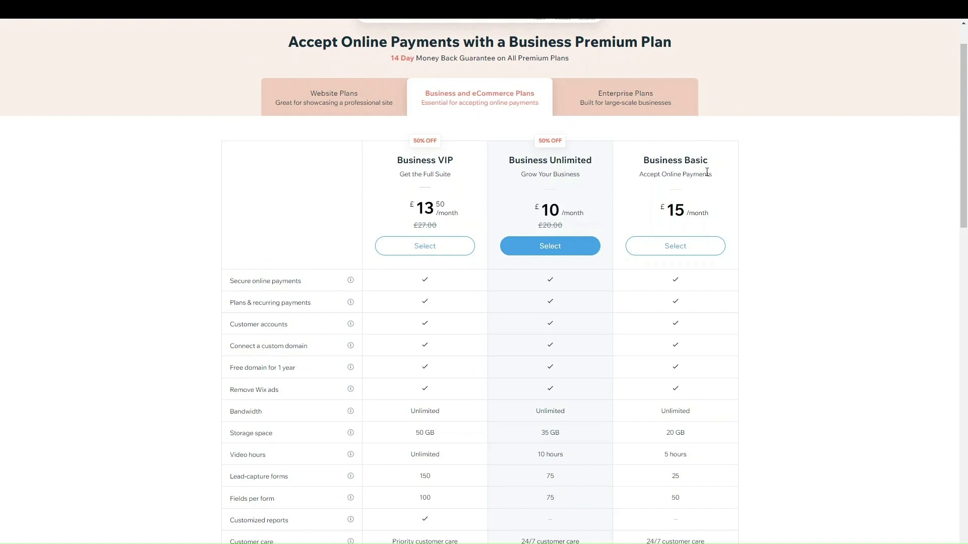
pyautogui.scroll(-1, 707, 172)
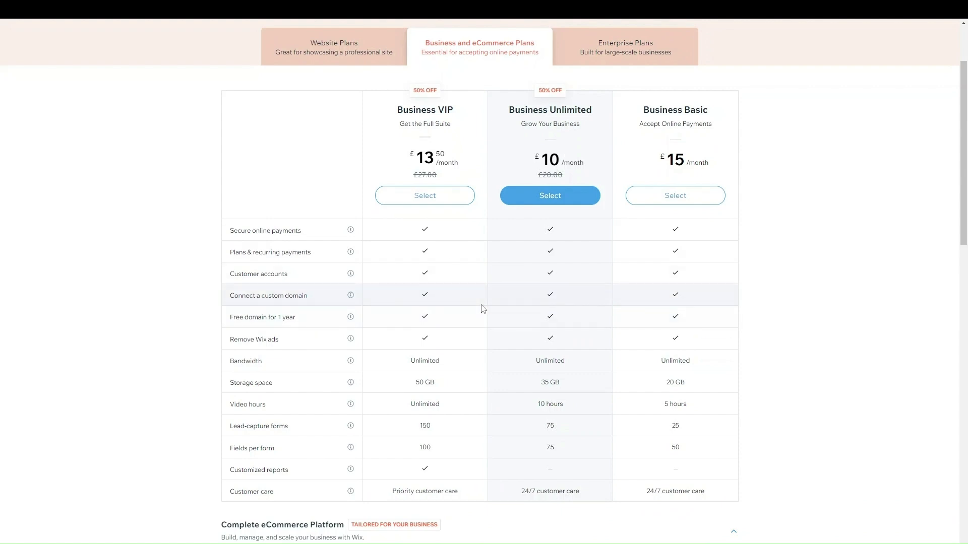
pyautogui.scroll(-1, 483, 308)
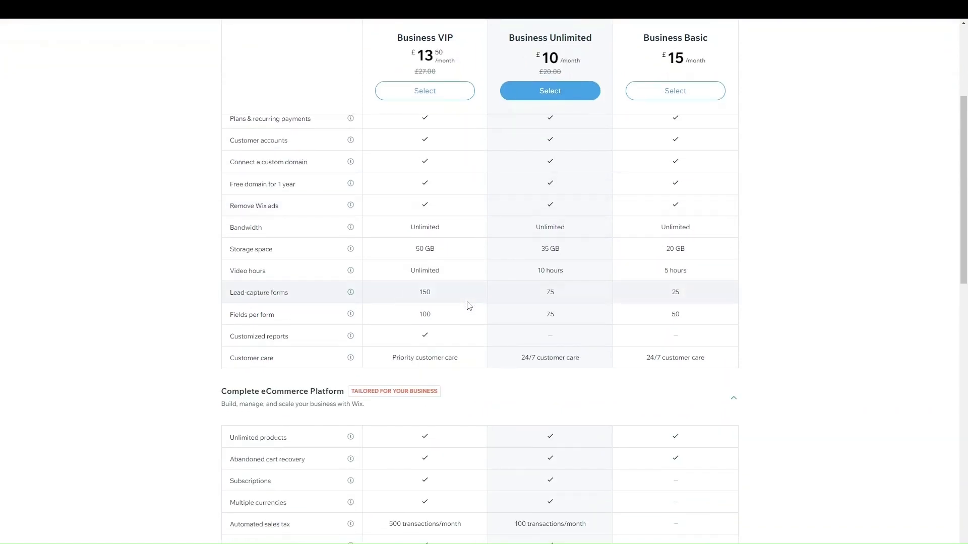
pyautogui.scroll(1, 458, 309)
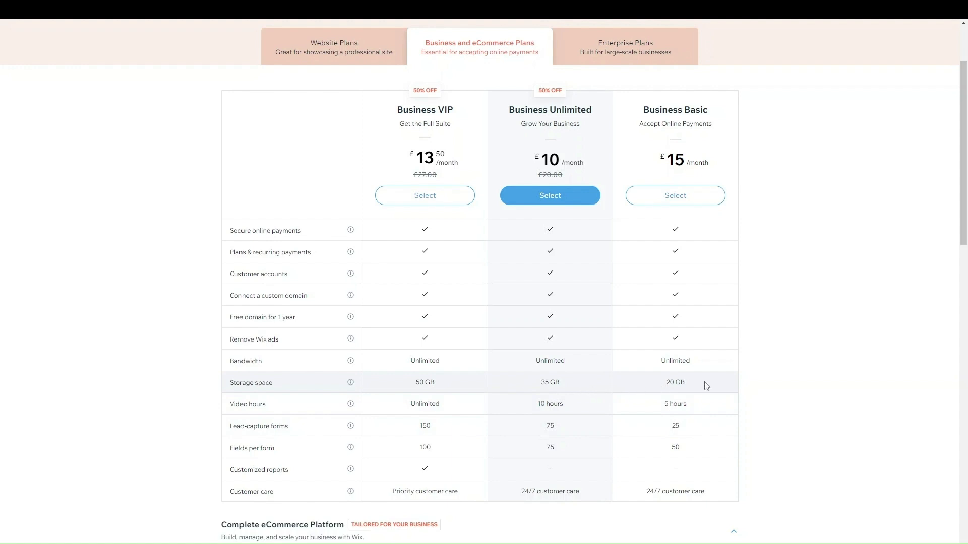
pyautogui.scroll(1, 593, 378)
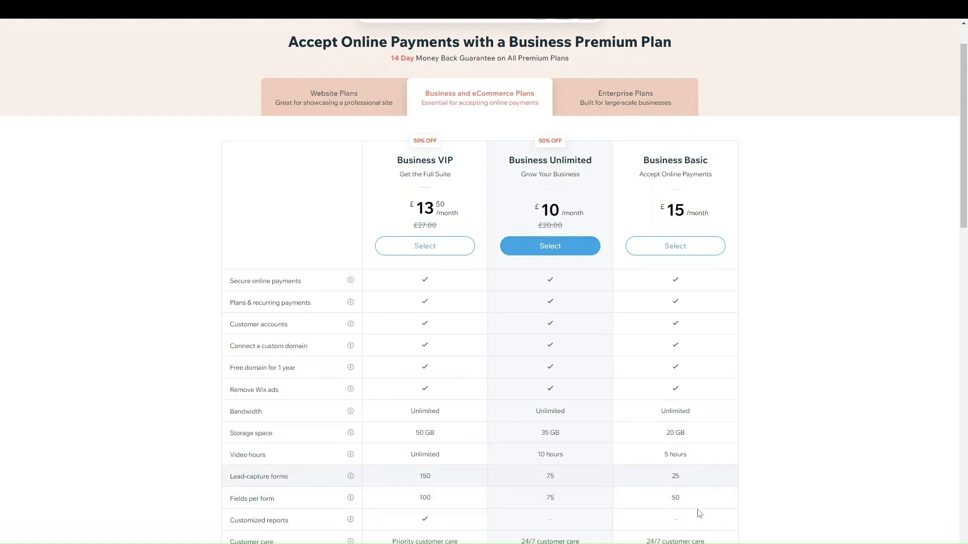
pyautogui.scroll(-2, 611, 429)
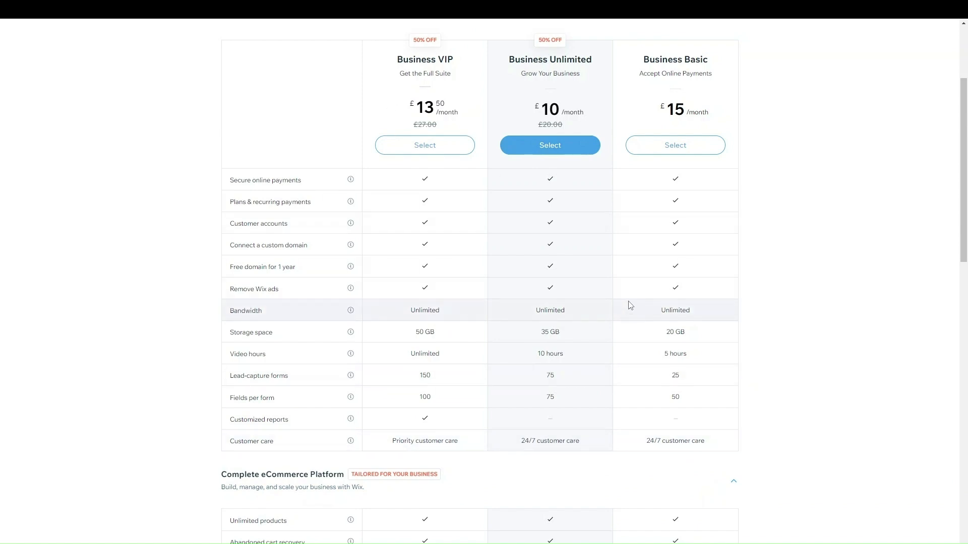
pyautogui.moveTo(392, 441); pyautogui.dragTo(466, 443)
# Show all plan features and expand, then collapse, the Manage Hotel Reservations features
pyautogui.click(481, 461)
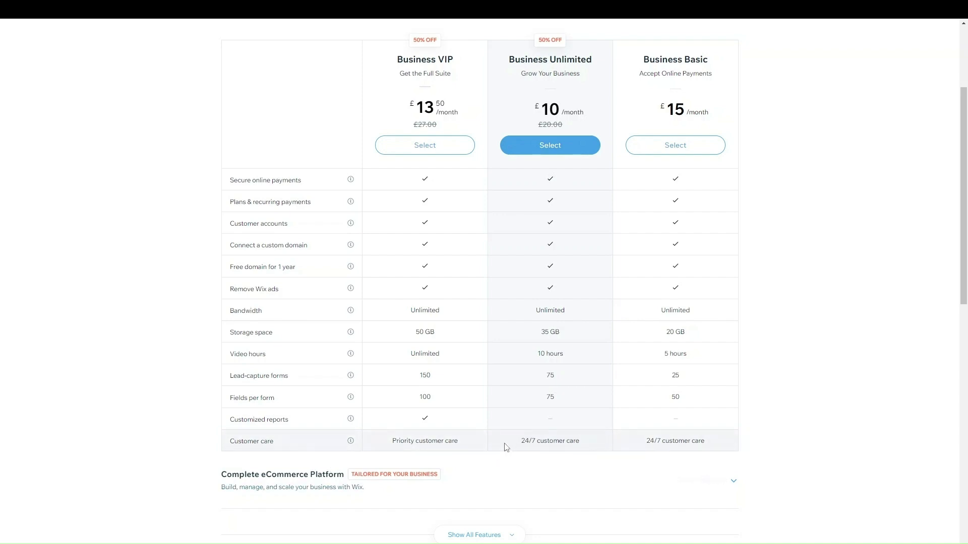
pyautogui.scroll(-5, 506, 439)
pyautogui.click(479, 304)
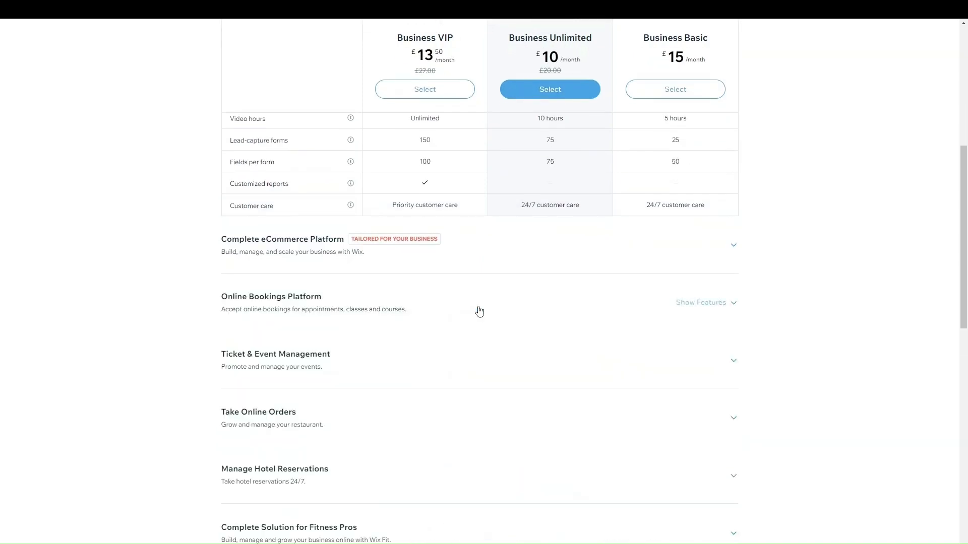
pyautogui.scroll(-5, 412, 318)
pyautogui.scroll(5, 412, 317)
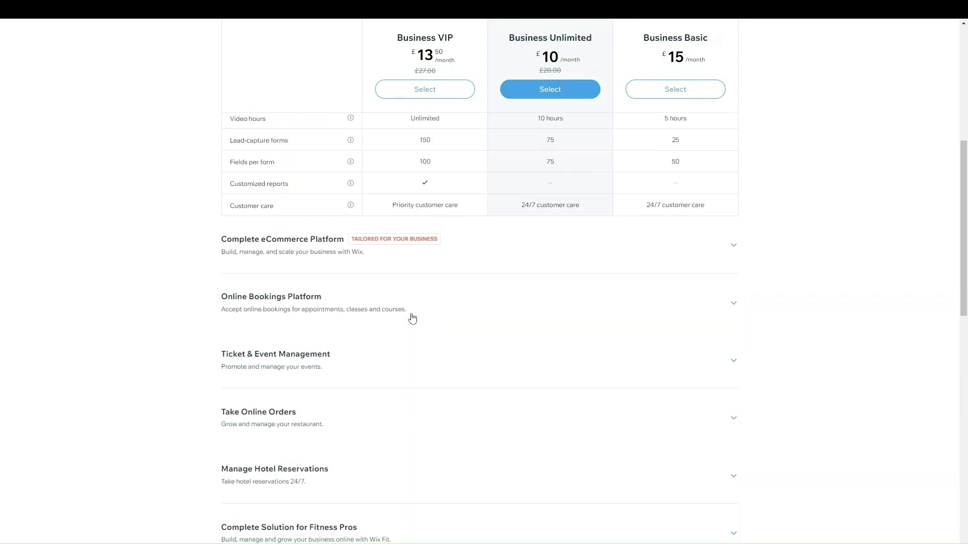
pyautogui.scroll(-2, 410, 318)
pyautogui.click(410, 371)
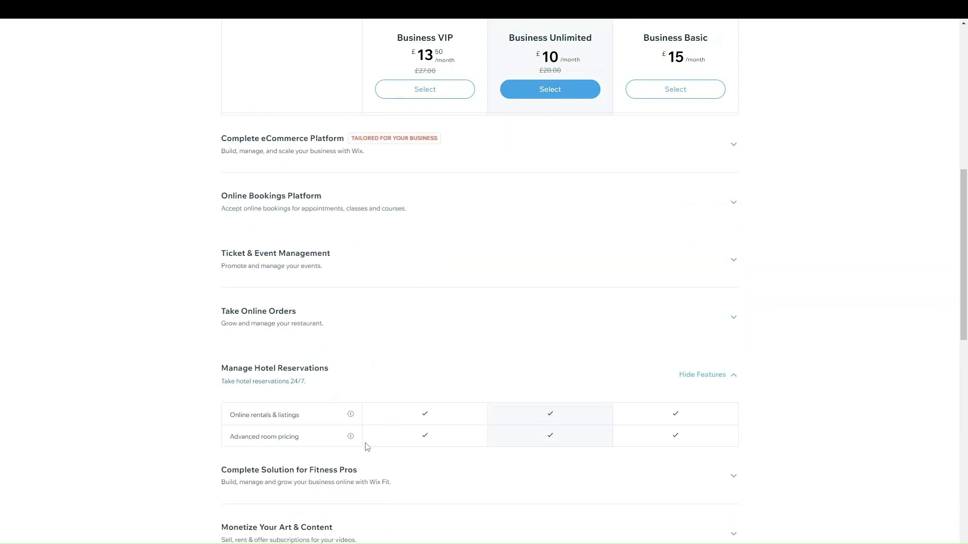
pyautogui.click(425, 386)
# Select the Business Unlimited plan
pyautogui.scroll(2, 622, 176)
pyautogui.scroll(5, 623, 174)
pyautogui.scroll(-15, 570, 334)
pyautogui.scroll(3, 517, 257)
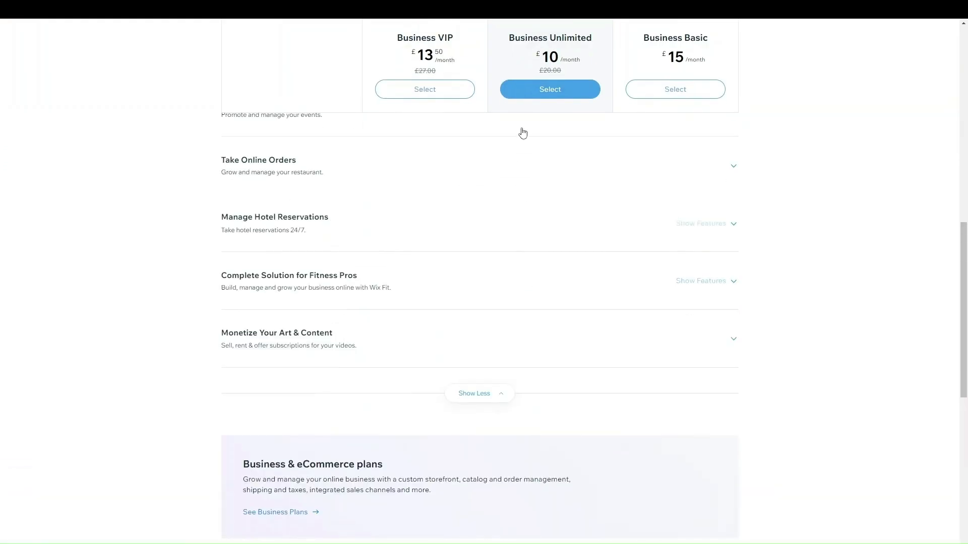
pyautogui.click(540, 91)
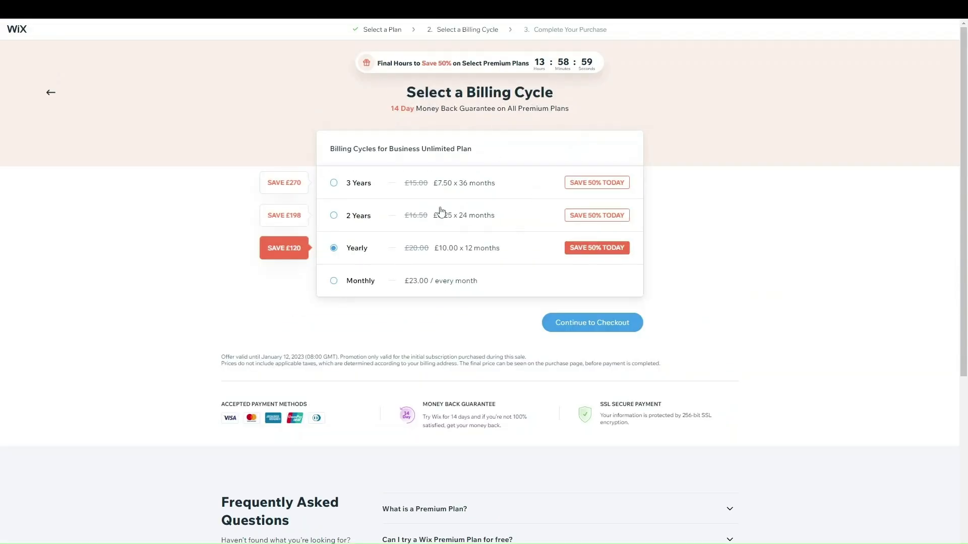
# Continue to checkout with Yearly billing at £10.00 × 12 months
pyautogui.click(546, 327)
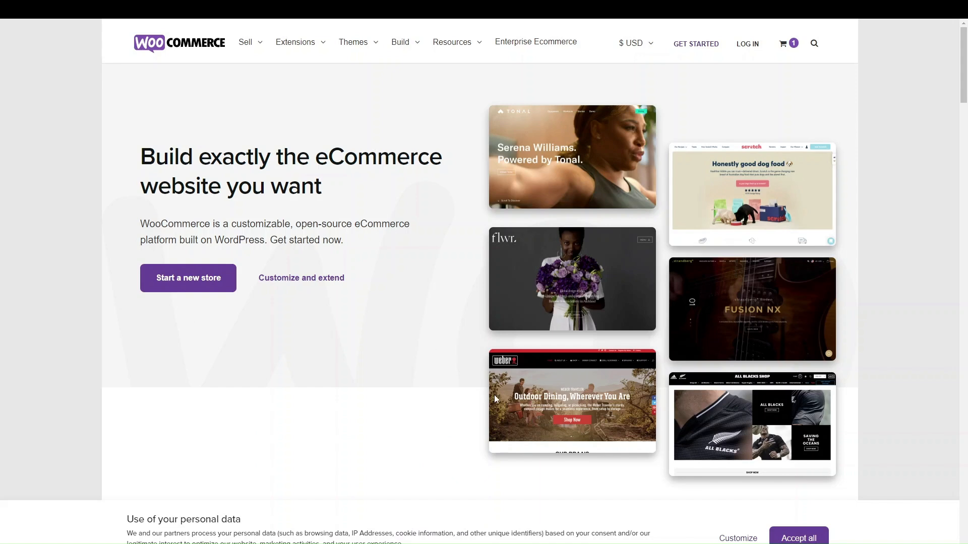
pyautogui.scroll(-3, 495, 399)
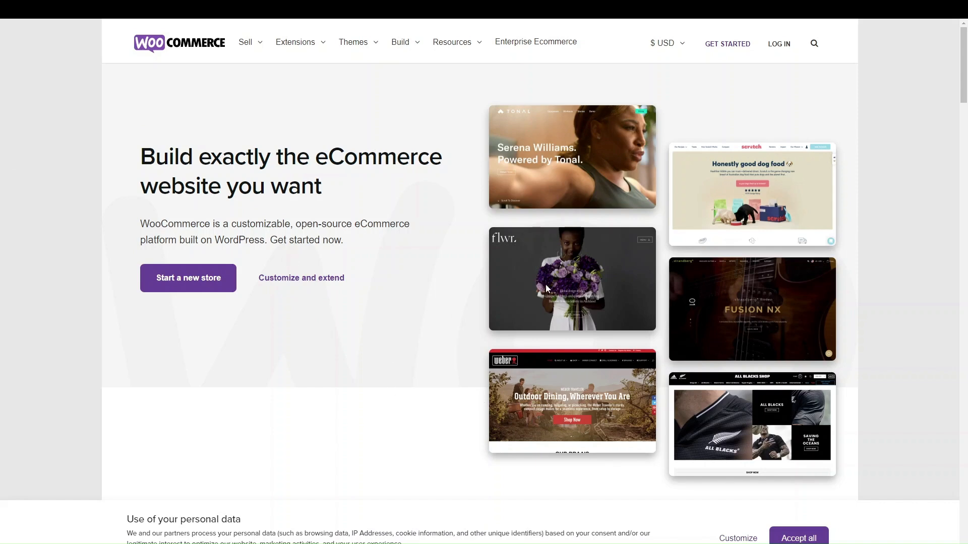
pyautogui.scroll(-4, 419, 400)
# Look over the WooCommerce homepage and its Extensions menu before switching to WordPress Admin
pyautogui.scroll(-2, 418, 400)
pyautogui.scroll(6, 419, 401)
pyautogui.moveTo(306, 49)
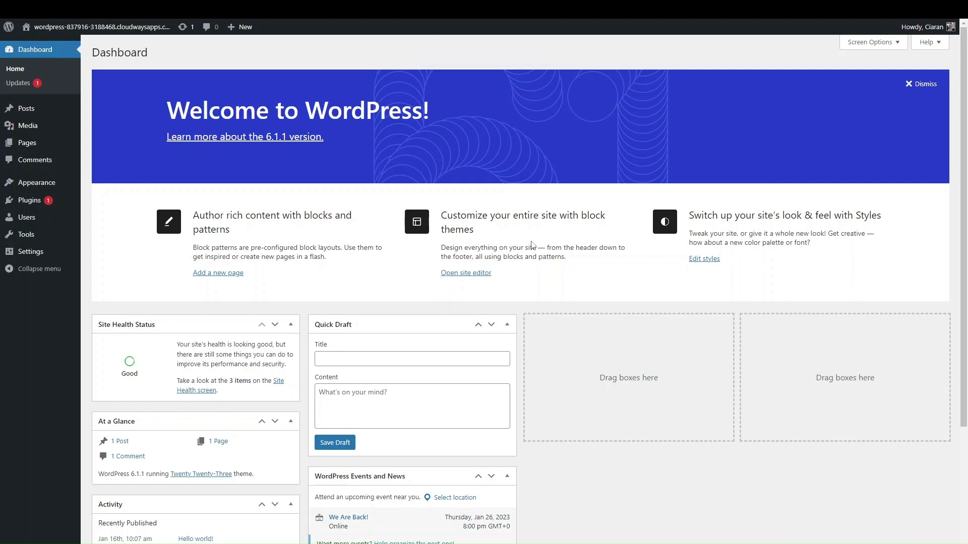
# Go to Appearance > Themes > Add New and browse the Popular themes
pyautogui.click(48, 184)
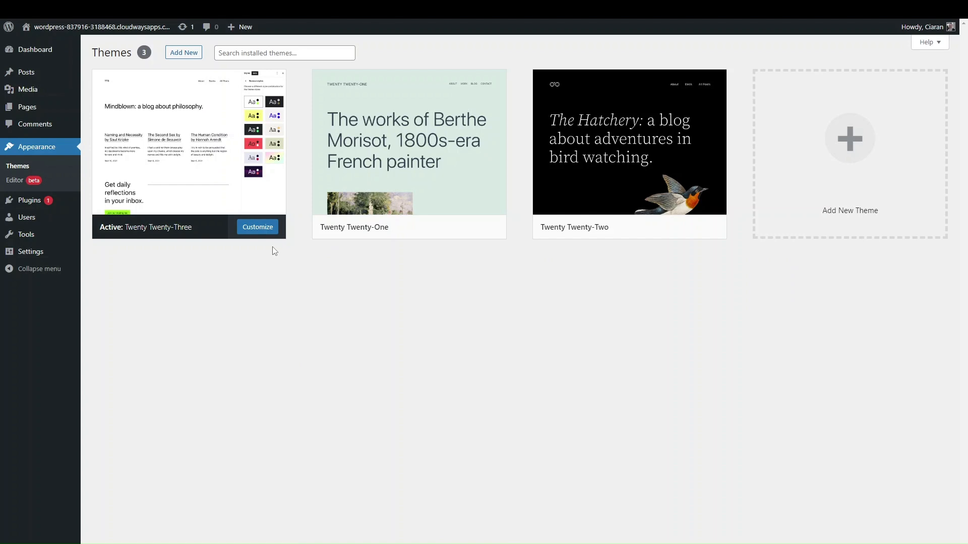
pyautogui.click(179, 59)
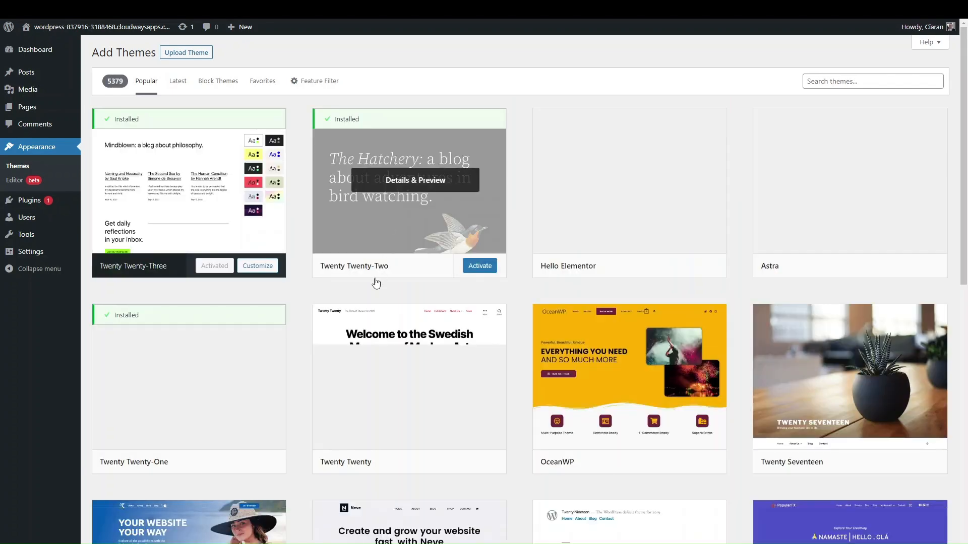
pyautogui.scroll(-4, 354, 307)
pyautogui.scroll(4, 353, 308)
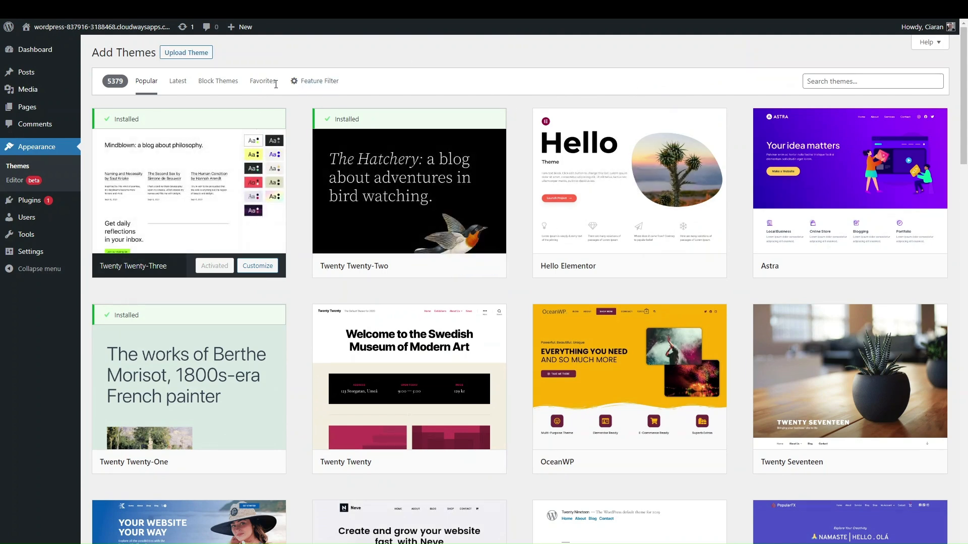
pyautogui.scroll(-2, 151, 176)
pyautogui.scroll(2, 333, 117)
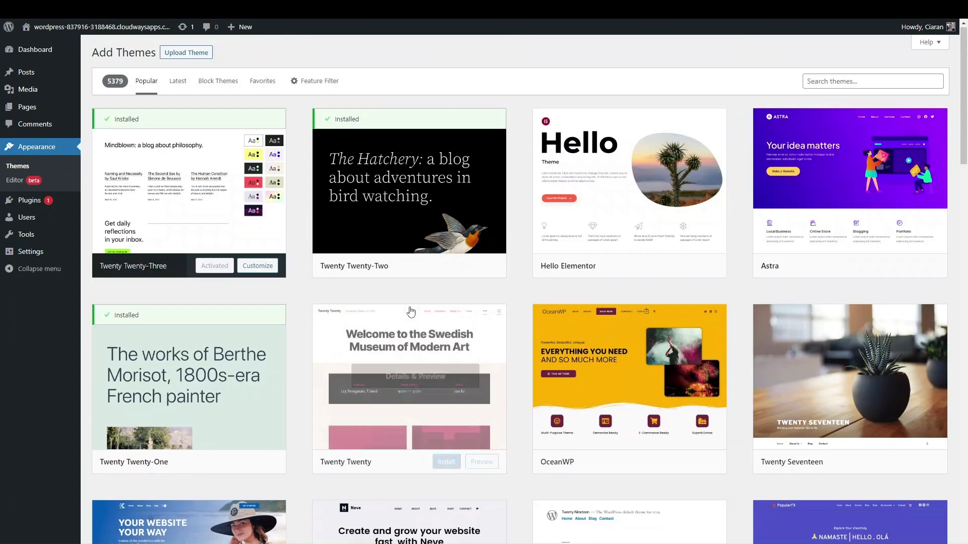
# Apply the Feature Filter with E-Commerce ticked under Subject and scroll the results
pyautogui.click(324, 83)
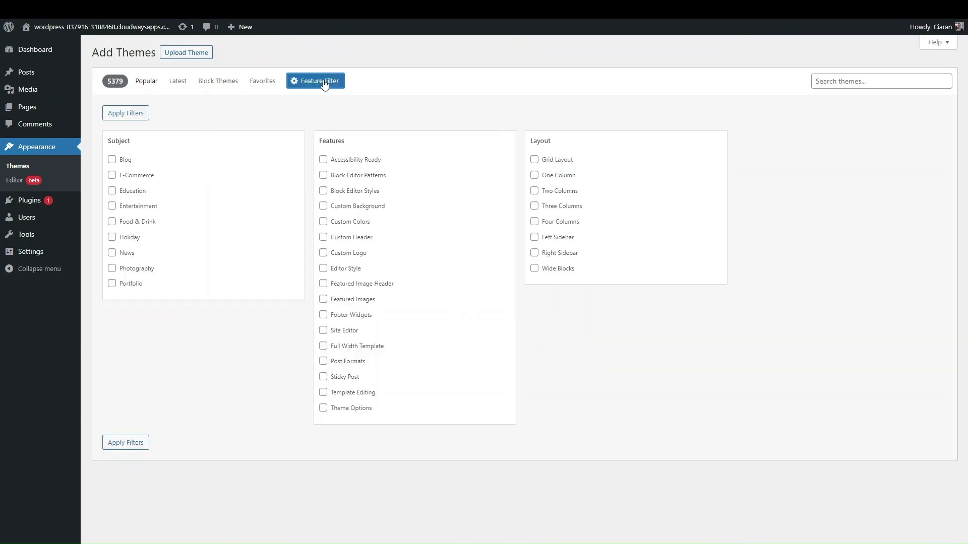
pyautogui.click(138, 177)
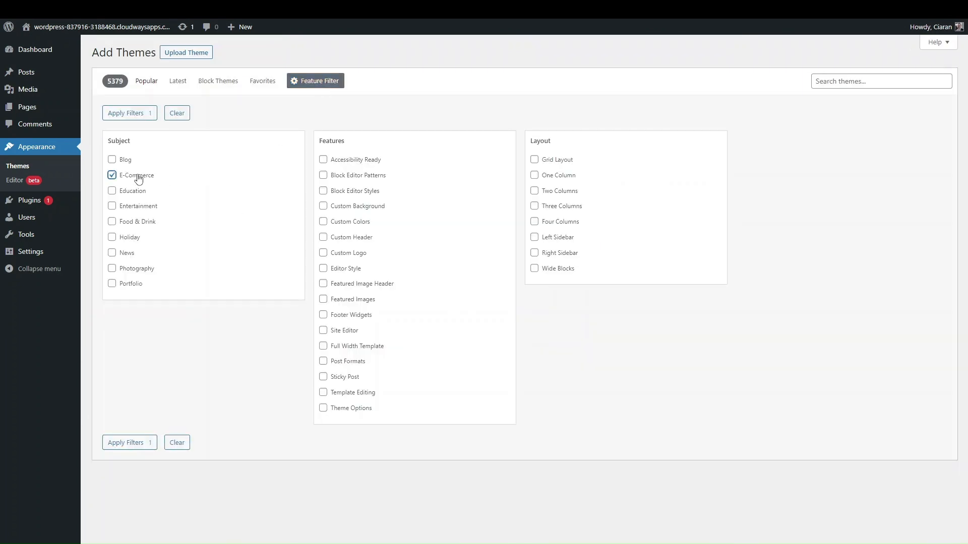
pyautogui.click(129, 442)
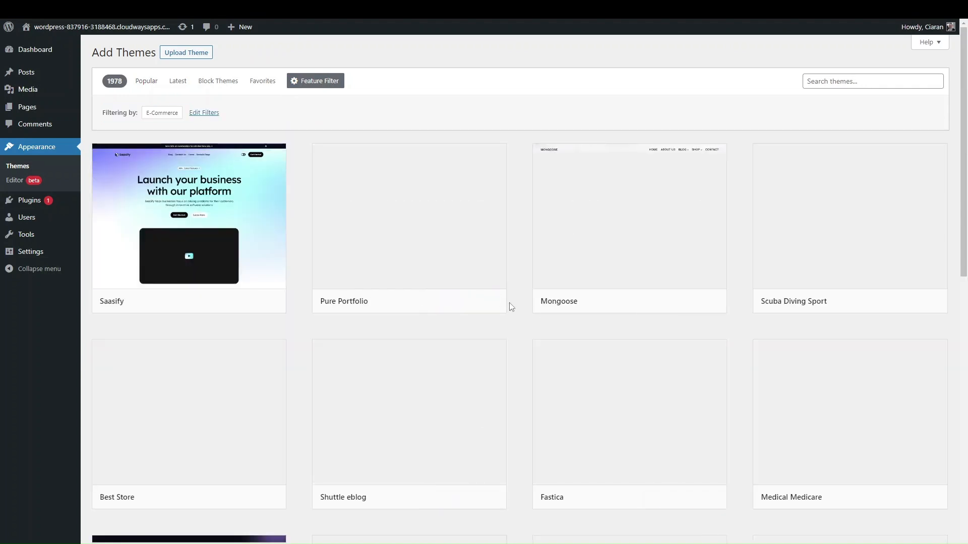
pyautogui.scroll(-5, 510, 304)
pyautogui.scroll(-6, 482, 413)
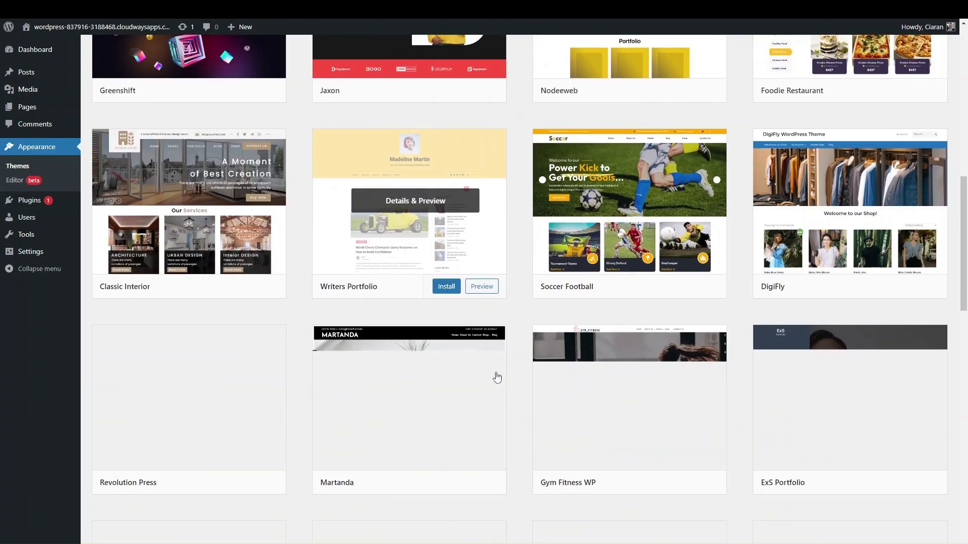
pyautogui.scroll(12, 497, 377)
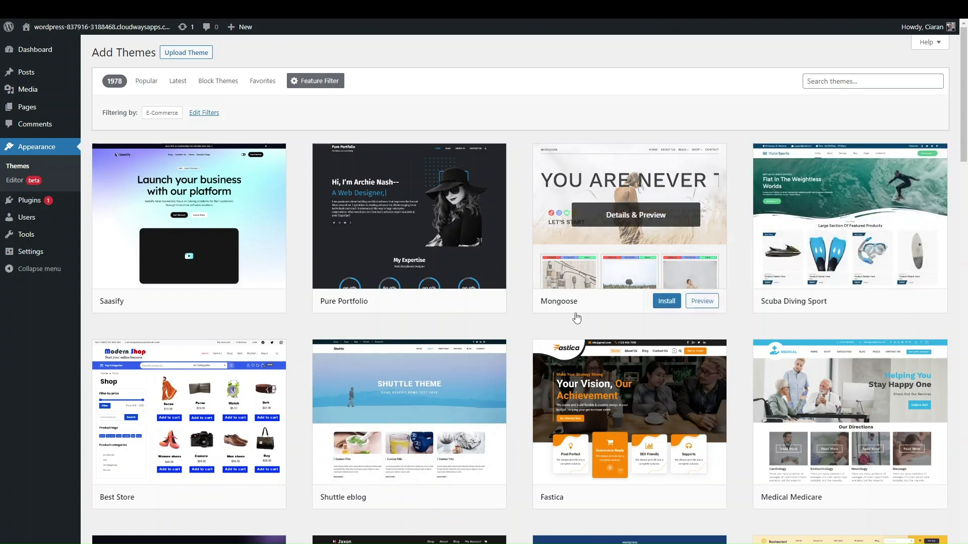
pyautogui.scroll(-4, 404, 403)
pyautogui.scroll(3, 404, 404)
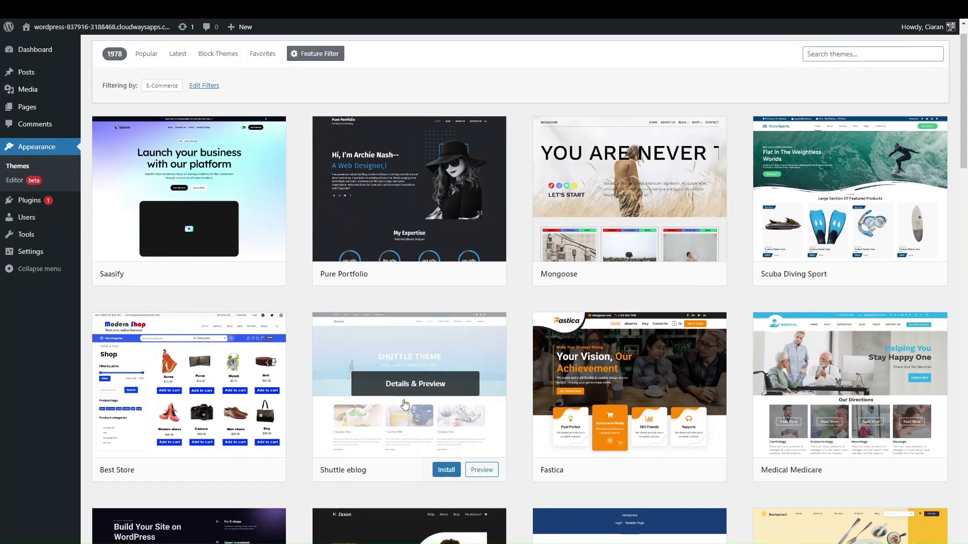
pyautogui.scroll(1, 411, 419)
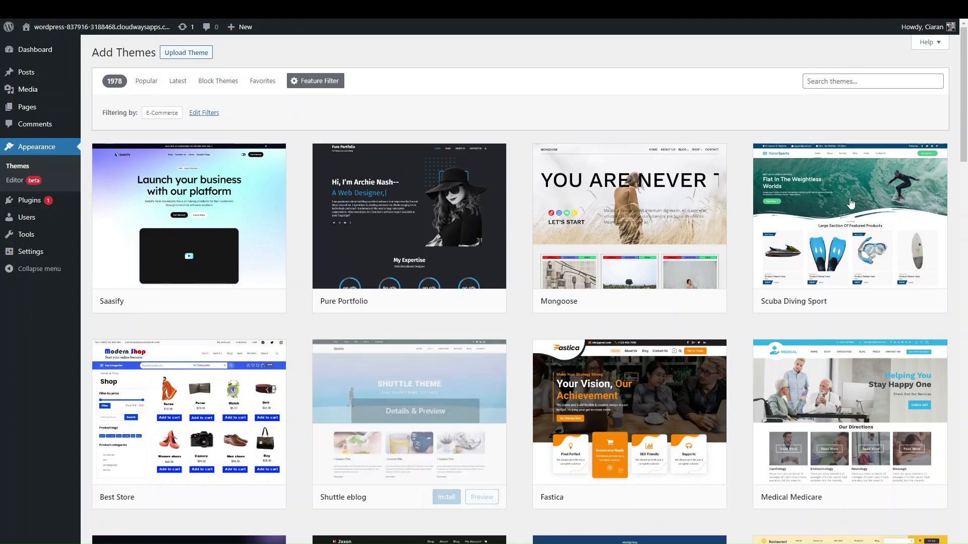
# Search the themes for 'storefront', trimming the first query 'woocommerce stor' down
pyautogui.click(835, 82)
pyautogui.write('woocomm')
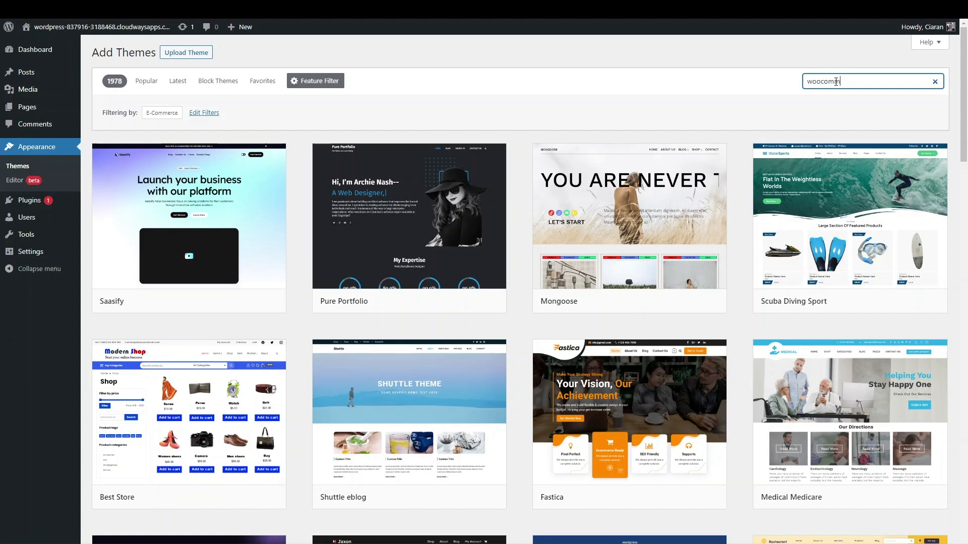
pyautogui.write('erce store')
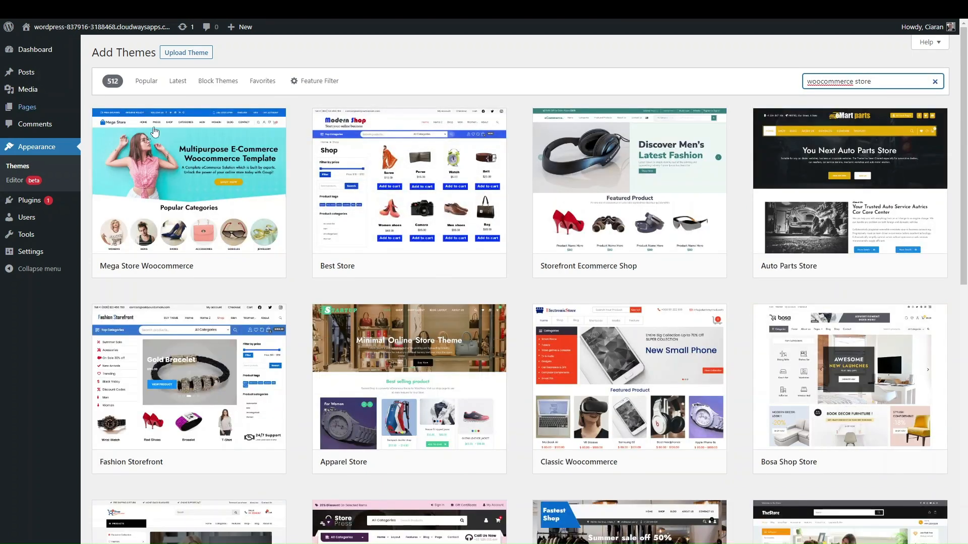
pyautogui.doubleClick(854, 81)
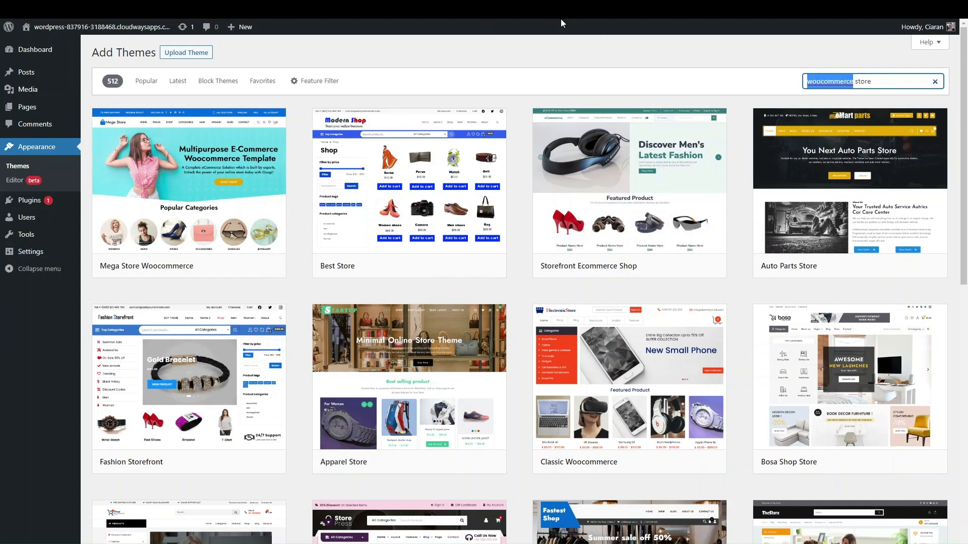
pyautogui.press('BackSpace')
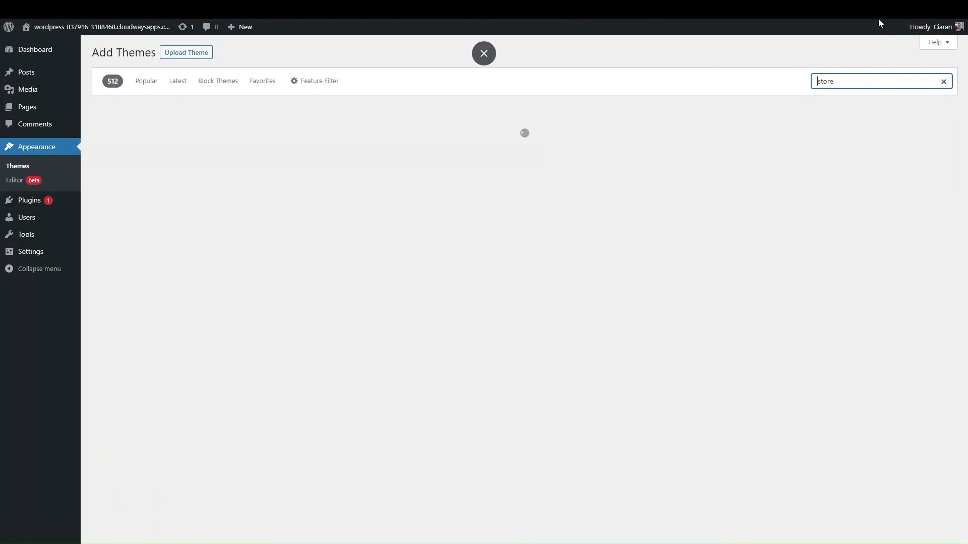
pyautogui.press('Delete')
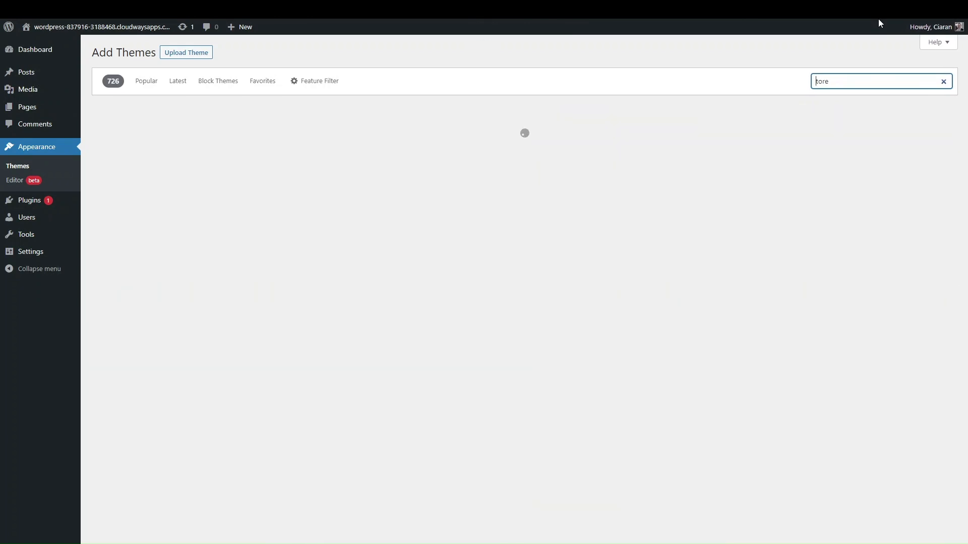
pyautogui.write('s')
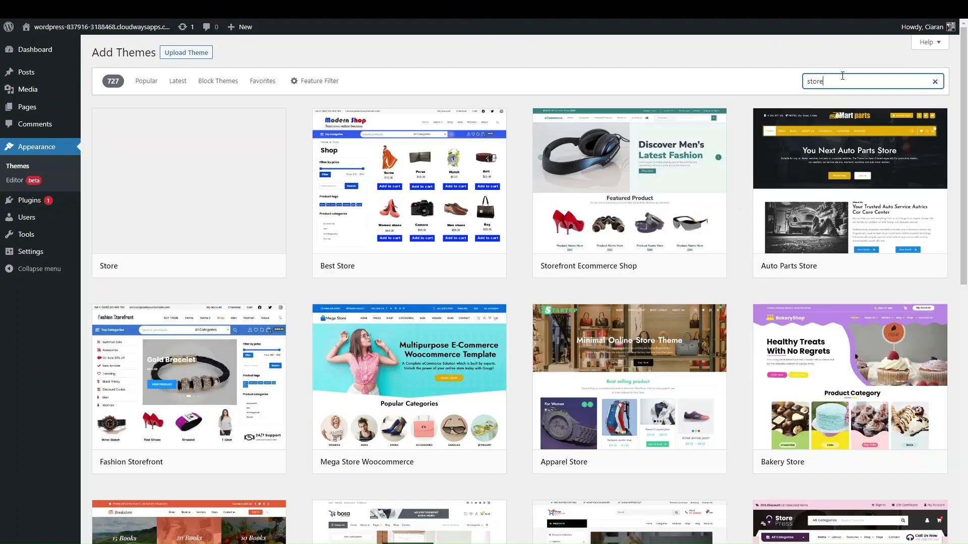
pyautogui.click(842, 80)
pyautogui.write('front')
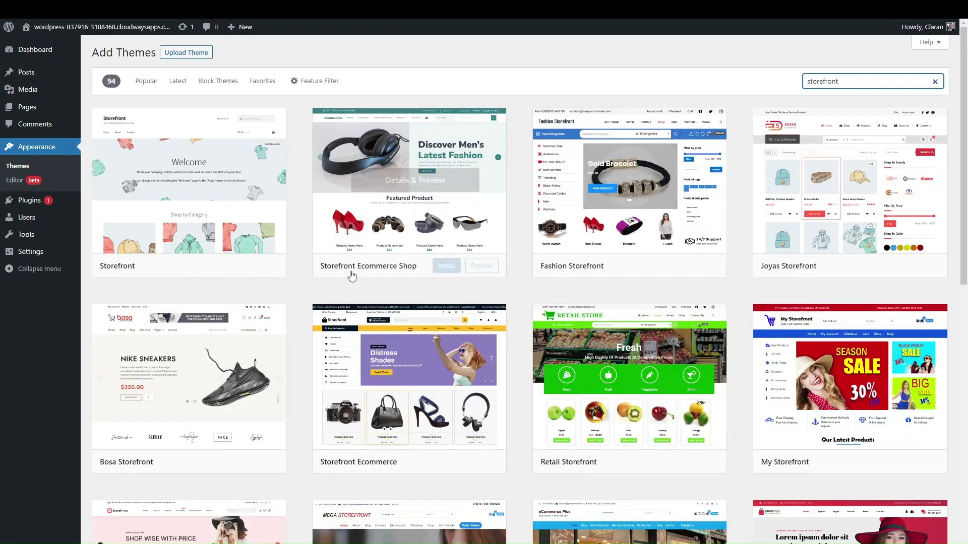
pyautogui.click(185, 182)
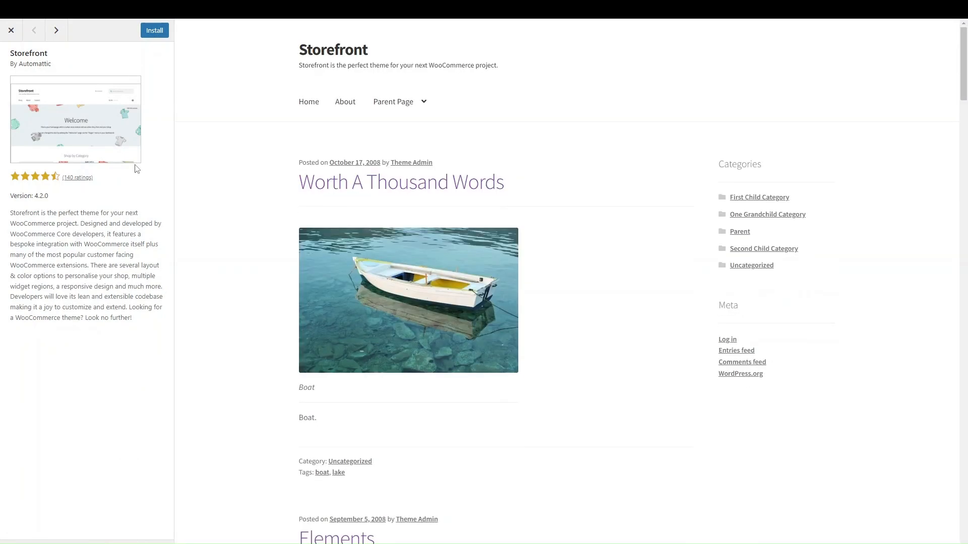
pyautogui.scroll(-20, 448, 312)
pyautogui.scroll(-20, 449, 311)
pyautogui.scroll(20, 448, 311)
pyautogui.click(11, 31)
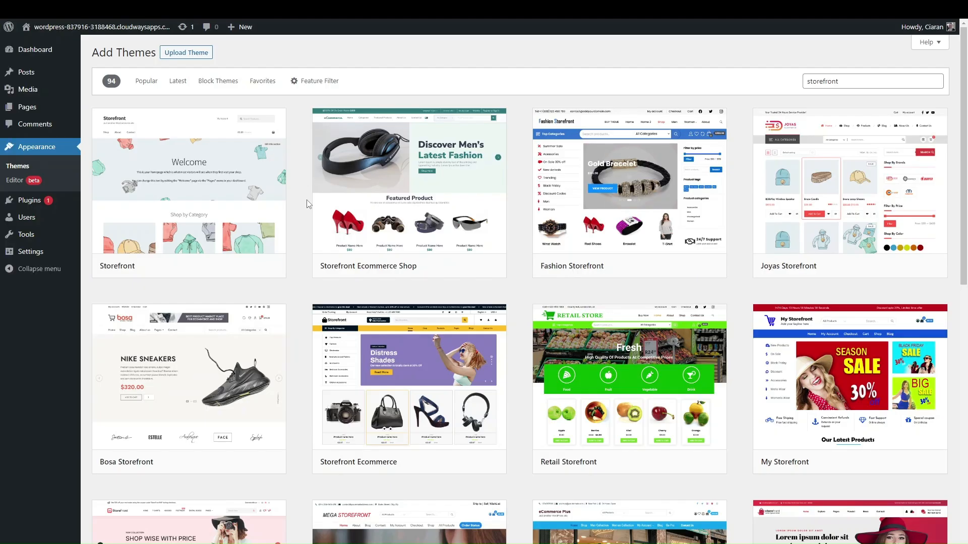
pyautogui.moveTo(221, 217)
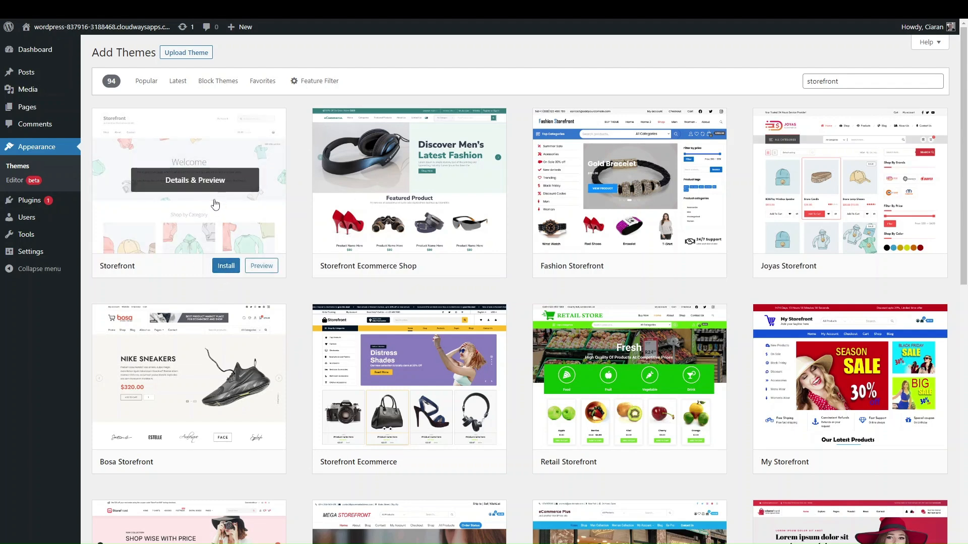
# Install the Storefront theme from its card, preview it, and activate it
pyautogui.click(220, 270)
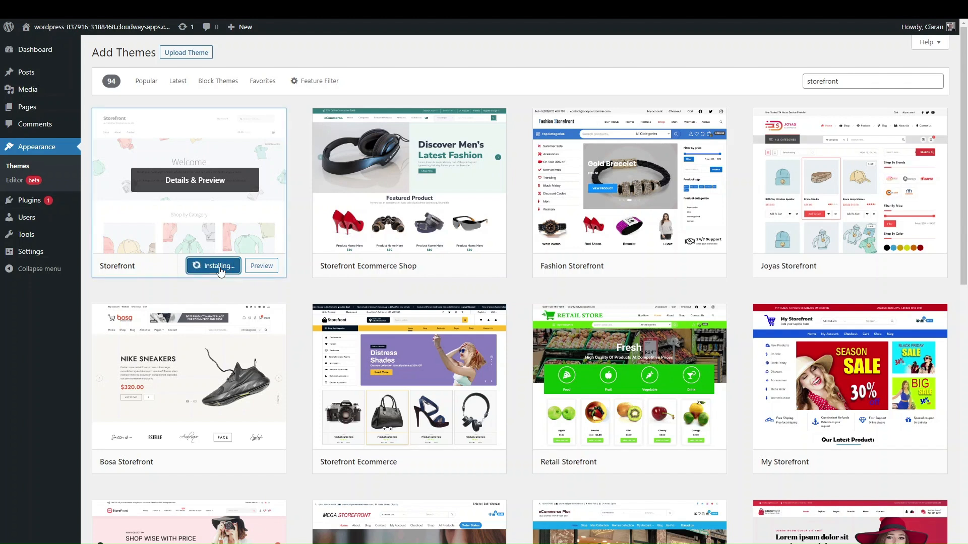
pyautogui.click(212, 206)
pyautogui.click(148, 31)
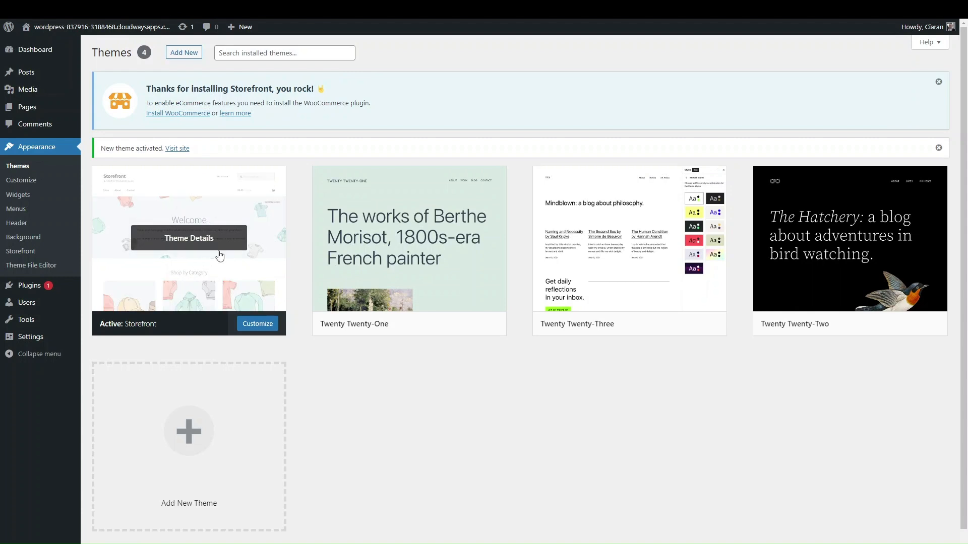
pyautogui.click(253, 326)
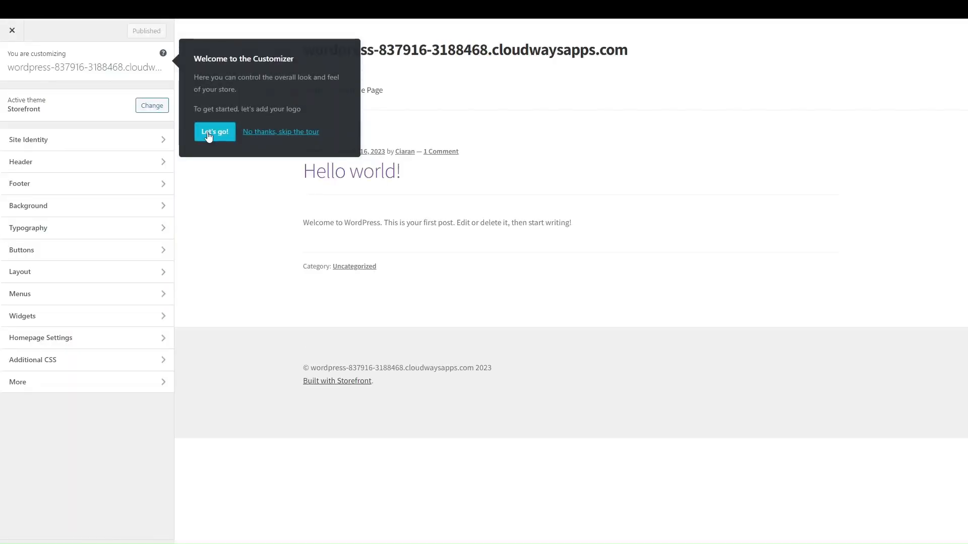
# Skip the logo, menus, accent colour and button colour tour steps, then open Site Identity
pyautogui.click(208, 134)
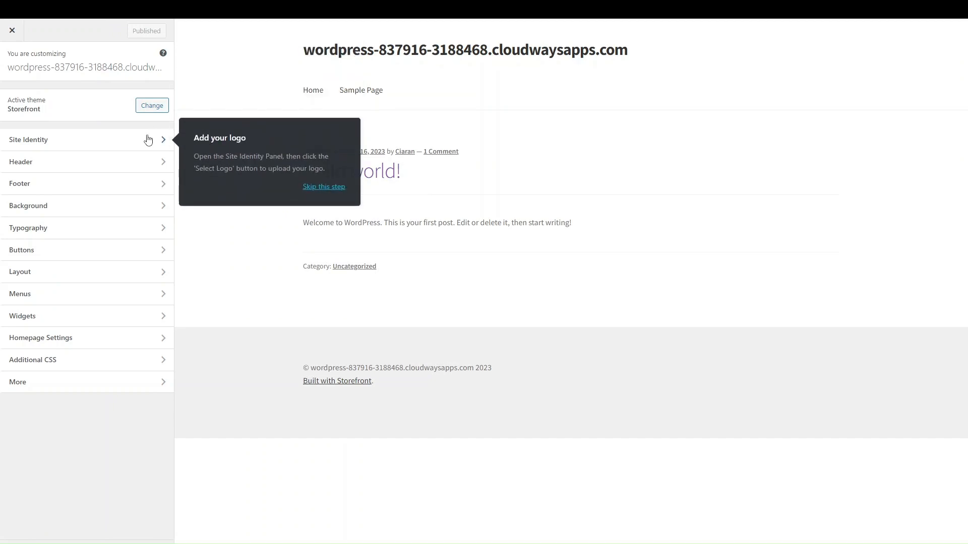
pyautogui.click(324, 187)
pyautogui.click(323, 341)
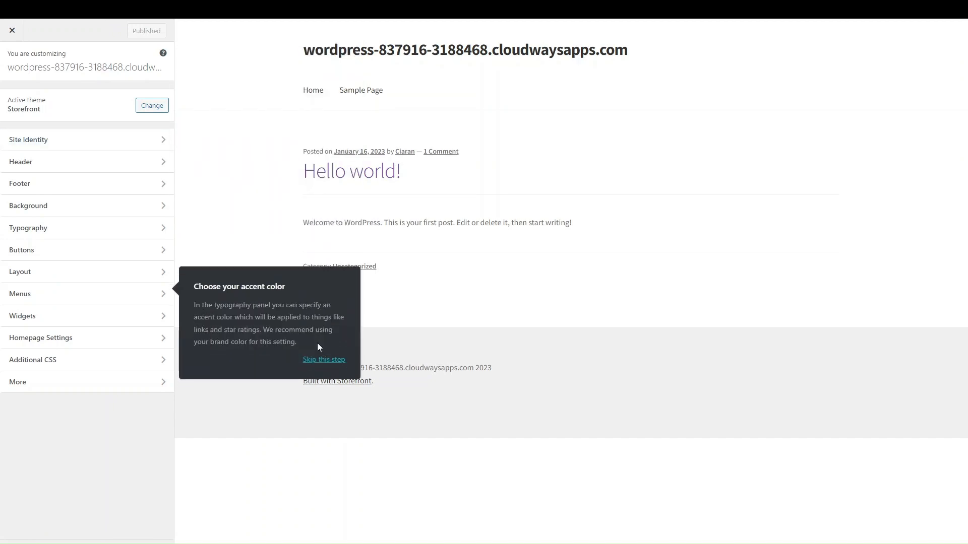
pyautogui.click(322, 298)
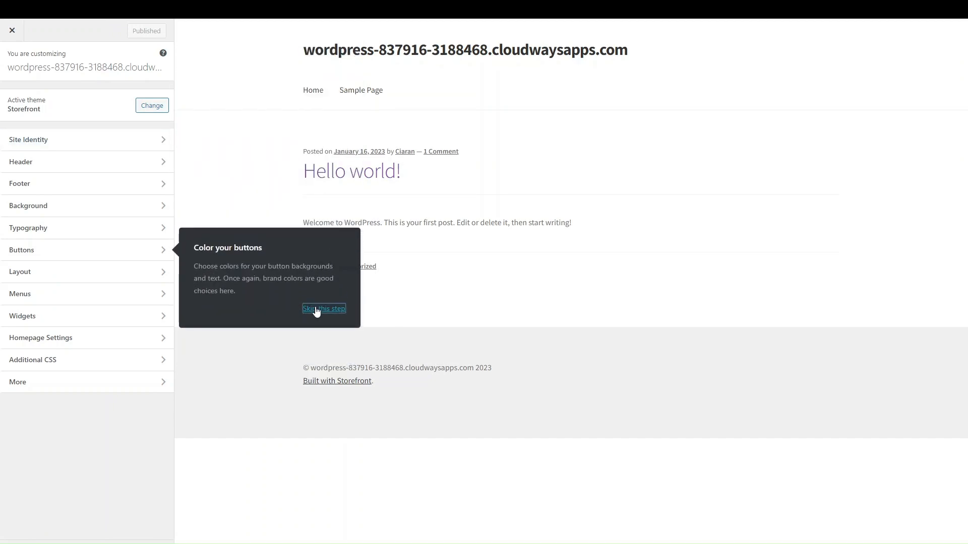
pyautogui.click(322, 309)
pyautogui.click(210, 106)
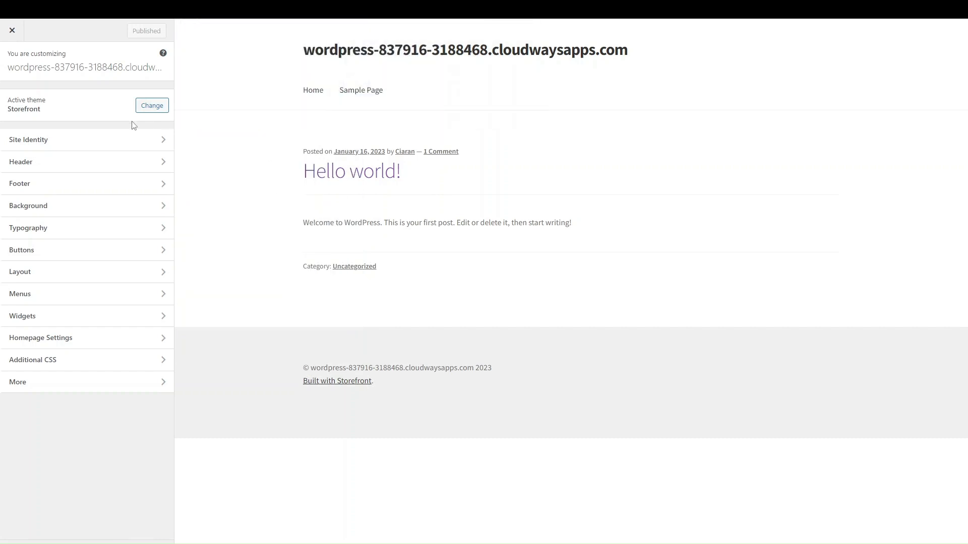
pyautogui.click(45, 139)
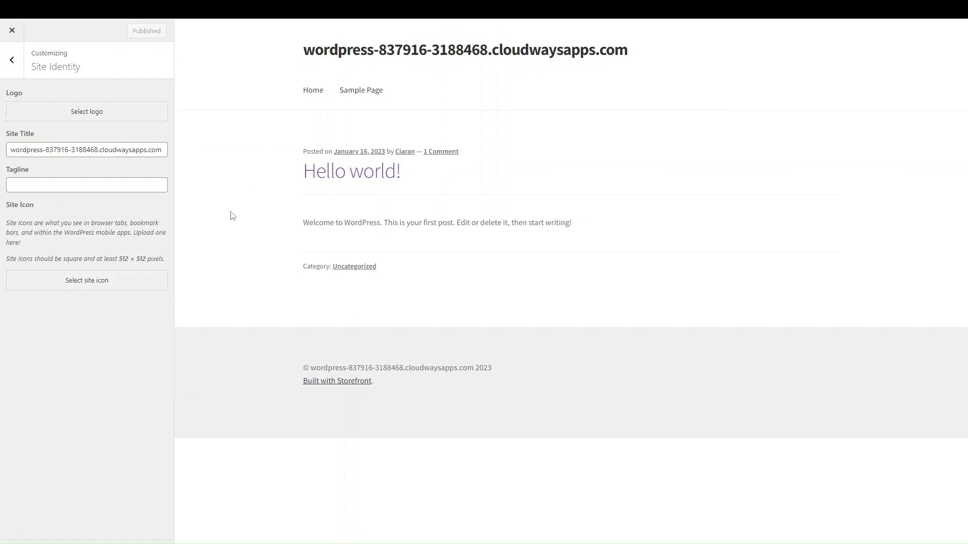
# Upload the ProfileTree image and set it as the site logo without cropping
pyautogui.click(93, 119)
pyautogui.click(451, 261)
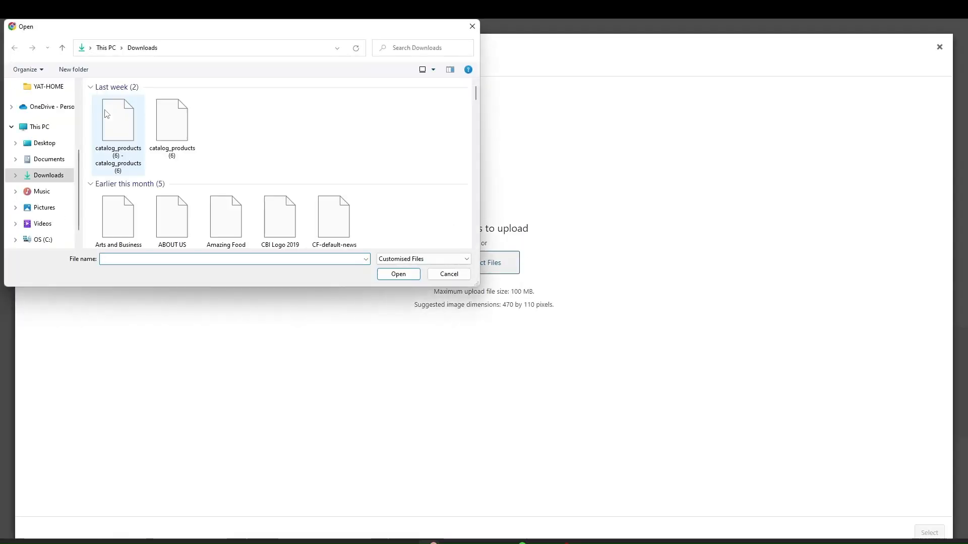
pyautogui.click(110, 132)
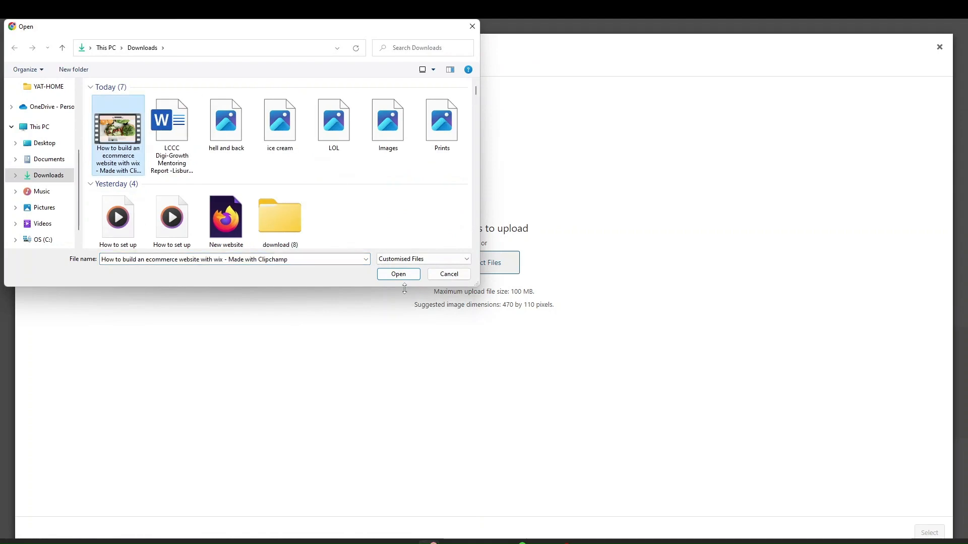
pyautogui.click(398, 276)
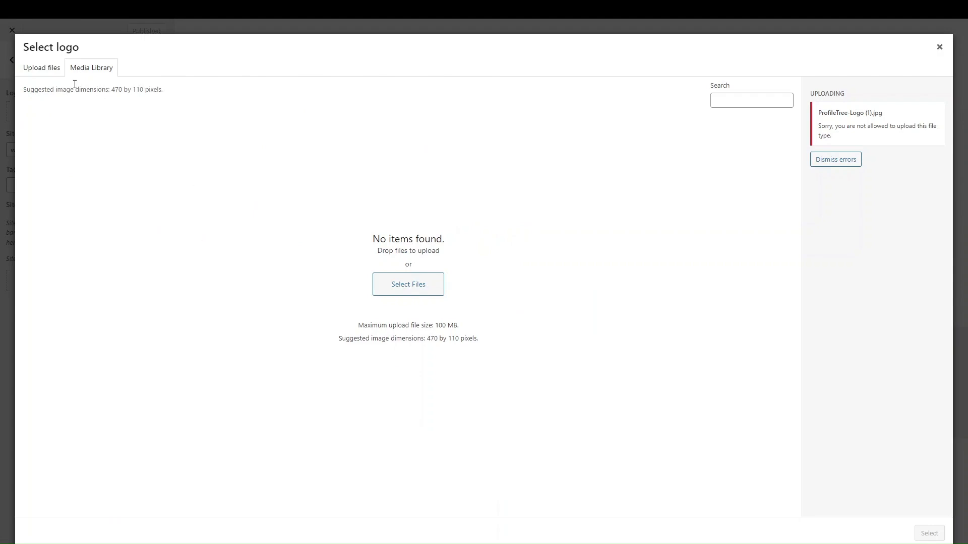
pyautogui.click(50, 76)
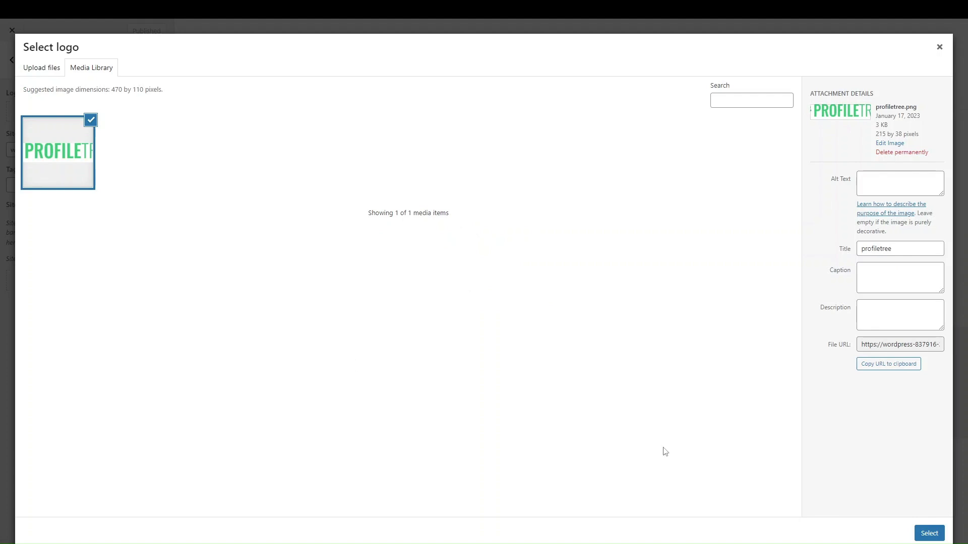
pyautogui.click(926, 535)
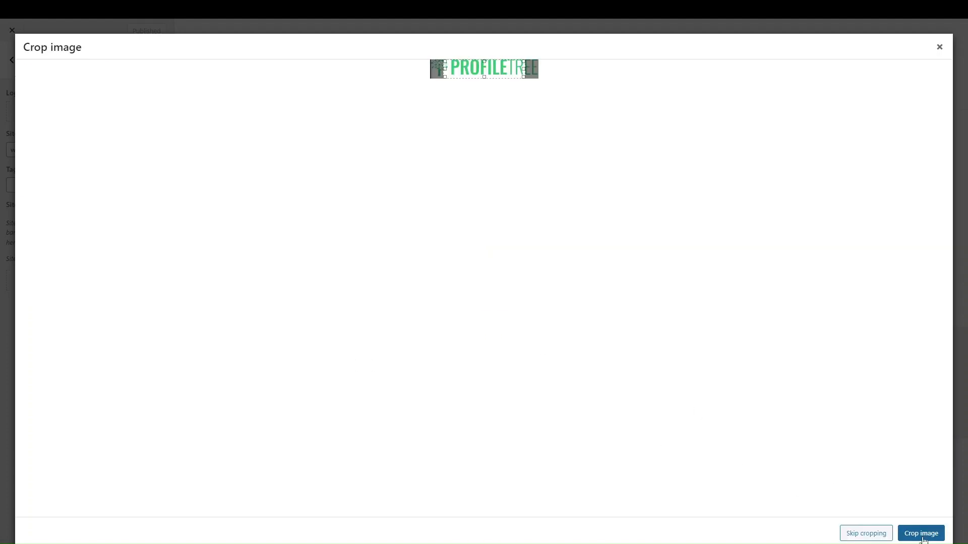
pyautogui.click(875, 537)
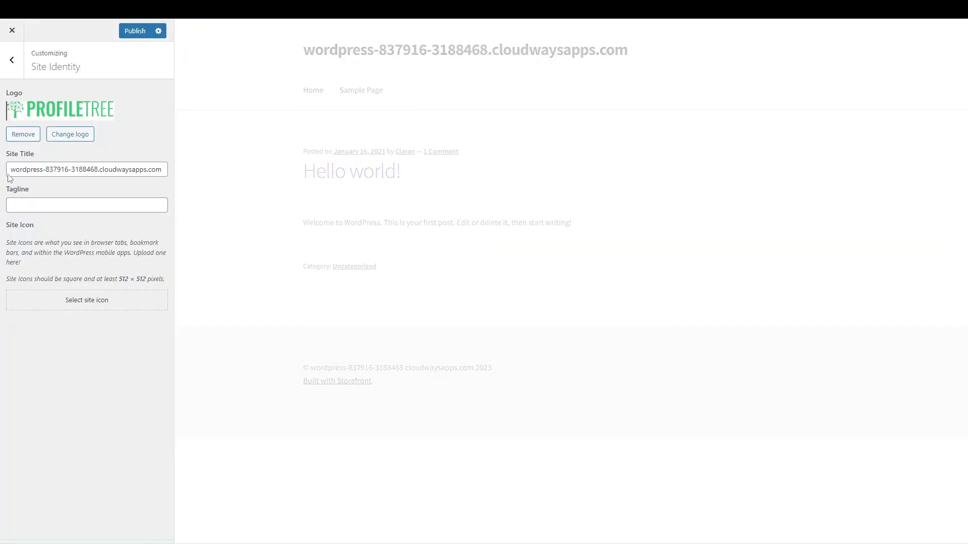
# Replace the site title with 'Apparel'
pyautogui.tripleClick(77, 171)
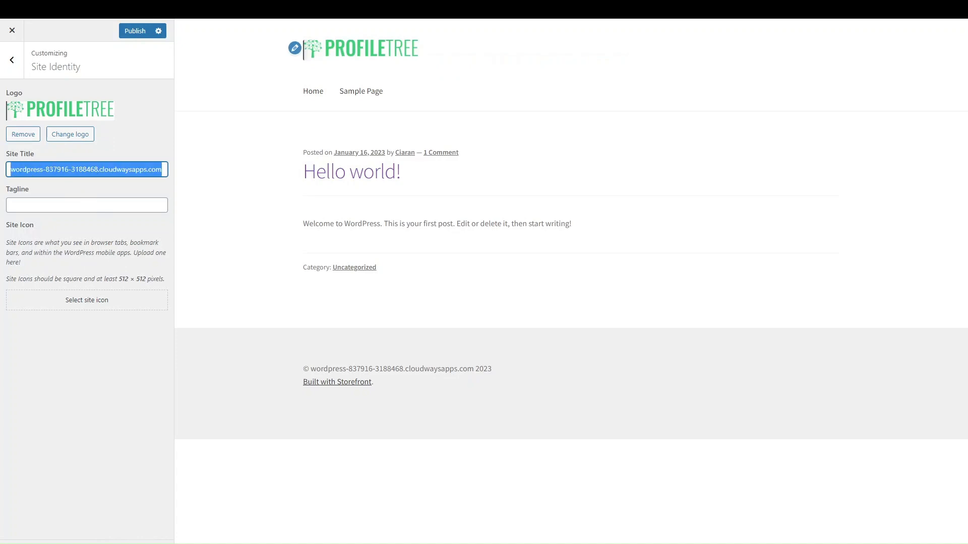
pyautogui.write('Apparel')
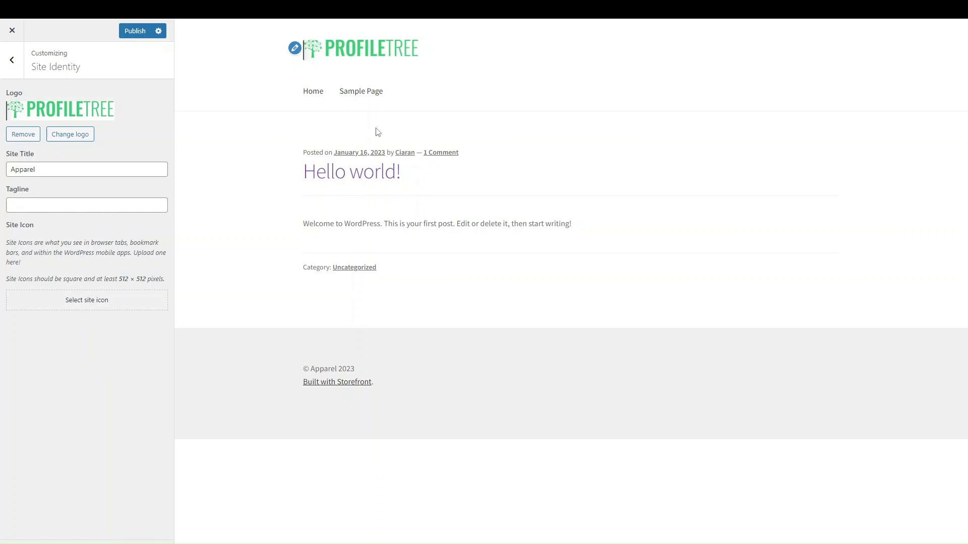
pyautogui.click(12, 60)
# Look over the Header, Background and Footer customizer sections
pyautogui.click(59, 173)
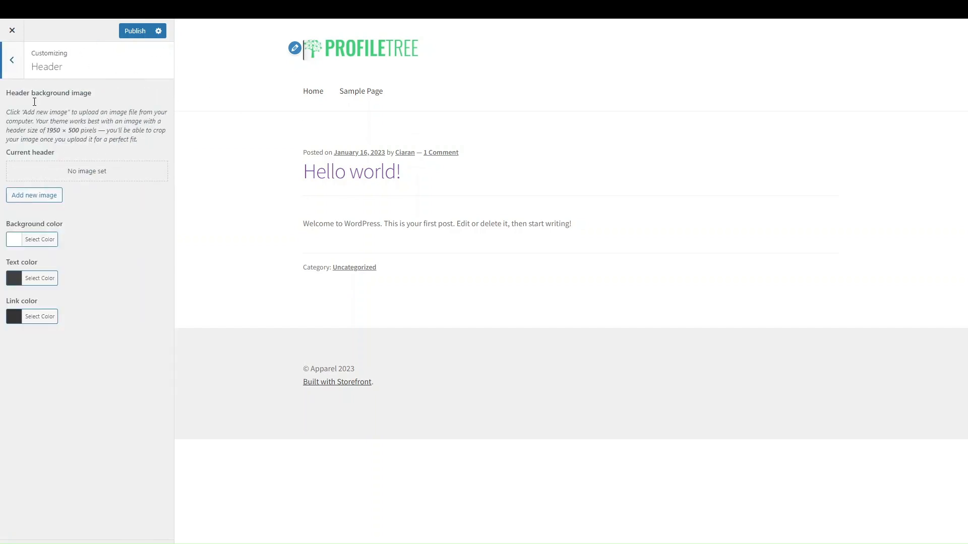
pyautogui.click(12, 75)
pyautogui.click(54, 166)
pyautogui.click(12, 60)
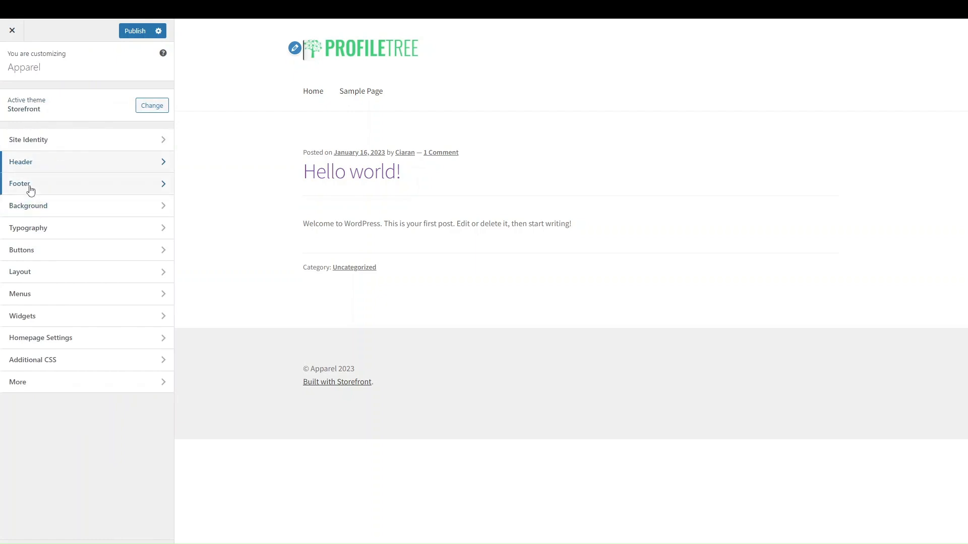
pyautogui.click(33, 210)
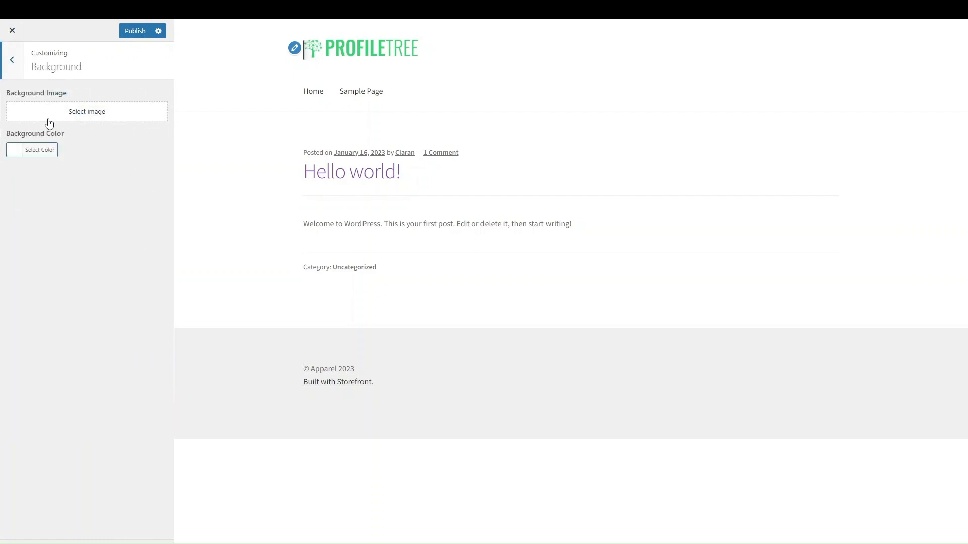
pyautogui.click(11, 74)
pyautogui.click(42, 190)
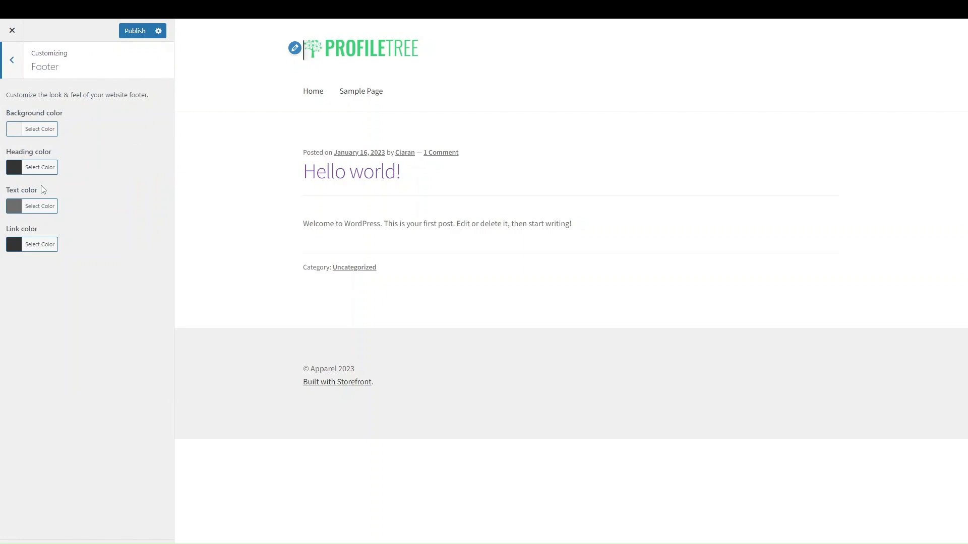
pyautogui.click(11, 70)
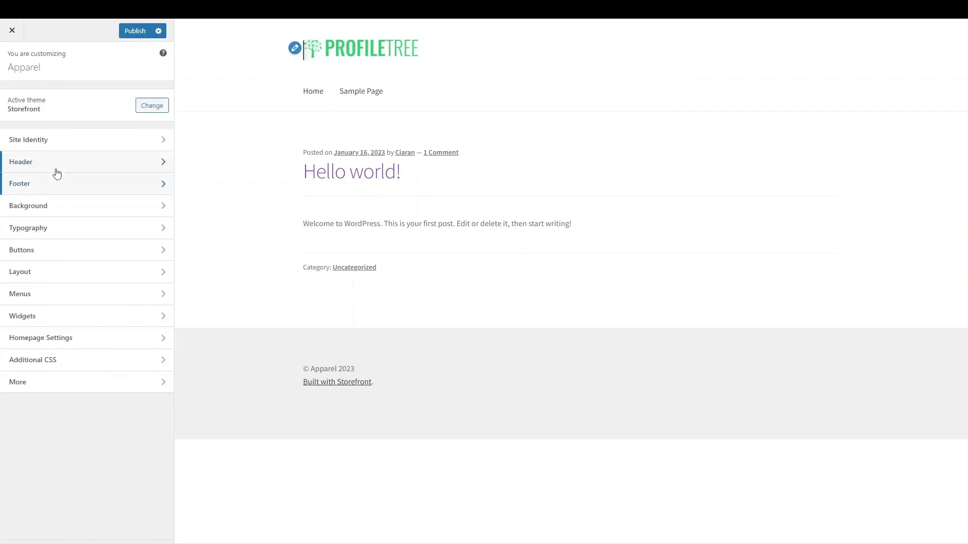
# Look over Typography, Buttons, Layout and Widgets, then try to close the Customizer
pyautogui.click(47, 234)
pyautogui.click(19, 74)
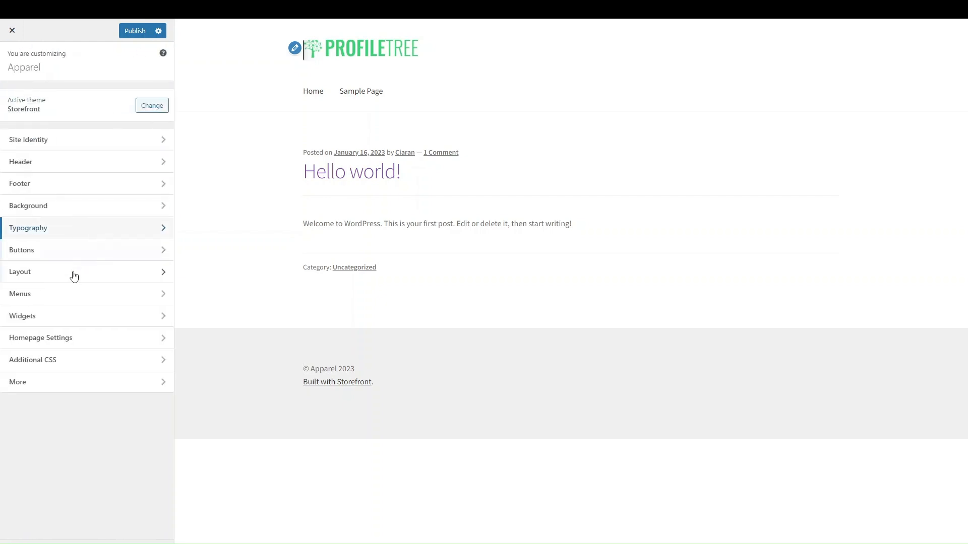
pyautogui.click(55, 261)
pyautogui.click(15, 60)
pyautogui.click(31, 273)
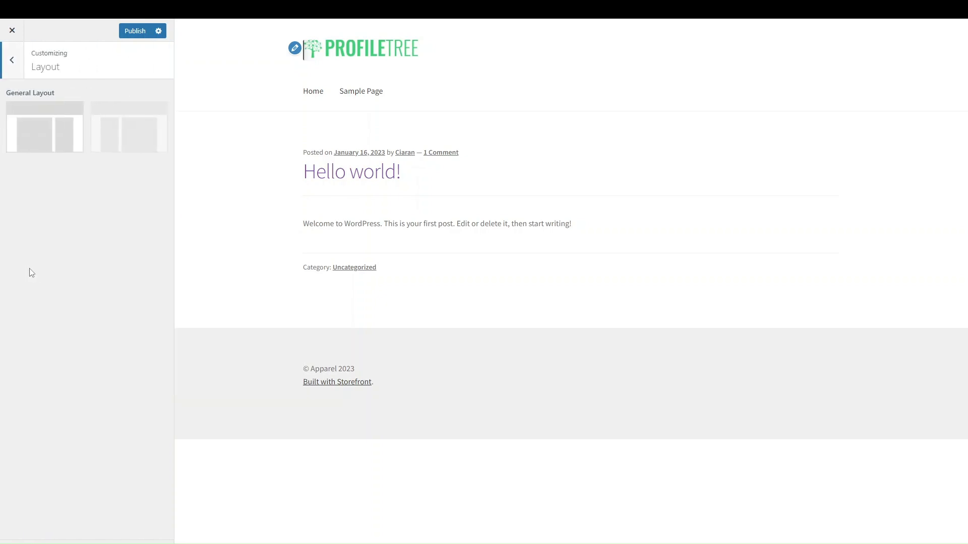
pyautogui.click(13, 63)
pyautogui.click(54, 326)
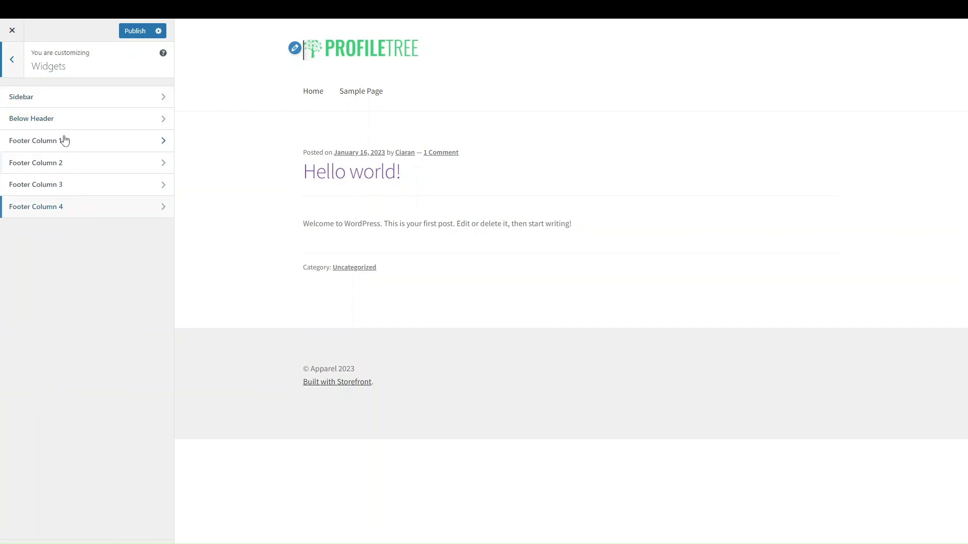
pyautogui.click(18, 67)
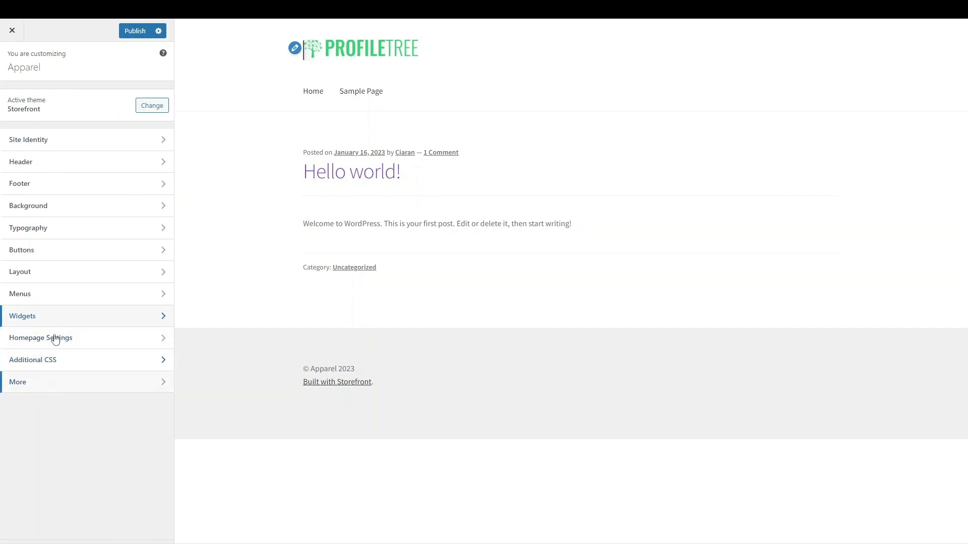
pyautogui.click(12, 30)
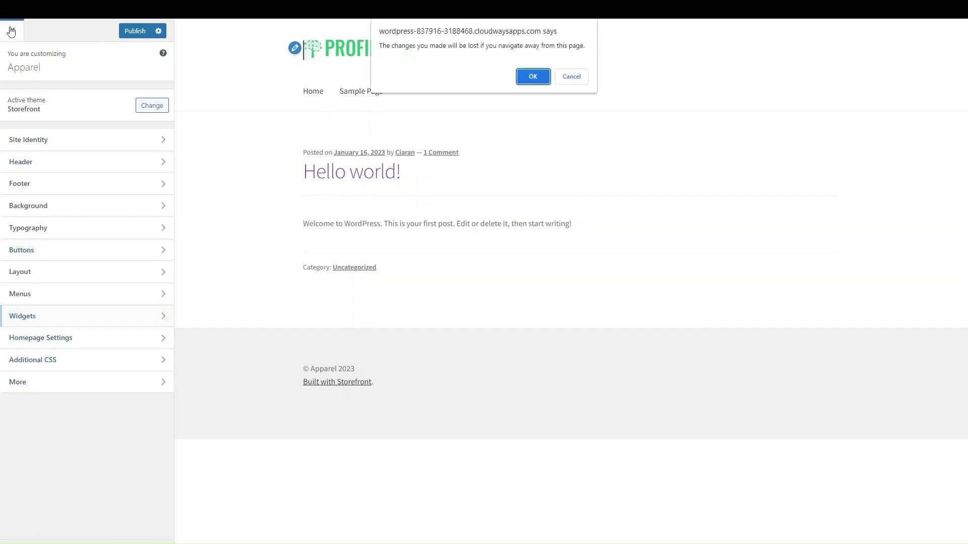
# Stay in the Customizer, publish the logo and title changes, then exit to admin
pyautogui.click(571, 76)
pyautogui.click(134, 31)
pyautogui.click(12, 30)
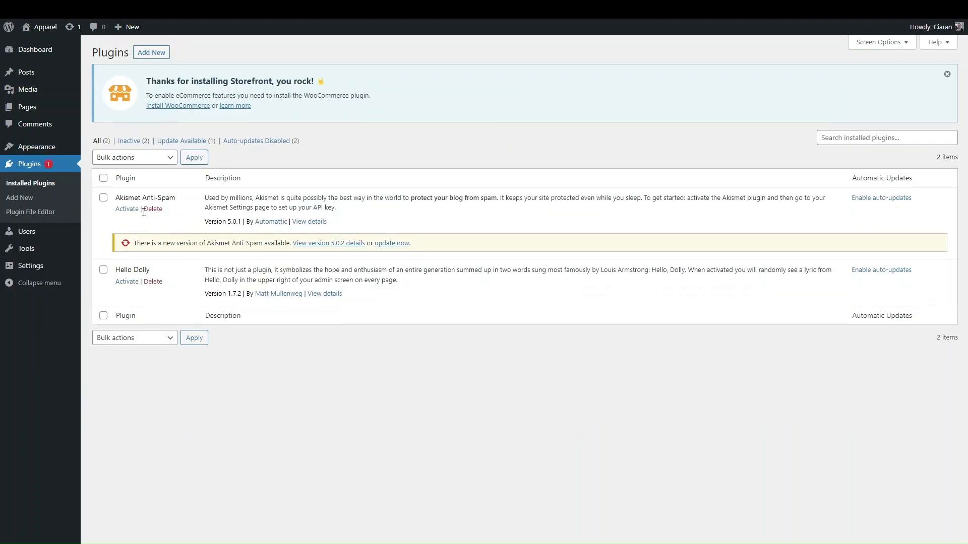
# Search the plugin directory for 'wooco' and install WooCommerce
pyautogui.click(150, 54)
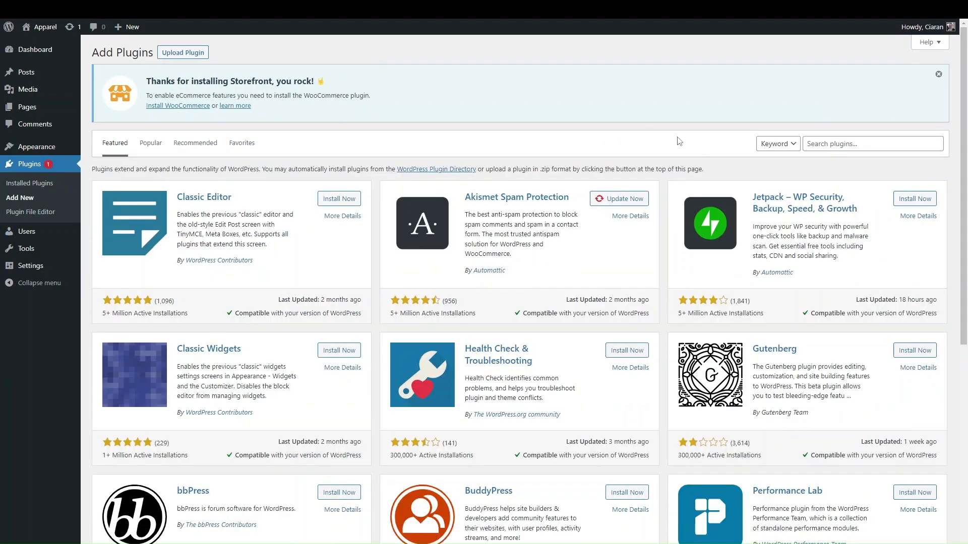
pyautogui.click(886, 146)
pyautogui.write('woocommerce')
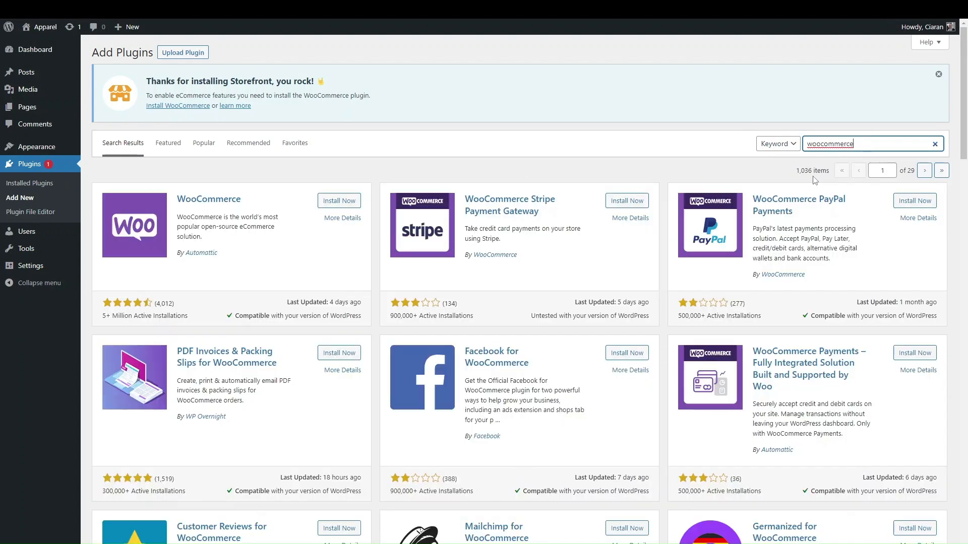
pyautogui.click(339, 201)
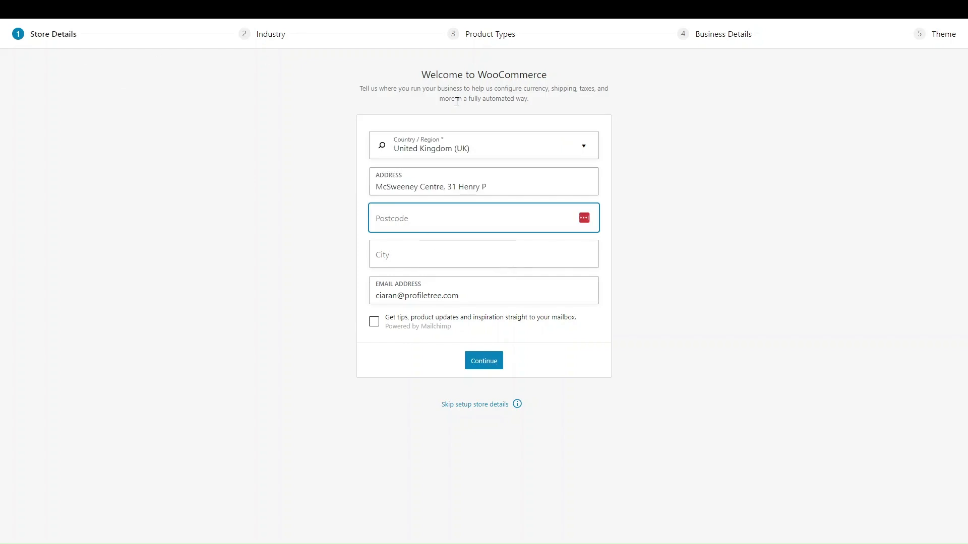
# Fill in the store's postcode and city Belfast, continue, and decline usage tracking
pyautogui.click(421, 222)
pyautogui.write('b')
pyautogui.press('BackSpace')
pyautogui.write('Bt15 2AY')
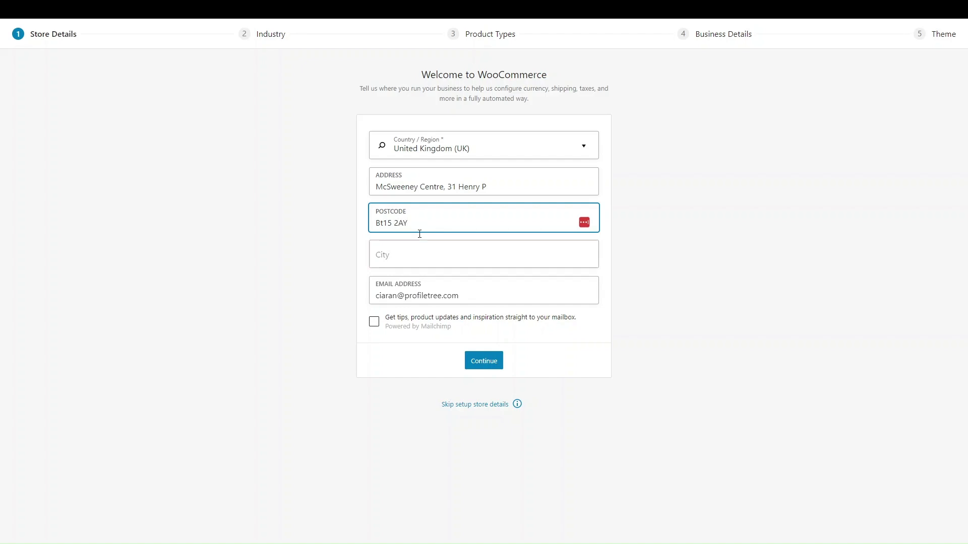
pyautogui.click(401, 259)
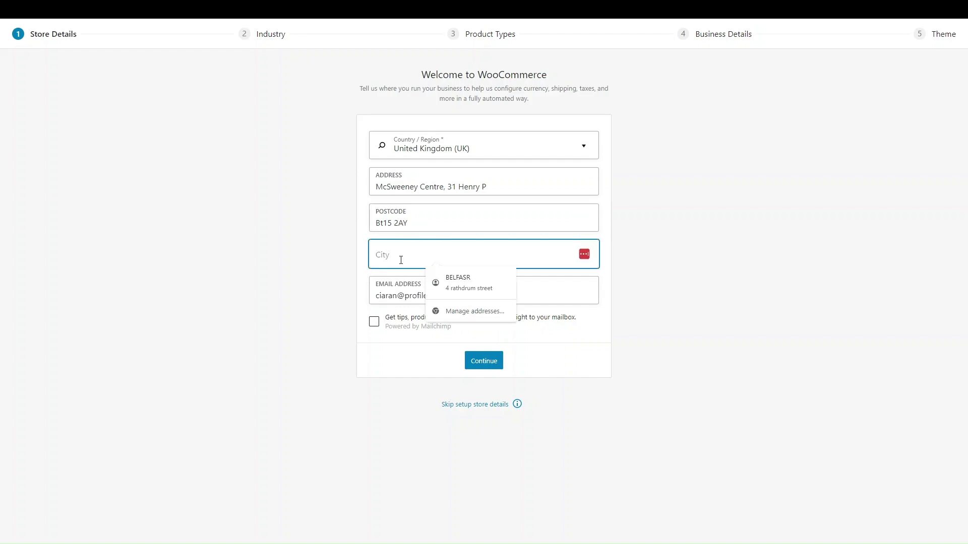
pyautogui.write('Belfast')
pyautogui.click(371, 264)
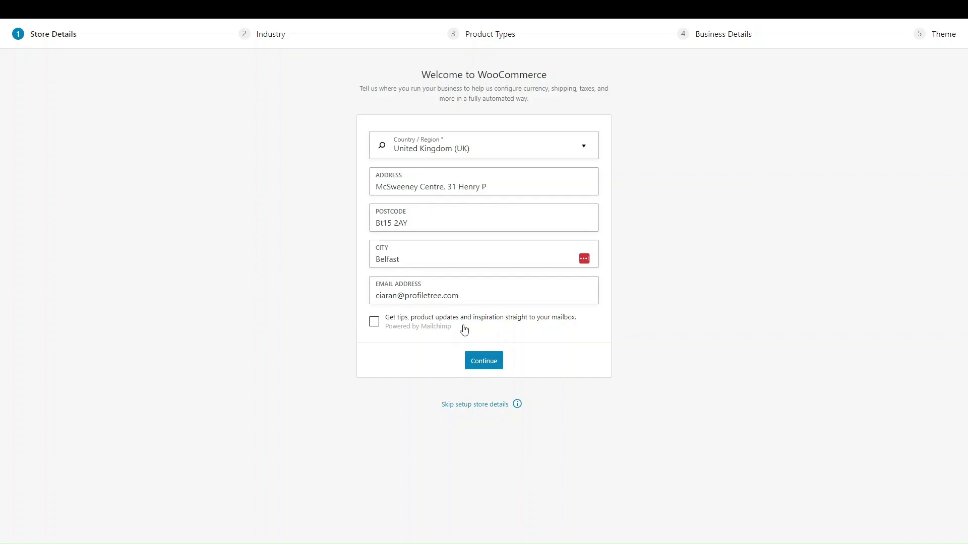
pyautogui.click(494, 362)
pyautogui.click(527, 316)
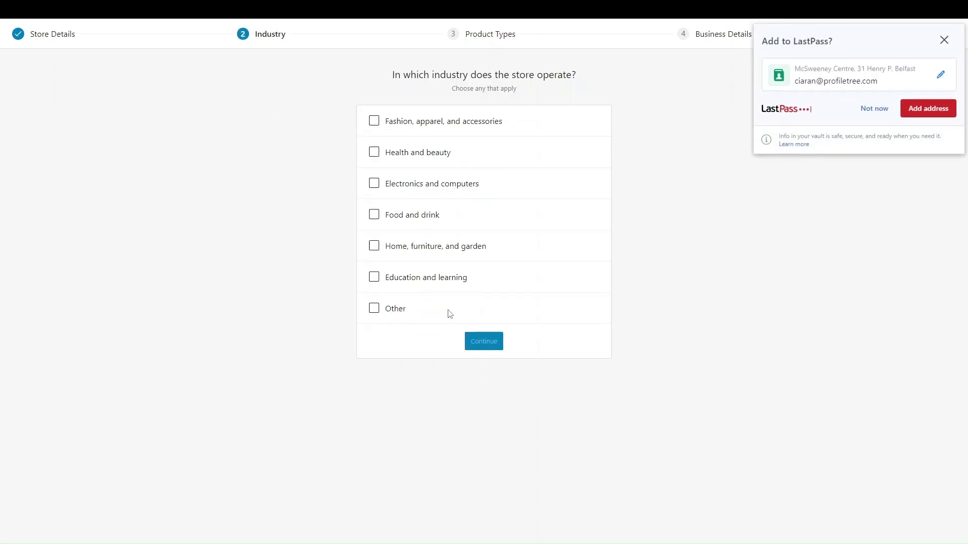
# Pick Education and learning as the industry, then tick Physical products and Downloads
pyautogui.click(449, 280)
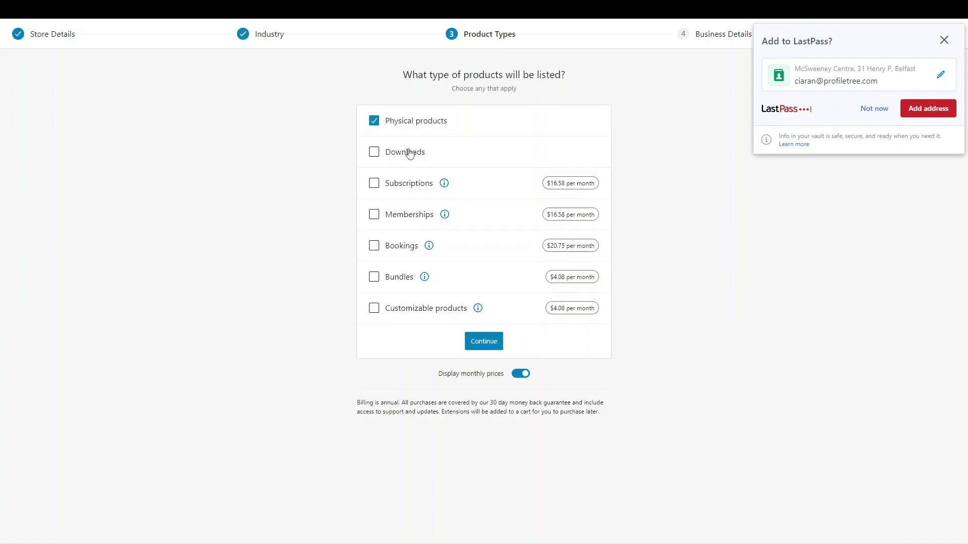
pyautogui.click(414, 129)
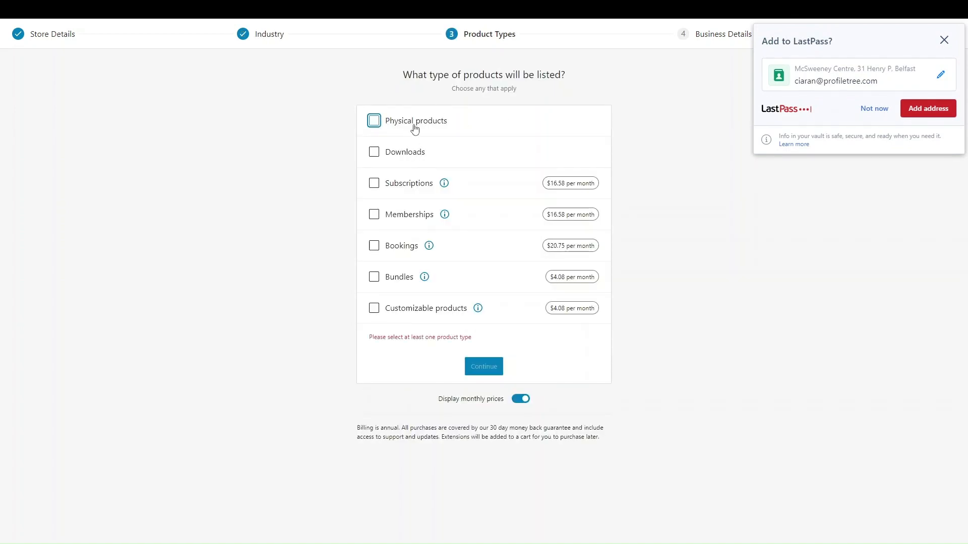
pyautogui.click(414, 127)
pyautogui.click(393, 159)
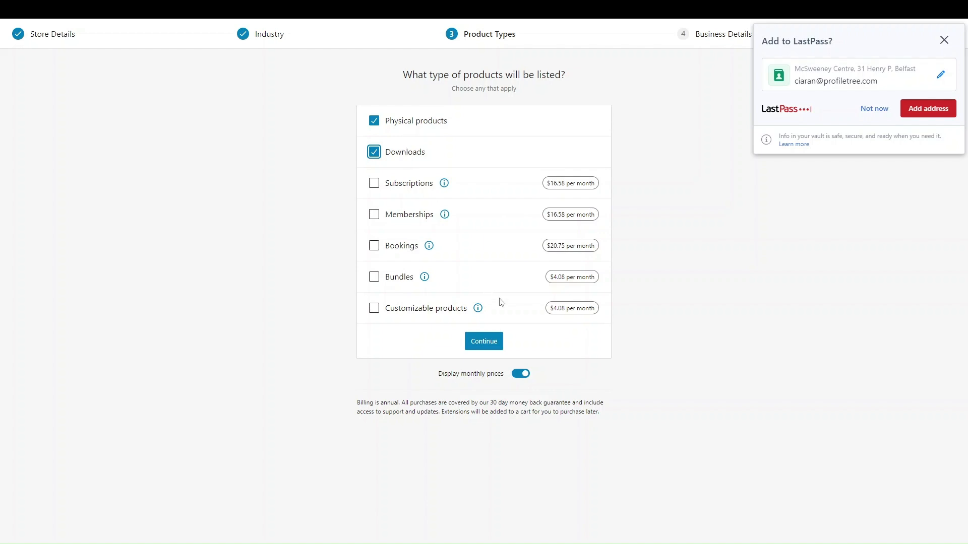
# Finish the product types step, then record 11 - 100 planned products and No to selling elsewhere
pyautogui.click(495, 351)
pyautogui.click(944, 40)
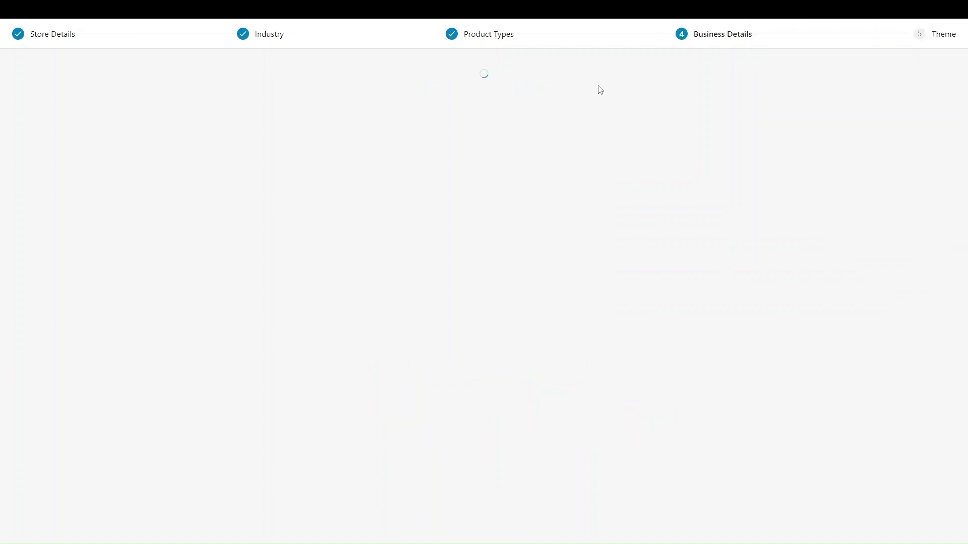
pyautogui.click(544, 188)
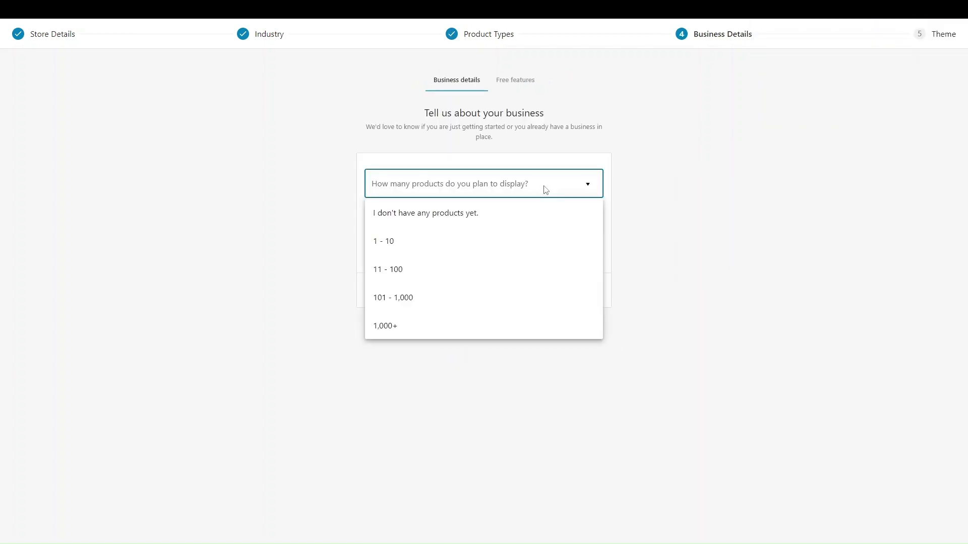
pyautogui.click(442, 272)
pyautogui.click(469, 228)
pyautogui.click(433, 241)
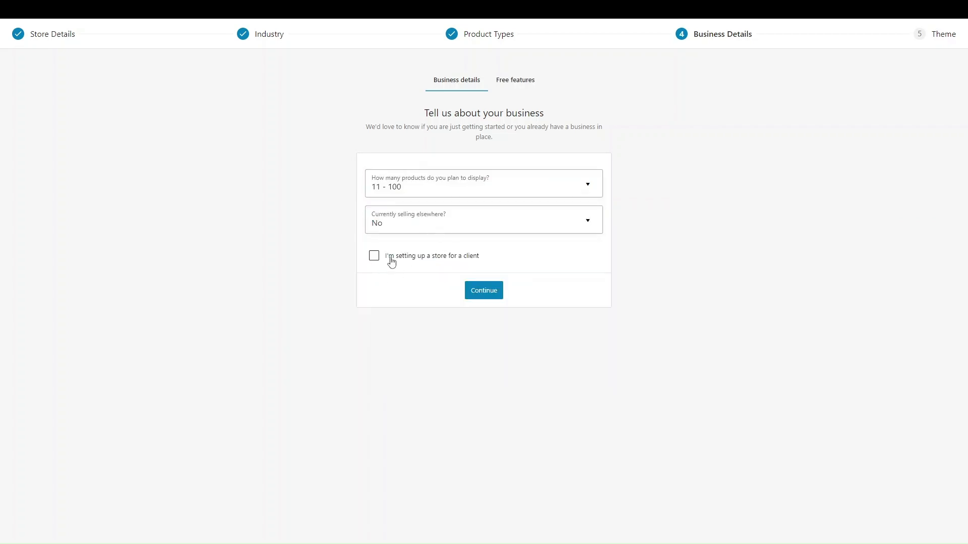
pyautogui.click(486, 298)
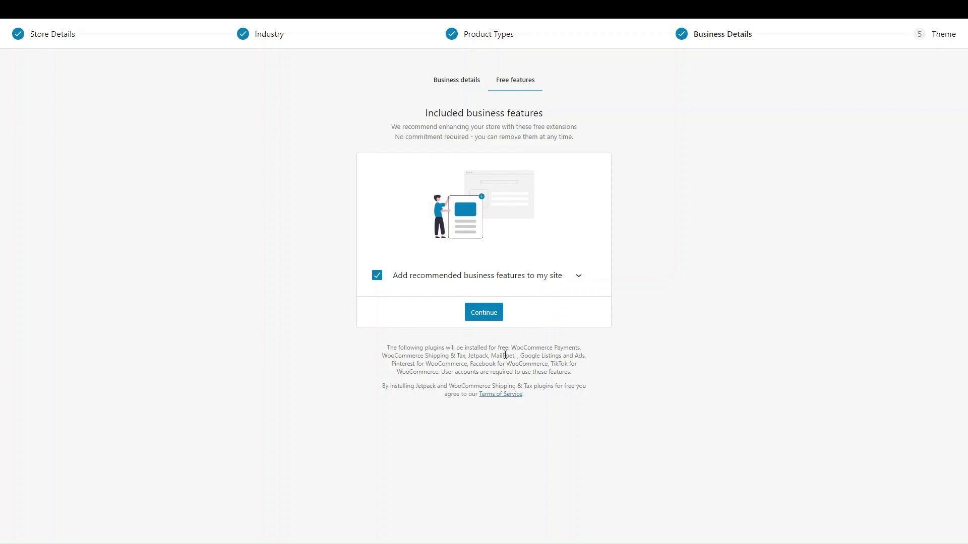
# Review the recommended free extensions, then untick 'Add recommended business features to my site' and continue
pyautogui.moveTo(511, 347); pyautogui.dragTo(581, 385)
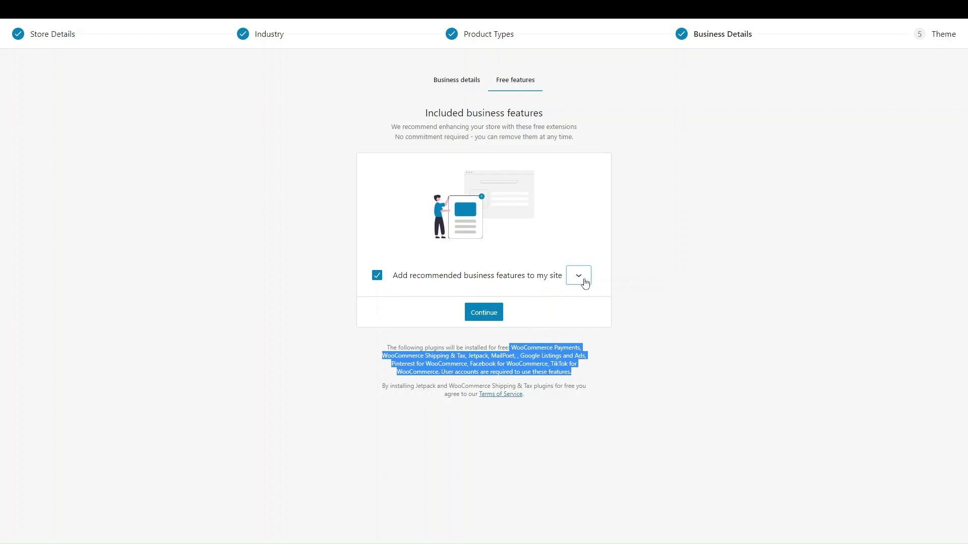
pyautogui.click(579, 275)
pyautogui.scroll(-5, 501, 406)
pyautogui.scroll(5, 503, 411)
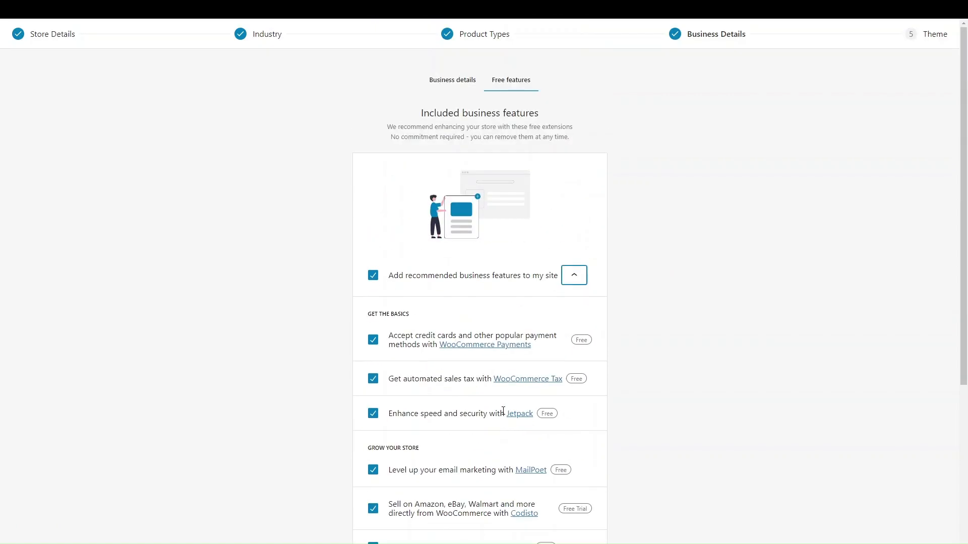
pyautogui.scroll(-5, 575, 277)
pyautogui.scroll(5, 563, 355)
pyautogui.click(576, 276)
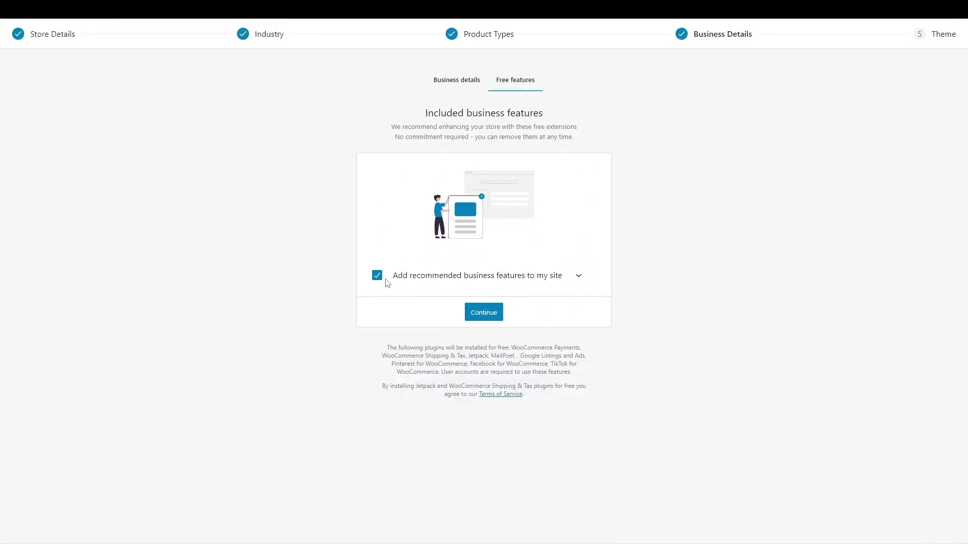
pyautogui.click(377, 276)
pyautogui.click(489, 313)
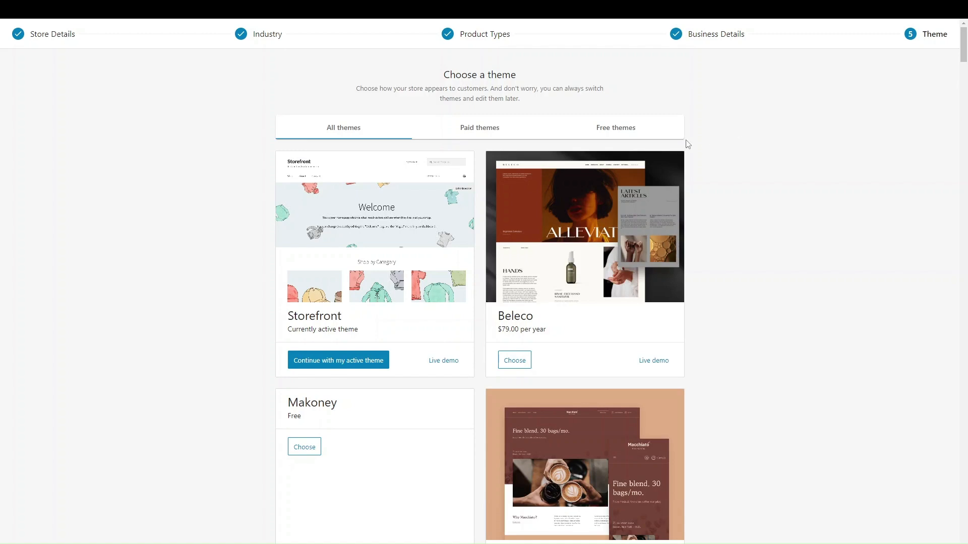
# Browse the paid and free themes, then continue with the active Storefront theme
pyautogui.scroll(-3, 678, 230)
pyautogui.scroll(2, 678, 230)
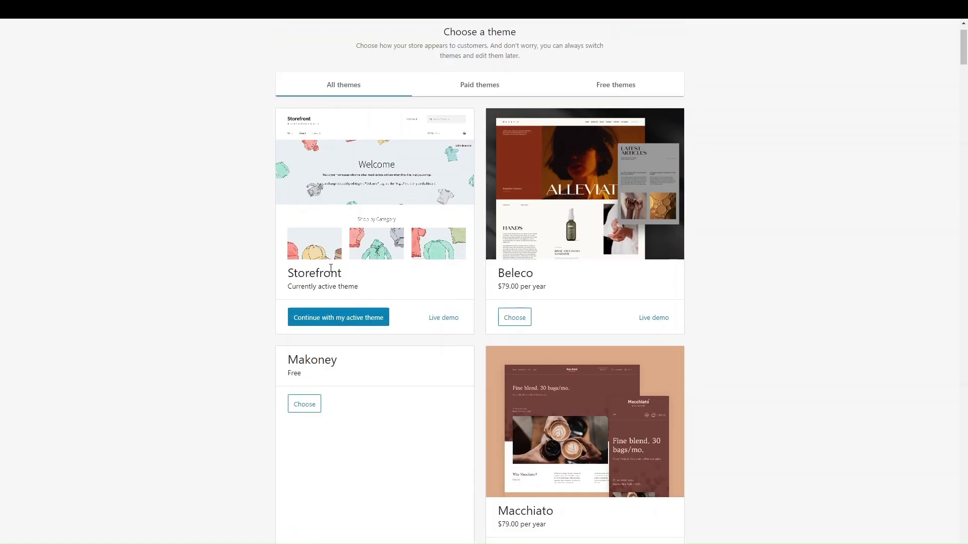
pyautogui.scroll(1, 360, 261)
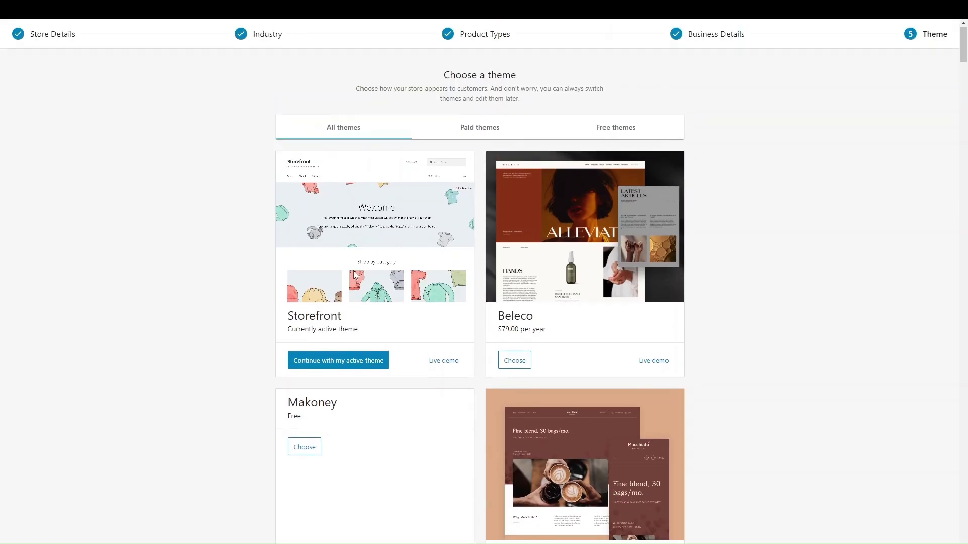
pyautogui.scroll(-1, 483, 308)
pyautogui.scroll(1, 481, 304)
pyautogui.click(462, 132)
pyautogui.click(598, 137)
pyautogui.scroll(-8, 519, 340)
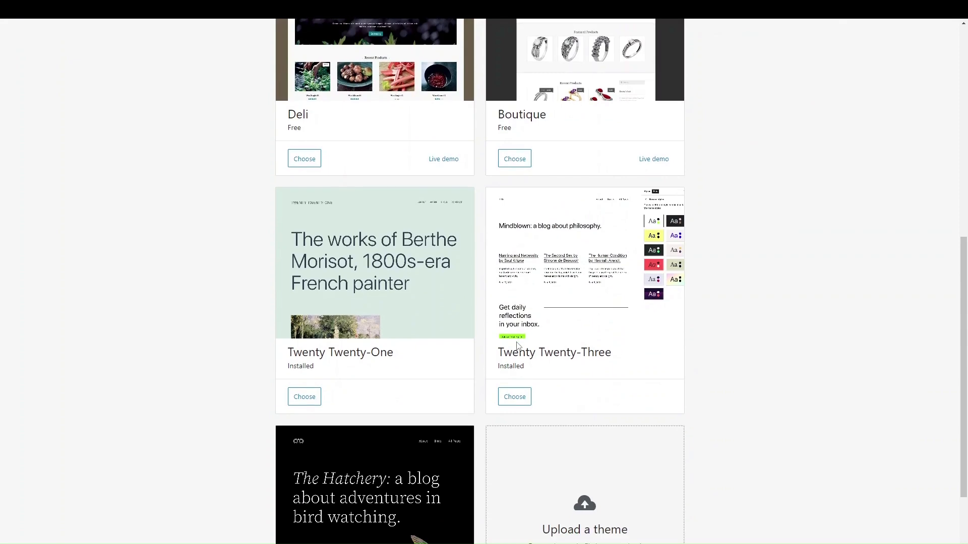
pyautogui.scroll(-2, 517, 346)
pyautogui.scroll(10, 517, 346)
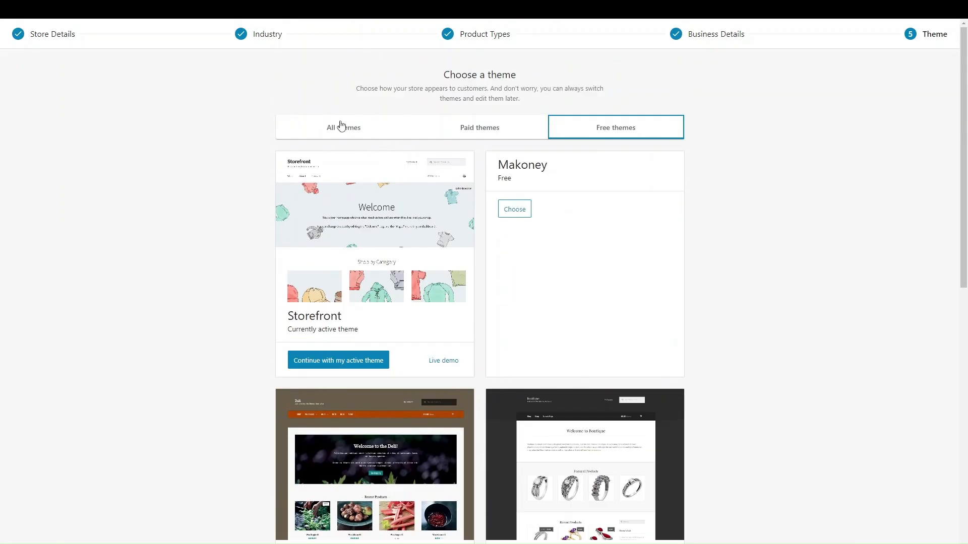
pyautogui.click(332, 360)
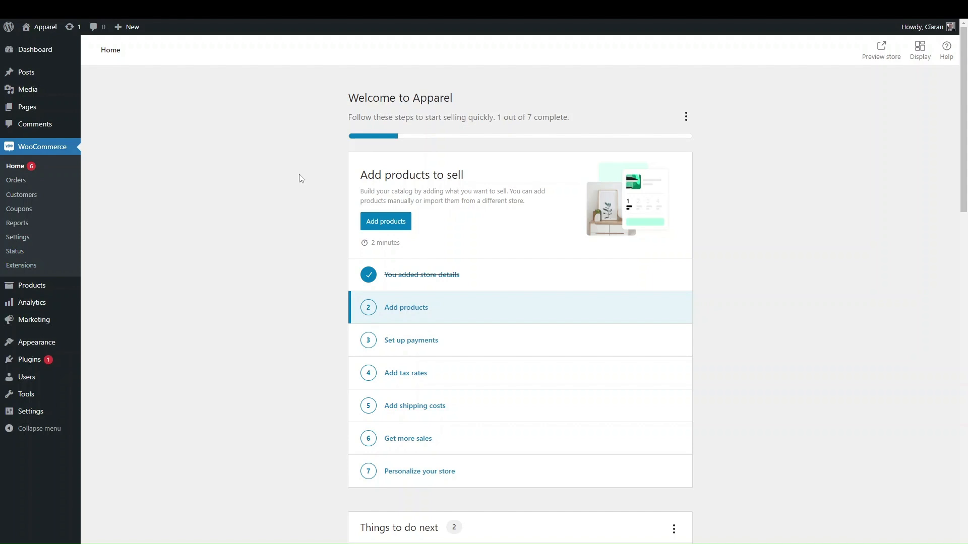
# Look over the Apparel setup checklist and go to the empty Products list
pyautogui.scroll(-2, 355, 355)
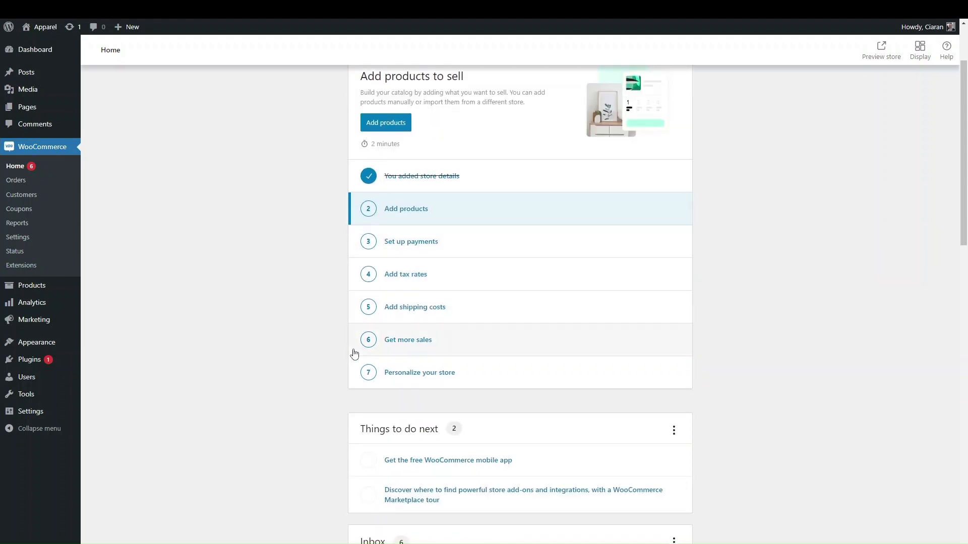
pyautogui.scroll(2, 415, 389)
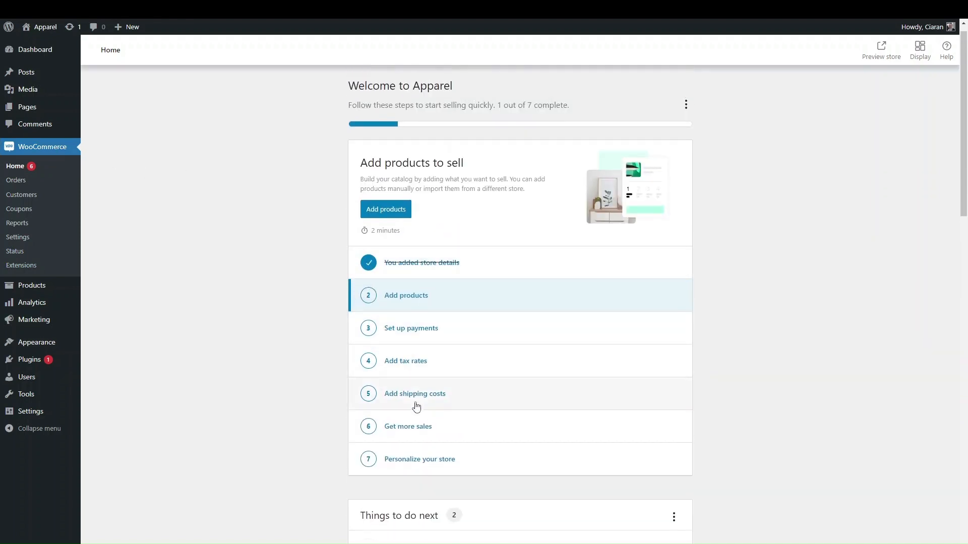
pyautogui.scroll(1, 428, 271)
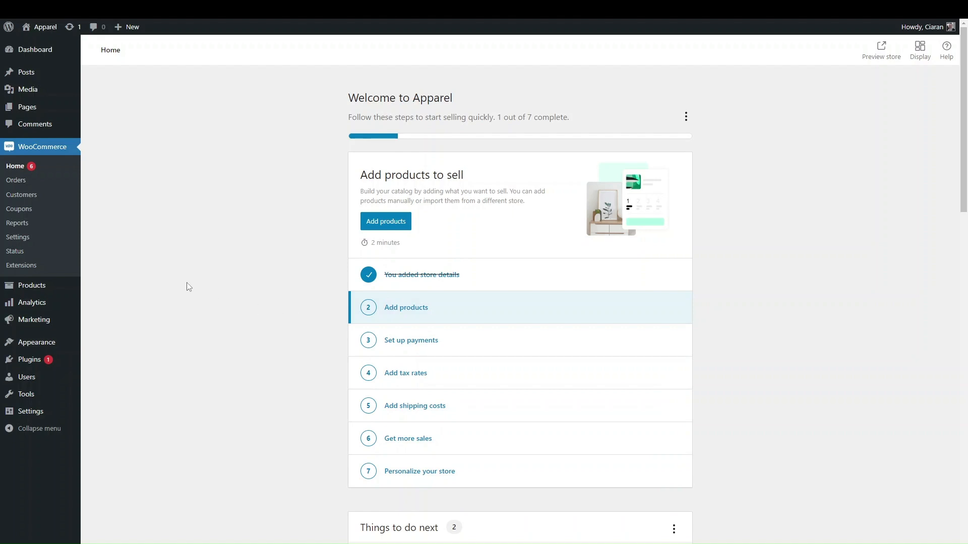
pyautogui.moveTo(40, 290)
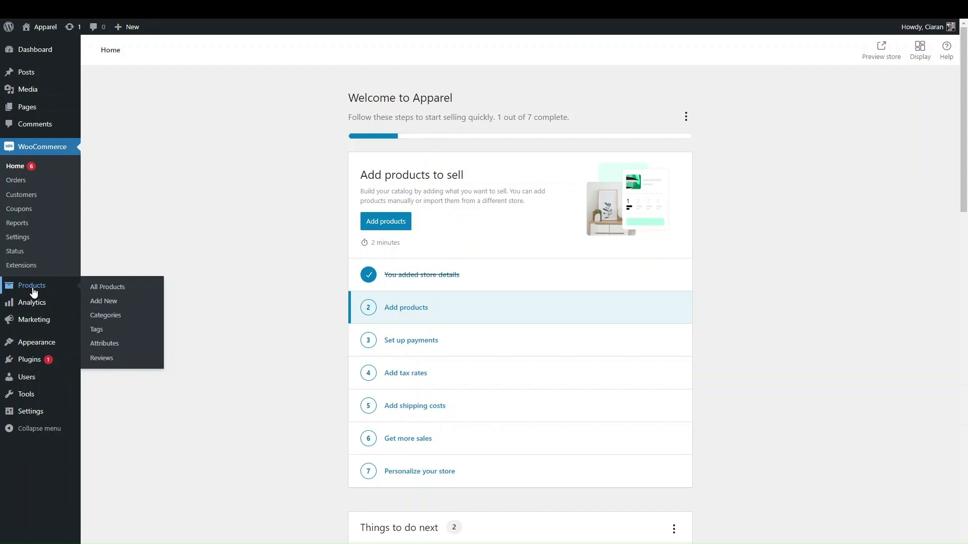
pyautogui.click(33, 287)
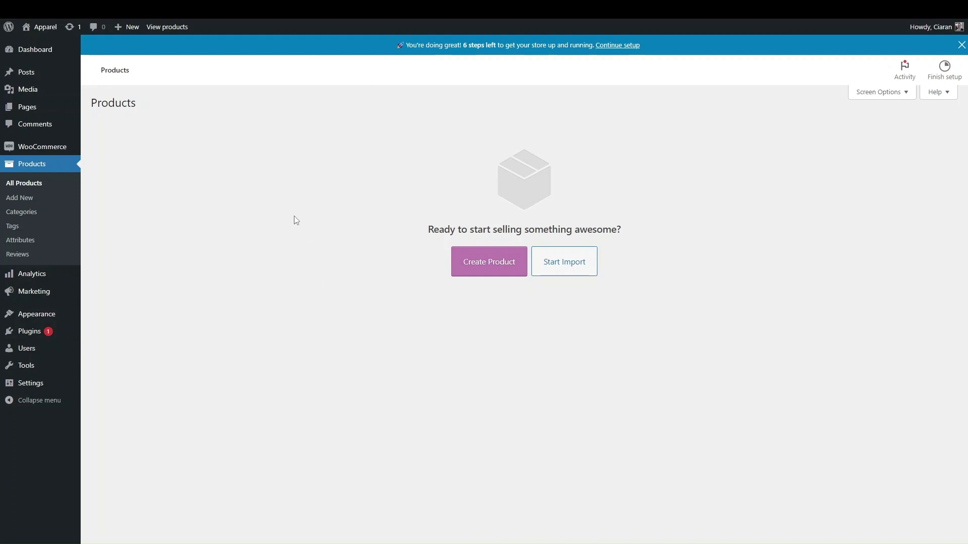
# Create a new product, close the product-name tour tip, and look over the blank form
pyautogui.click(480, 272)
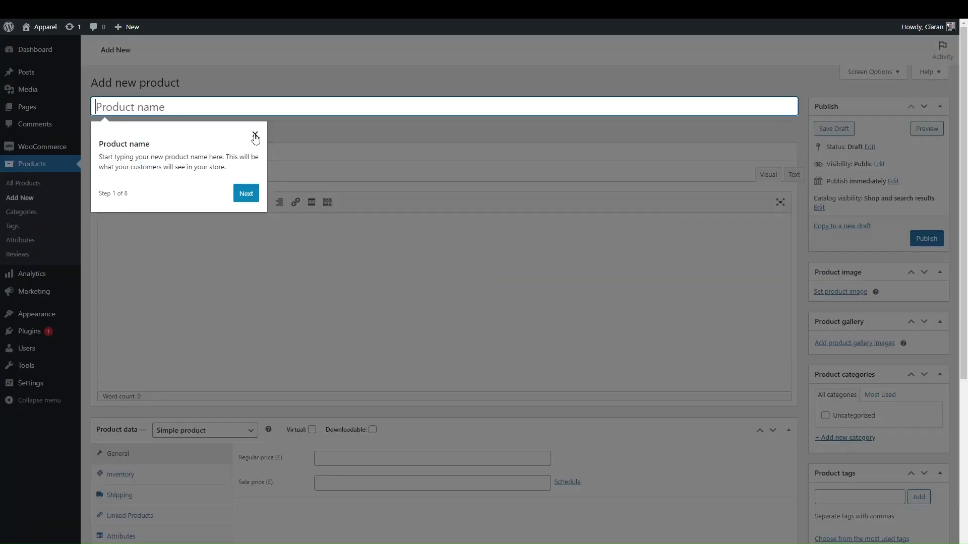
pyautogui.click(255, 135)
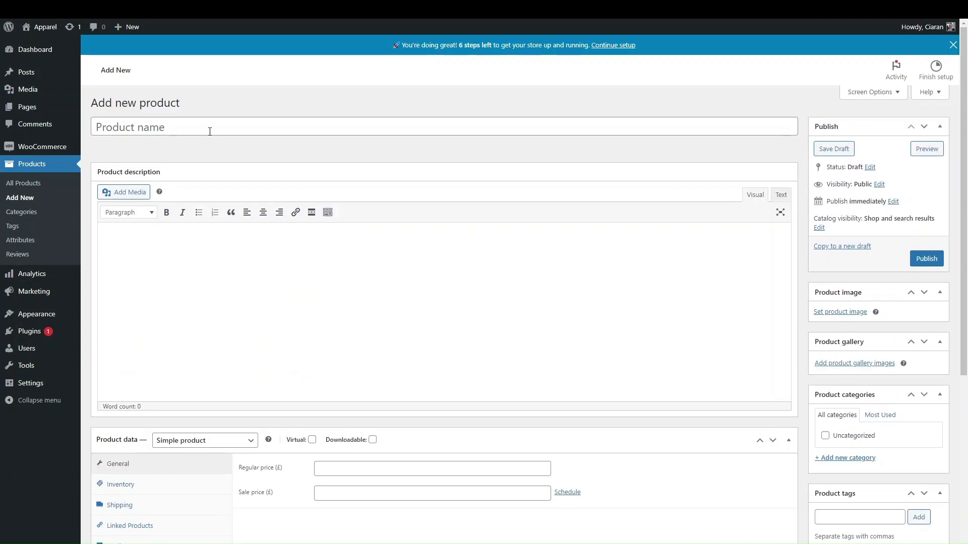
pyautogui.scroll(-5, 294, 345)
pyautogui.scroll(2, 295, 347)
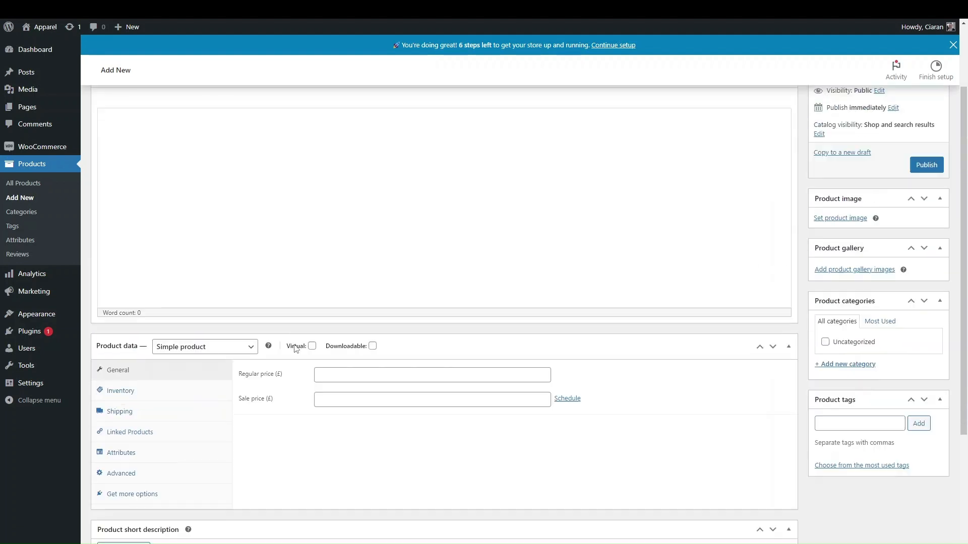
pyautogui.scroll(4, 294, 341)
pyautogui.scroll(-5, 363, 456)
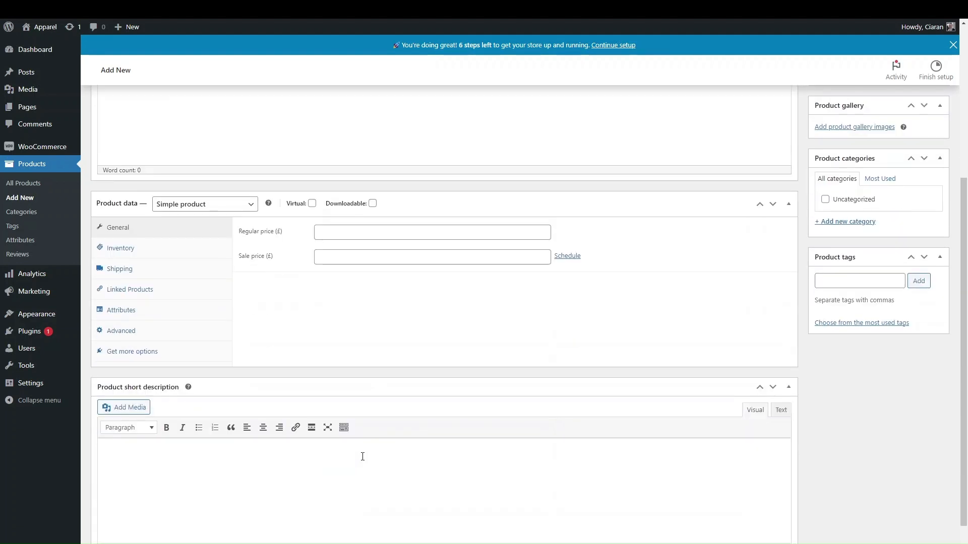
pyautogui.scroll(6, 363, 456)
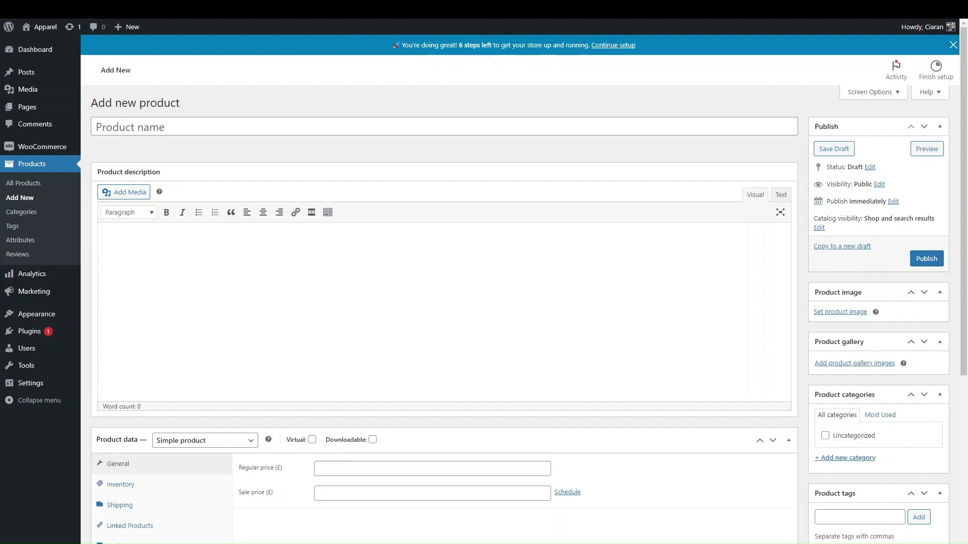
# Title the product 'Graphic T-Shirt' and keep the empty description as a plain paragraph
pyautogui.click(199, 125)
pyautogui.write('Graphic T-Shirt')
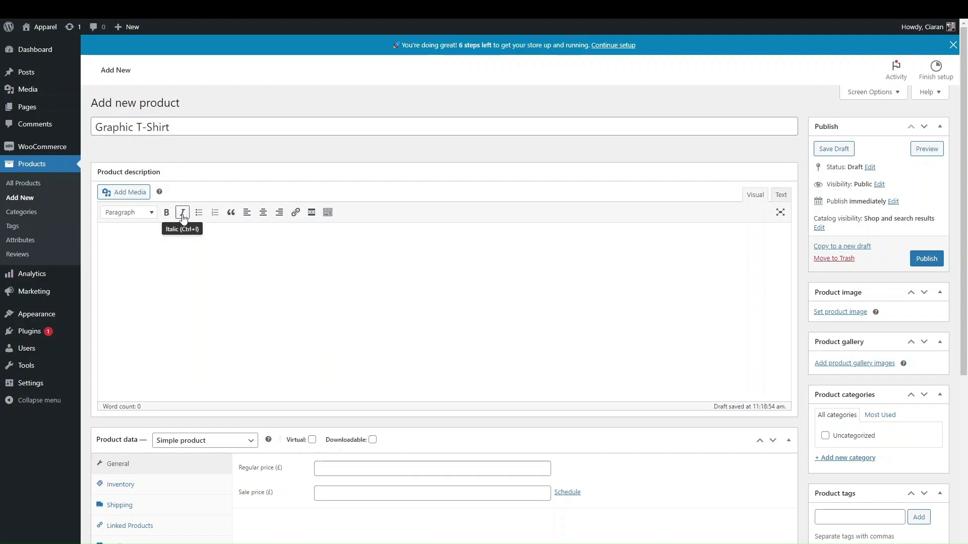
pyautogui.click(150, 217)
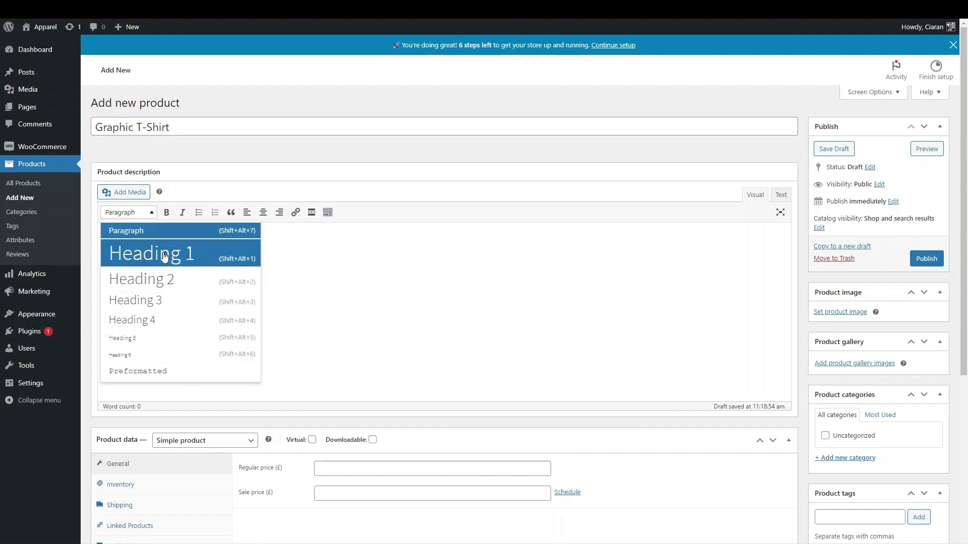
pyautogui.click(241, 240)
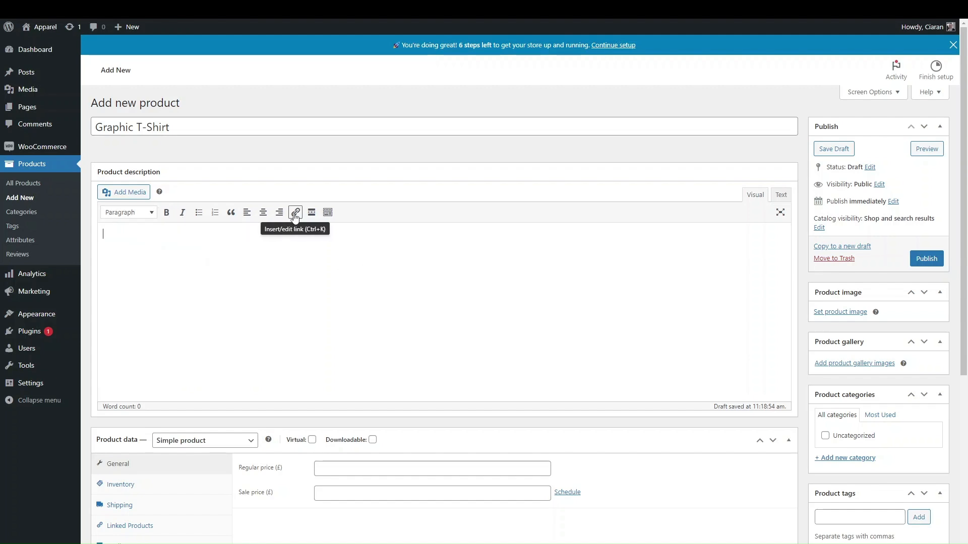
pyautogui.click(296, 213)
pyautogui.click(232, 228)
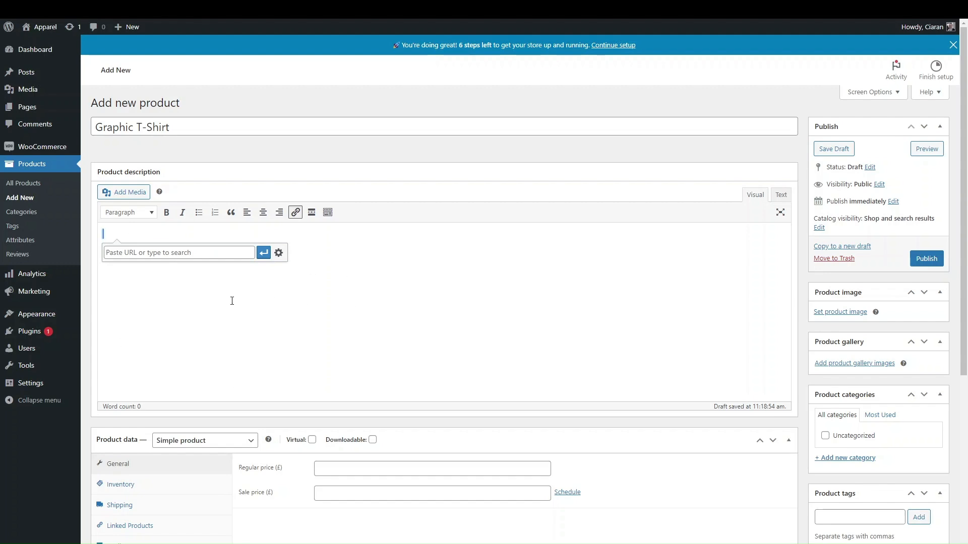
pyautogui.click(108, 234)
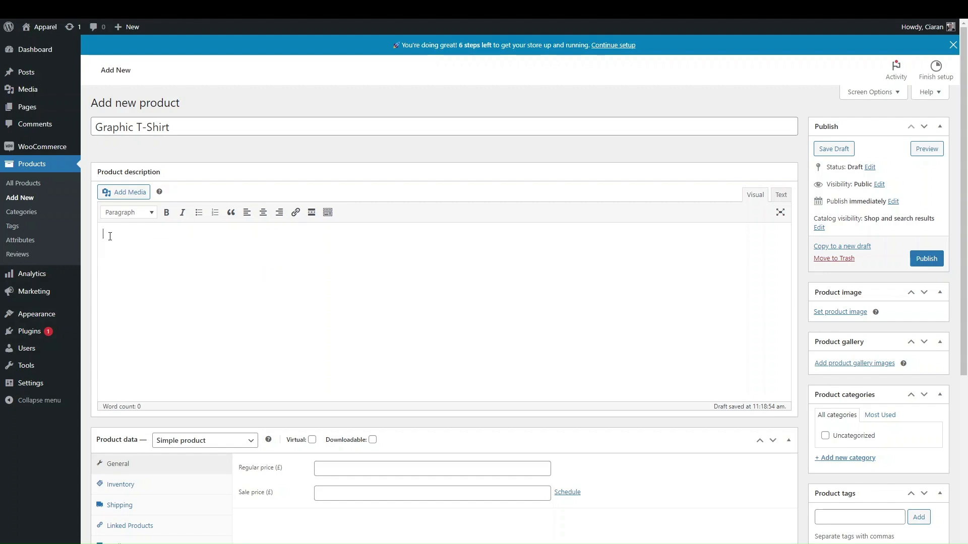
pyautogui.click(127, 218)
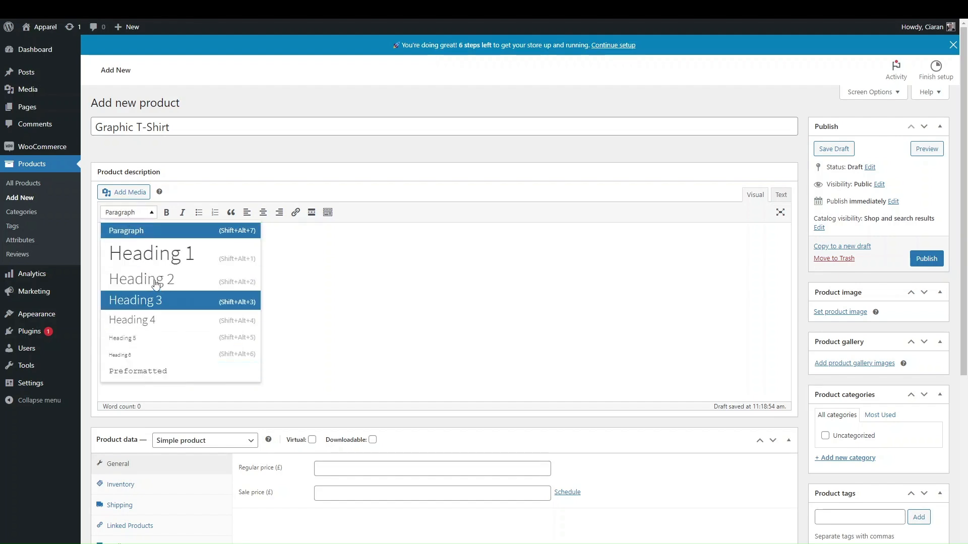
pyautogui.click(350, 273)
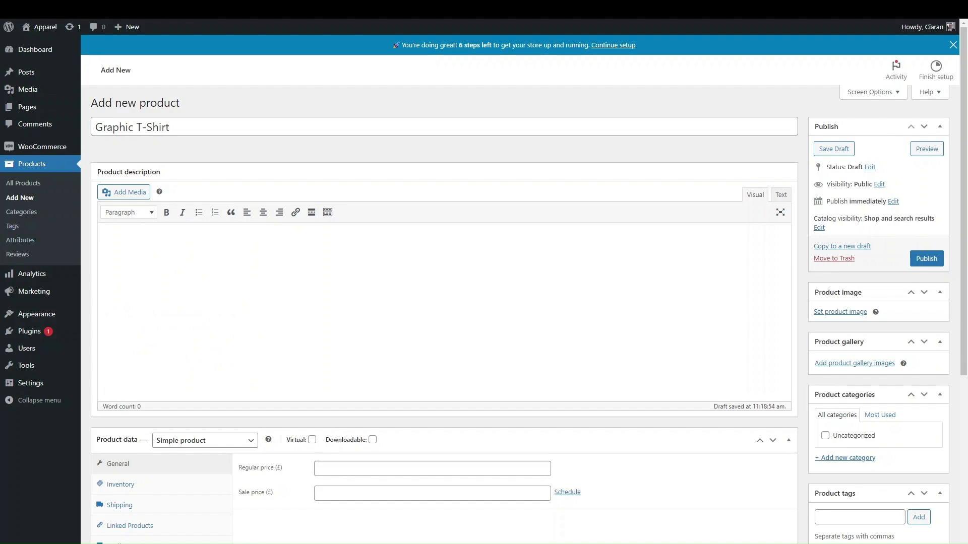
# Paste Lorem ipsum placeholder paragraphs into the product description
pyautogui.click(191, 284)
pyautogui.write('Lorem ipsum dolor sit amet, consectetur adipiscing elit. Fusce quis commodo metus. Nullam sollicitudin facilisis sollicitudin. Quisque consequat nibh vel nunc suscipit, at cursus augue tincidunt. Aliquam dignissim ex vitae diam ultrices tincidunt. Phasellus convallis diam eget mi feugiat, eget maximus eros malesuada. Aenean a neque nulla. Morbi ultricies nisi et libero vulputate pharetra ut in ex. Duis ultrices dolor a tempor fermentum. Fusce vulputate risus sit amet dui aliquam, id fermentum lorem gravida. Sed dignissim ante sit amet vestibulum commodo. Suspendisse molestie mi pellentesque, blandit nibh eget, pretium augue')
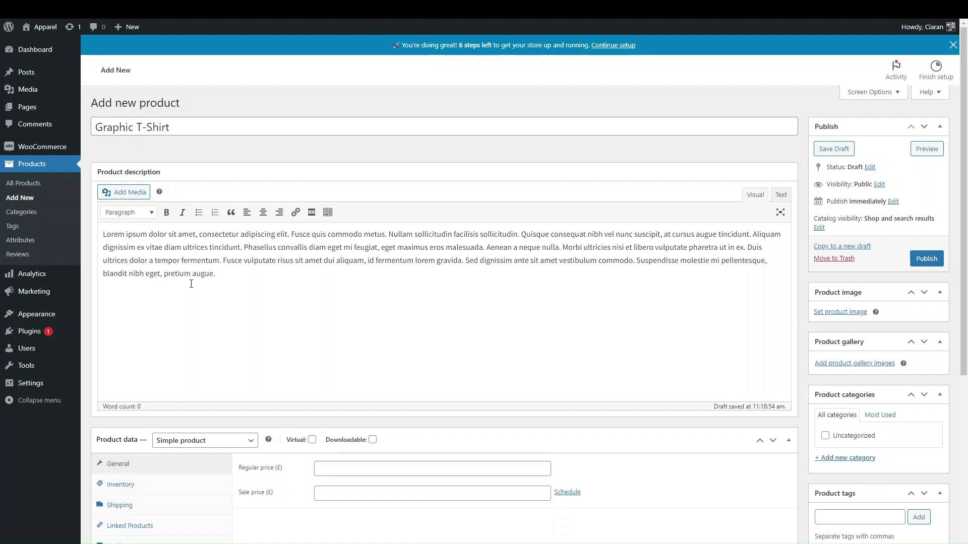
pyautogui.write('Lorem ipsum dolor sit amet, consectetur adipiscing elit. Fusce quis commodo metus. Nullam sollicitudin facilisis sollicitudin. Quisque consequat nibh vel nunc suscipit, at cursus augue tincidunt. Aliquam dignissim ex vitae diam ultrices tincidunt. Phasellus convallis diam eget mi feugiat, eget maximus eros malesuada. Aenean a neque nulla. Morbi ultricies nisi et libero vulputate pharetra ut in ex. Duis ultrices dolor a tempor fermentum. Fusce vulputate risus sit amet dui aliquam, id fermentum lorem gravida. Sed dignissim ante sit amet vestibulum commodo. Suspendisse molestie mi pellentesque, blandit nibh eget, pretium augue')
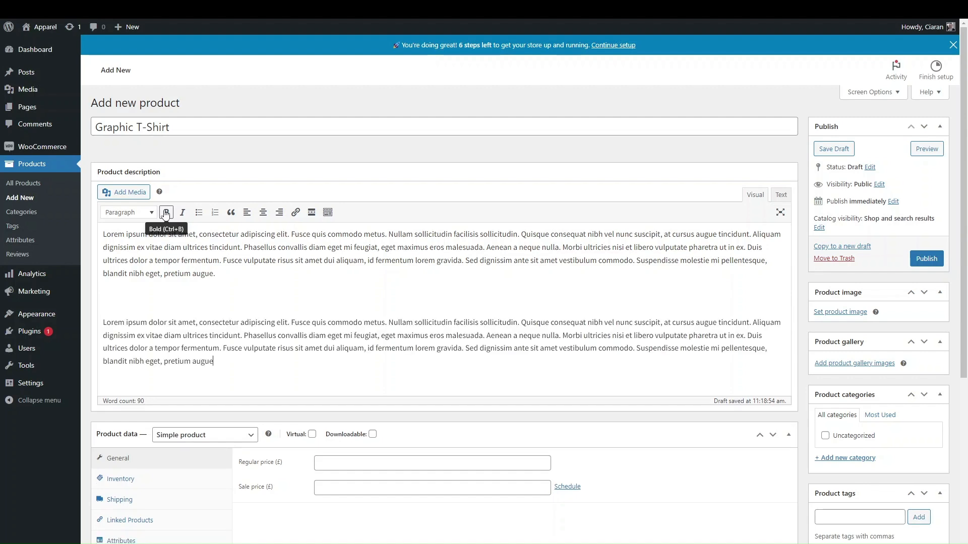
pyautogui.write('Lorem ipsum dolor sit amet, consectetur adipiscing elit. Fusce quis commodo metus. Nullam sollicitudin facilisis sollicitudin. Quisque consequat nibh vel nunc suscipit, at cursus augue tincidunt. Aliquam dignissim ex vitae diam ultrices tincidunt. Phasellus convallis diam eget mi feugiat, eget maximus eros malesuada. Aenean a neque nulla. Morbi ultricies nisi et libero vulputate pharetra ut in ex. Duis ultrices dolor a tempor fermentum. Fusce vulputate risus sit amet dui aliquam, id fermentum lorem gravida. Sed dignissim ante sit amet vestibulum commodo. Suspendisse molestie mi pellentesque, blandit nibh eget, pretium augue')
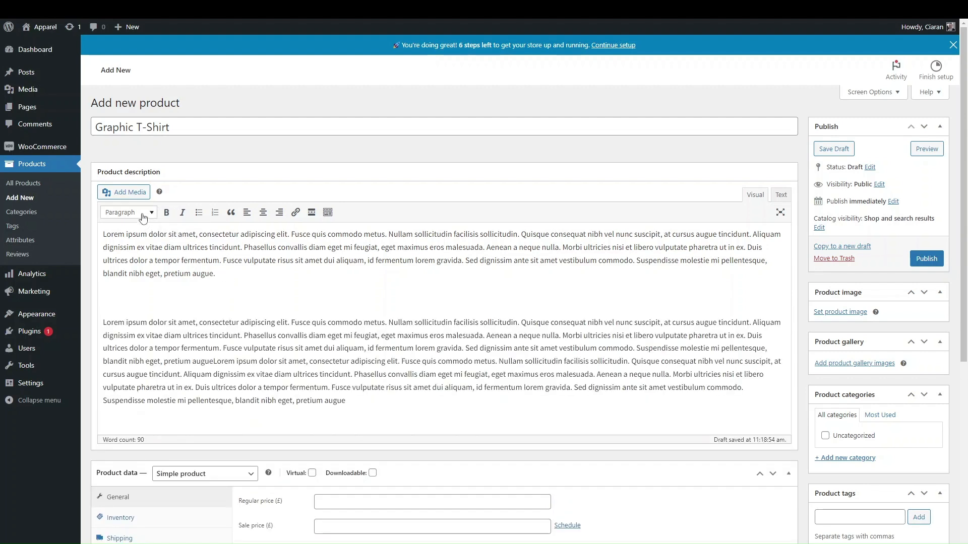
# Add a Heading 4 line reading 'Heading' between the placeholder paragraphs
pyautogui.click(126, 212)
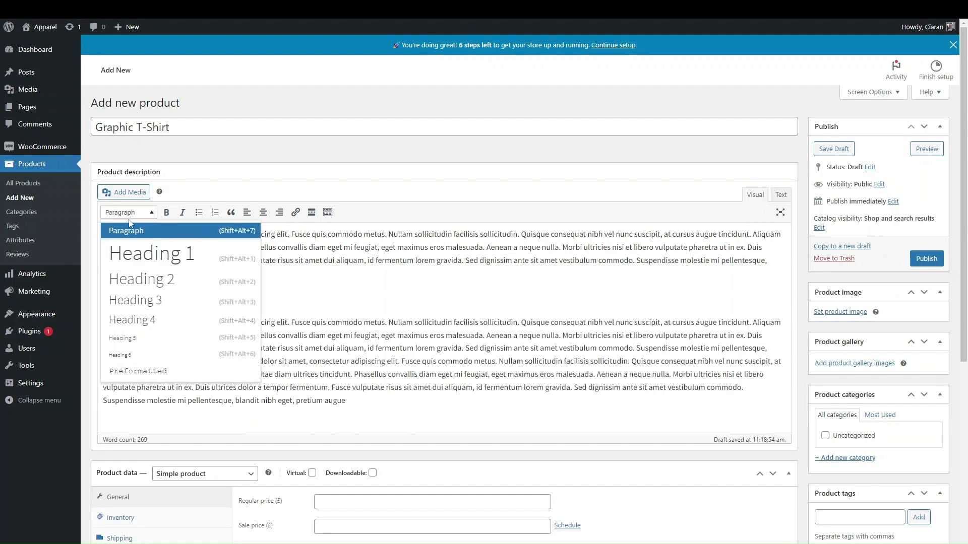
pyautogui.click(156, 330)
pyautogui.write('Hea')
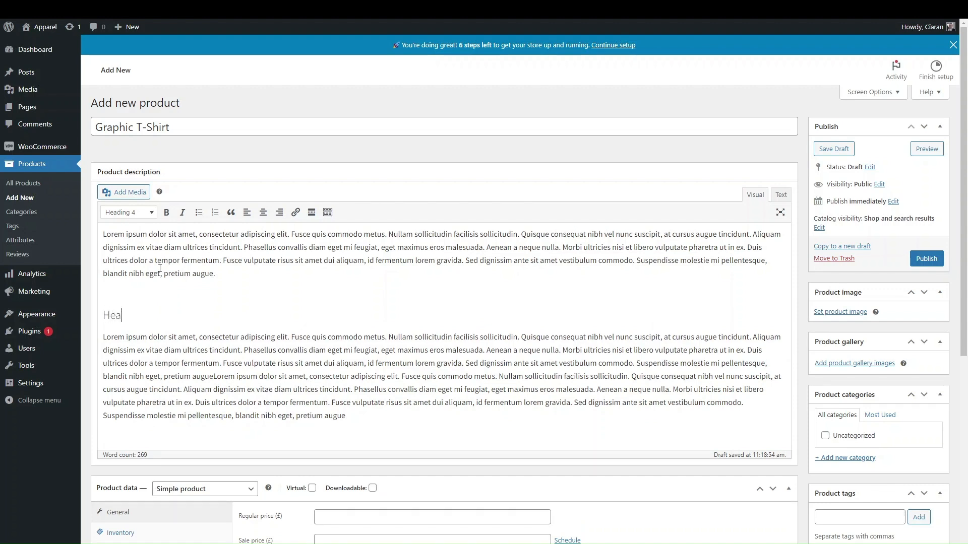
pyautogui.write('dinfg')
pyautogui.click(132, 294)
pyautogui.press('BackSpace')
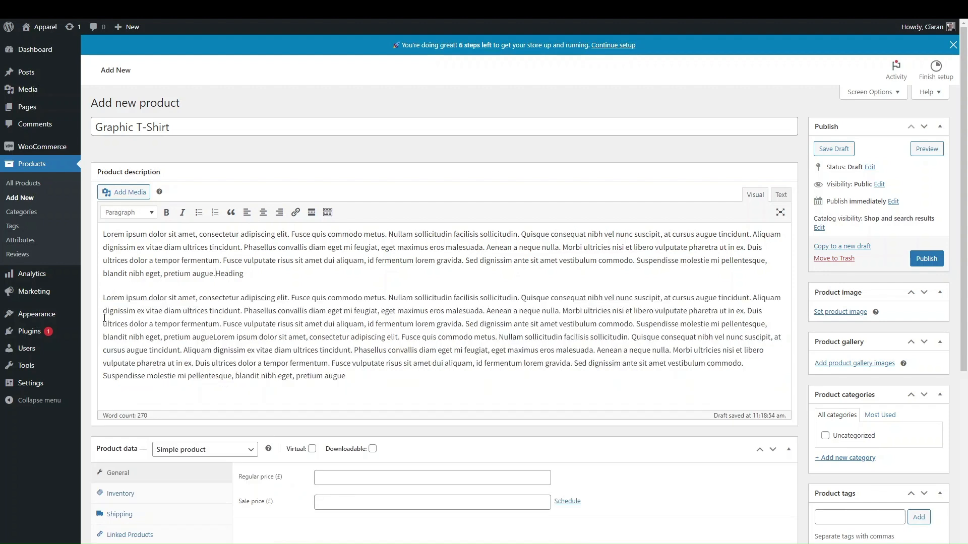
pyautogui.press('Return')
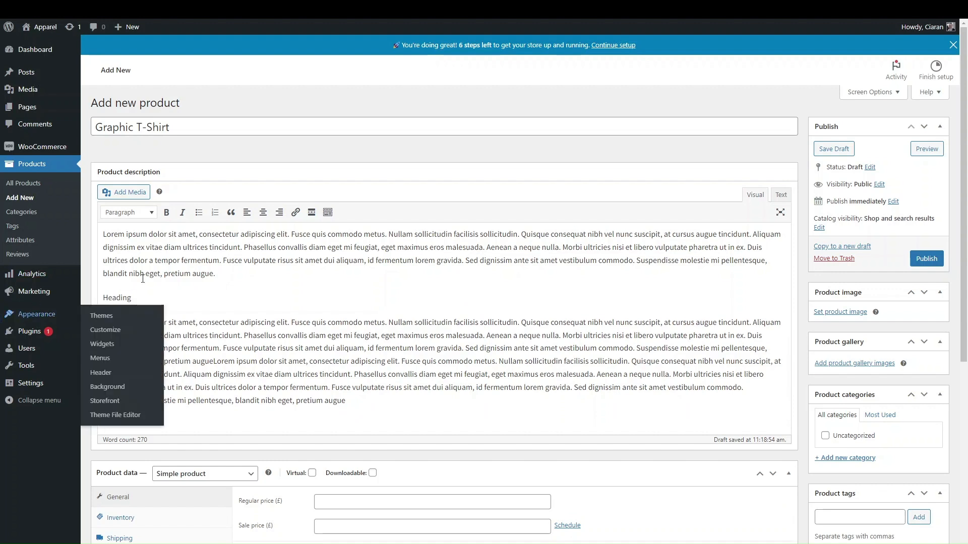
pyautogui.doubleClick(118, 297)
pyautogui.click(114, 212)
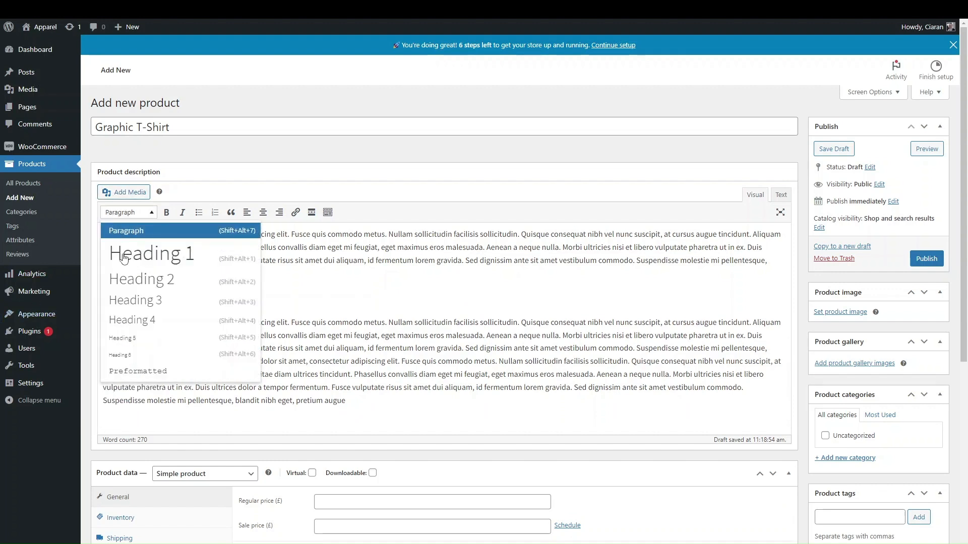
pyautogui.click(124, 320)
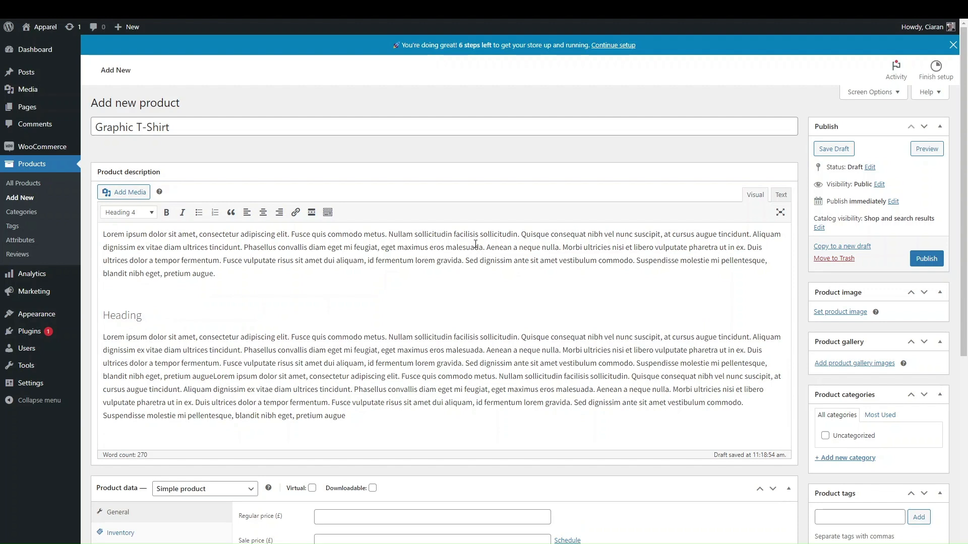
# Try linking the sentence 'Sed dignissim ante sit amet vestibulum commodo.' but cancel without adding a link
pyautogui.moveTo(465, 261); pyautogui.dragTo(635, 260)
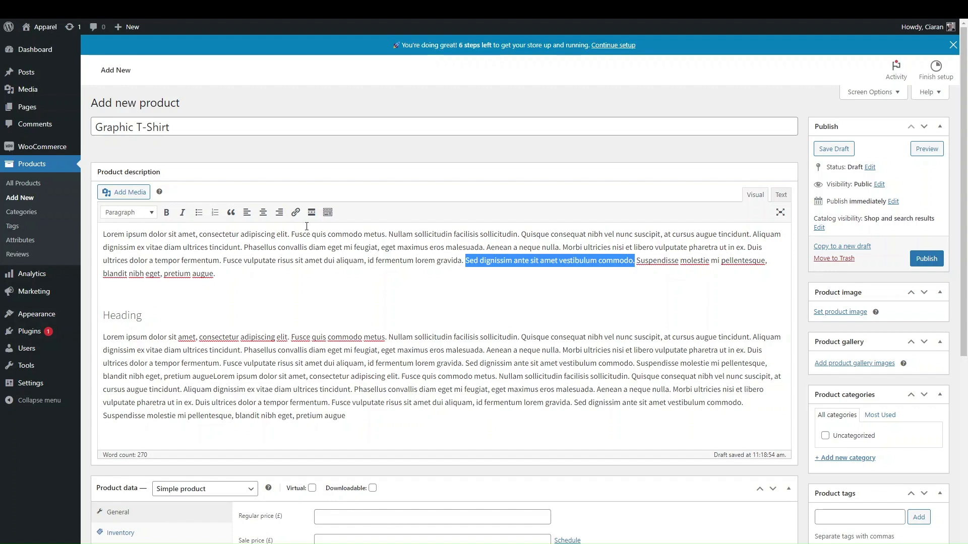
pyautogui.click(296, 213)
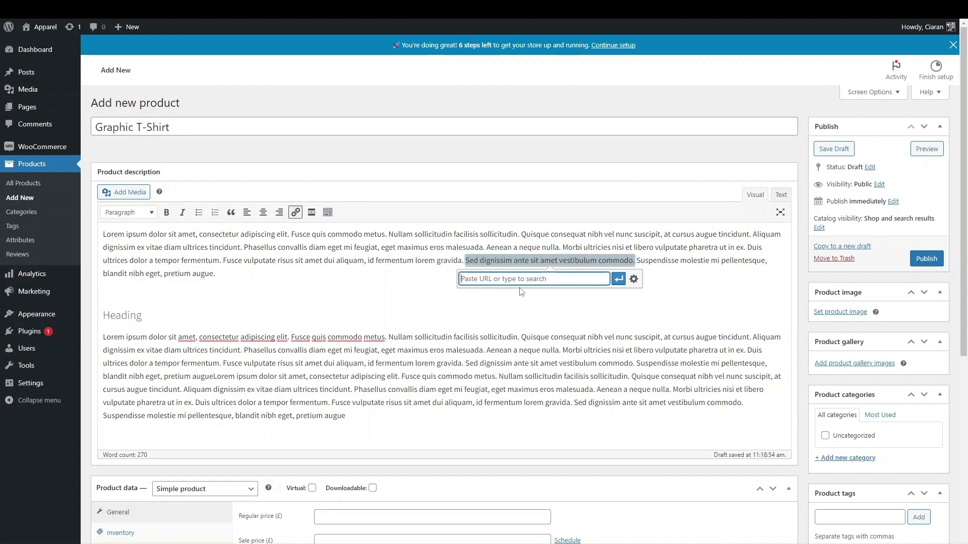
pyautogui.click(645, 322)
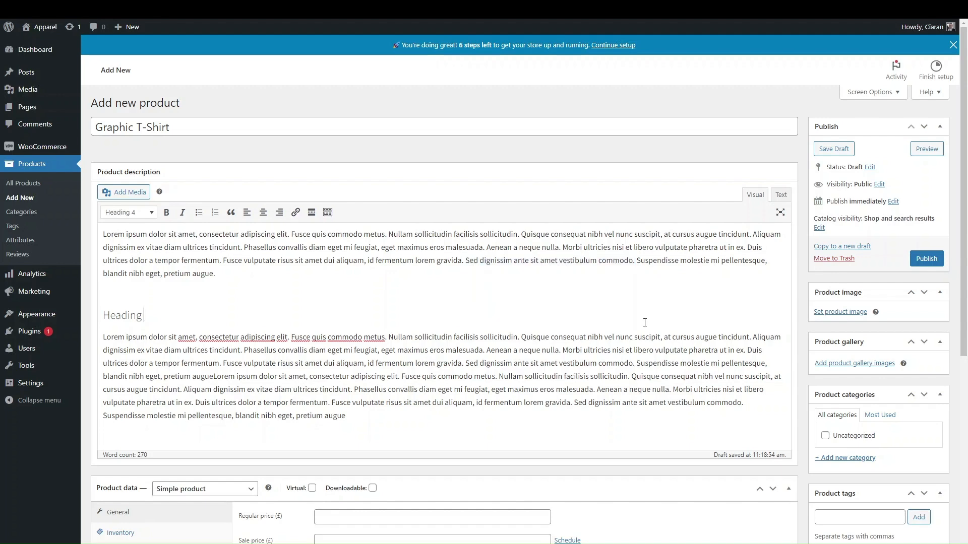
pyautogui.scroll(-4, 577, 378)
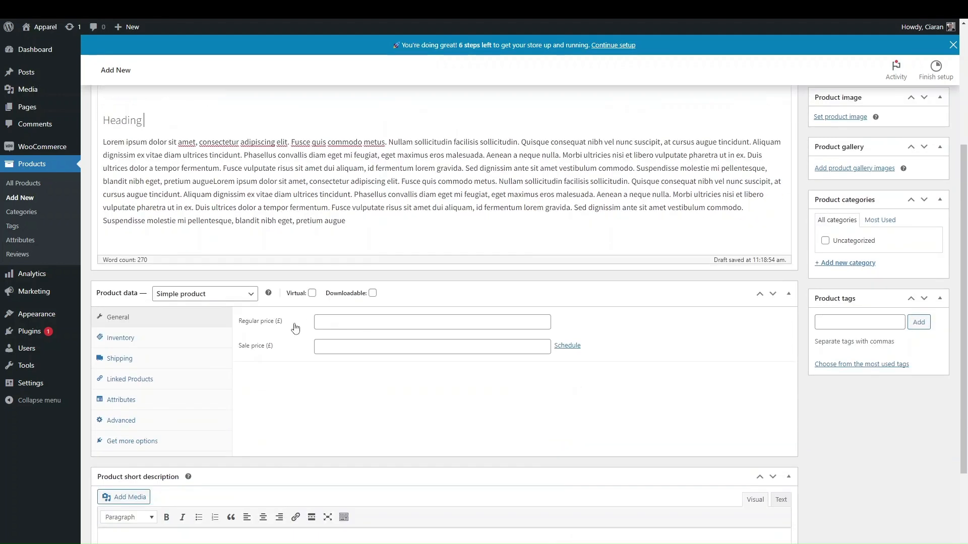
pyautogui.scroll(1, 242, 322)
pyautogui.scroll(1, 242, 323)
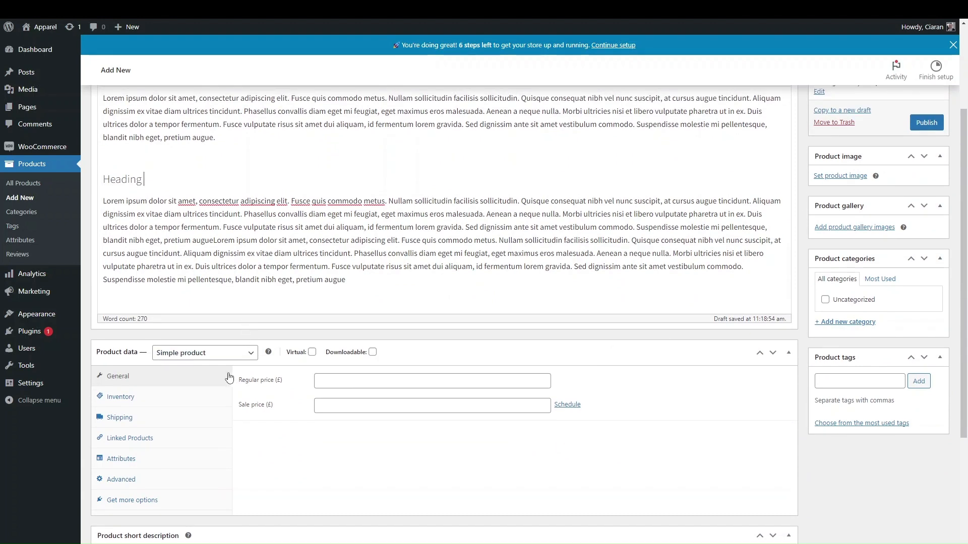
pyautogui.scroll(-2, 232, 393)
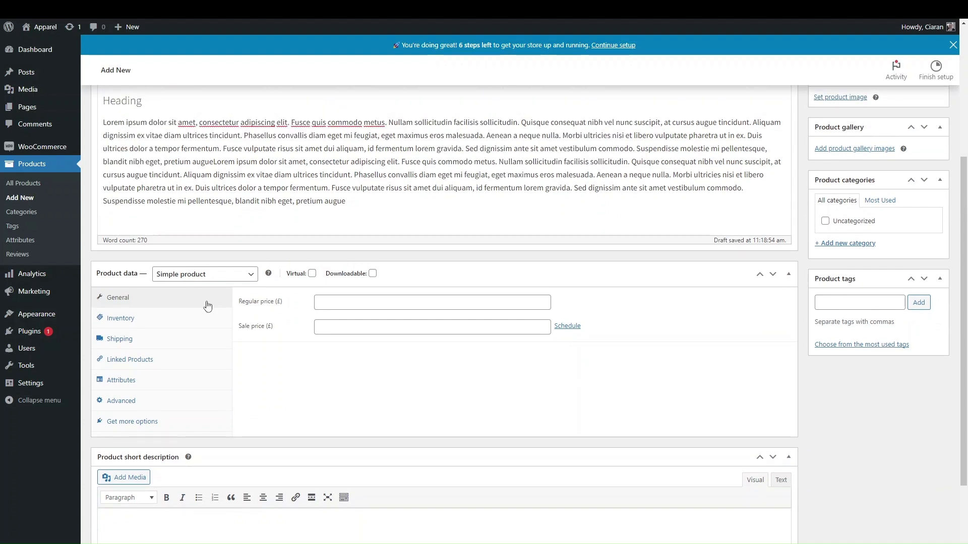
pyautogui.scroll(1, 209, 308)
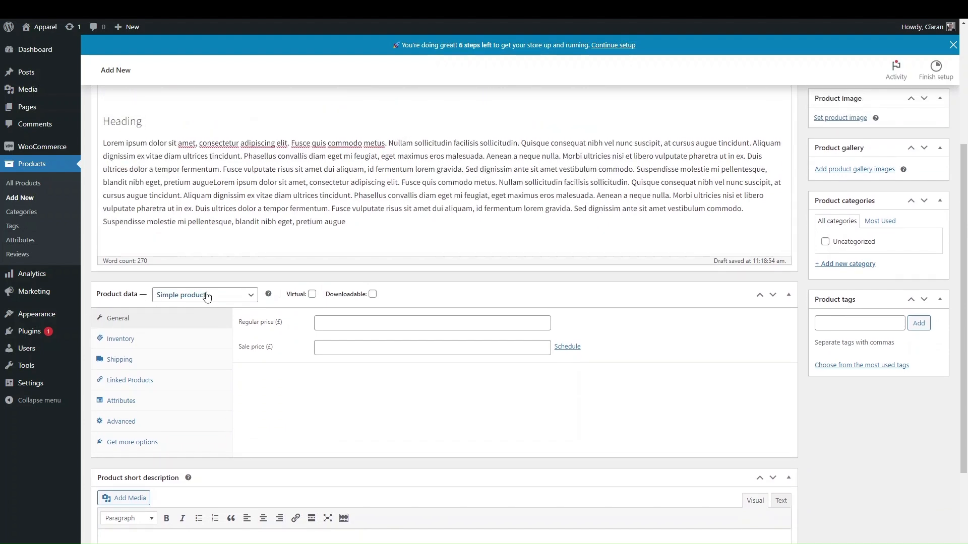
pyautogui.click(158, 302)
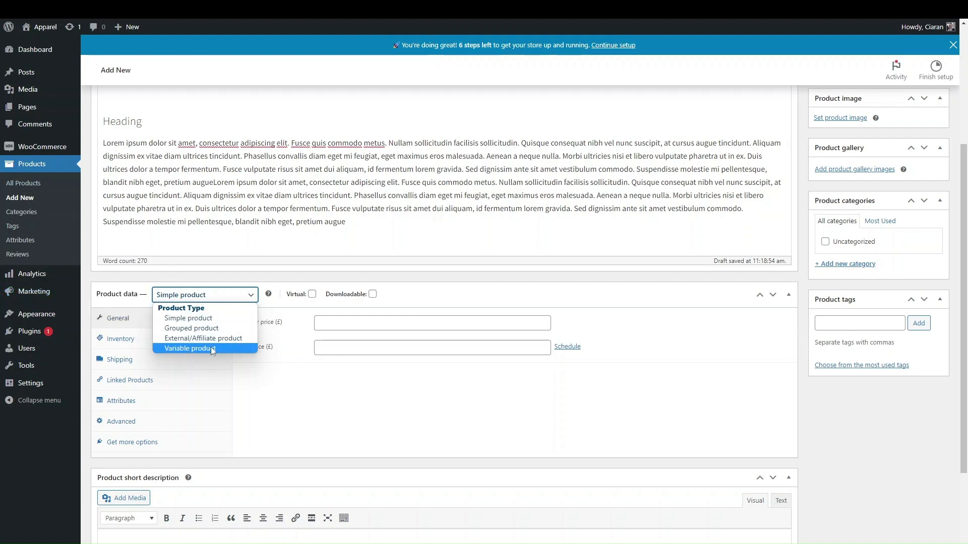
pyautogui.click(275, 305)
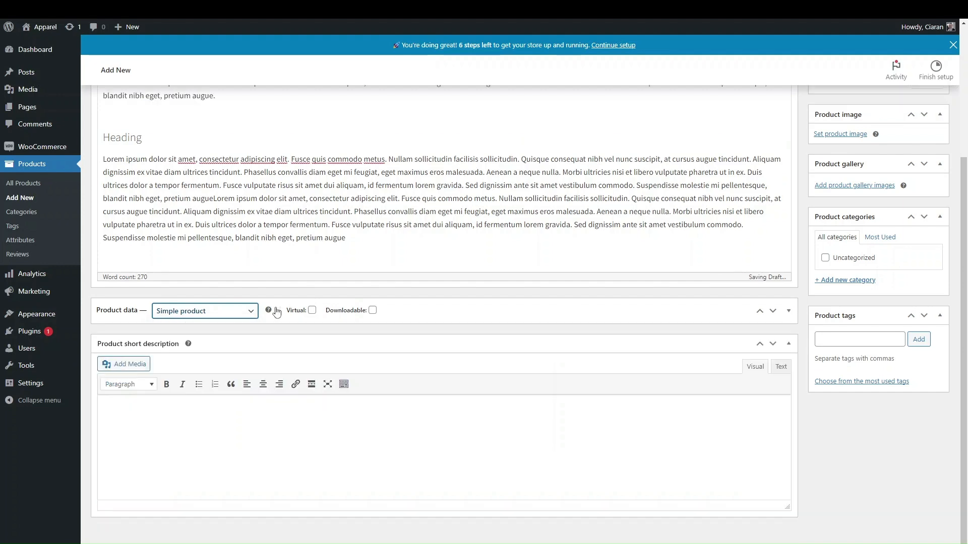
pyautogui.click(504, 301)
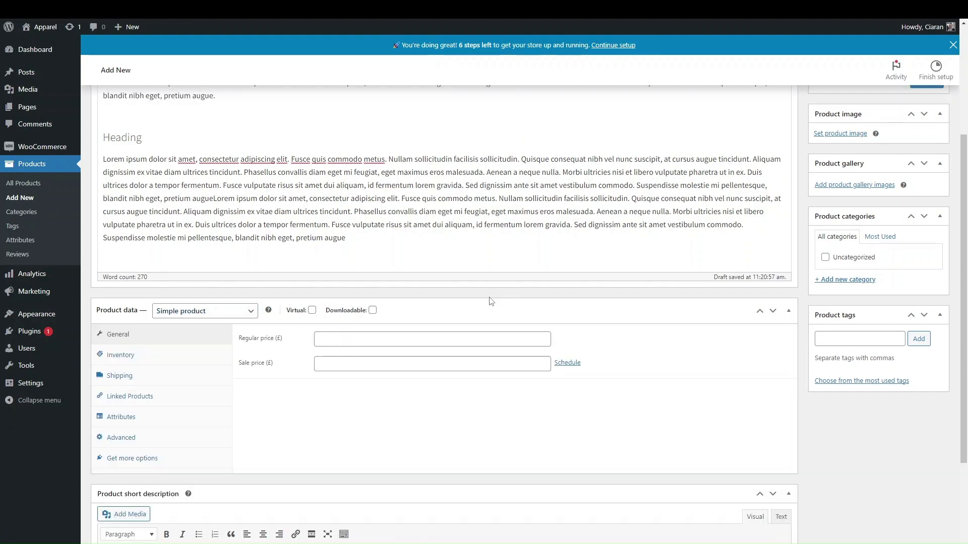
pyautogui.scroll(3, 396, 339)
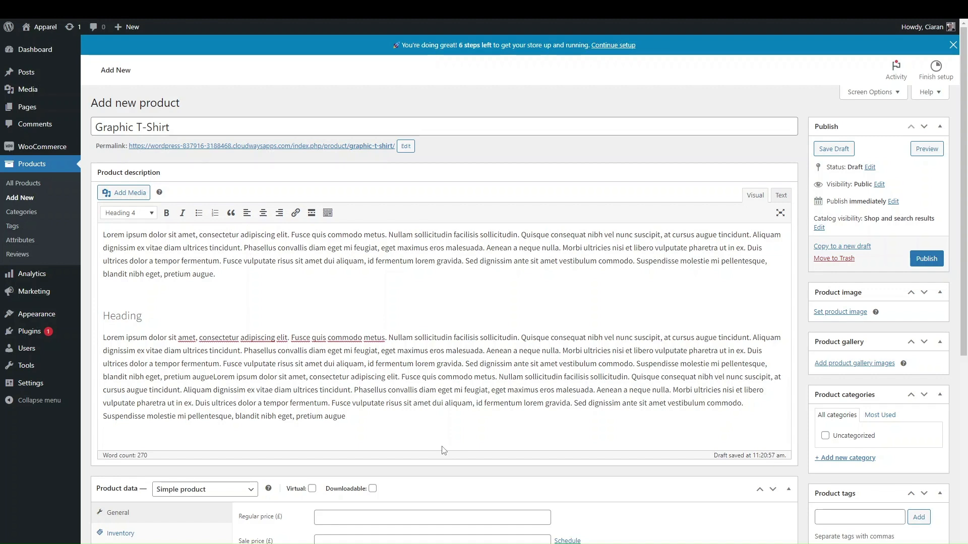
pyautogui.click(235, 481)
pyautogui.click(232, 489)
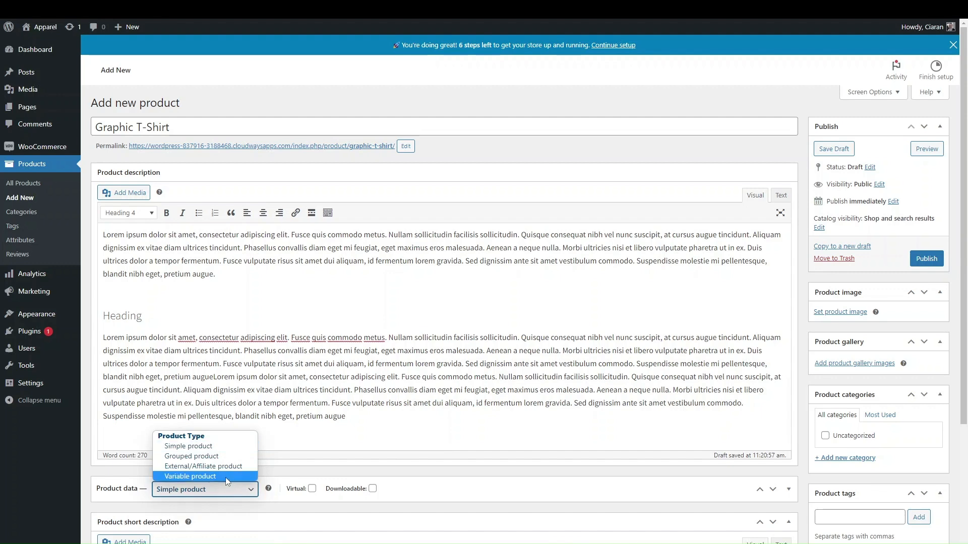
pyautogui.click(229, 478)
pyautogui.click(402, 491)
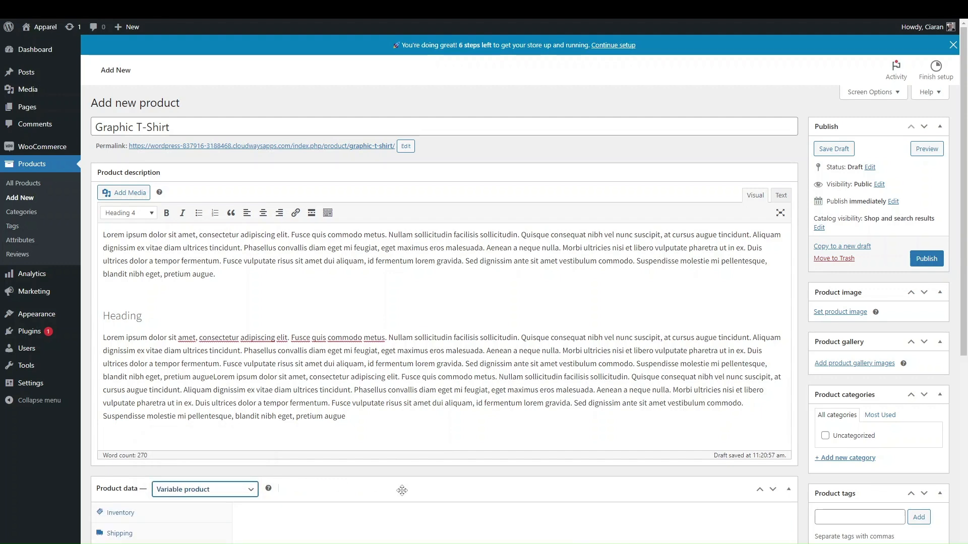
pyautogui.scroll(-3, 403, 493)
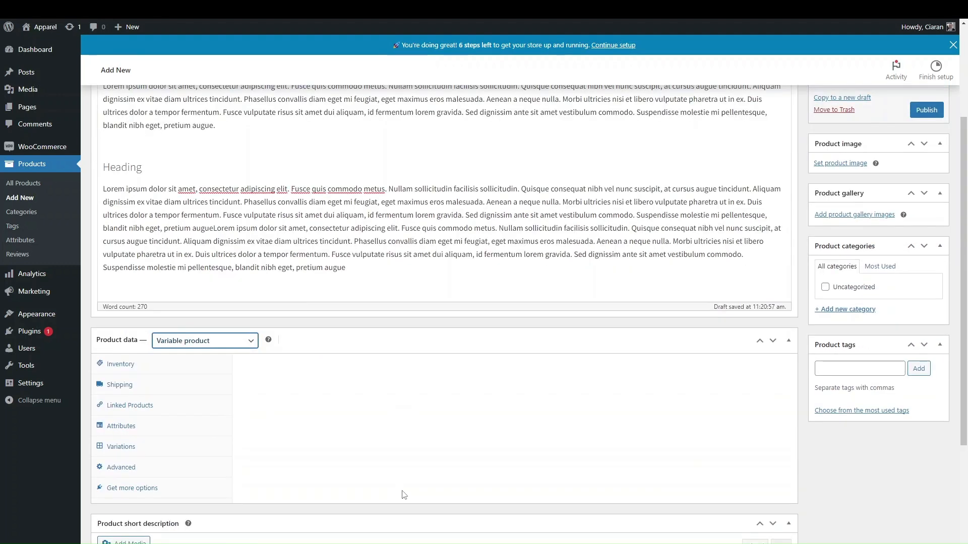
pyautogui.scroll(3, 403, 493)
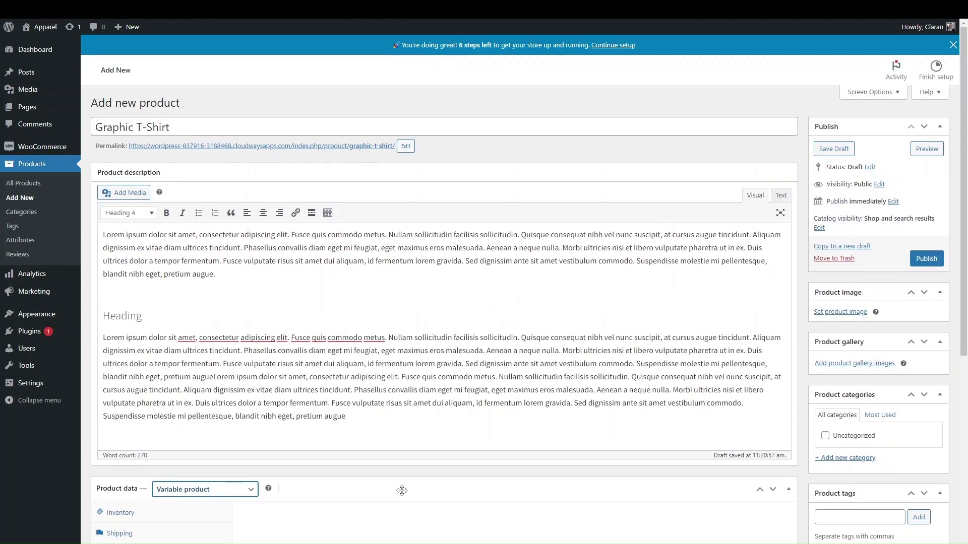
pyautogui.scroll(-2, 304, 380)
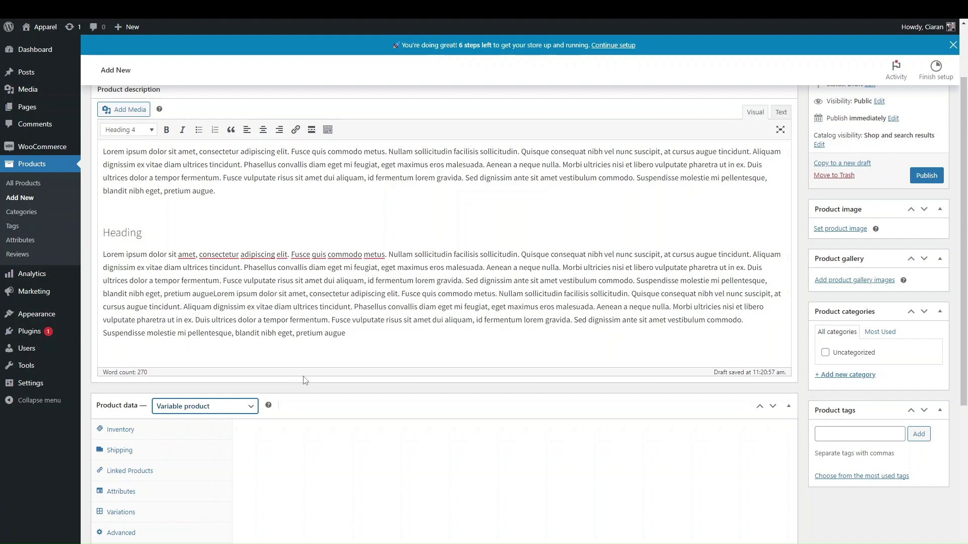
pyautogui.click(220, 413)
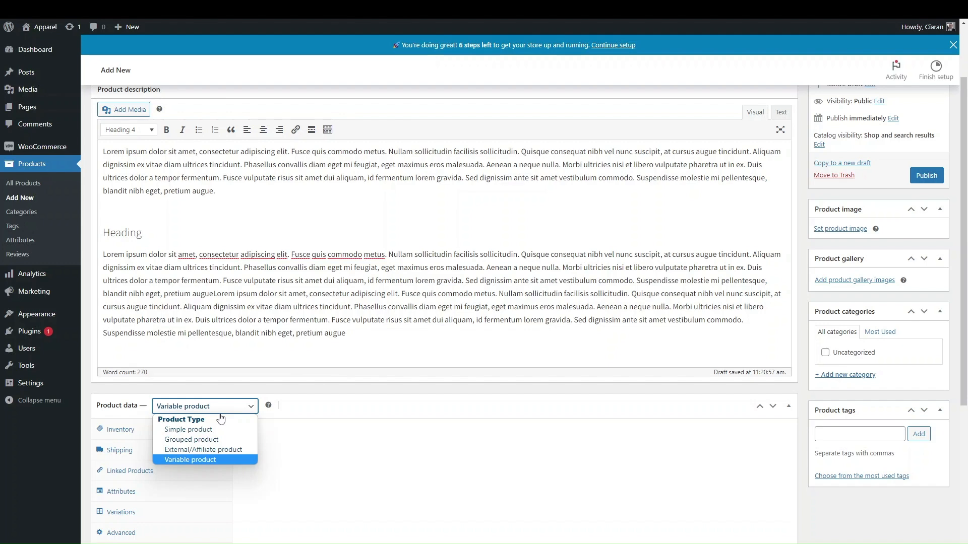
pyautogui.click(202, 429)
pyautogui.scroll(2, 322, 296)
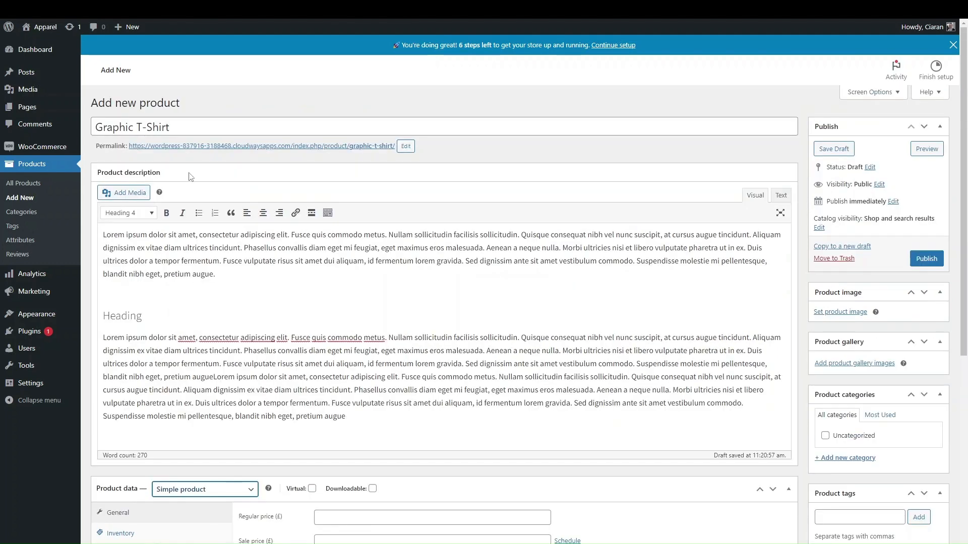
pyautogui.scroll(-2, 201, 406)
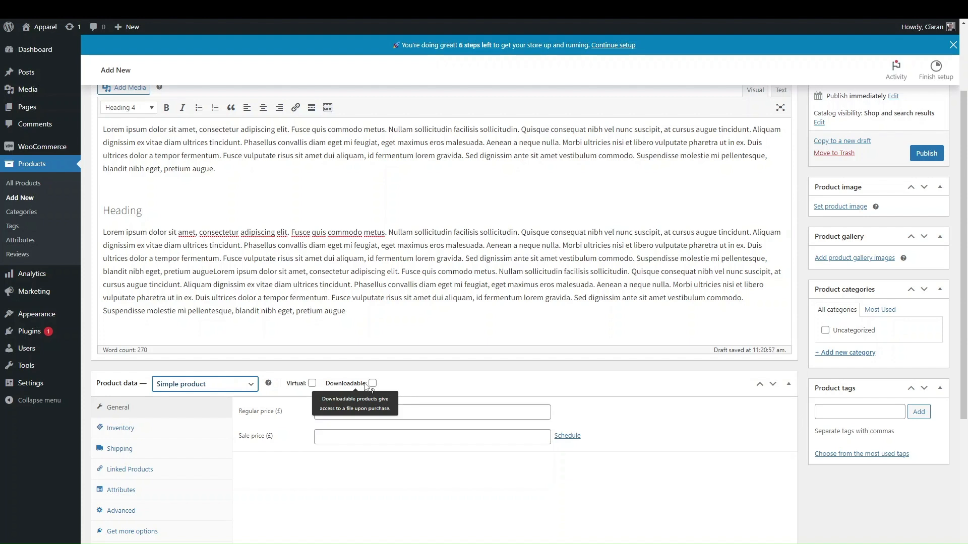
pyautogui.scroll(2, 352, 340)
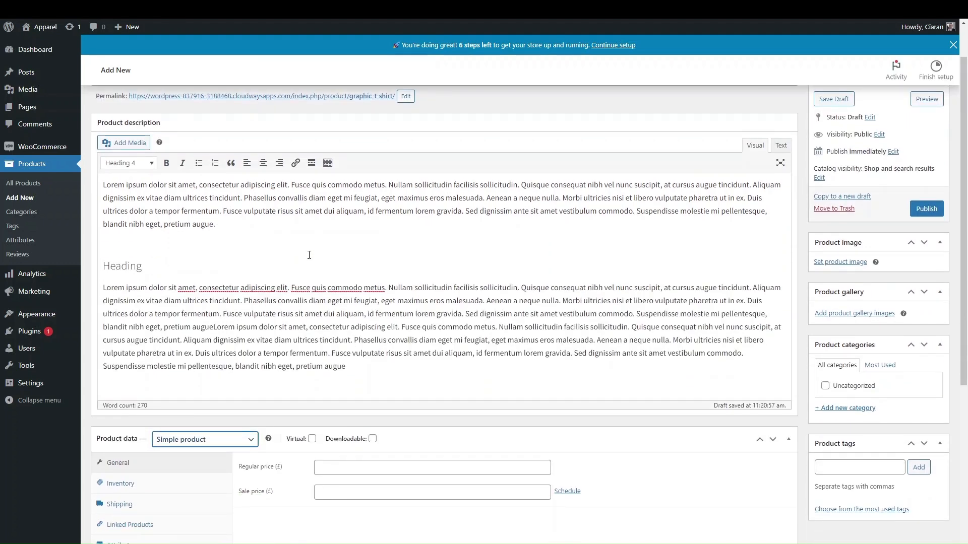
pyautogui.scroll(-2, 307, 268)
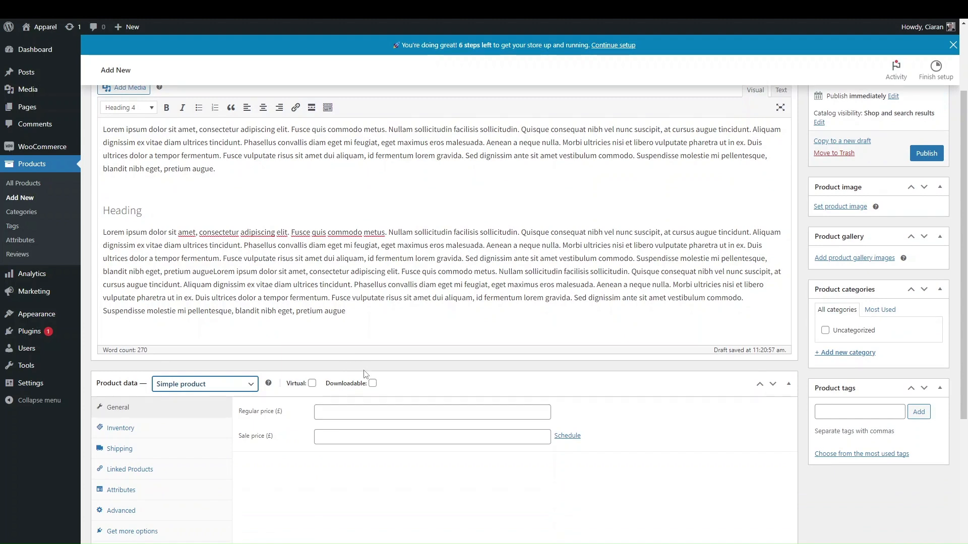
pyautogui.click(217, 388)
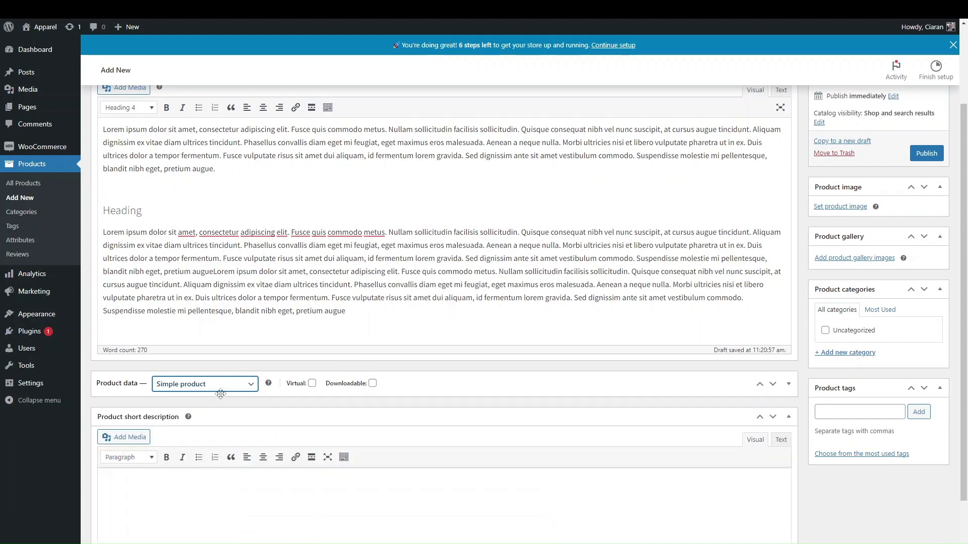
pyautogui.click(199, 438)
pyautogui.scroll(2, 491, 398)
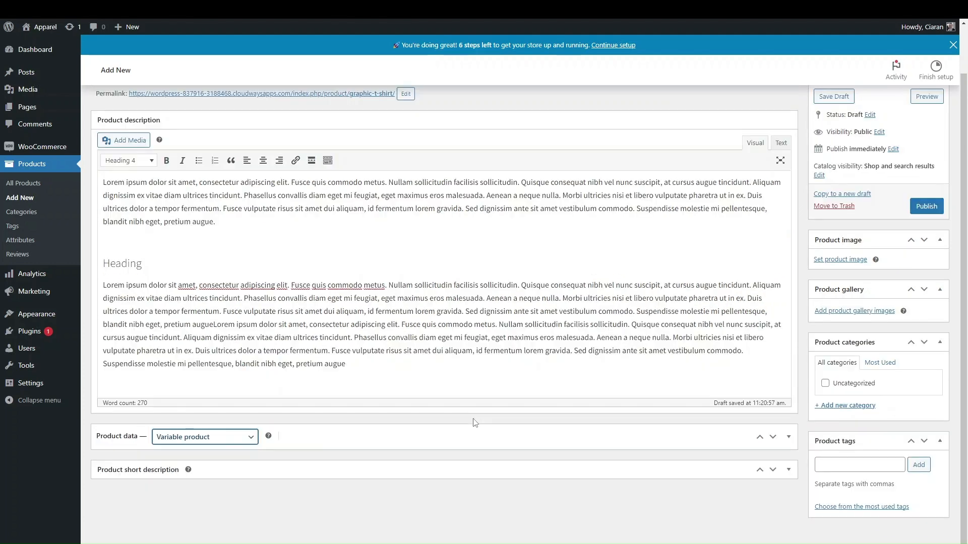
pyautogui.click(404, 439)
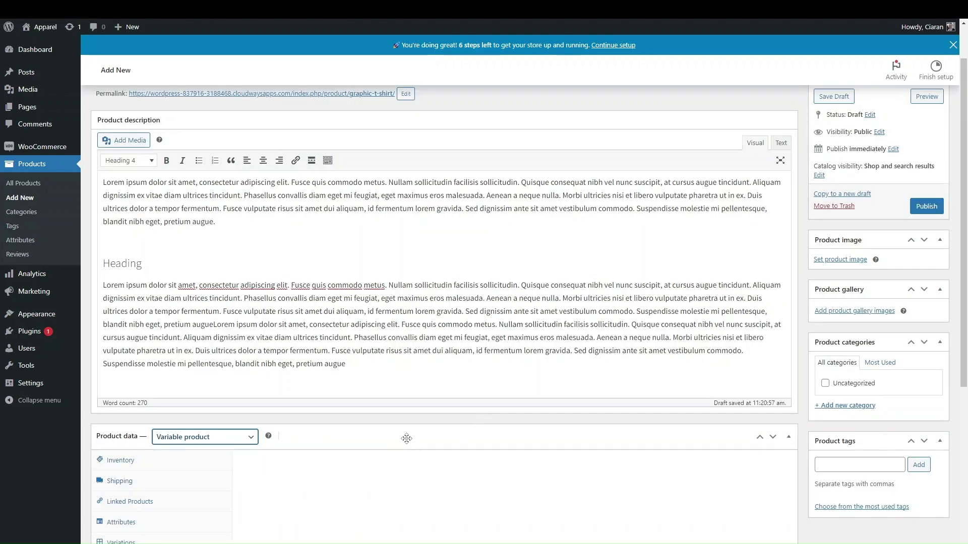
pyautogui.scroll(-2, 391, 425)
pyautogui.click(228, 348)
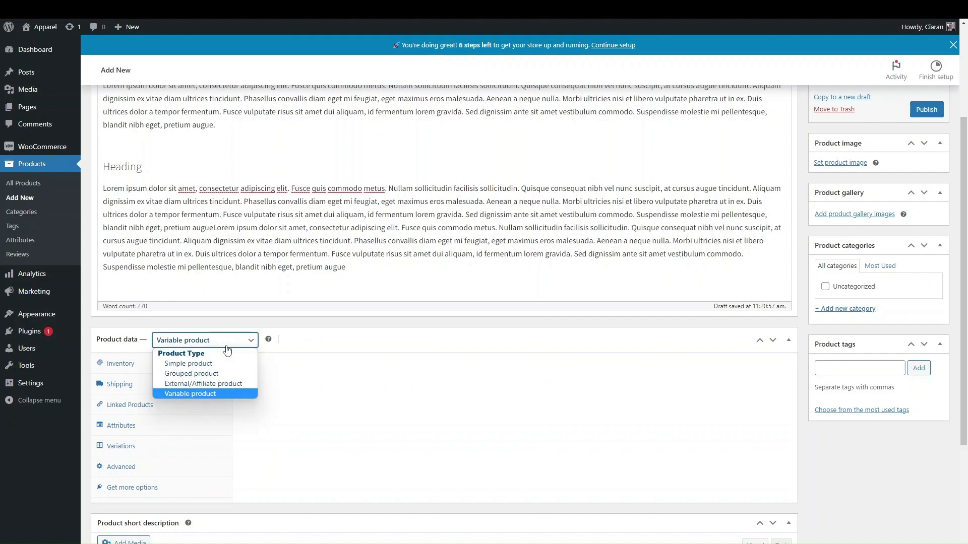
pyautogui.click(206, 366)
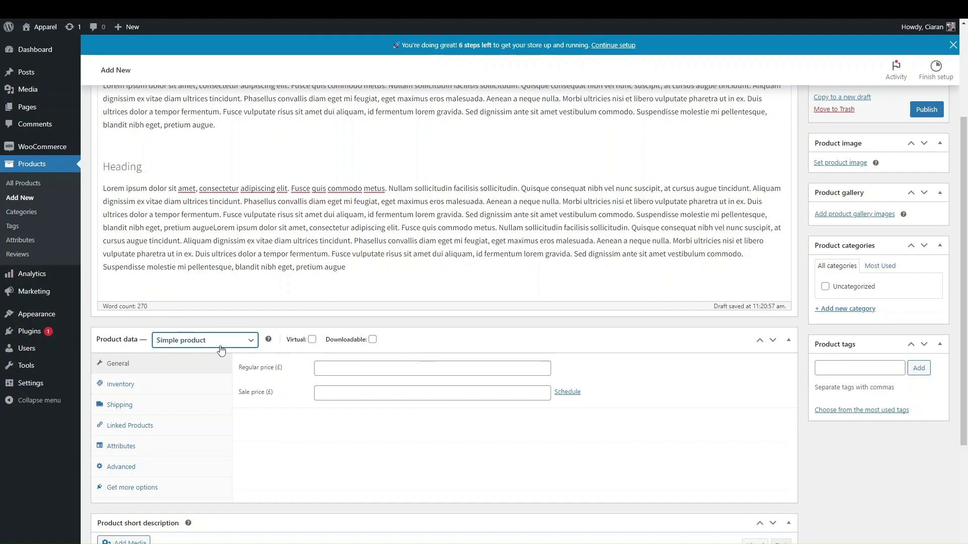
pyautogui.click(245, 349)
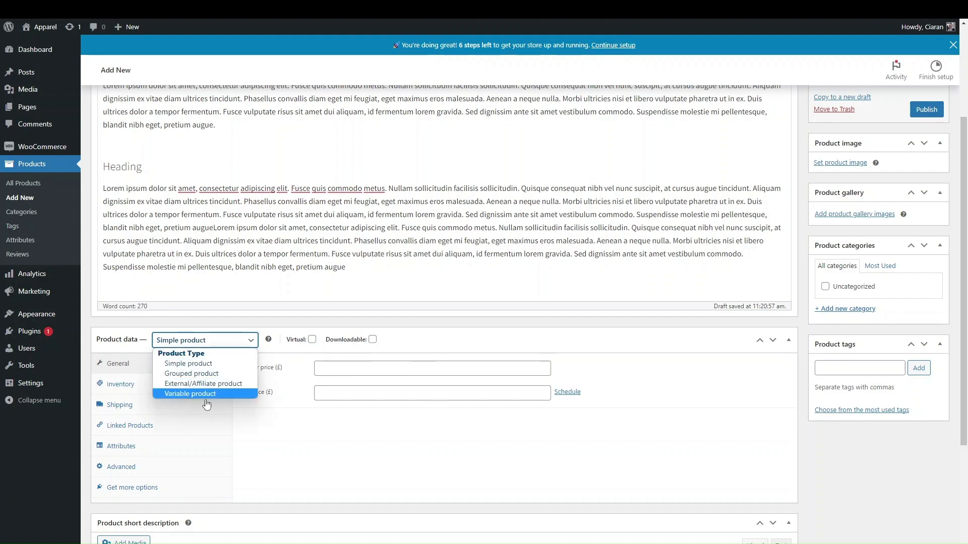
pyautogui.click(315, 427)
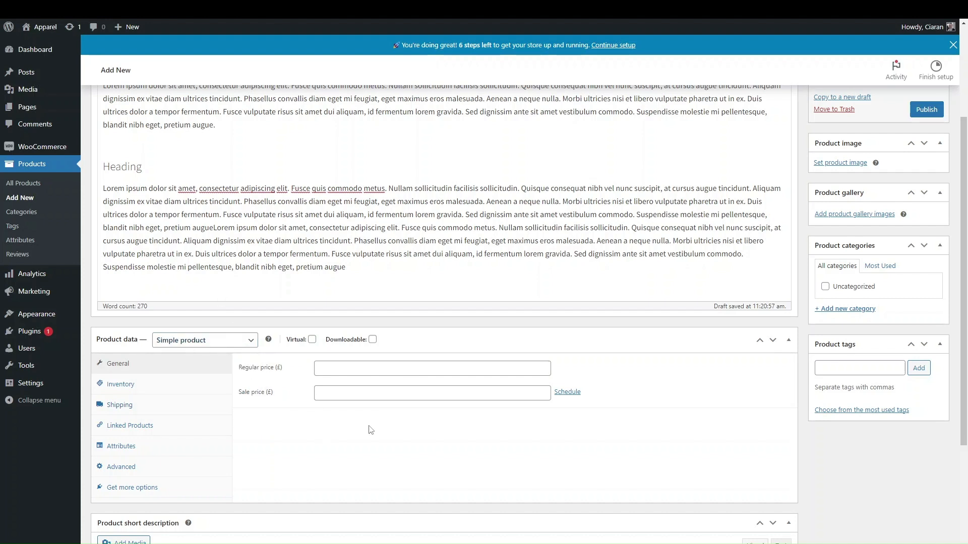
# Enter a regular price of 50.00
pyautogui.scroll(1, 371, 430)
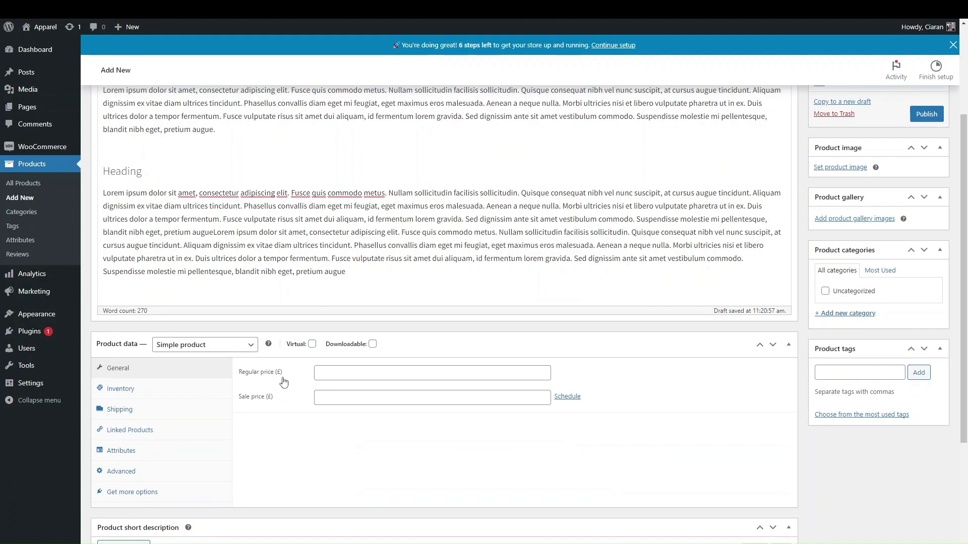
pyautogui.click(325, 372)
pyautogui.write('50.00')
pyautogui.scroll(-1, 334, 370)
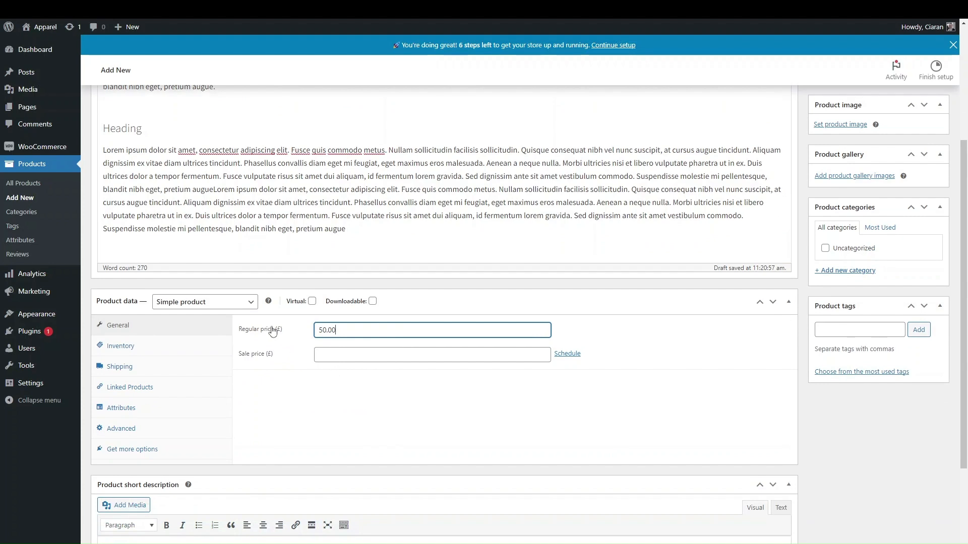
pyautogui.click(352, 348)
# Add a 45.00 sale price scheduled from 20 to 27 January 2023
pyautogui.click(359, 356)
pyautogui.write('45.00')
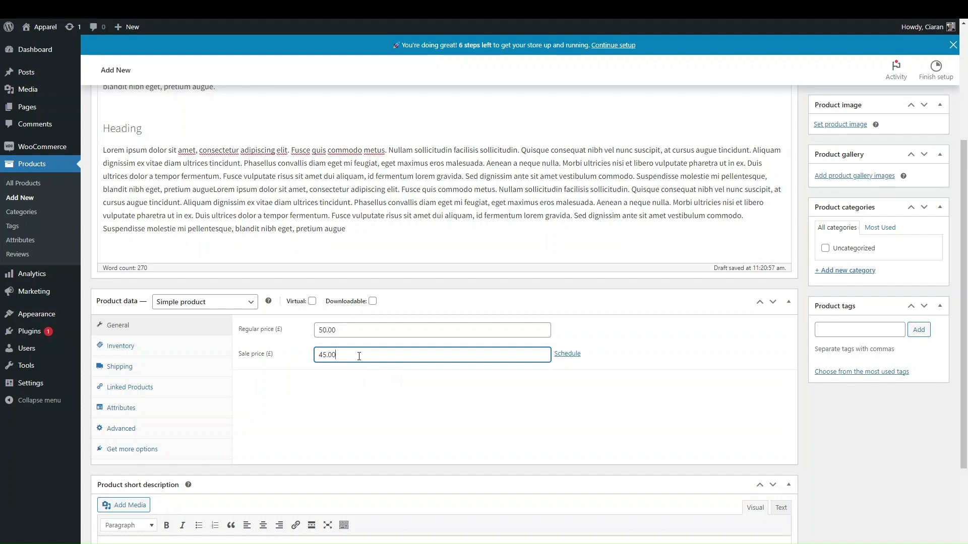
pyautogui.click(382, 397)
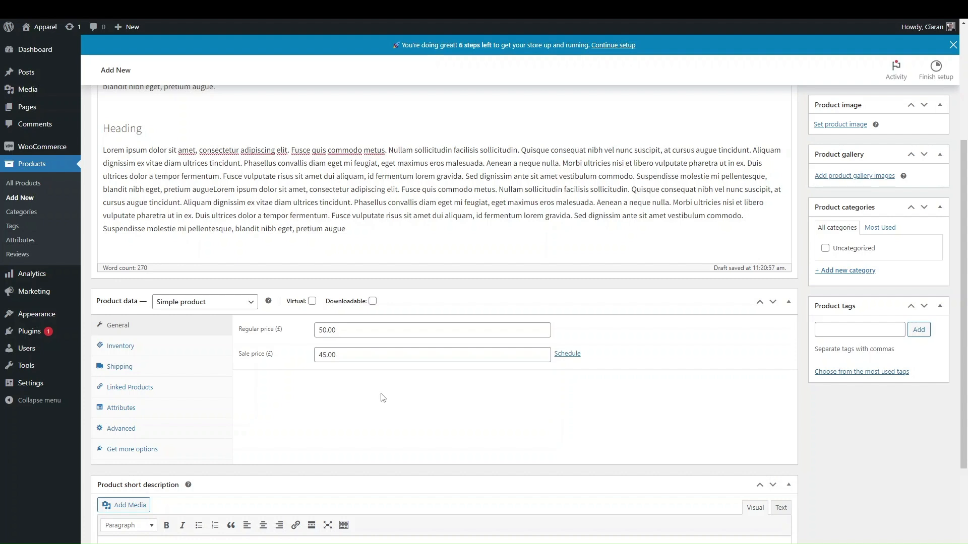
pyautogui.click(567, 354)
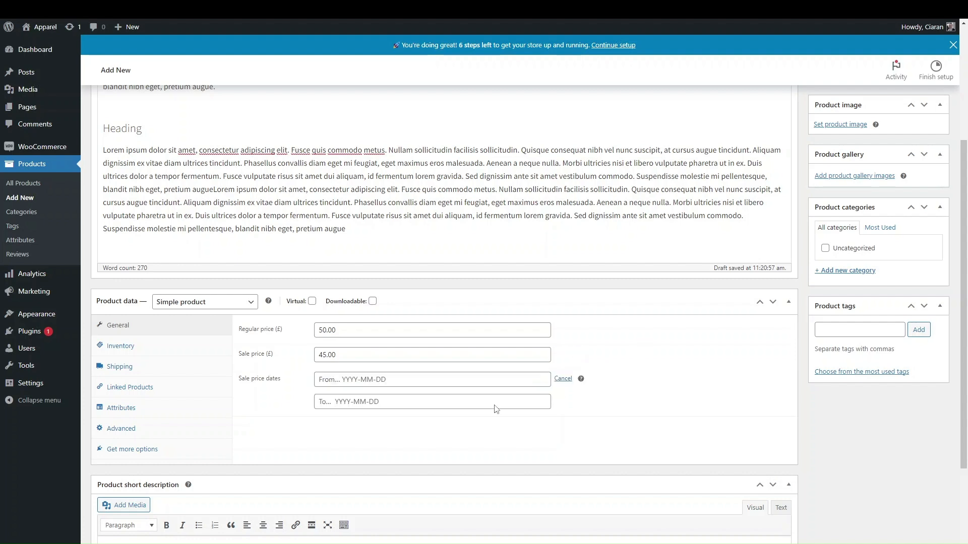
pyautogui.click(396, 380)
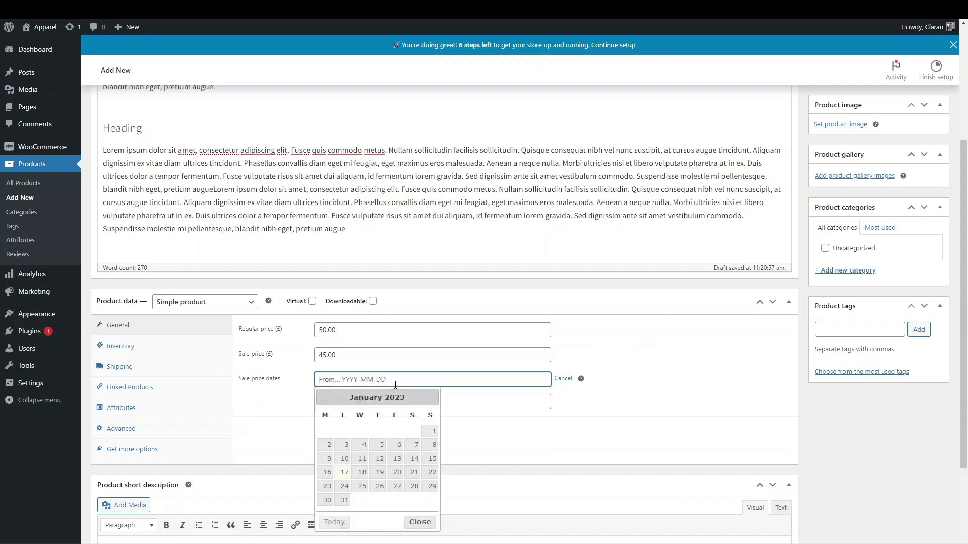
pyautogui.click(396, 478)
pyautogui.click(373, 402)
pyautogui.click(400, 510)
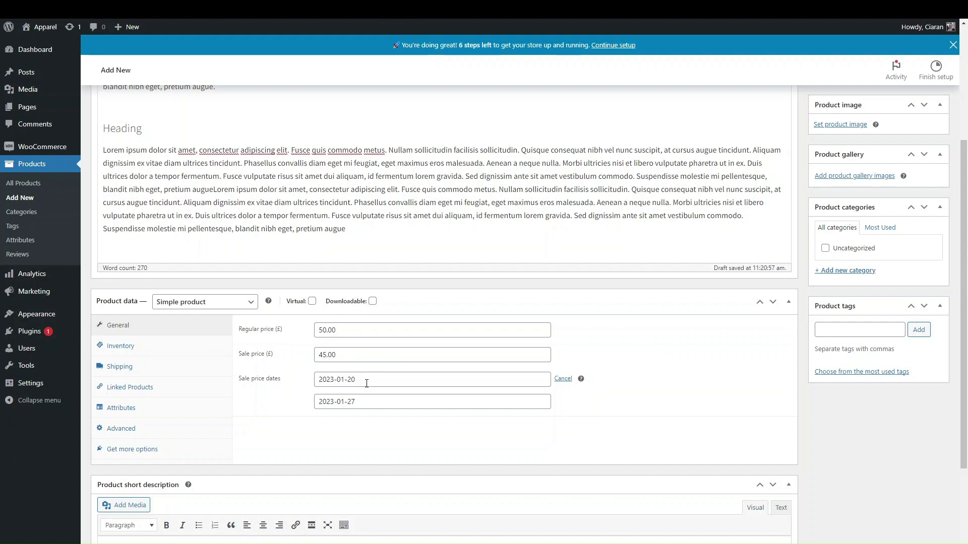
# Reschedule the sale for 13–27 January 2023, then cancel the schedule and delete the sale price
pyautogui.click(562, 379)
pyautogui.click(566, 353)
pyautogui.click(401, 383)
pyautogui.click(394, 462)
pyautogui.click(397, 508)
pyautogui.click(563, 379)
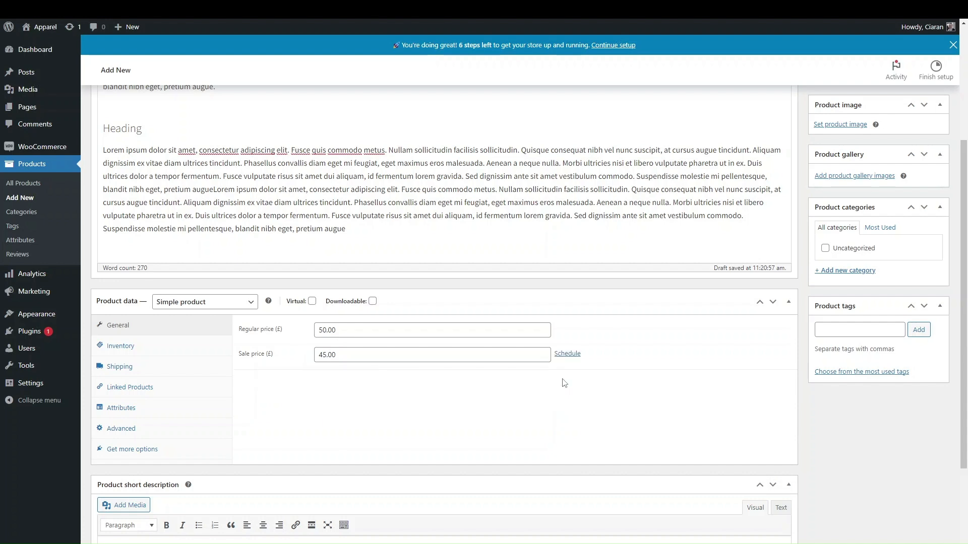
pyautogui.moveTo(343, 356); pyautogui.dragTo(274, 343)
pyautogui.press('BackSpace')
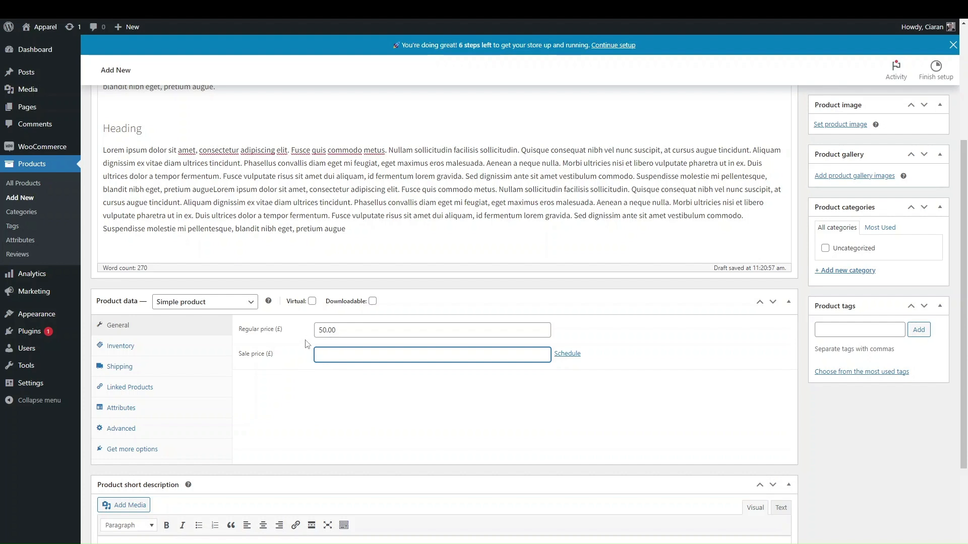
# In the Inventory settings, fill the SKU with GIF303-1-3, then clear it again
pyautogui.click(219, 346)
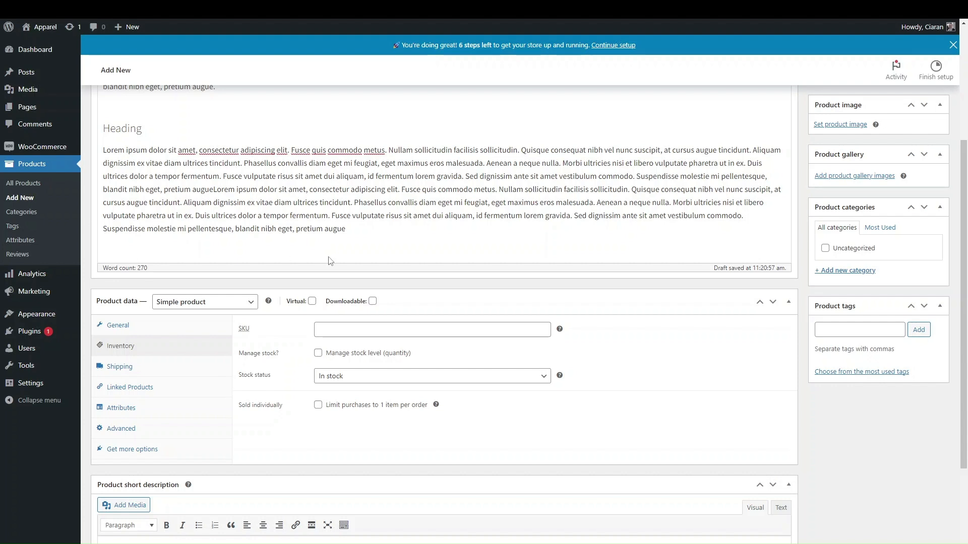
pyautogui.click(450, 323)
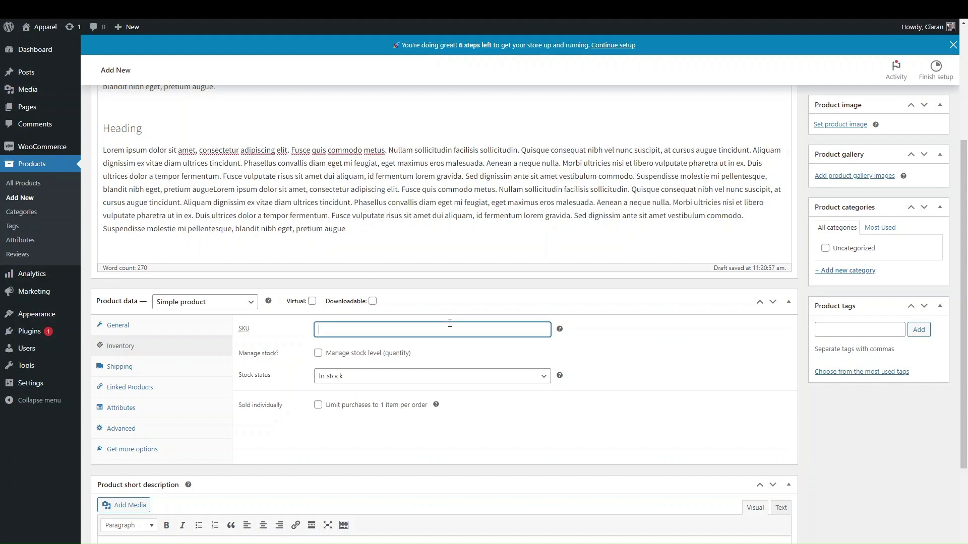
pyautogui.click(384, 373)
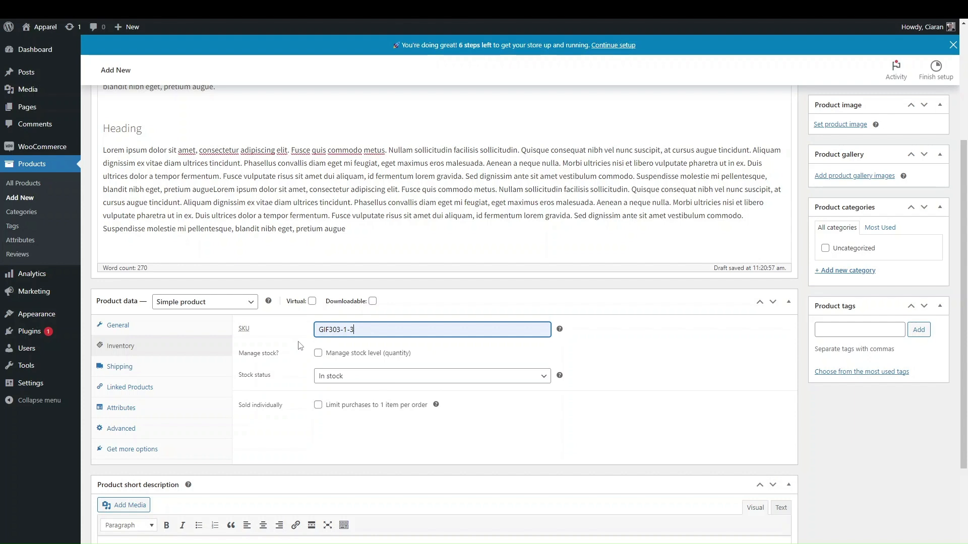
pyautogui.hotkey('ctrl', 'a')
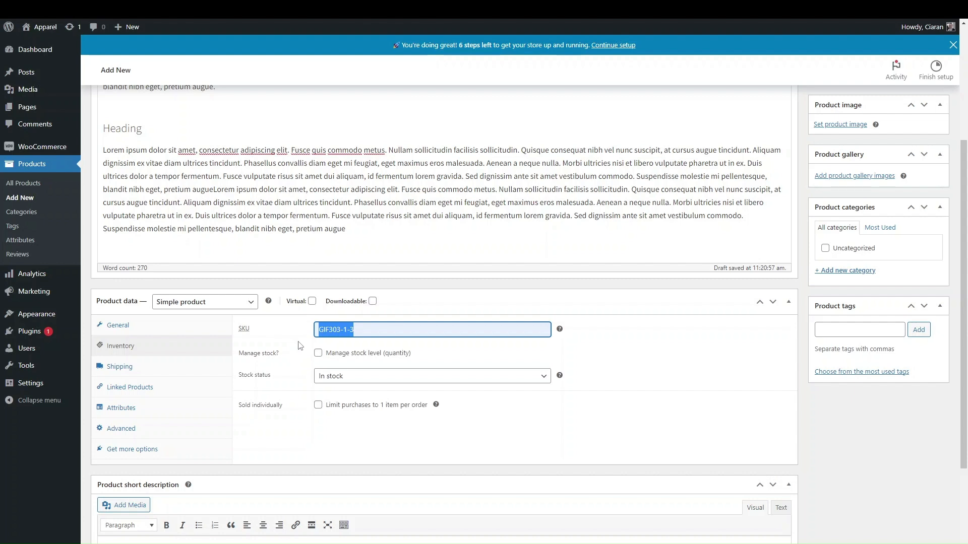
pyautogui.press('BackSpace')
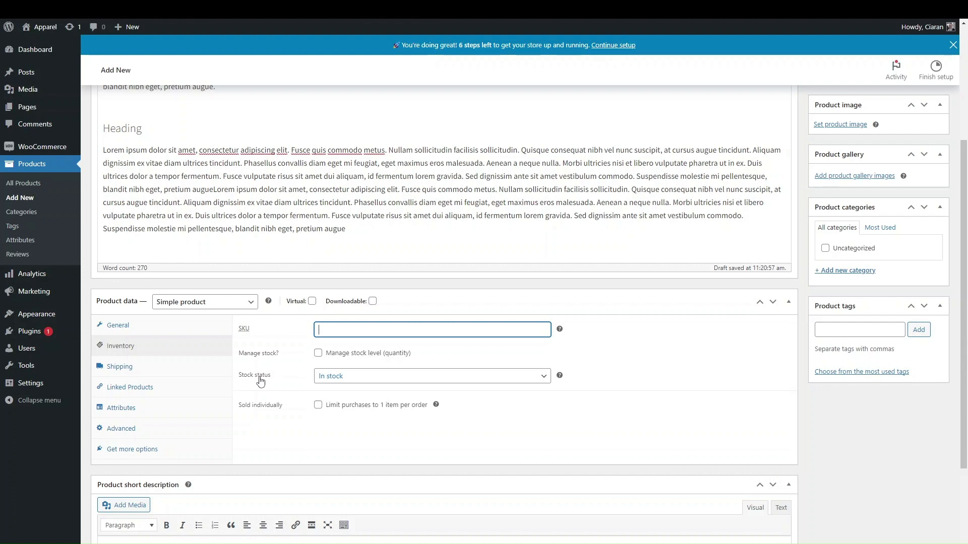
# Keep stock status In stock, turn on Manage stock with quantity 80, backorders not allowed
pyautogui.click(335, 382)
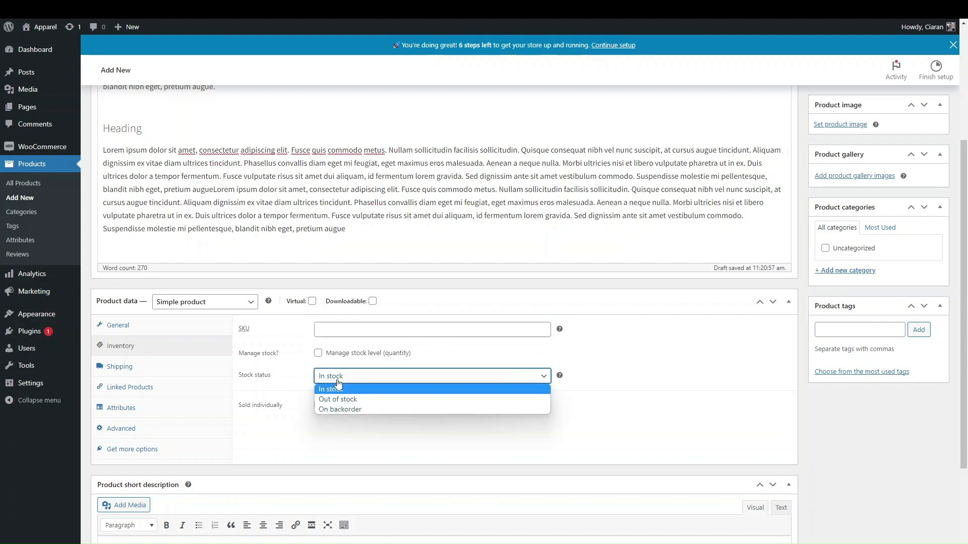
pyautogui.click(342, 442)
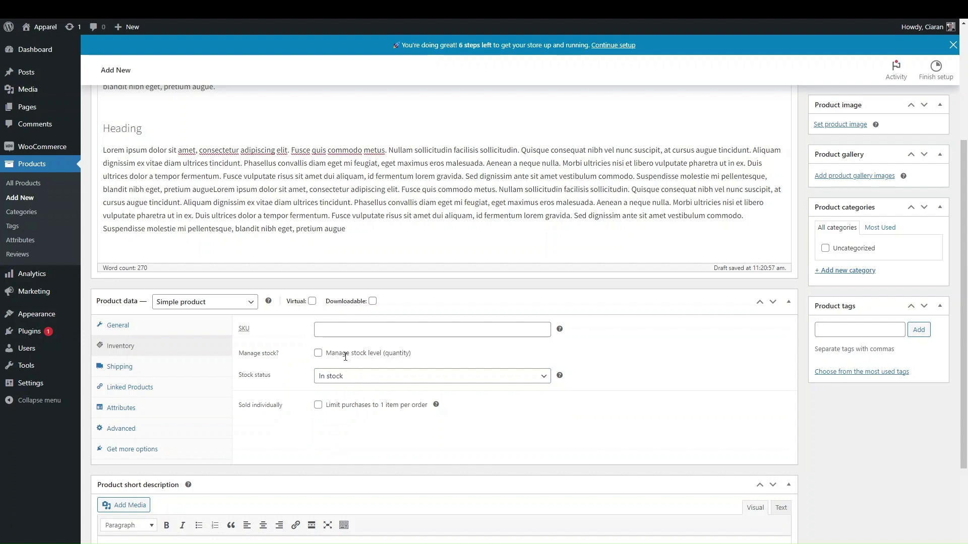
pyautogui.click(320, 354)
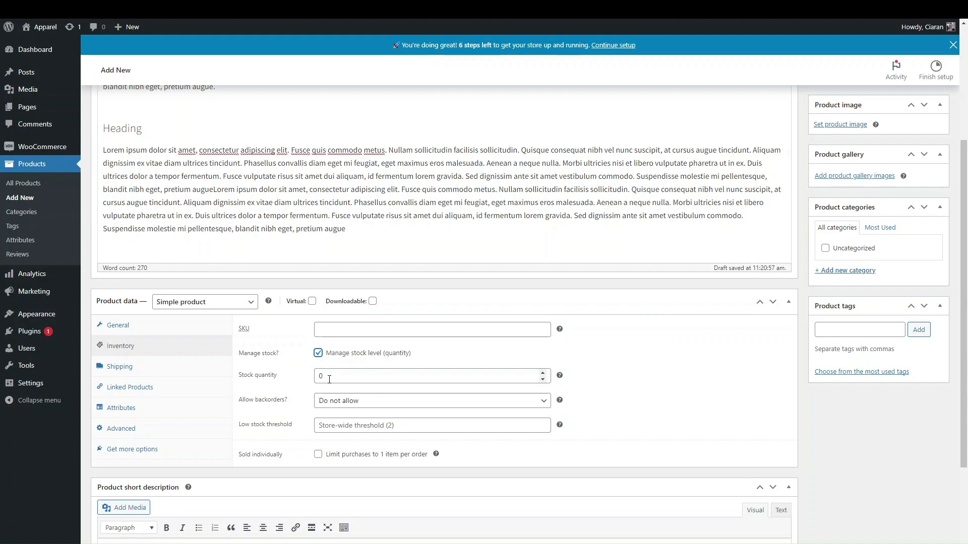
pyautogui.moveTo(329, 379); pyautogui.dragTo(302, 384)
pyautogui.write('80')
pyautogui.click(623, 383)
pyautogui.click(393, 402)
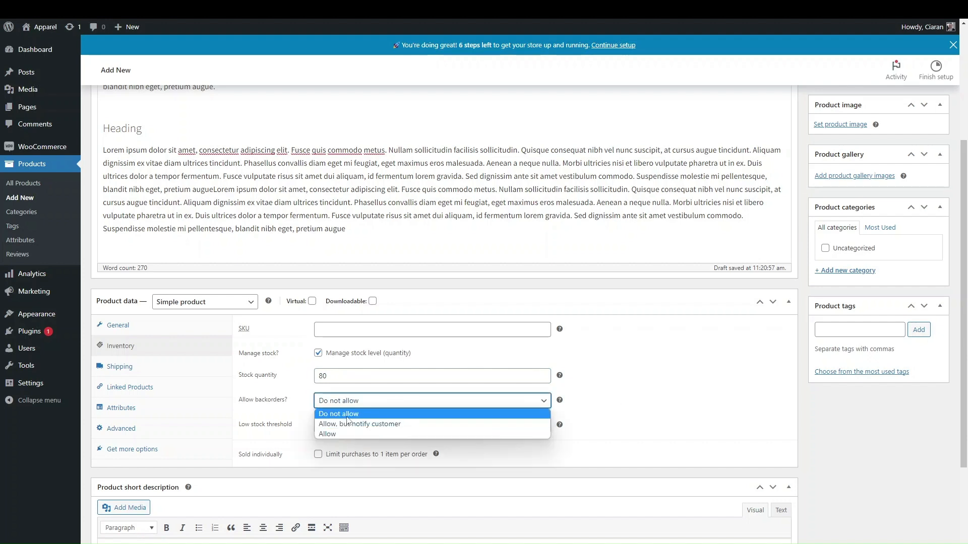
pyautogui.click(648, 406)
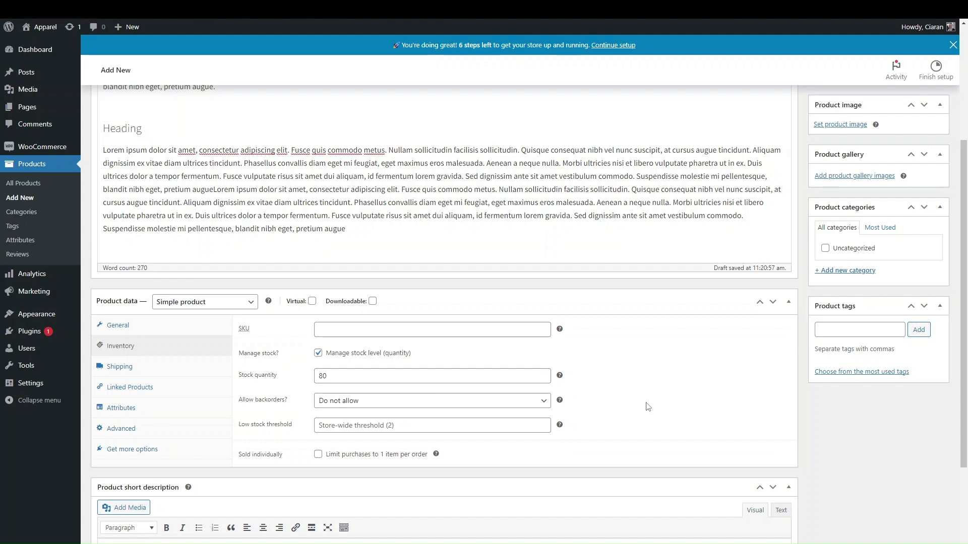
# Toggle stock management off and back on, checking the stock status options
pyautogui.scroll(4, 431, 320)
pyautogui.scroll(-5, 432, 321)
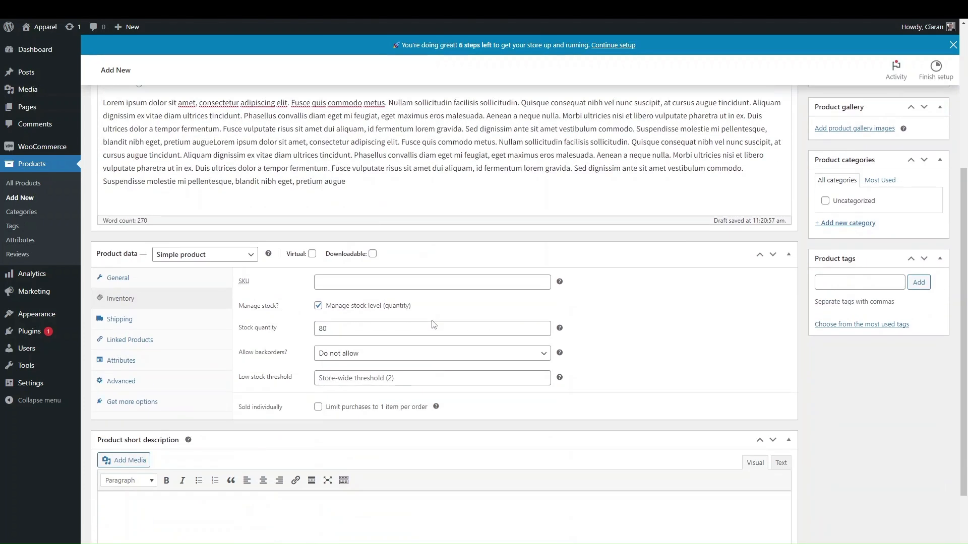
pyautogui.scroll(-3, 415, 426)
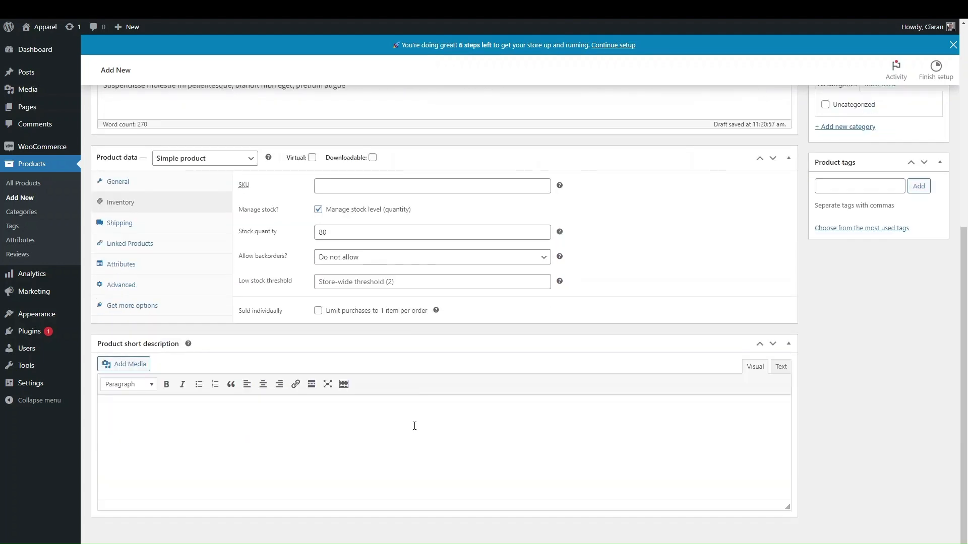
pyautogui.scroll(3, 415, 425)
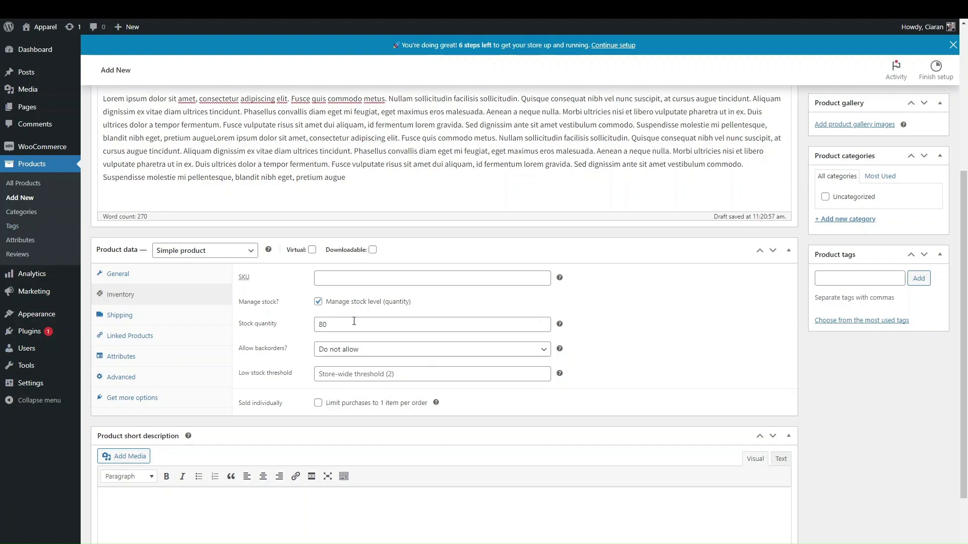
pyautogui.click(318, 301)
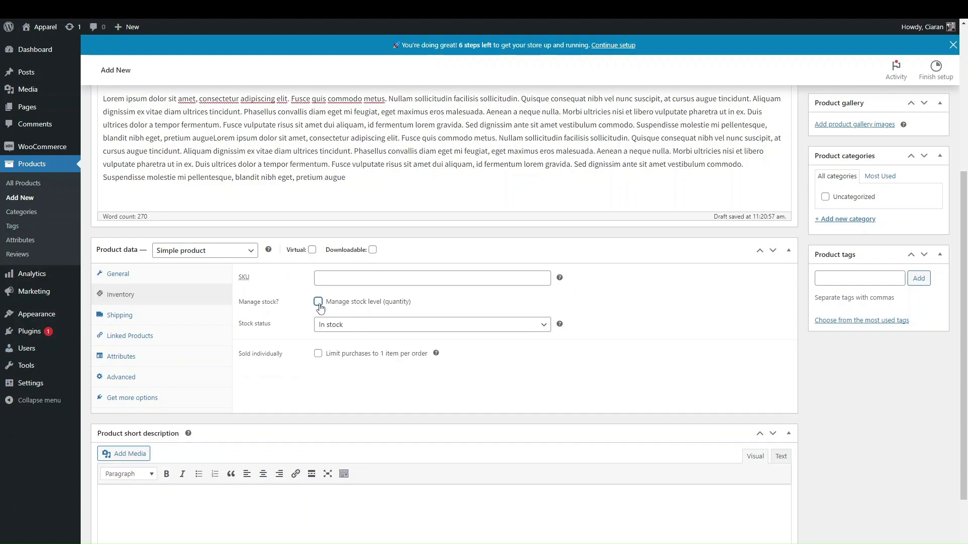
pyautogui.click(336, 325)
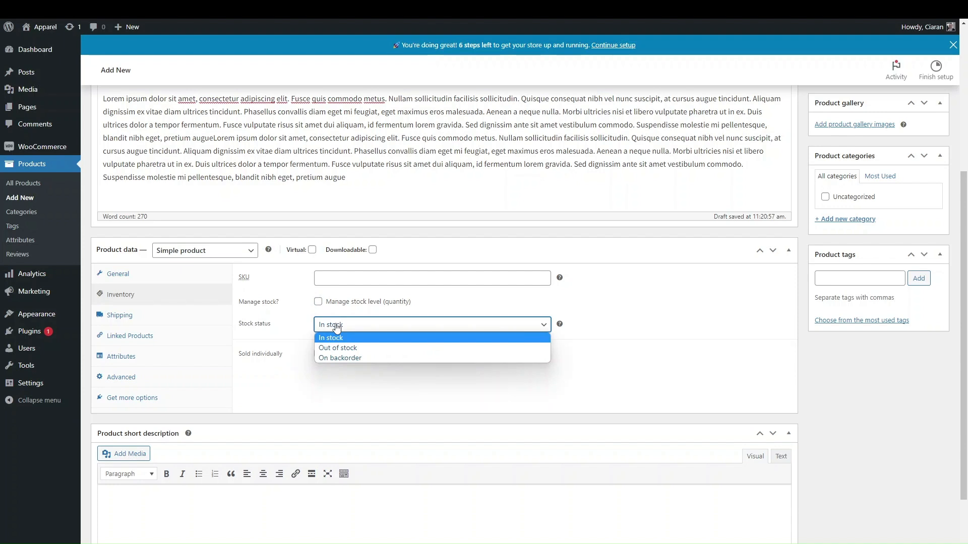
pyautogui.click(318, 301)
pyautogui.click(318, 302)
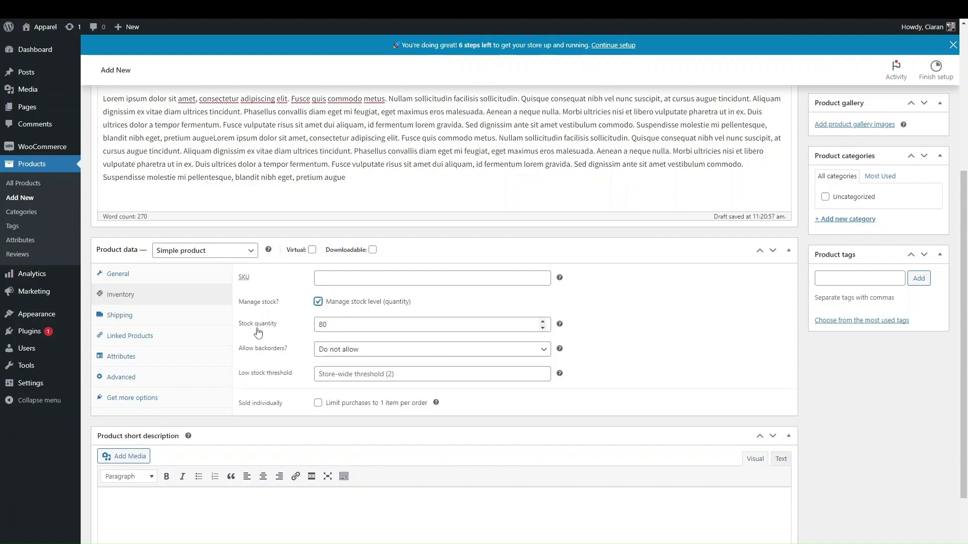
pyautogui.click(333, 327)
pyautogui.click(627, 332)
# Try the backorder options, settle on Do not allow, and toggle stock management off and on
pyautogui.click(331, 352)
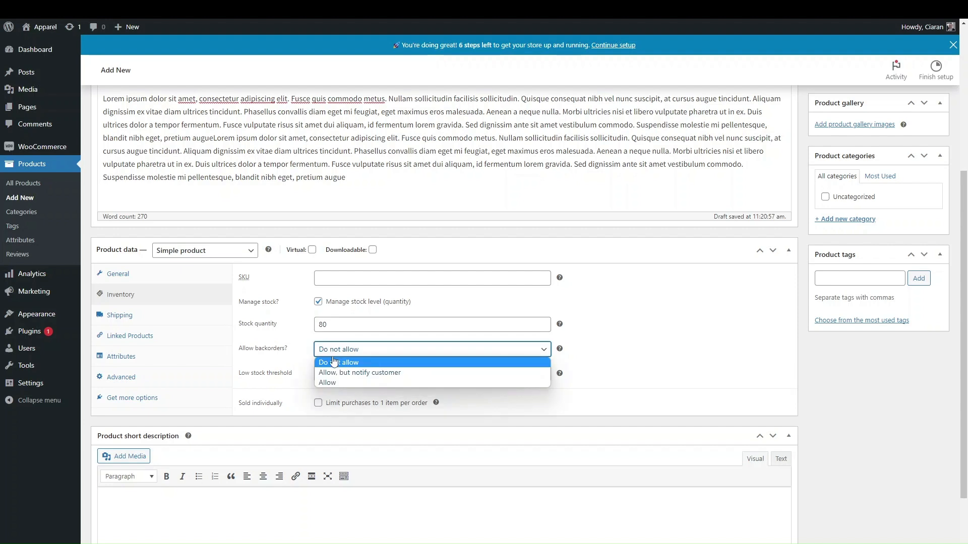
pyautogui.click(327, 383)
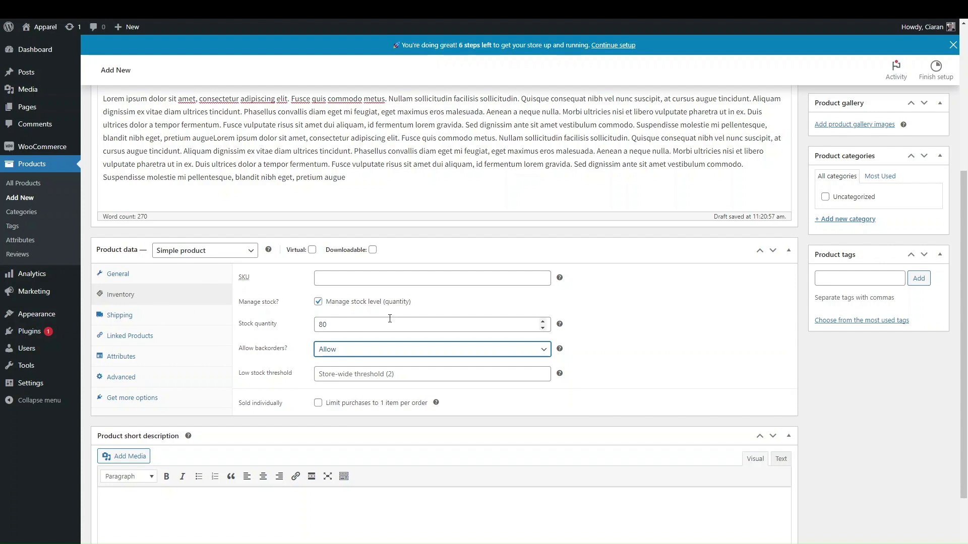
pyautogui.click(325, 352)
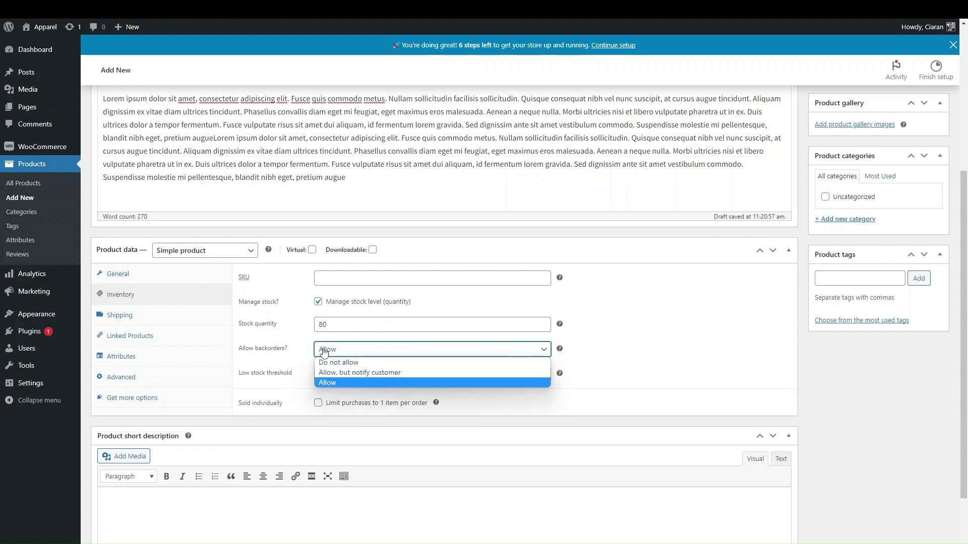
pyautogui.click(343, 374)
pyautogui.click(335, 347)
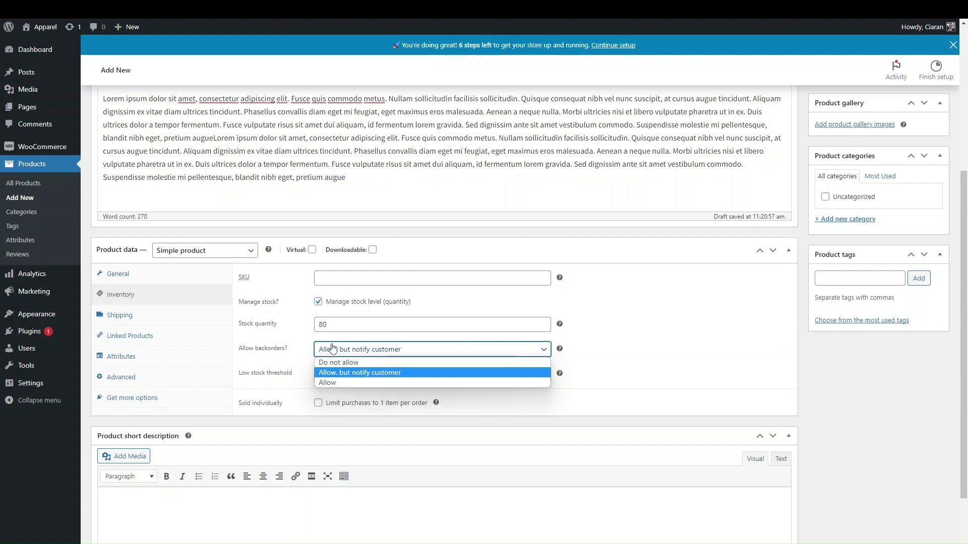
pyautogui.click(328, 363)
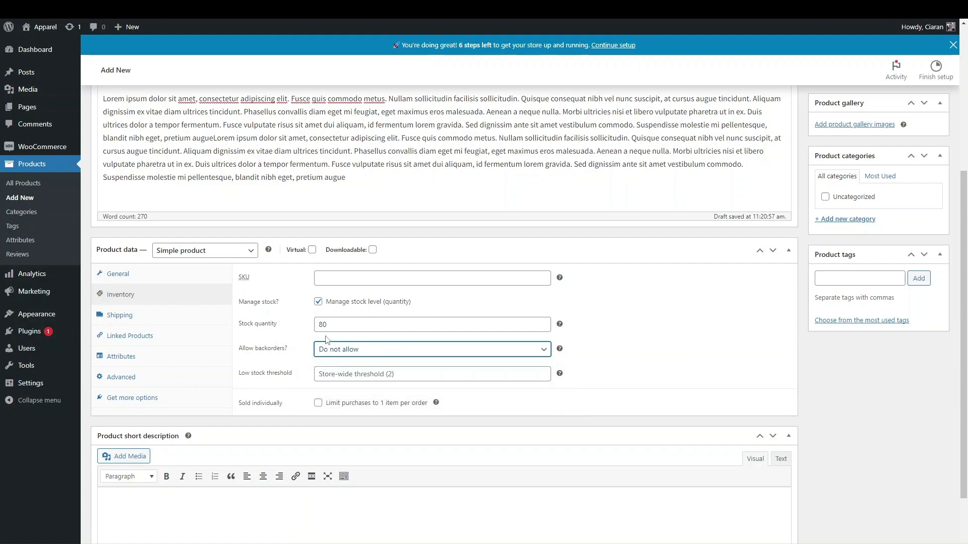
pyautogui.click(318, 302)
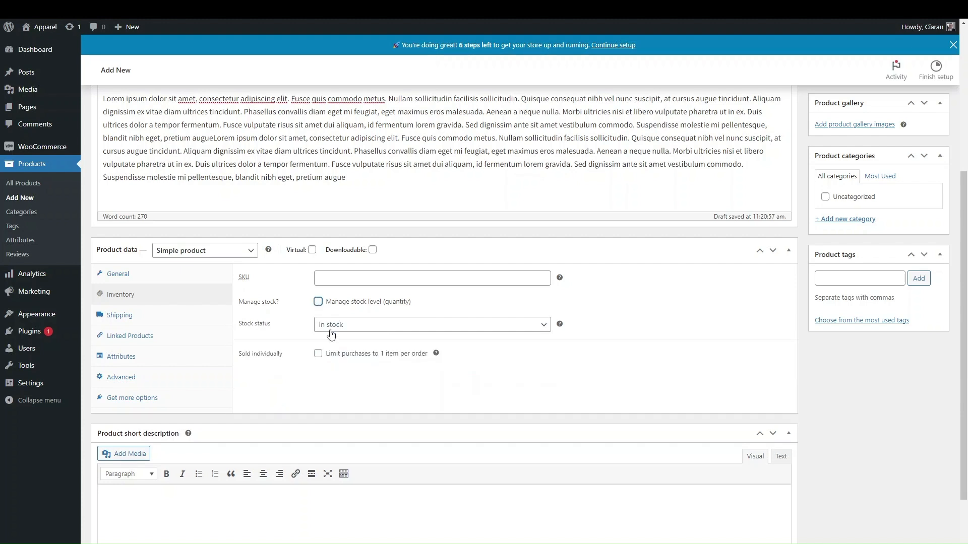
pyautogui.click(318, 301)
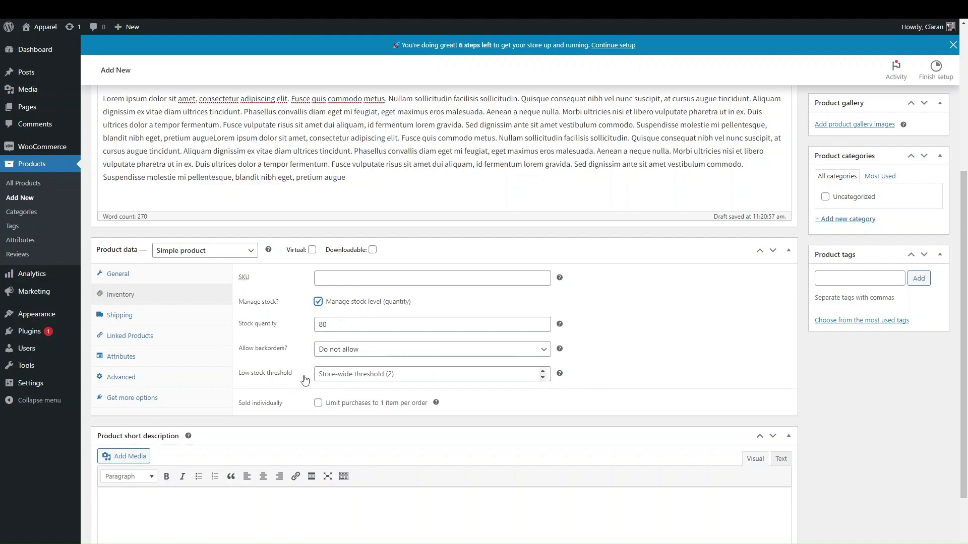
# Set the low stock threshold to 10
pyautogui.click(319, 369)
pyautogui.write('10')
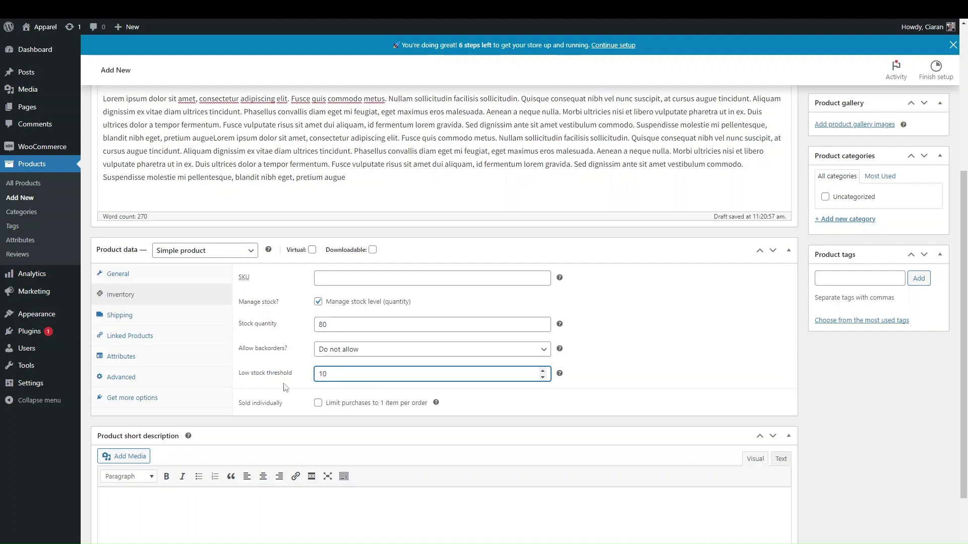
pyautogui.scroll(1, 277, 333)
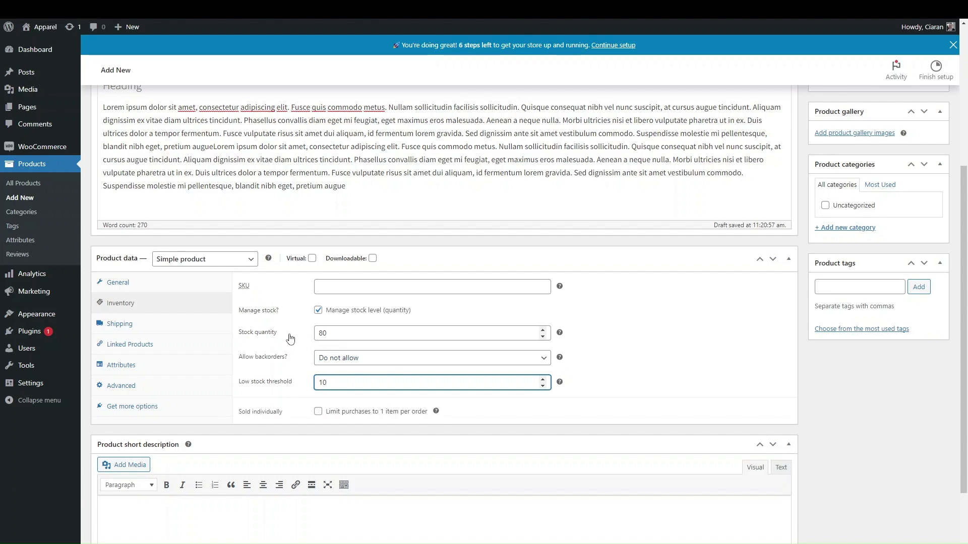
pyautogui.scroll(2, 293, 337)
pyautogui.scroll(2, 292, 337)
pyautogui.scroll(-5, 262, 332)
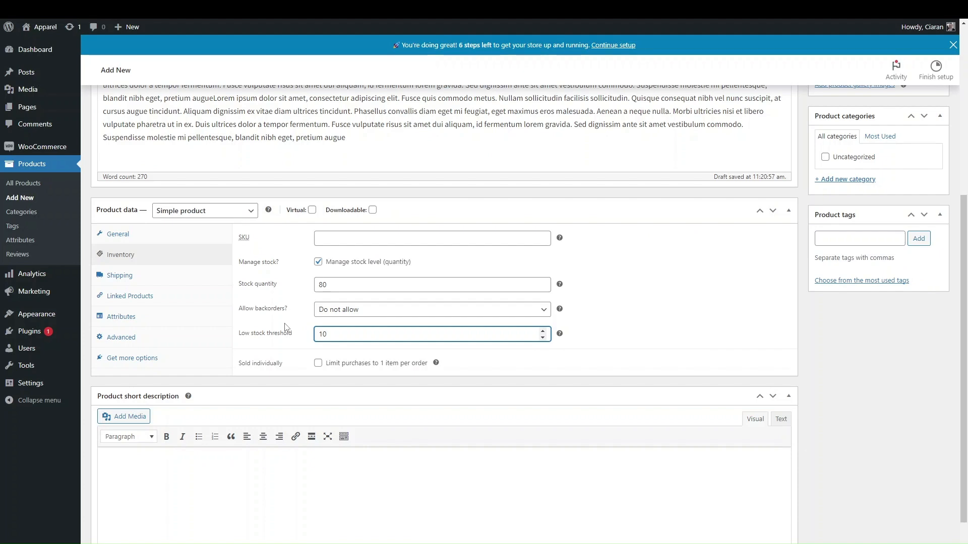
pyautogui.scroll(5, 284, 328)
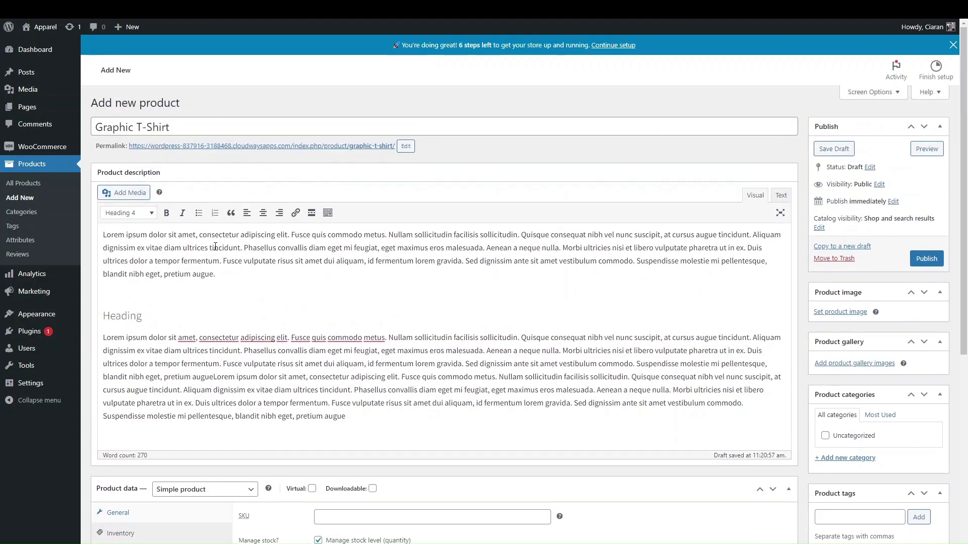
pyautogui.scroll(-4, 215, 349)
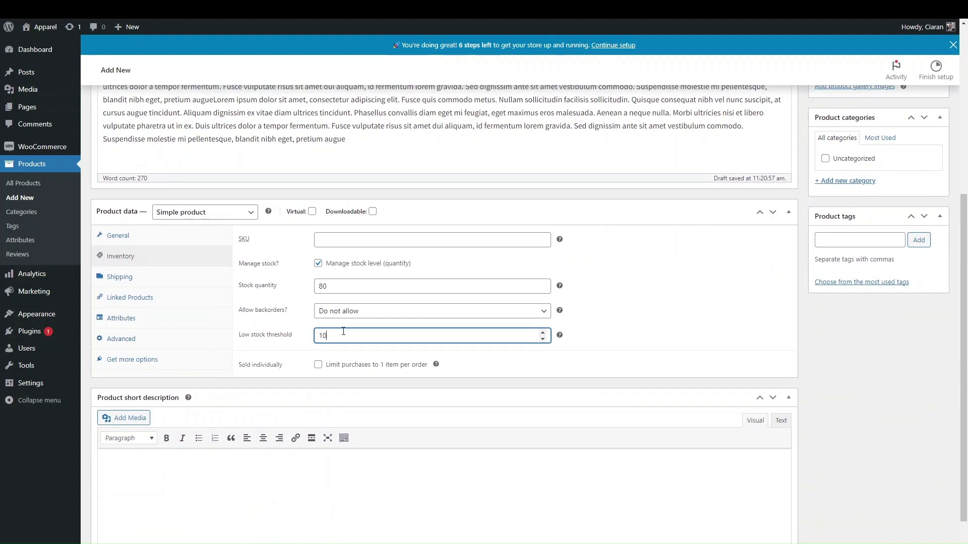
# Untick Manage stock, toggle Sold individually on and off, and show the Shipping settings
pyautogui.click(318, 264)
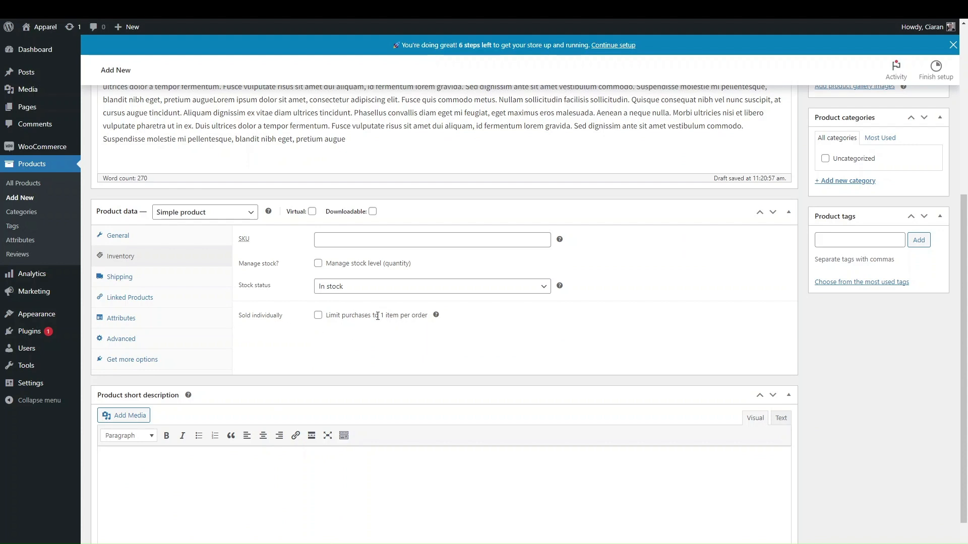
pyautogui.click(319, 316)
pyautogui.click(318, 316)
pyautogui.click(174, 279)
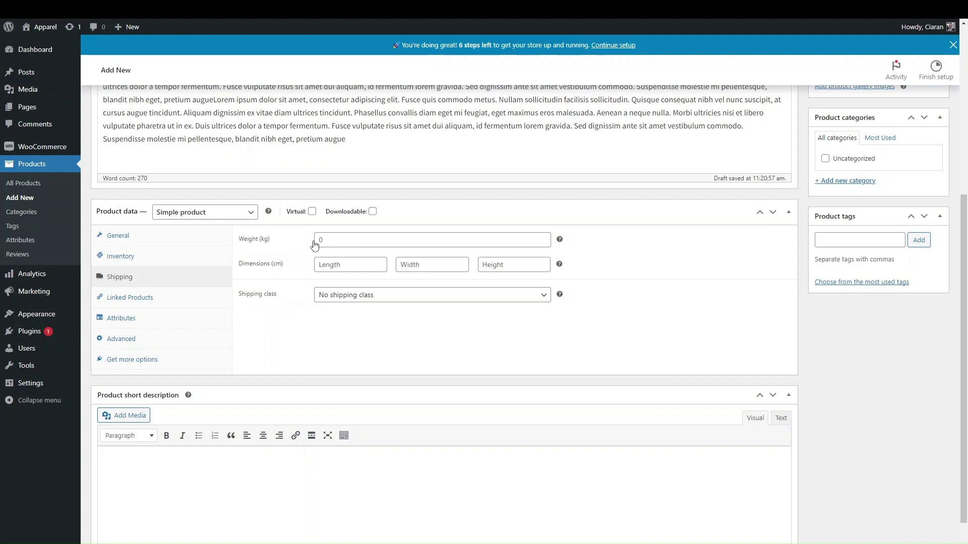
pyautogui.click(358, 298)
pyautogui.click(358, 300)
pyautogui.scroll(1, 361, 303)
pyautogui.scroll(1, 361, 302)
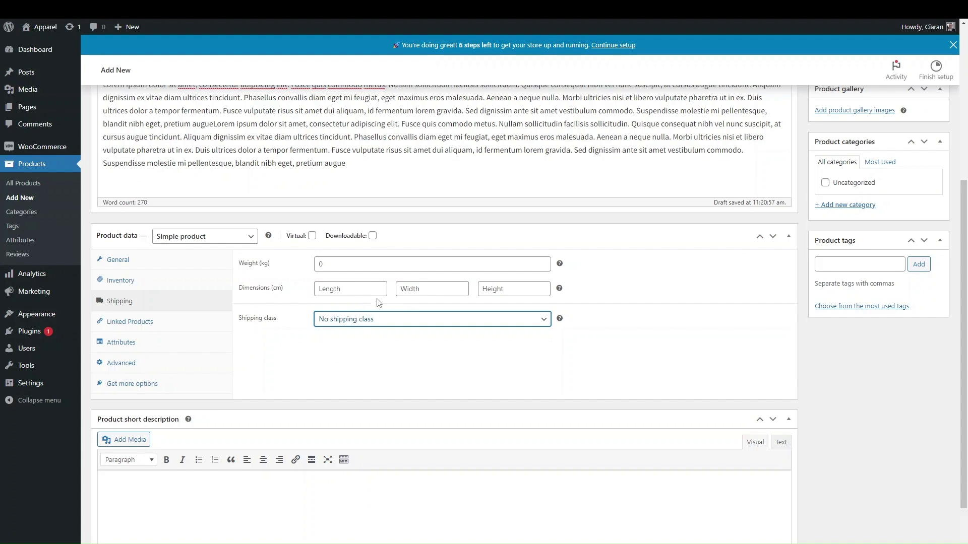
pyautogui.scroll(2, 361, 302)
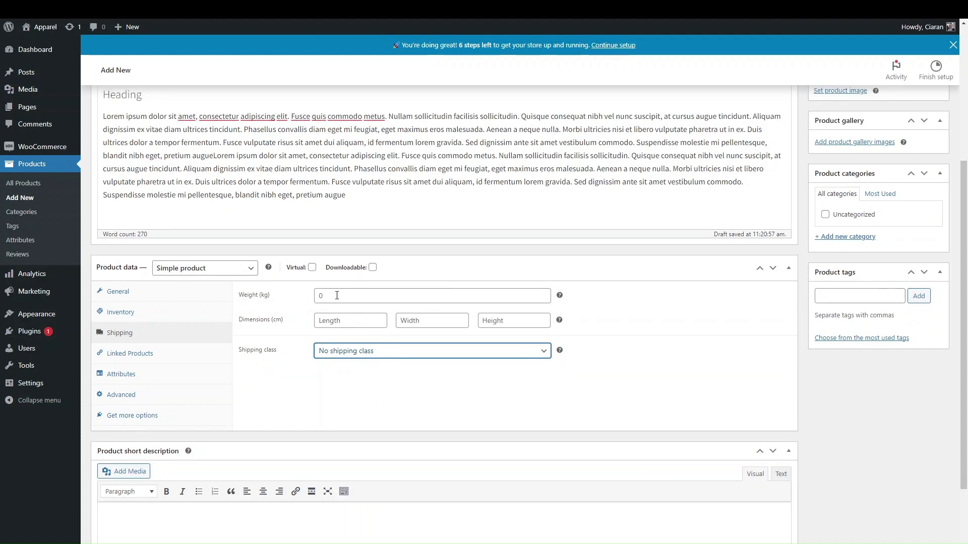
pyautogui.moveTo(279, 297); pyautogui.dragTo(452, 312)
pyautogui.click(695, 318)
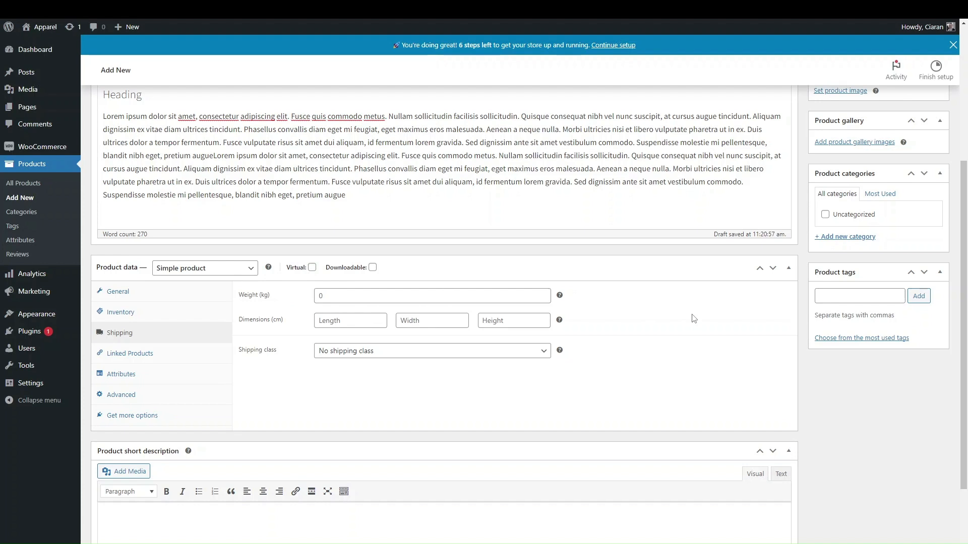
pyautogui.scroll(1, 694, 319)
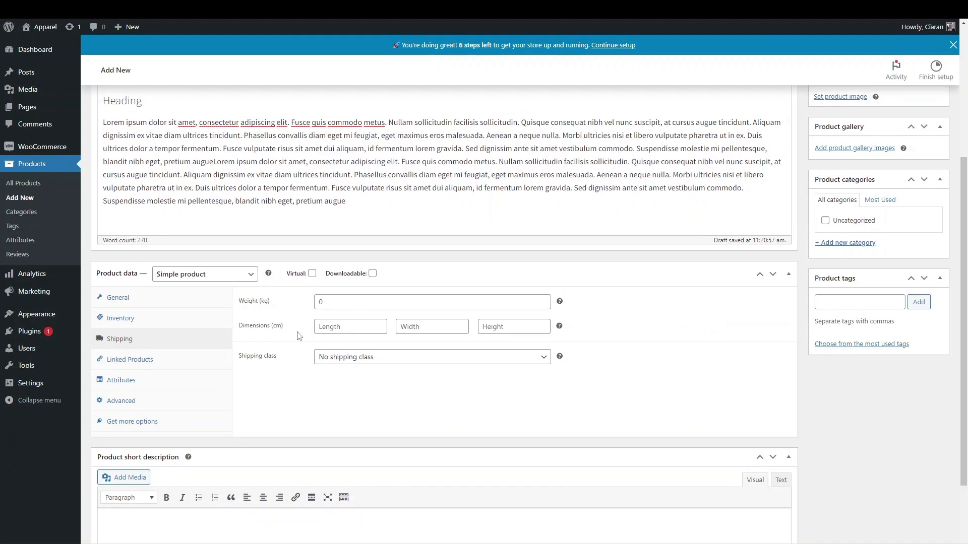
# Show the Graphic T-Shirt's Linked Products settings and check that Upsells and Cross-sells are empty
pyautogui.click(178, 367)
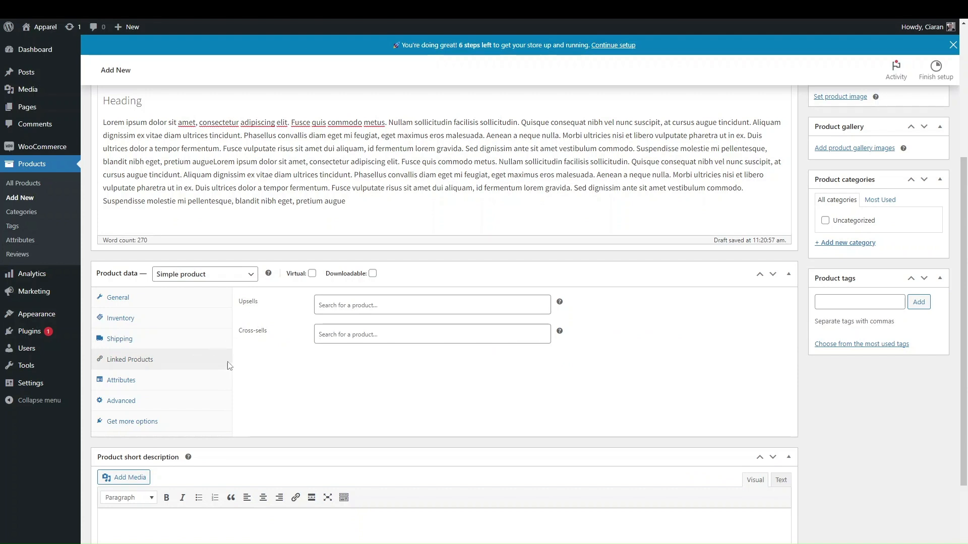
pyautogui.scroll(1, 270, 371)
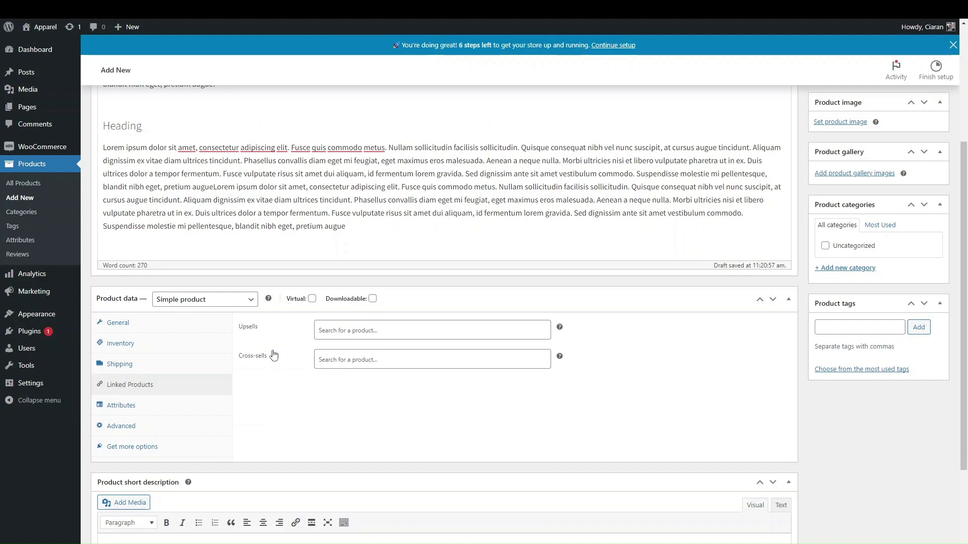
pyautogui.scroll(1, 277, 371)
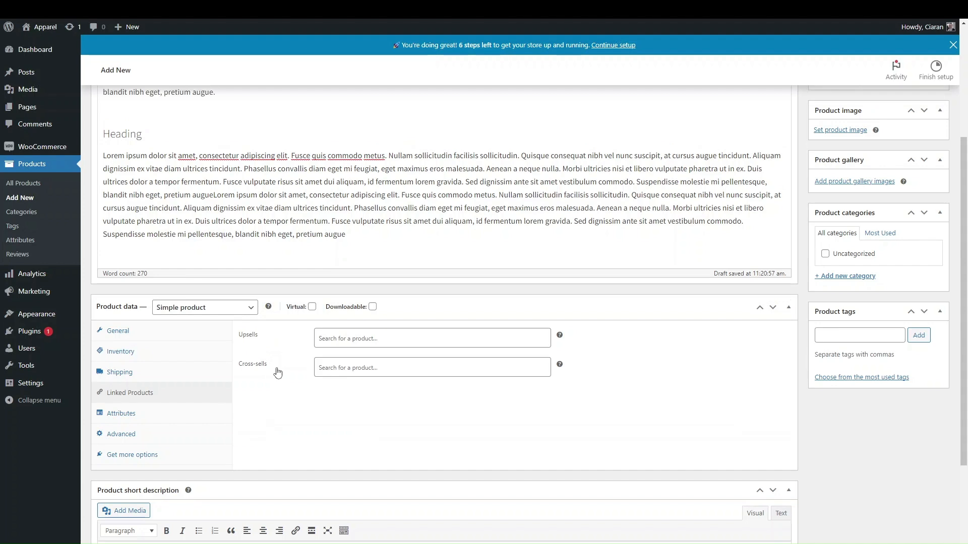
pyautogui.scroll(1, 277, 371)
pyautogui.scroll(1, 271, 356)
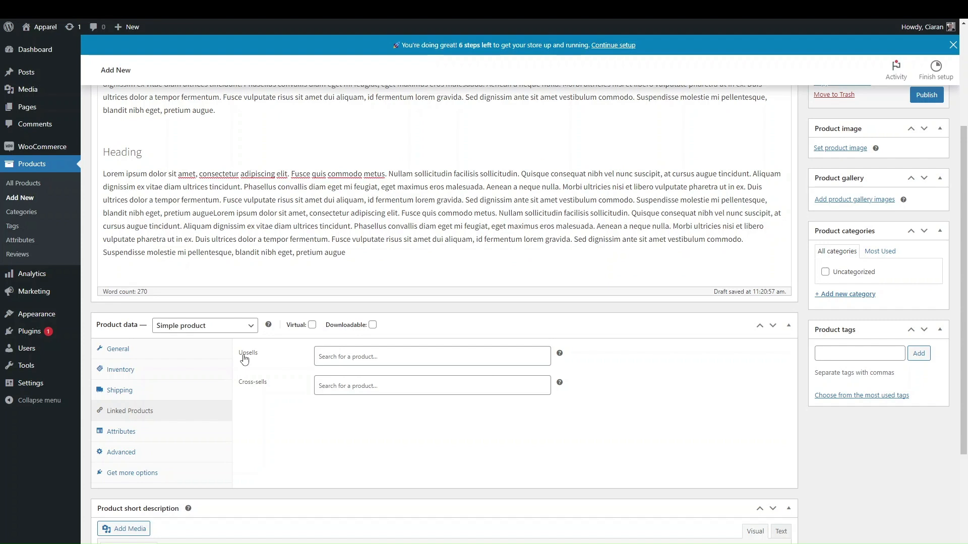
pyautogui.click(357, 359)
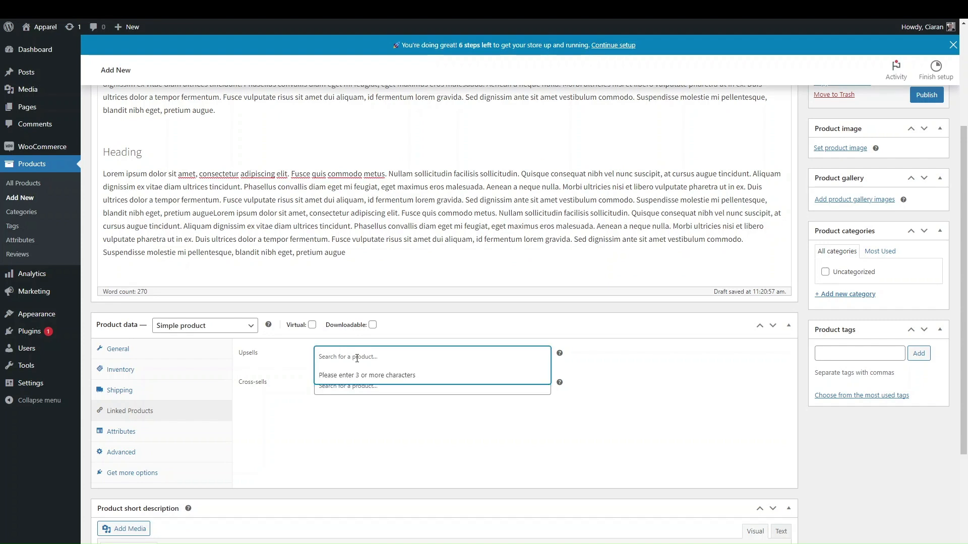
pyautogui.click(282, 367)
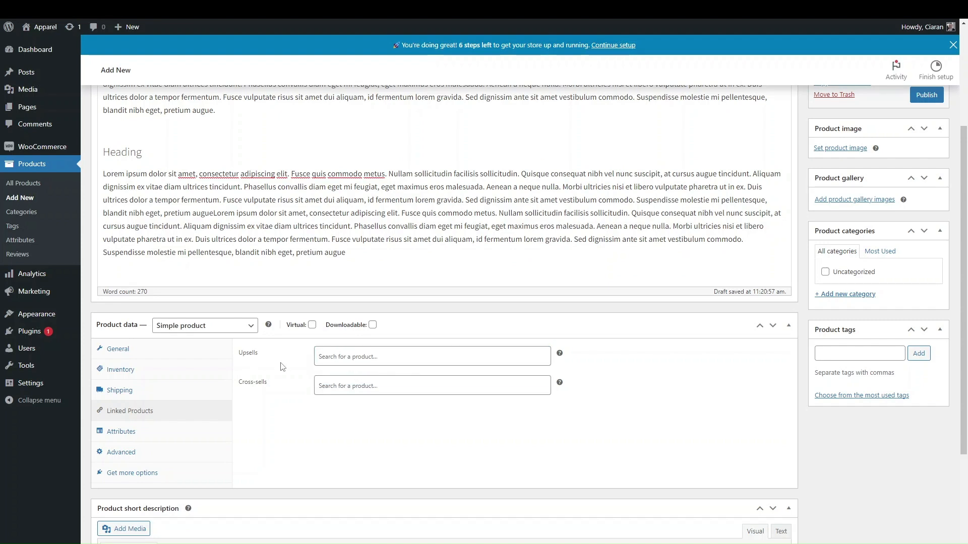
pyautogui.scroll(2, 283, 366)
pyautogui.scroll(-1, 280, 346)
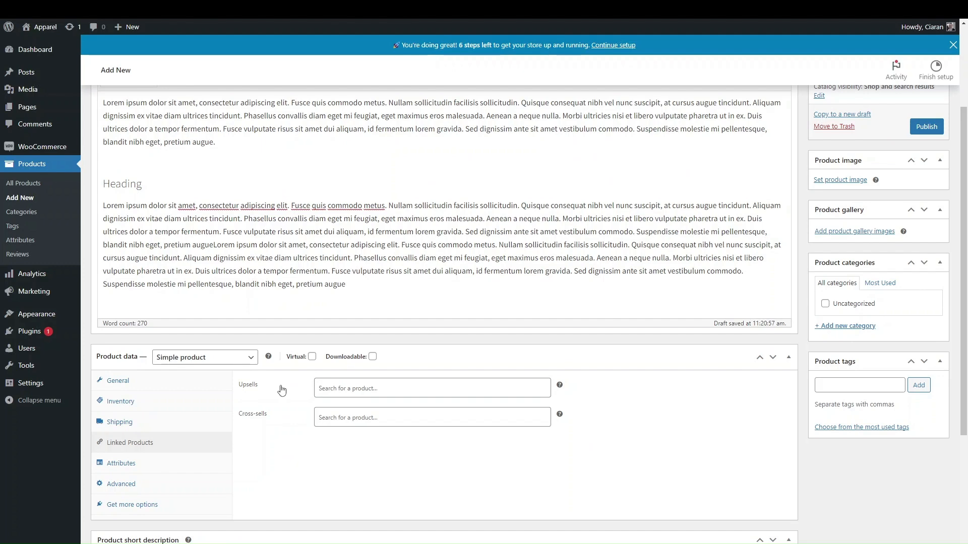
pyautogui.scroll(3, 281, 391)
pyautogui.scroll(-3, 290, 373)
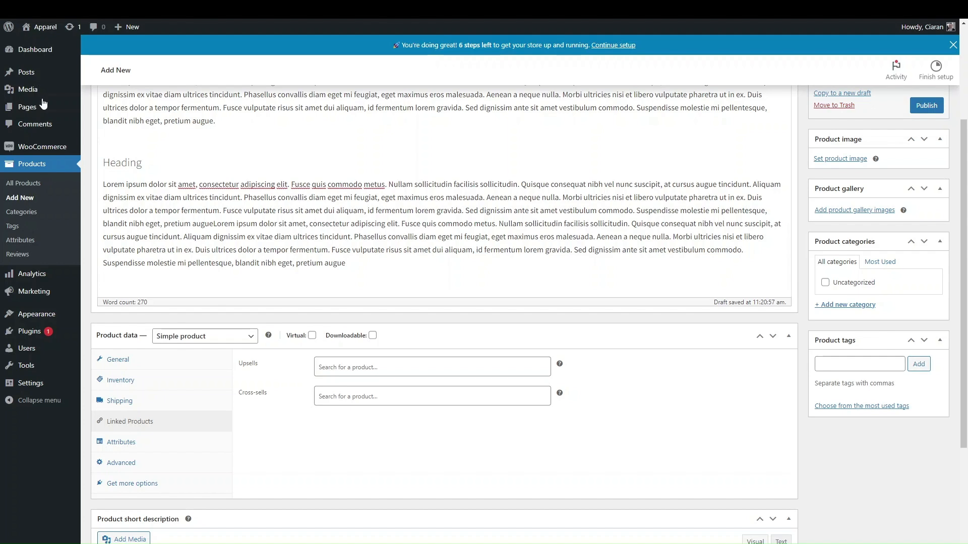
pyautogui.scroll(3, 436, 255)
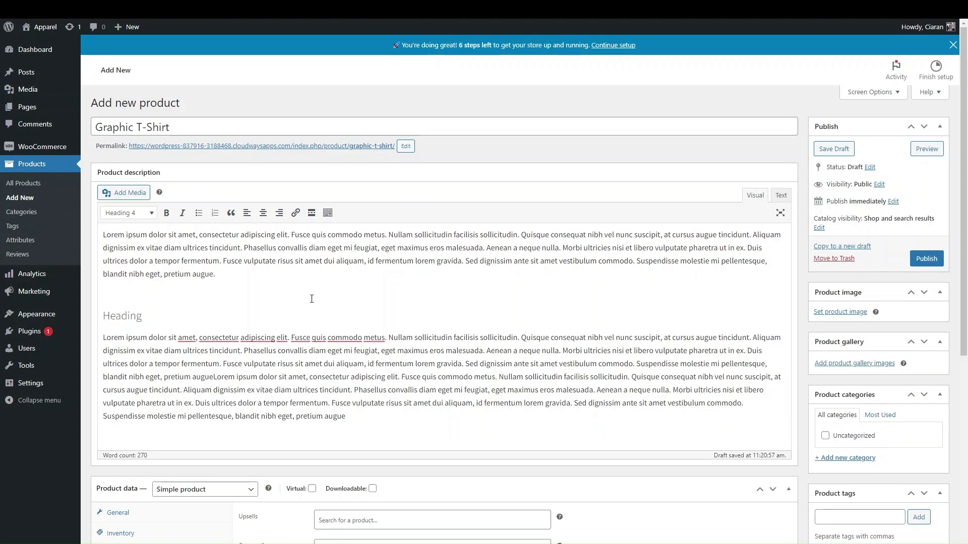
pyautogui.scroll(-4, 304, 353)
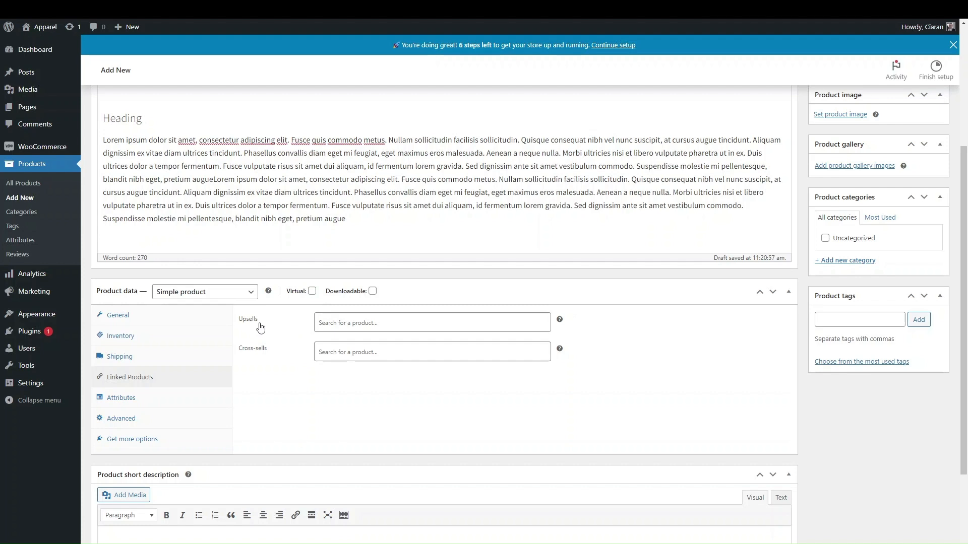
pyautogui.click(359, 327)
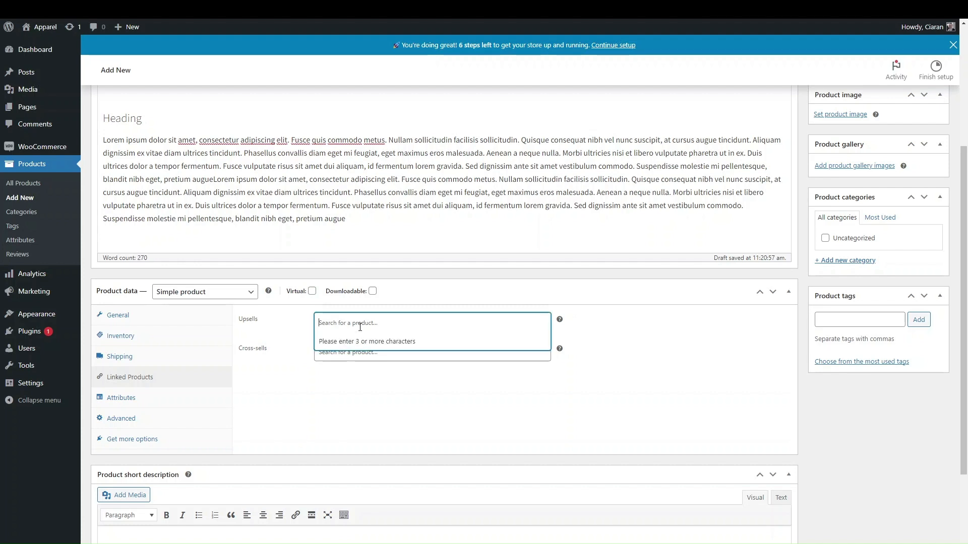
pyautogui.click(292, 328)
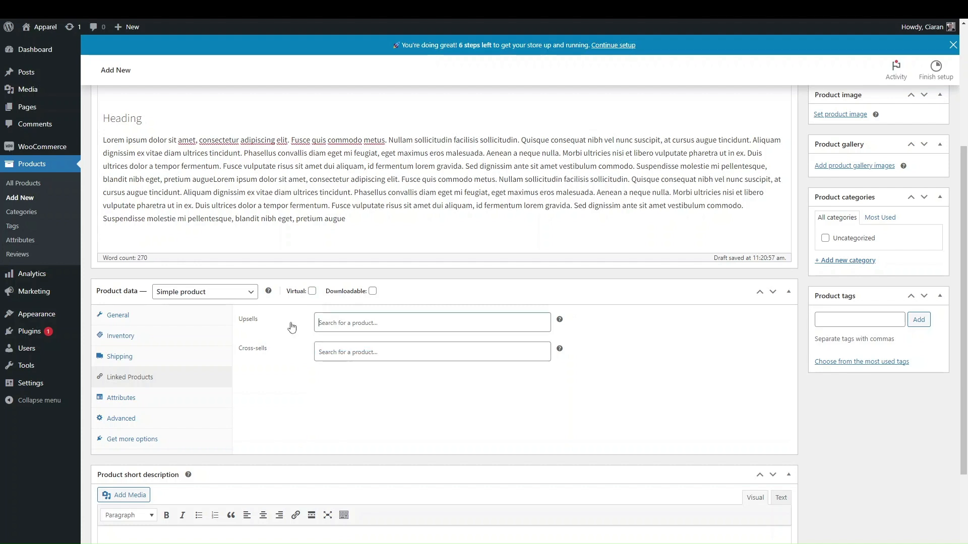
pyautogui.click(349, 321)
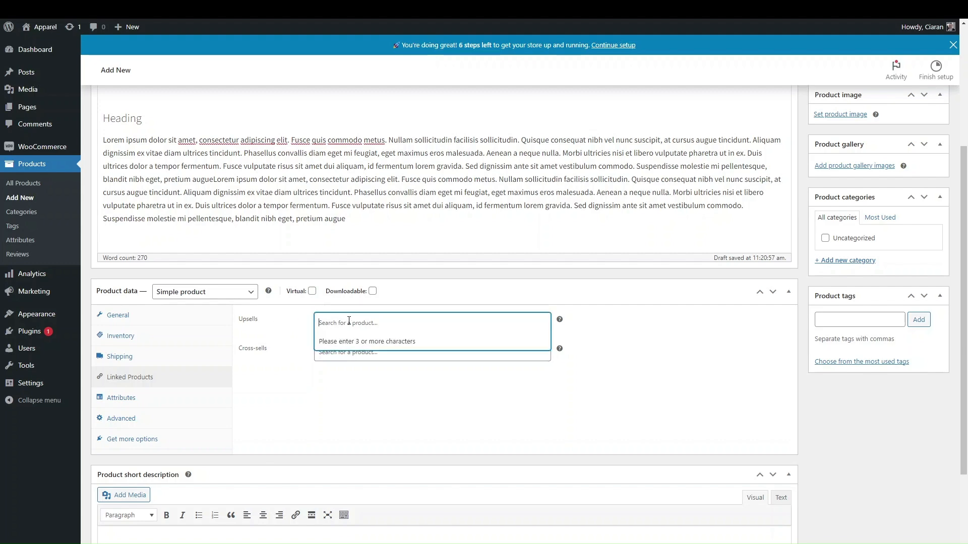
pyautogui.click(304, 334)
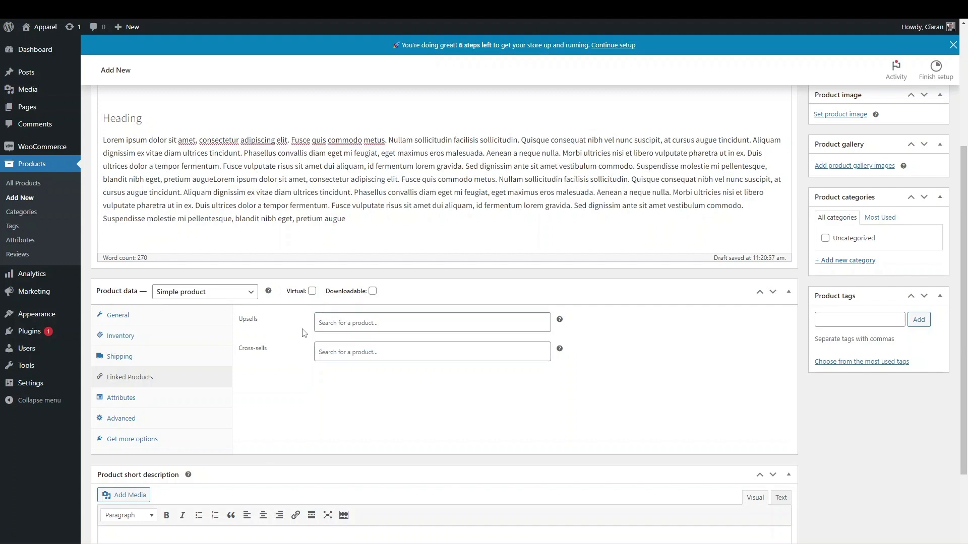
pyautogui.scroll(4, 303, 331)
pyautogui.scroll(-3, 238, 419)
pyautogui.scroll(-1, 238, 418)
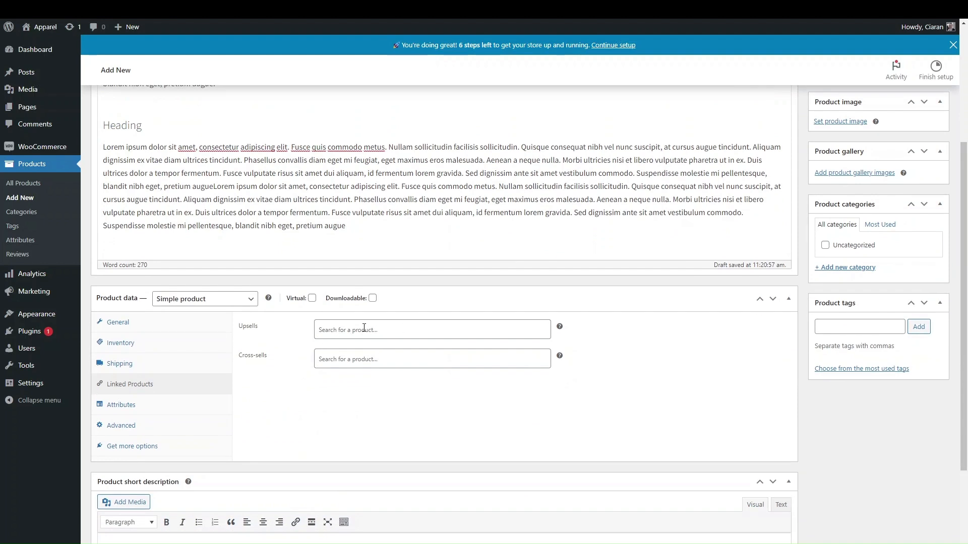
pyautogui.scroll(1, 364, 329)
pyautogui.click(335, 339)
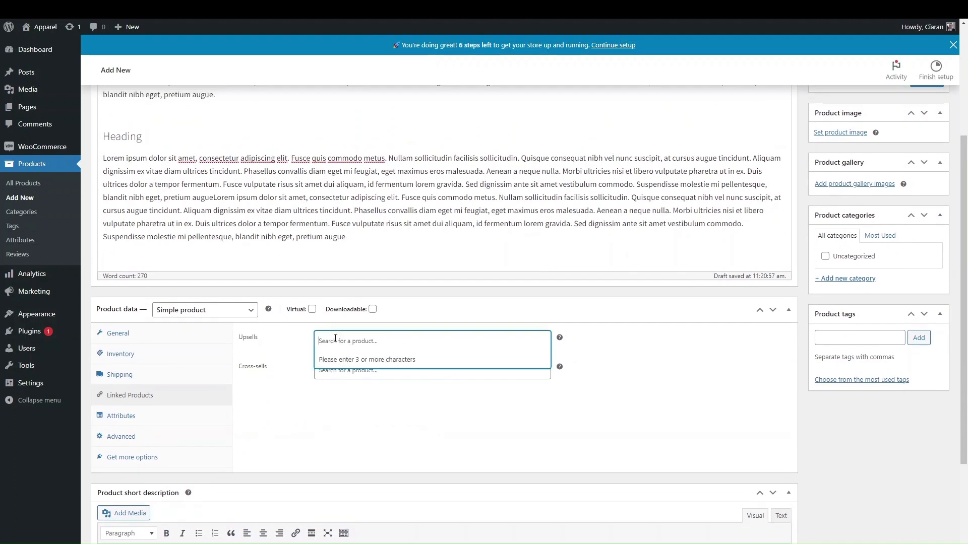
pyautogui.click(281, 342)
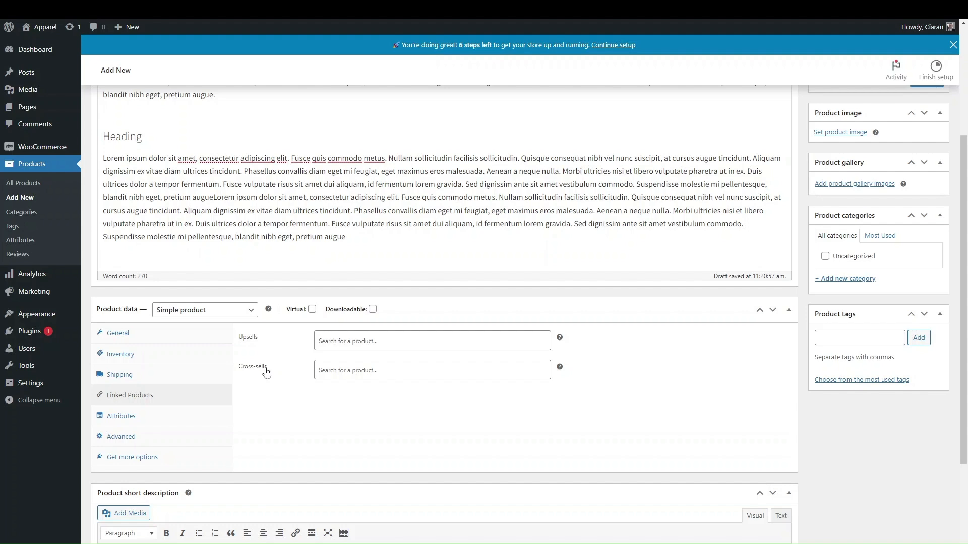
pyautogui.scroll(4, 266, 372)
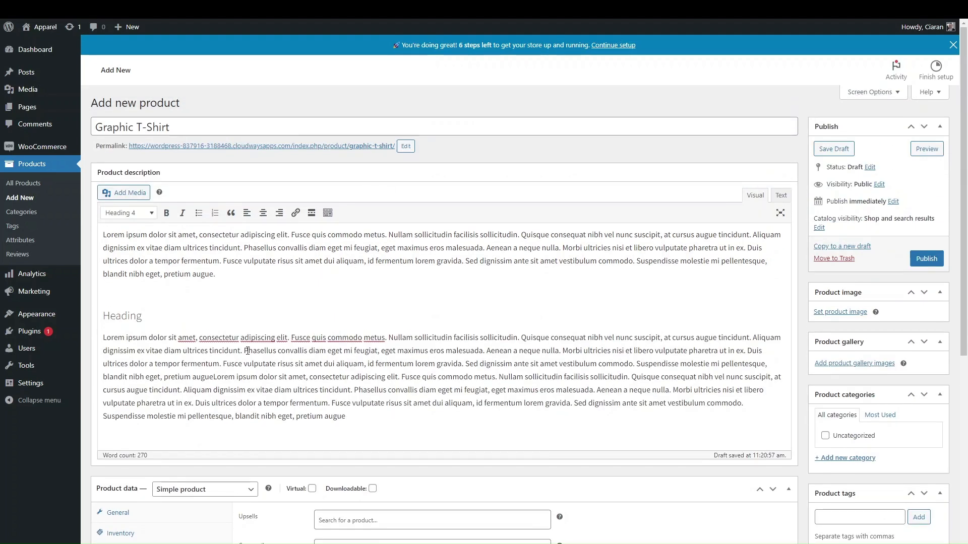
pyautogui.scroll(-3, 367, 309)
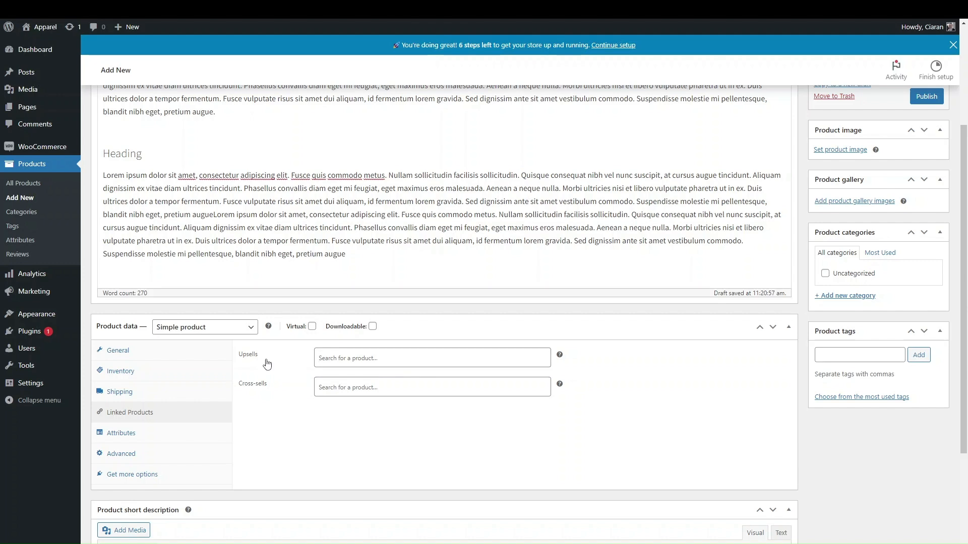
pyautogui.scroll(3, 267, 364)
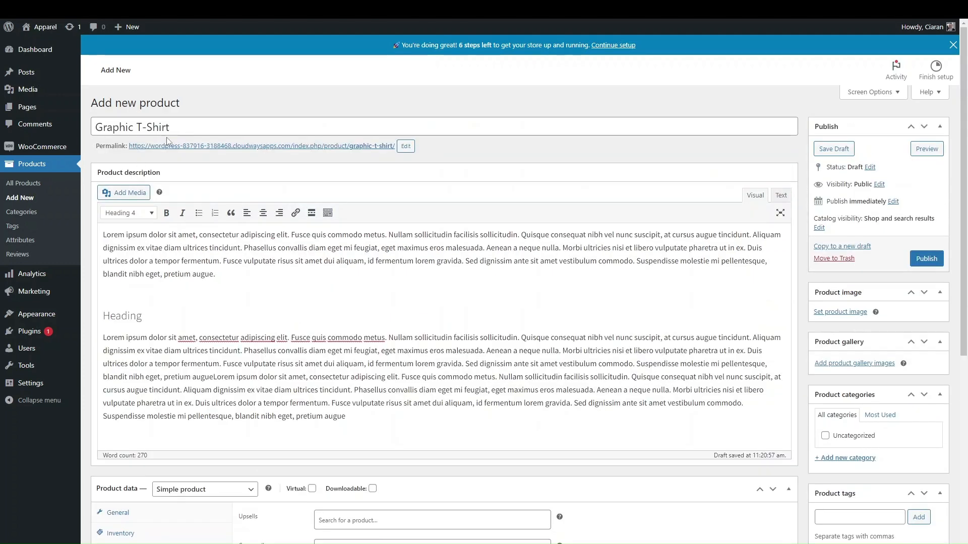
pyautogui.scroll(-3, 237, 320)
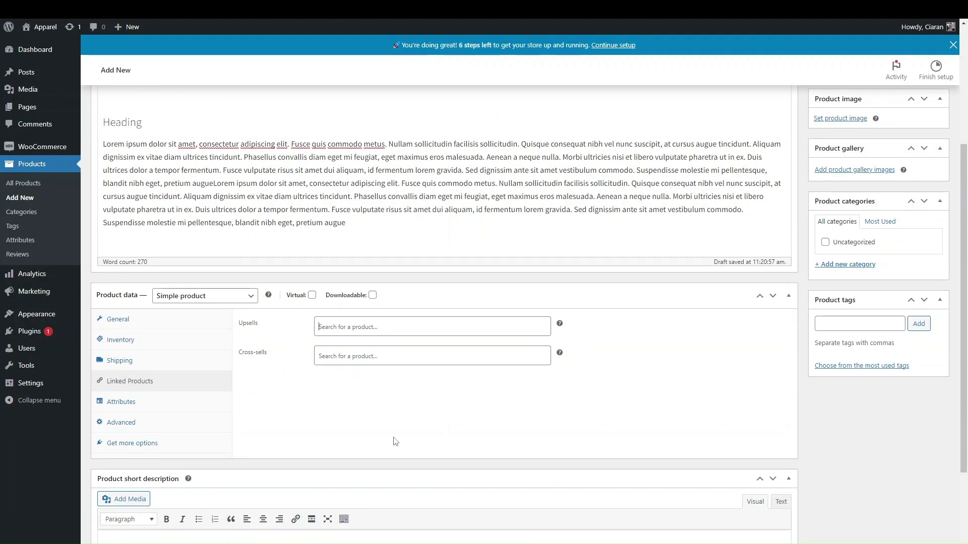
pyautogui.scroll(1, 385, 430)
pyautogui.click(348, 392)
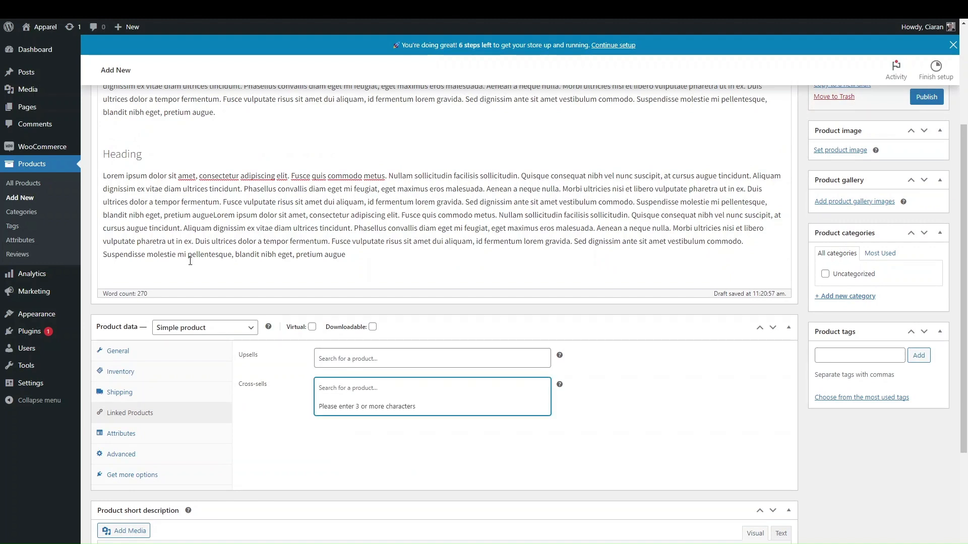
pyautogui.click(476, 462)
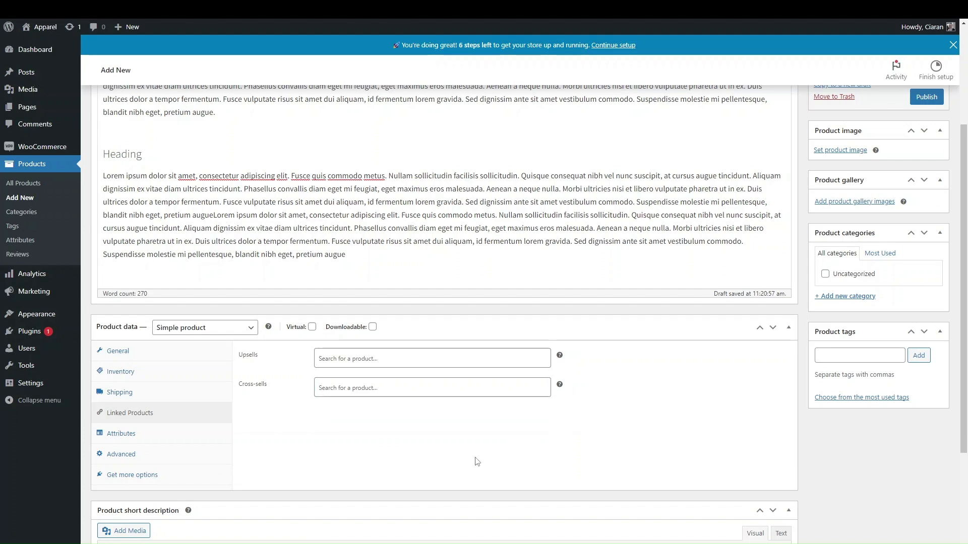
pyautogui.scroll(2, 476, 461)
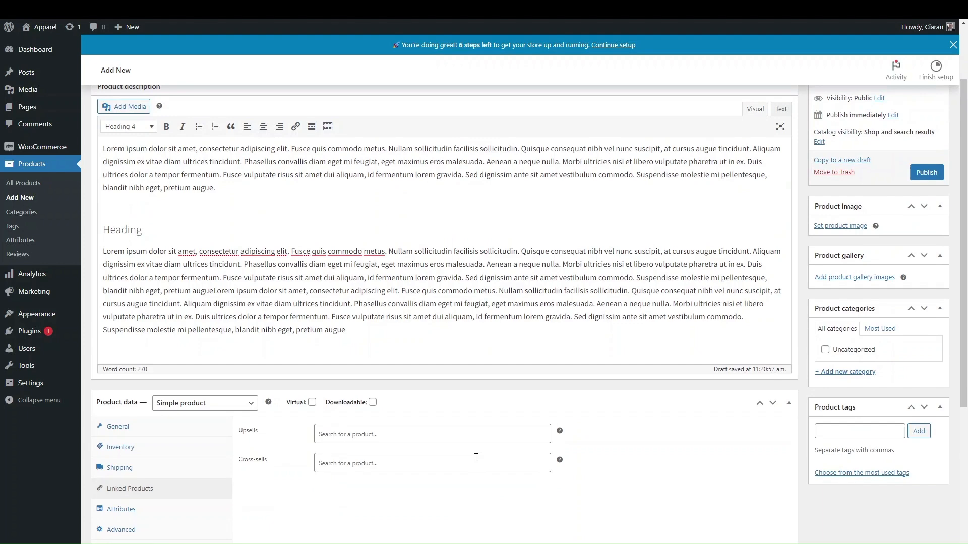
pyautogui.scroll(-2, 476, 457)
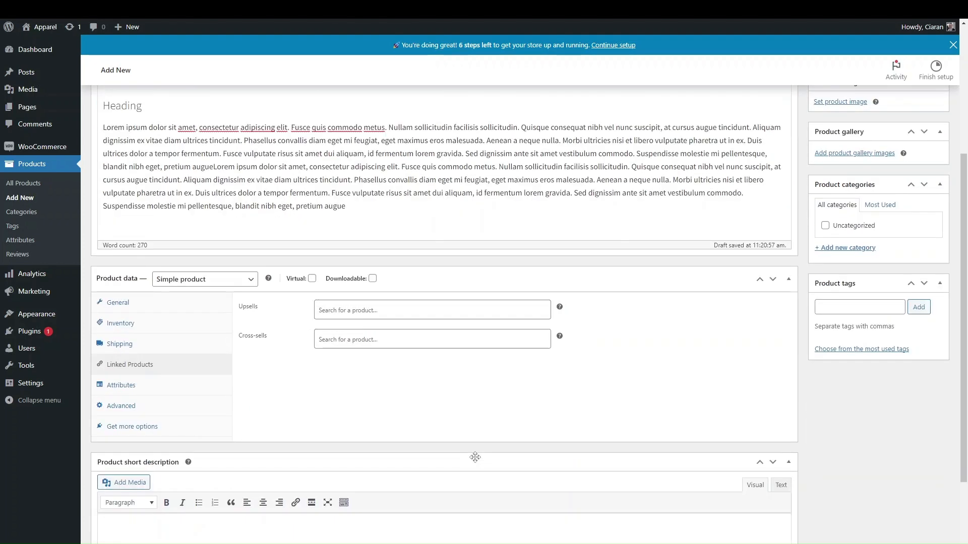
# Open the Attributes tab and review the product type list, leaving it as Simple product
pyautogui.click(157, 389)
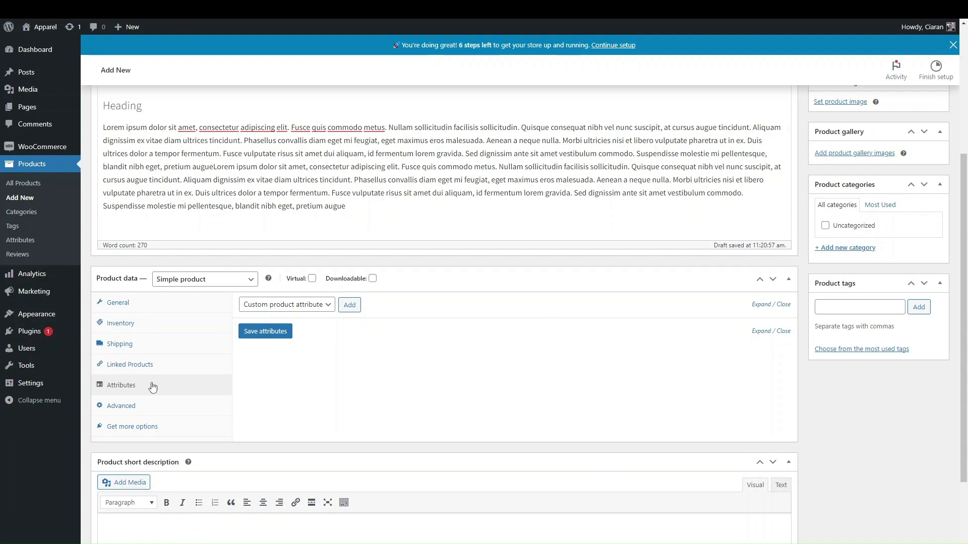
pyautogui.click(219, 285)
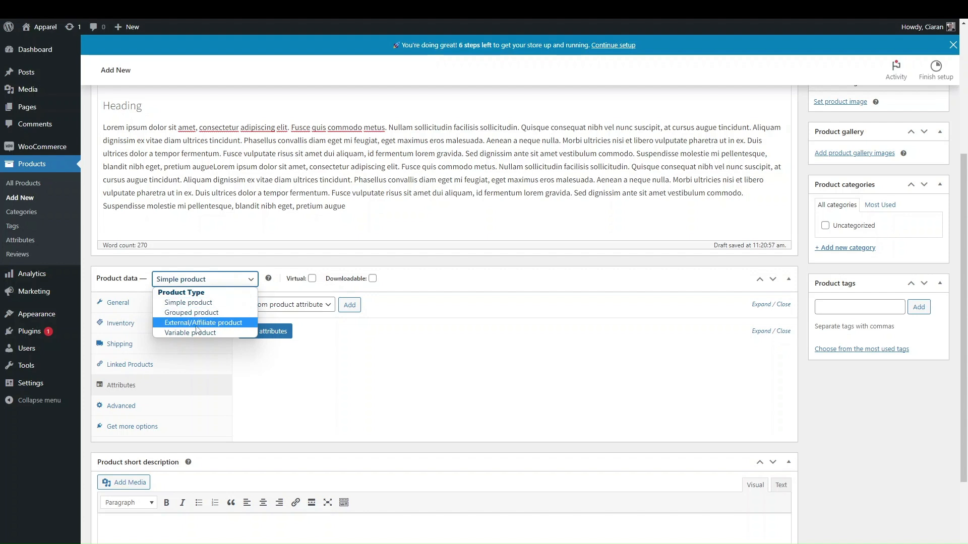
pyautogui.click(332, 369)
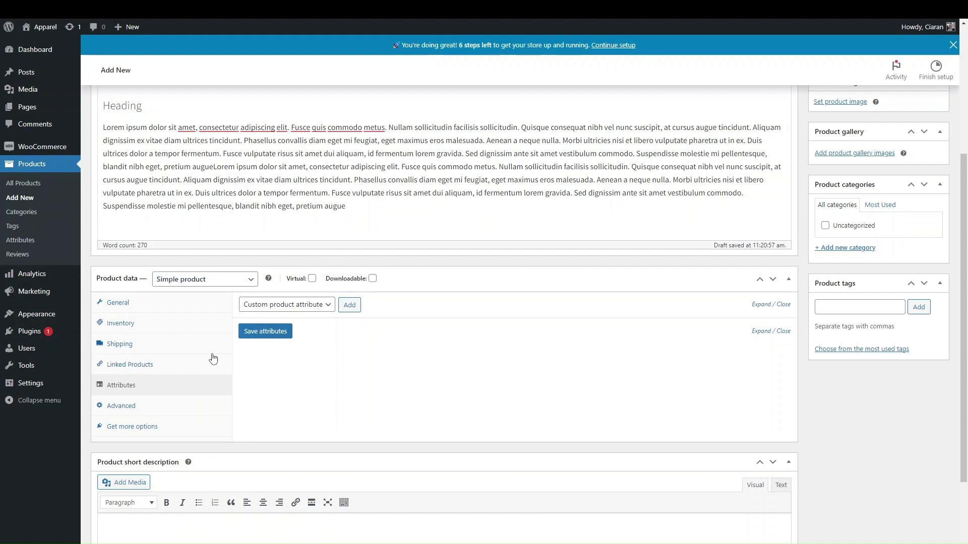
pyautogui.scroll(-1, 213, 359)
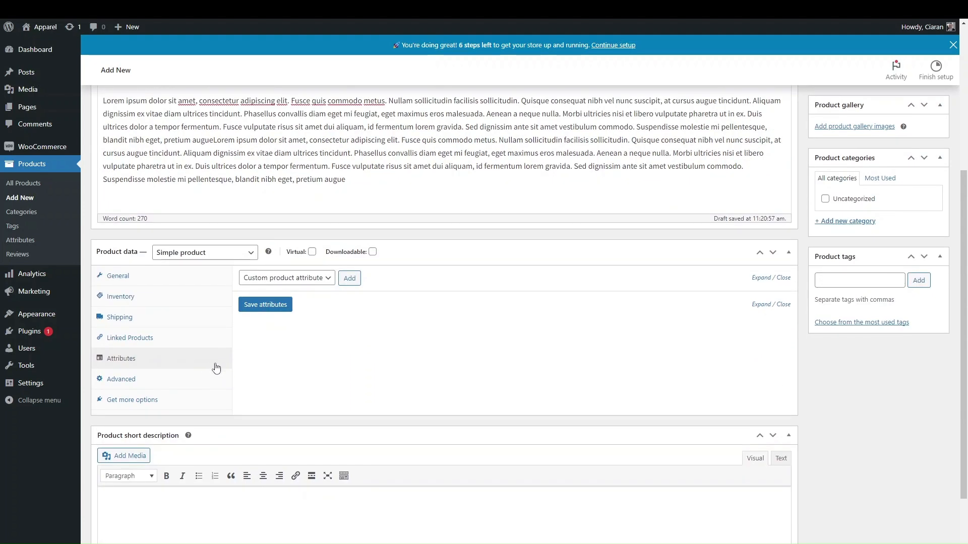
pyautogui.scroll(2, 217, 297)
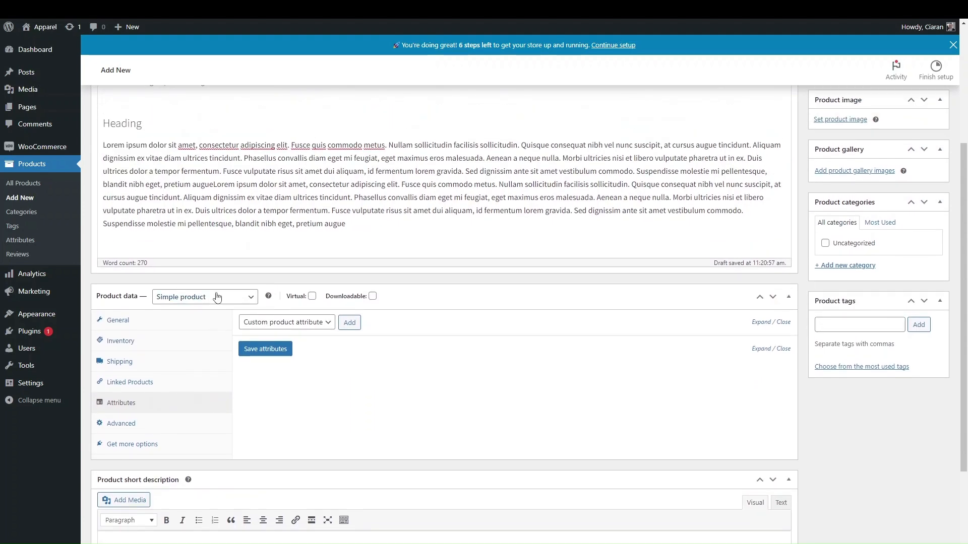
pyautogui.scroll(4, 212, 297)
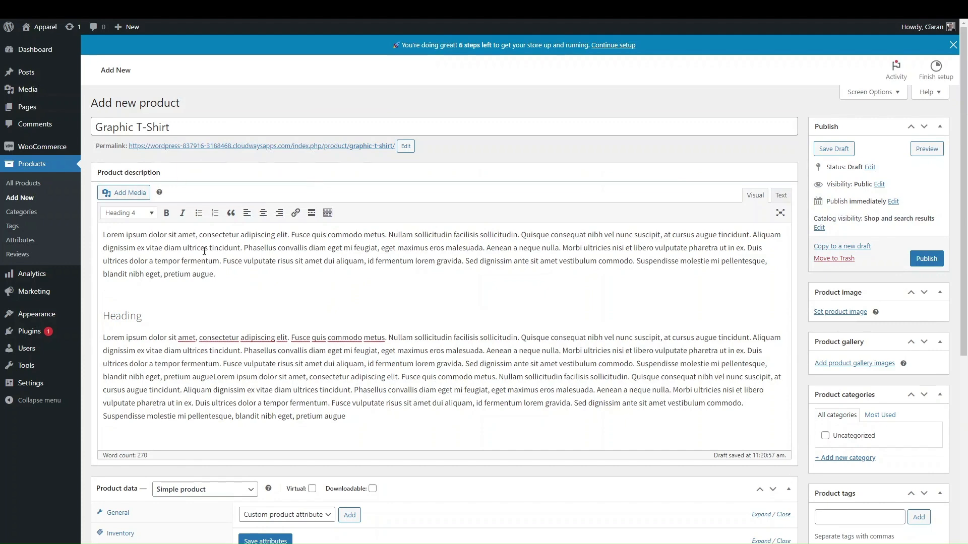
pyautogui.scroll(-6, 189, 346)
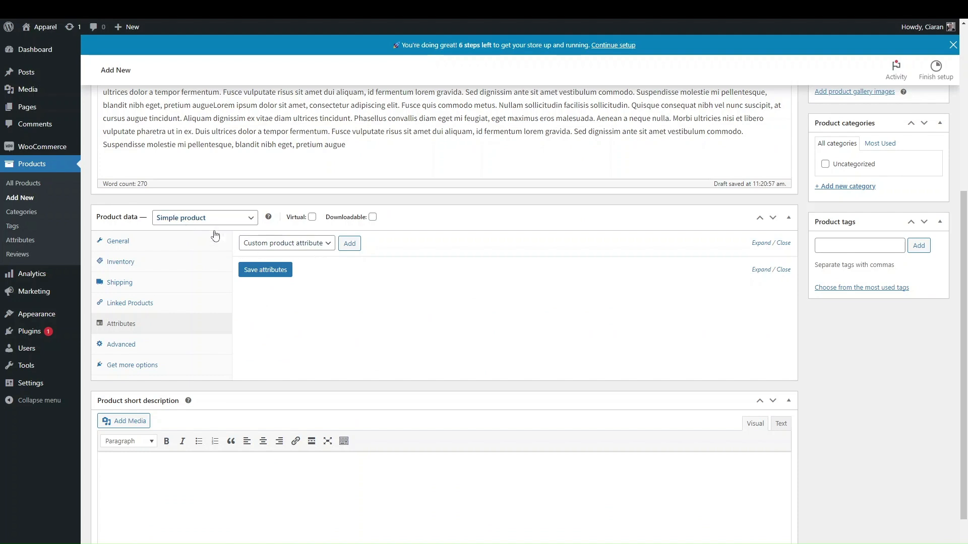
# Look over the Shipping and Advanced tabs, then in Attributes choose Custom product attribute
pyautogui.click(194, 221)
pyautogui.click(191, 283)
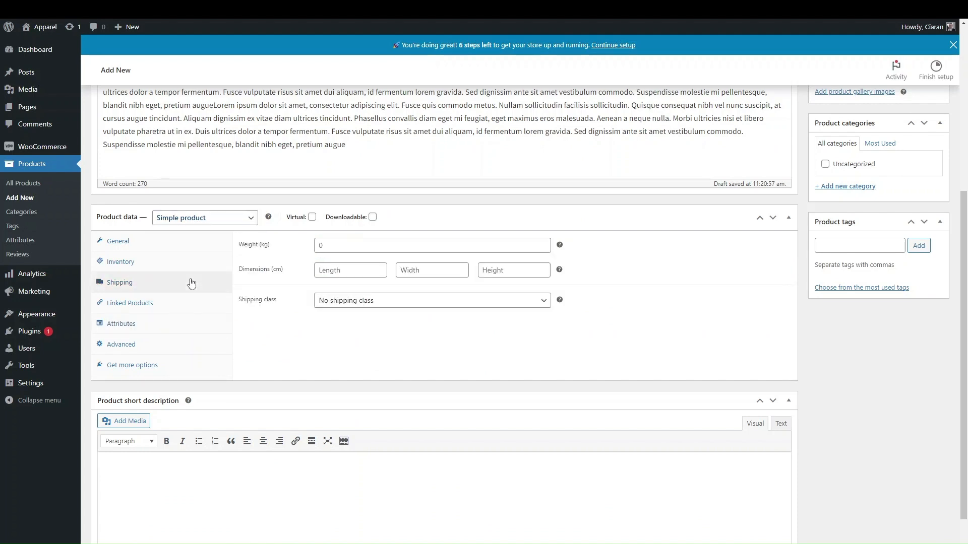
pyautogui.click(125, 347)
pyautogui.click(117, 326)
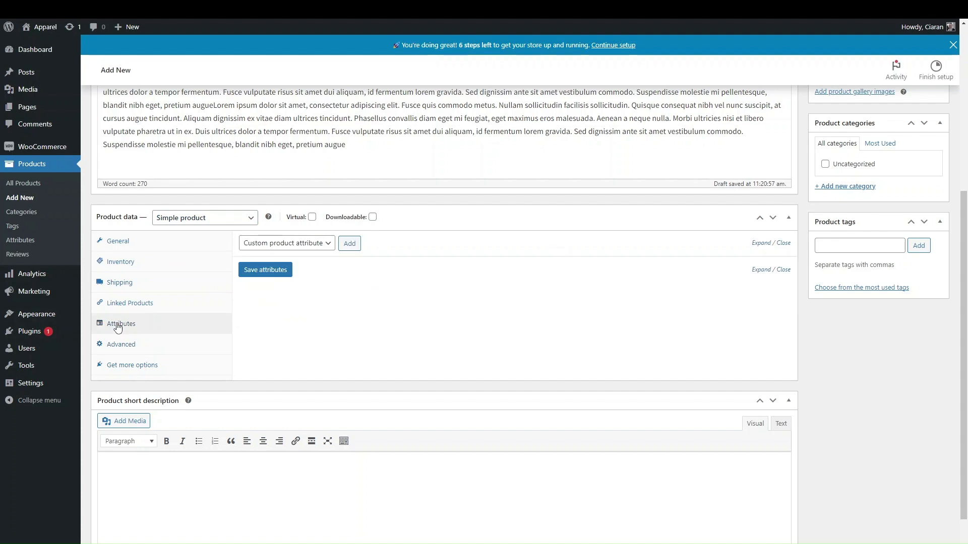
pyautogui.click(313, 244)
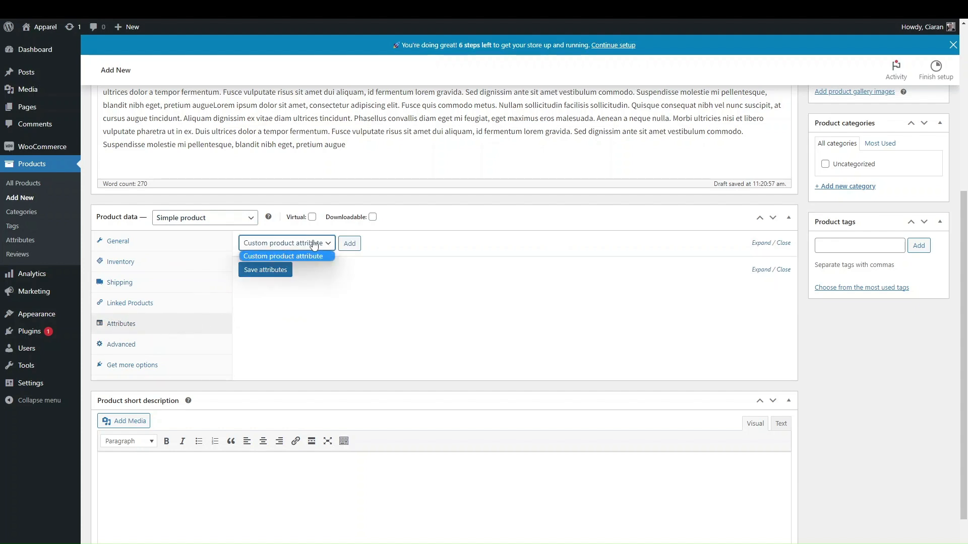
pyautogui.click(312, 244)
pyautogui.click(293, 244)
pyautogui.click(276, 256)
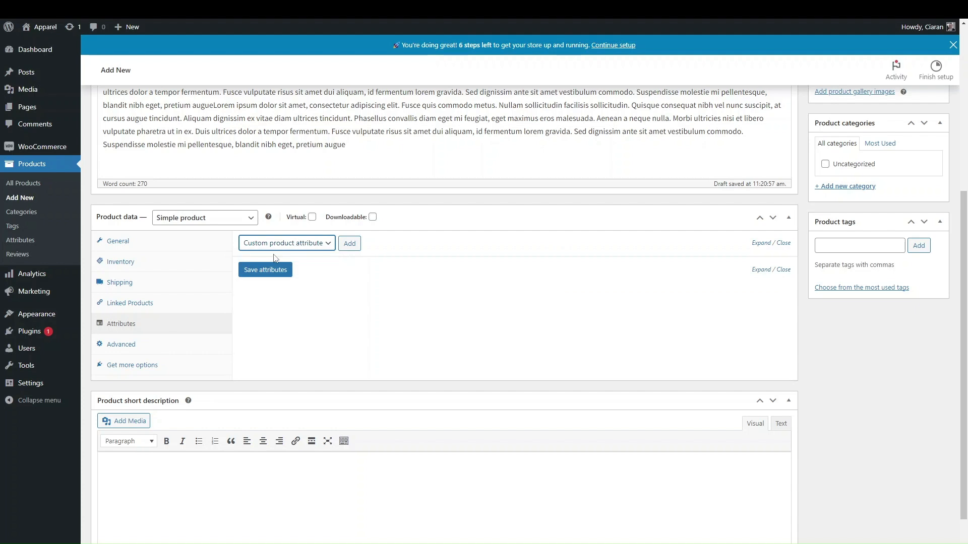
# Add a custom attribute named 'Colour' and enter its values 'Blue | Red | Black'
pyautogui.click(349, 243)
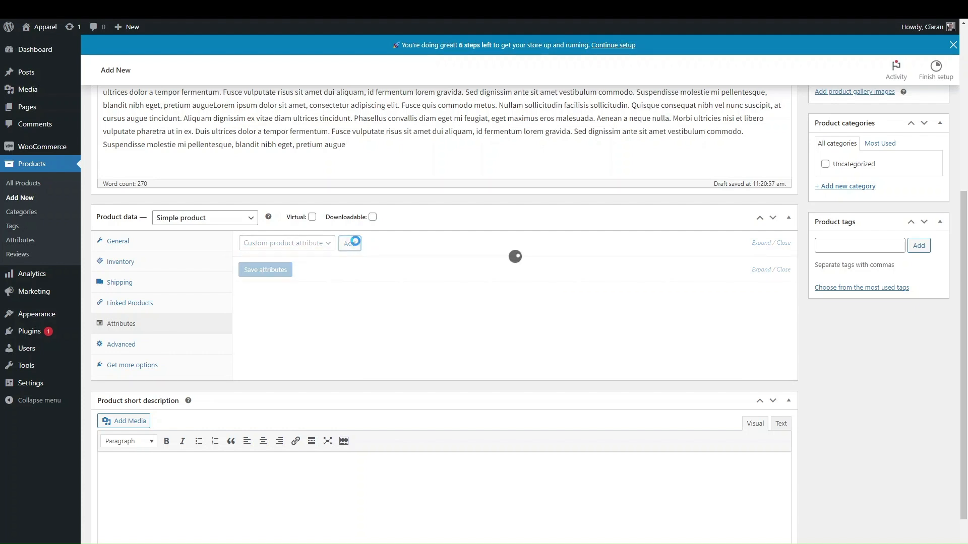
pyautogui.click(255, 302)
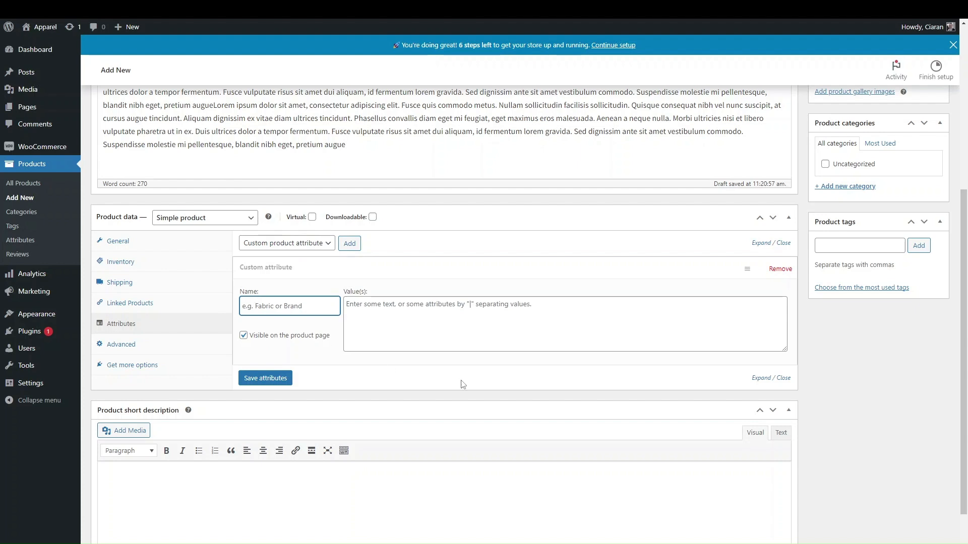
pyautogui.write('V')
pyautogui.press('BackSpace')
pyautogui.write('Colour')
pyautogui.click(388, 316)
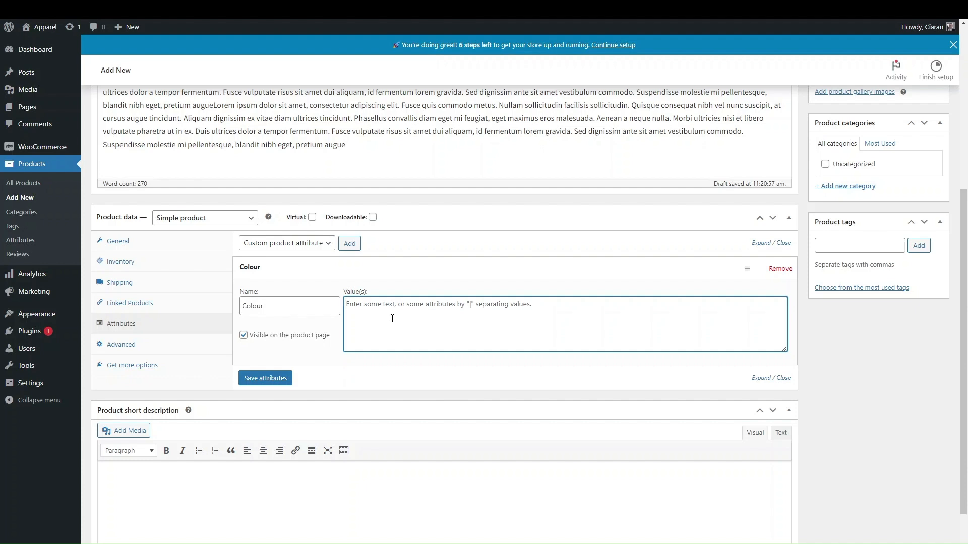
pyautogui.write('Blu')
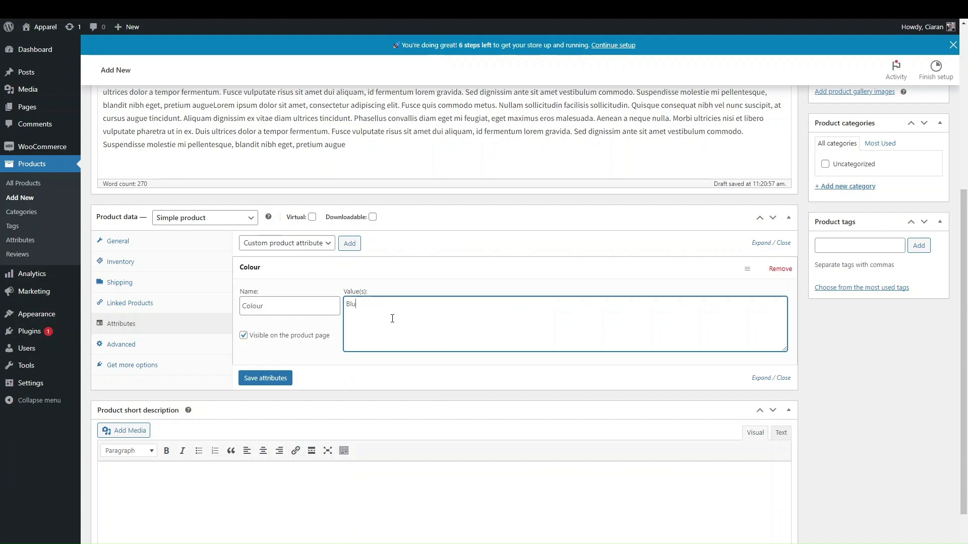
pyautogui.write('e |= Red | Black')
# Make the T-shirt a Variable product and save Colour (Blue, Red, Black) as a variation attribute
pyautogui.click(251, 218)
pyautogui.click(191, 271)
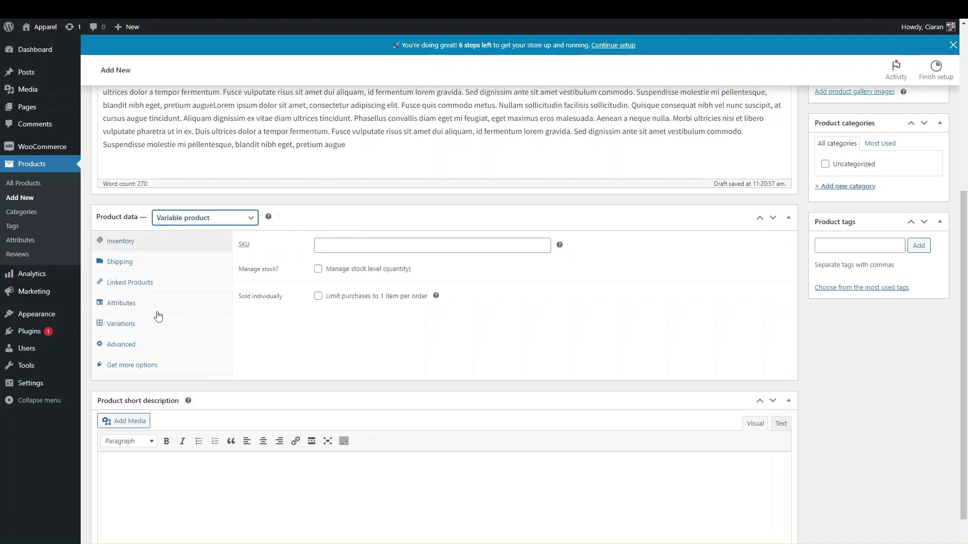
pyautogui.click(129, 326)
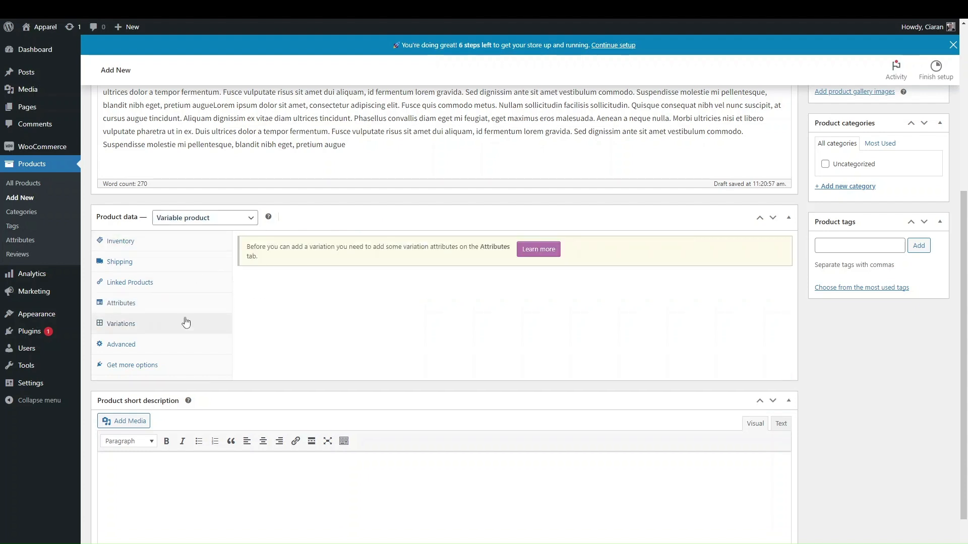
pyautogui.click(130, 305)
pyautogui.click(422, 316)
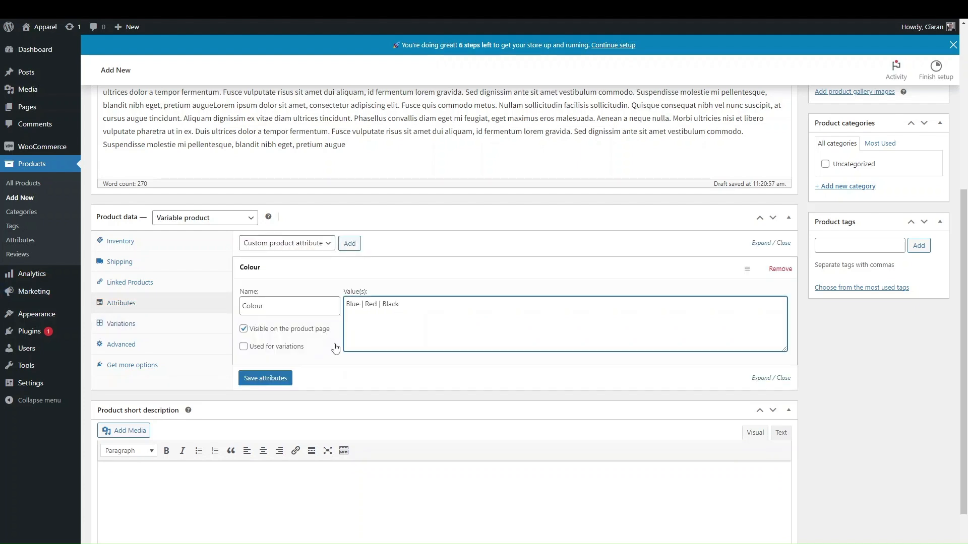
pyautogui.click(293, 351)
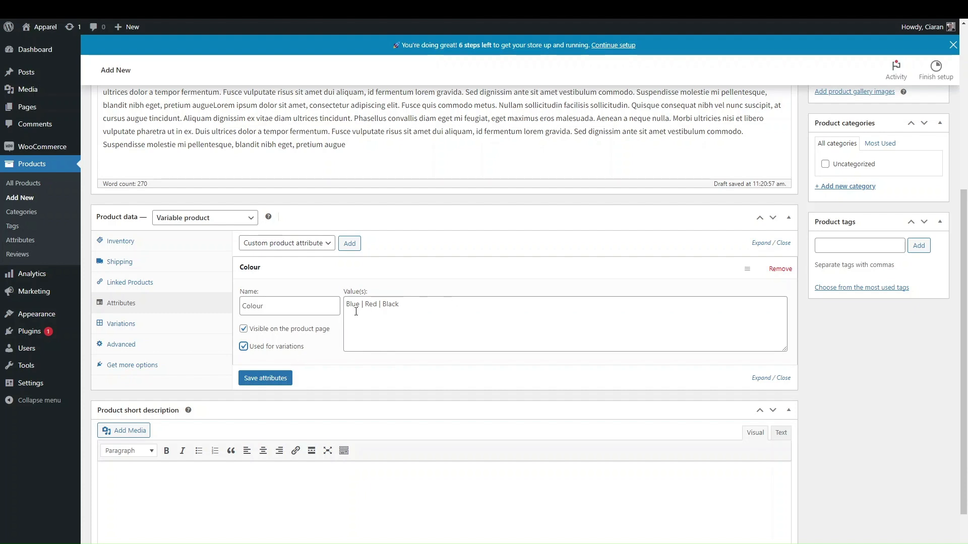
pyautogui.click(262, 379)
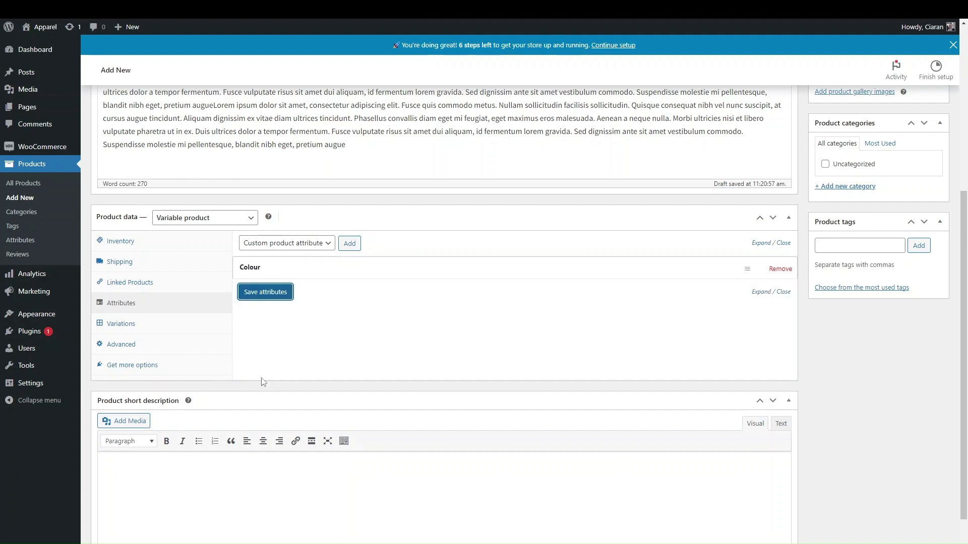
pyautogui.click(127, 324)
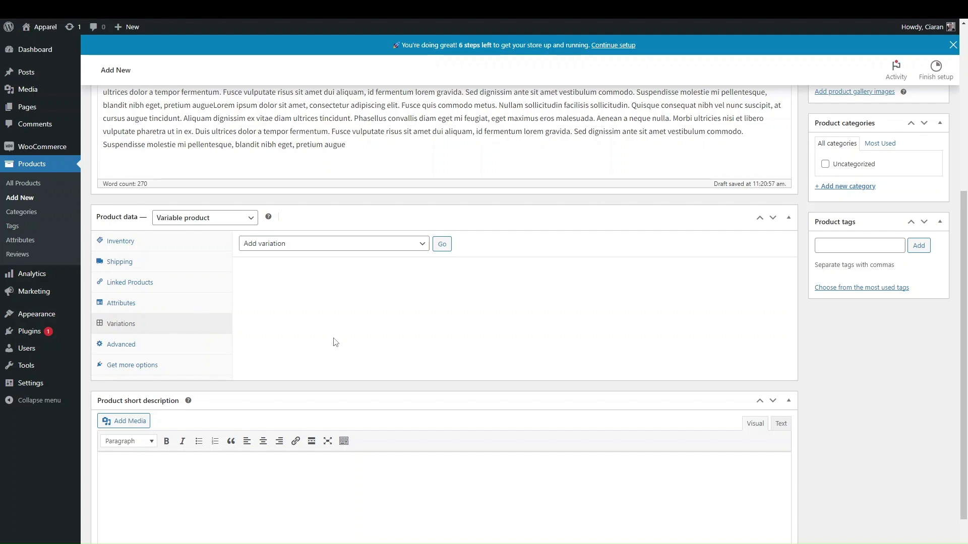
# Add a 'Size' attribute with values Large | Medium | Small, used for variations, and save attributes
pyautogui.click(154, 308)
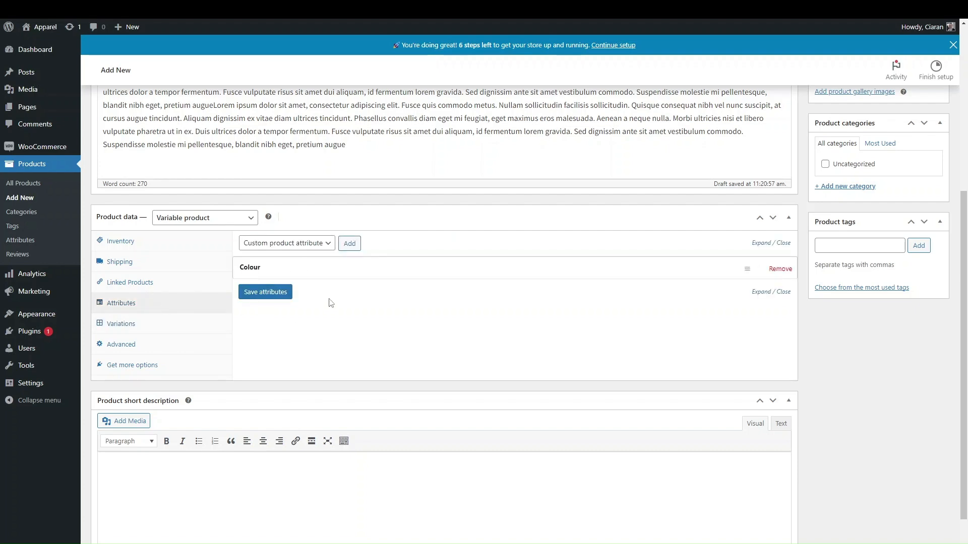
pyautogui.scroll(6, 330, 303)
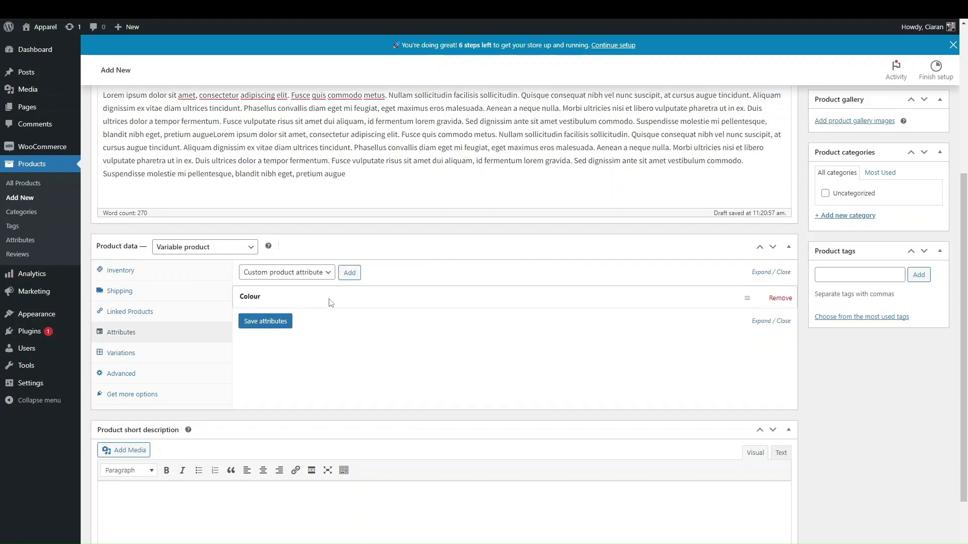
pyautogui.scroll(-5, 329, 300)
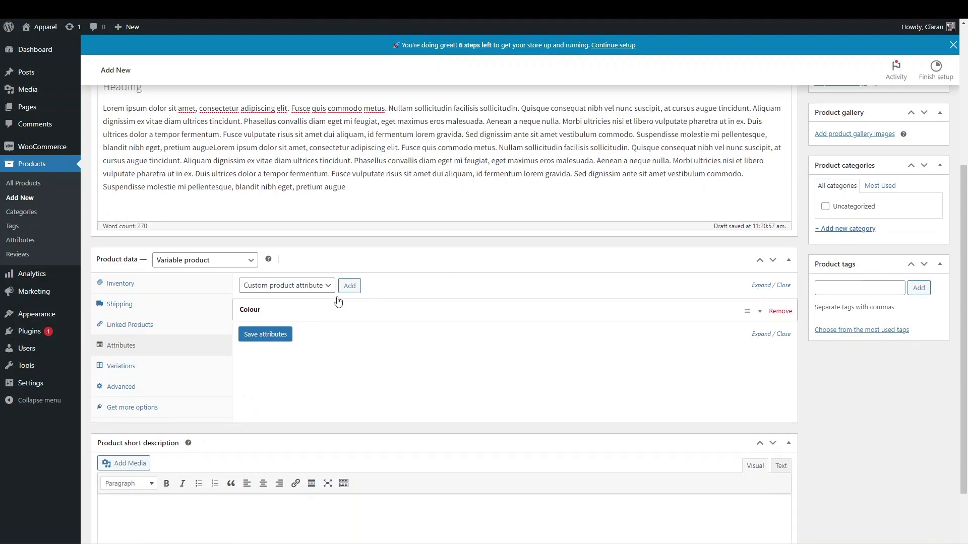
pyautogui.click(352, 285)
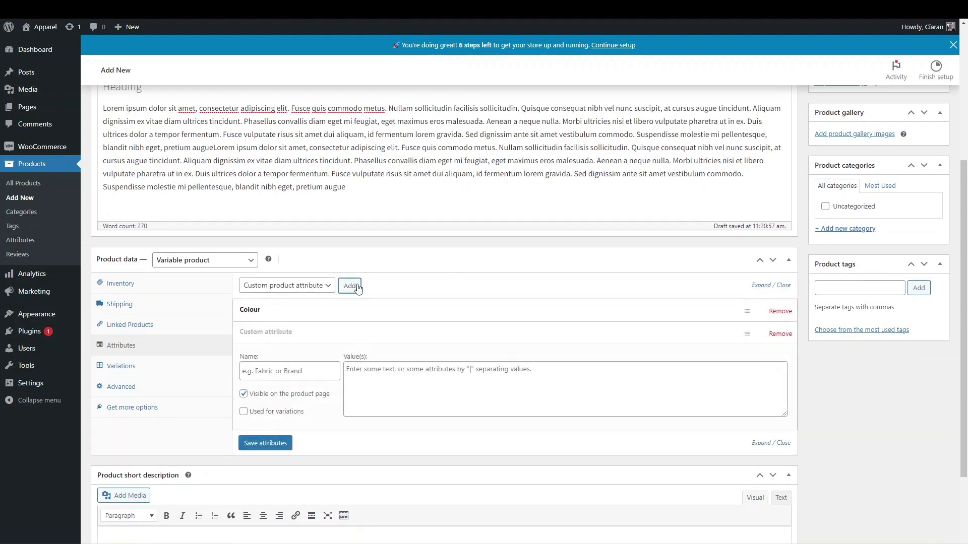
pyautogui.click(282, 371)
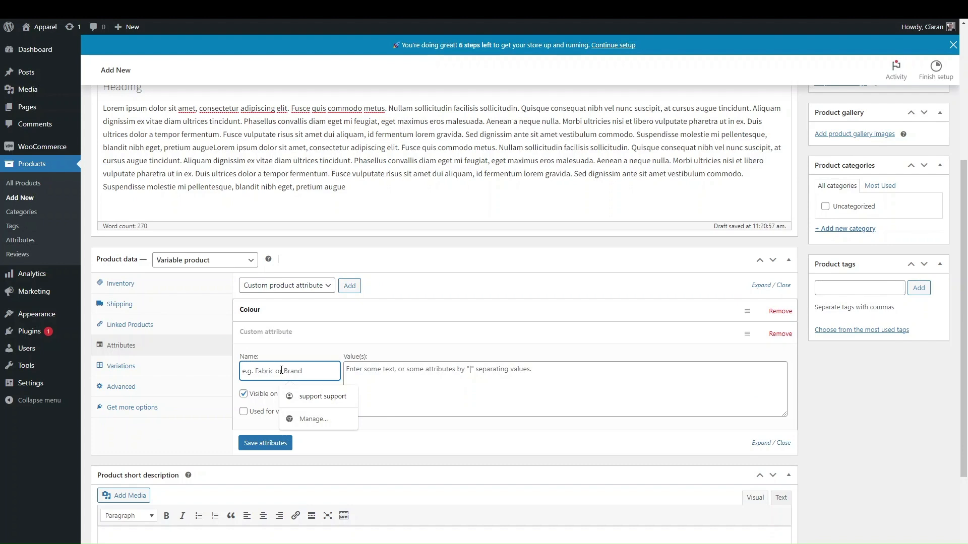
pyautogui.write('Size')
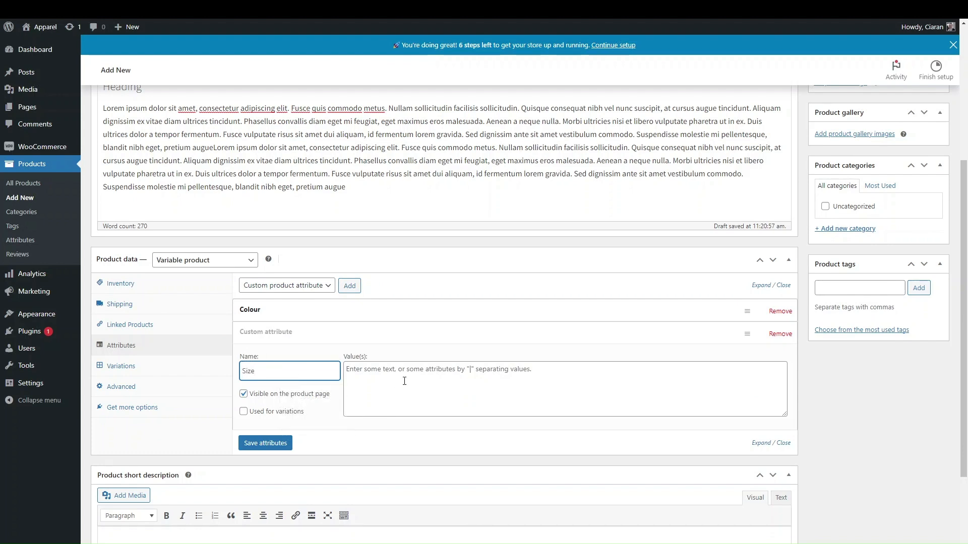
pyautogui.click(369, 376)
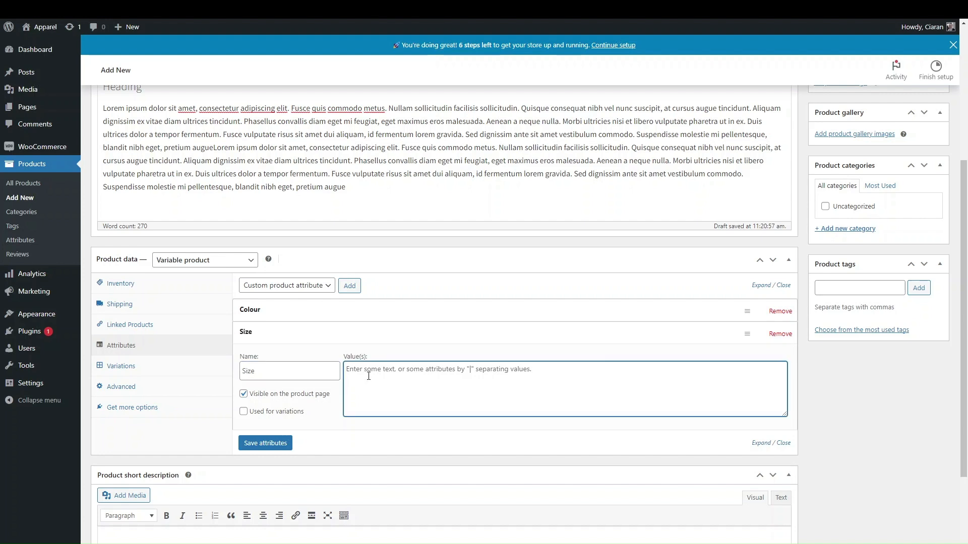
pyautogui.write('L')
pyautogui.write('arrg')
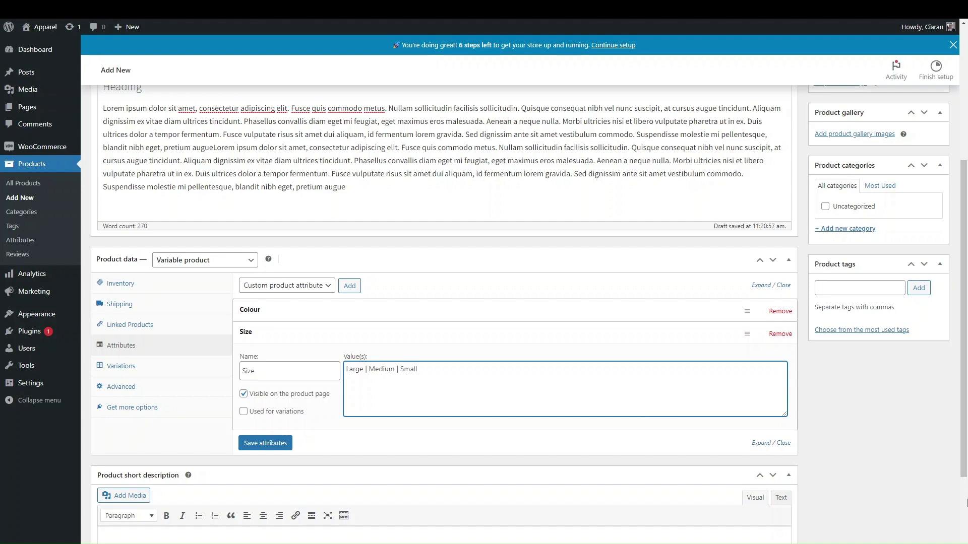
pyautogui.click(283, 411)
pyautogui.click(263, 445)
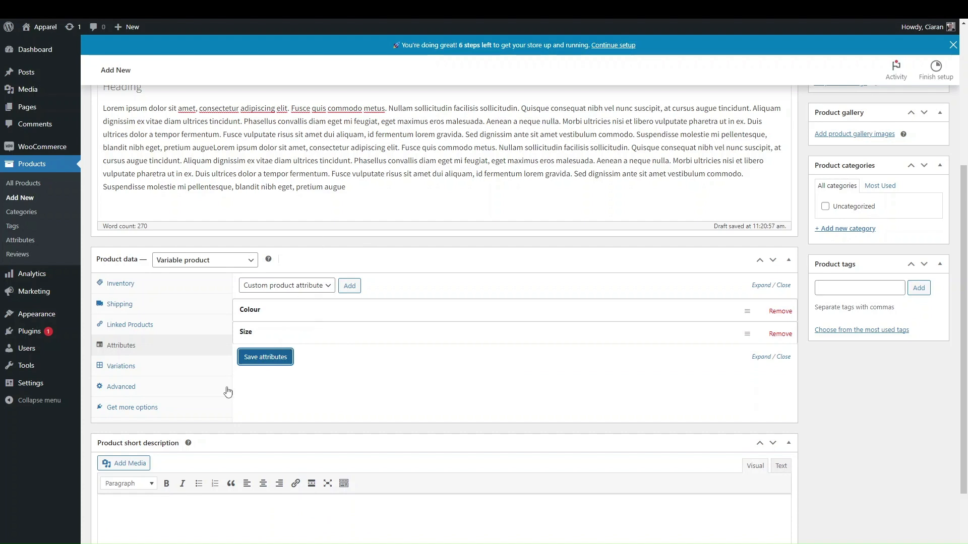
# Add a single variation, #14, and set it to Blue / Large
pyautogui.click(161, 370)
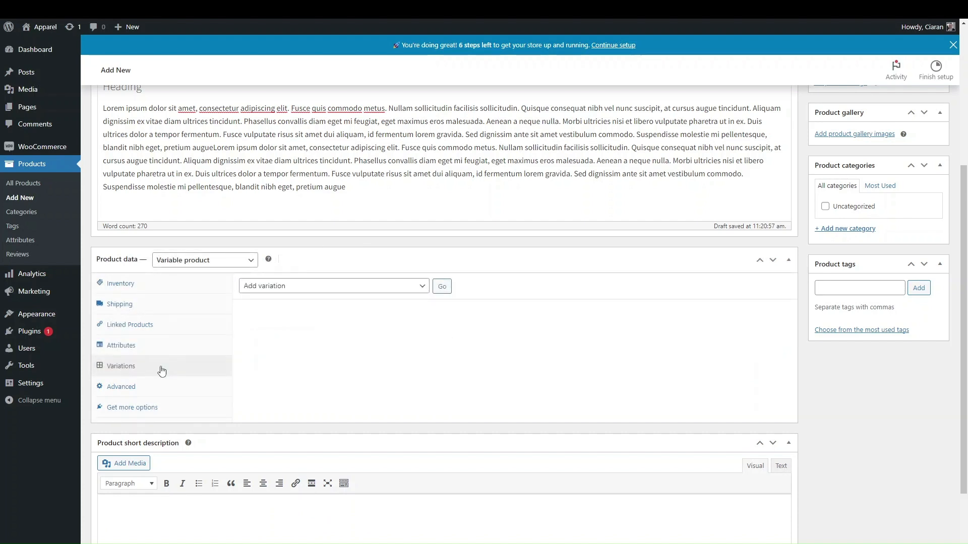
pyautogui.click(309, 289)
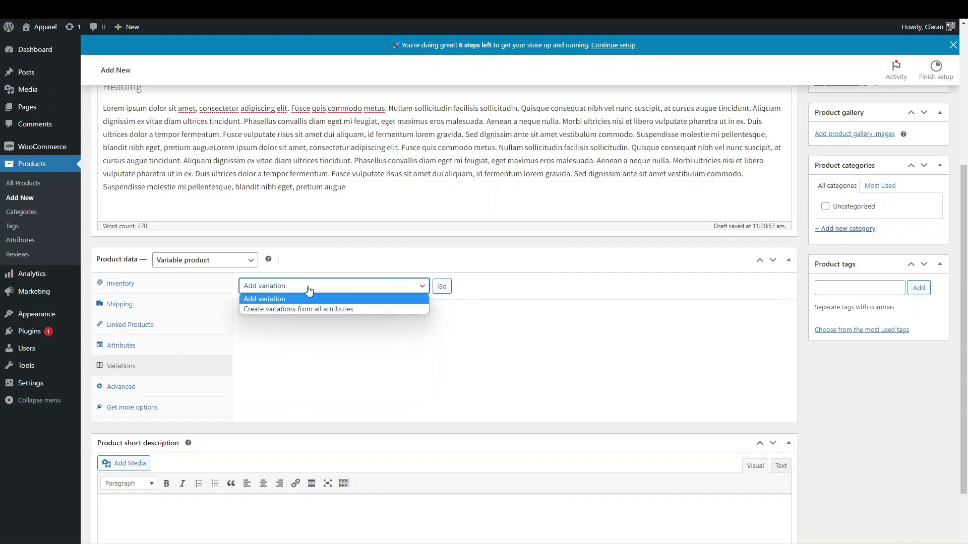
pyautogui.click(320, 334)
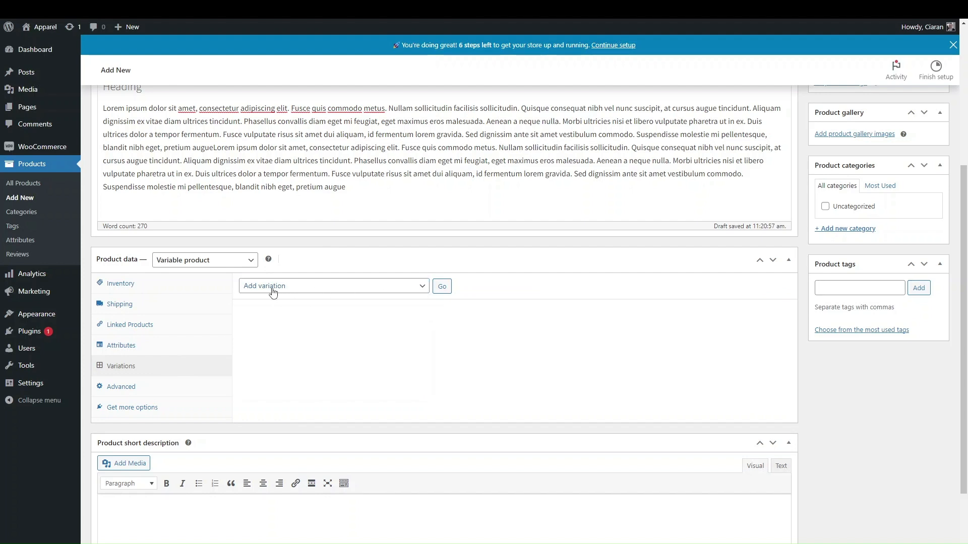
pyautogui.click(442, 287)
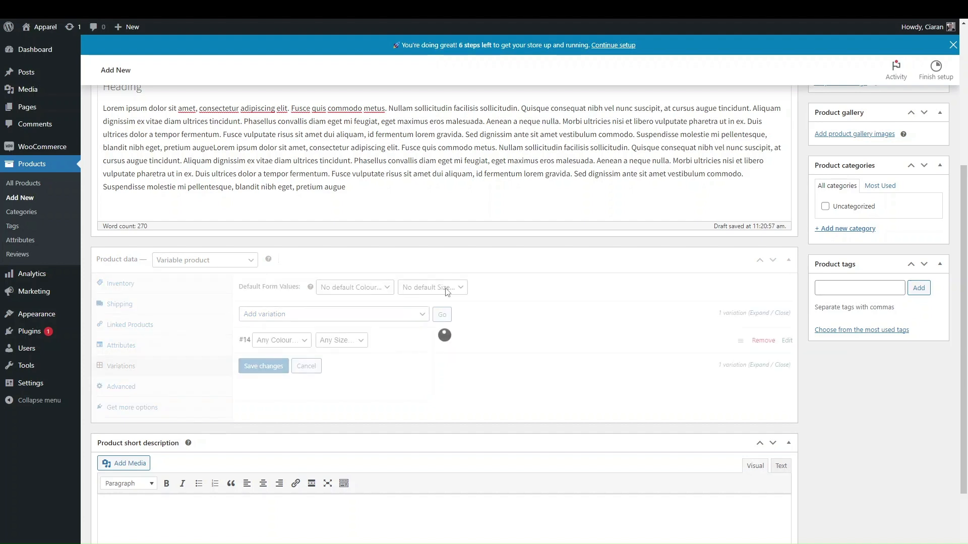
pyautogui.click(446, 349)
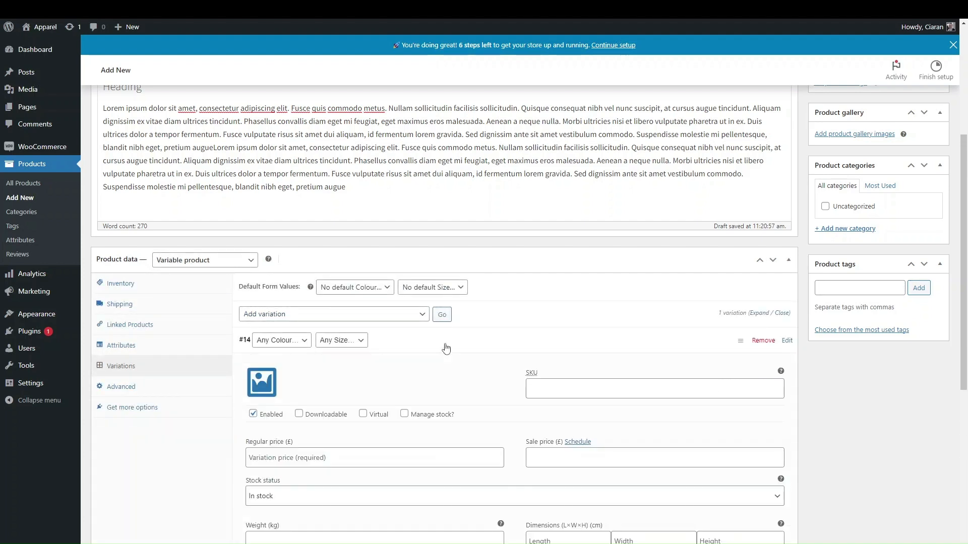
pyautogui.click(286, 344)
pyautogui.click(264, 362)
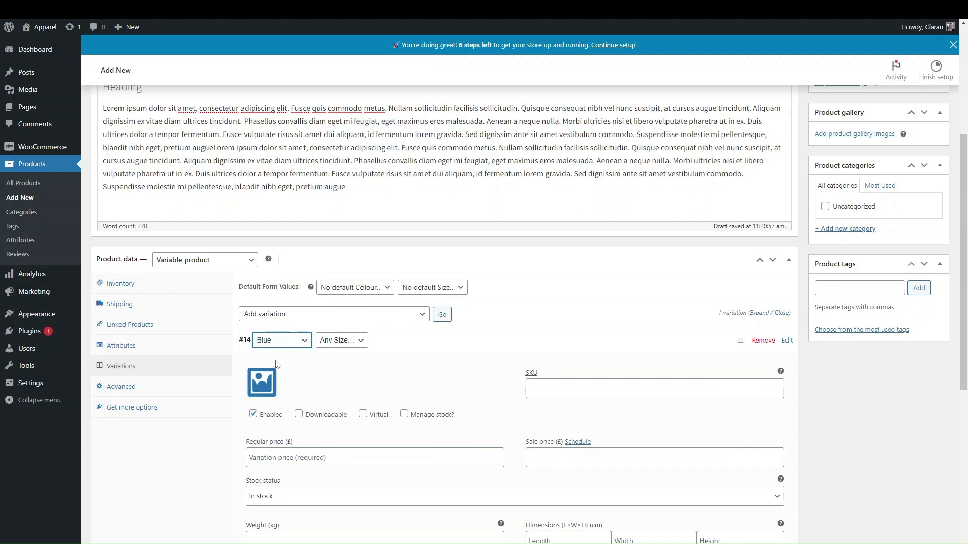
pyautogui.click(342, 344)
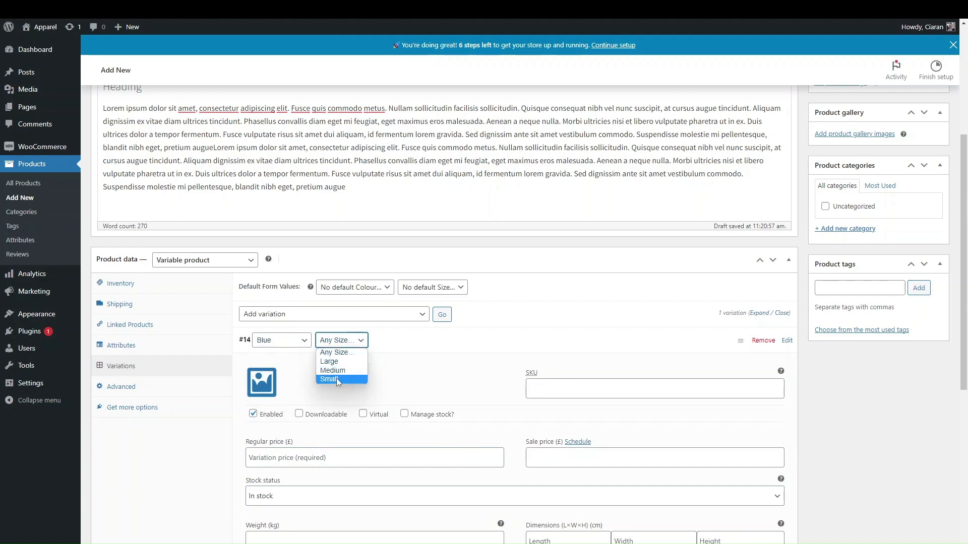
pyautogui.click(329, 363)
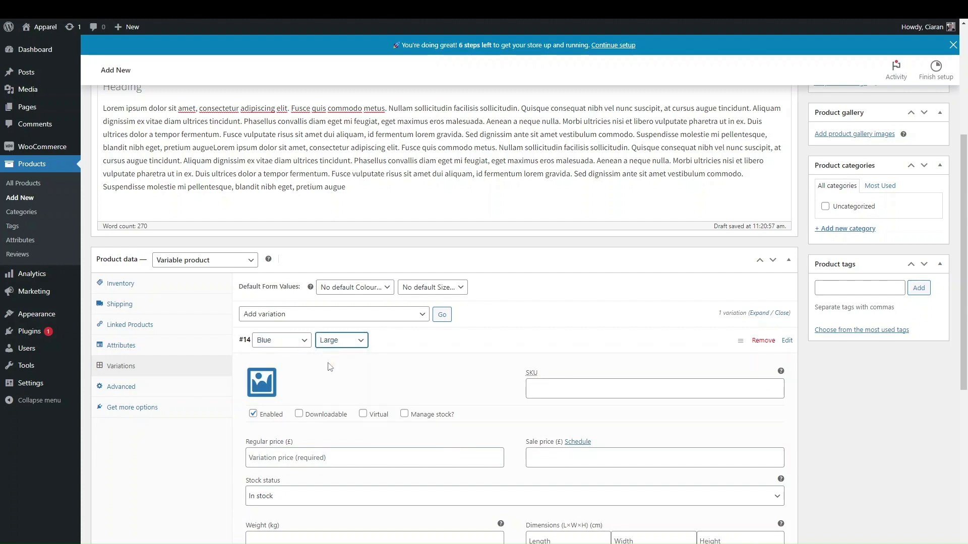
# Try and undo stock management and downloadable on variation #14, then collapse it and choose Remove
pyautogui.scroll(-4, 333, 378)
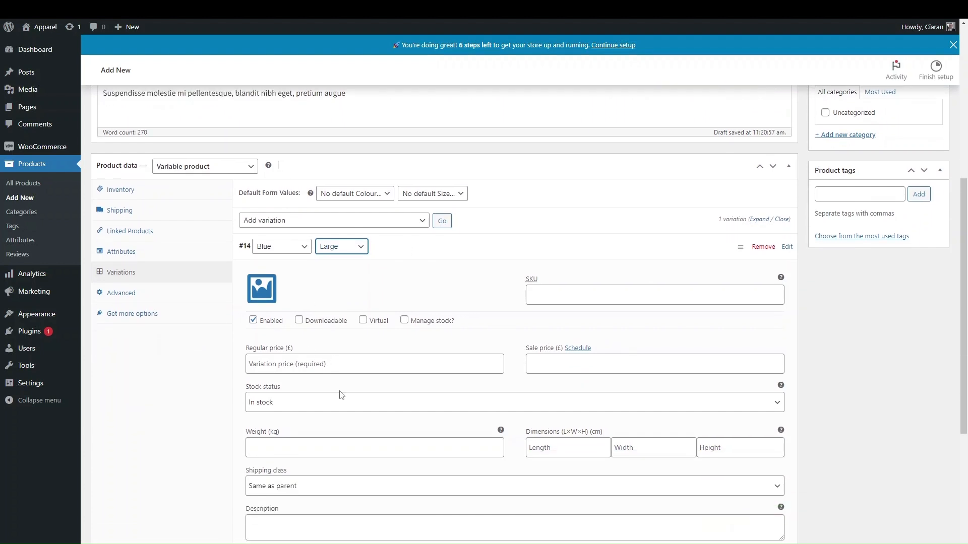
pyautogui.scroll(2, 548, 255)
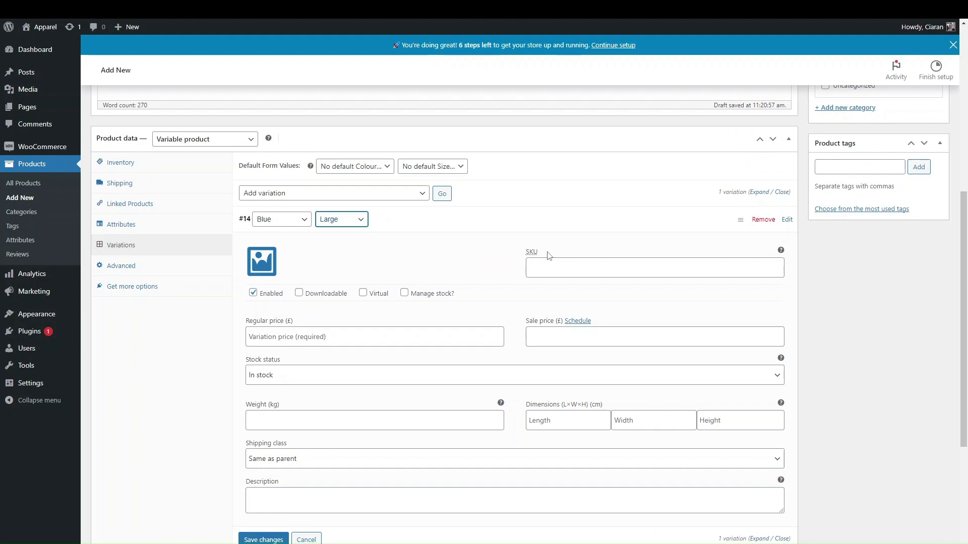
pyautogui.scroll(1, 542, 330)
pyautogui.scroll(-1, 368, 330)
pyautogui.scroll(1, 374, 339)
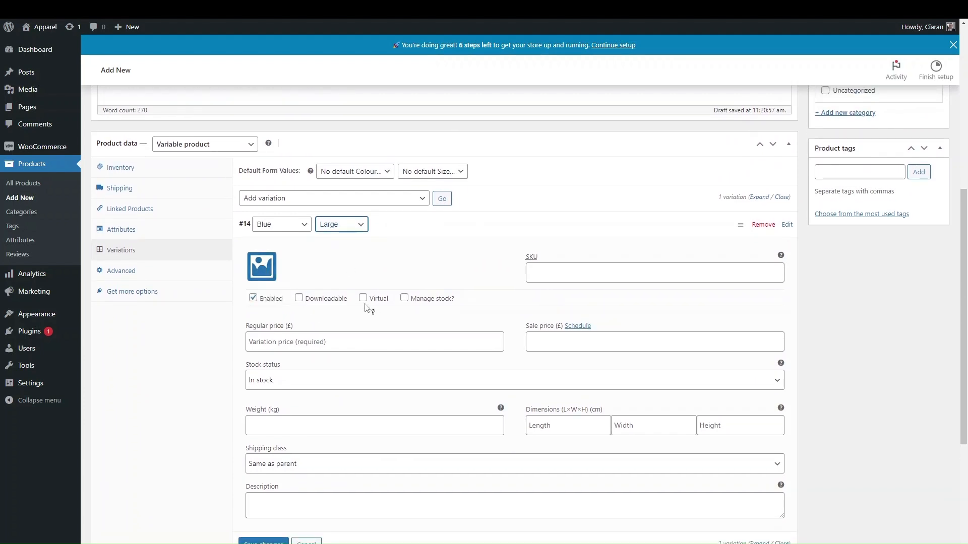
pyautogui.click(403, 298)
pyautogui.click(404, 298)
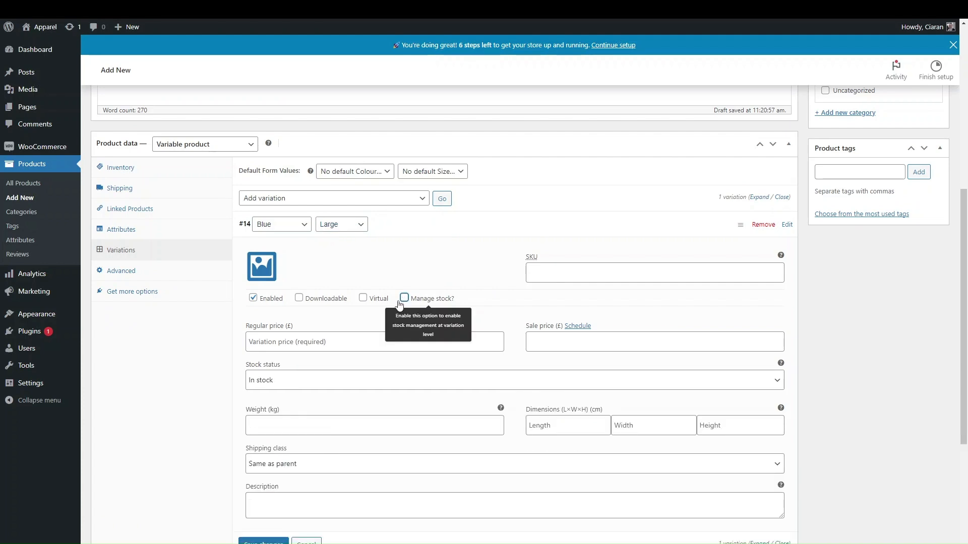
pyautogui.click(335, 299)
pyautogui.click(335, 299)
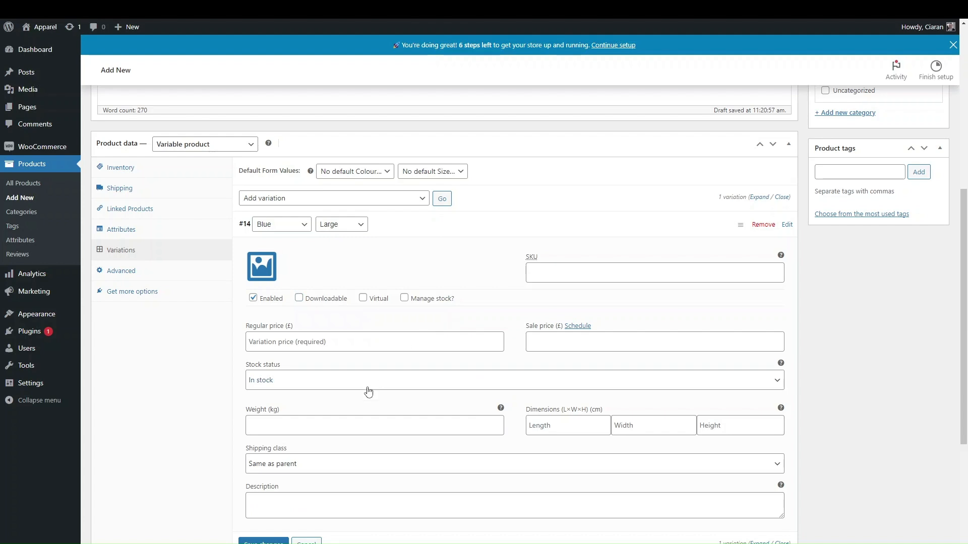
pyautogui.scroll(-2, 370, 388)
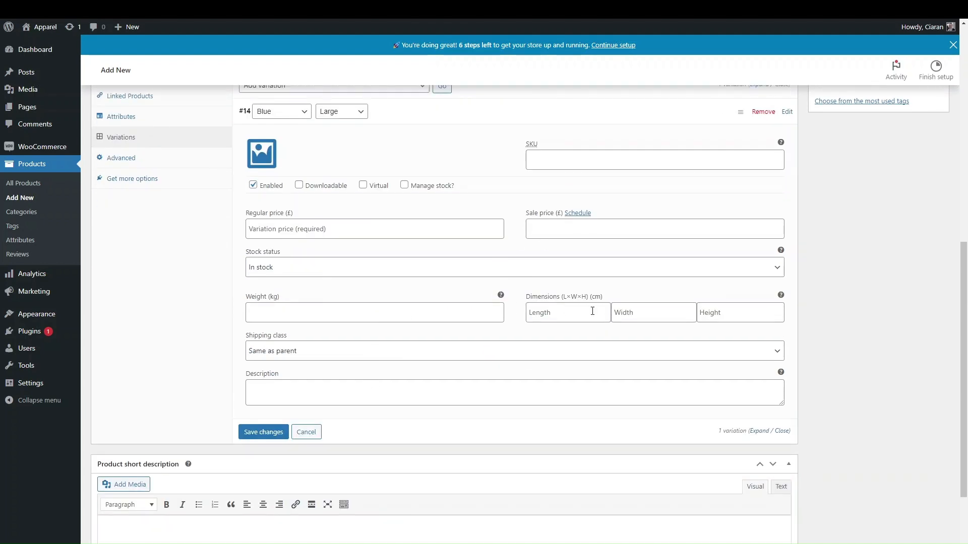
pyautogui.scroll(2, 537, 303)
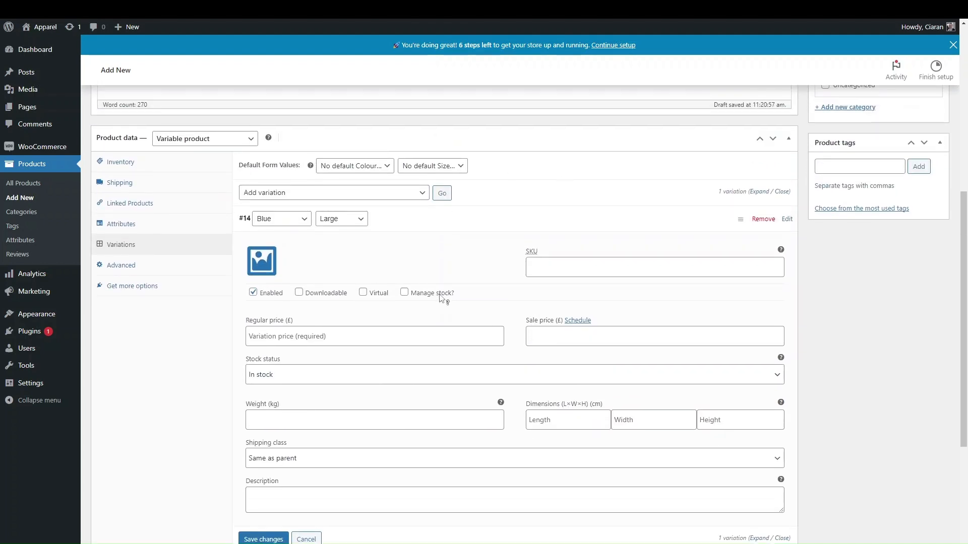
pyautogui.scroll(6, 441, 297)
pyautogui.scroll(-6, 281, 364)
pyautogui.click(380, 256)
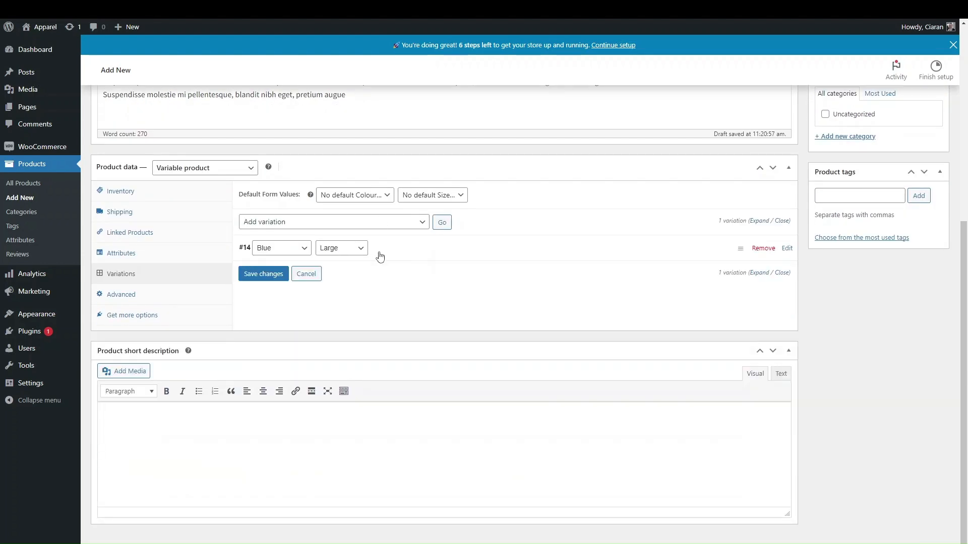
pyautogui.click(762, 250)
# Delete variation #14 and generate all 9 Colour × Size variations from the attributes
pyautogui.click(528, 66)
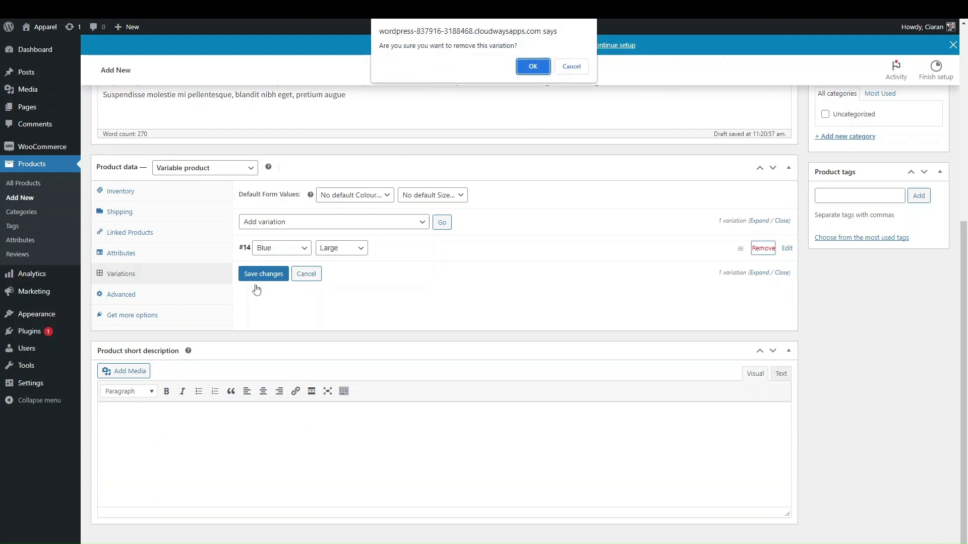
pyautogui.click(535, 68)
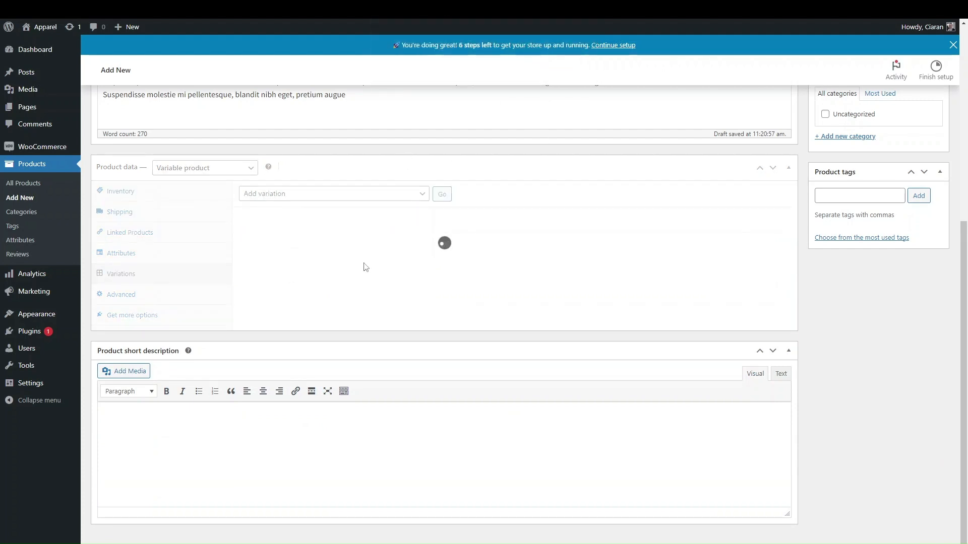
pyautogui.click(325, 196)
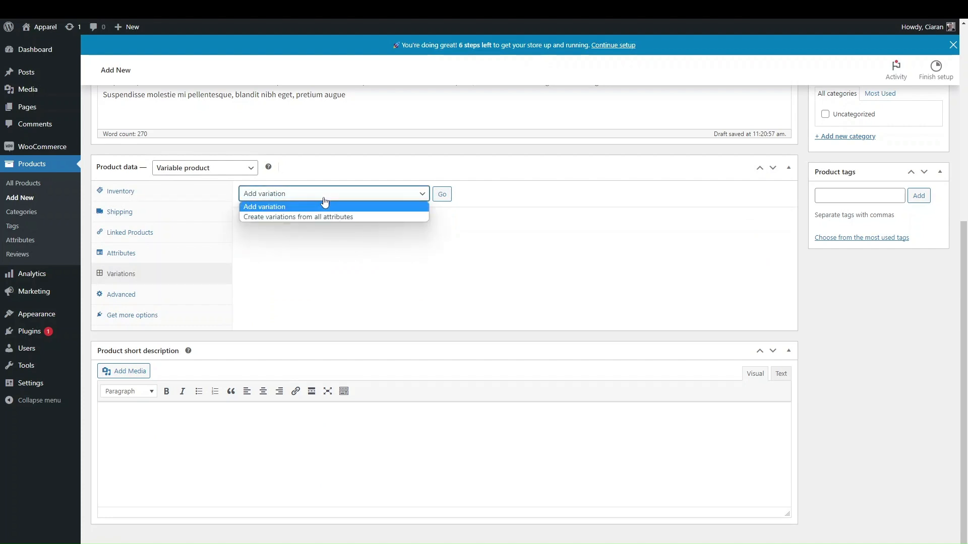
pyautogui.click(300, 218)
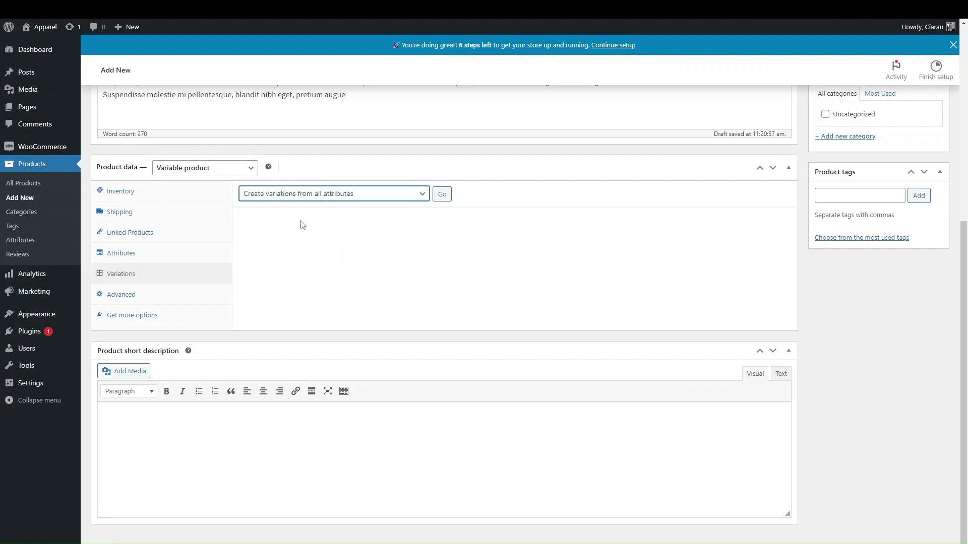
pyautogui.click(442, 195)
pyautogui.click(533, 86)
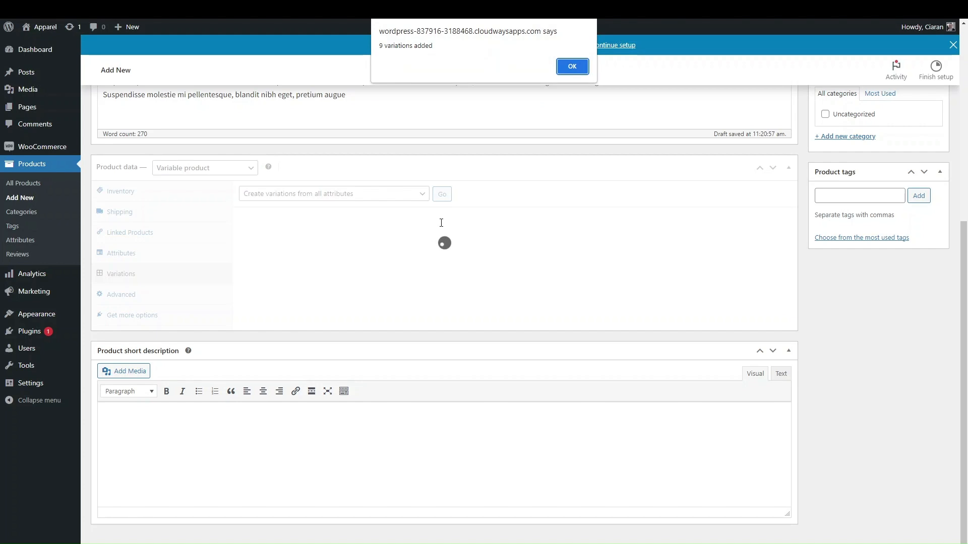
pyautogui.click(571, 67)
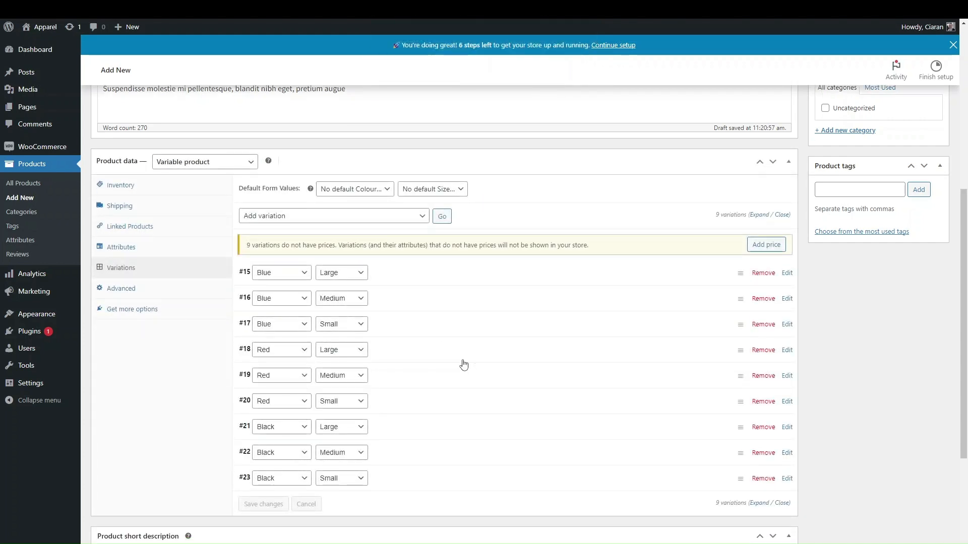
pyautogui.scroll(-2, 464, 365)
pyautogui.scroll(1, 464, 340)
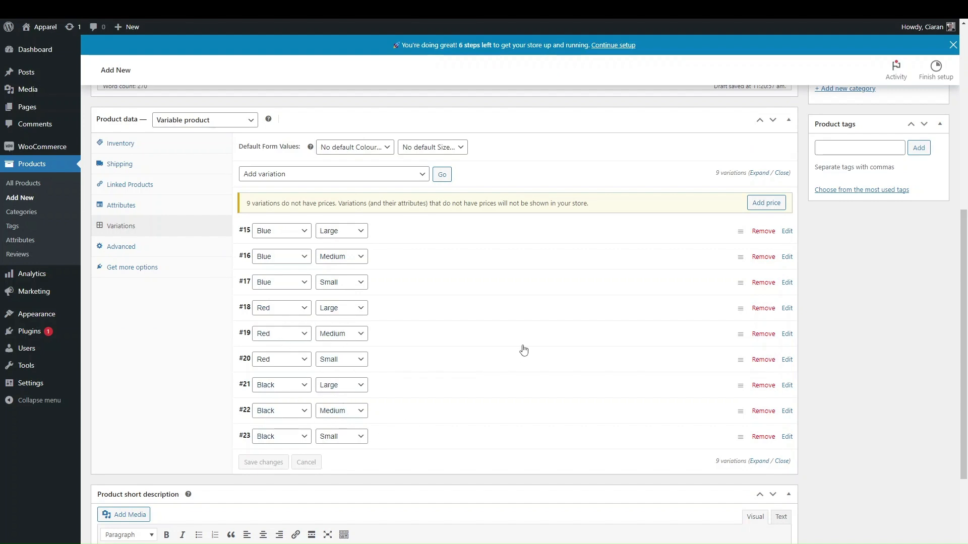
pyautogui.click(758, 174)
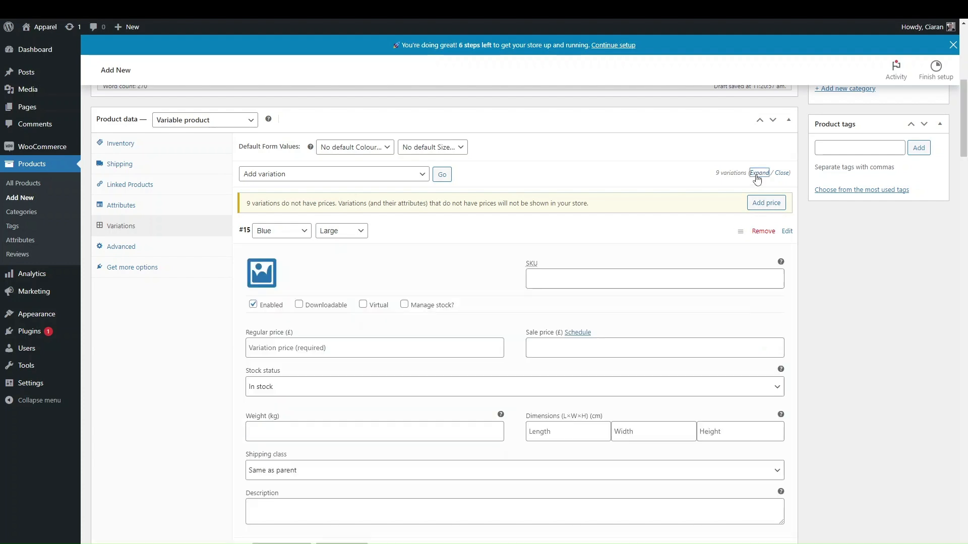
pyautogui.scroll(-1, 574, 365)
pyautogui.scroll(1, 410, 343)
pyautogui.scroll(-1, 411, 349)
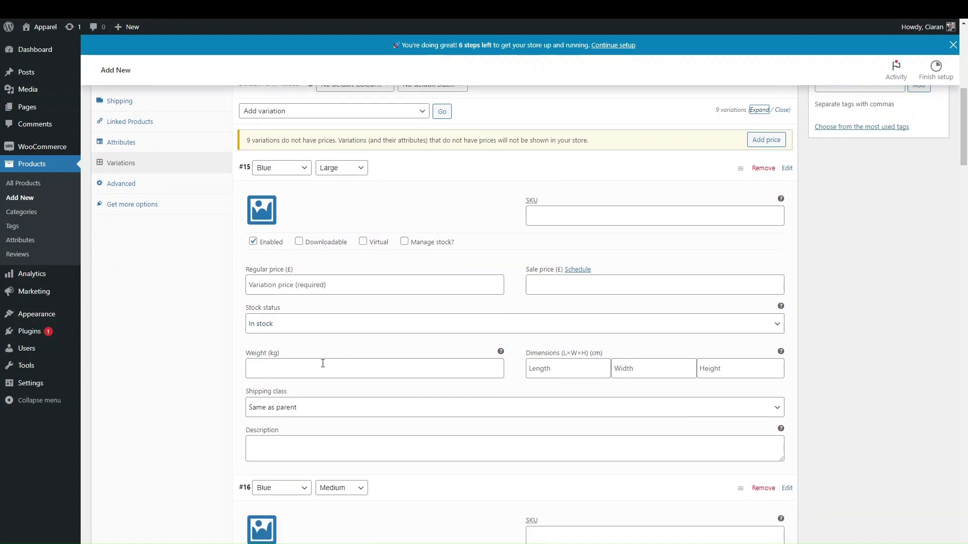
pyautogui.click(286, 449)
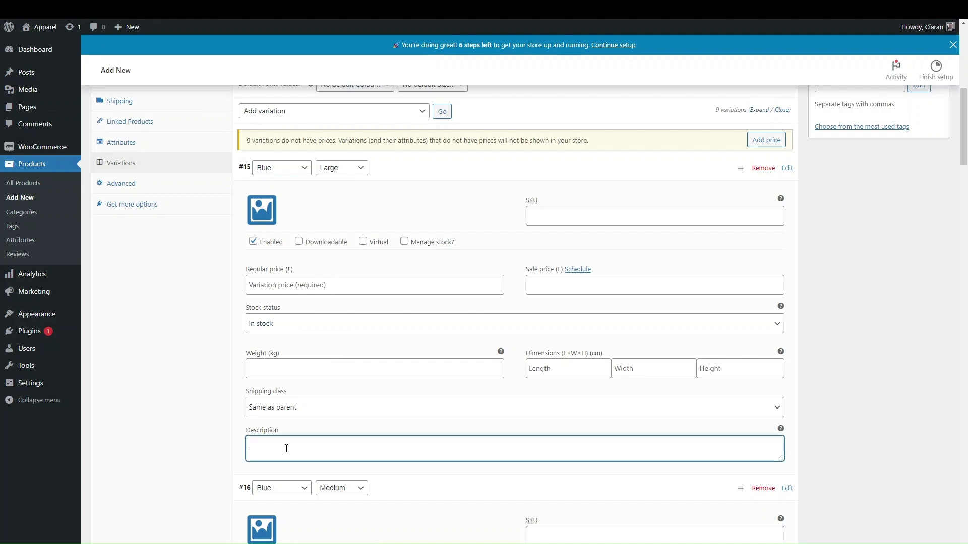
pyautogui.scroll(1, 288, 453)
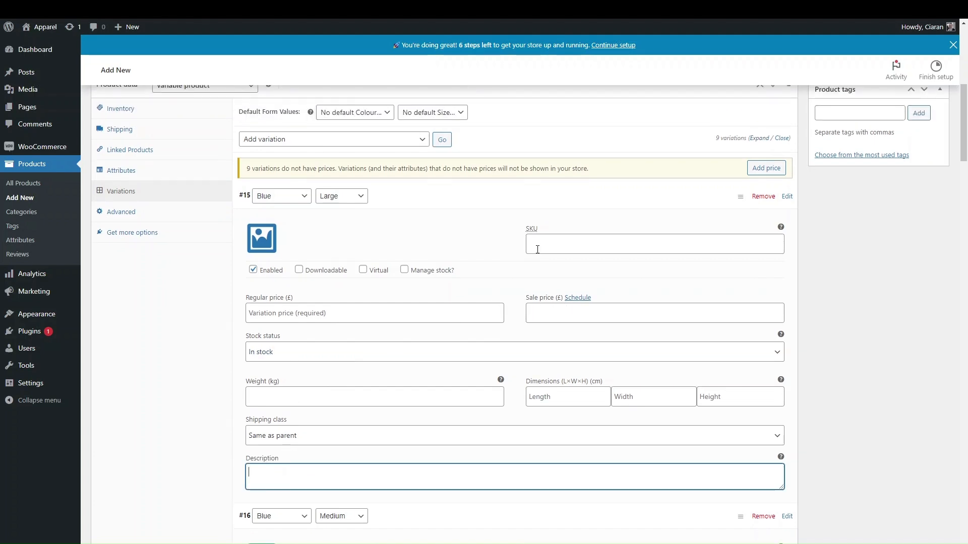
pyautogui.scroll(1, 539, 328)
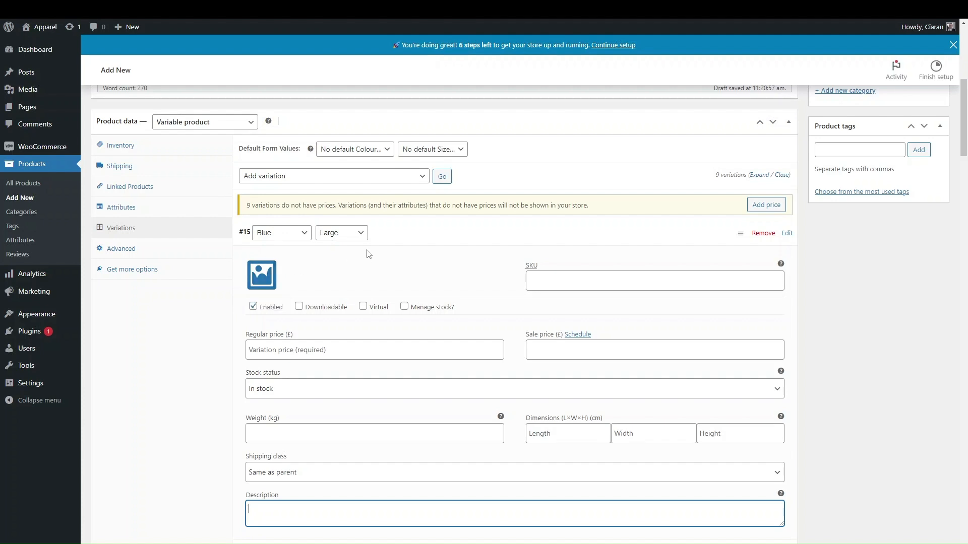
pyautogui.scroll(-1, 393, 332)
pyautogui.click(574, 207)
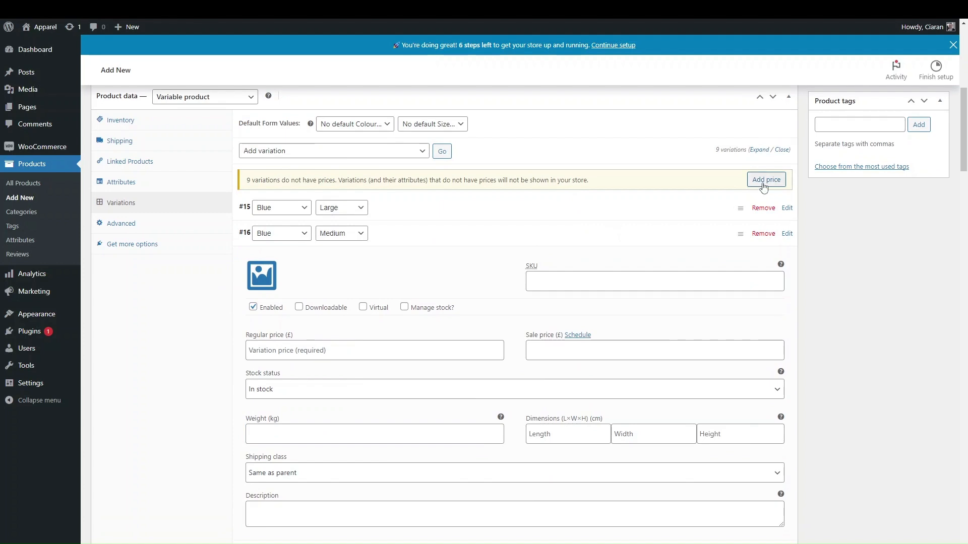
pyautogui.click(782, 150)
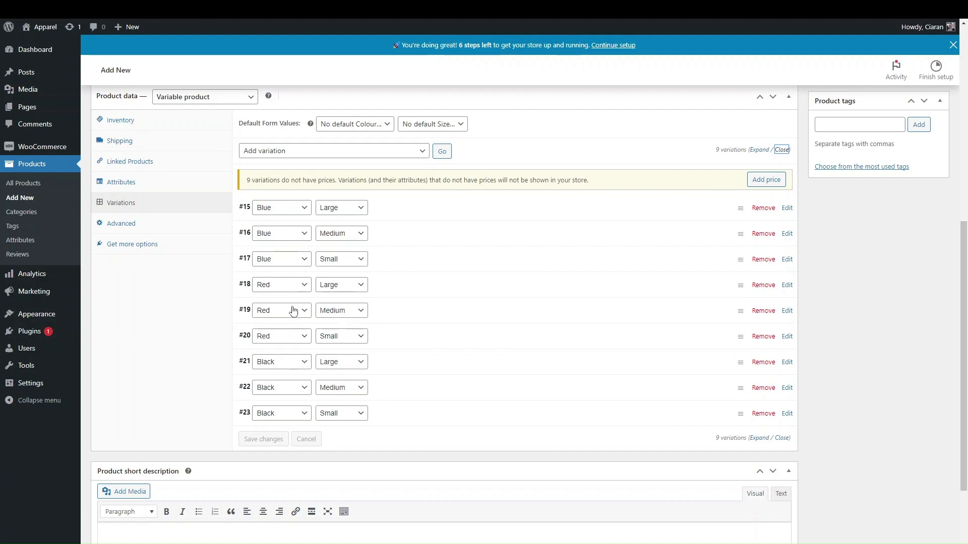
pyautogui.scroll(1, 298, 313)
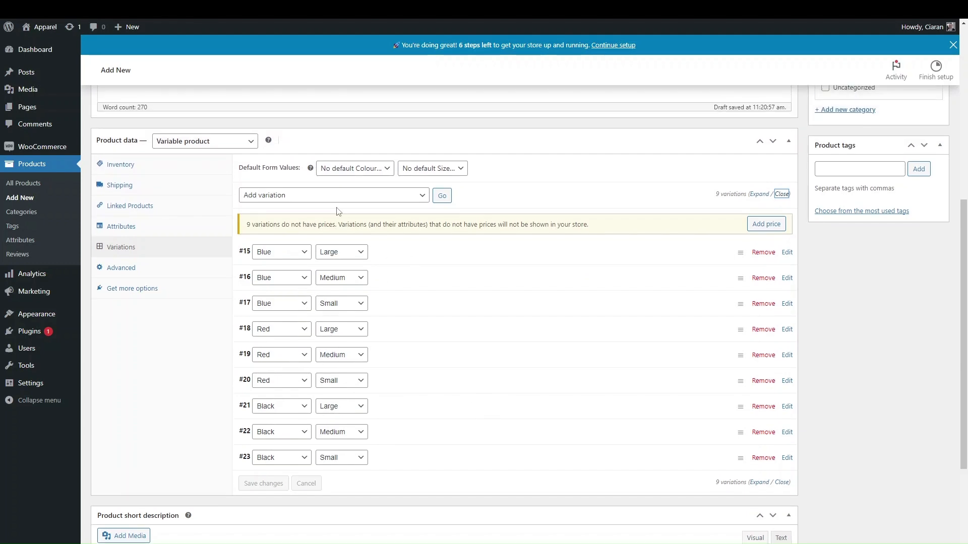
# Bulk-set the regular price of all variations to 12.99
pyautogui.click(280, 202)
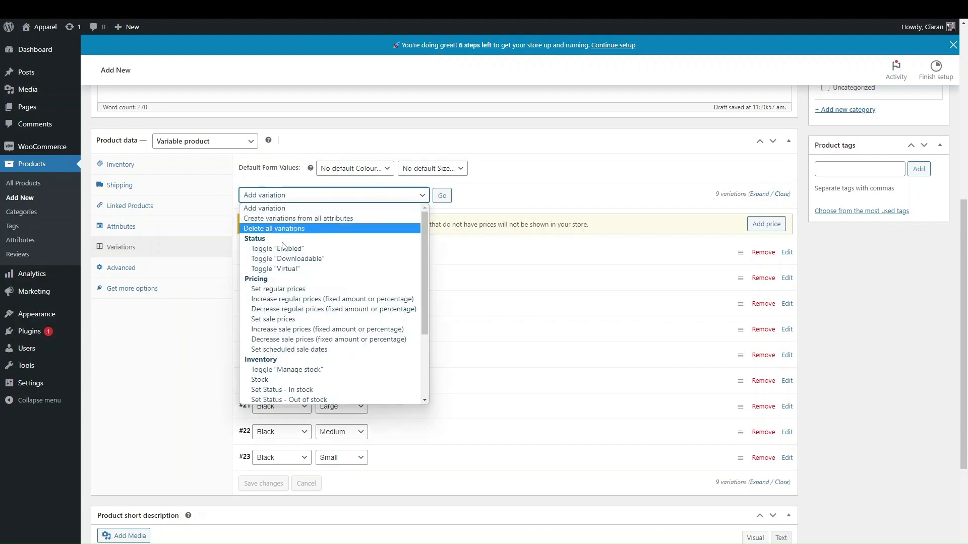
pyautogui.click(276, 289)
pyautogui.click(442, 196)
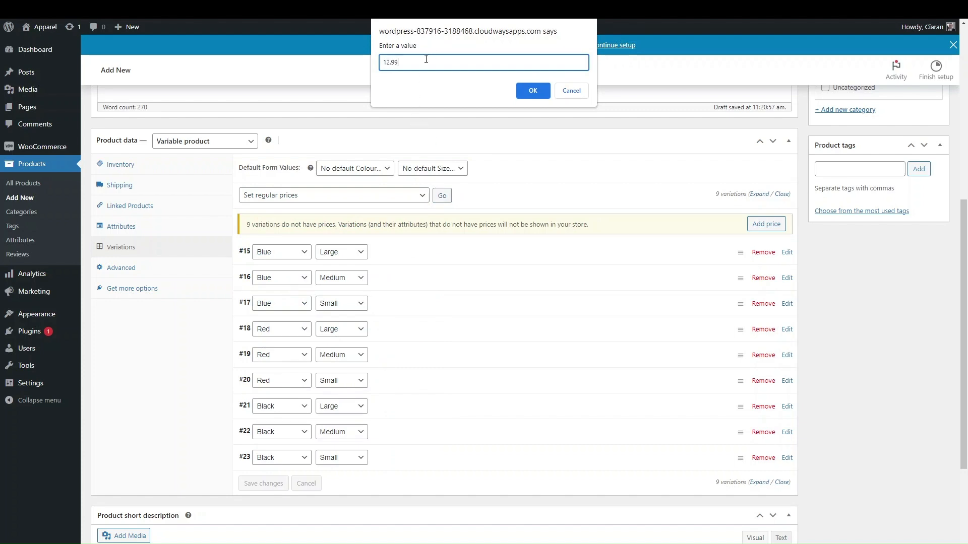
pyautogui.click(524, 87)
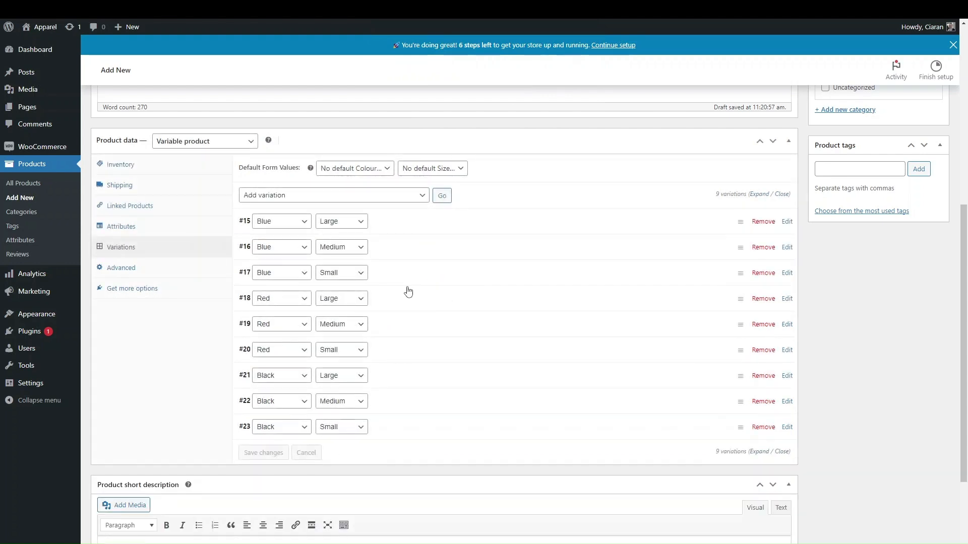
# Expand variations #16 and #19 to confirm they now show the 12.99 price
pyautogui.click(407, 256)
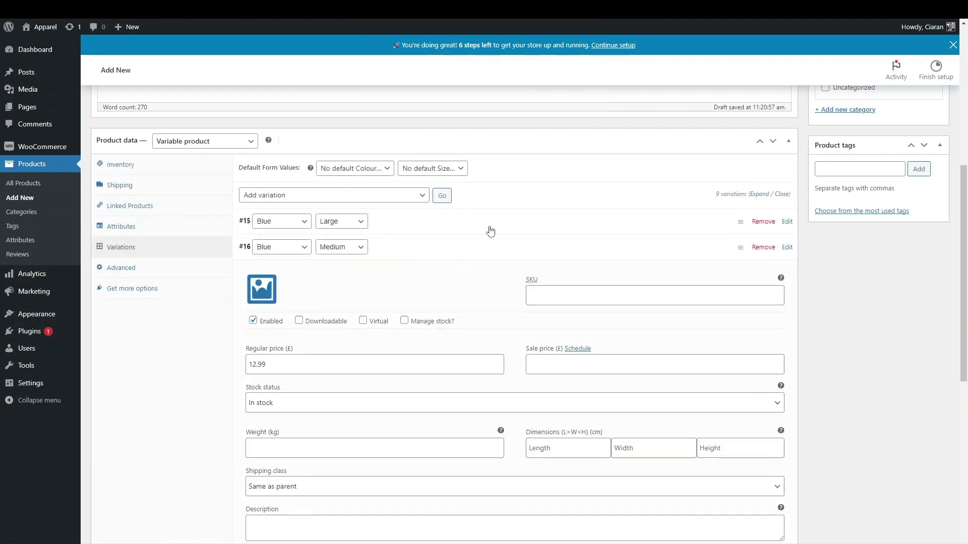
pyautogui.click(439, 255)
pyautogui.click(422, 334)
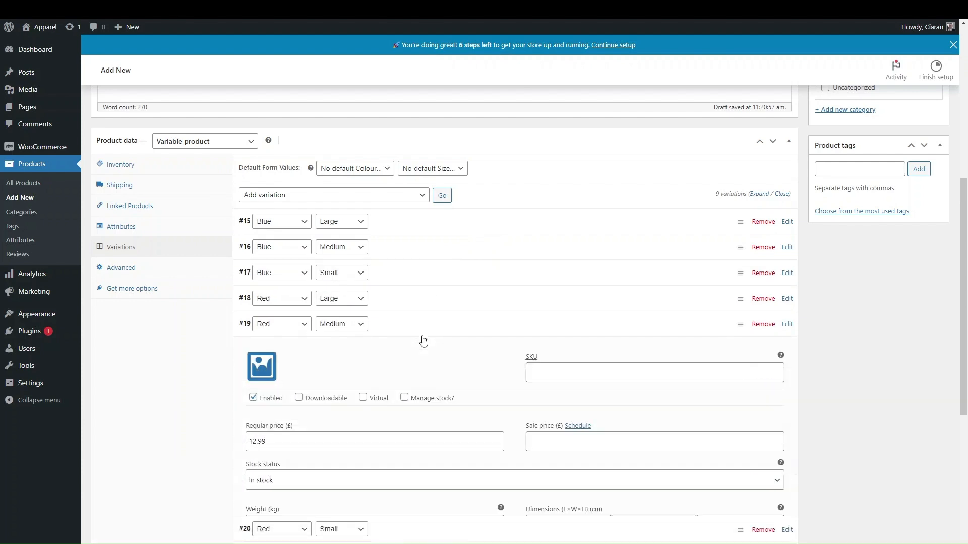
pyautogui.click(422, 337)
pyautogui.click(359, 198)
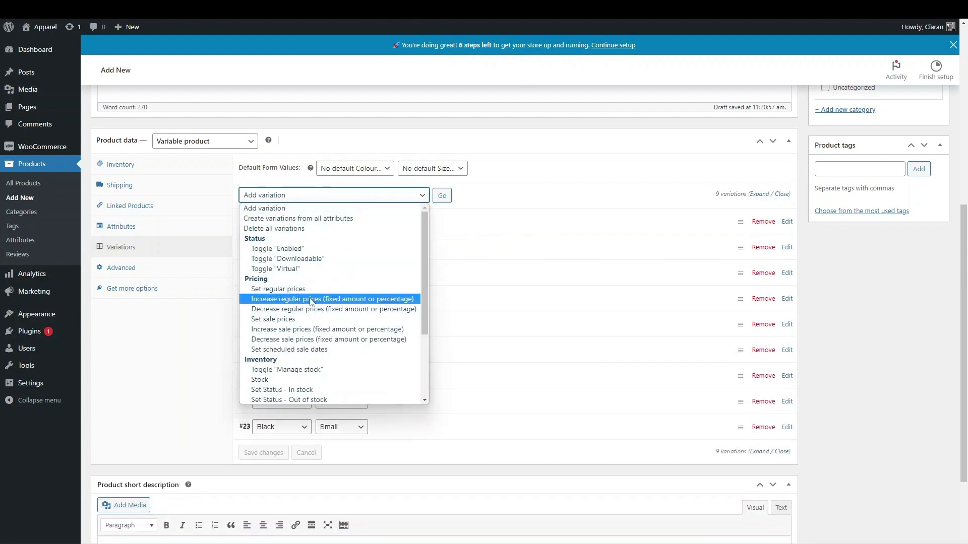
pyautogui.click(309, 301)
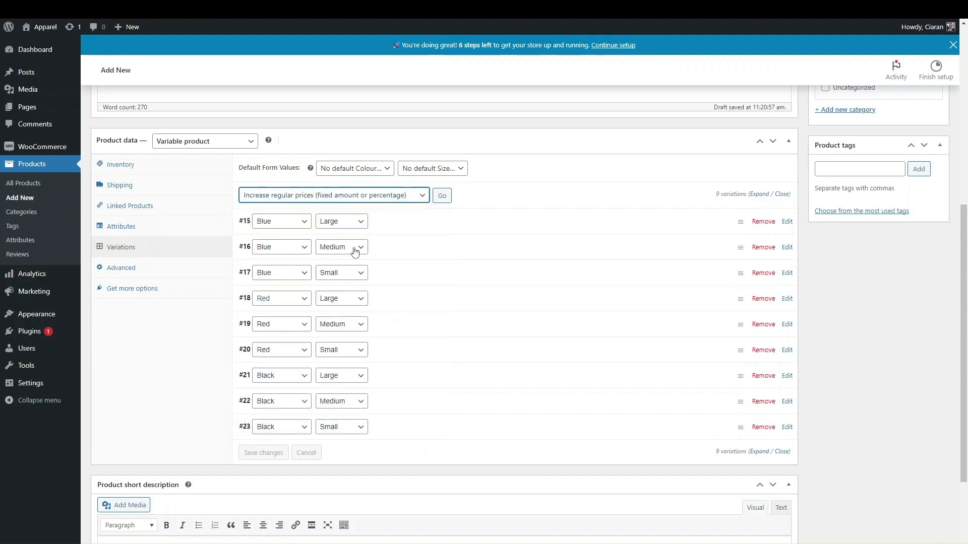
pyautogui.click(434, 199)
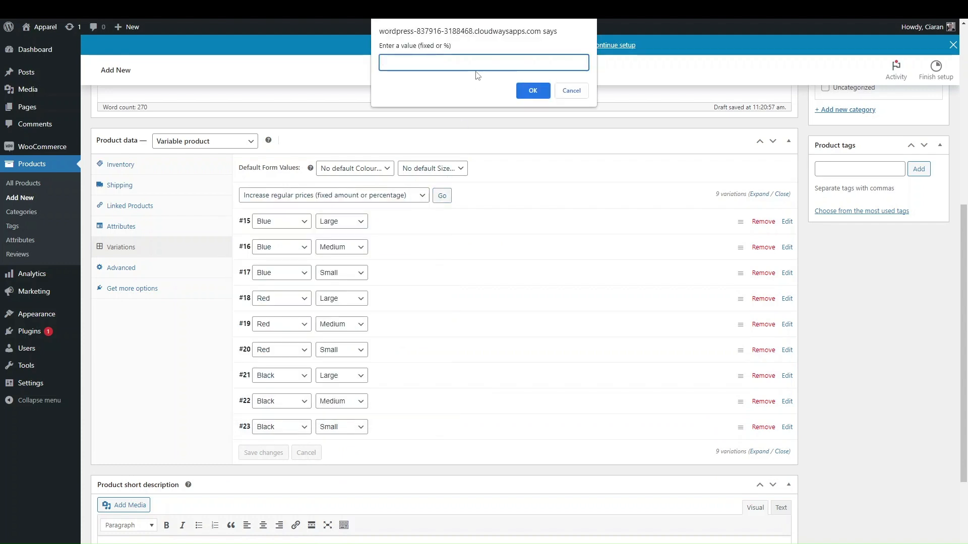
pyautogui.write('60')
pyautogui.click(532, 91)
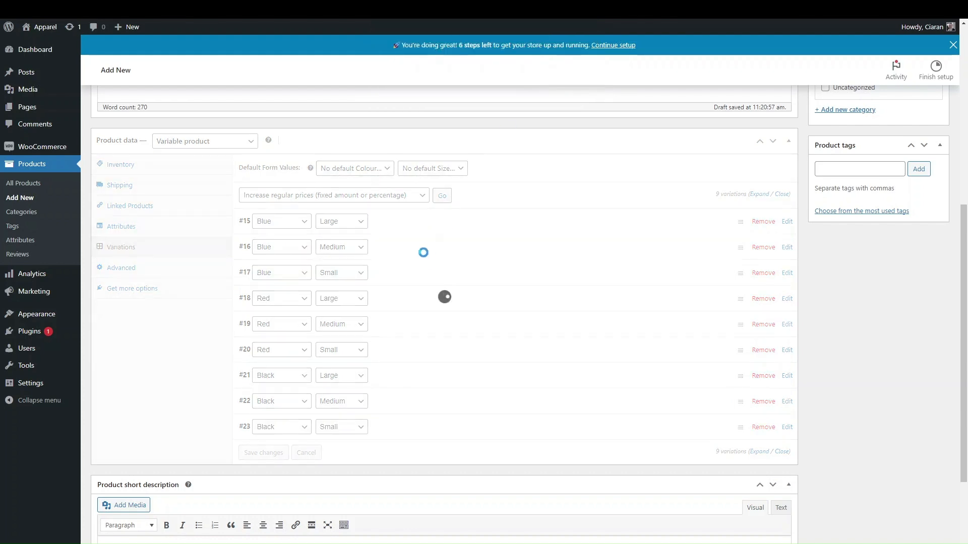
pyautogui.click(388, 251)
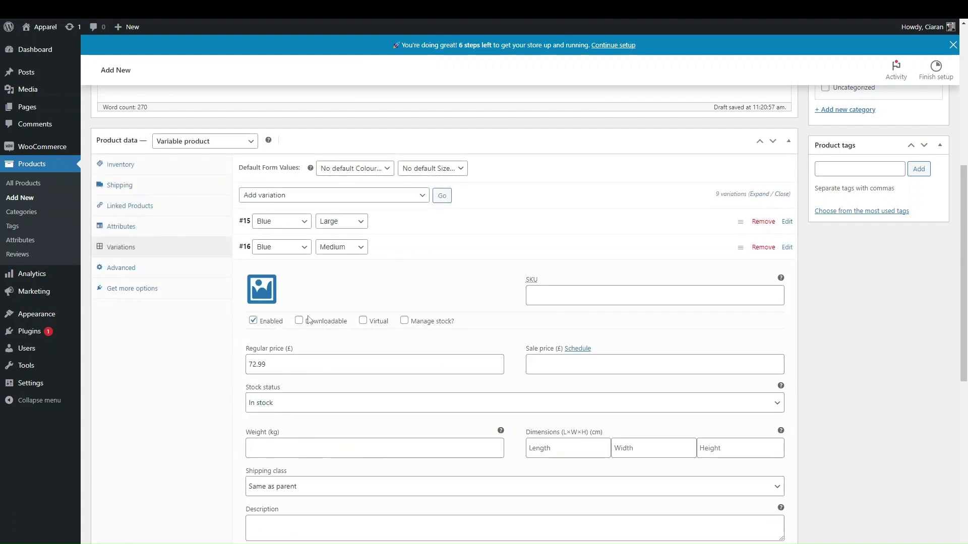
pyautogui.click(377, 252)
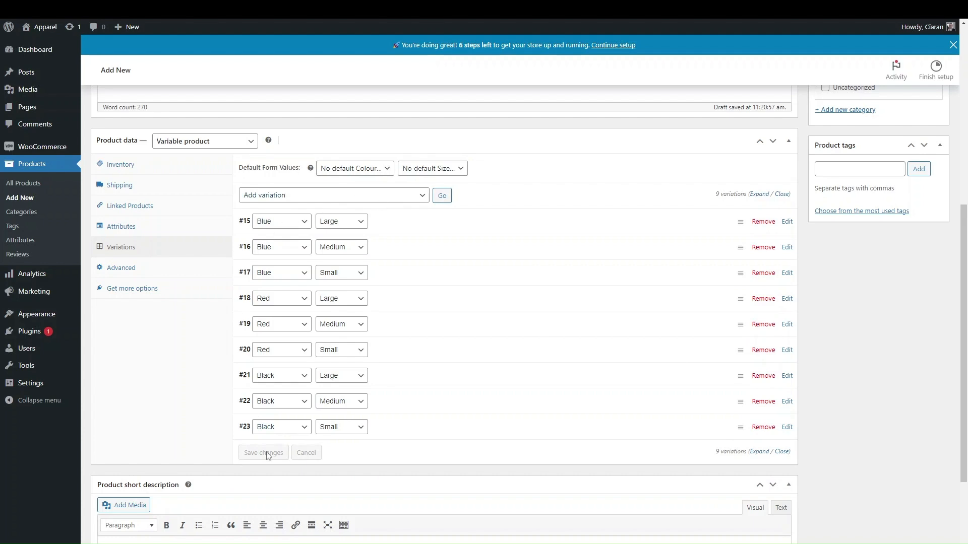
pyautogui.click(316, 201)
pyautogui.scroll(-3, 330, 342)
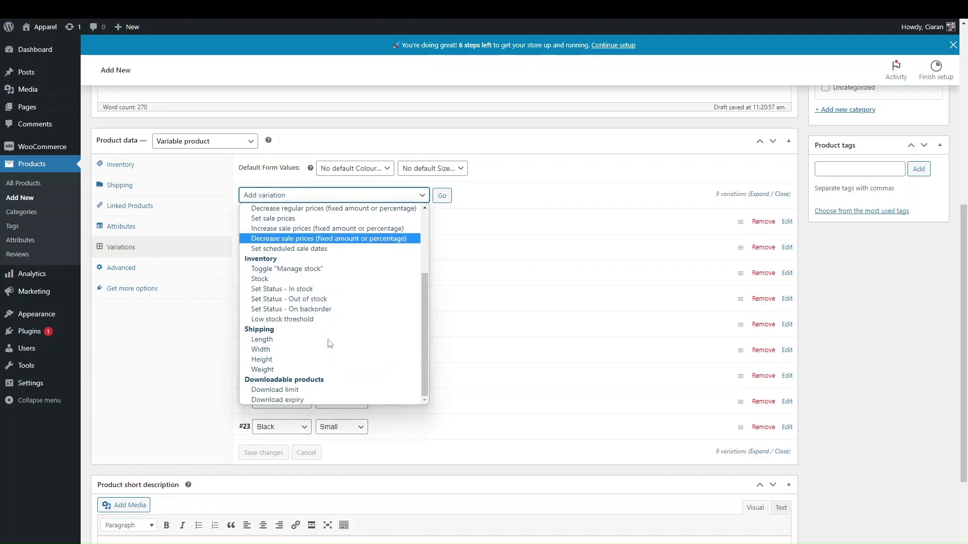
pyautogui.scroll(2, 325, 292)
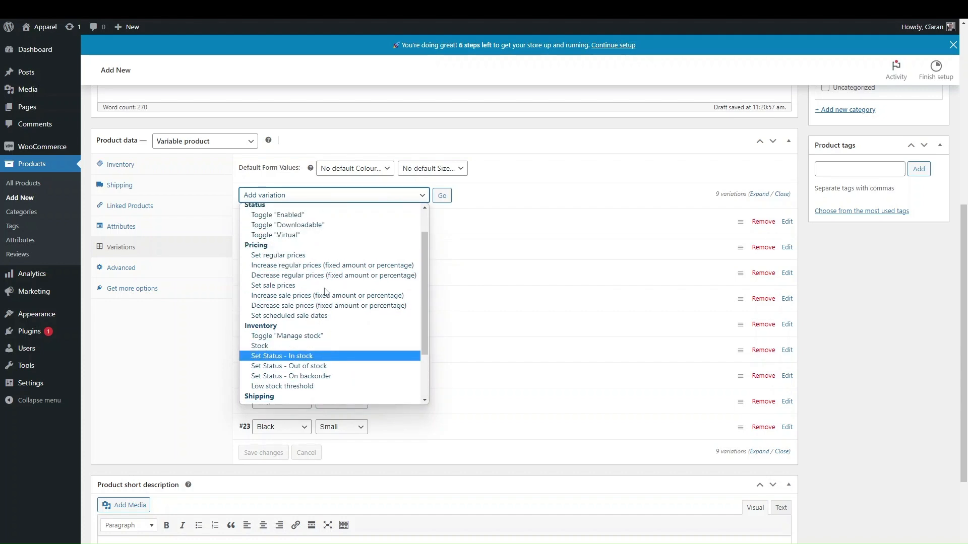
pyautogui.scroll(1, 332, 255)
pyautogui.scroll(-2, 326, 299)
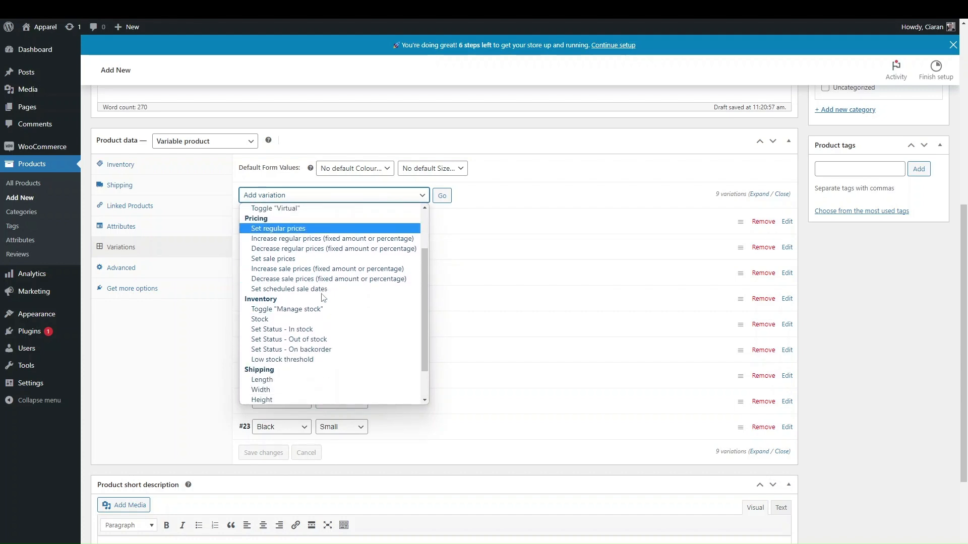
pyautogui.click(508, 176)
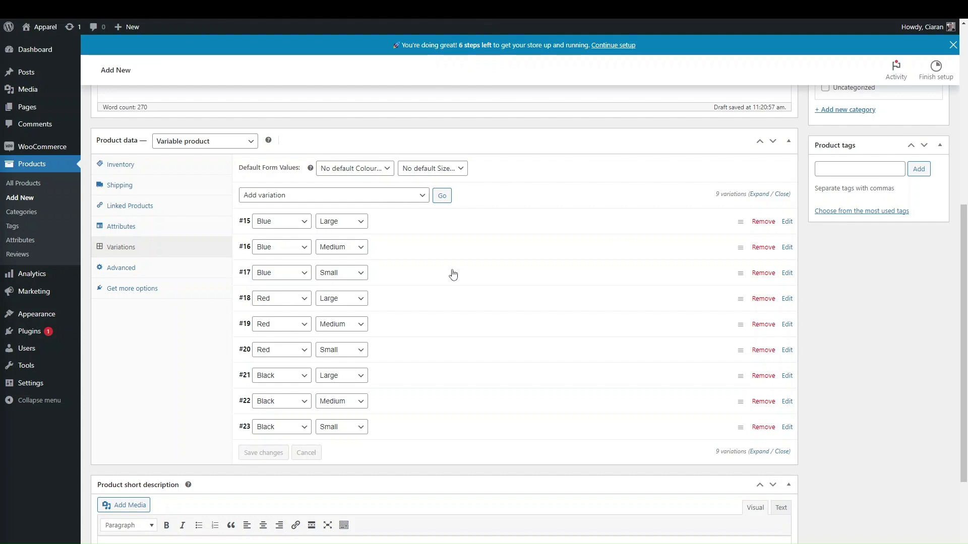
pyautogui.scroll(1, 433, 259)
pyautogui.scroll(-1, 433, 259)
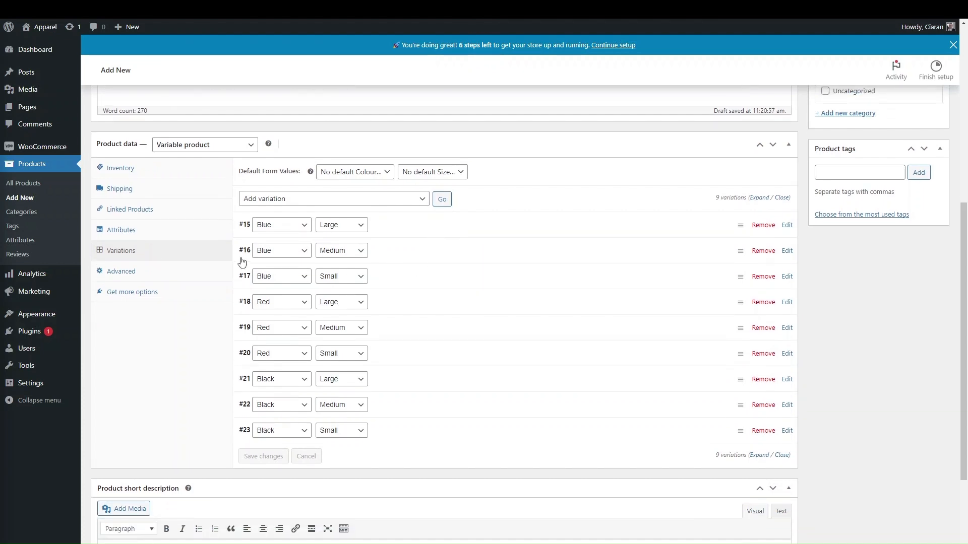
# Show the Advanced settings and place the cursor in the empty Purchase note field
pyautogui.click(192, 277)
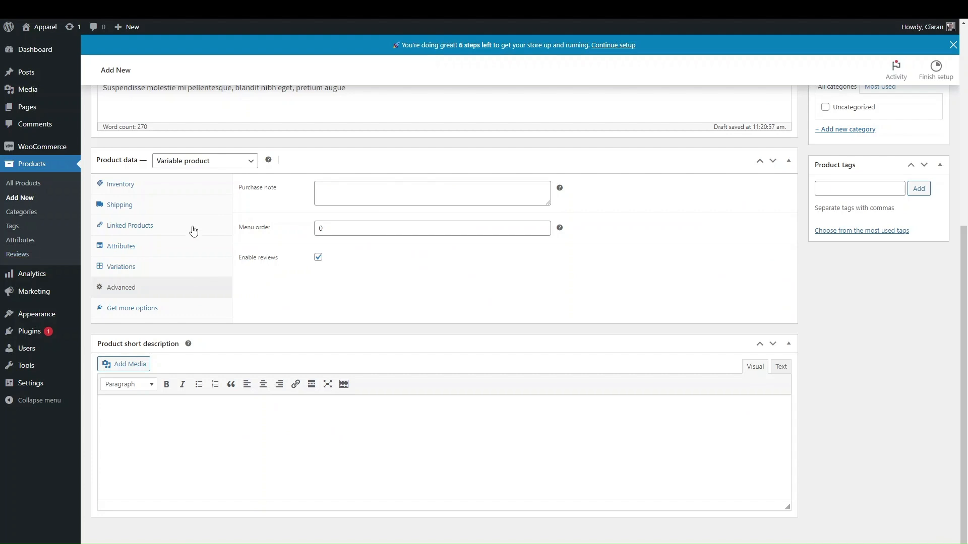
pyautogui.click(331, 199)
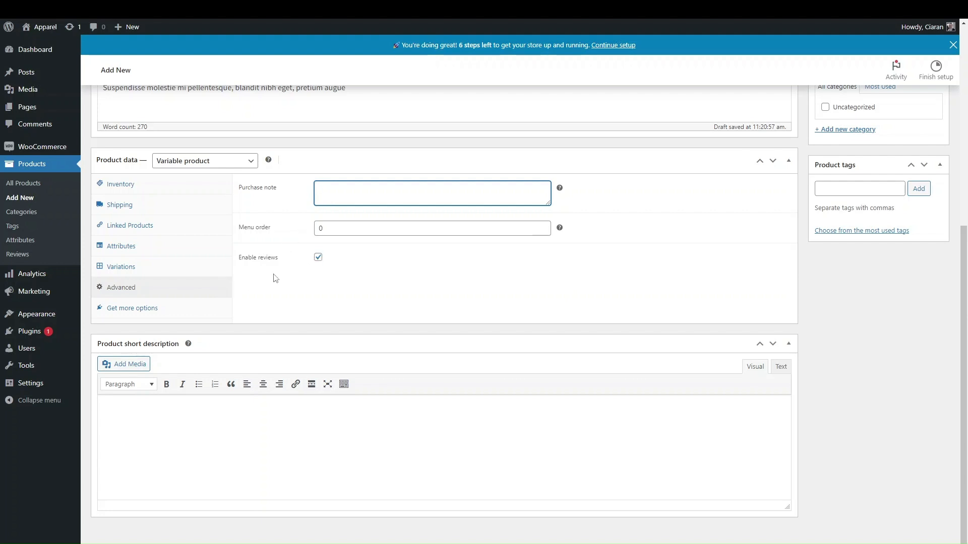
pyautogui.scroll(5, 275, 279)
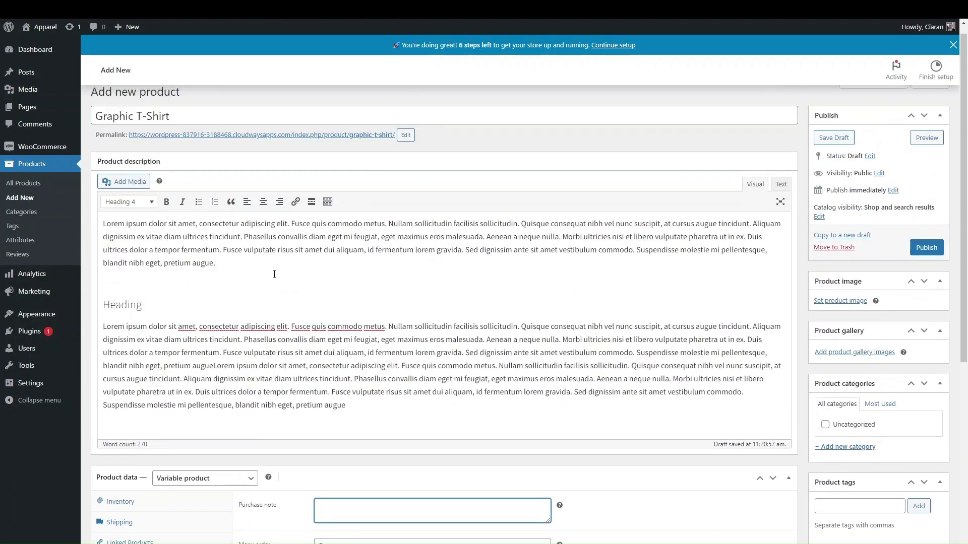
# Paste the opening Lorem ipsum lines into the short description, deleting everything from 'Quisque' onward
pyautogui.scroll(-5, 275, 279)
pyautogui.click(206, 447)
pyautogui.scroll(5, 206, 446)
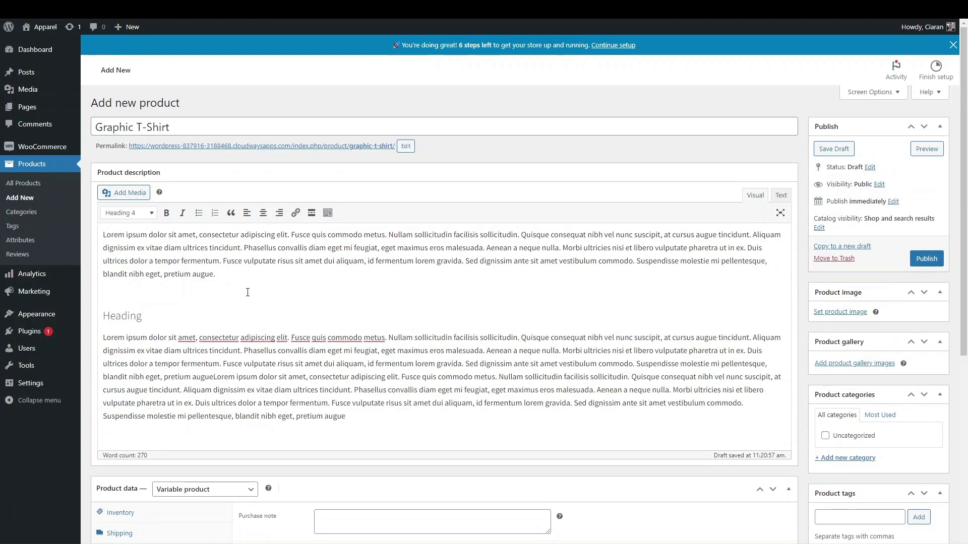
pyautogui.moveTo(241, 248); pyautogui.dragTo(87, 231)
pyautogui.hotkey('ctrl', 'c')
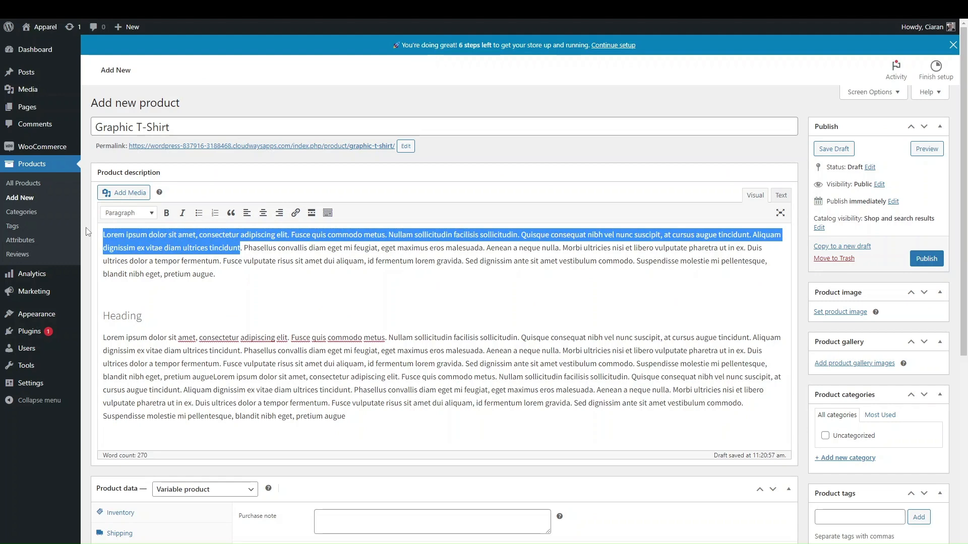
pyautogui.scroll(-6, 397, 313)
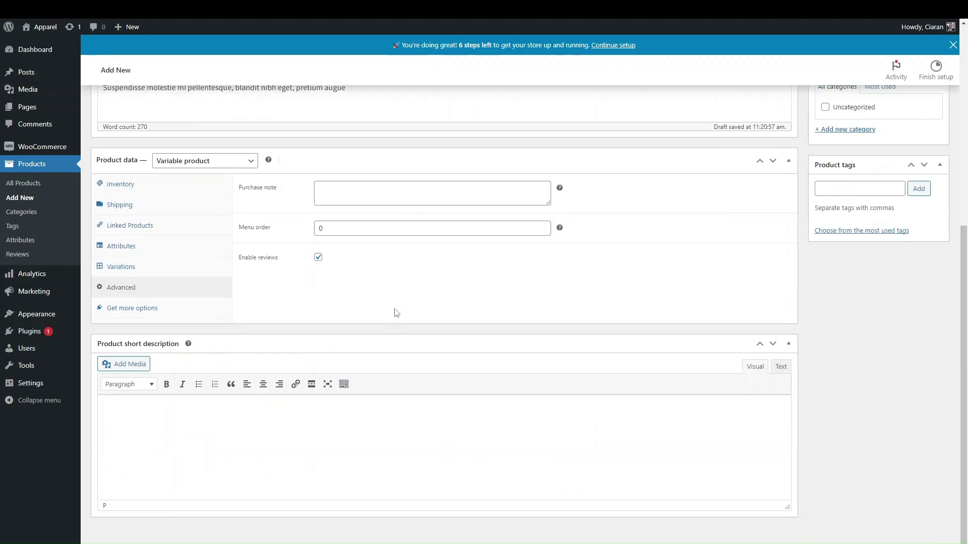
pyautogui.click(246, 495)
pyautogui.hotkey('ctrl', 'v')
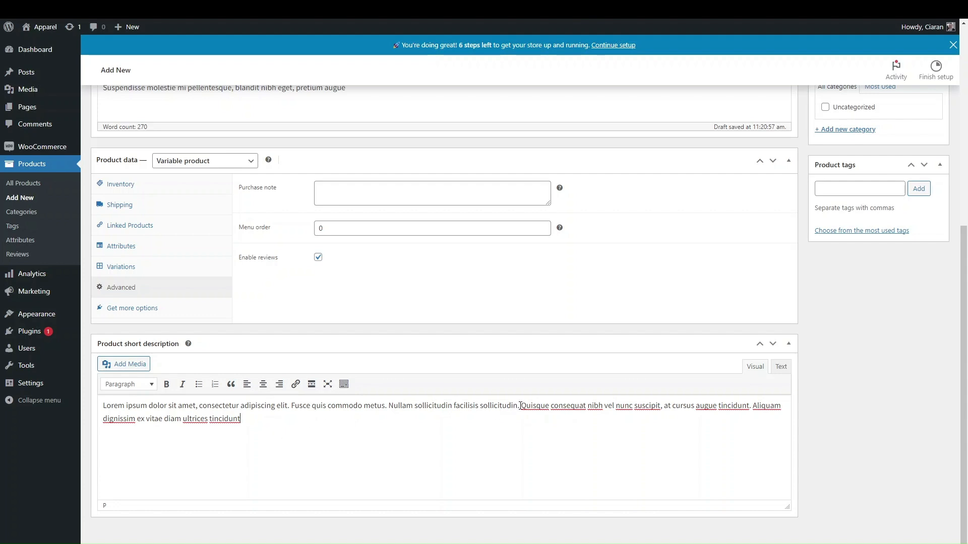
pyautogui.moveTo(520, 406); pyautogui.dragTo(551, 437)
pyautogui.press('BackSpace')
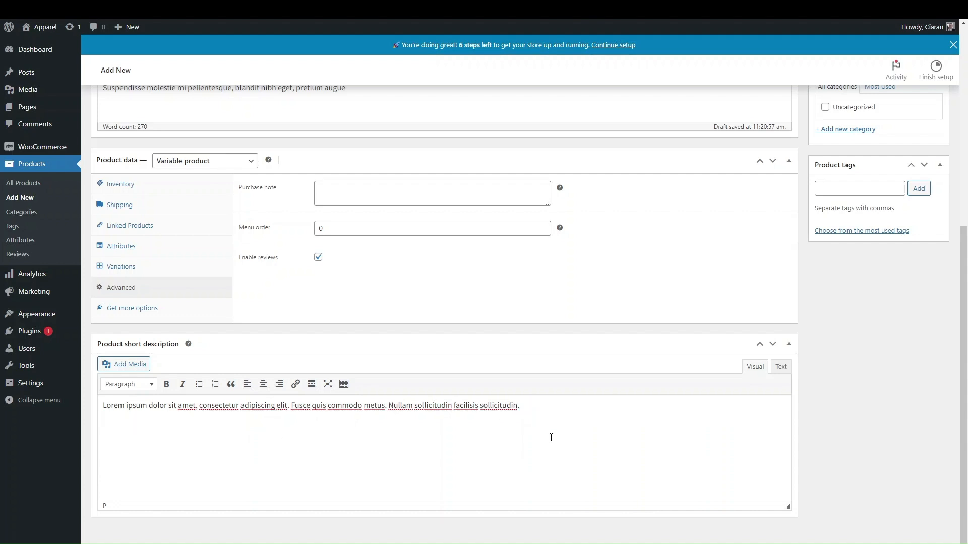
pyautogui.scroll(6, 702, 324)
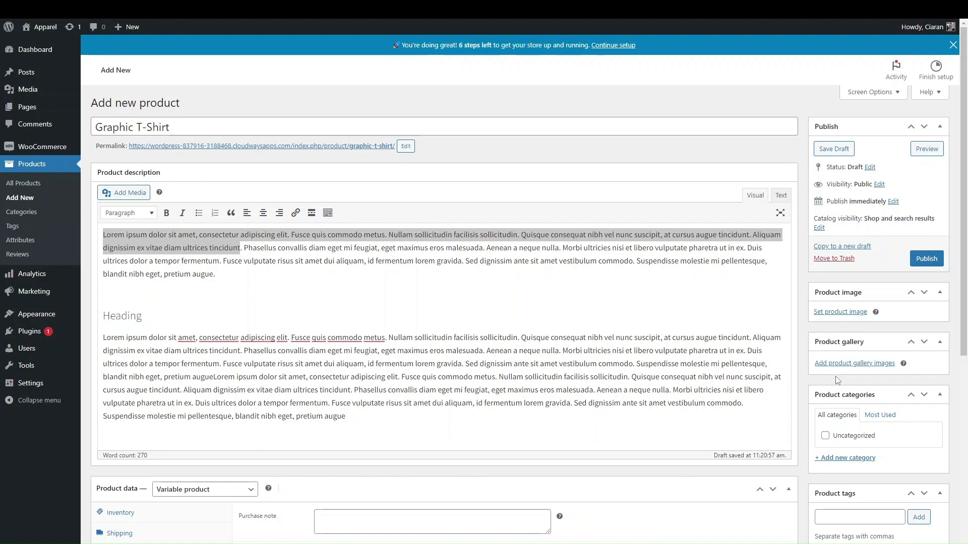
# Upload the three-coloured T-shirts photo and set it as the product image
pyautogui.click(829, 312)
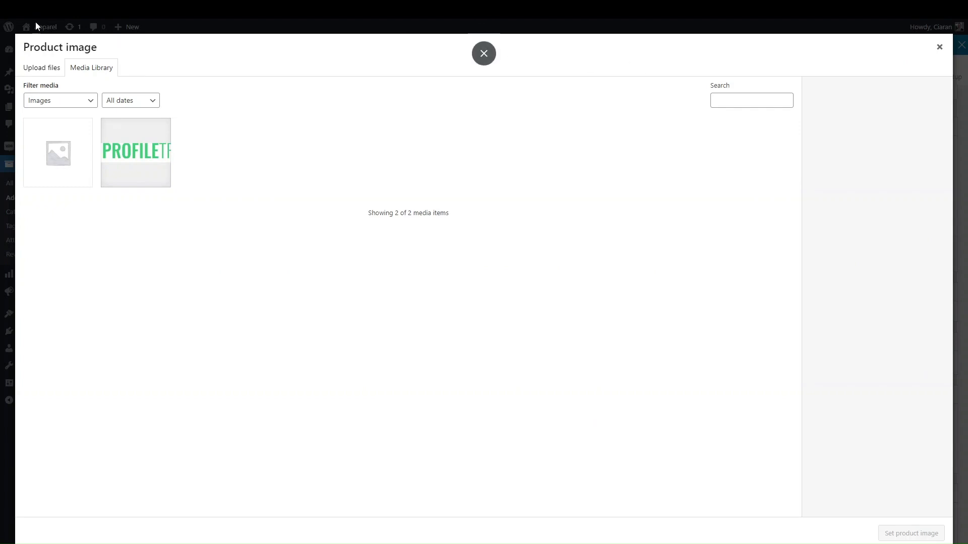
pyautogui.click(45, 70)
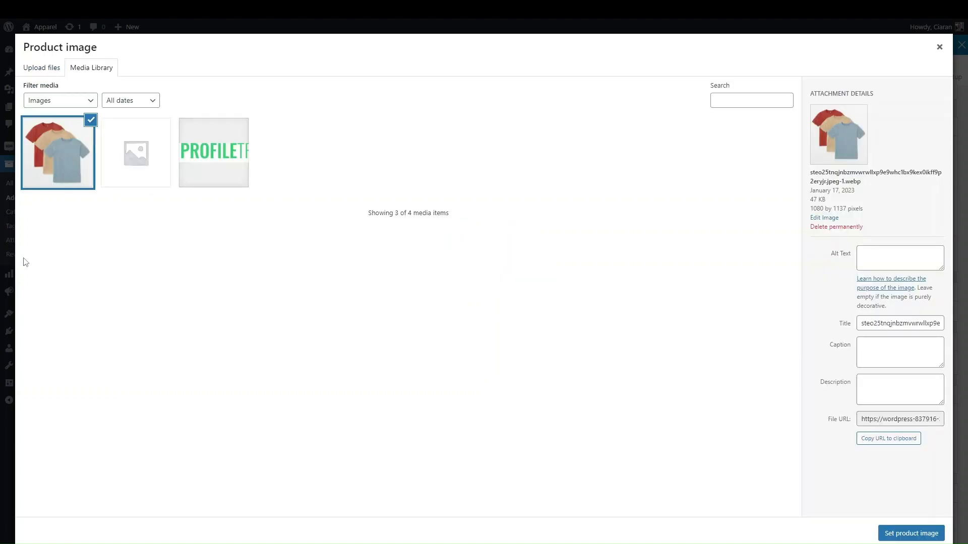
pyautogui.click(906, 533)
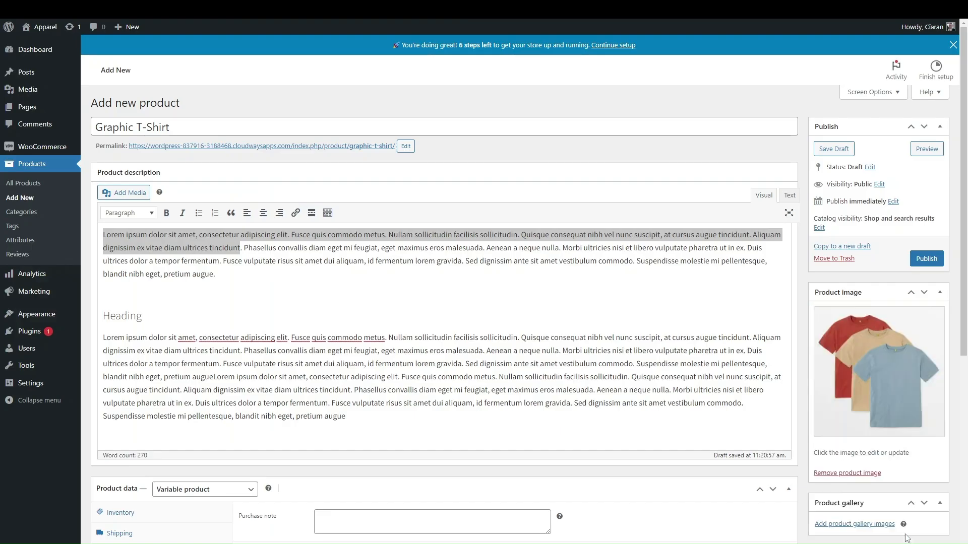
# Add four images, including the T-shirts photo, to the product gallery
pyautogui.scroll(-2, 784, 457)
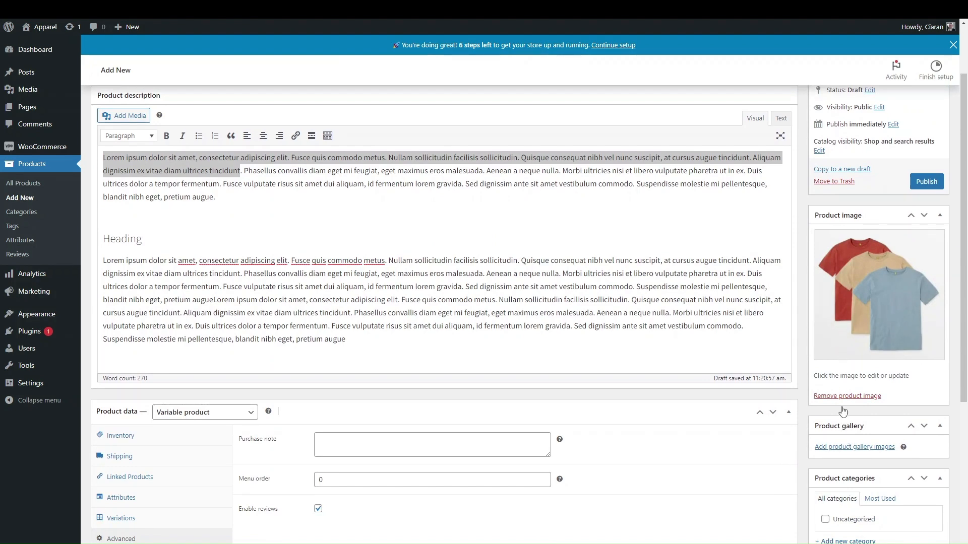
pyautogui.click(837, 448)
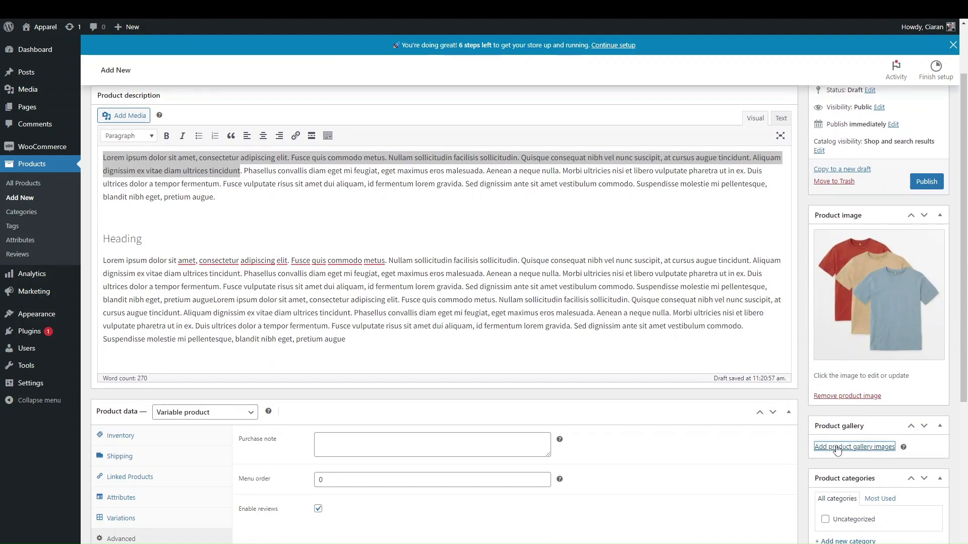
pyautogui.click(73, 166)
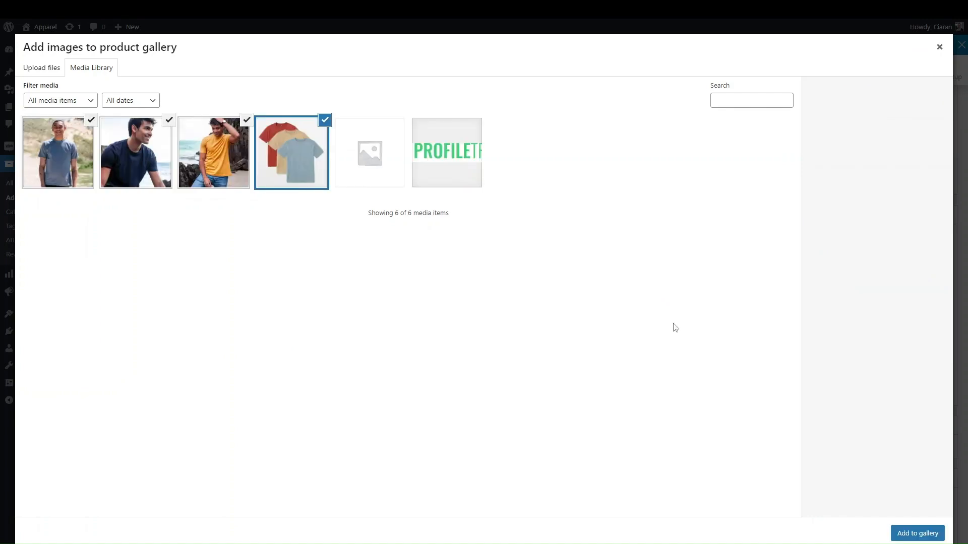
pyautogui.click(899, 534)
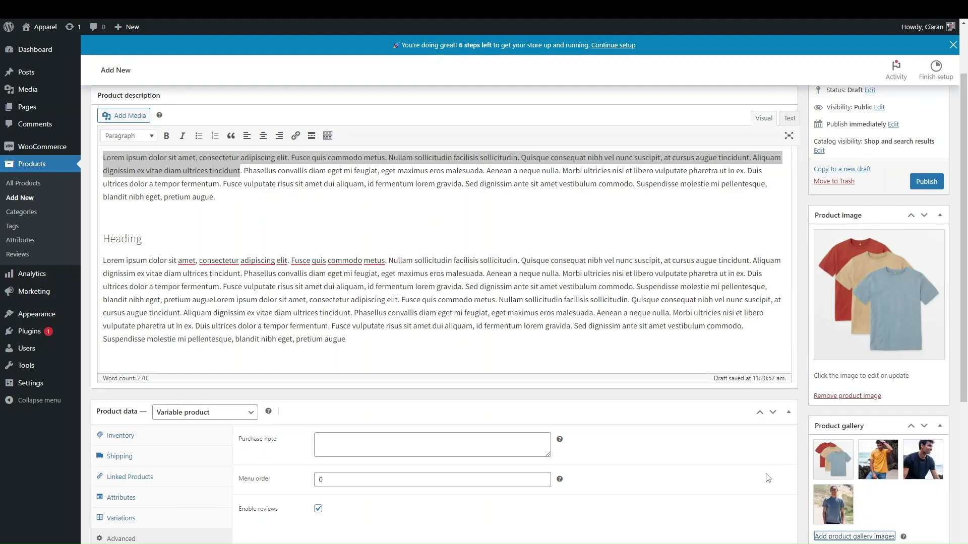
pyautogui.scroll(-5, 768, 479)
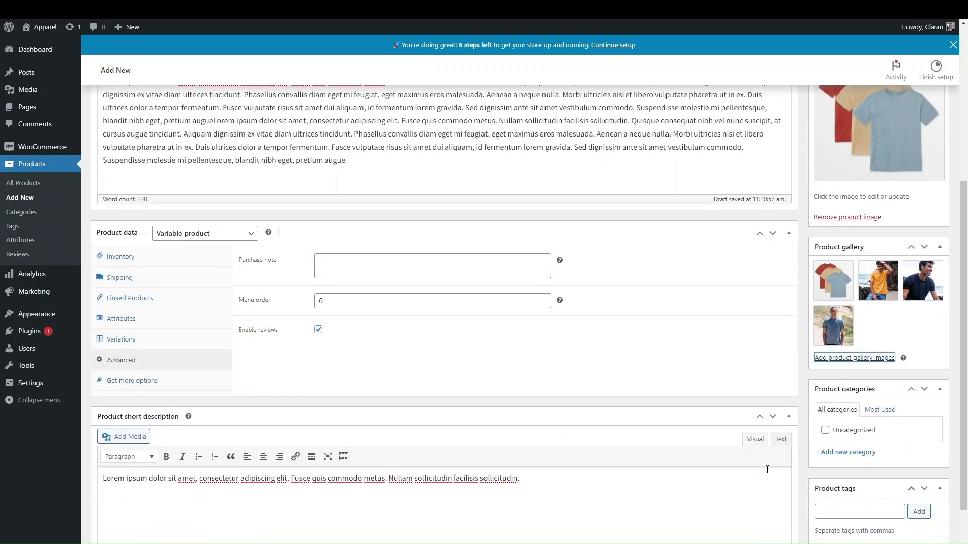
# Review the description, image and gallery boxes, then create and tick a new Mens category
pyautogui.scroll(4, 770, 300)
pyautogui.scroll(-4, 769, 300)
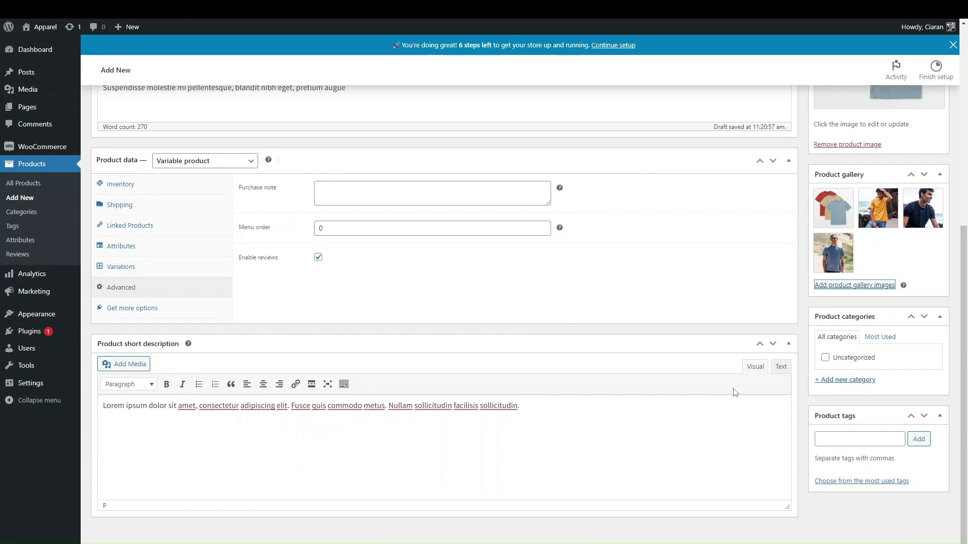
pyautogui.scroll(7, 709, 264)
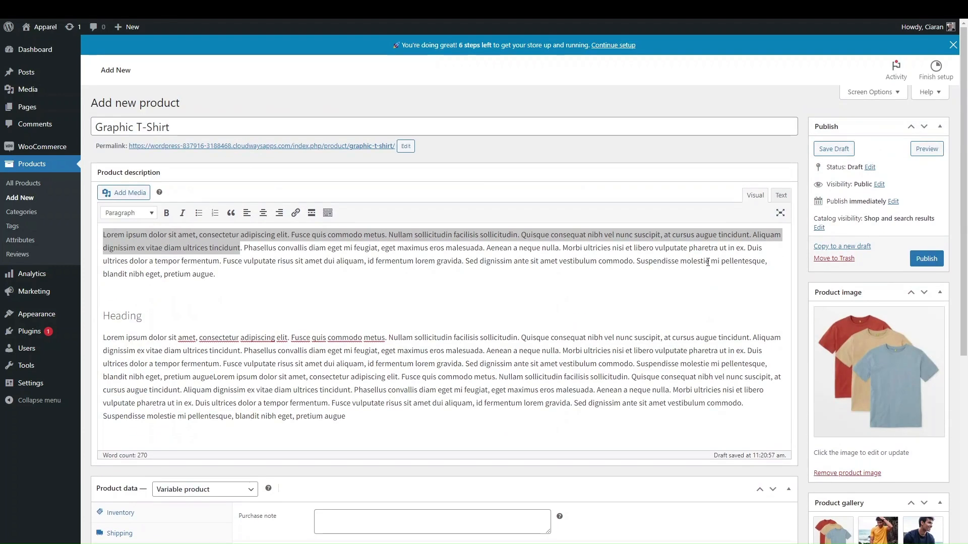
pyautogui.scroll(-5, 647, 345)
pyautogui.scroll(-1, 647, 347)
pyautogui.click(833, 385)
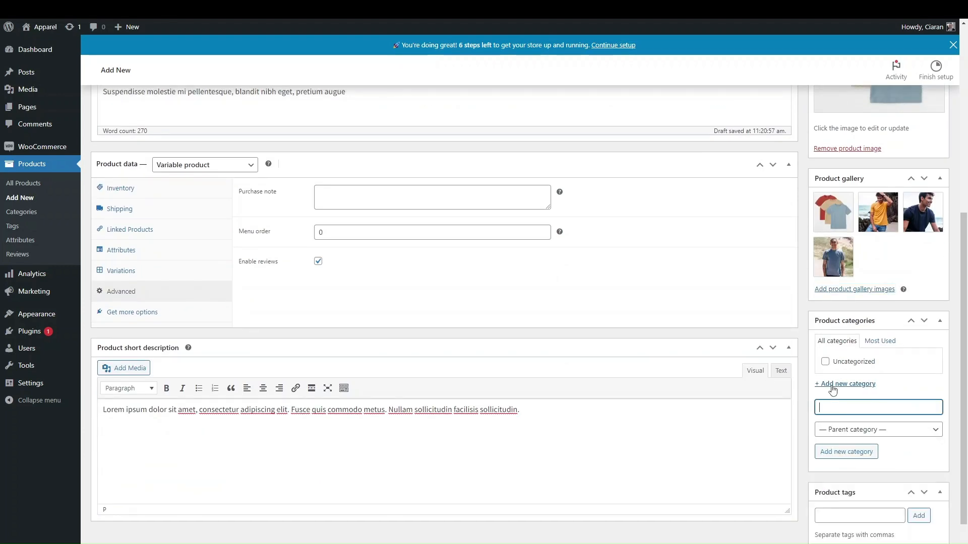
pyautogui.write('Men')
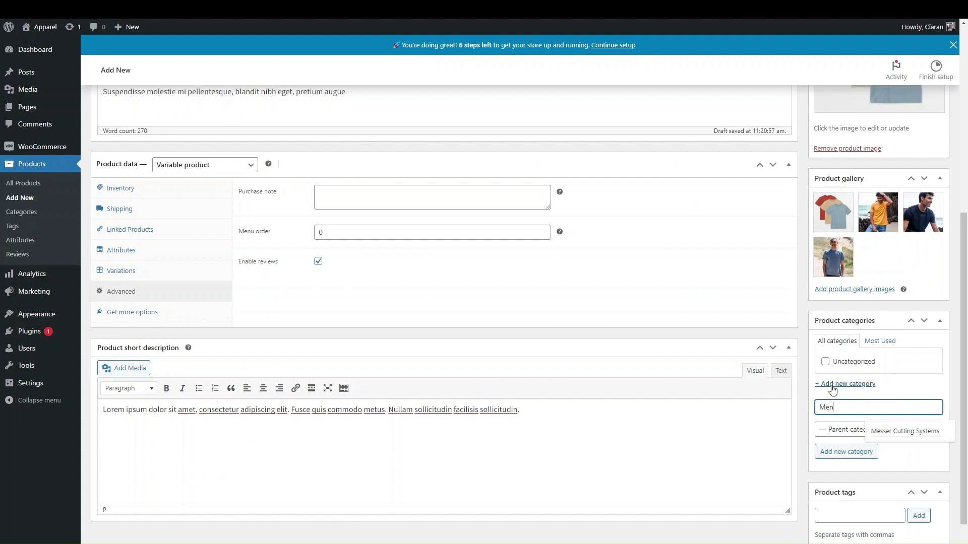
pyautogui.write('s')
pyautogui.click(846, 452)
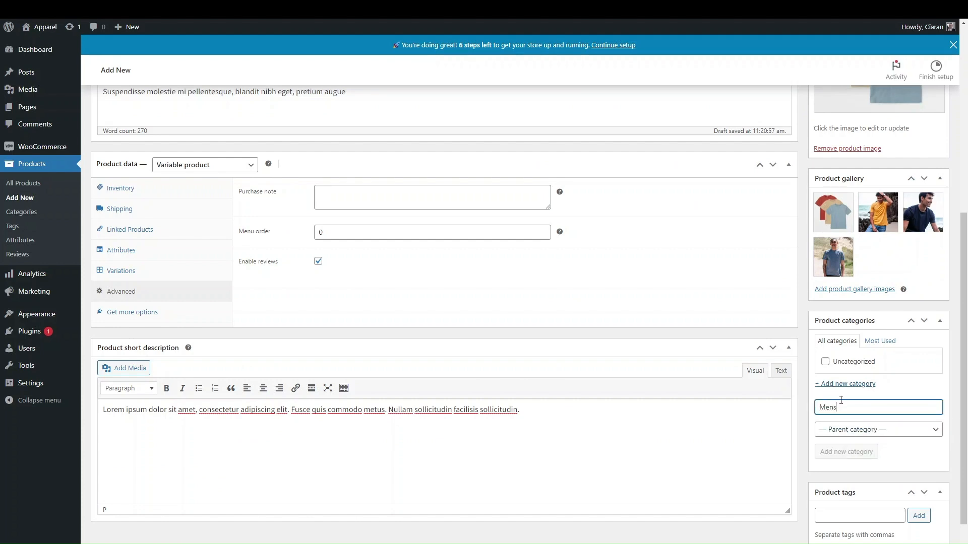
pyautogui.click(838, 413)
# Add a T-shirt category with Mens as its parent category
pyautogui.write('T-shirt')
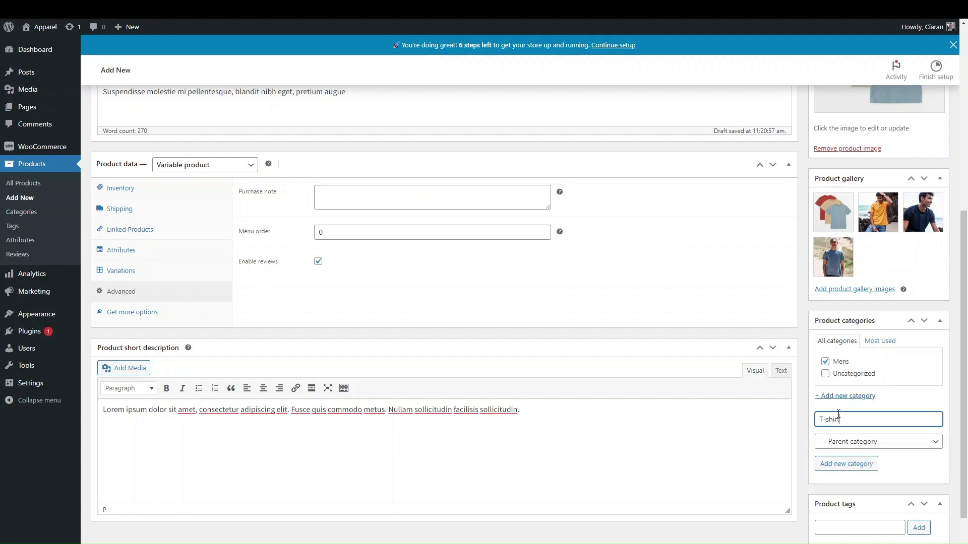
pyautogui.click(838, 442)
pyautogui.click(834, 465)
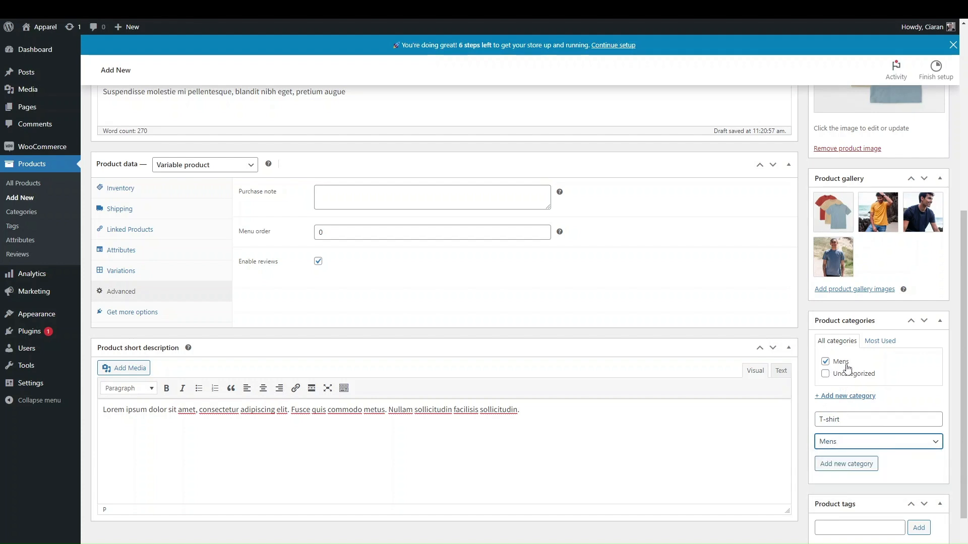
pyautogui.click(832, 464)
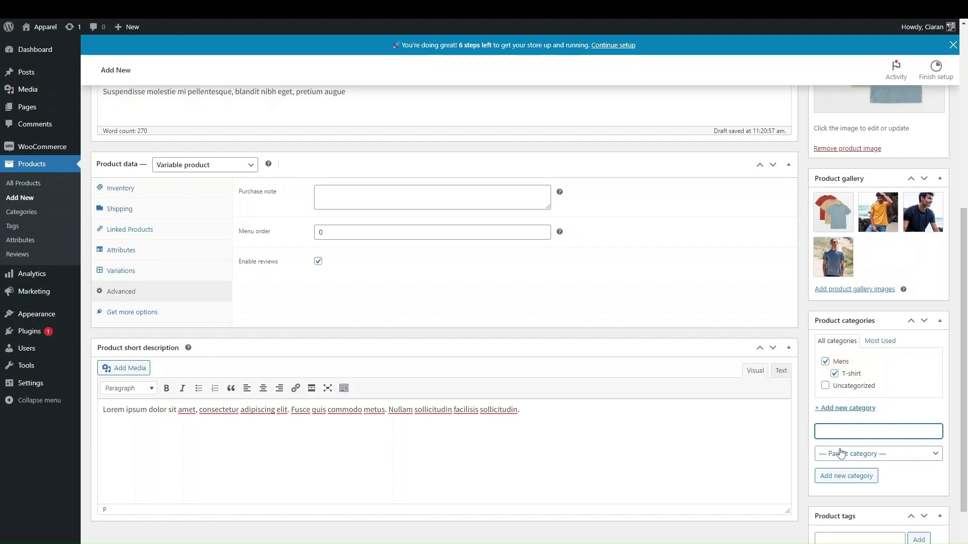
pyautogui.scroll(1, 805, 442)
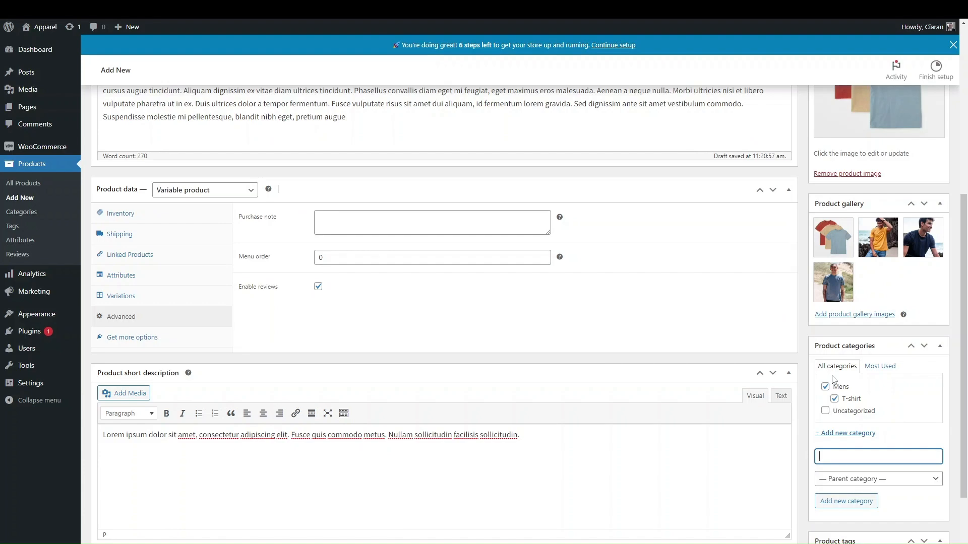
pyautogui.scroll(6, 778, 259)
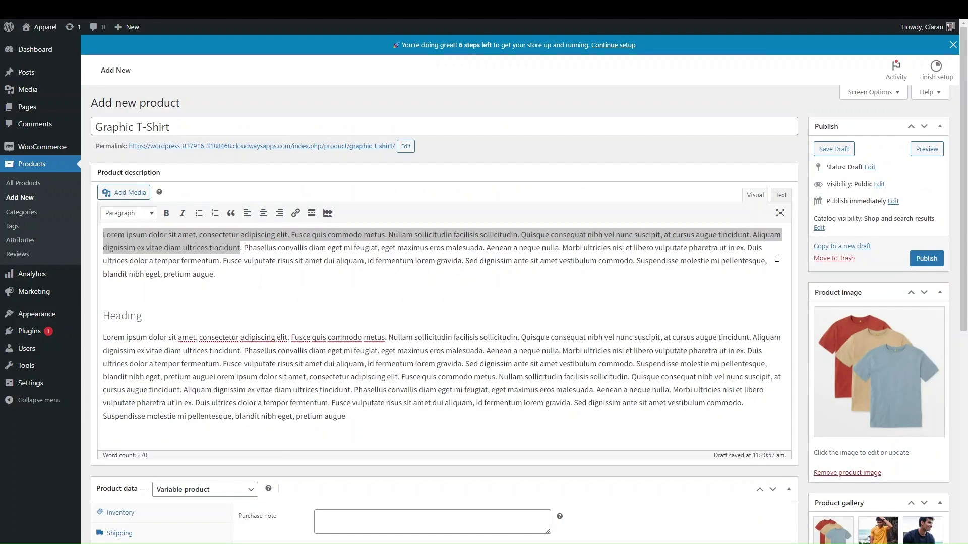
pyautogui.scroll(-8, 777, 258)
pyautogui.scroll(8, 777, 258)
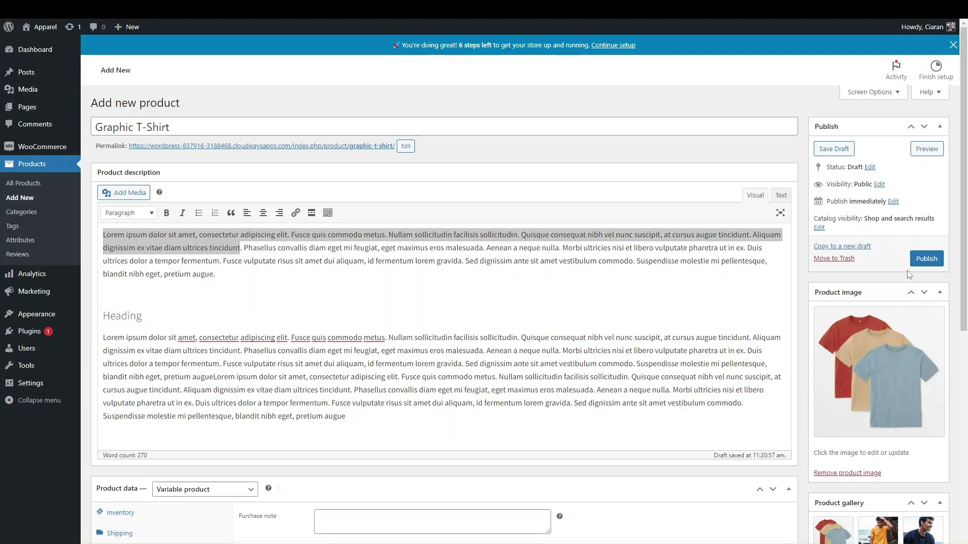
# Save the Graphic T-Shirt as a draft, then publish it
pyautogui.click(834, 150)
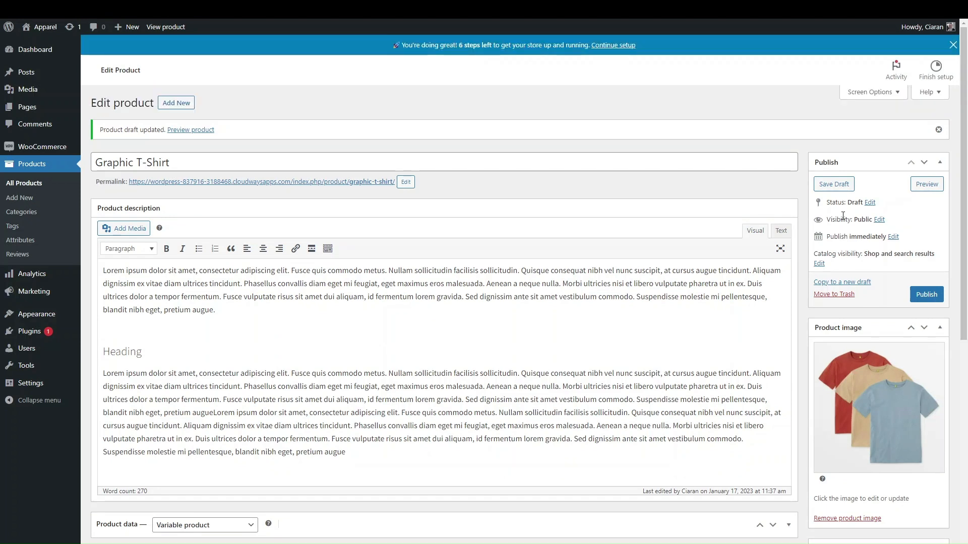
pyautogui.click(926, 294)
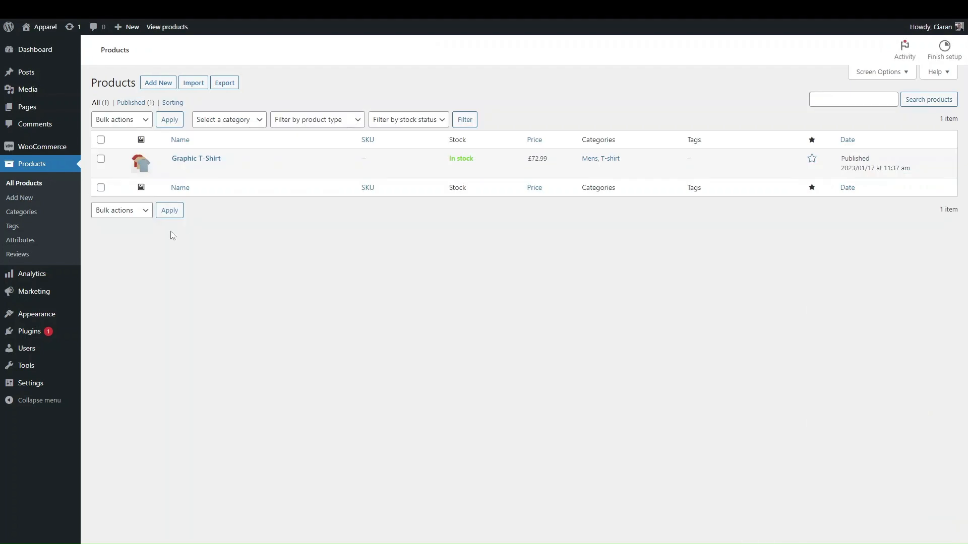
# View the live Graphic T-Shirt page, browsing gallery photos and highlighting its title, price and description
pyautogui.click(198, 160)
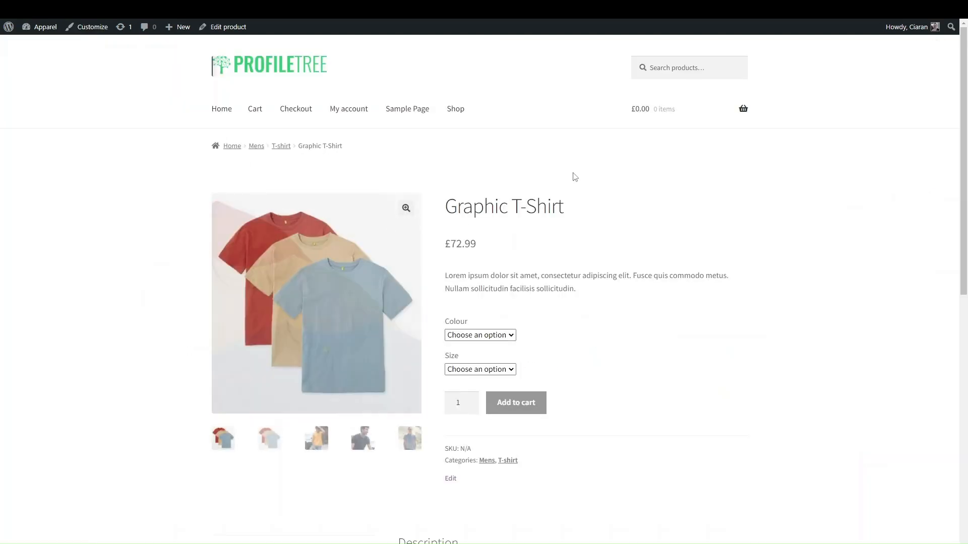
pyautogui.scroll(-2, 613, 401)
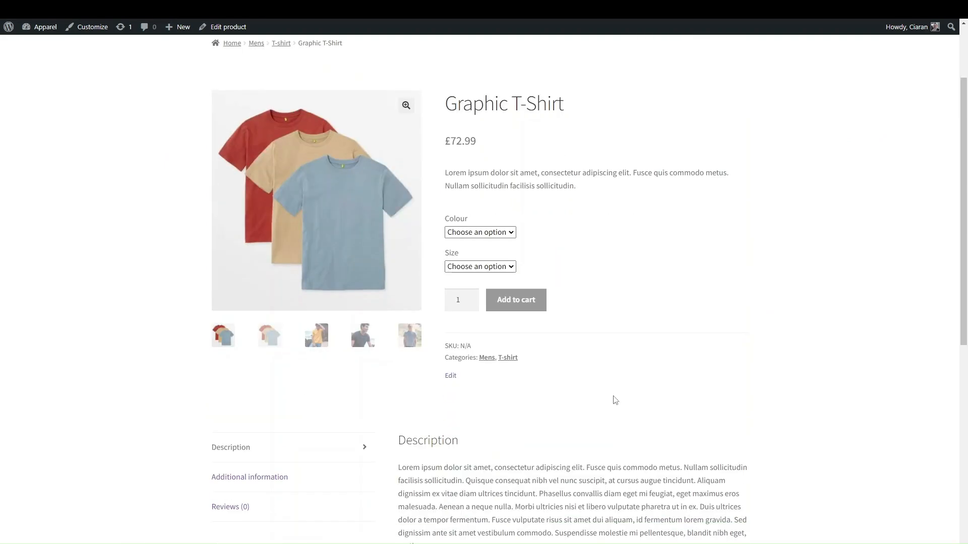
pyautogui.scroll(2, 613, 401)
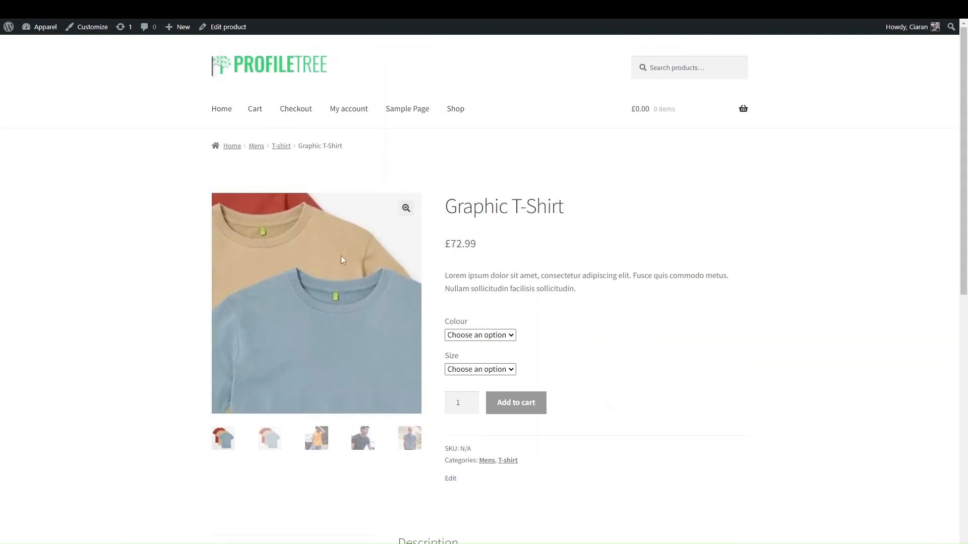
pyautogui.click(317, 438)
pyautogui.click(364, 439)
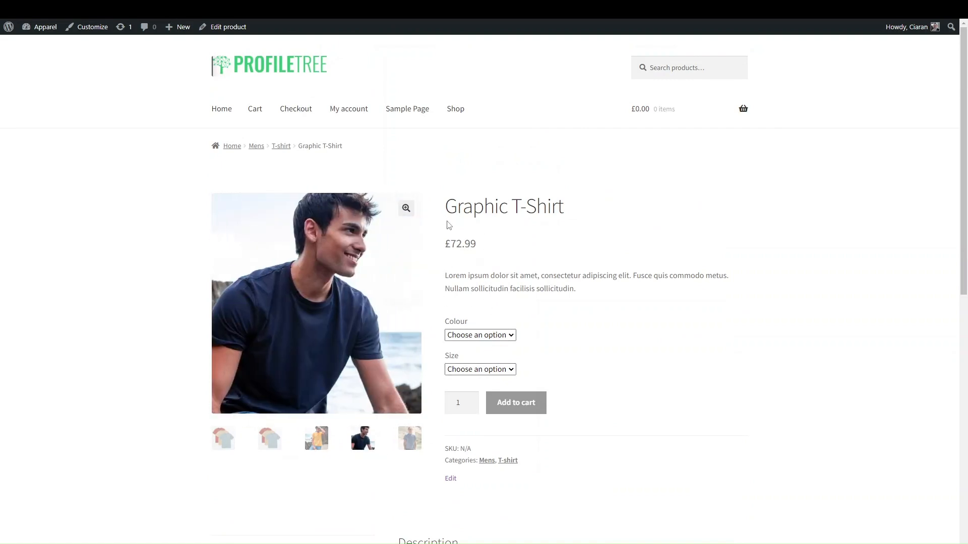
pyautogui.moveTo(445, 246); pyautogui.dragTo(471, 244)
pyautogui.moveTo(446, 206); pyautogui.dragTo(591, 204)
pyautogui.moveTo(597, 276); pyautogui.dragTo(459, 284)
# Choose Red as the colour and Medium as the size
pyautogui.scroll(-1, 459, 284)
pyautogui.click(463, 295)
pyautogui.click(467, 328)
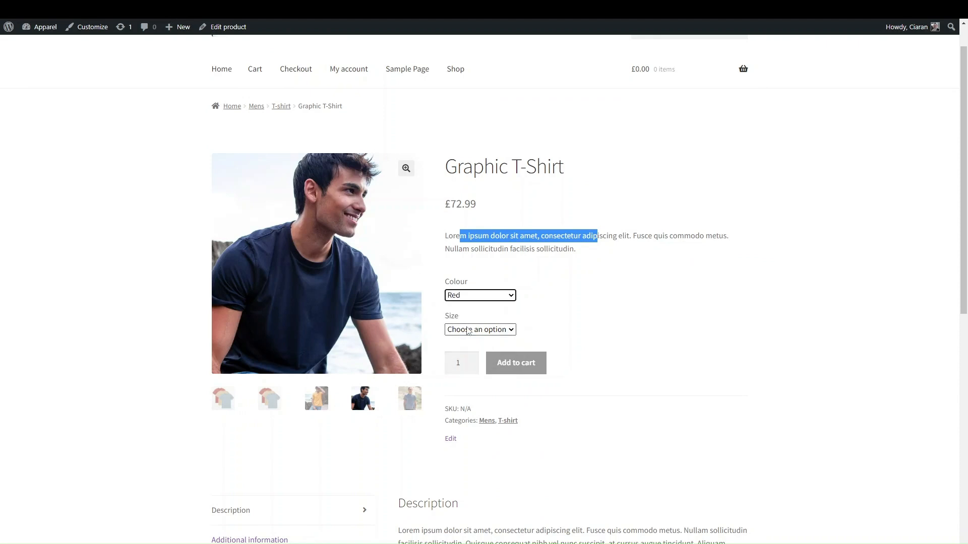
pyautogui.click(467, 330)
pyautogui.click(462, 363)
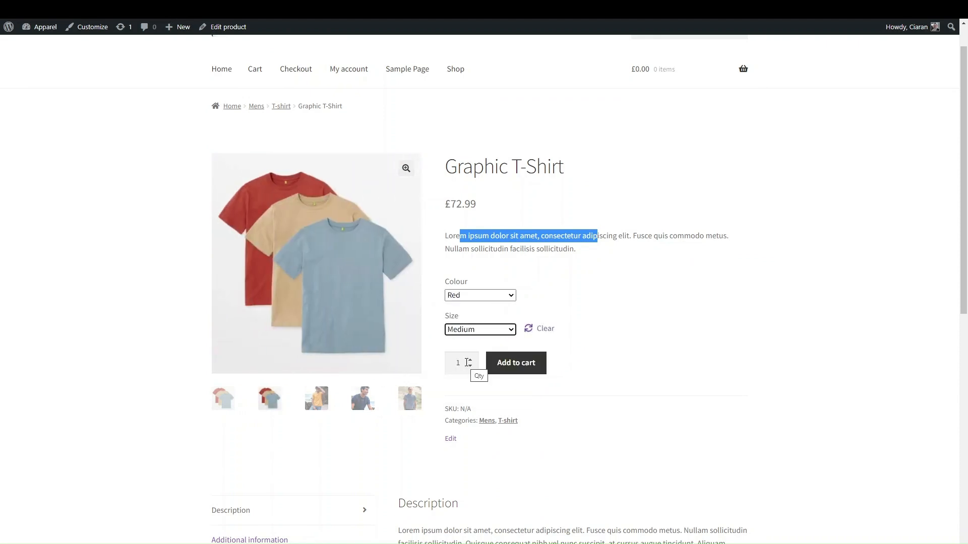
# Check the Additional information table and the empty Reviews section
pyautogui.scroll(-2, 476, 277)
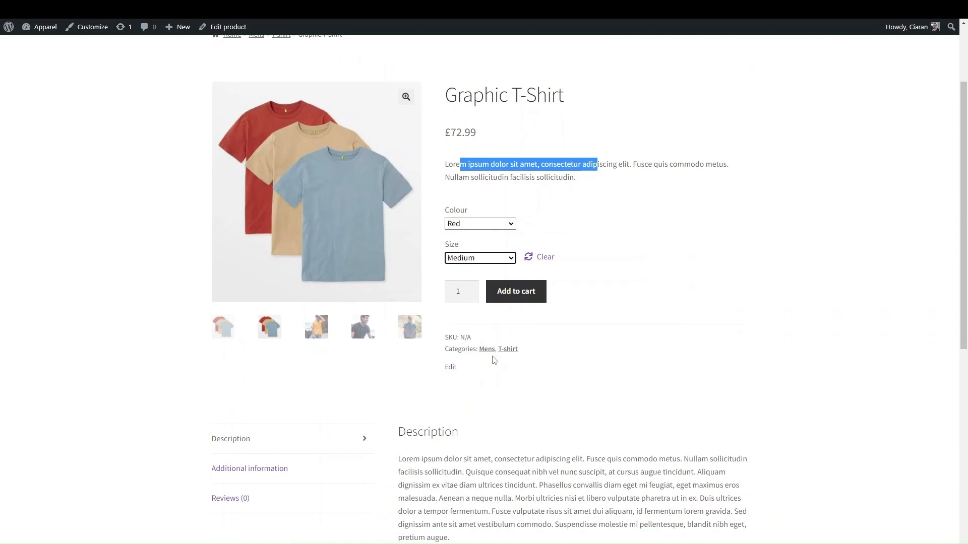
pyautogui.scroll(-6, 490, 411)
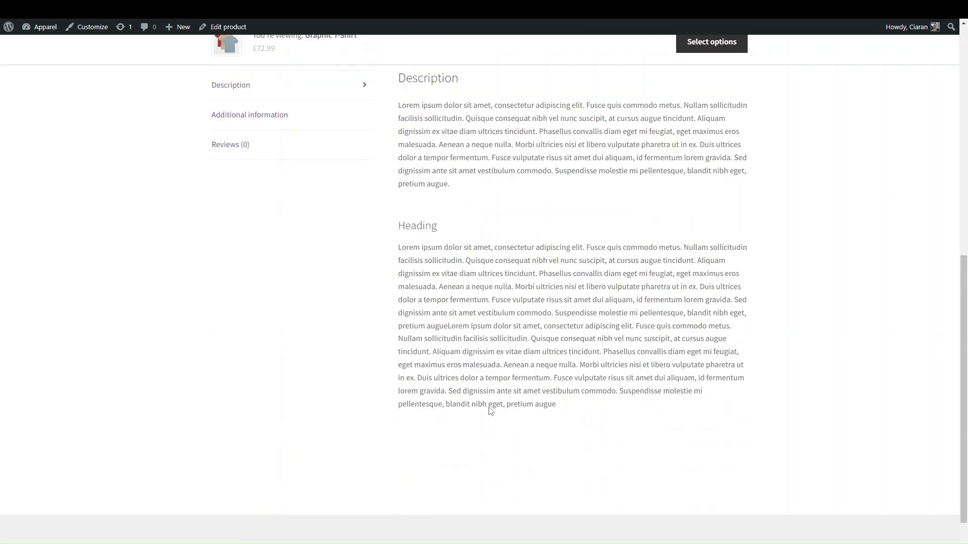
pyautogui.scroll(3, 490, 411)
pyautogui.click(286, 312)
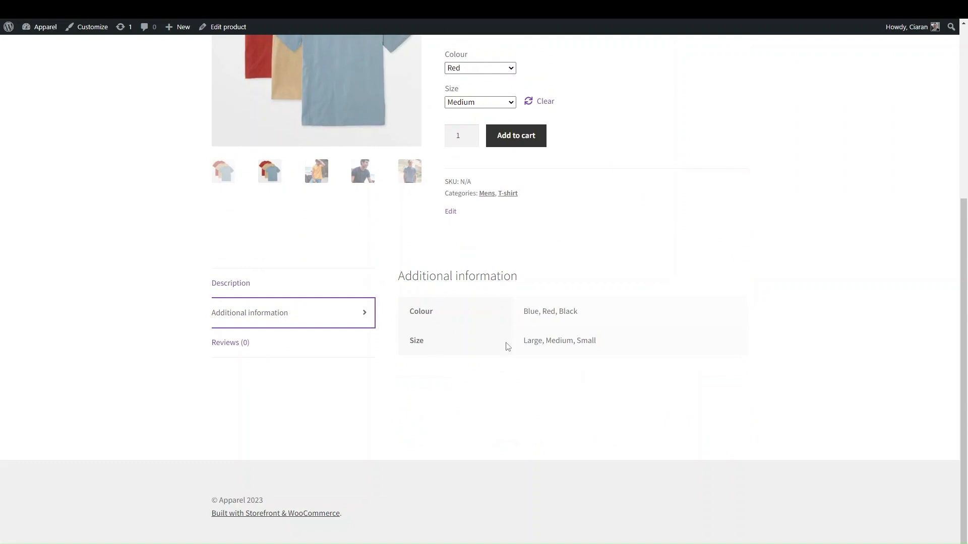
pyautogui.scroll(1, 497, 342)
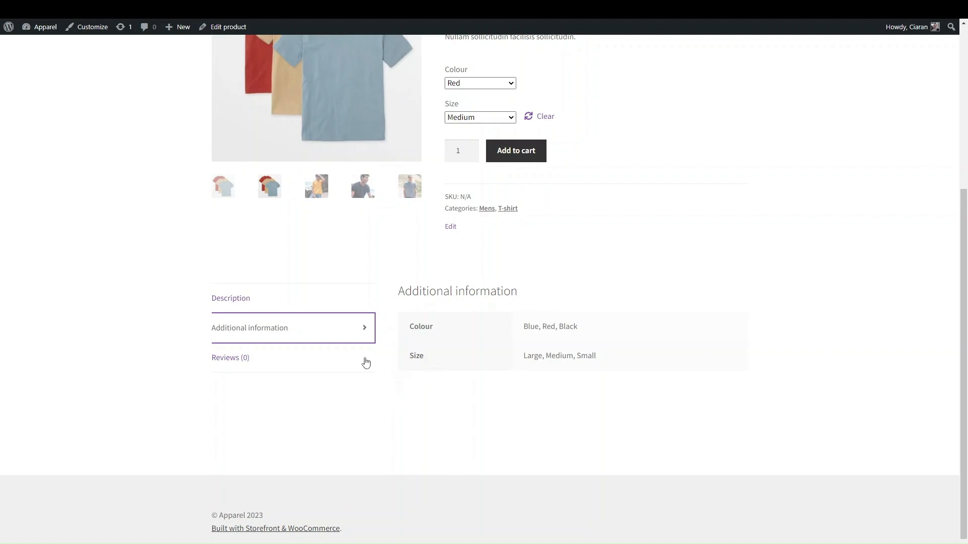
pyautogui.click(330, 358)
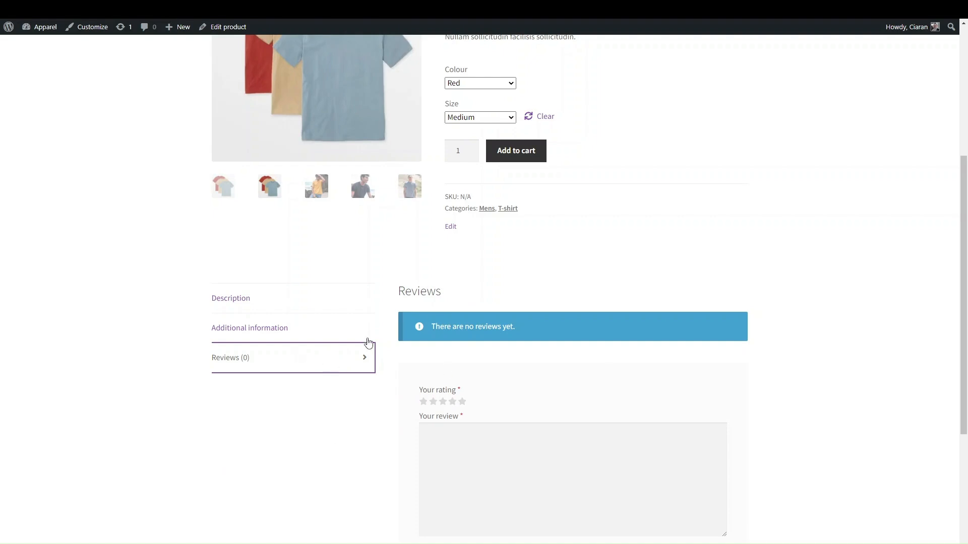
pyautogui.scroll(5, 371, 337)
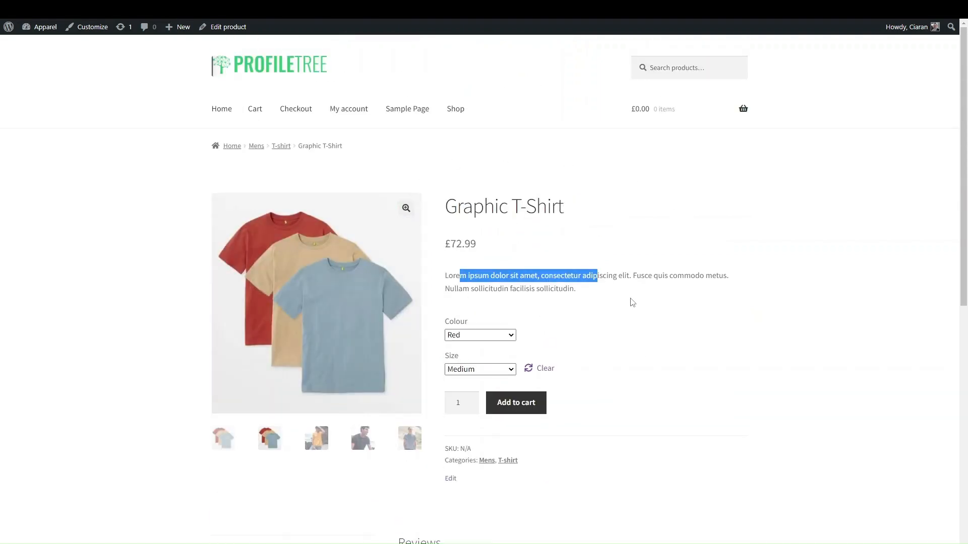
# Clear the text highlight, return to the page top and open Shop from the site menu
pyautogui.click(576, 472)
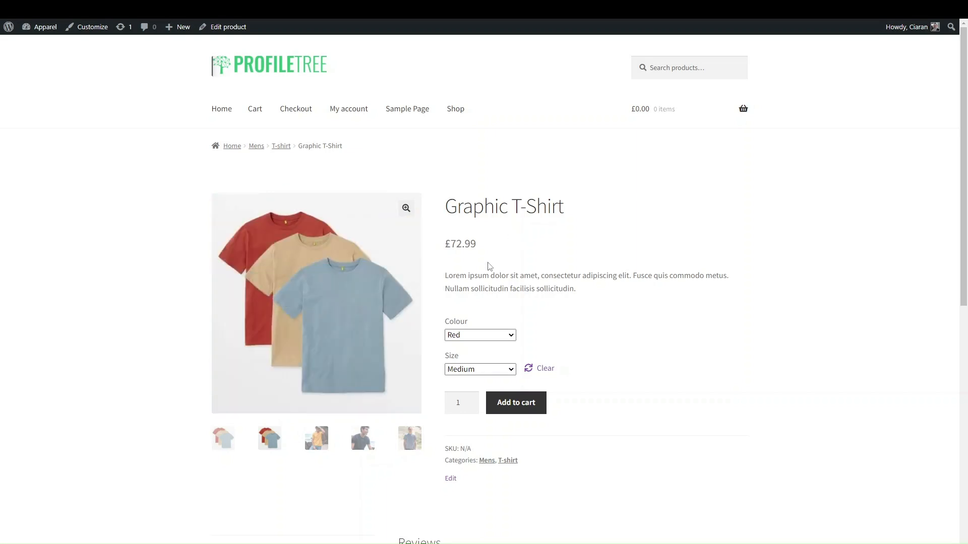
pyautogui.scroll(-2, 488, 265)
pyautogui.scroll(2, 488, 265)
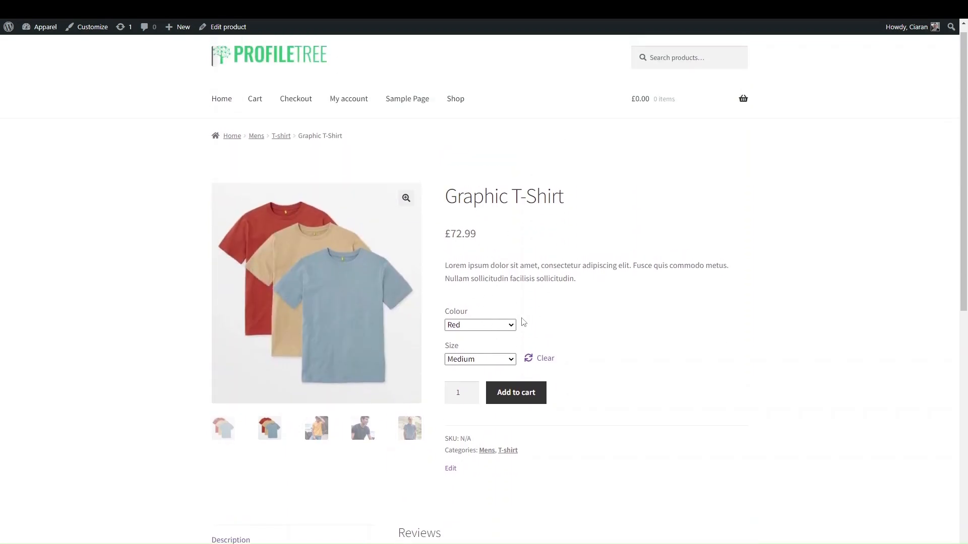
pyautogui.scroll(-4, 525, 320)
pyautogui.scroll(2, 521, 320)
pyautogui.scroll(2, 473, 252)
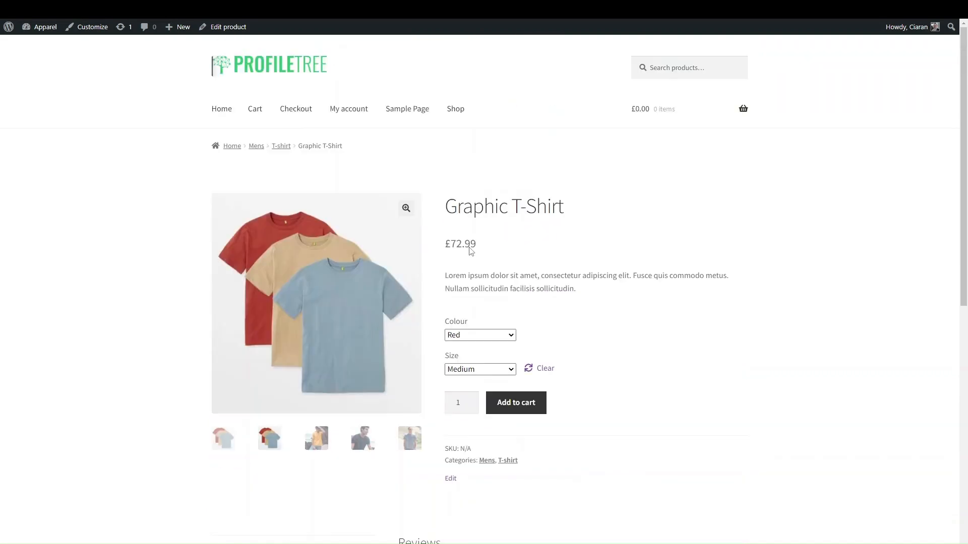
pyautogui.click(457, 117)
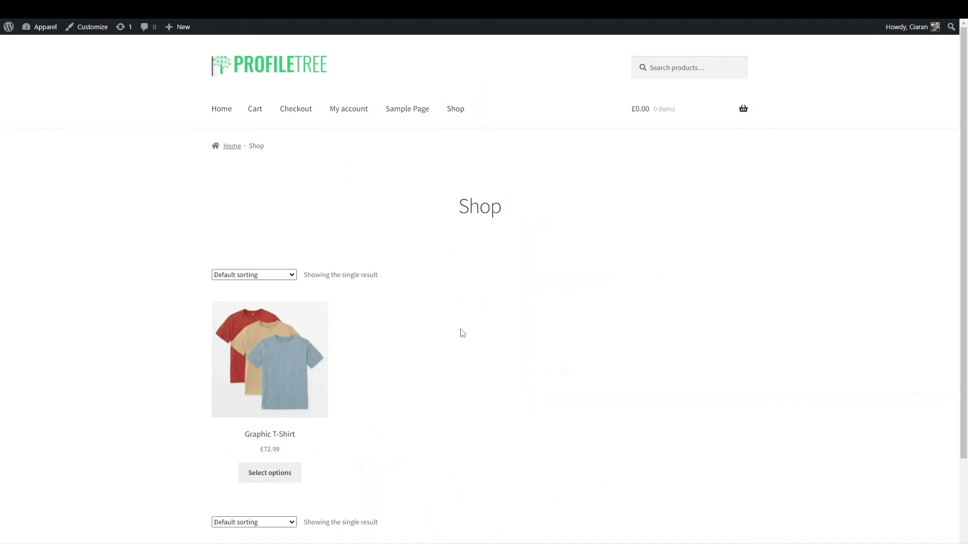
pyautogui.scroll(-2, 461, 333)
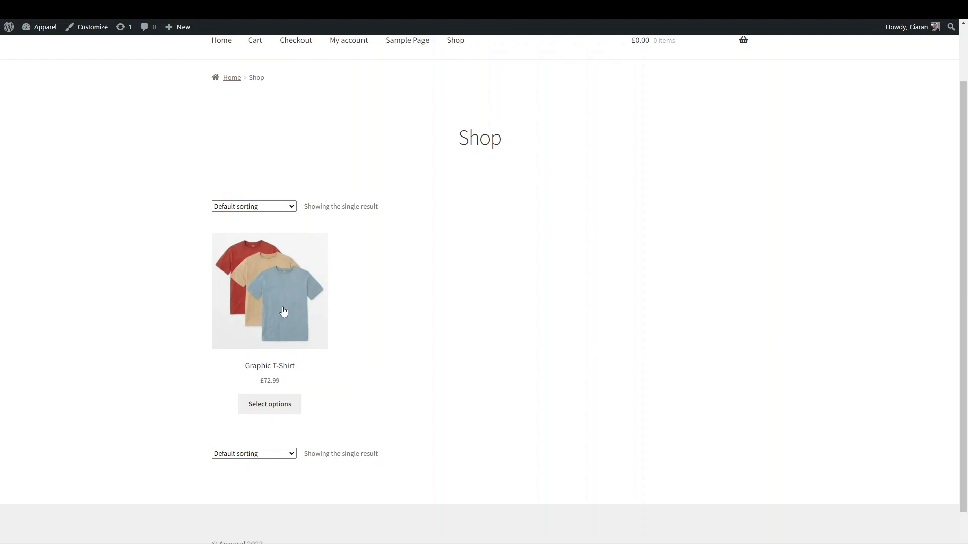
# Open the T-shirt from the Shop, then go to WooCommerce Settings' Shipping section
pyautogui.click(276, 404)
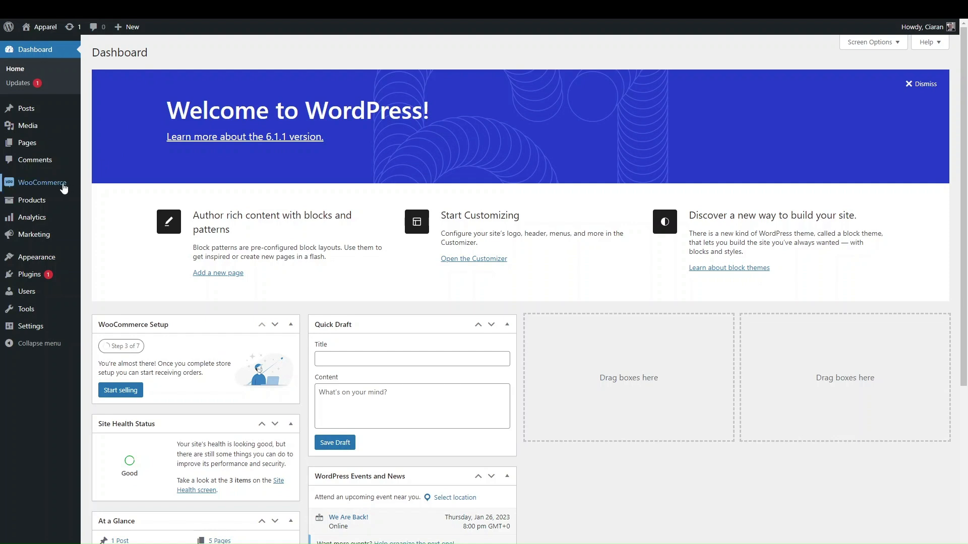
pyautogui.moveTo(64, 188)
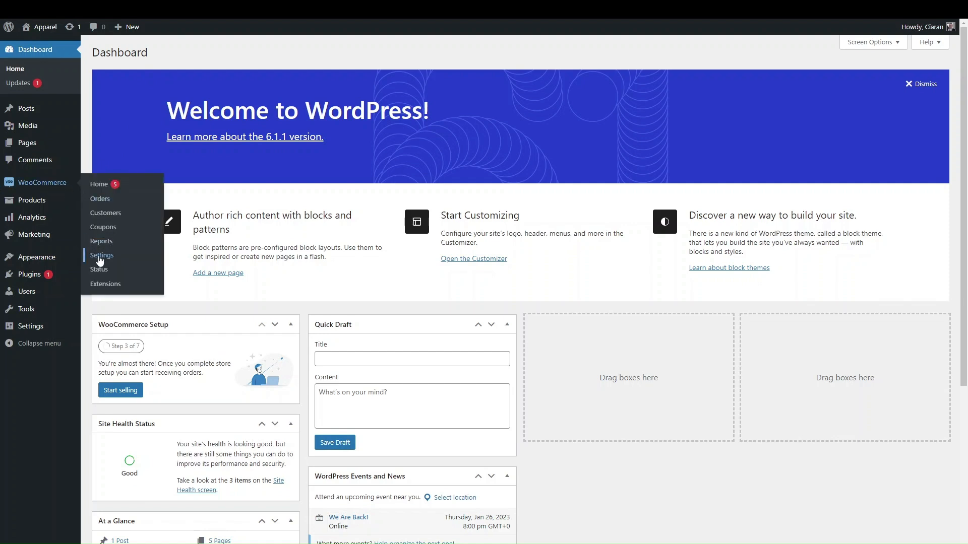
pyautogui.click(100, 257)
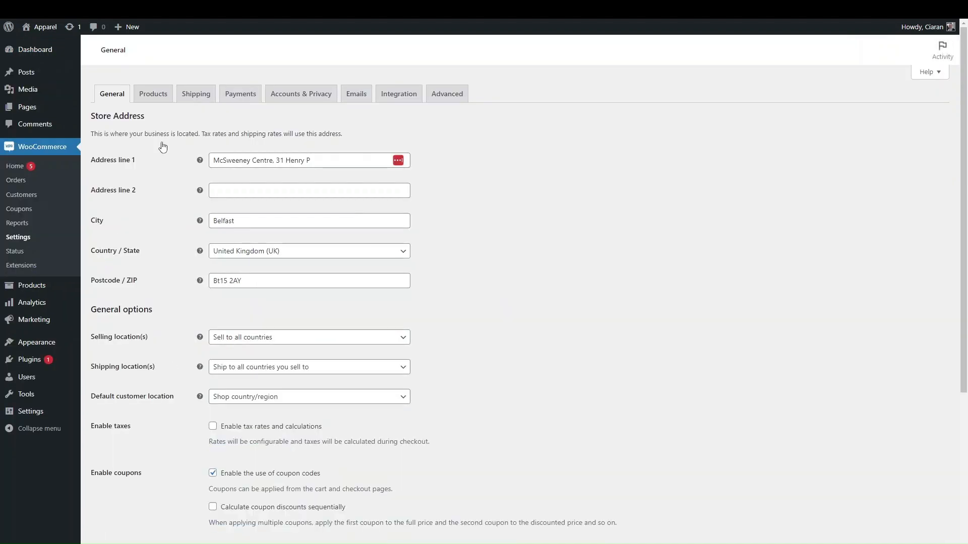
pyautogui.click(196, 119)
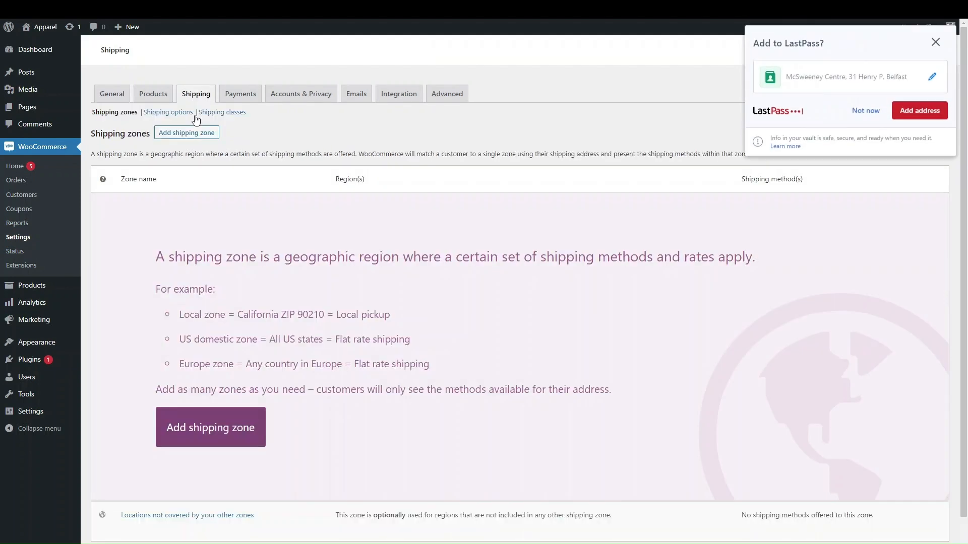
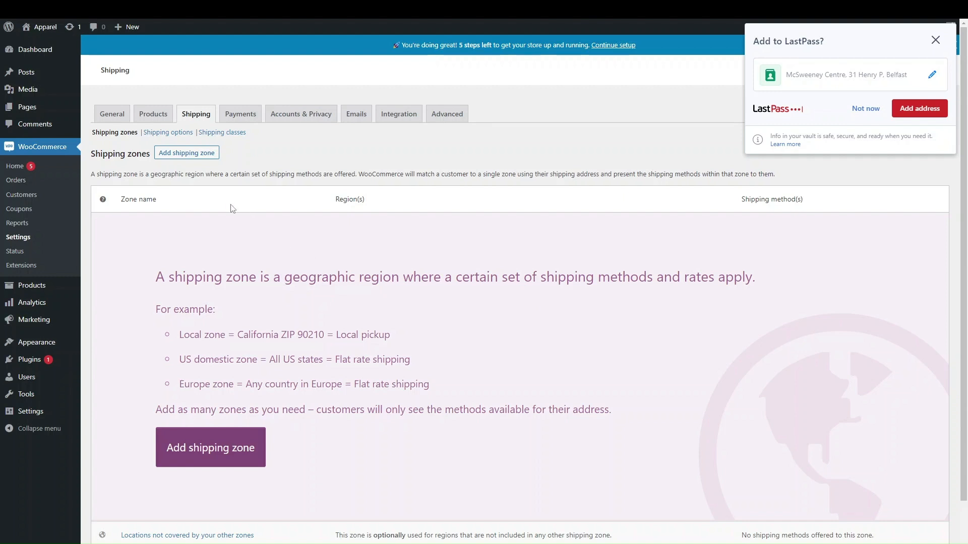
# Add a shipping zone, dismiss the LastPass prompt, and name it 'Mainland UK (England, Scotland, Wales)'
pyautogui.click(190, 157)
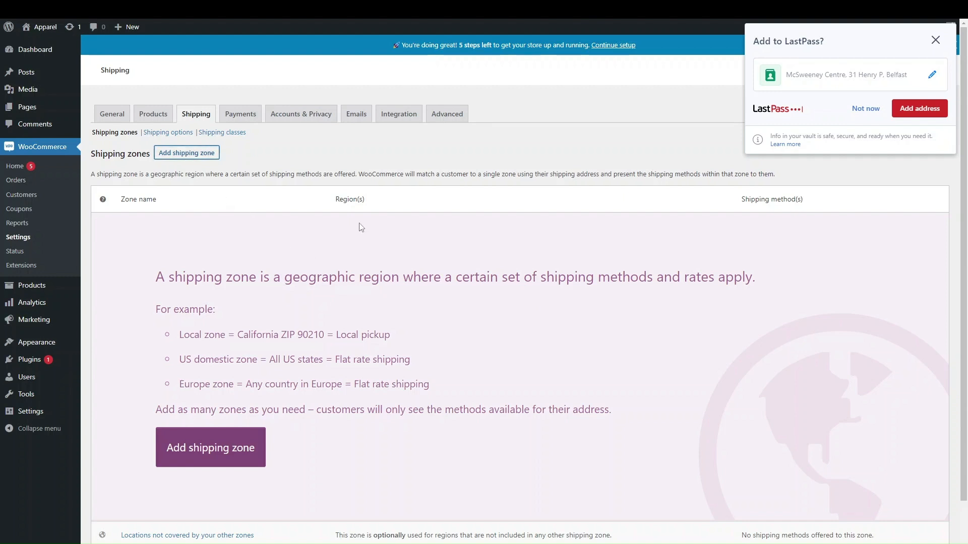
pyautogui.click(935, 40)
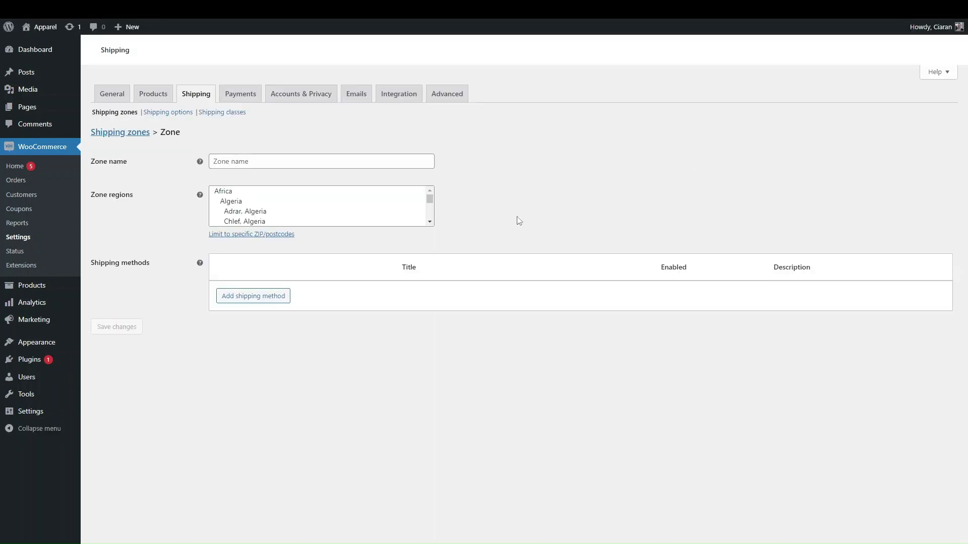
pyautogui.click(270, 169)
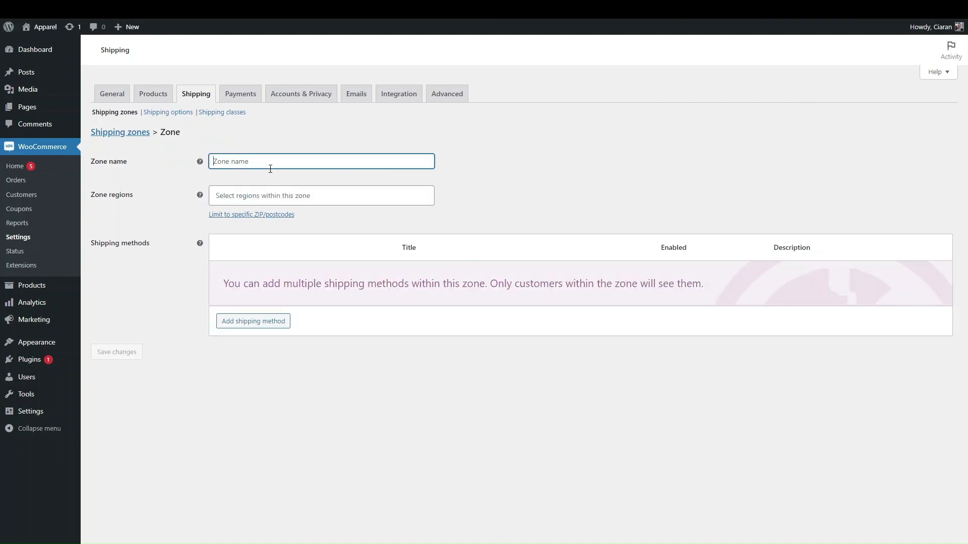
pyautogui.write('M')
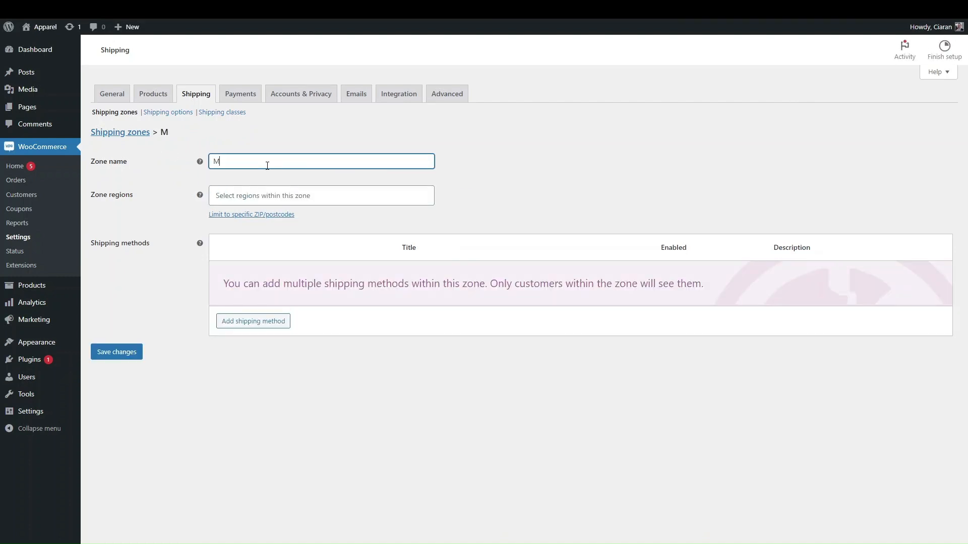
pyautogui.write('ainl')
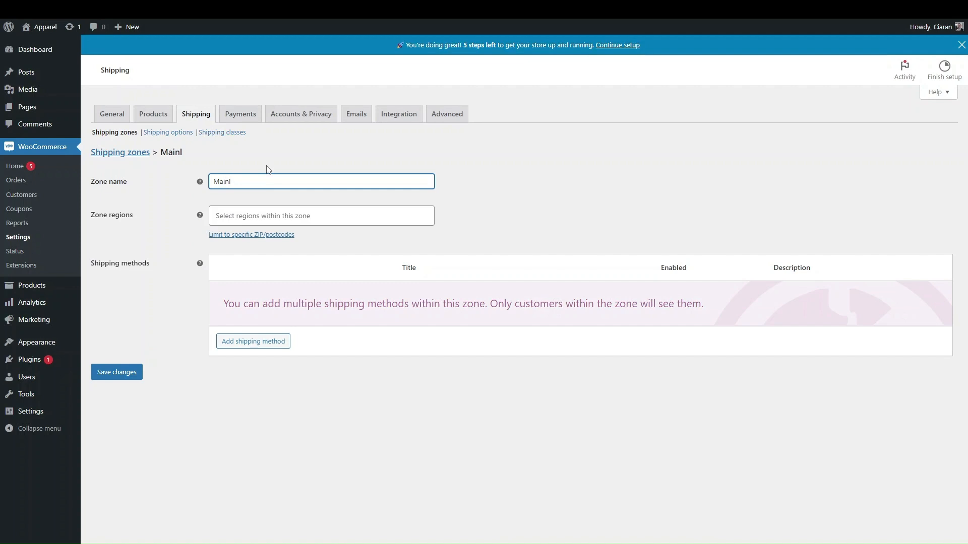
pyautogui.write('and UK ')
pyautogui.write('()')
pyautogui.write('England, Scotland, Wales')
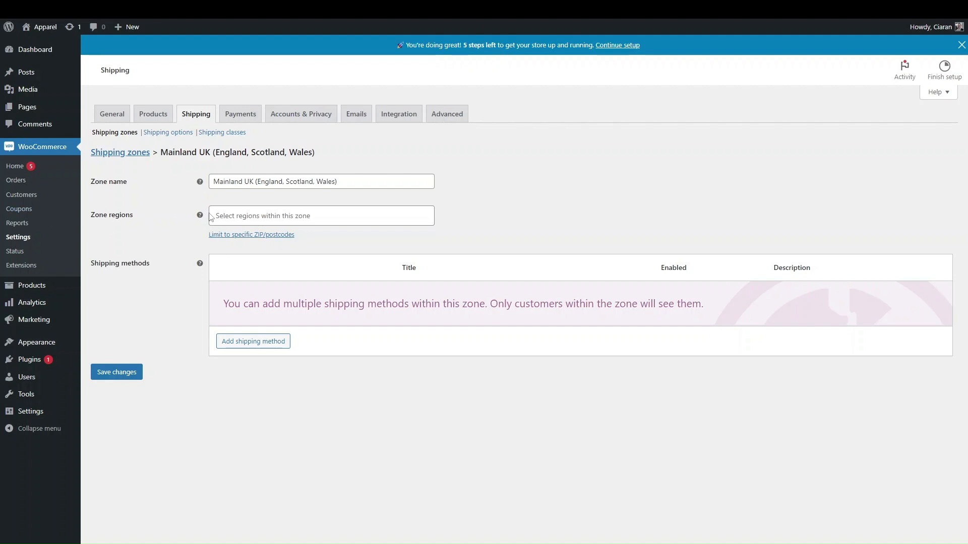
# Search the zone regions for 'unit' and add United Kingdom (UK)
pyautogui.click(254, 216)
pyautogui.scroll(-10, 282, 285)
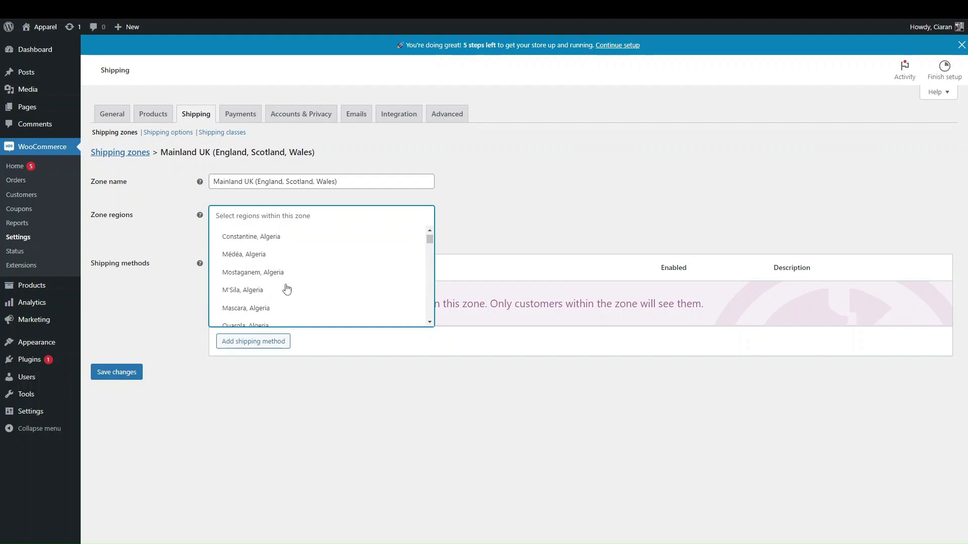
pyautogui.moveTo(430, 241); pyautogui.dragTo(423, 361)
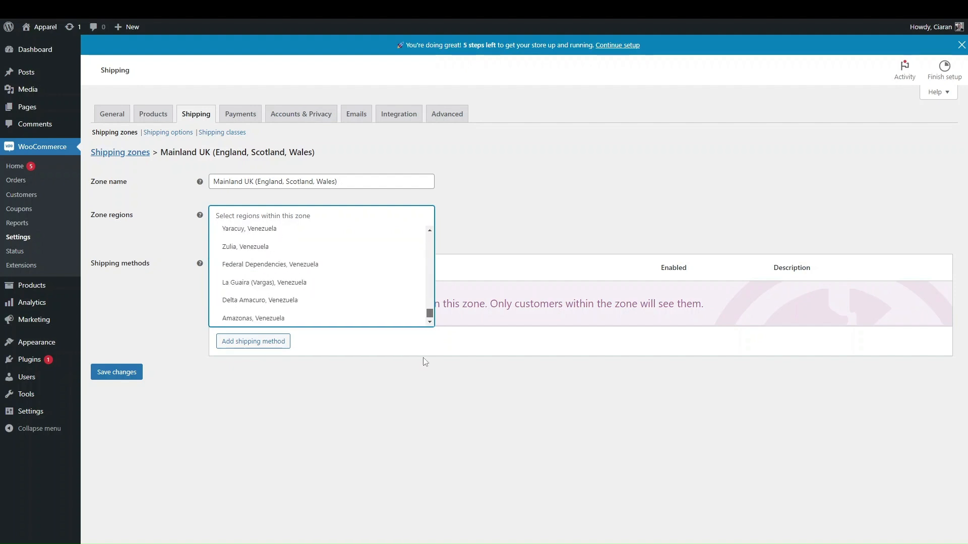
pyautogui.scroll(3, 346, 286)
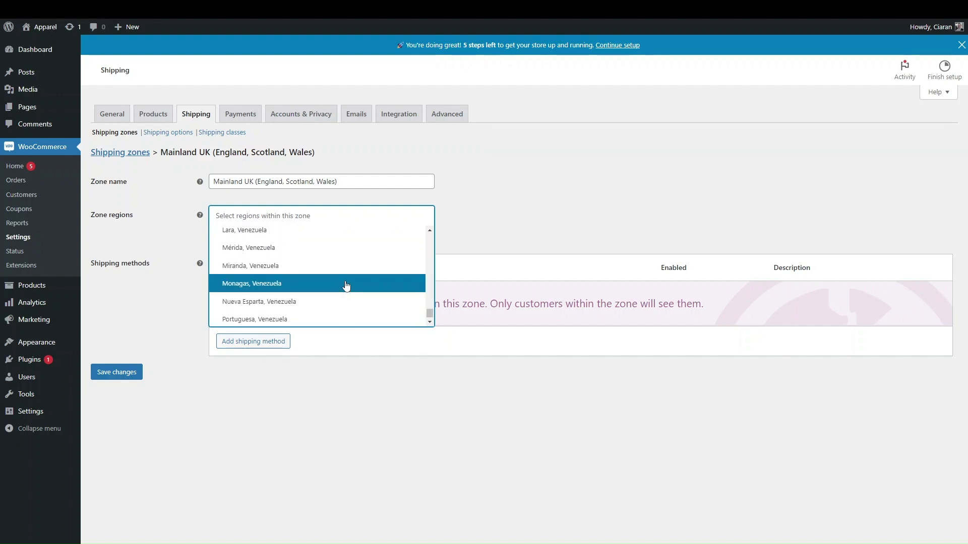
pyautogui.click(282, 213)
pyautogui.write('unit')
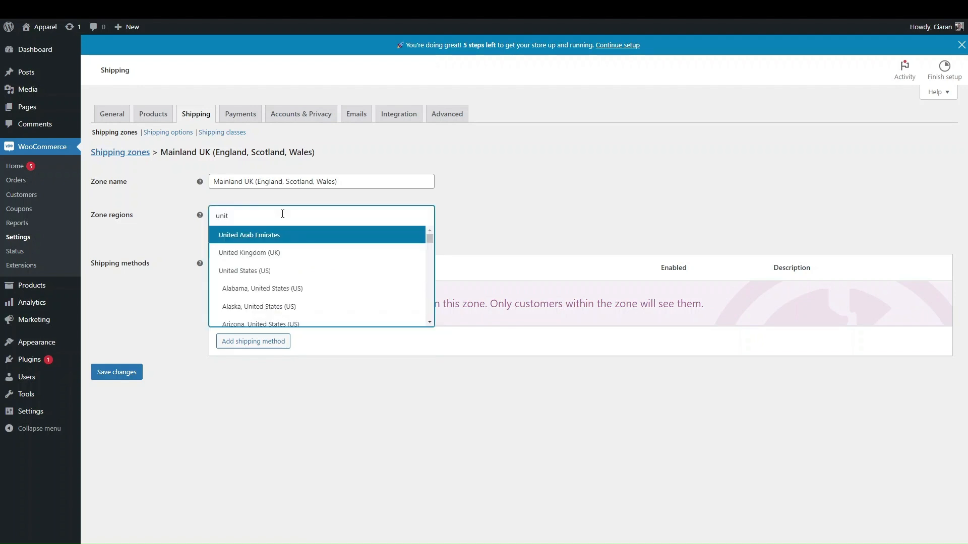
pyautogui.click(285, 253)
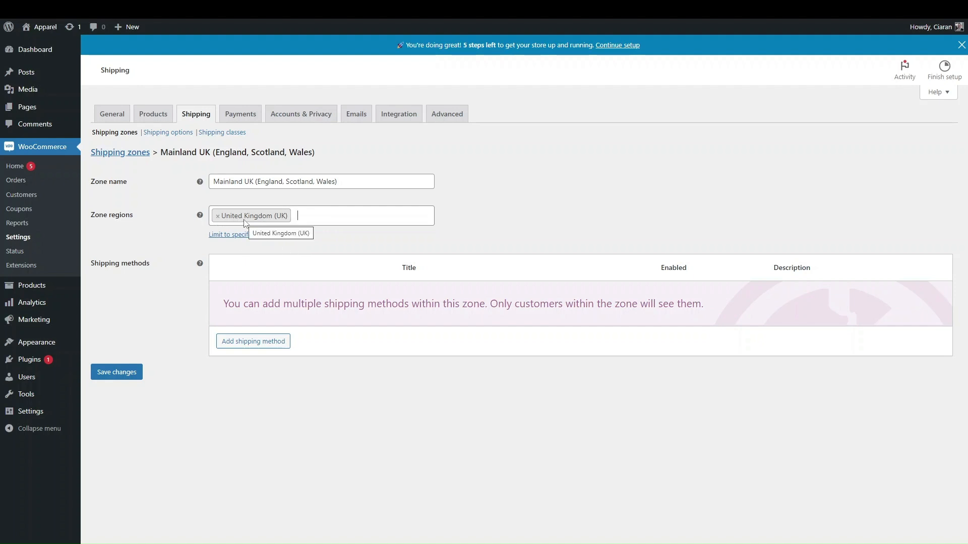
# Try a BT* postcode restriction, then delete it so no postcode limit remains
pyautogui.click(247, 238)
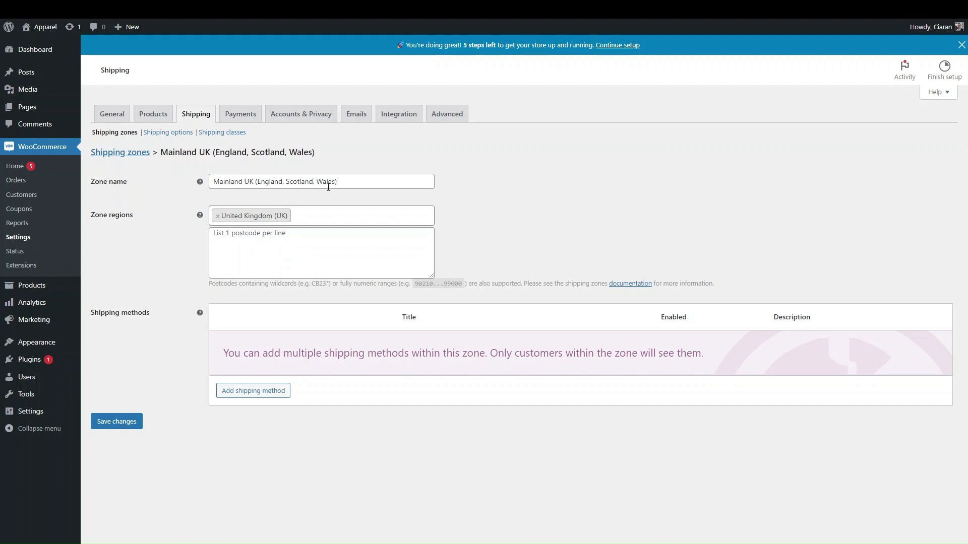
pyautogui.click(236, 229)
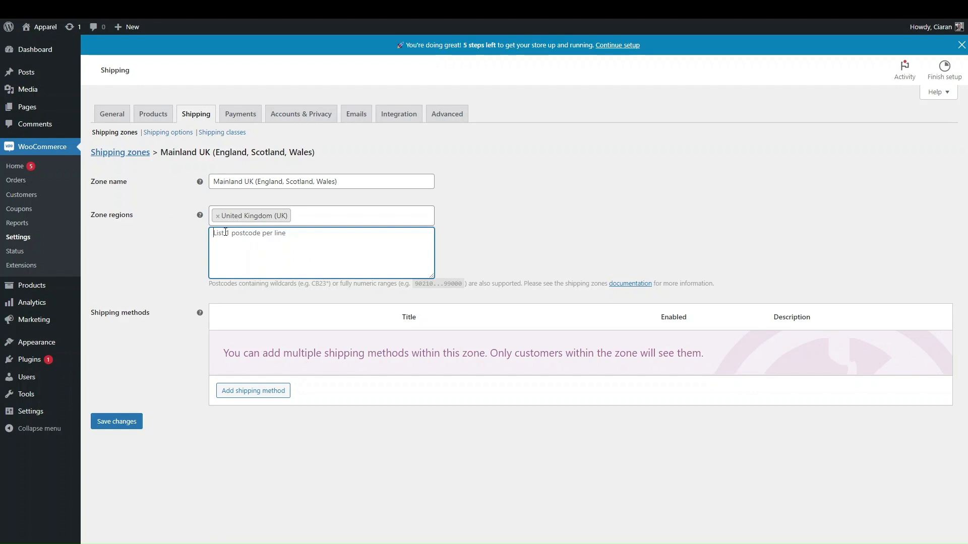
pyautogui.write('BT*')
pyautogui.moveTo(233, 233); pyautogui.dragTo(184, 240)
pyautogui.click(258, 240)
pyautogui.moveTo(233, 234); pyautogui.dragTo(167, 227)
pyautogui.press('BackSpace')
# Add a Flat rate method titled 'Next Day Delivery' costing 12.88 and save it
pyautogui.click(250, 392)
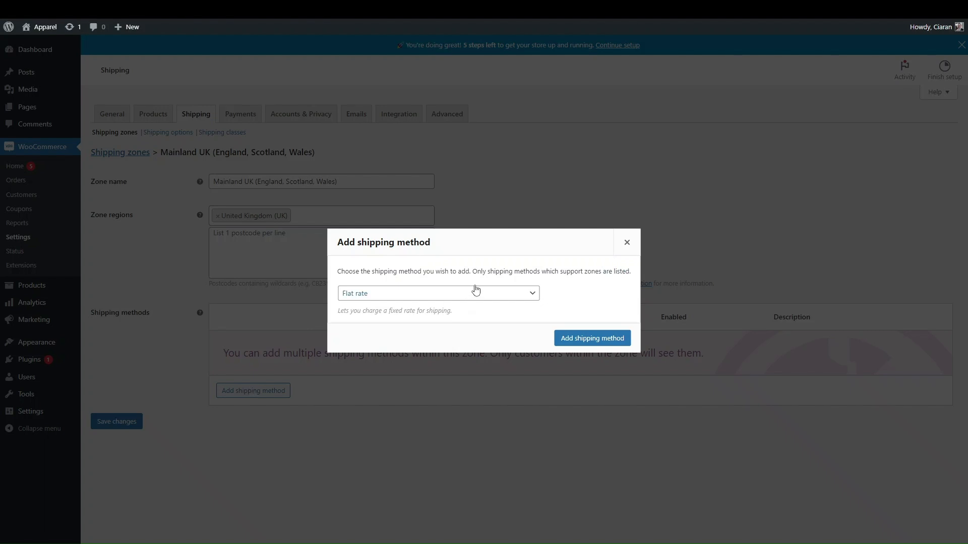
pyautogui.click(500, 295)
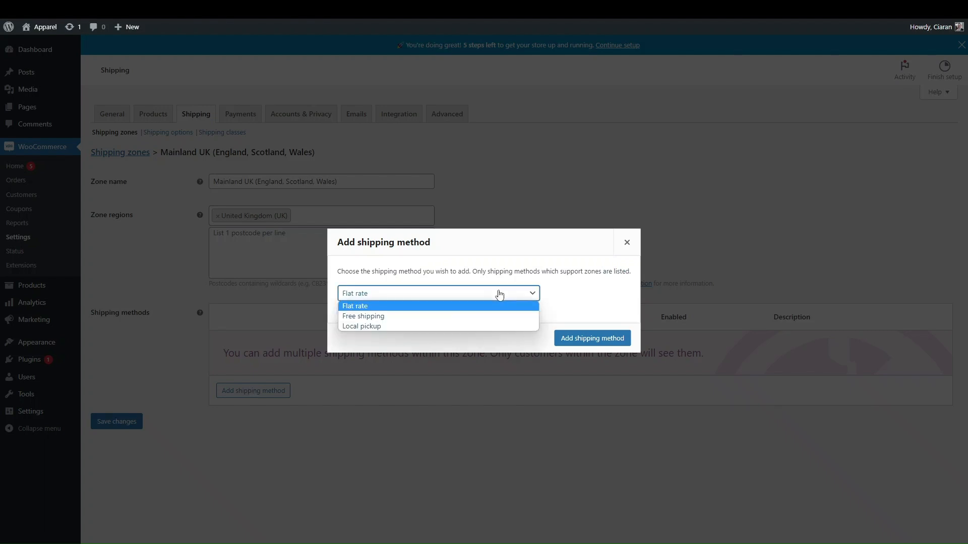
pyautogui.click(398, 307)
pyautogui.click(584, 340)
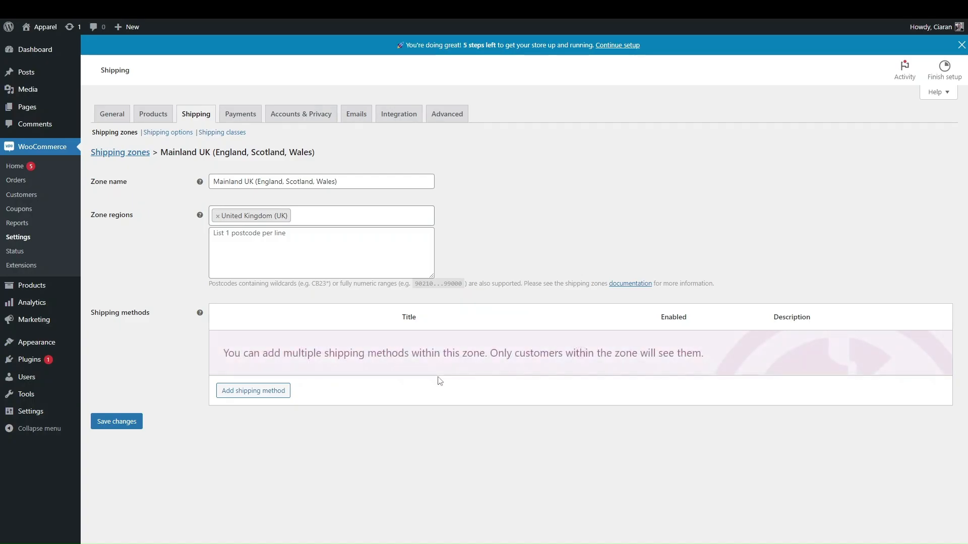
pyautogui.click(245, 358)
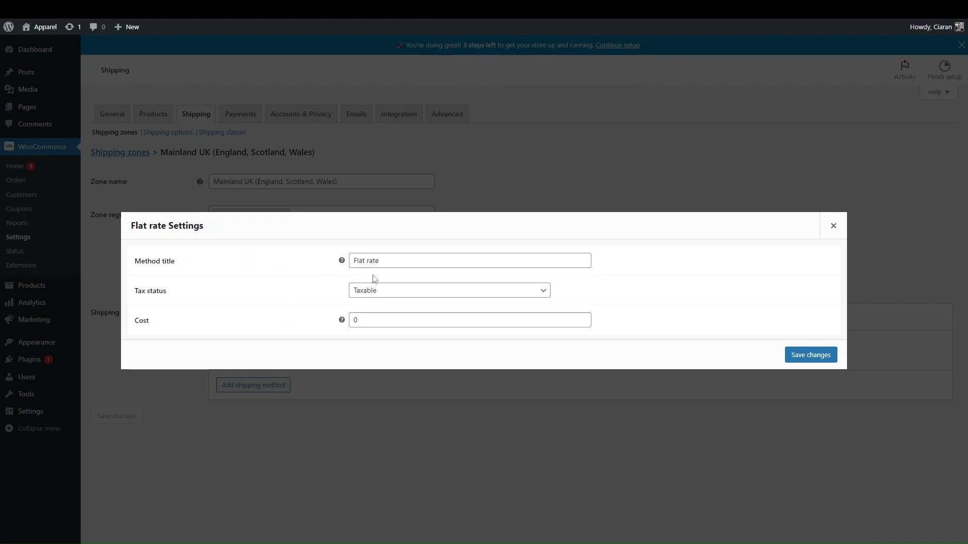
pyautogui.moveTo(384, 260); pyautogui.dragTo(322, 247)
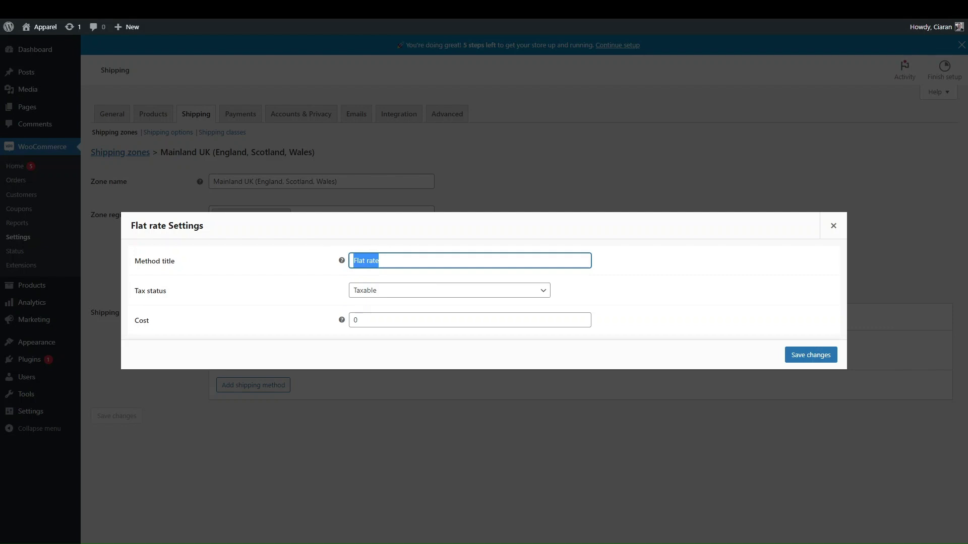
pyautogui.write('Next Day Delivery')
pyautogui.click(388, 320)
pyautogui.press('BackSpace')
pyautogui.moveTo(345, 324)
pyautogui.write('12.88')
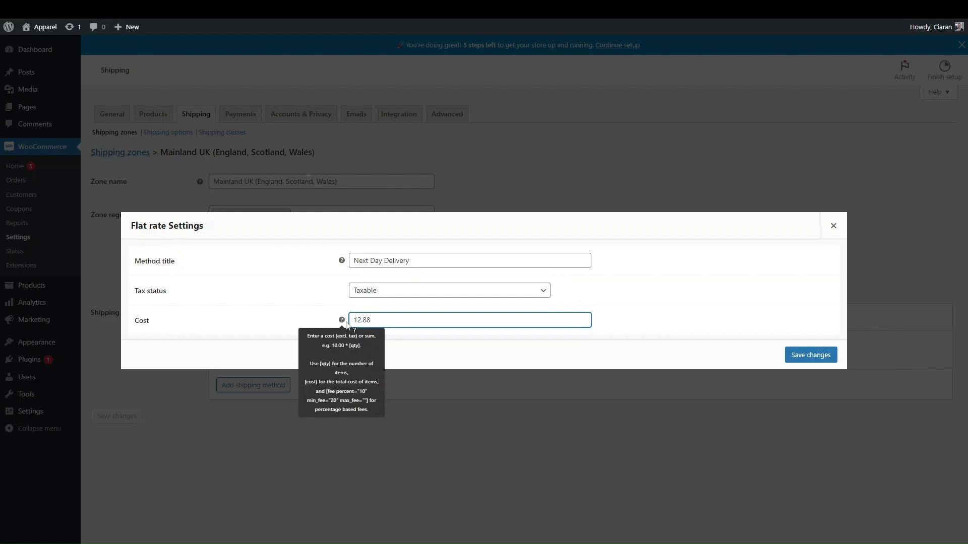
pyautogui.write('99')
pyautogui.click(811, 355)
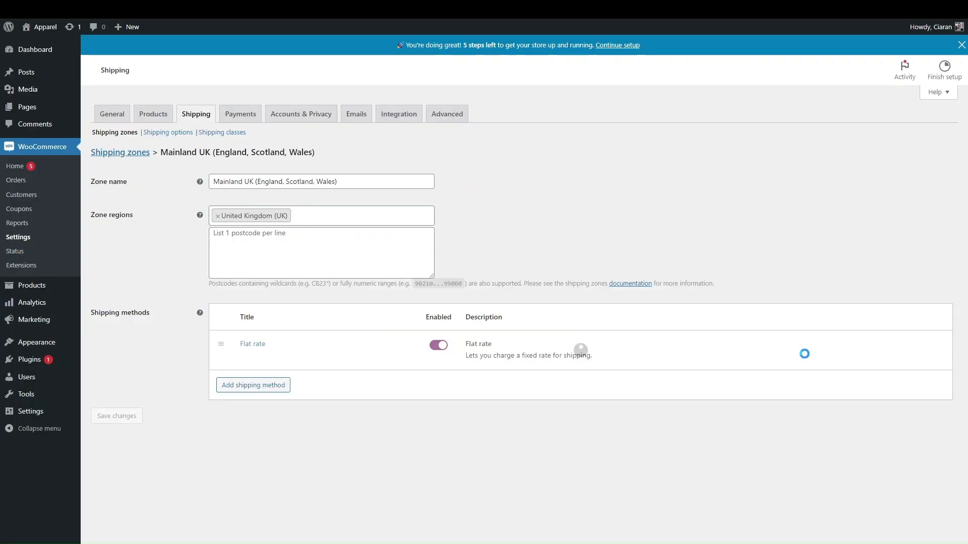
# Add a second Flat rate method titled 'Standerd Delivery' costing 5.99 and save it
pyautogui.click(253, 385)
pyautogui.click(583, 345)
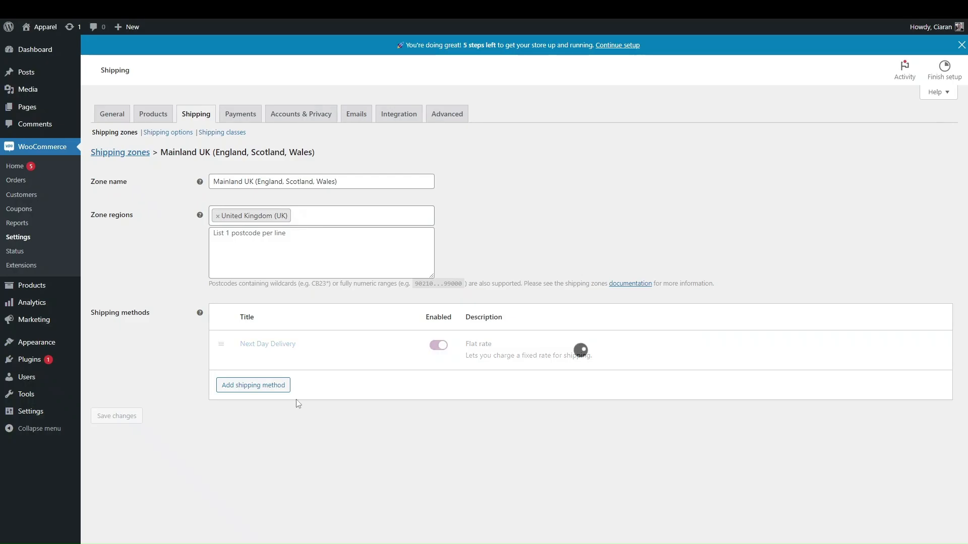
pyautogui.click(244, 398)
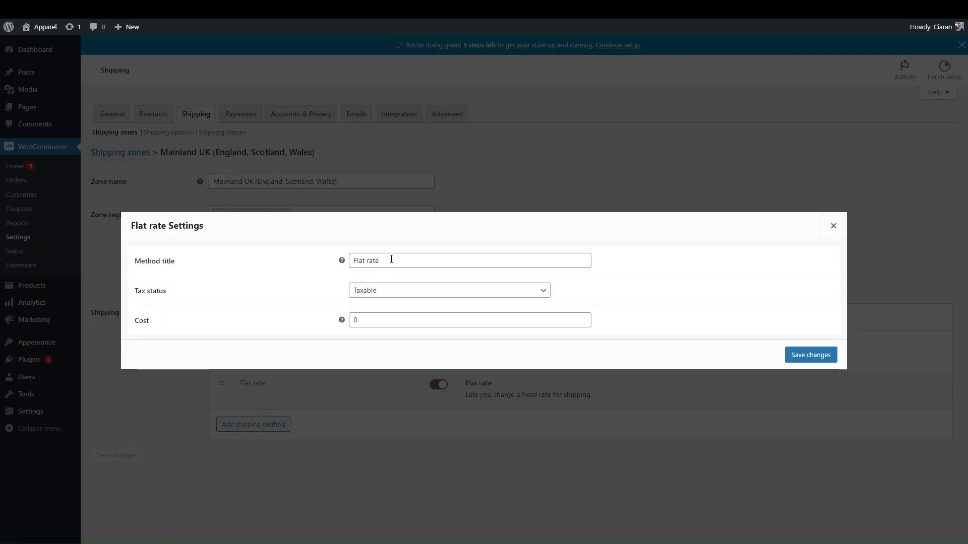
pyautogui.moveTo(386, 262); pyautogui.dragTo(296, 262)
pyautogui.write('Dtanderd')
pyautogui.hotkey('ctrl', 'a')
pyautogui.press('Home')
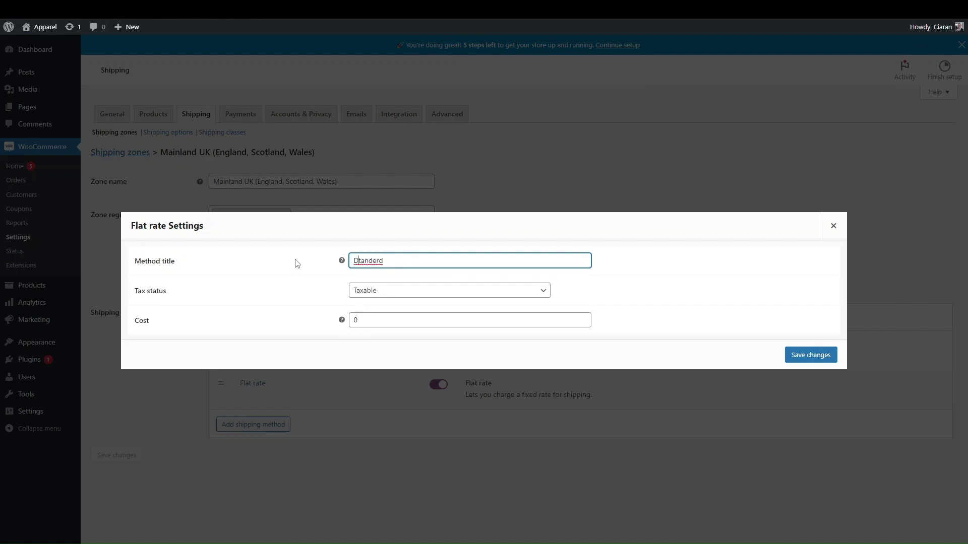
pyautogui.press('Delete')
pyautogui.write('S')
pyautogui.hotkey('ctrl', 'a')
pyautogui.press('End')
pyautogui.write('Delivery')
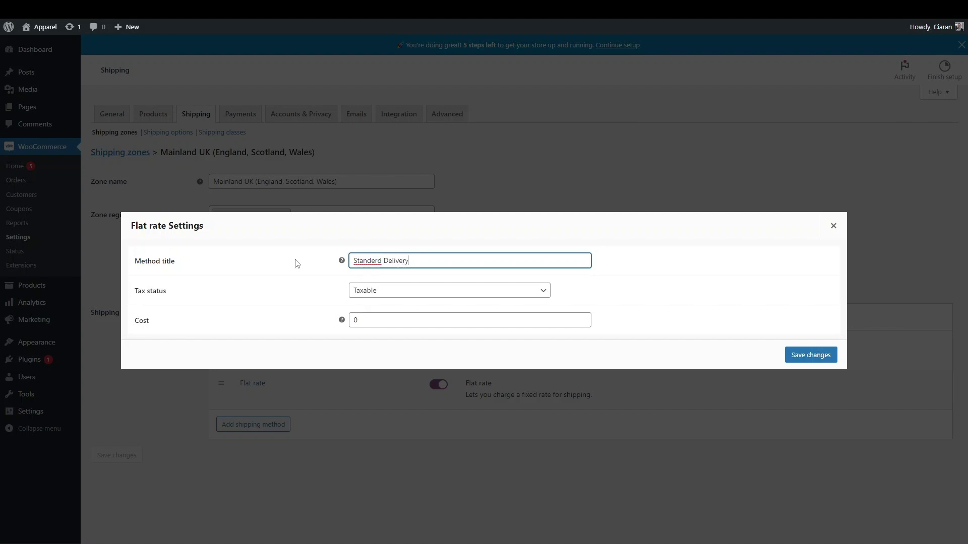
pyautogui.doubleClick(350, 321)
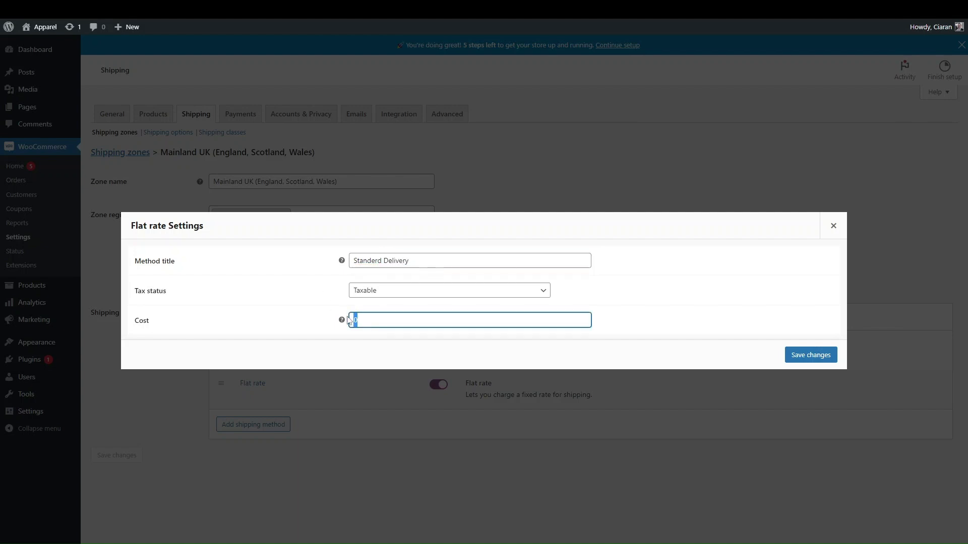
pyautogui.write('5.99')
pyautogui.click(816, 353)
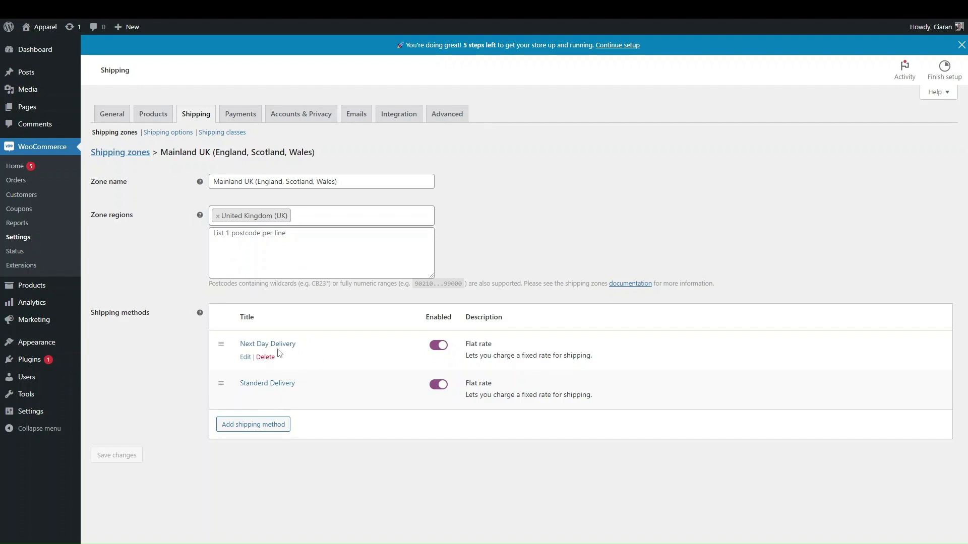
# Add a Free shipping method to the zone that requires a valid free shipping coupon
pyautogui.click(253, 425)
pyautogui.click(403, 293)
pyautogui.click(375, 317)
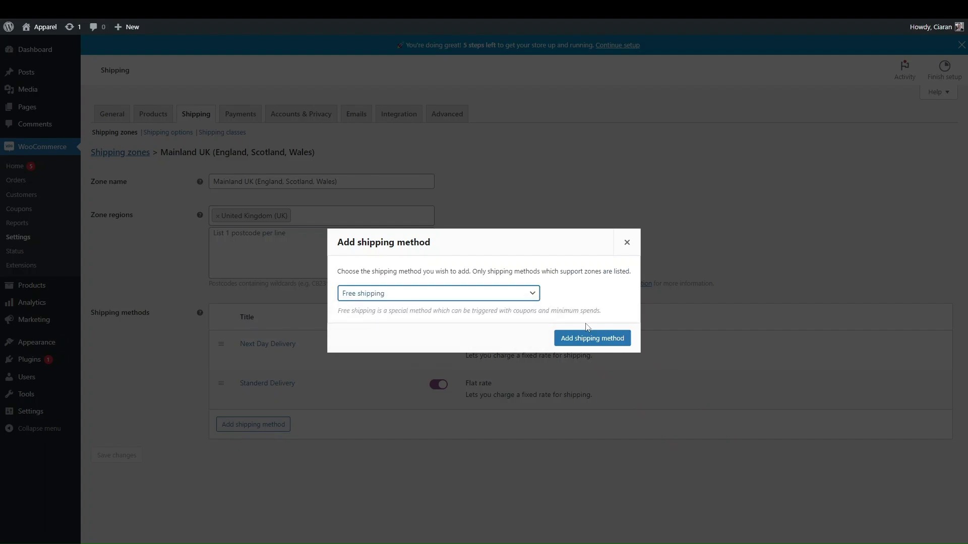
pyautogui.click(587, 337)
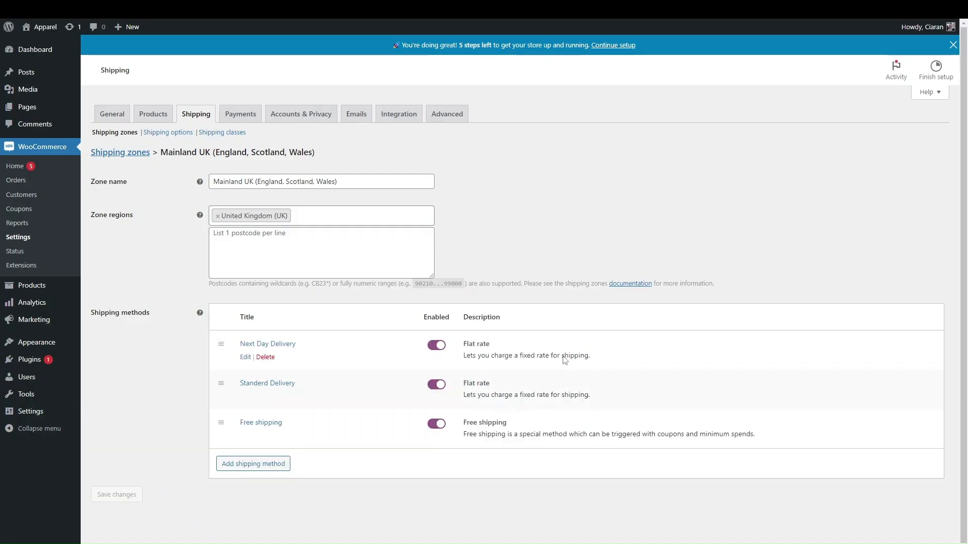
pyautogui.click(246, 436)
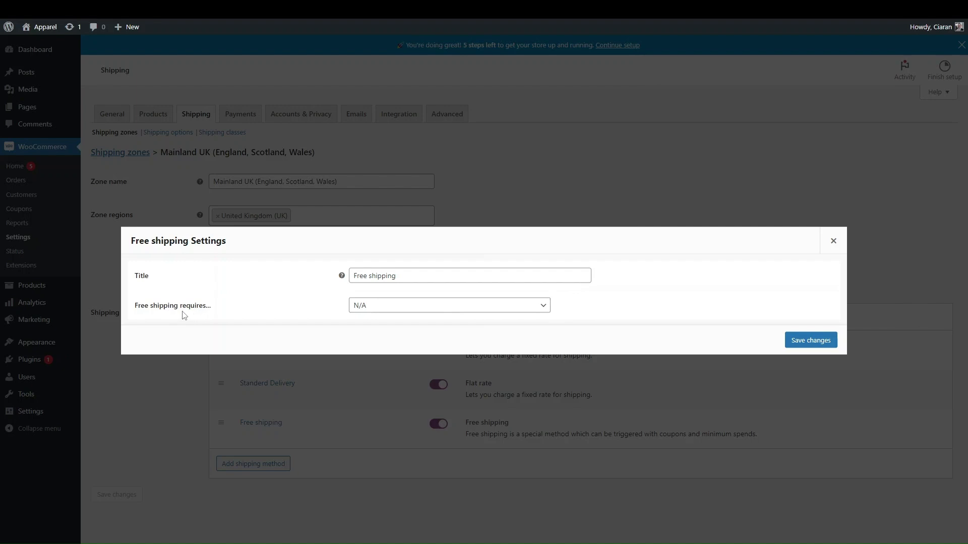
pyautogui.click(381, 307)
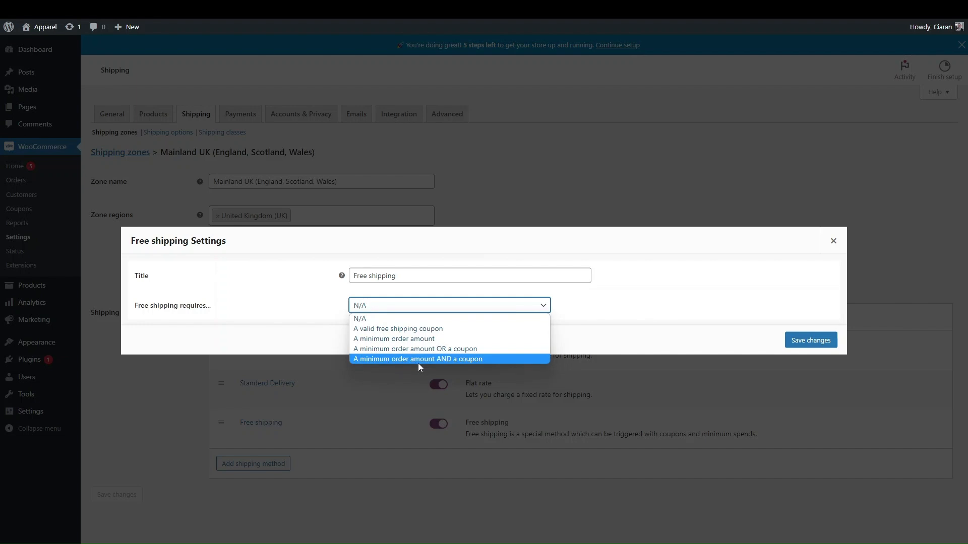
pyautogui.click(418, 329)
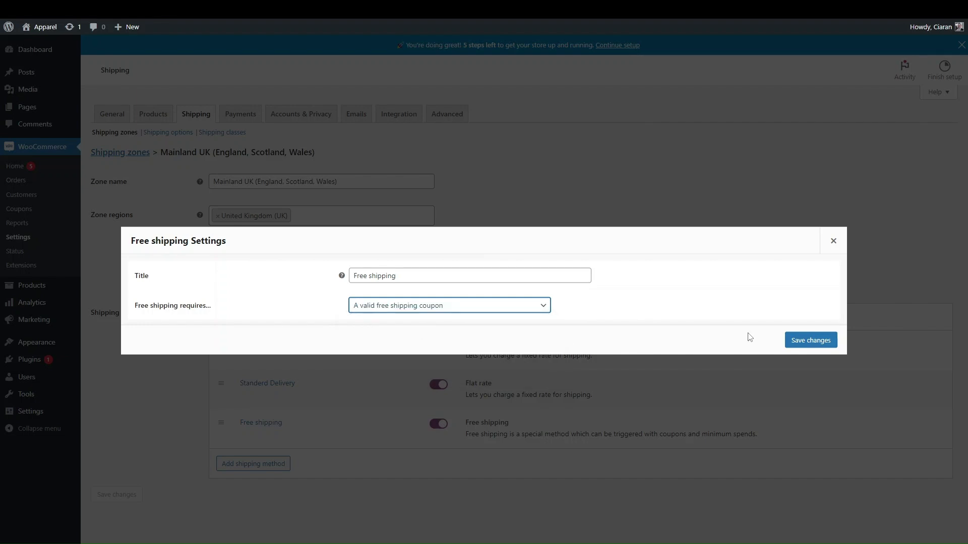
pyautogui.click(789, 338)
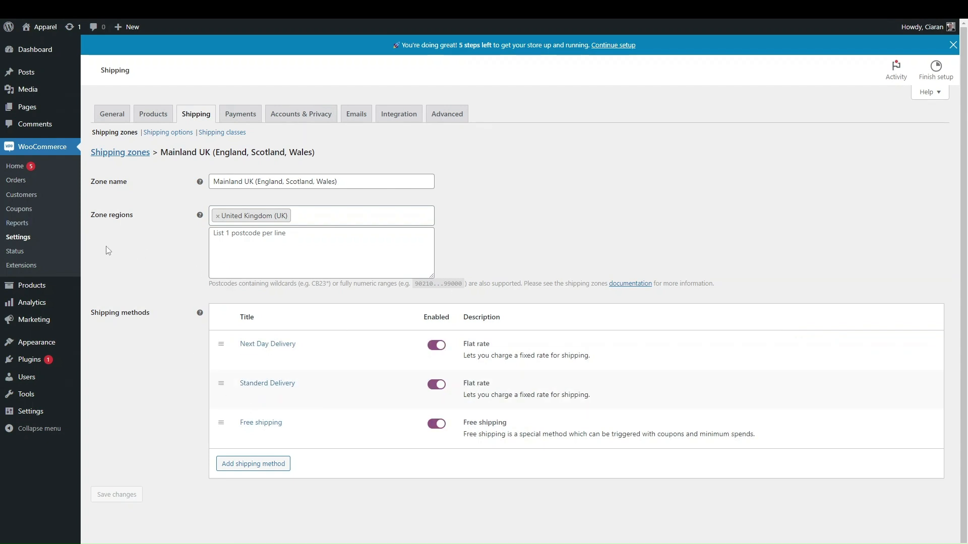
# Open Coupons in a new tab and start a coupon titled 'Free Shipping Coupon'
pyautogui.rightClick(29, 211)
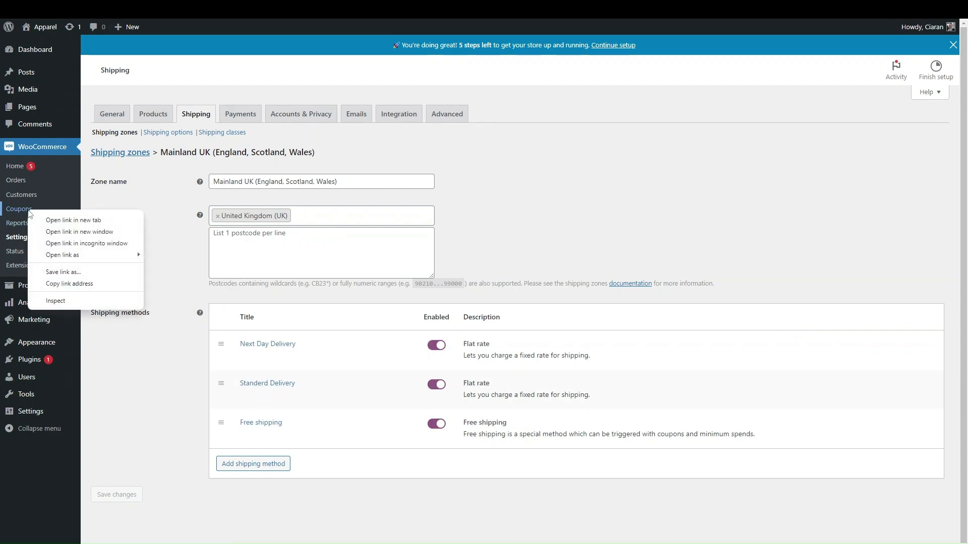
pyautogui.click(53, 223)
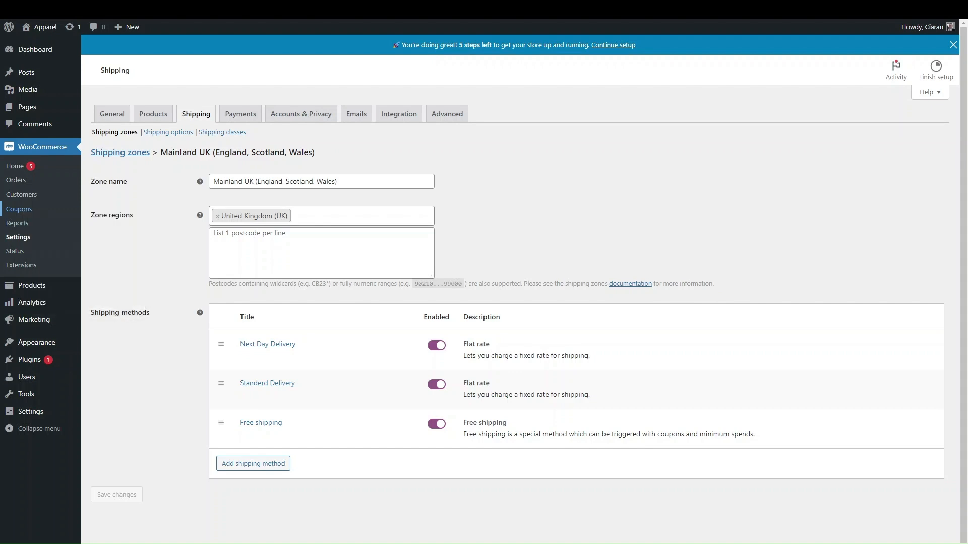
pyautogui.hotkey('ctrl', 'Tab')
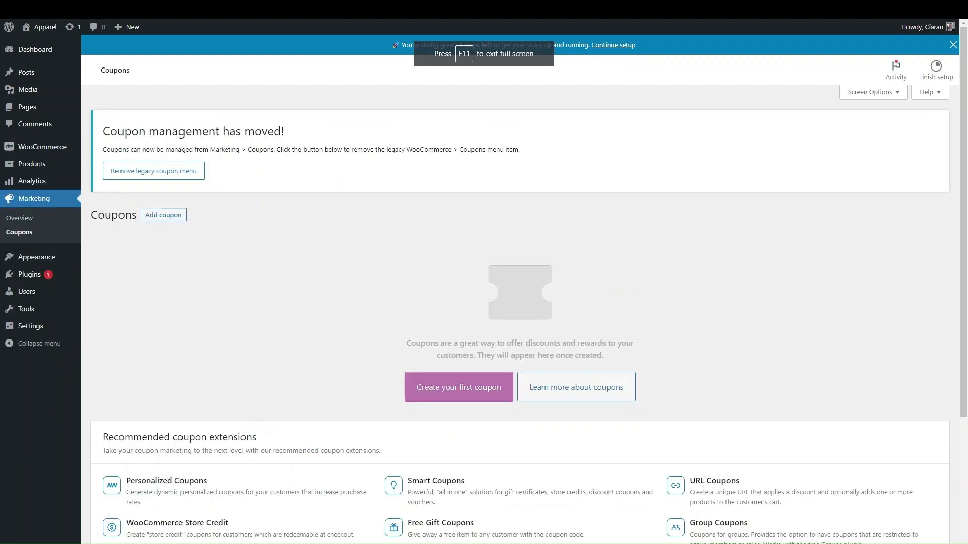
pyautogui.click(439, 389)
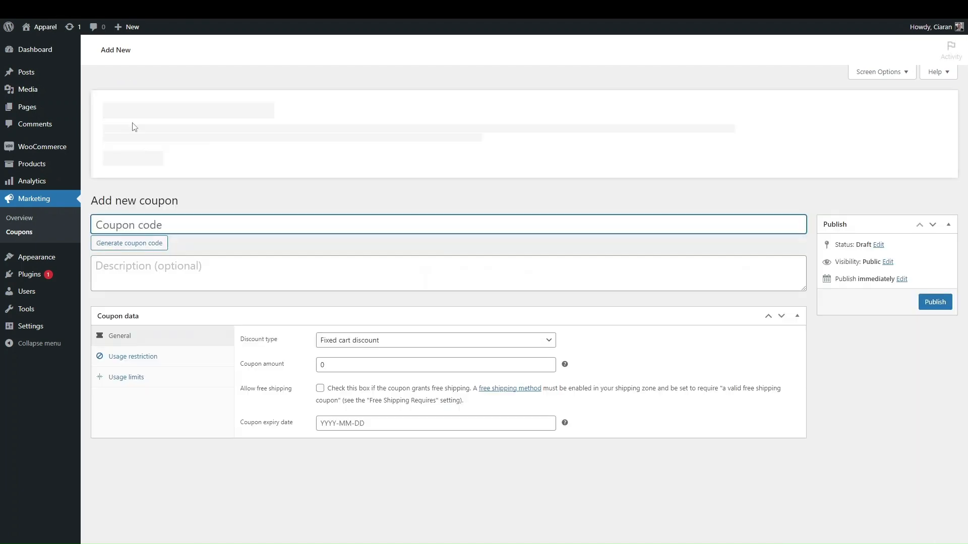
pyautogui.write('F')
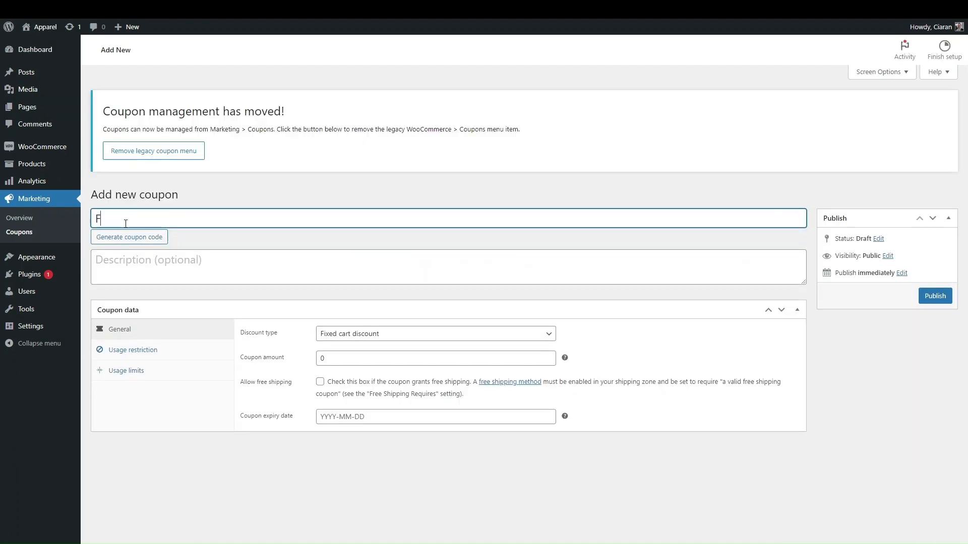
pyautogui.write('ree ')
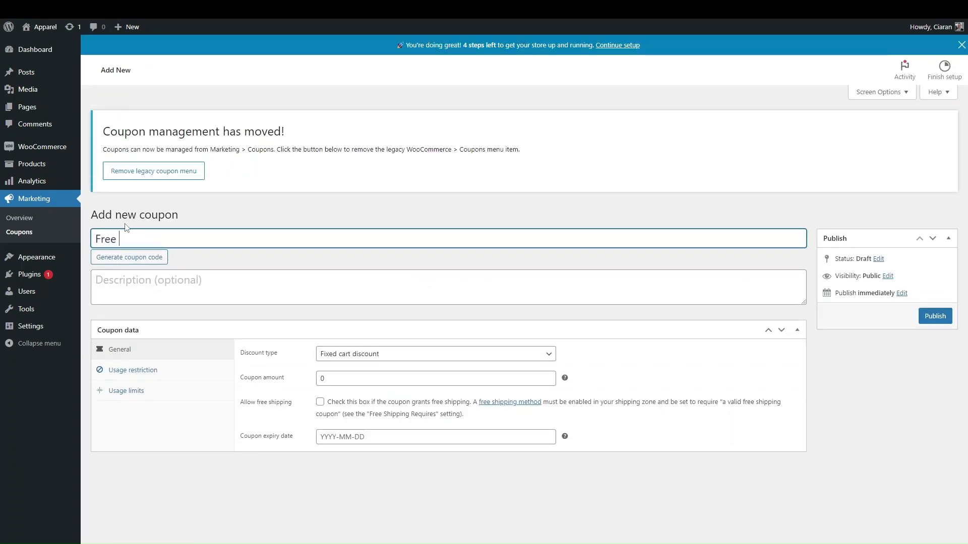
pyautogui.write('Shipping ')
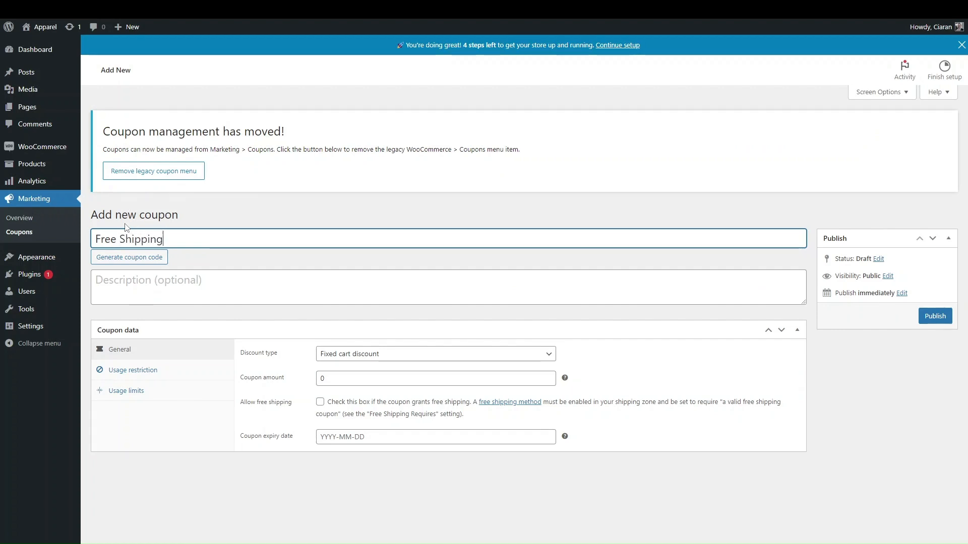
pyautogui.write('Coupon')
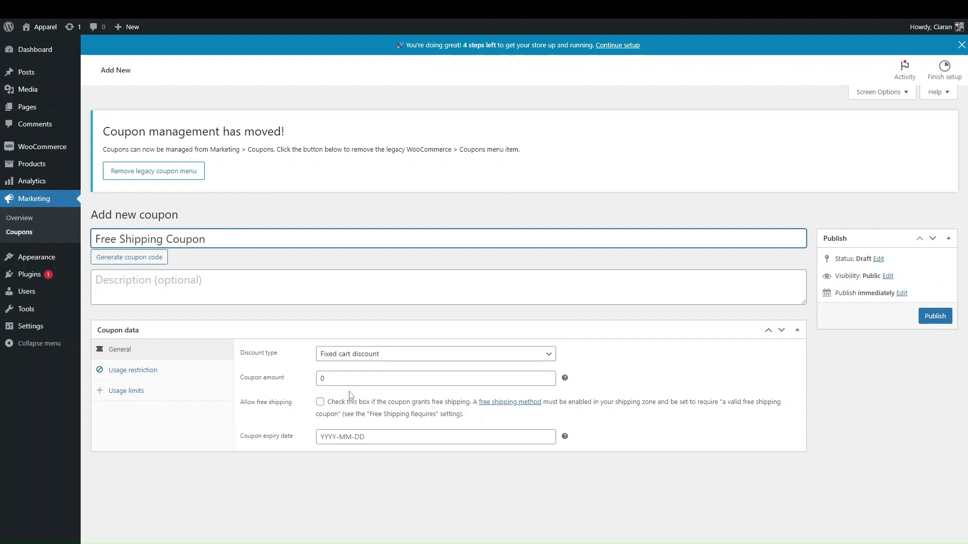
# Keep Fixed cart discount, allow free shipping, publish, then generate a coupon code and update
pyautogui.click(339, 357)
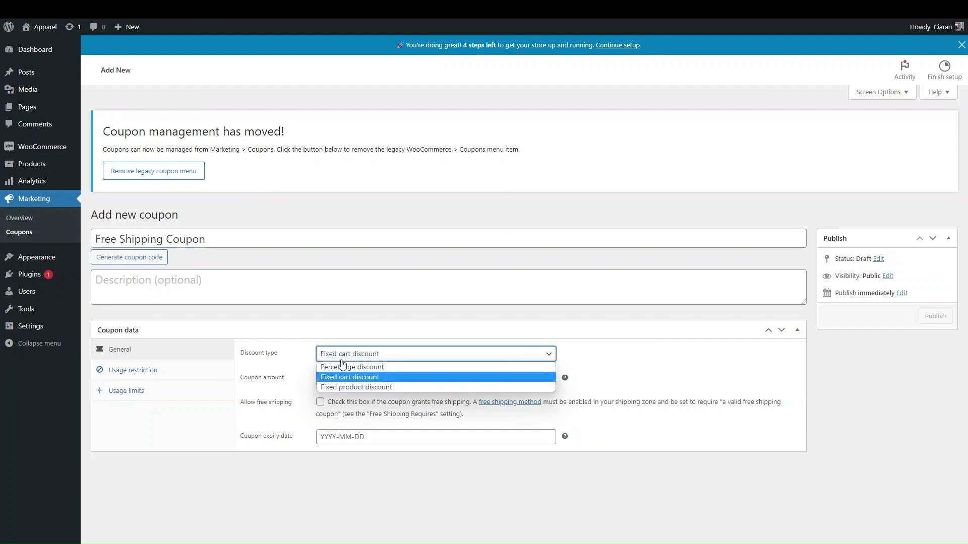
pyautogui.click(295, 361)
pyautogui.click(338, 355)
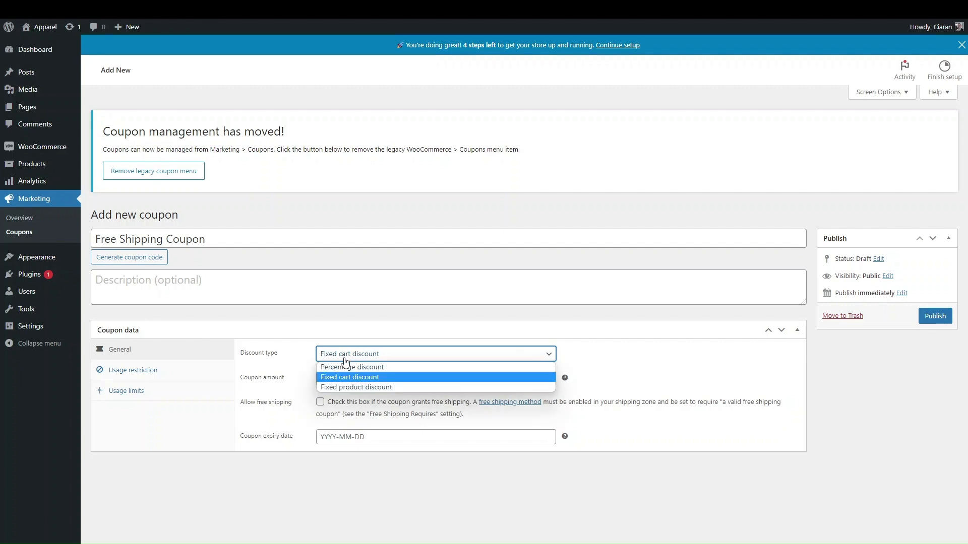
pyautogui.click(278, 373)
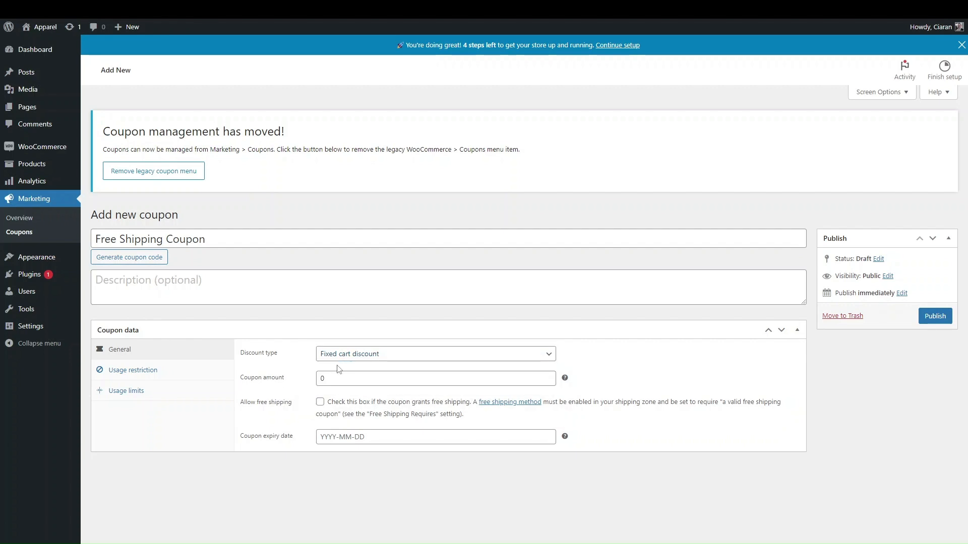
pyautogui.click(319, 402)
pyautogui.click(433, 437)
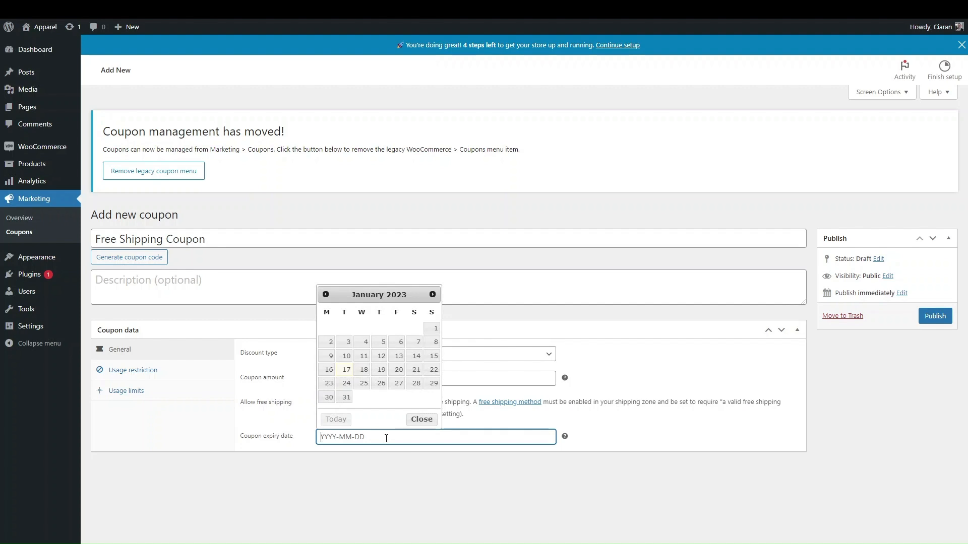
pyautogui.click(934, 317)
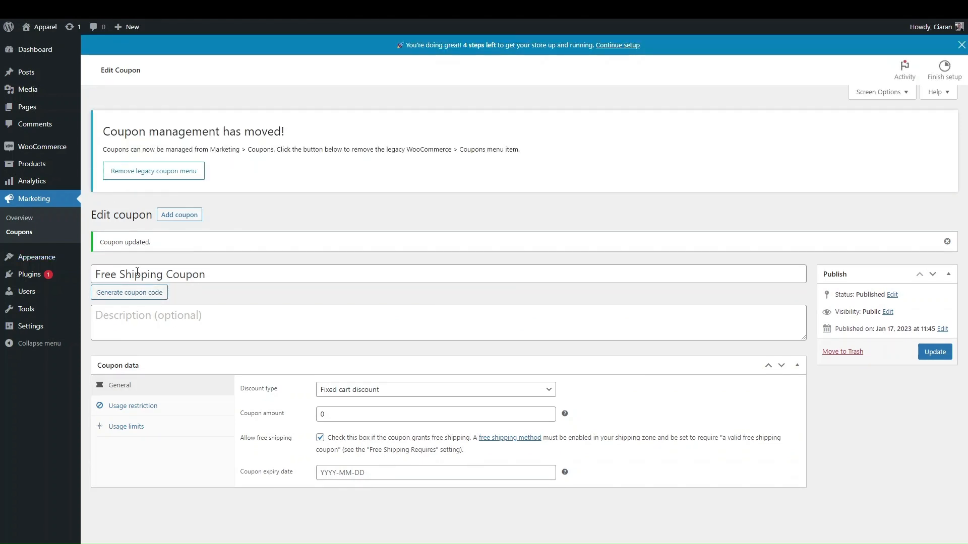
pyautogui.click(143, 294)
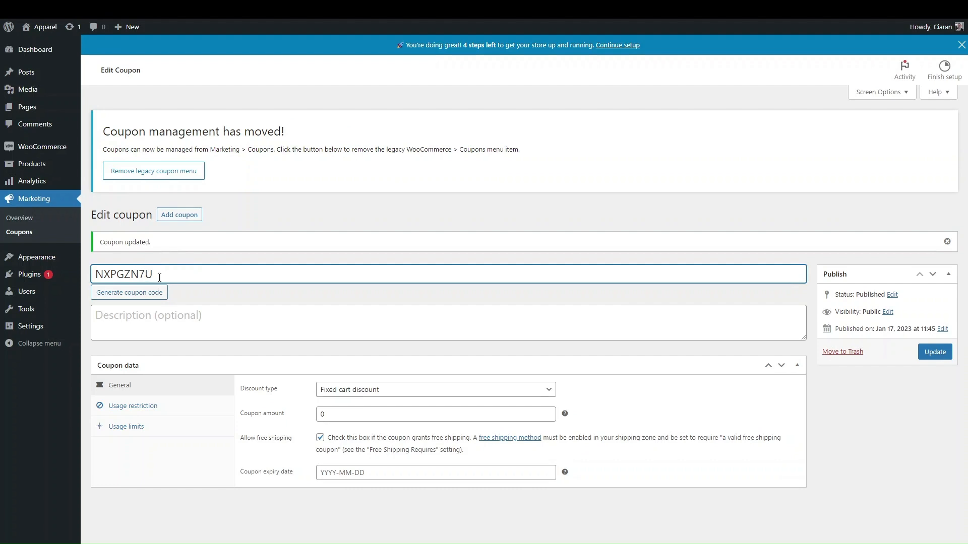
pyautogui.click(923, 355)
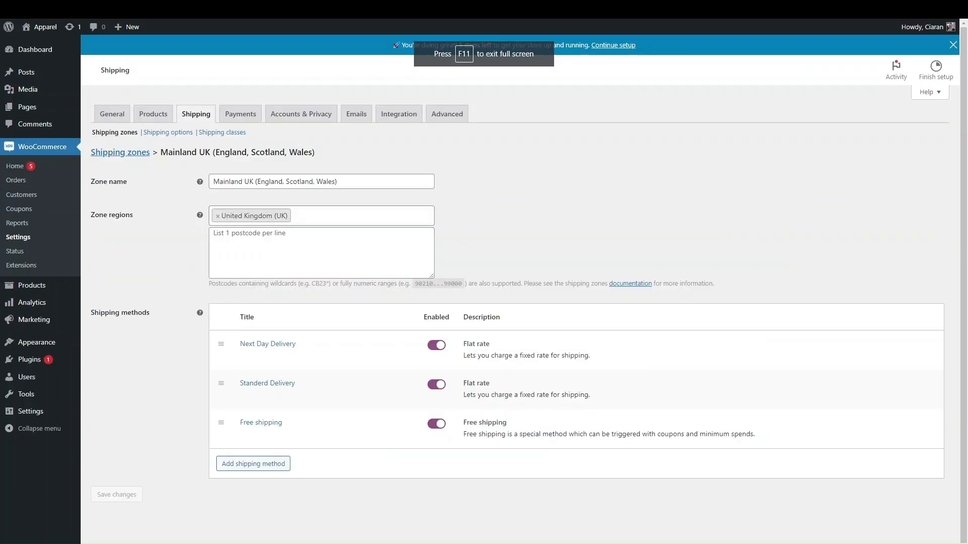
# Delete the existing Free shipping method and add a fresh Free shipping method to the zone
pyautogui.click(246, 422)
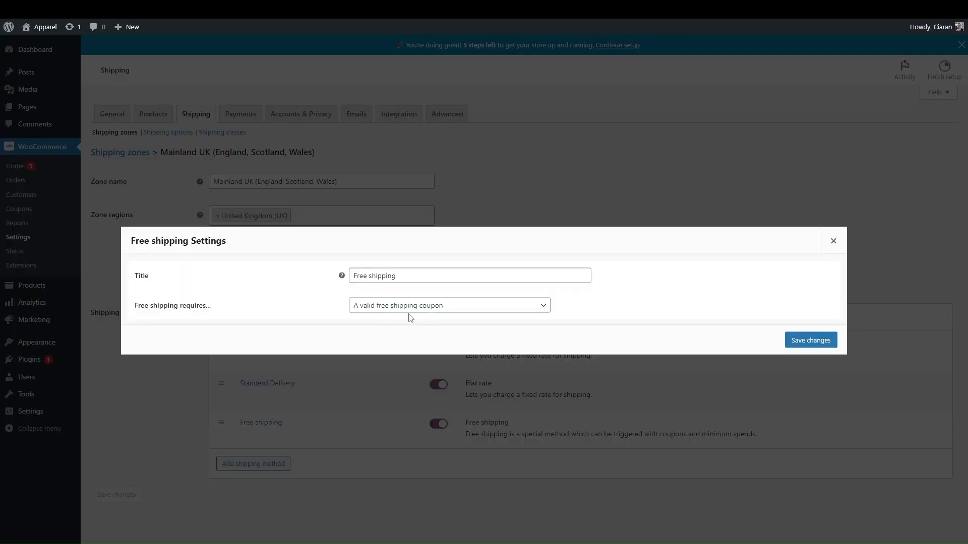
pyautogui.click(797, 341)
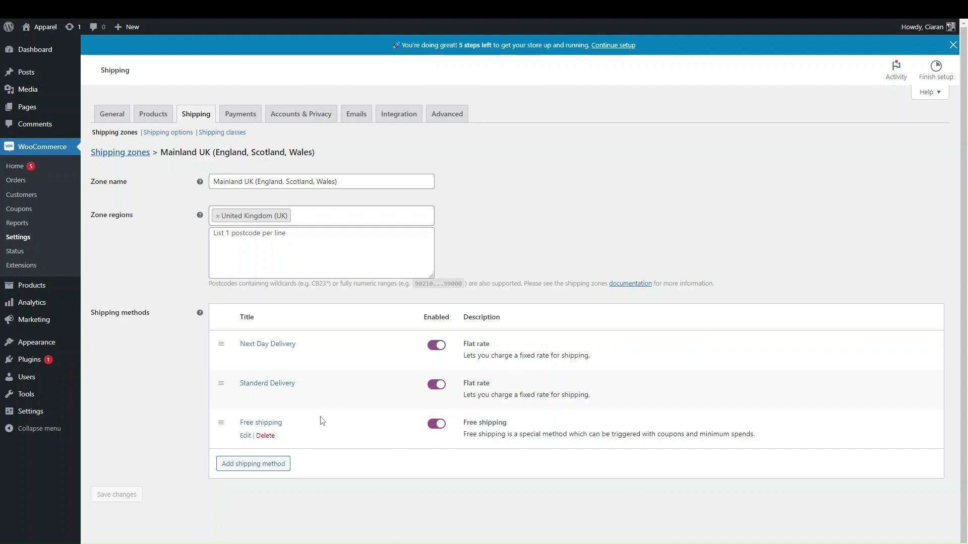
pyautogui.click(265, 435)
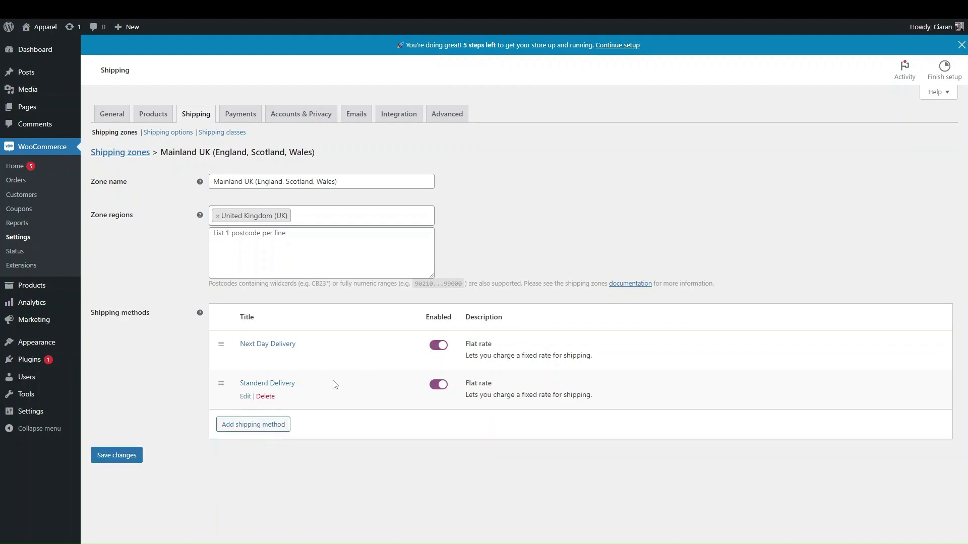
pyautogui.click(272, 426)
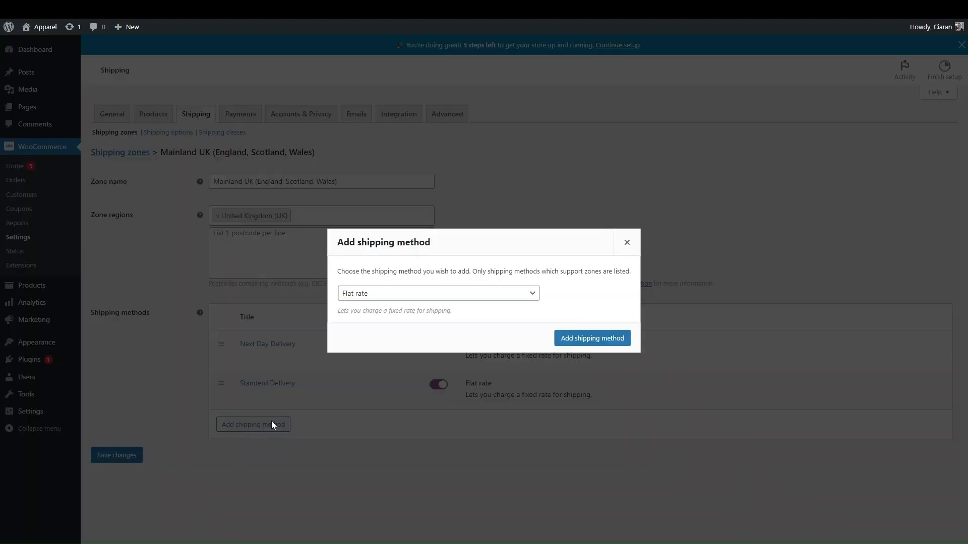
pyautogui.click(359, 293)
pyautogui.click(358, 316)
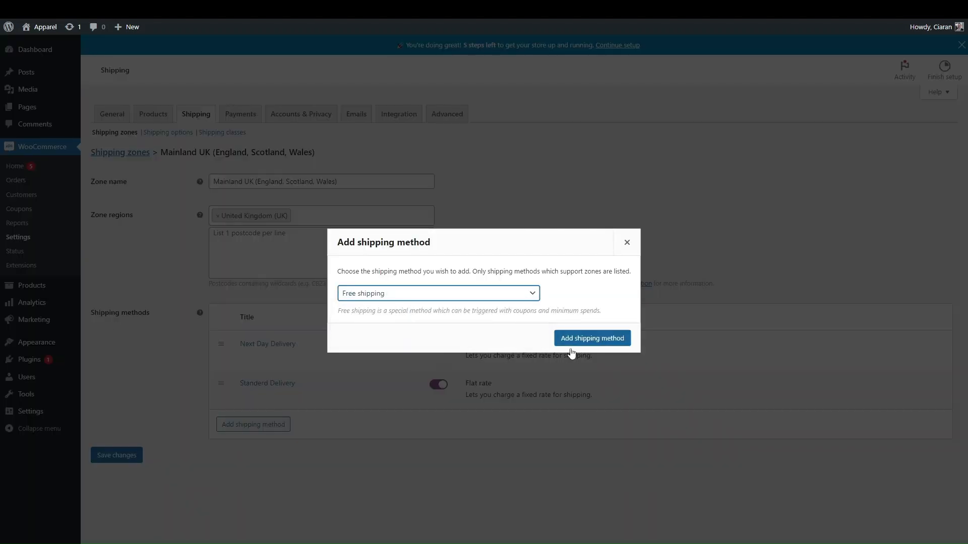
pyautogui.click(592, 339)
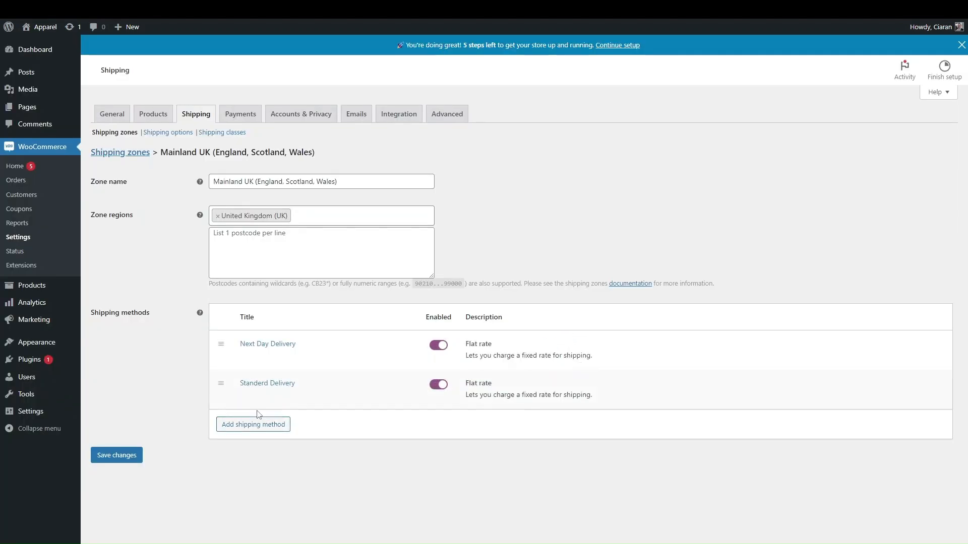
# Require a minimum order amount of 50 for free shipping, save, and return to Shipping zones
pyautogui.click(246, 435)
pyautogui.click(360, 307)
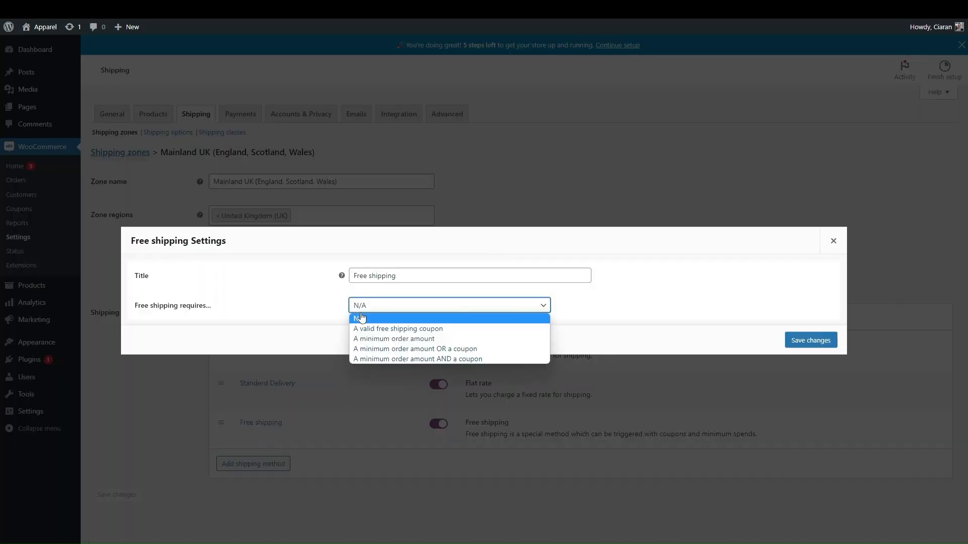
pyautogui.click(376, 338)
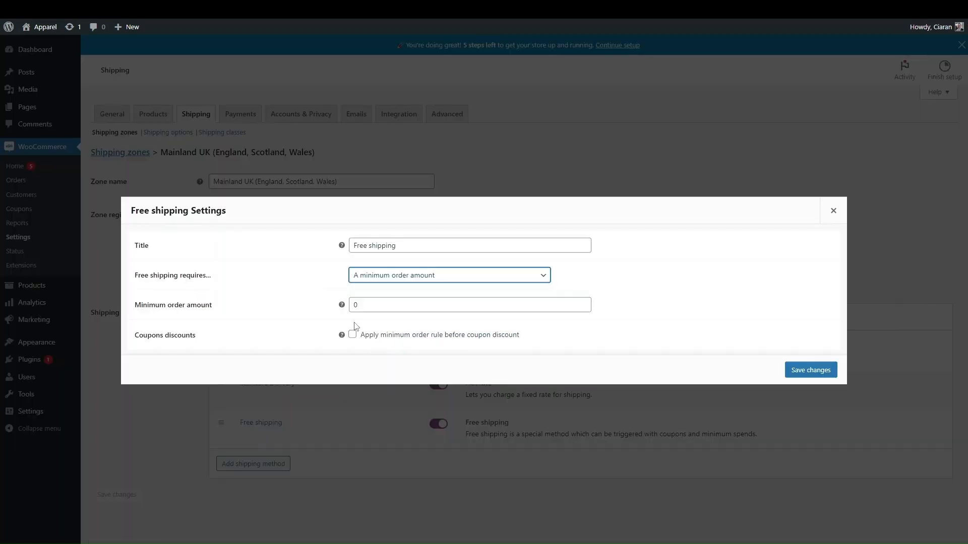
pyautogui.click(383, 305)
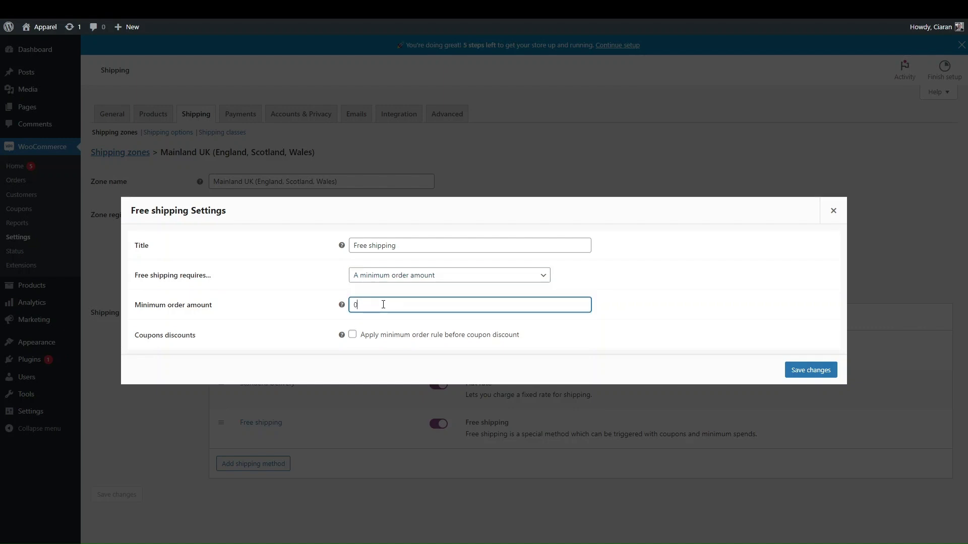
pyautogui.press('BackSpace')
pyautogui.write('50')
pyautogui.click(805, 371)
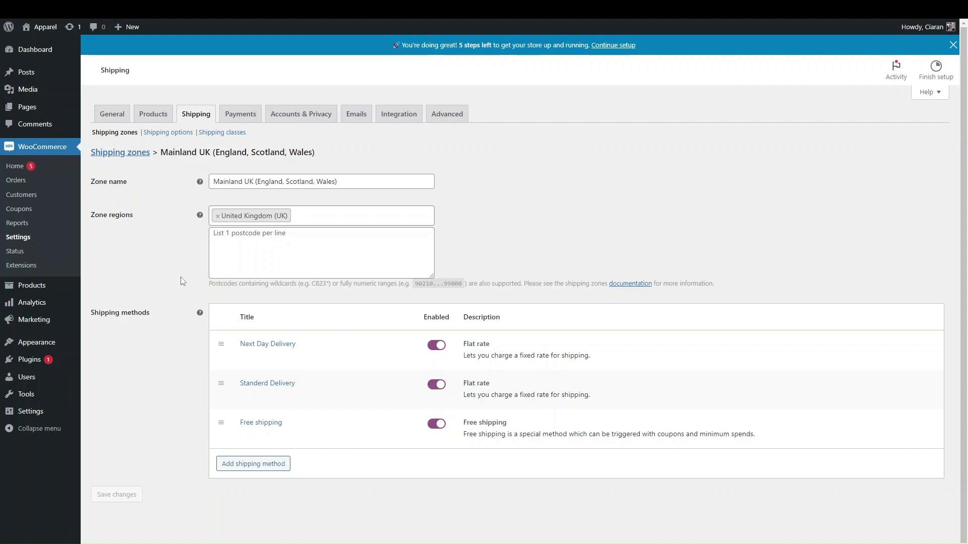
pyautogui.click(137, 154)
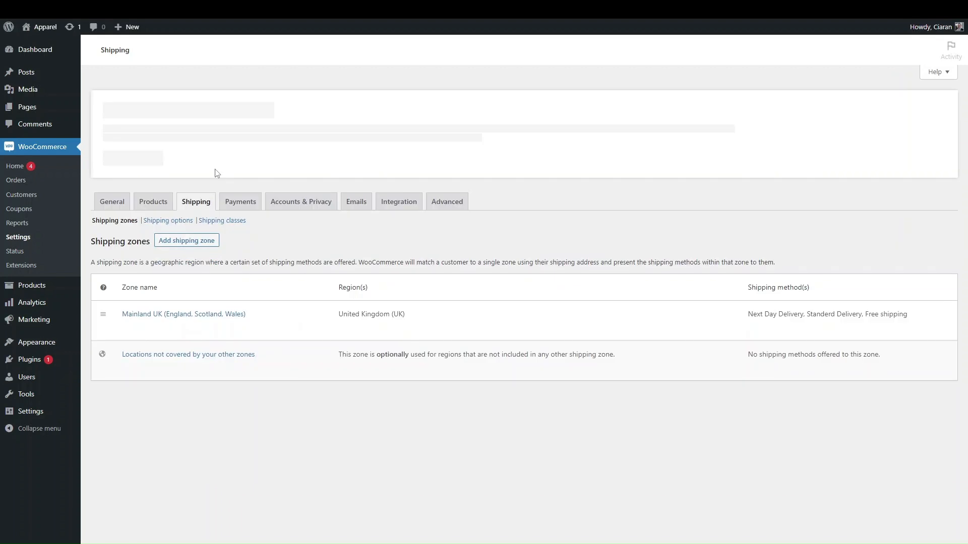
# Create a new shipping zone named 'Ireland' covering the Ireland region
pyautogui.click(189, 241)
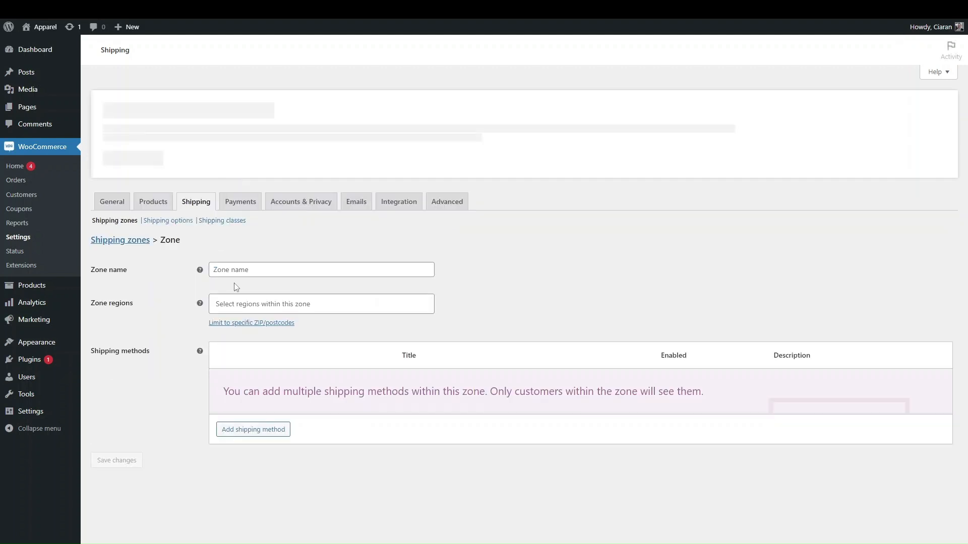
pyautogui.click(229, 269)
pyautogui.write('Ir')
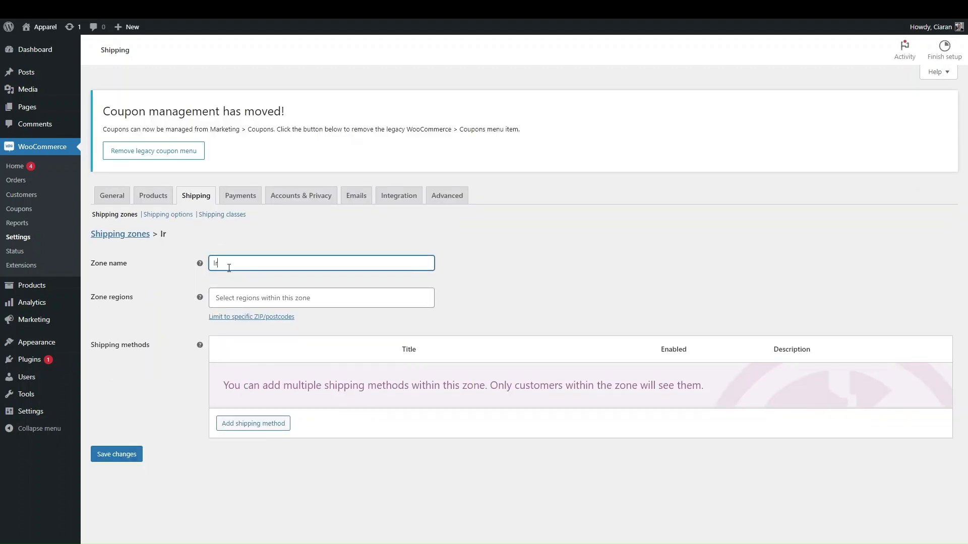
pyautogui.write('eland')
pyautogui.click(242, 318)
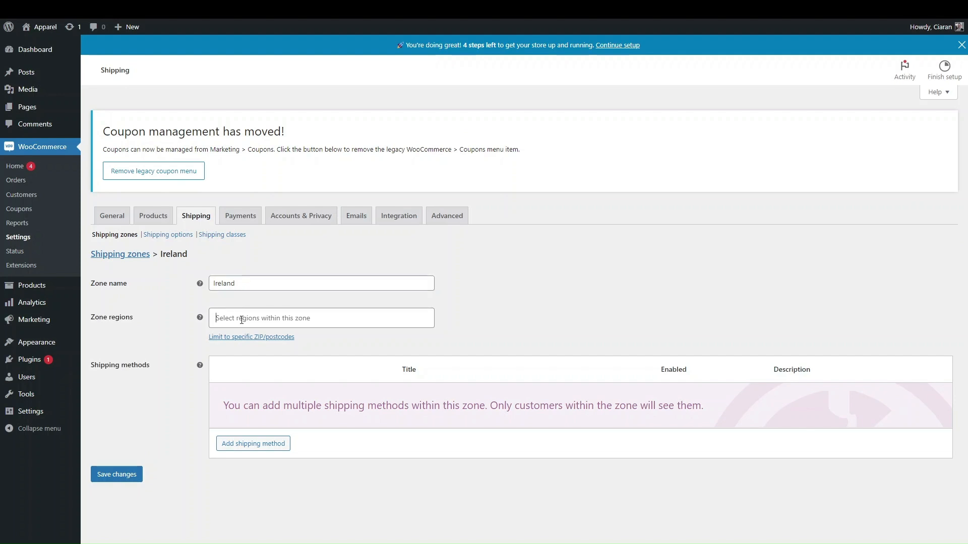
pyautogui.write('irel')
pyautogui.click(242, 336)
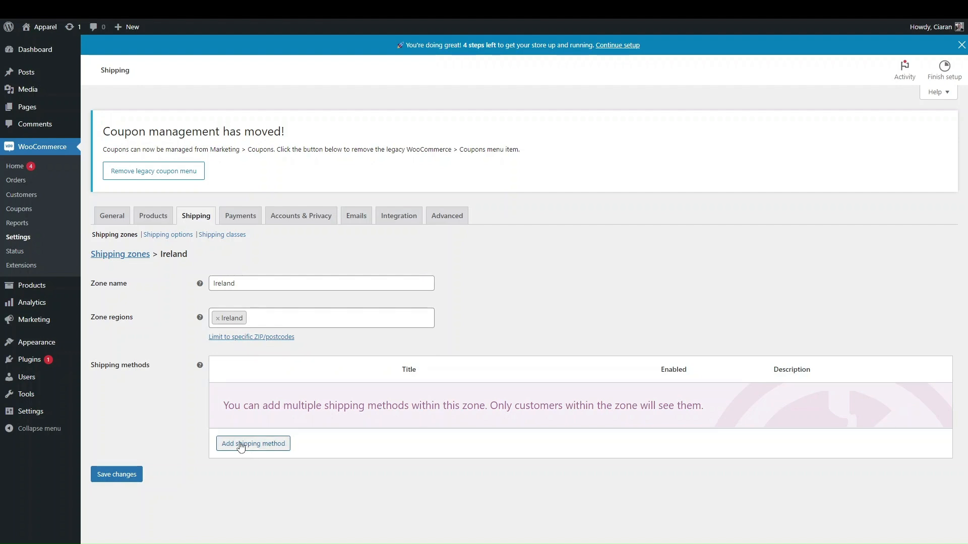
# Add Flat rate shipping to Ireland, go back to Shipping zones and close the setup banner
pyautogui.click(248, 445)
pyautogui.click(584, 338)
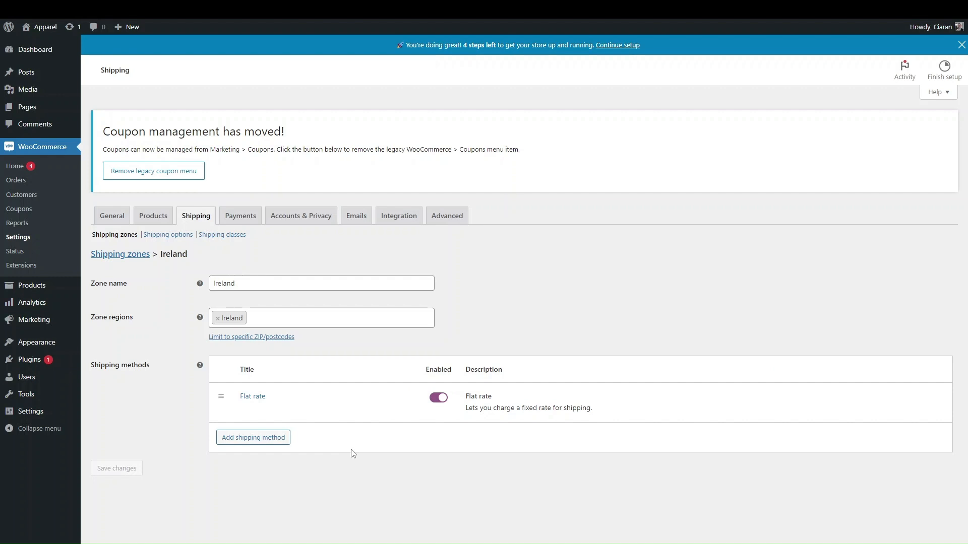
pyautogui.moveTo(256, 410)
pyautogui.click(122, 238)
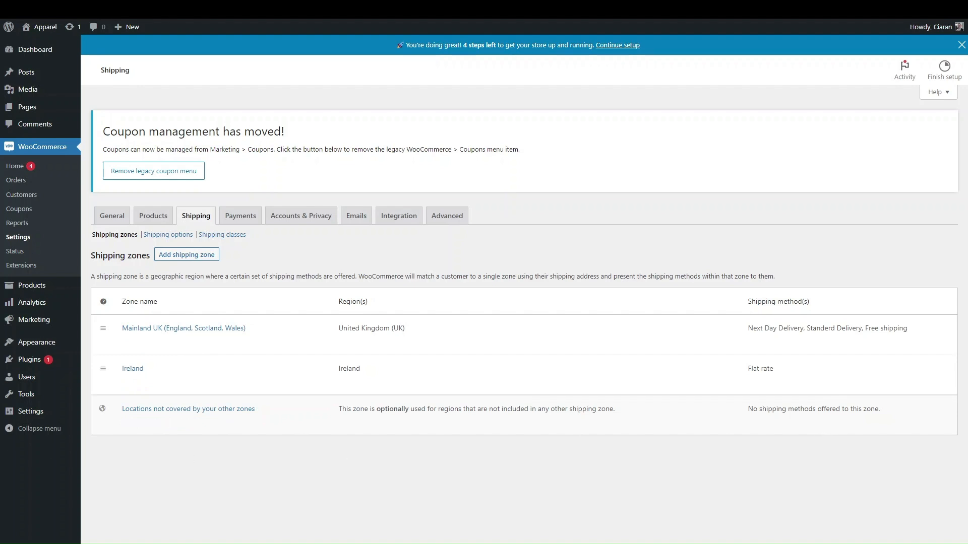
pyautogui.click(962, 45)
# Install WooCommerce Payments from the Payments settings and choose Finish setup
pyautogui.click(246, 223)
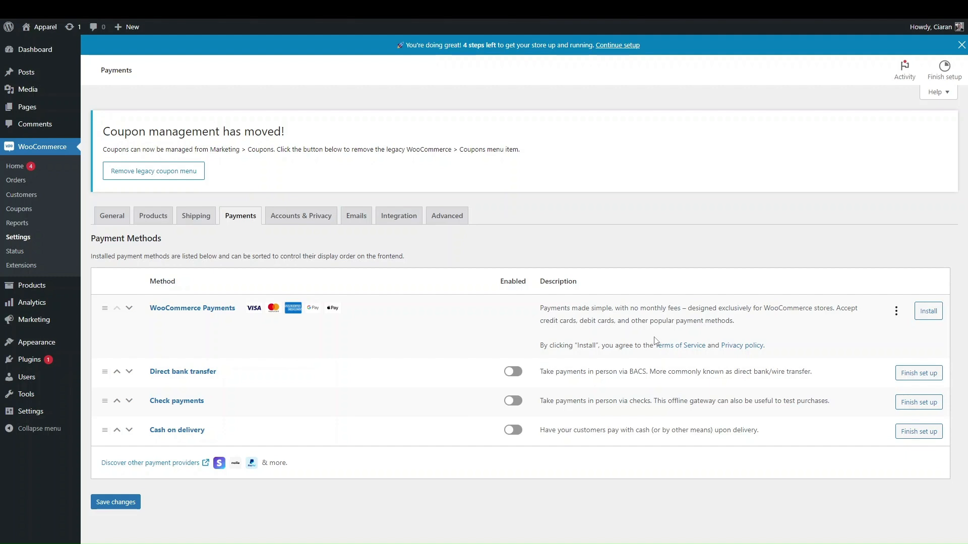
pyautogui.click(923, 316)
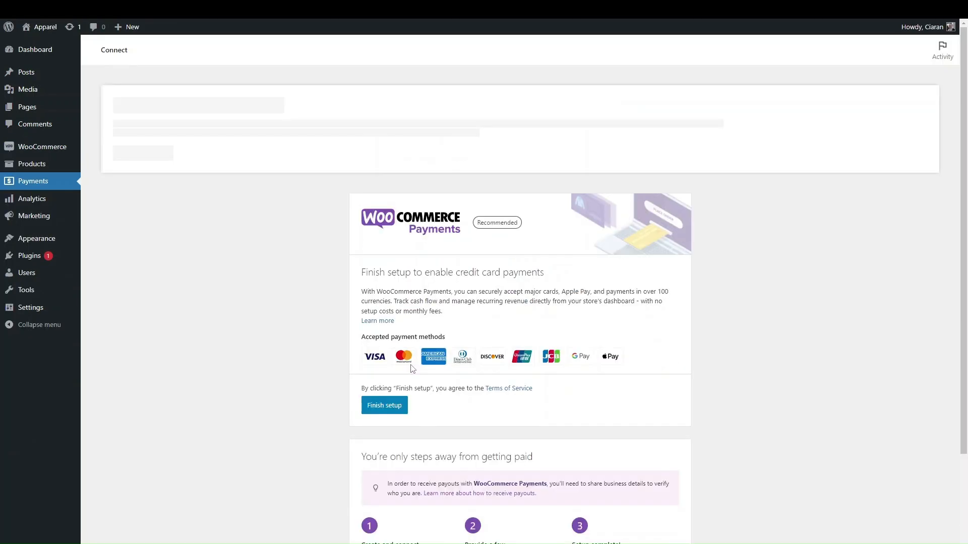
pyautogui.scroll(-2, 412, 369)
pyautogui.scroll(-1, 412, 369)
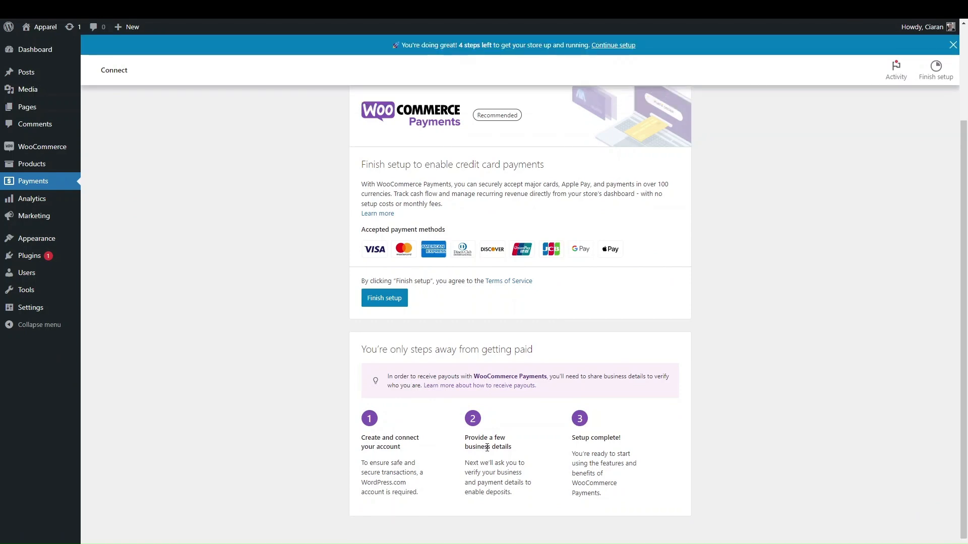
pyautogui.scroll(-1, 487, 447)
pyautogui.click(381, 286)
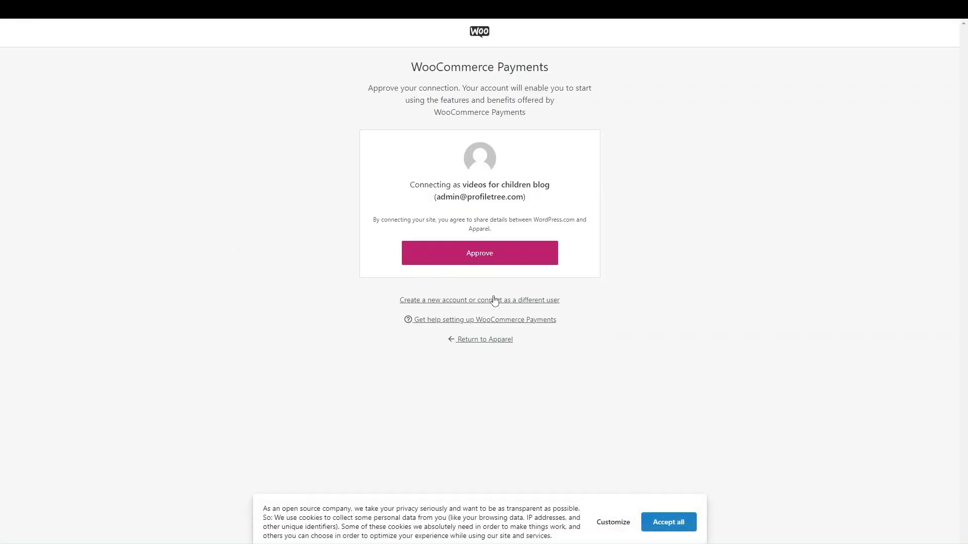
# Approve the store's WordPress.com connection and continue the WooCommerce Payments sign-up
pyautogui.click(455, 263)
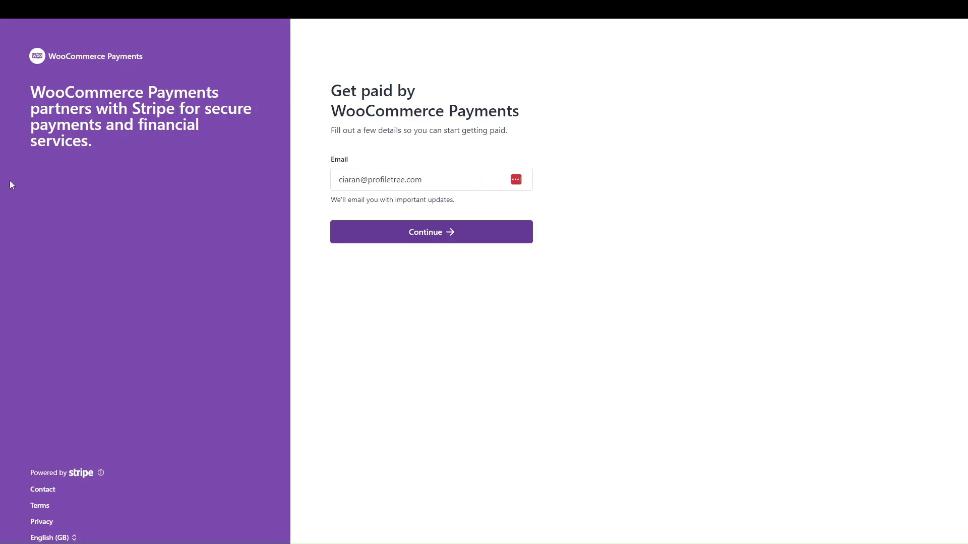
pyautogui.click(411, 233)
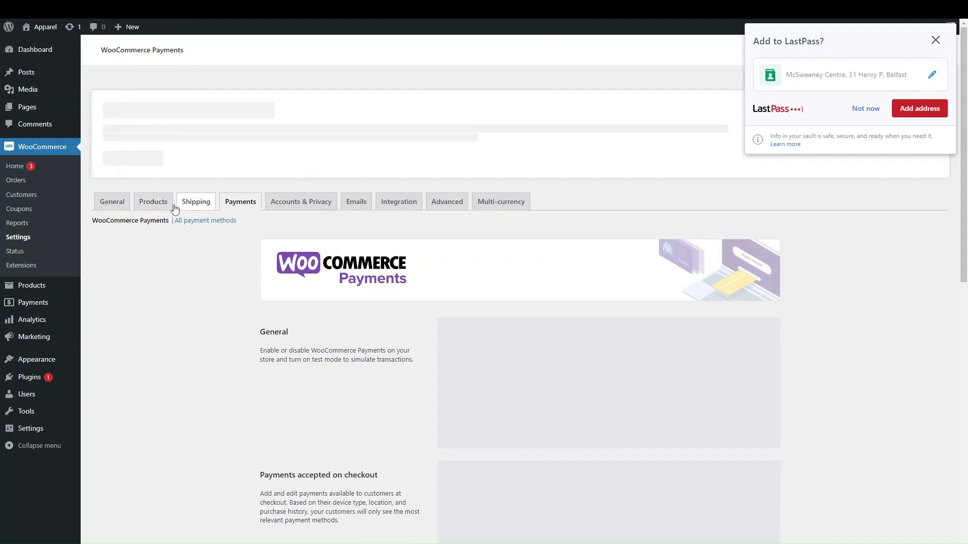
# List all payment methods, try the WooCommerce Payments Enabled toggle, then browse other payment extensions
pyautogui.click(184, 236)
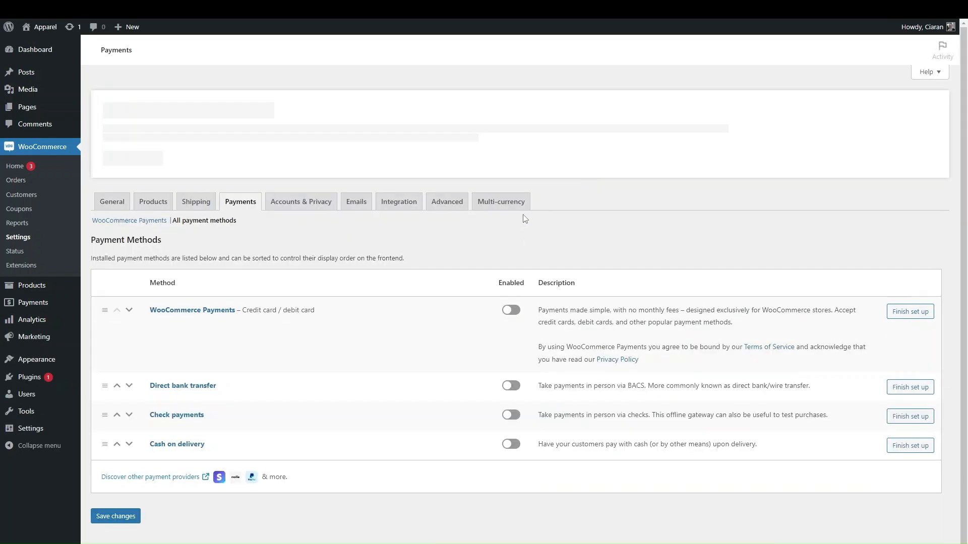
pyautogui.click(517, 311)
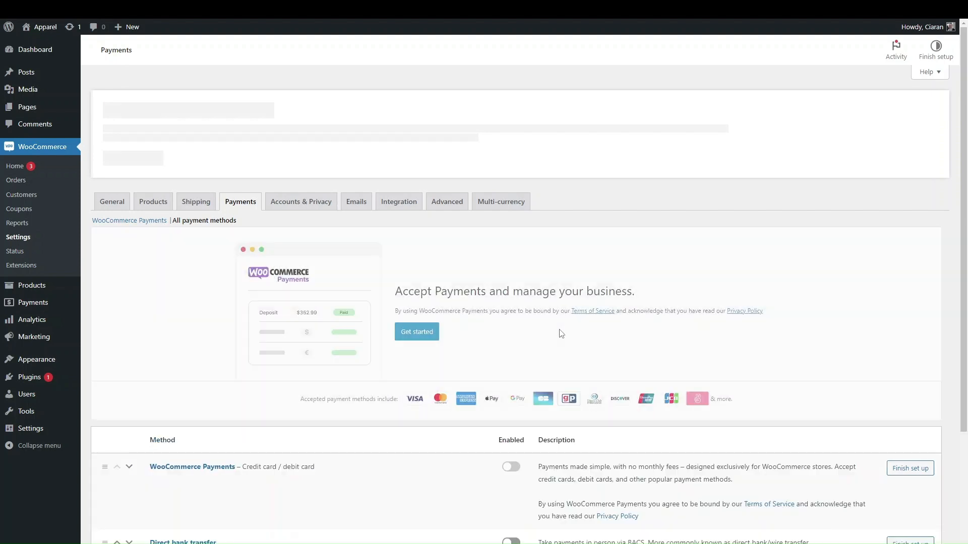
pyautogui.scroll(-2, 361, 379)
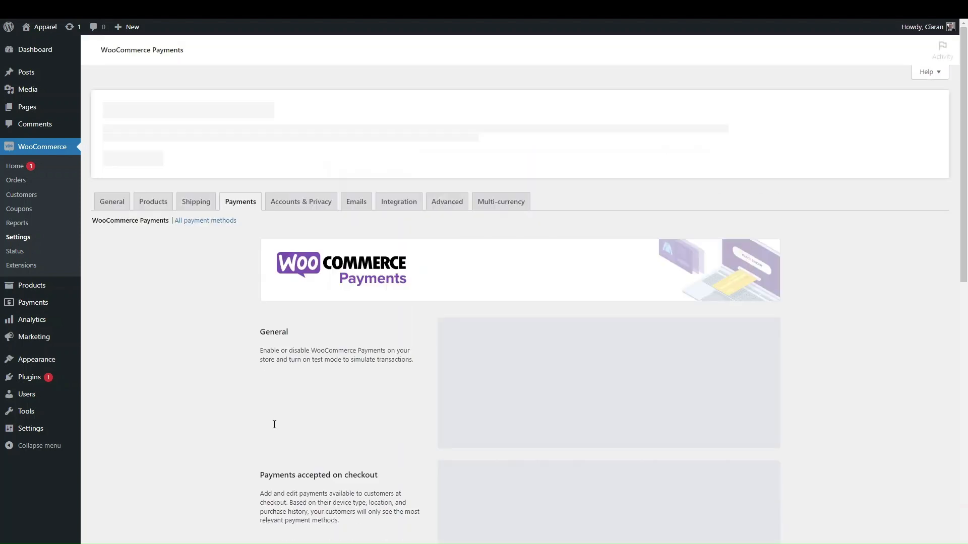
pyautogui.click(196, 222)
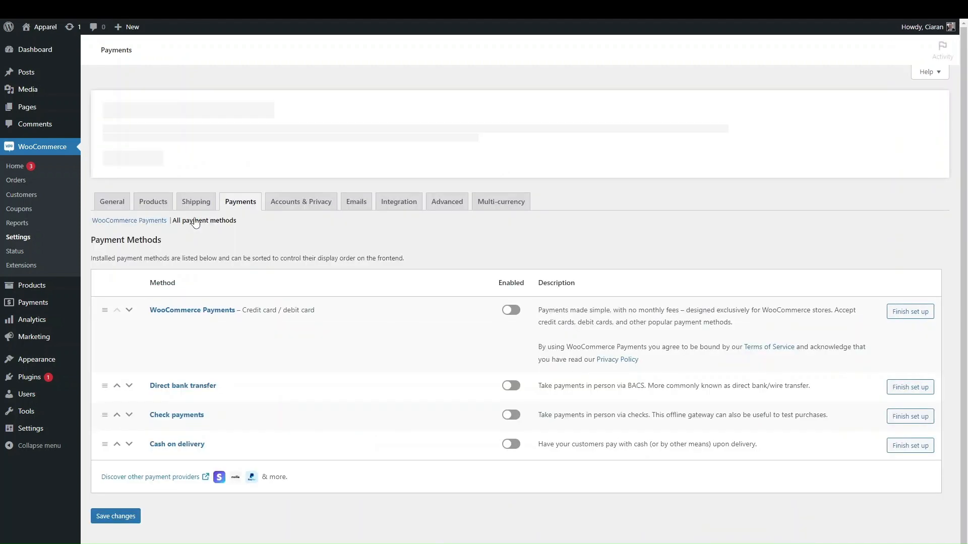
pyautogui.click(168, 478)
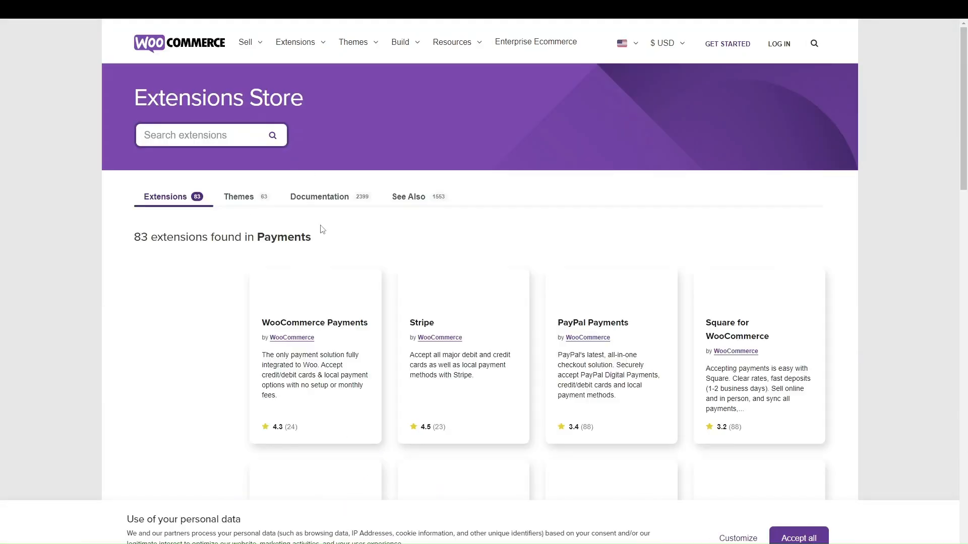
# Look through the payment extensions listed in the WooCommerce.com Extensions Store
pyautogui.scroll(-1, 456, 373)
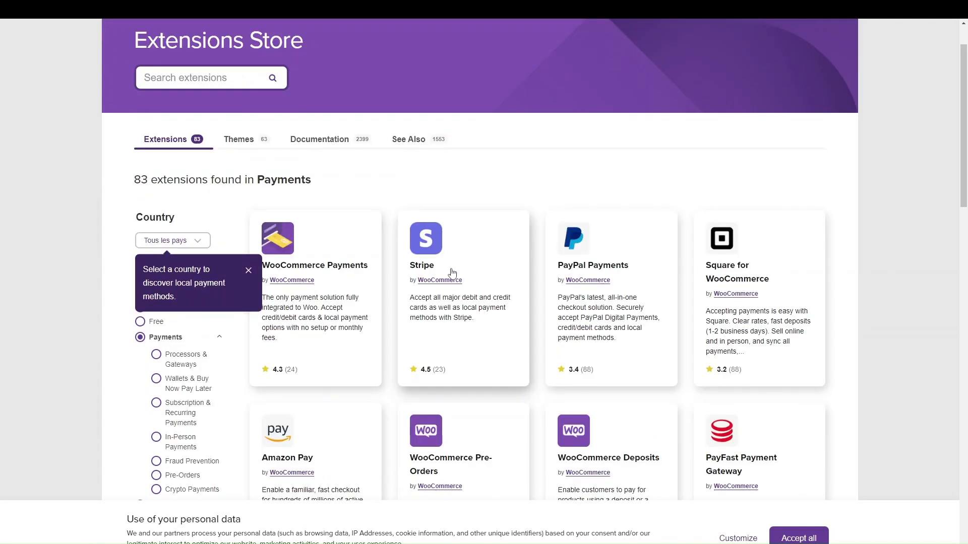
pyautogui.scroll(-5, 594, 302)
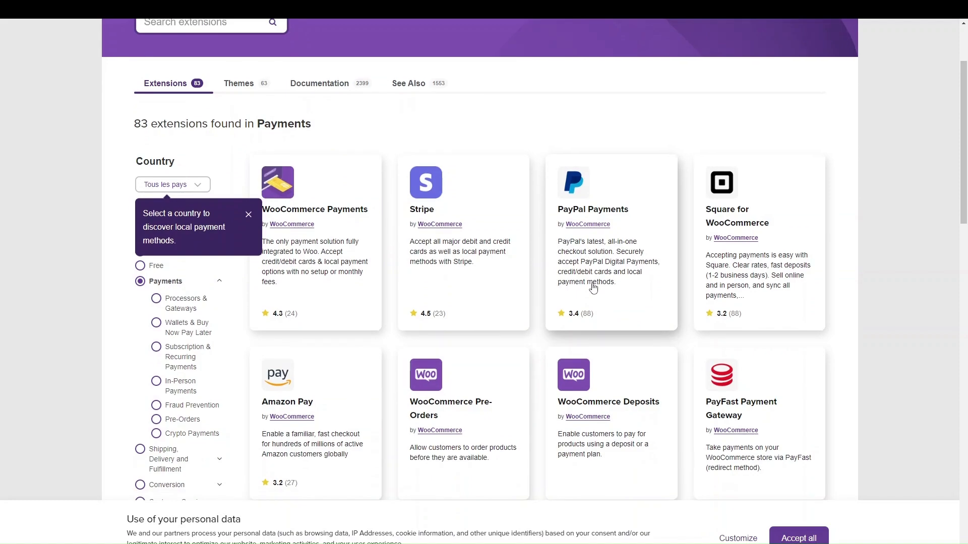
pyautogui.scroll(3, 592, 286)
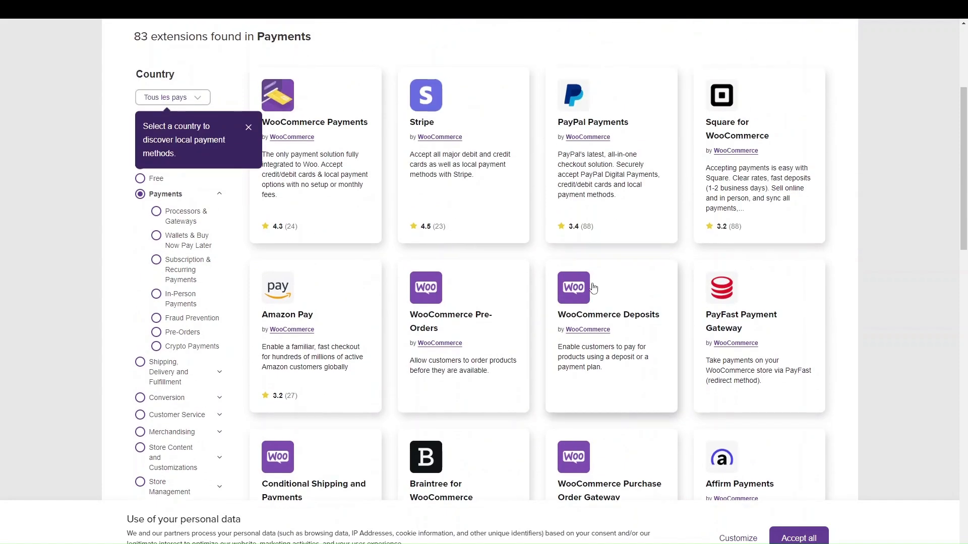
pyautogui.scroll(-7, 592, 286)
pyautogui.scroll(-6, 593, 288)
pyautogui.scroll(3, 593, 287)
pyautogui.scroll(2, 593, 288)
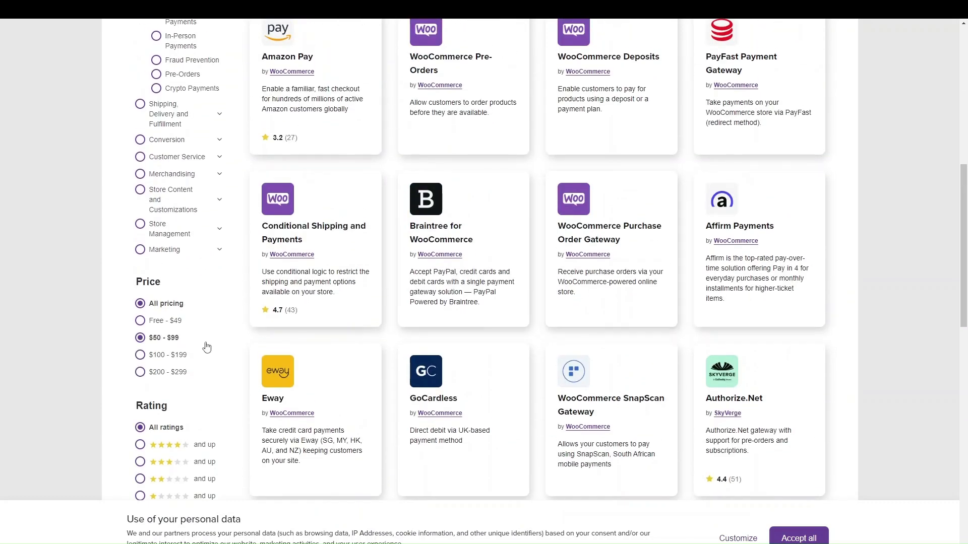
pyautogui.scroll(6, 292, 303)
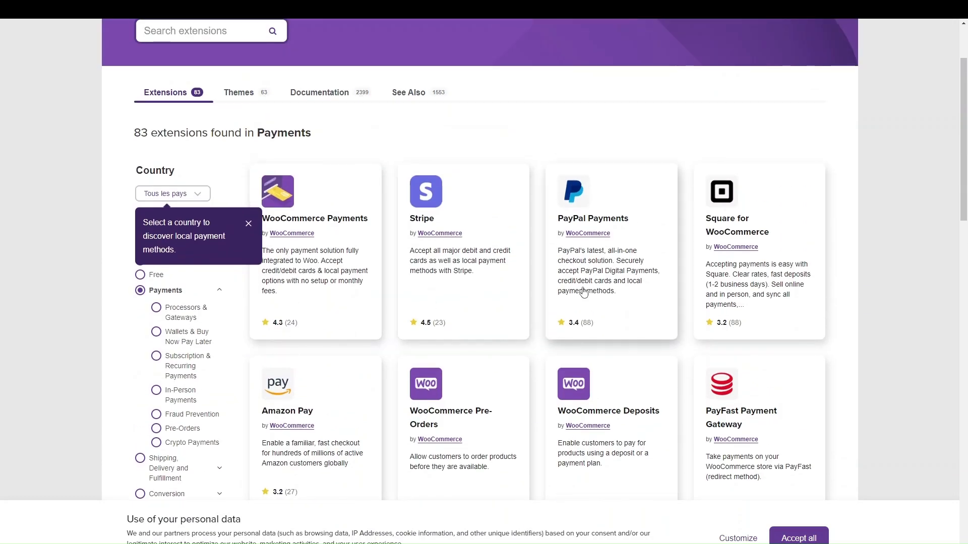
# Open the PayPal Payments extension, request its free download, then go back
pyautogui.click(575, 220)
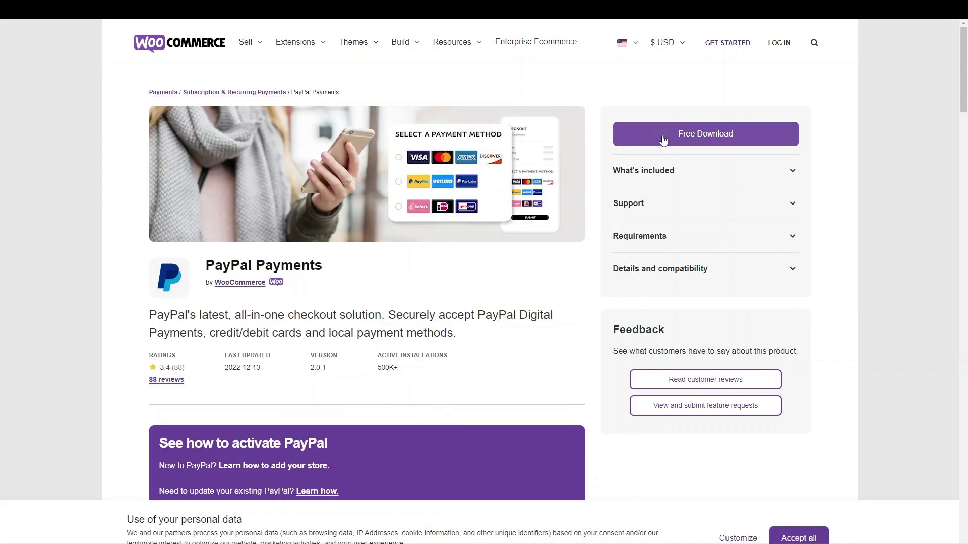
pyautogui.click(661, 134)
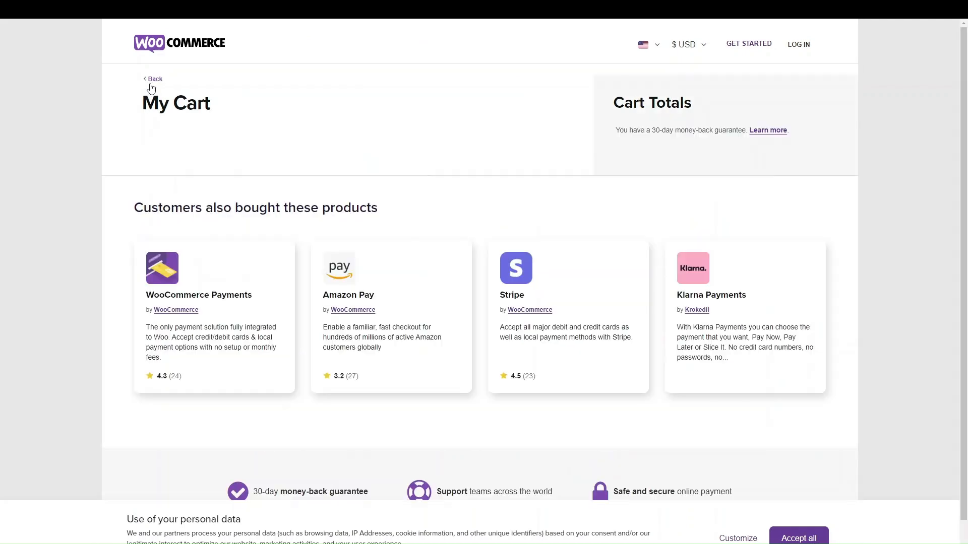
pyautogui.click(151, 84)
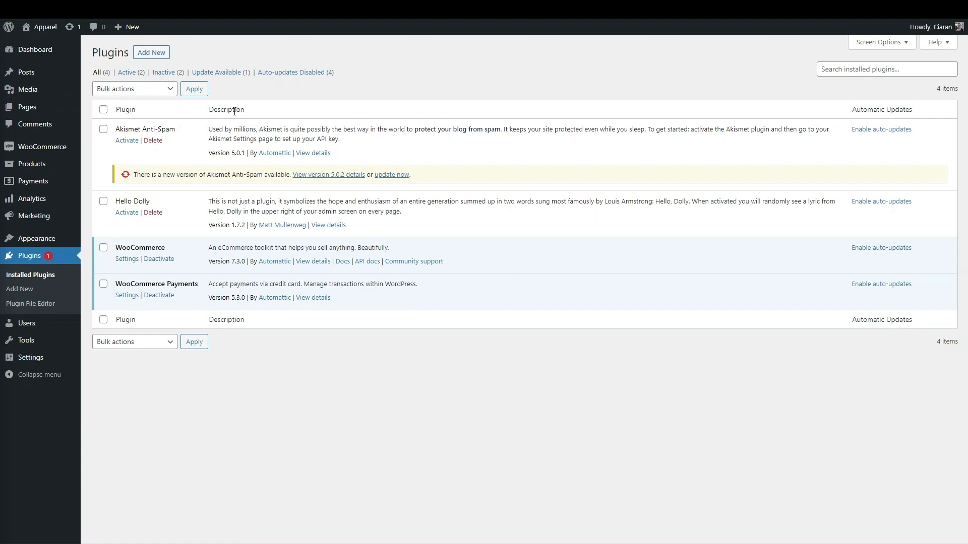
# Install and activate WooCommerce Stripe Payment Gateway, then start connecting a Stripe account from its settings
pyautogui.click(161, 56)
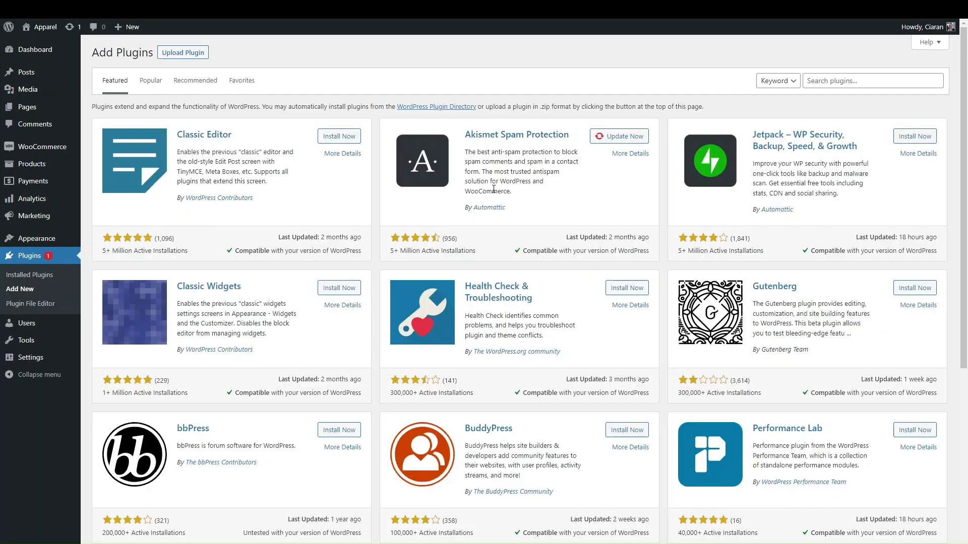
pyautogui.click(829, 77)
pyautogui.write('stripe')
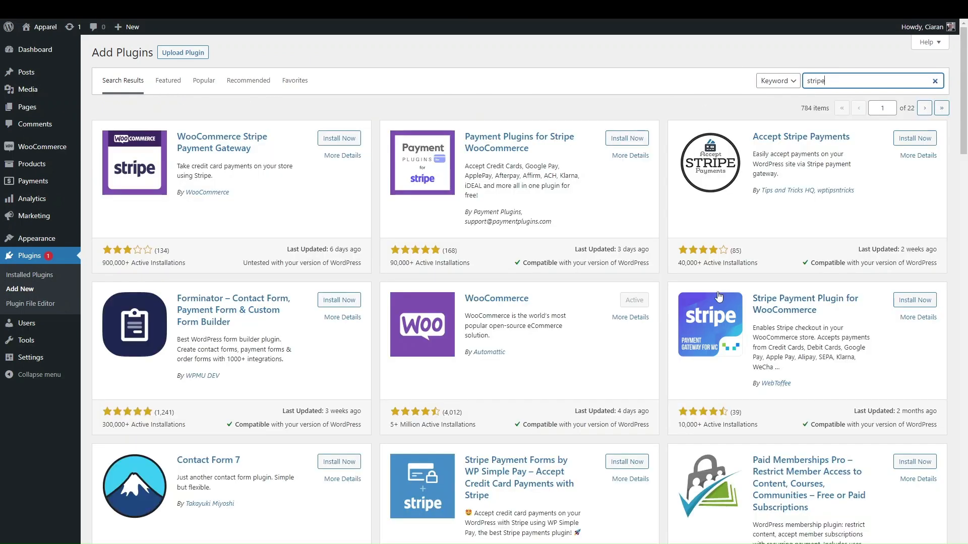
pyautogui.click(339, 138)
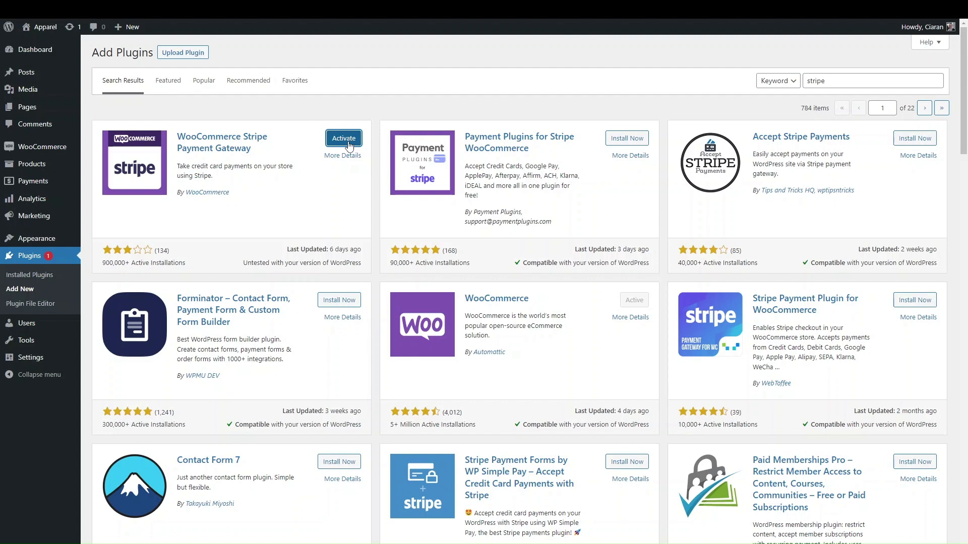
pyautogui.click(345, 139)
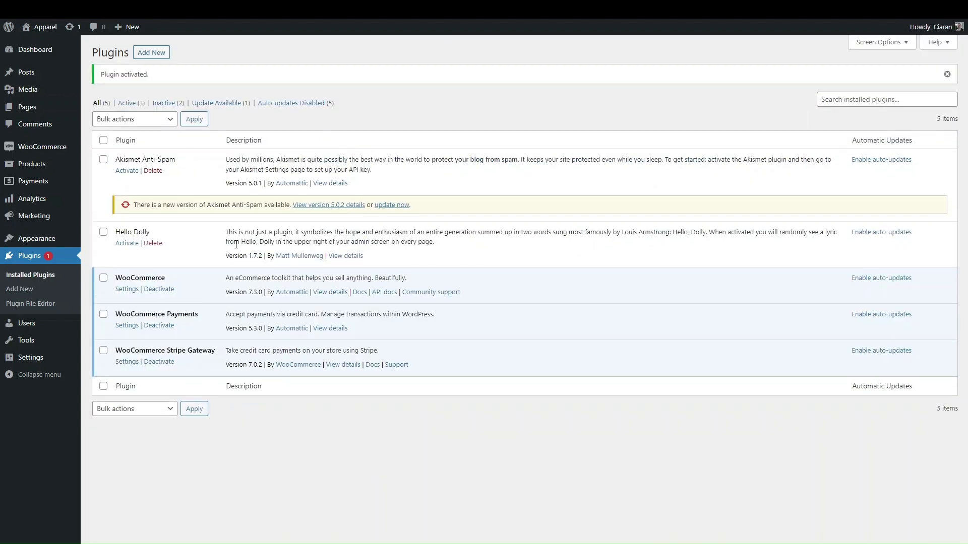
pyautogui.click(132, 366)
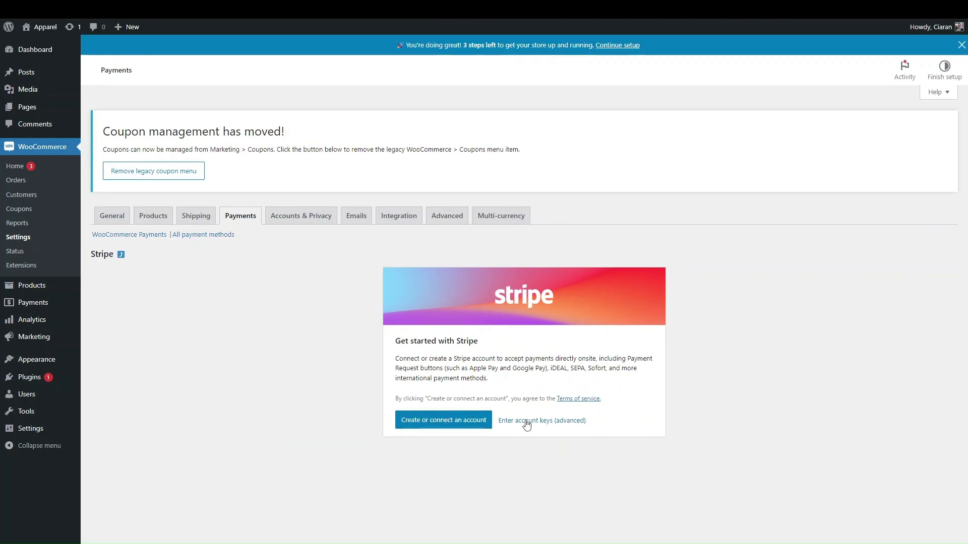
pyautogui.click(469, 426)
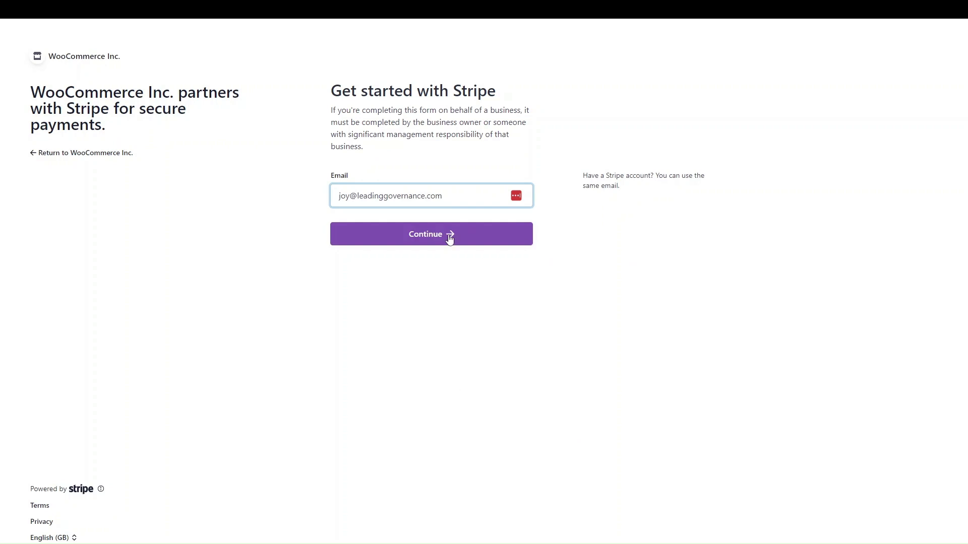
# Sign in to Stripe using the saved account email and saved password
pyautogui.click(458, 202)
pyautogui.hotkey('ctrl', 'a')
pyautogui.press('BackSpace')
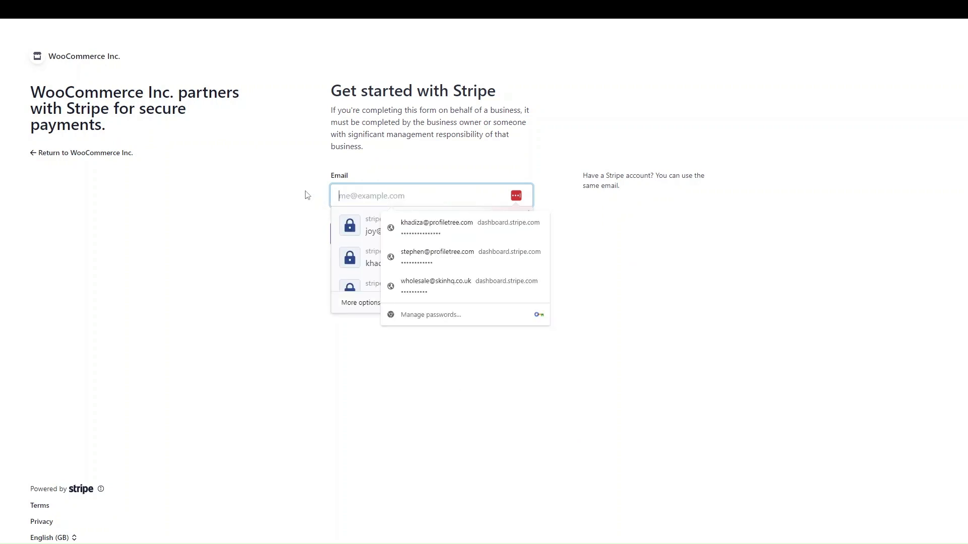
pyautogui.write('kh')
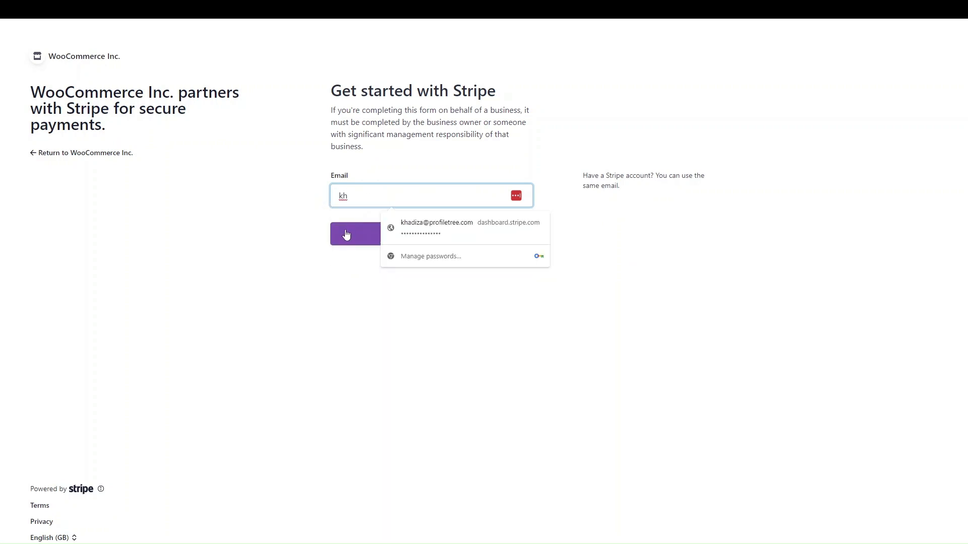
pyautogui.click(424, 225)
pyautogui.click(375, 233)
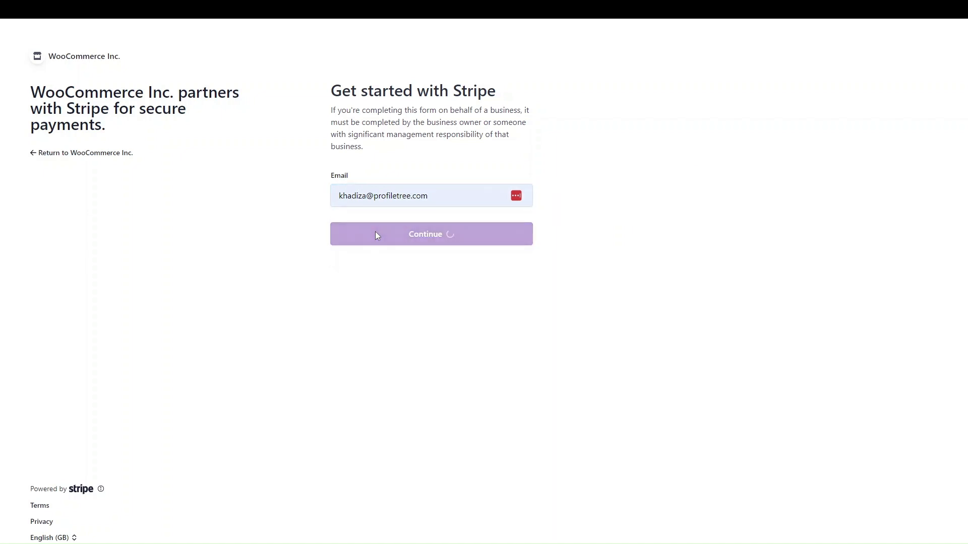
pyautogui.click(361, 202)
pyautogui.click(395, 221)
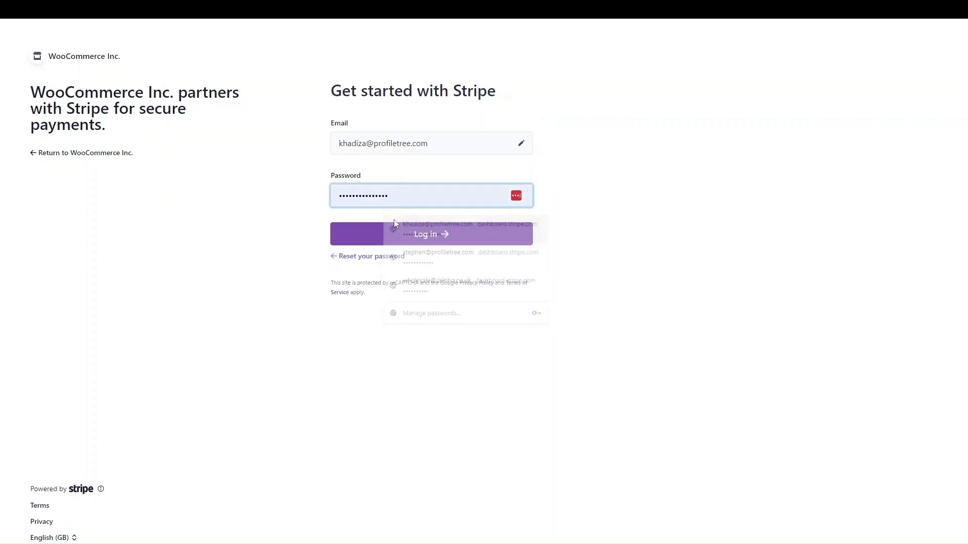
pyautogui.click(348, 233)
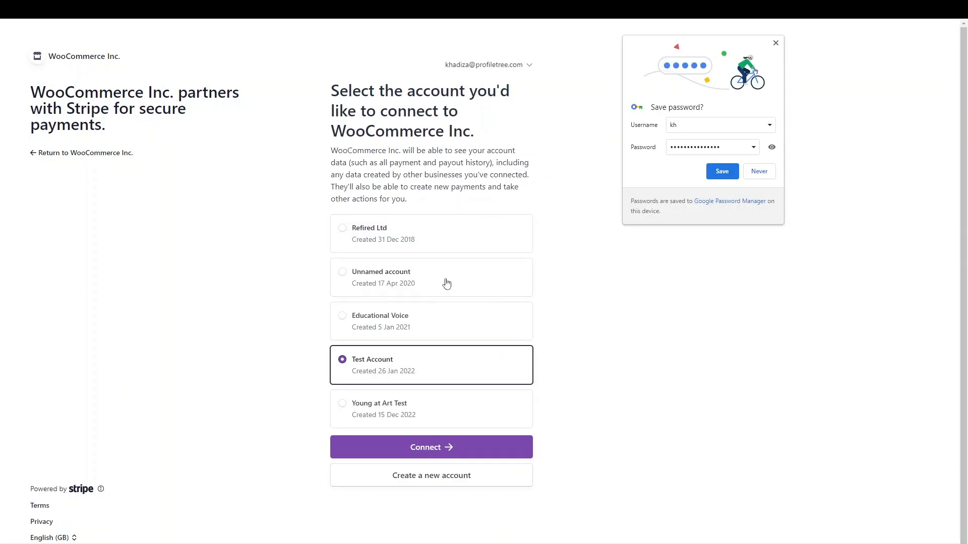
# Create a new Stripe account as a new United Kingdom sole-trader business
pyautogui.click(440, 485)
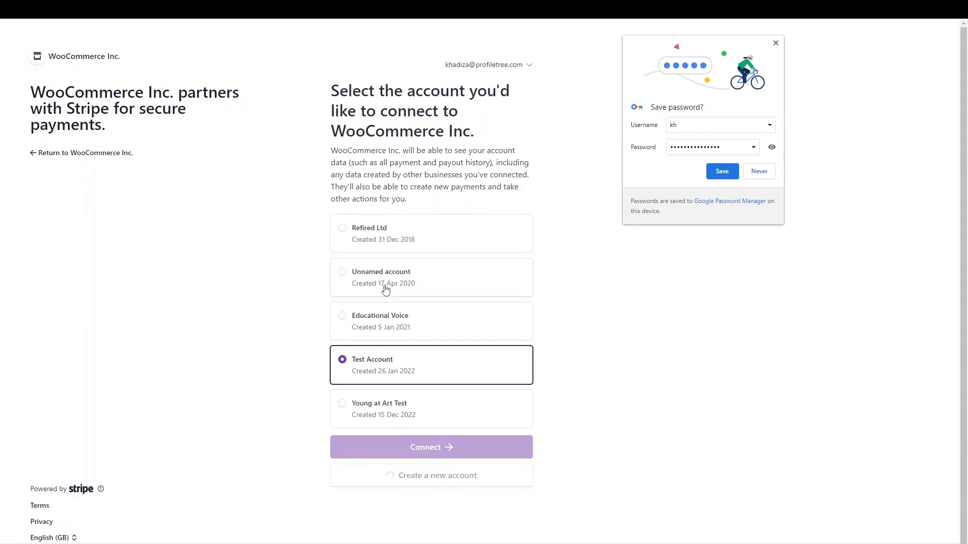
pyautogui.click(775, 42)
pyautogui.click(447, 279)
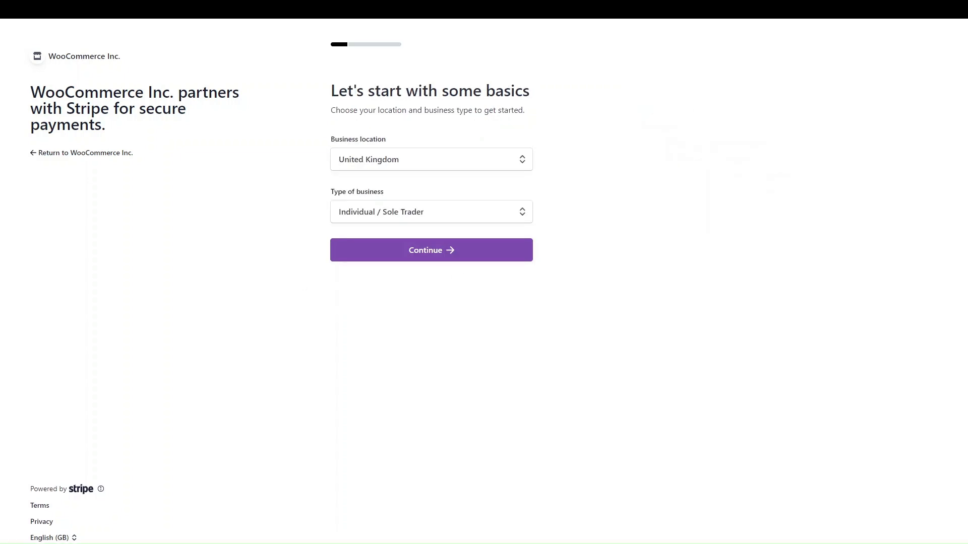
pyautogui.click(419, 255)
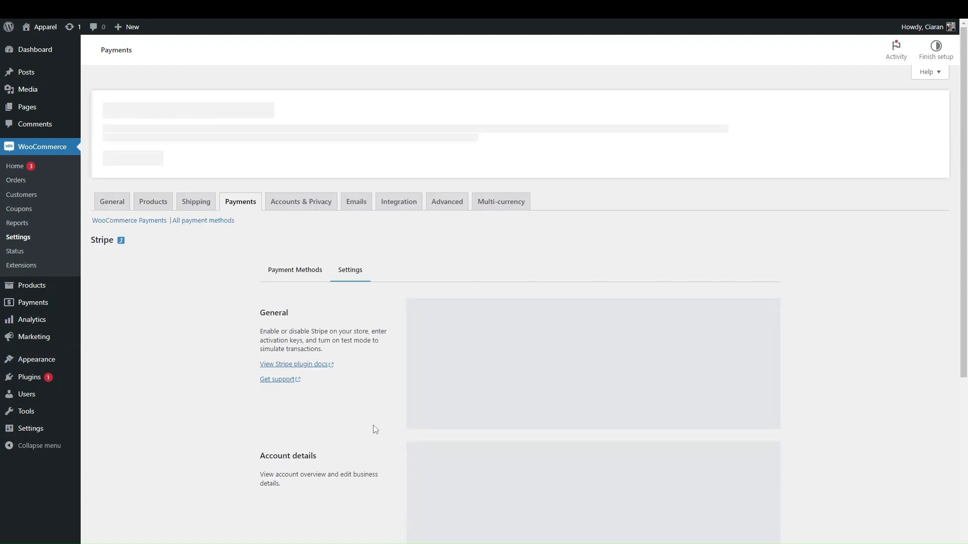
# Go to Account details in the Stripe settings and follow the 'Stripe account settings' webhook link
pyautogui.scroll(-3, 375, 428)
pyautogui.scroll(-1, 375, 429)
pyautogui.scroll(-2, 373, 429)
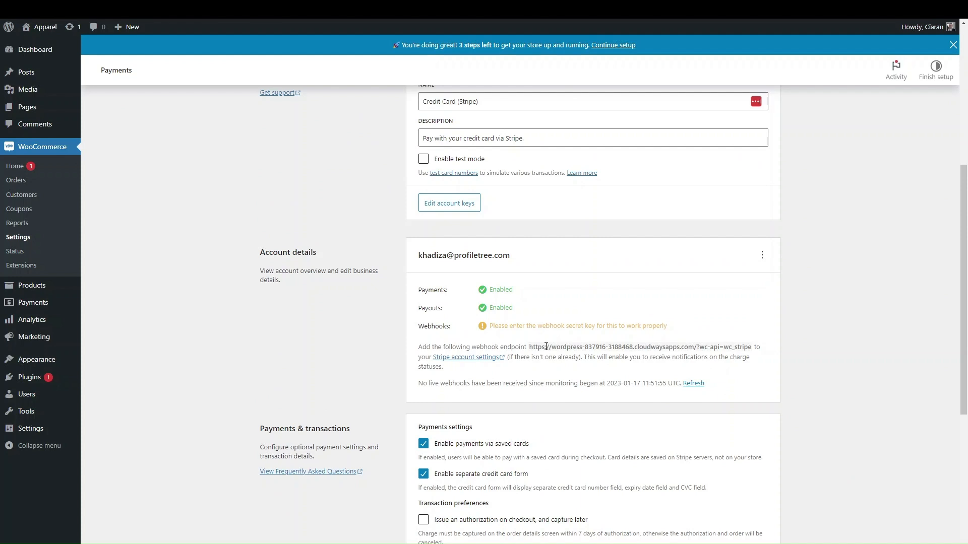
pyautogui.click(482, 357)
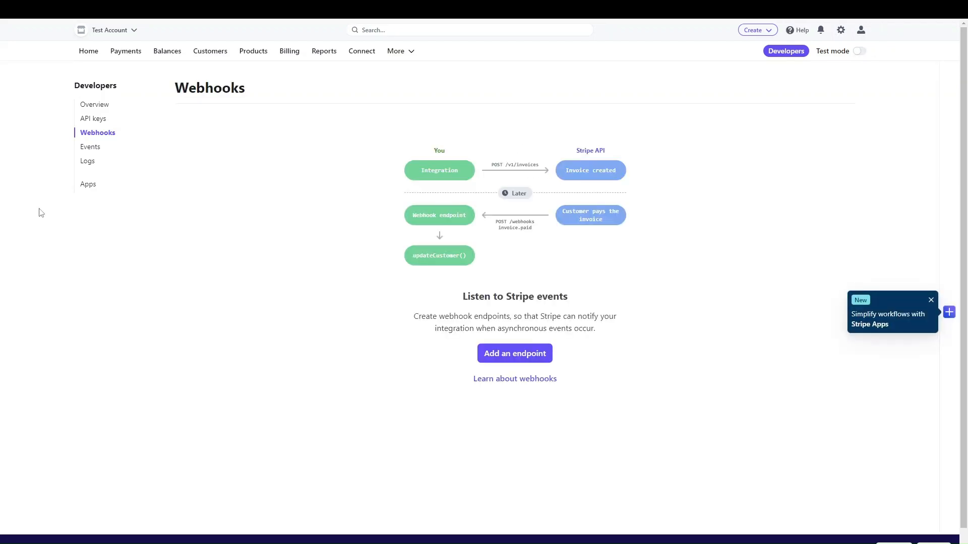
# Add a webhook endpoint with the store's wc_stripe URL and description 'Connection of stripe too woccome'
pyautogui.click(519, 354)
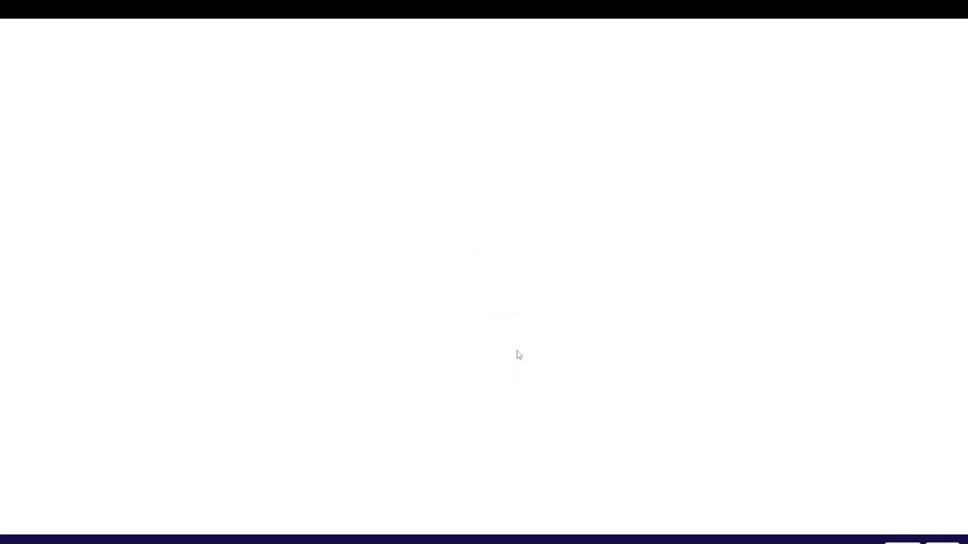
pyautogui.click(76, 163)
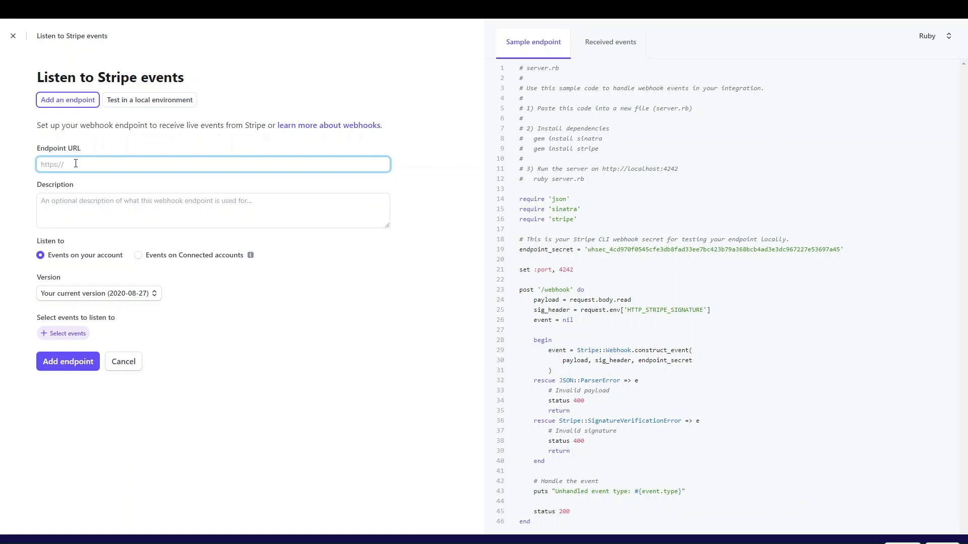
pyautogui.press('F11')
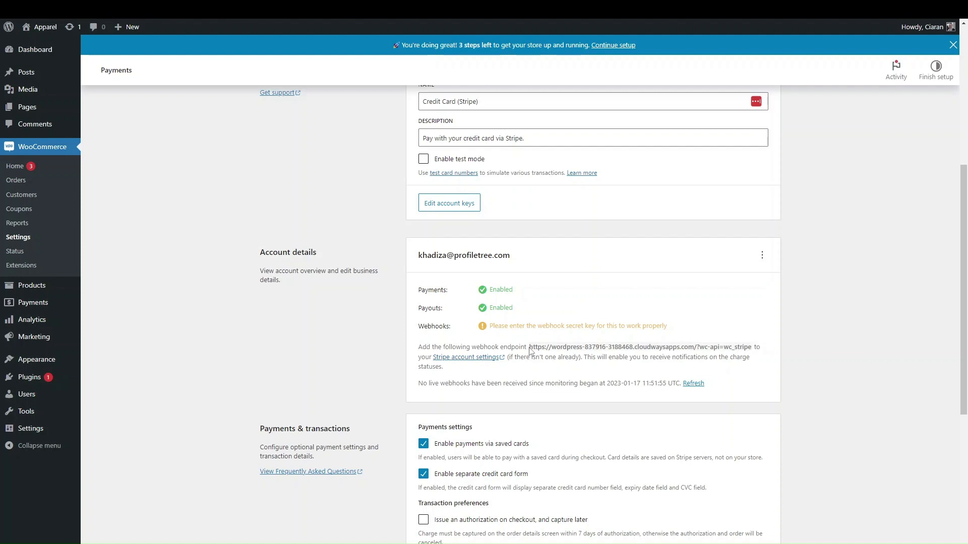
pyautogui.moveTo(529, 348); pyautogui.dragTo(753, 351)
pyautogui.hotkey('ctrl', 'c')
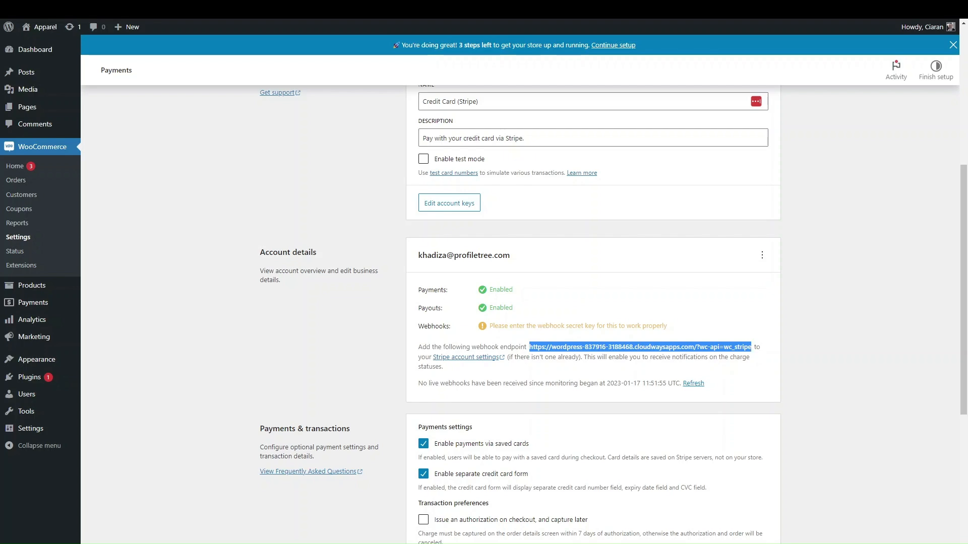
pyautogui.hotkey('alt', 'Tab')
pyautogui.click(176, 168)
pyautogui.hotkey('ctrl', 'v')
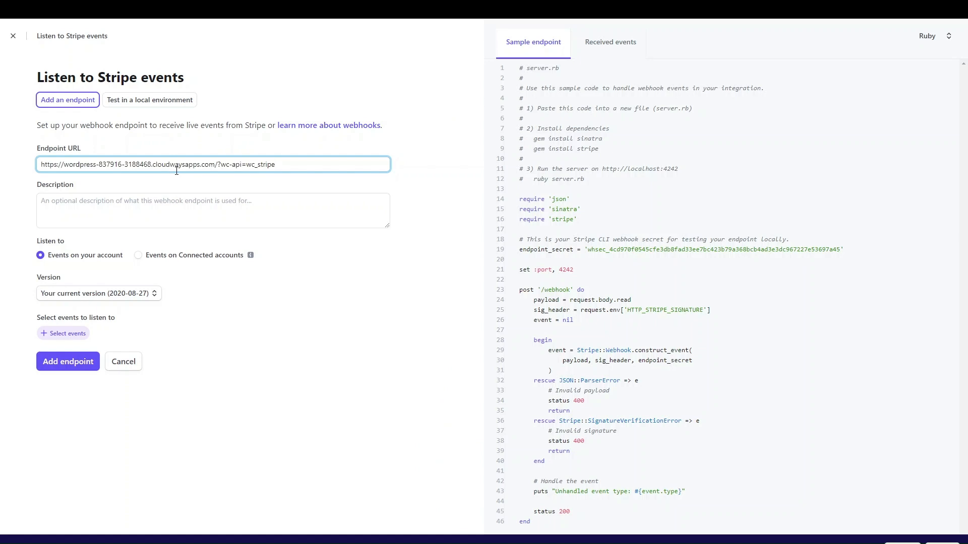
pyautogui.click(134, 215)
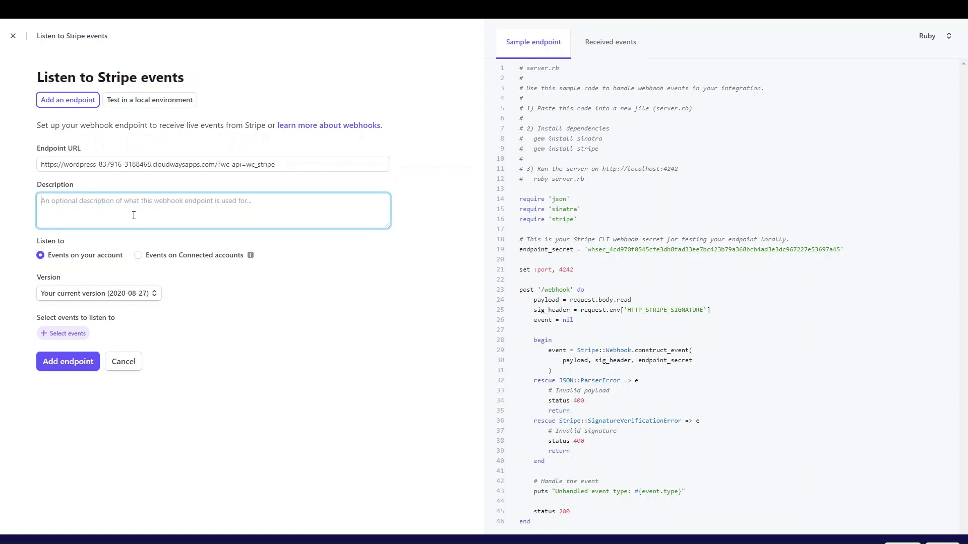
pyautogui.write('Conn')
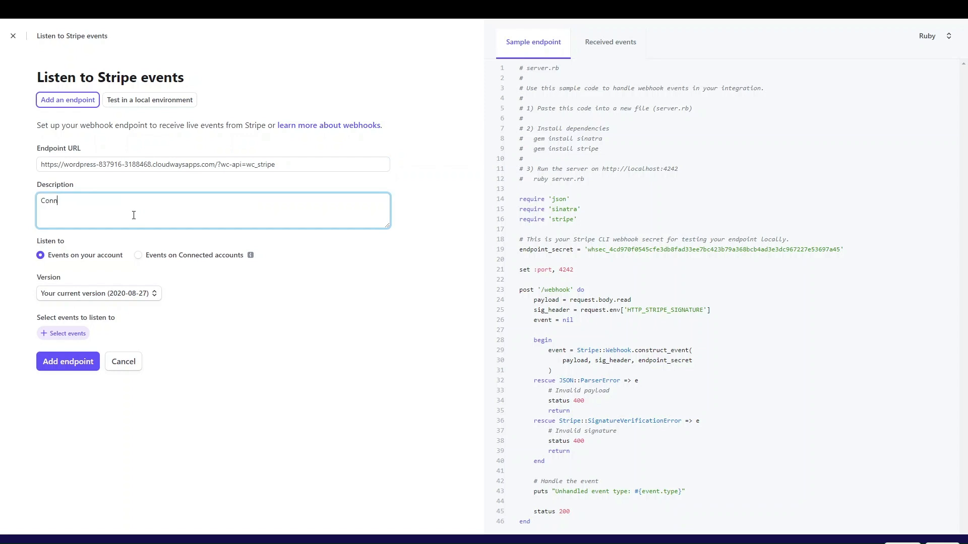
pyautogui.write('ection of stripe too woccomerce')
# In the endpoint's event list, clear all events and choose order.created under Order
pyautogui.click(63, 334)
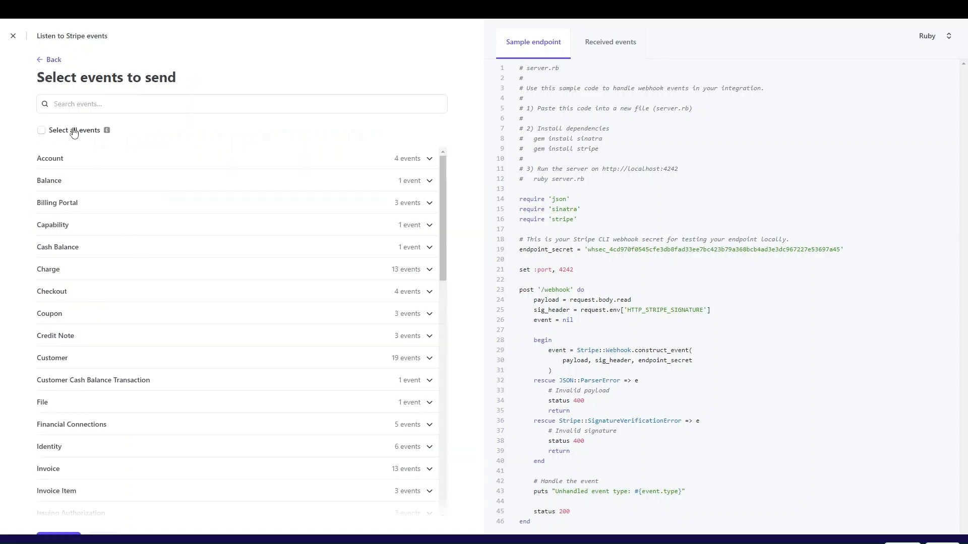
pyautogui.click(75, 132)
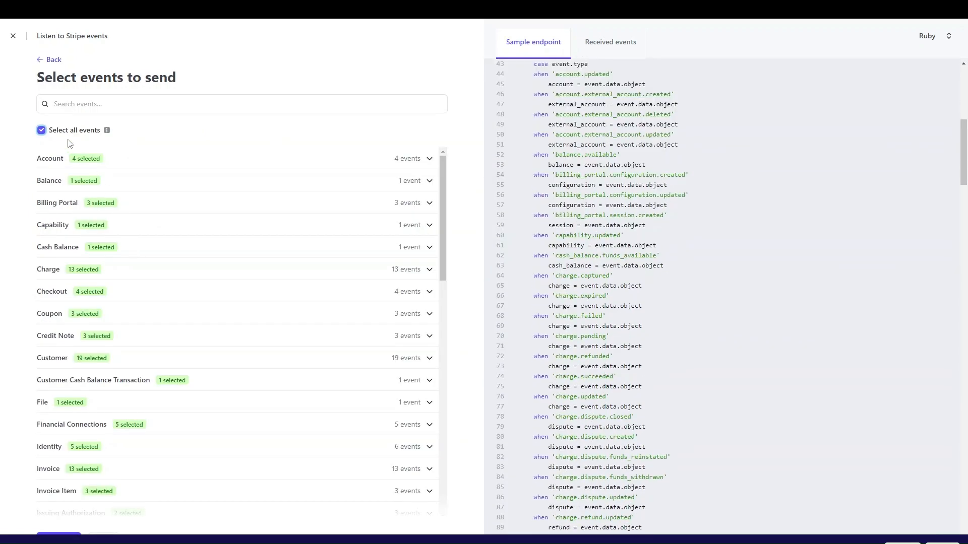
pyautogui.click(56, 131)
pyautogui.scroll(-4, 112, 367)
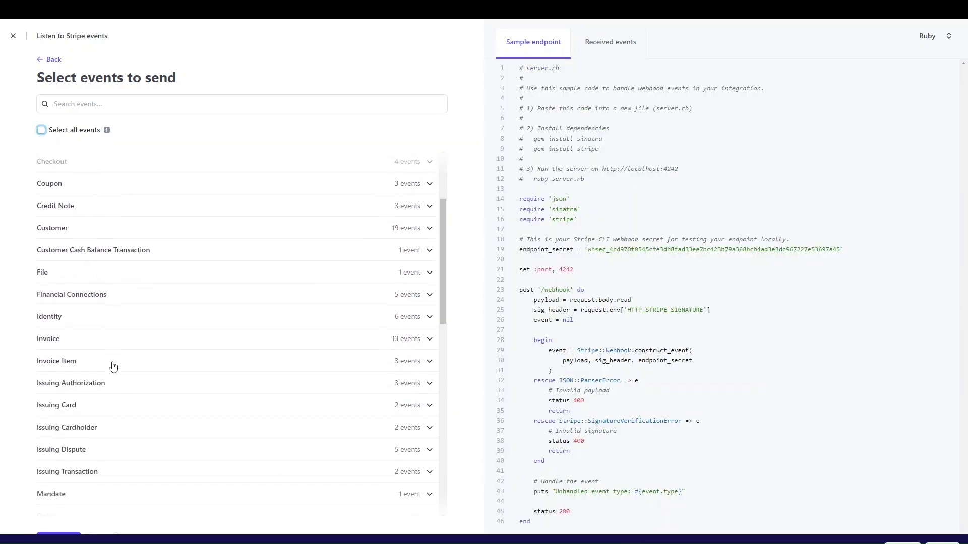
pyautogui.scroll(-3, 88, 353)
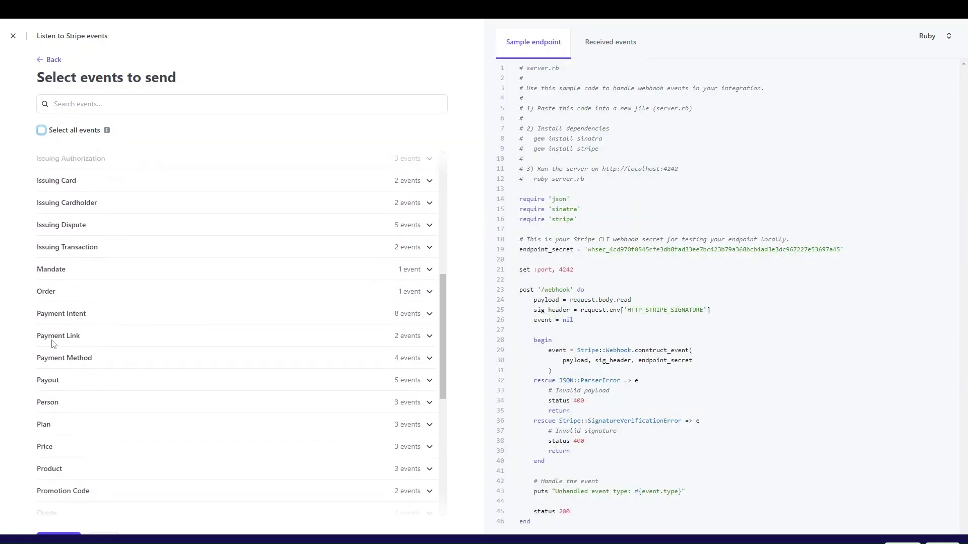
pyautogui.click(50, 298)
pyautogui.click(44, 309)
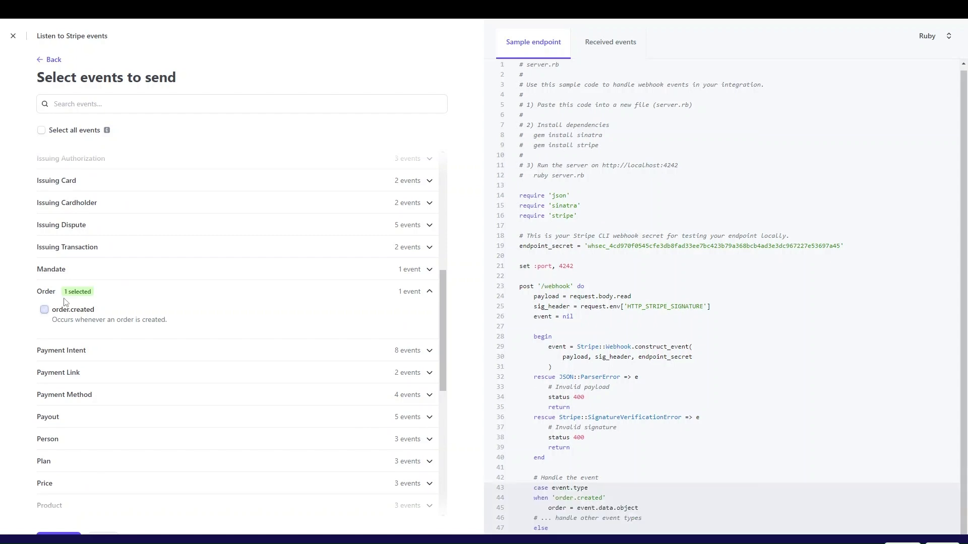
# Add Payment Intent events and then all event types, and try saving the endpoint
pyautogui.click(110, 352)
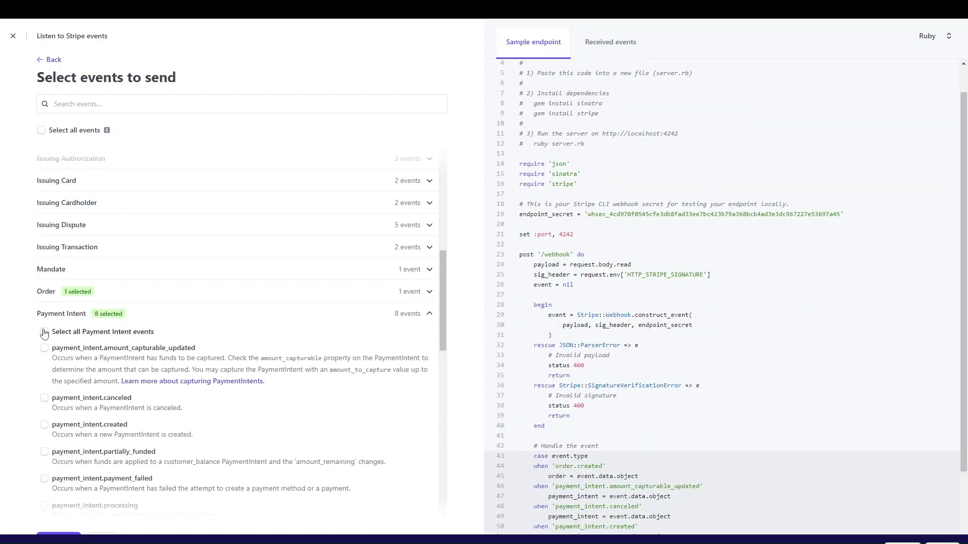
pyautogui.click(44, 333)
pyautogui.scroll(-1, 97, 280)
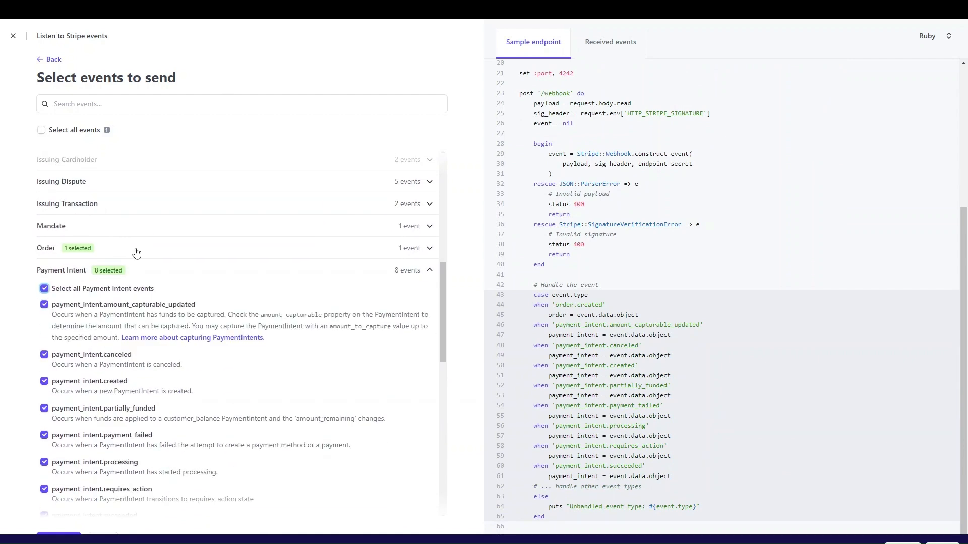
pyautogui.scroll(-5, 135, 253)
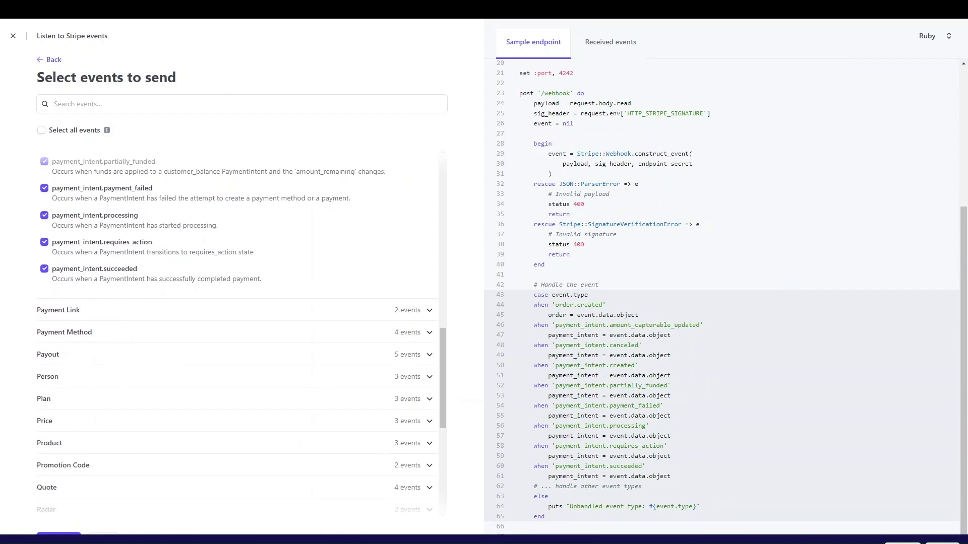
pyautogui.click(63, 131)
pyautogui.click(60, 538)
pyautogui.scroll(-20, 191, 407)
pyautogui.scroll(-9, 191, 407)
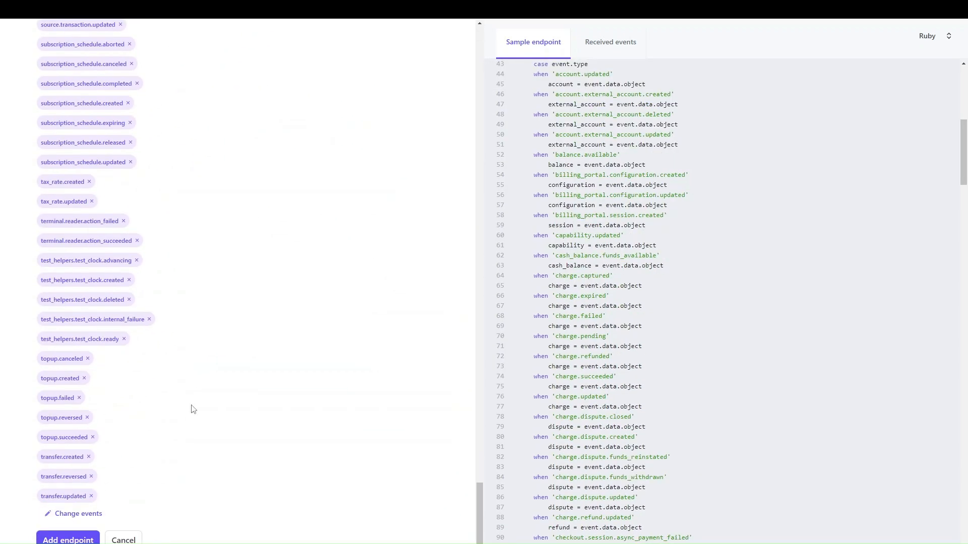
pyautogui.scroll(20, 381, 230)
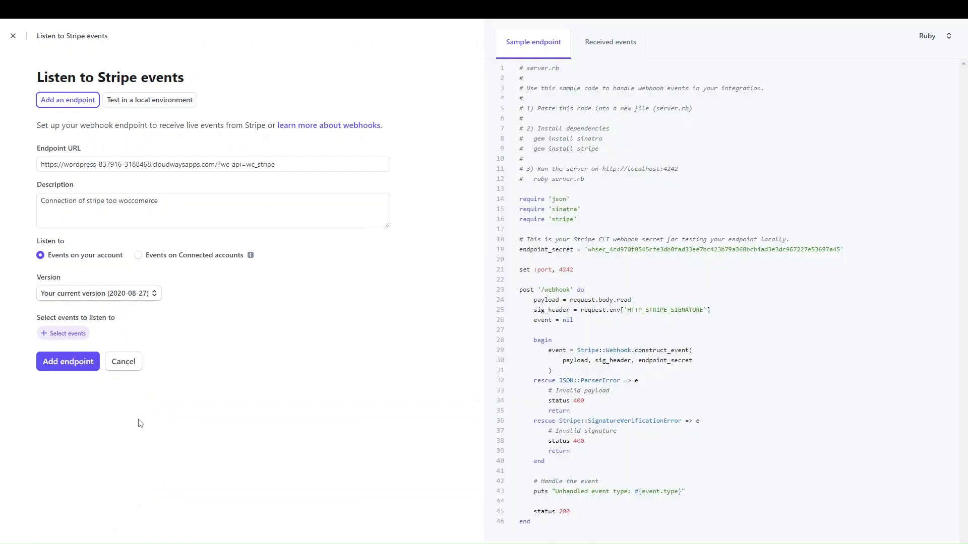
pyautogui.click(60, 363)
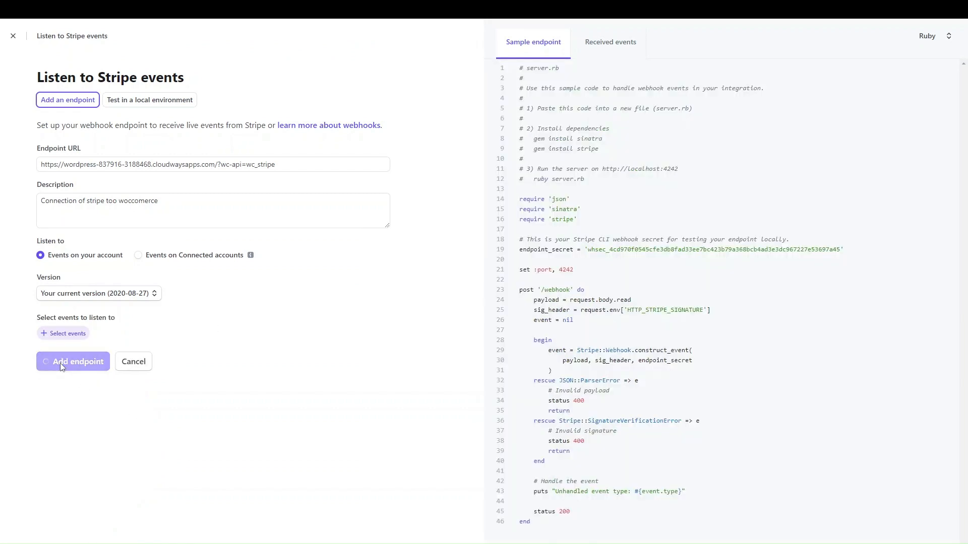
# Reselect only order.created, create the webhook endpoint, and return to WordPress's Stripe settings
pyautogui.click(64, 333)
pyautogui.scroll(-10, 146, 300)
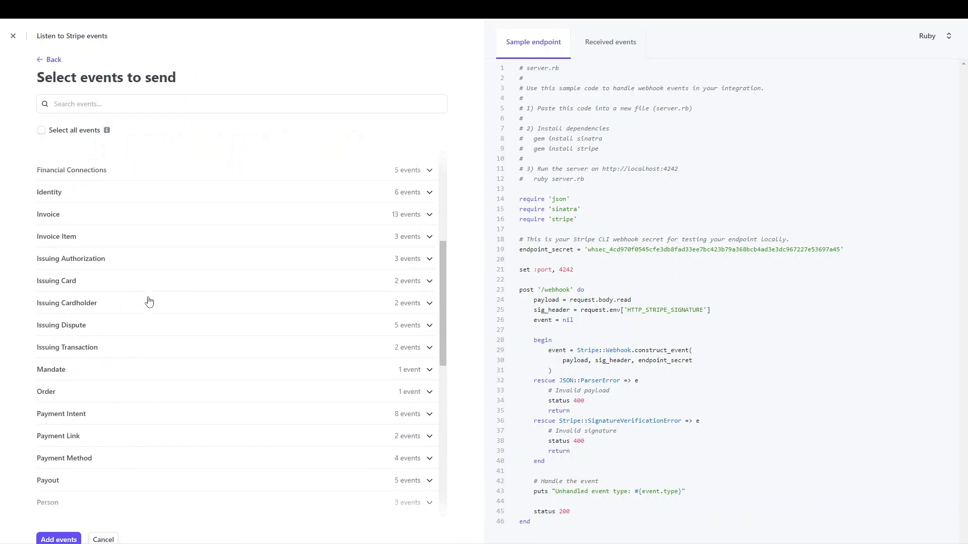
pyautogui.scroll(-4, 85, 363)
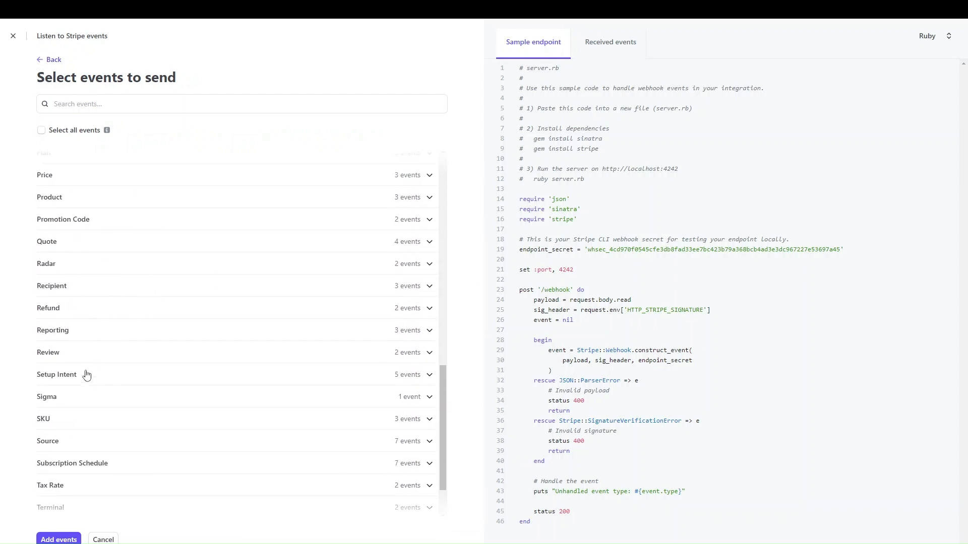
pyautogui.scroll(2, 86, 373)
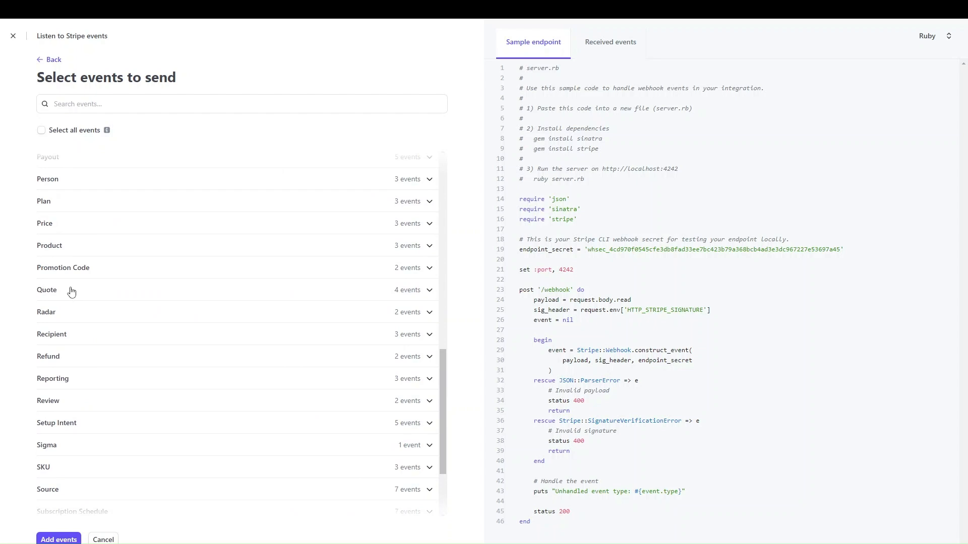
pyautogui.scroll(3, 71, 282)
pyautogui.click(57, 248)
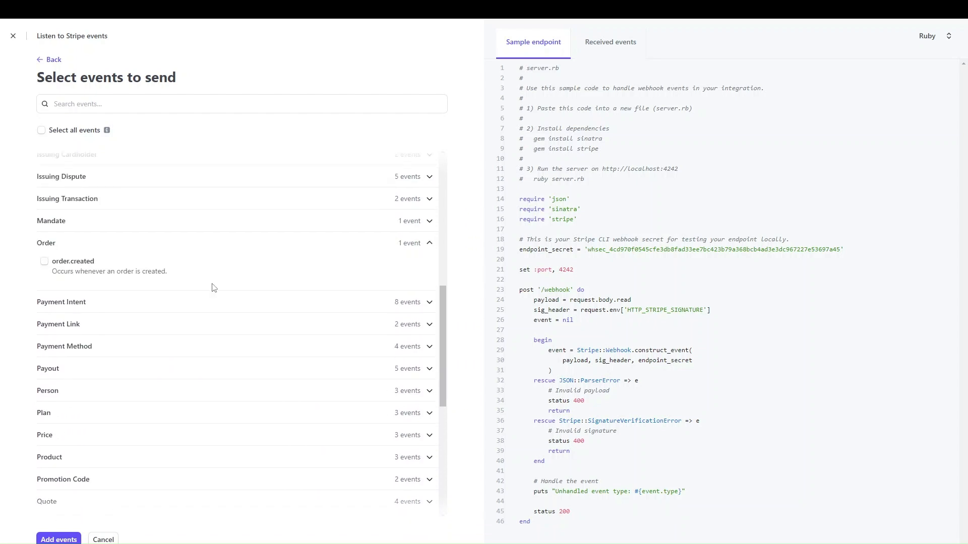
pyautogui.click(85, 270)
pyautogui.click(58, 538)
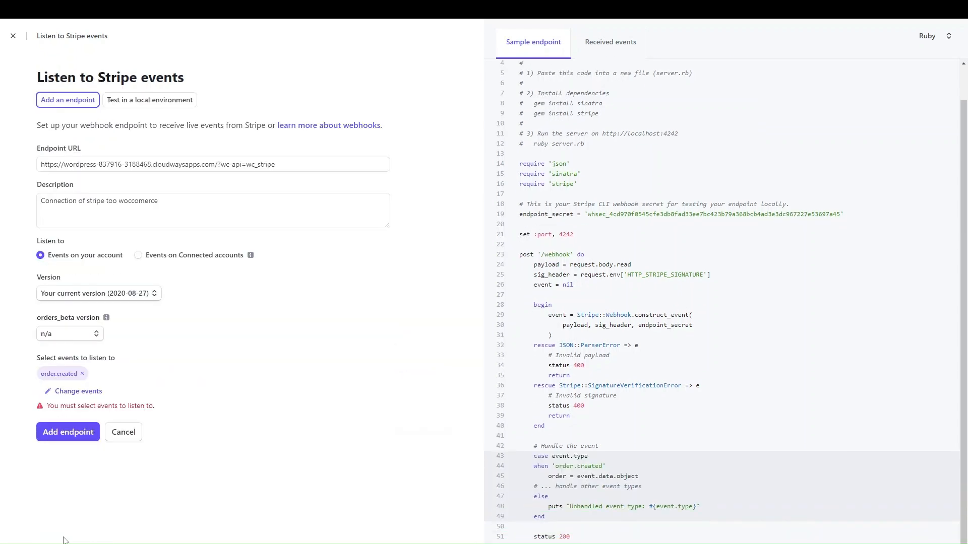
pyautogui.click(87, 433)
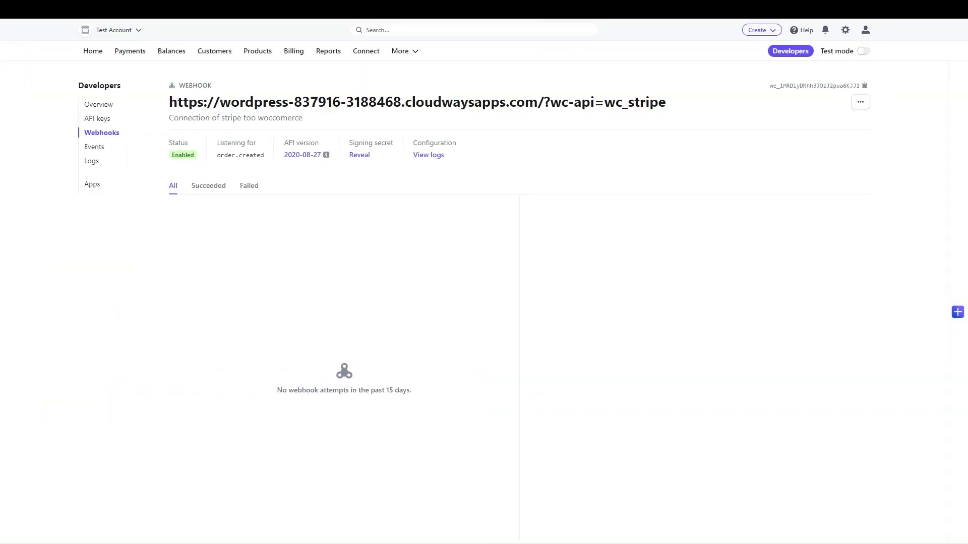
pyautogui.hotkey('ctrl', 'Tab')
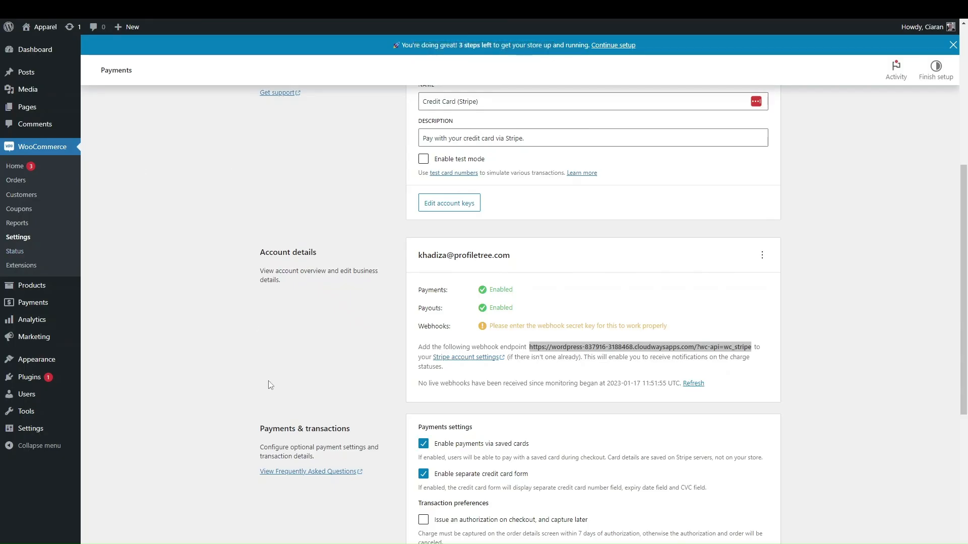
# Tick 'Enable test mode' in the Stripe settings and head to Plugins without saving
pyautogui.click(259, 336)
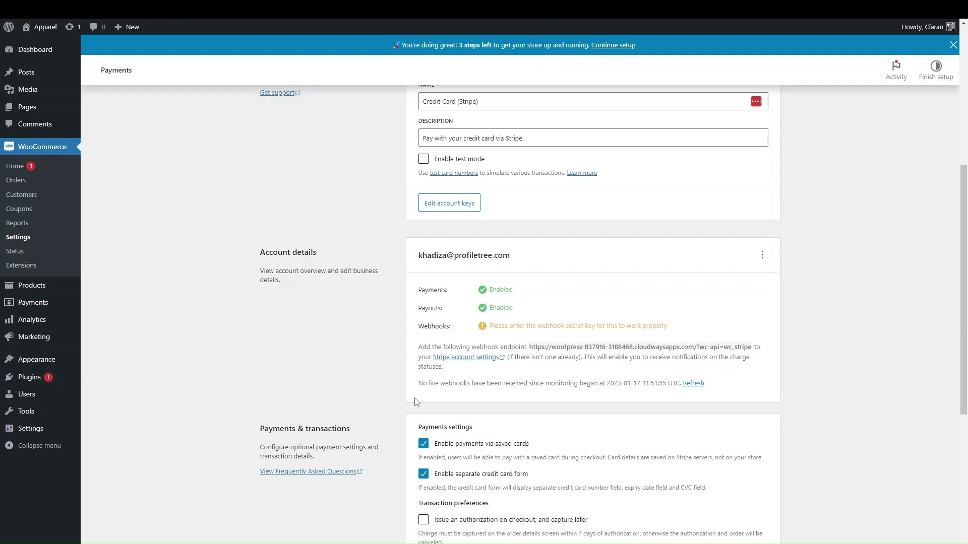
pyautogui.scroll(-1, 417, 402)
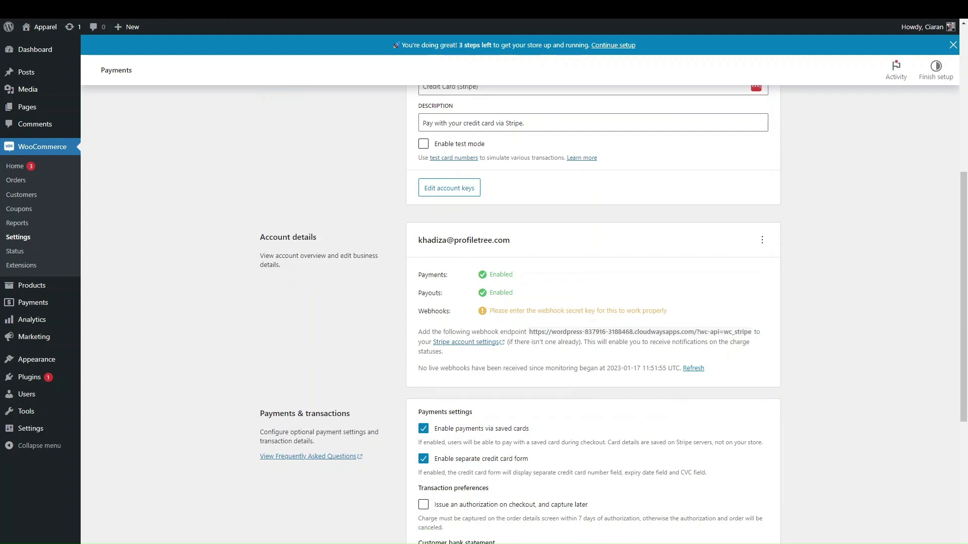
pyautogui.scroll(5, 106, 260)
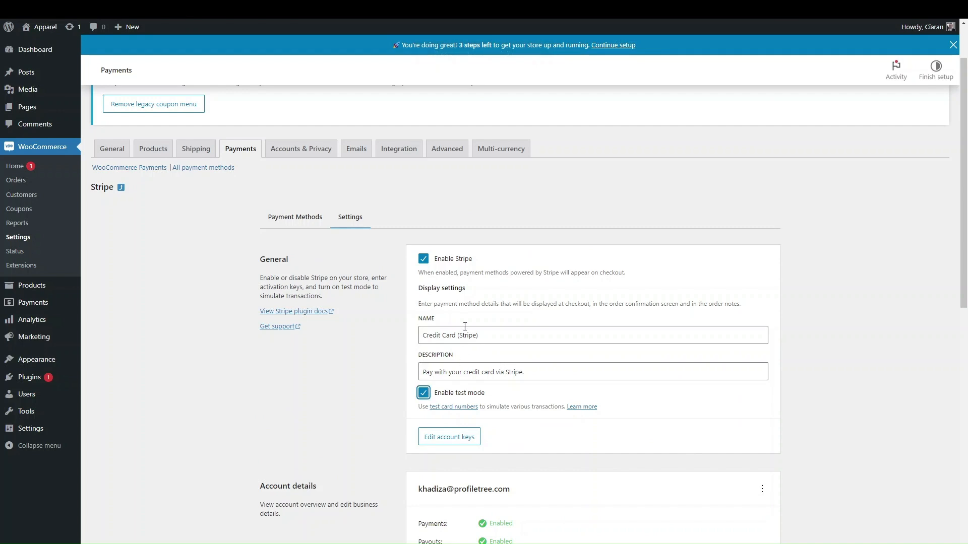
pyautogui.click(429, 387)
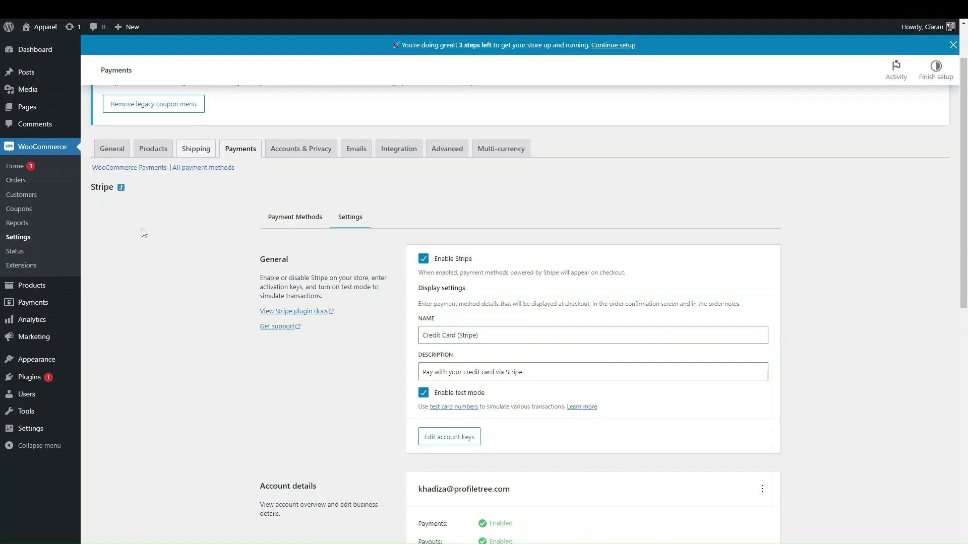
pyautogui.click(20, 376)
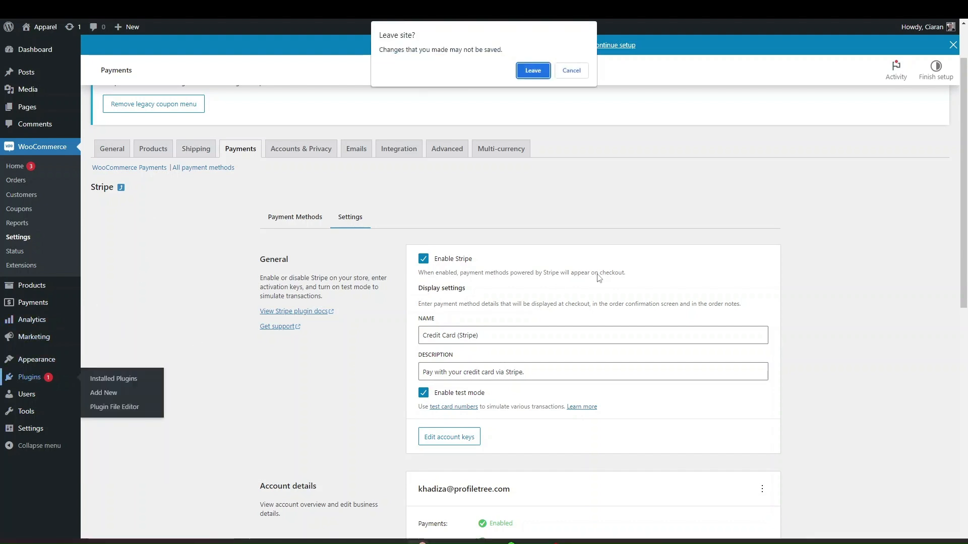
# Leave the unsaved page, then install and activate WooCommerce PayPal Payments from a 'paypal' search
pyautogui.click(529, 74)
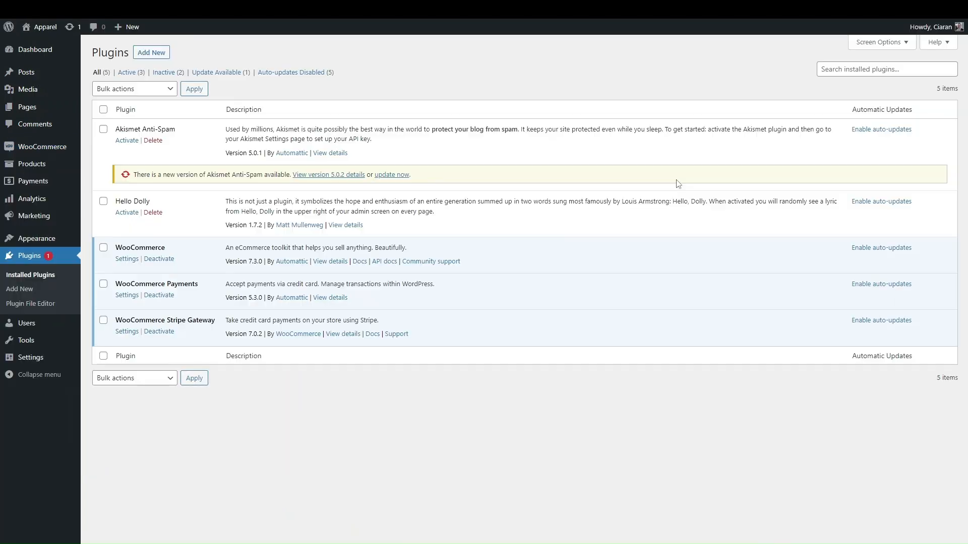
pyautogui.click(161, 55)
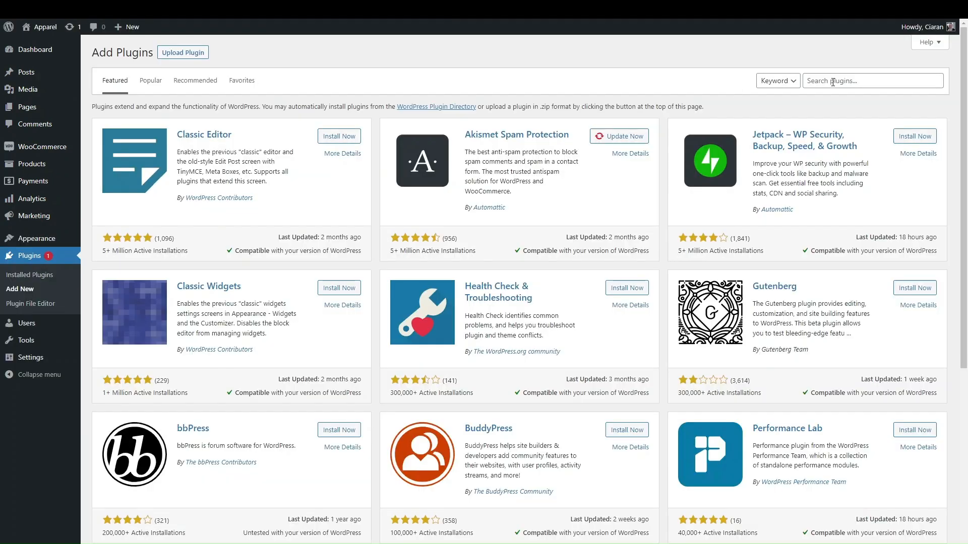
pyautogui.click(832, 83)
pyautogui.write('pay')
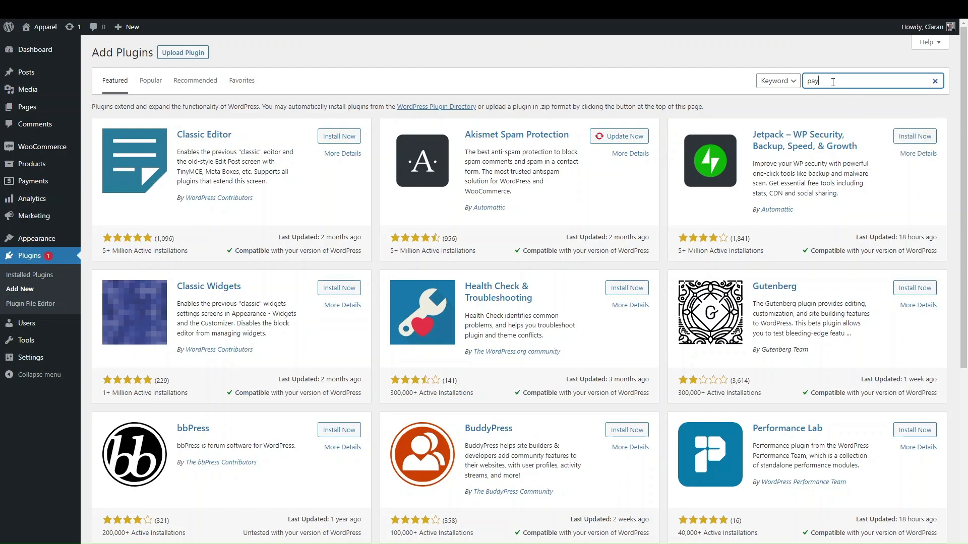
pyautogui.write('pal')
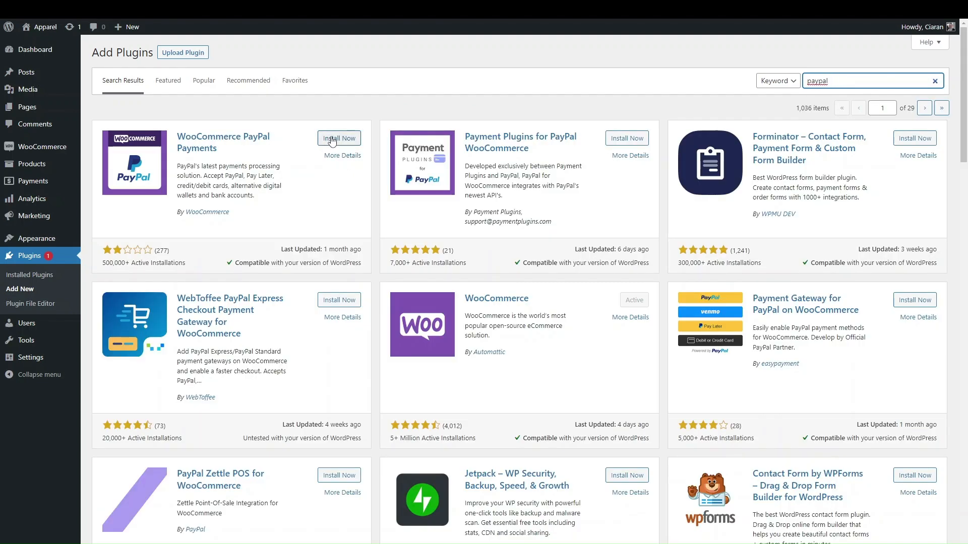
pyautogui.click(325, 140)
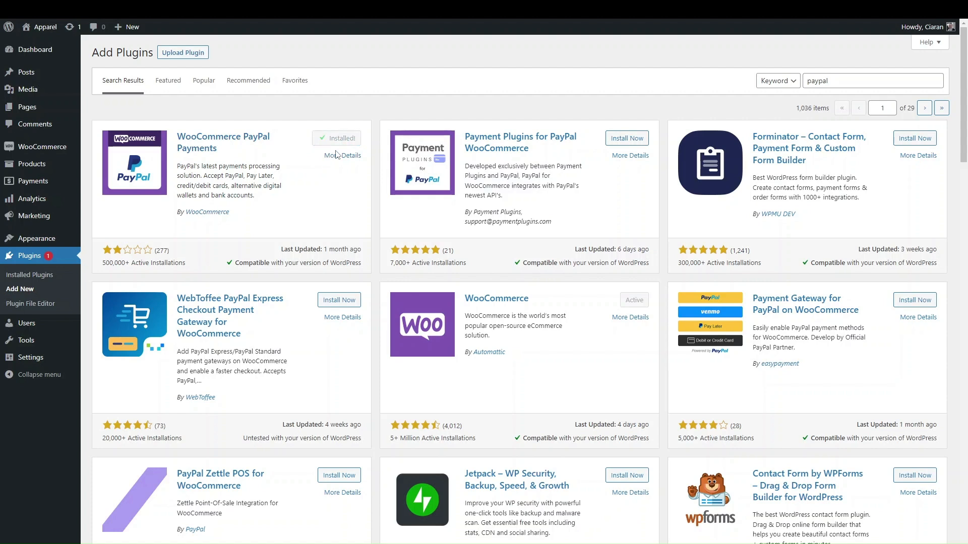
pyautogui.click(342, 137)
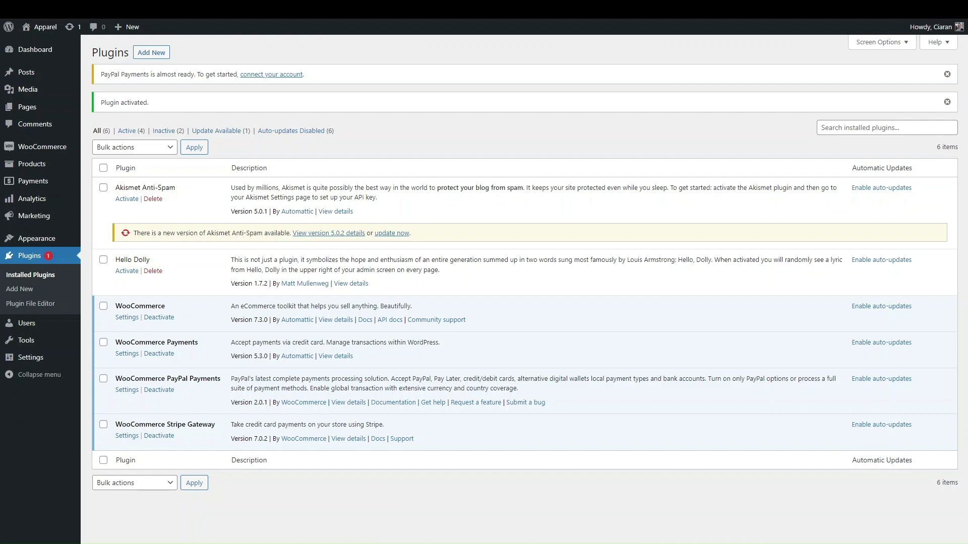
# In PayPal Payments settings, enable 'Securely accept all major credit & debit cards' and start Activate PayPal
pyautogui.click(133, 390)
pyautogui.click(127, 391)
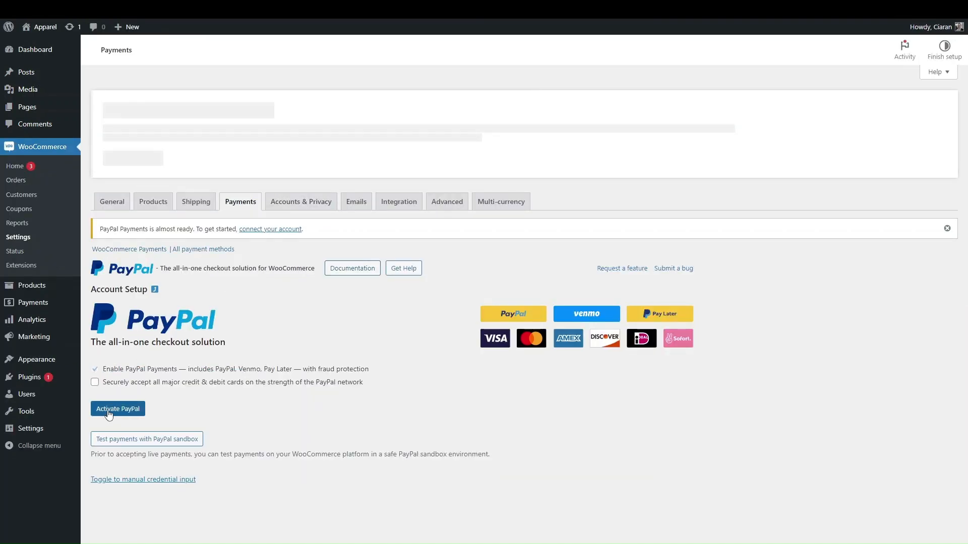
pyautogui.click(94, 396)
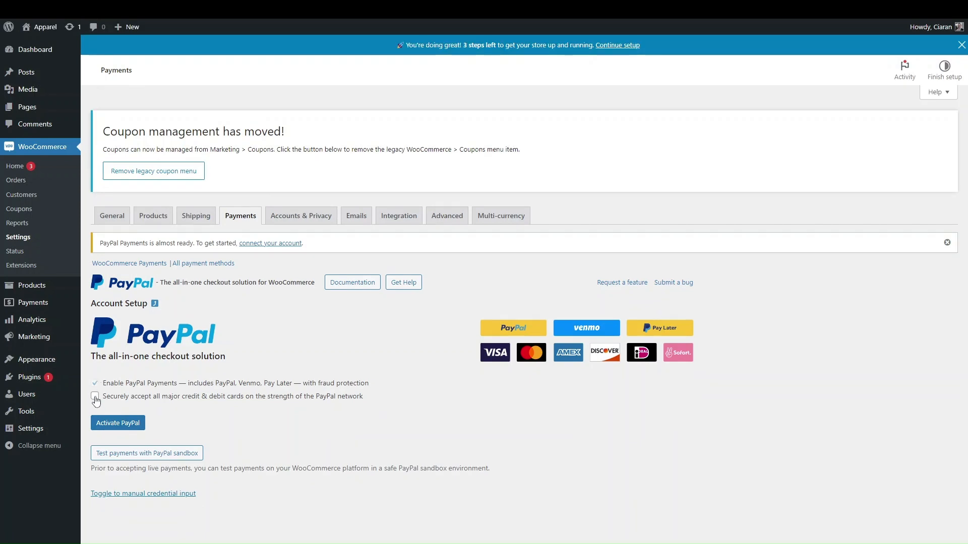
pyautogui.scroll(-3, 108, 406)
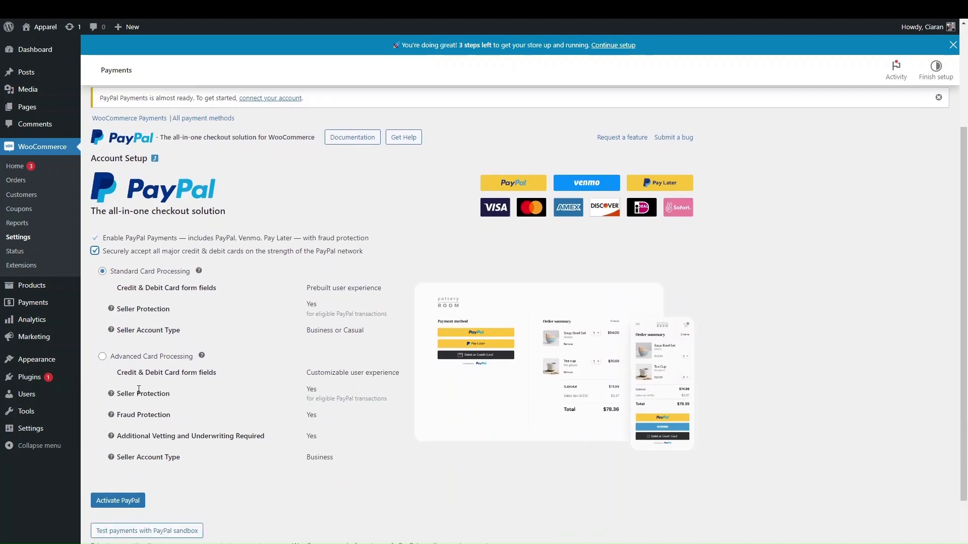
pyautogui.click(113, 504)
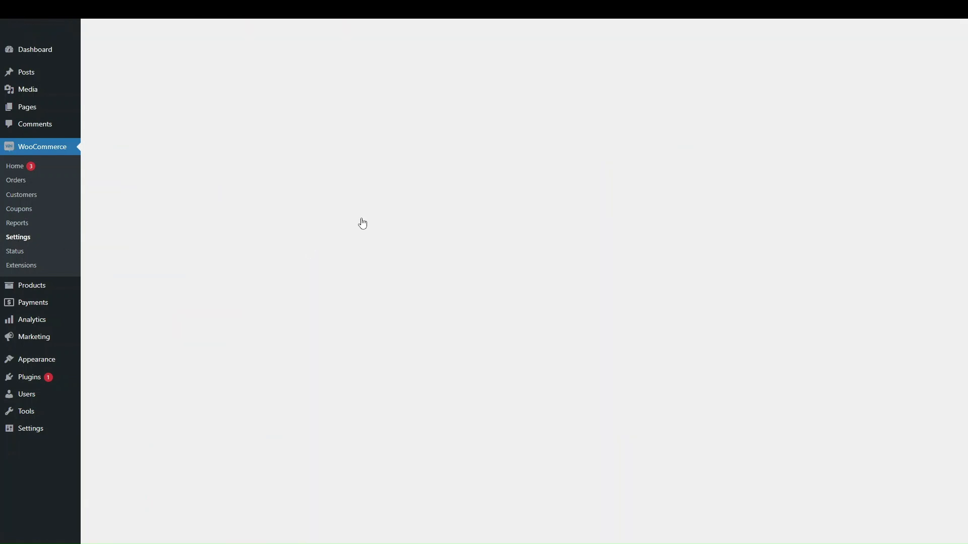
# Open the WooCommerce Payments tab and list all payment methods
pyautogui.click(248, 198)
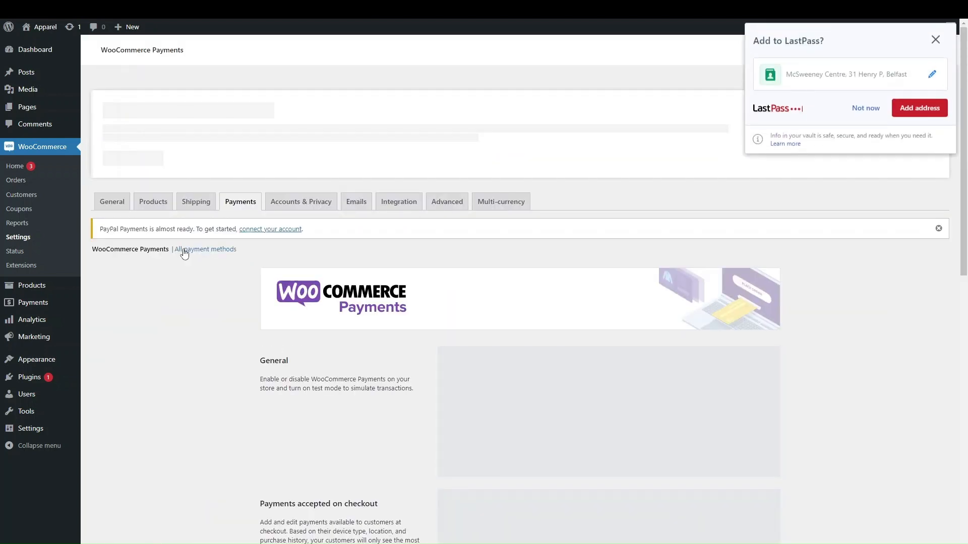
pyautogui.click(185, 250)
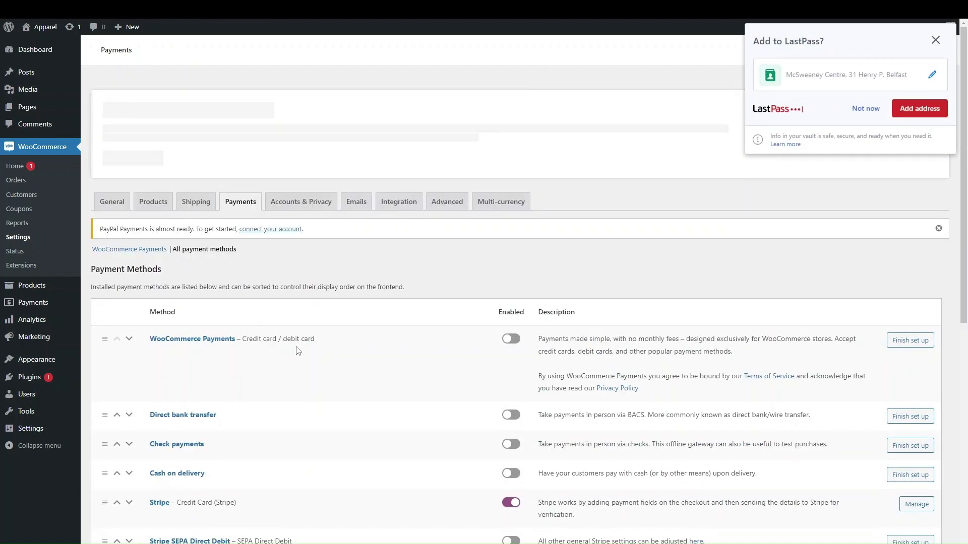
pyautogui.scroll(-8, 299, 352)
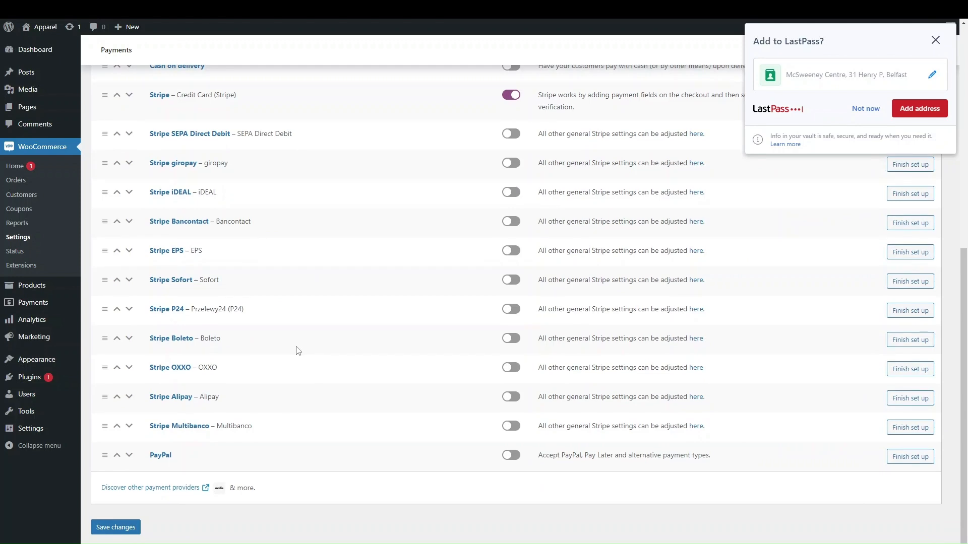
pyautogui.scroll(1, 298, 351)
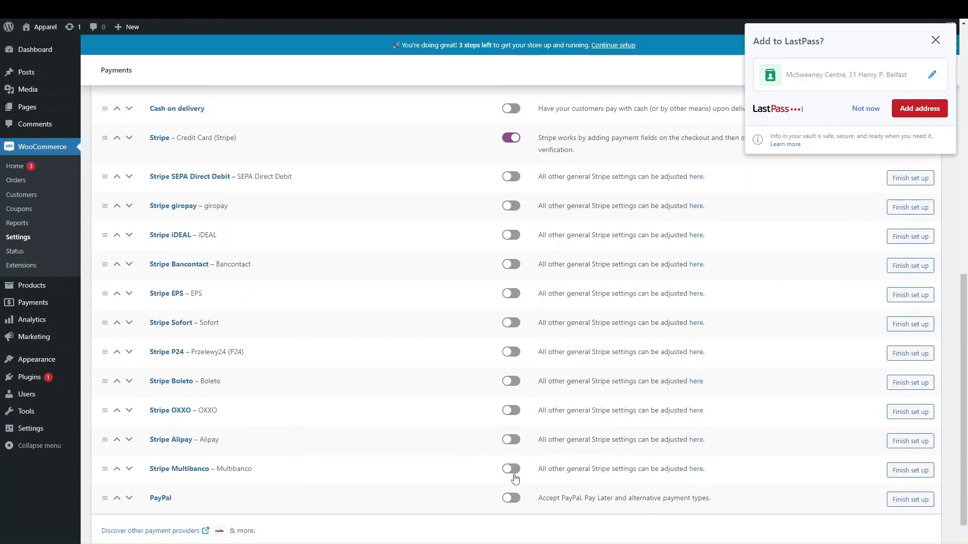
pyautogui.scroll(6, 417, 333)
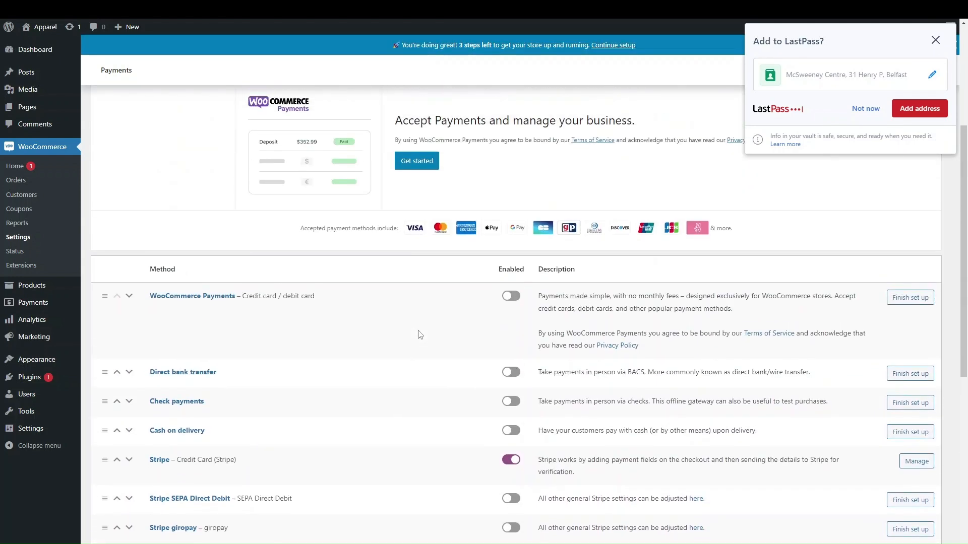
pyautogui.scroll(-7, 419, 334)
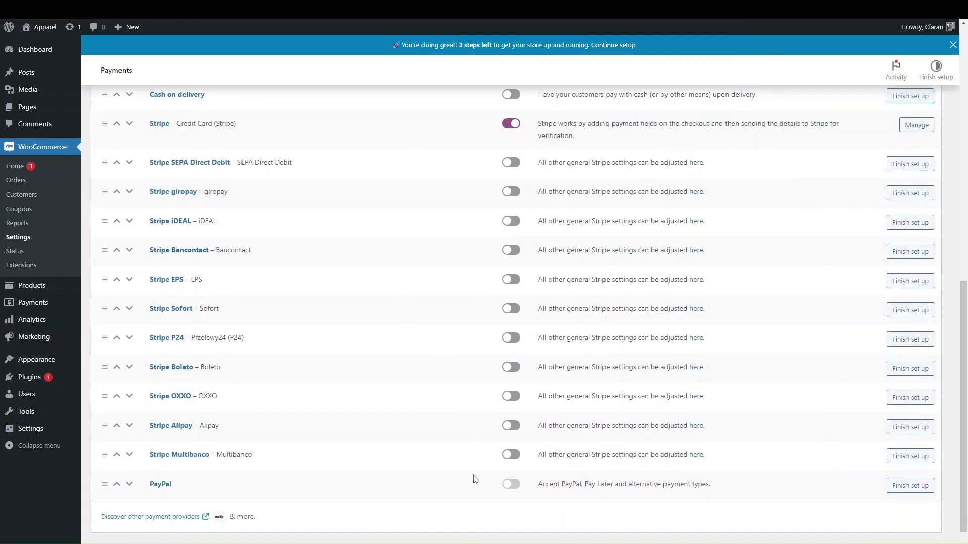
# Check the PayPal Payments setup, then return to the full payment methods list and review it
pyautogui.click(510, 484)
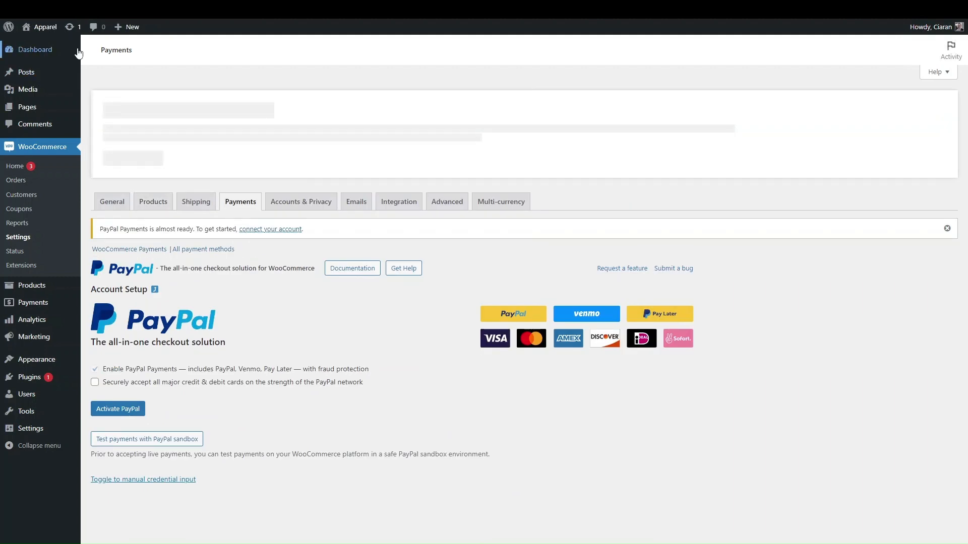
pyautogui.click(183, 263)
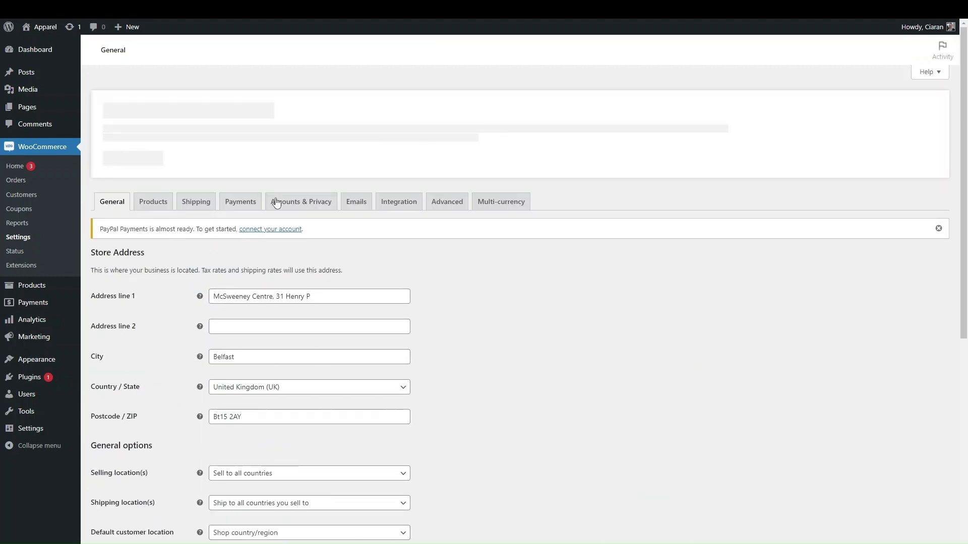
pyautogui.click(240, 202)
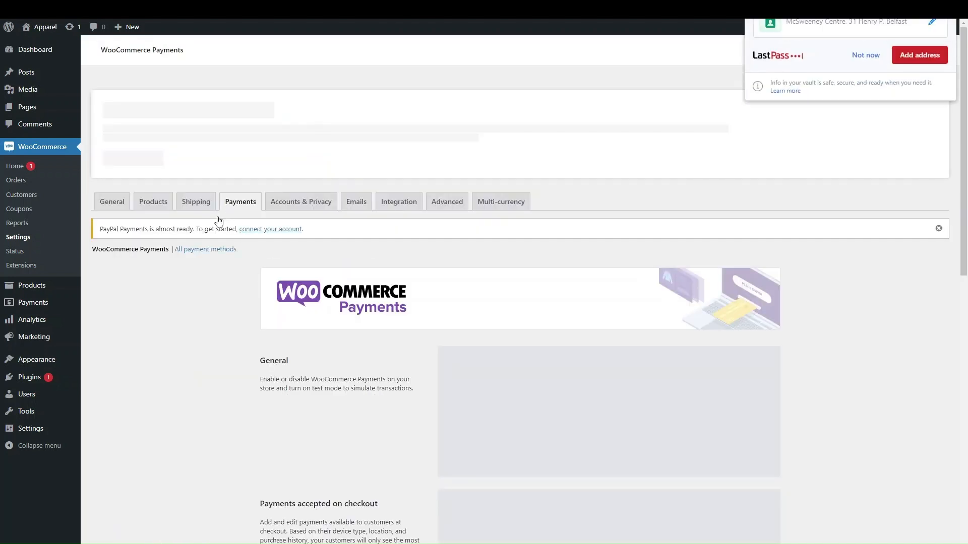
pyautogui.click(207, 250)
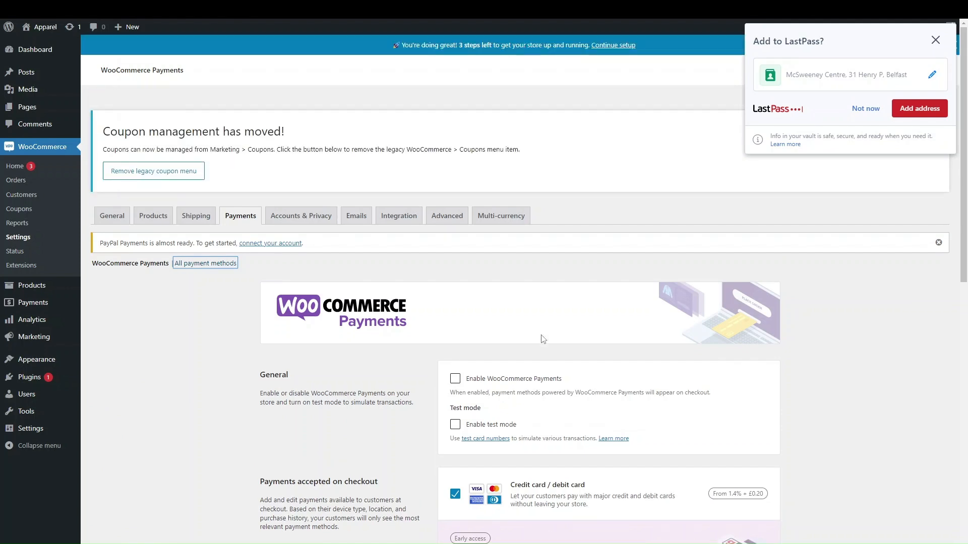
pyautogui.scroll(-8, 543, 338)
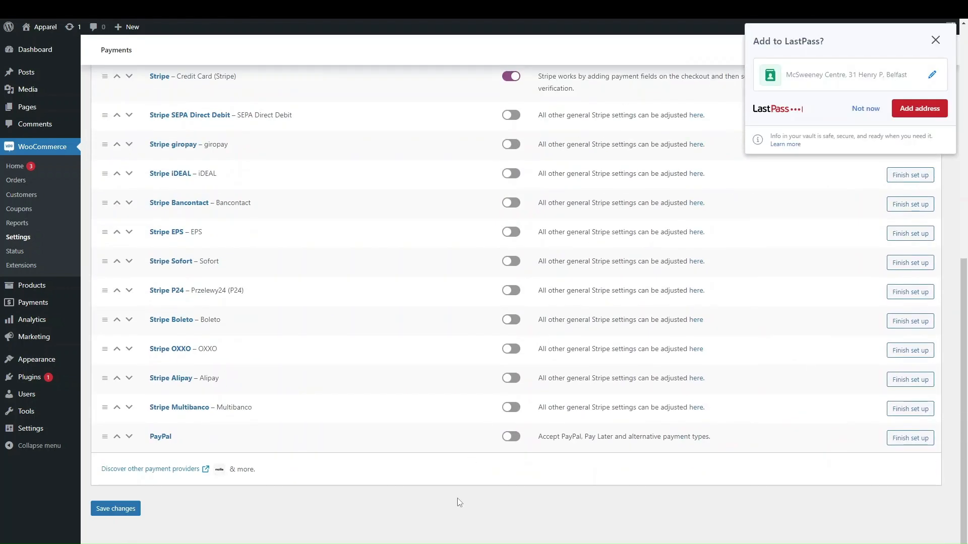
pyautogui.scroll(5, 506, 450)
pyautogui.click(513, 290)
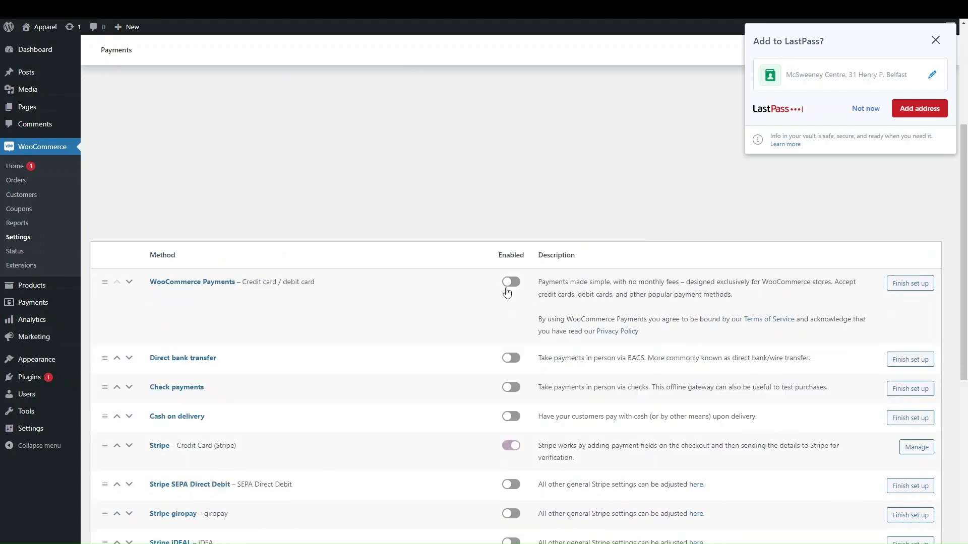
pyautogui.scroll(-7, 455, 450)
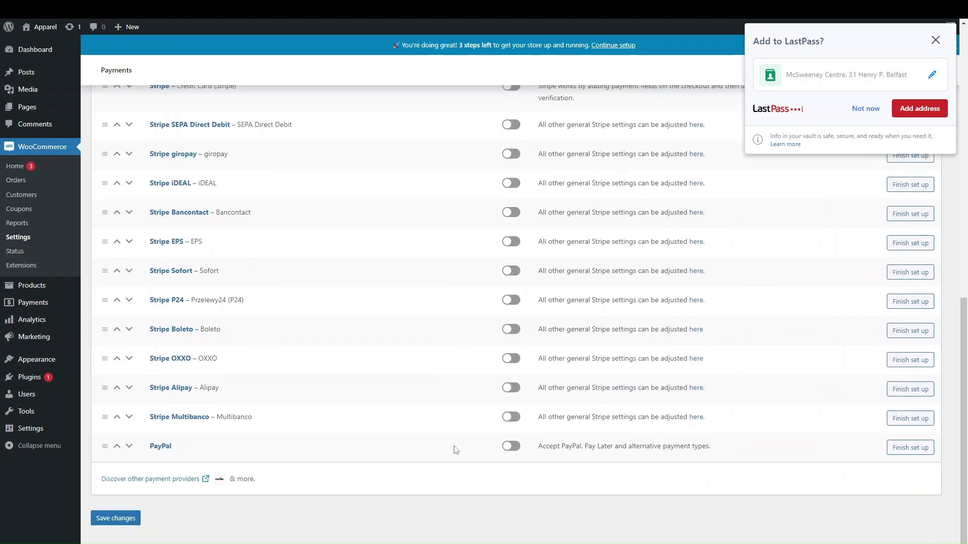
pyautogui.scroll(13, 492, 233)
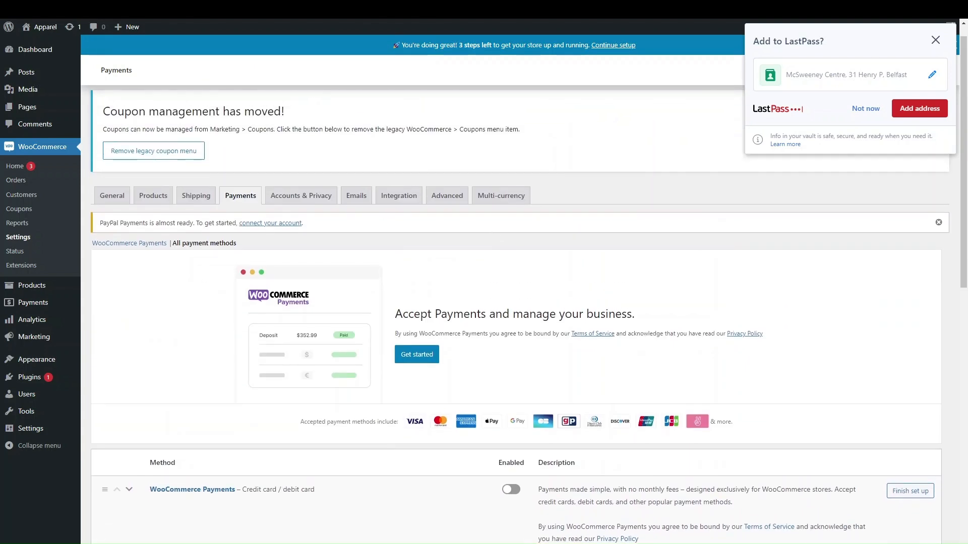
pyautogui.click(360, 203)
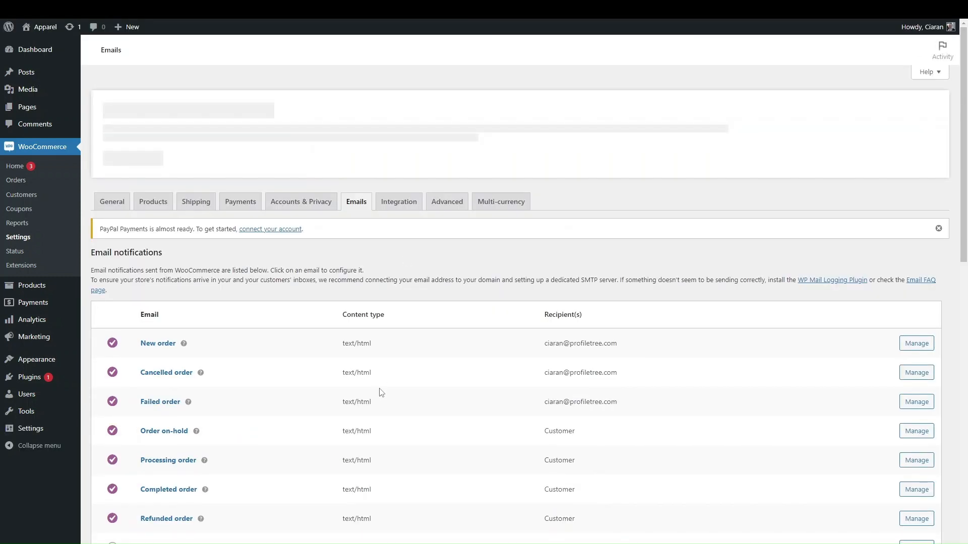
pyautogui.scroll(-7, 423, 287)
pyautogui.scroll(7, 422, 288)
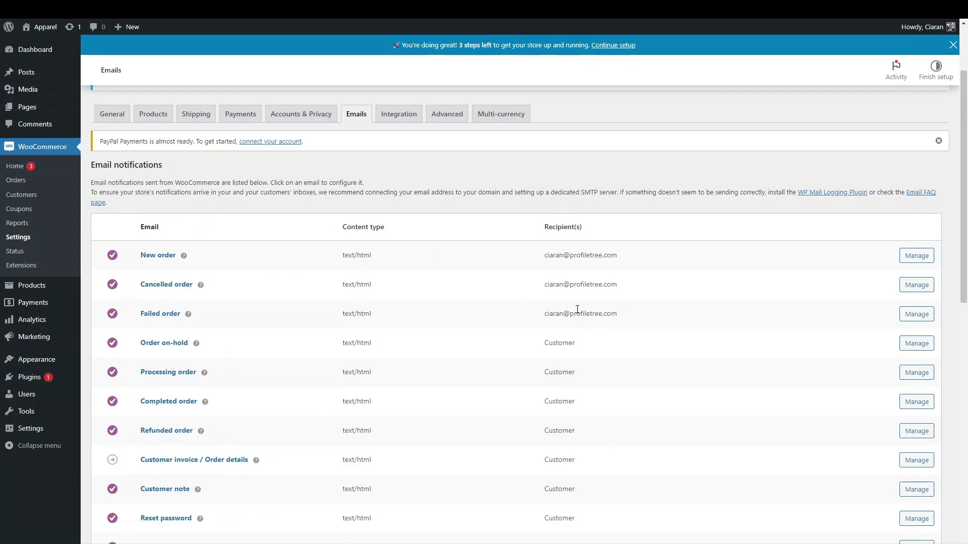
pyautogui.scroll(-1, 573, 325)
pyautogui.scroll(-3, 514, 286)
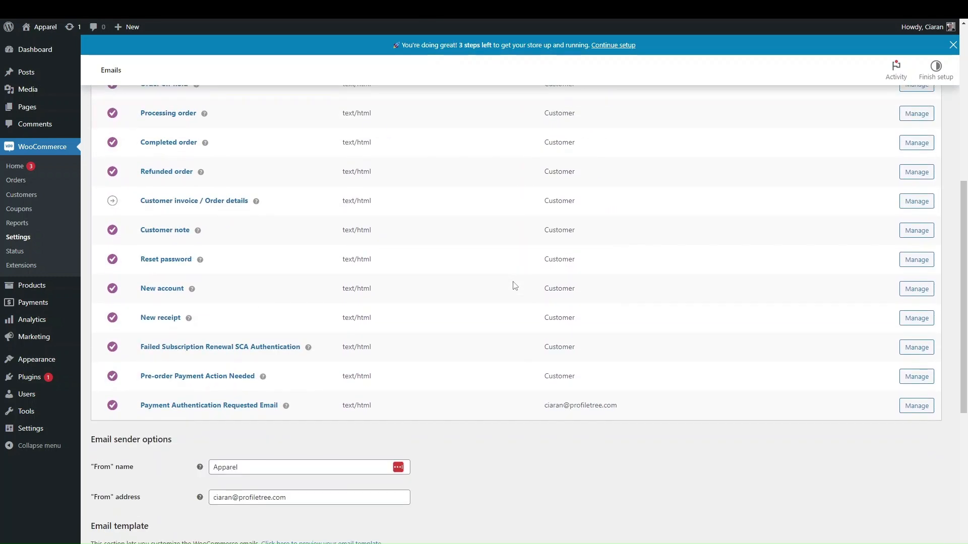
pyautogui.scroll(1, 513, 293)
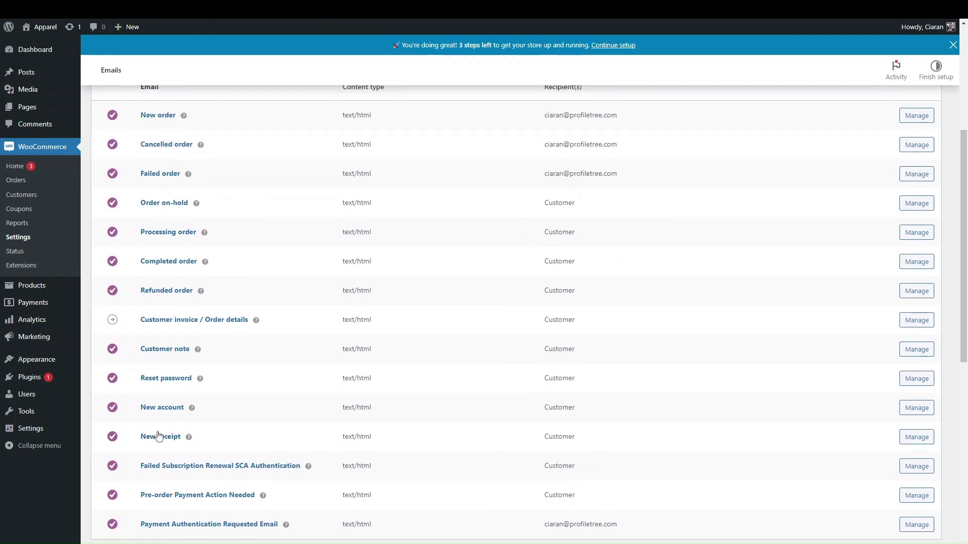
pyautogui.scroll(1, 179, 383)
pyautogui.scroll(1, 184, 337)
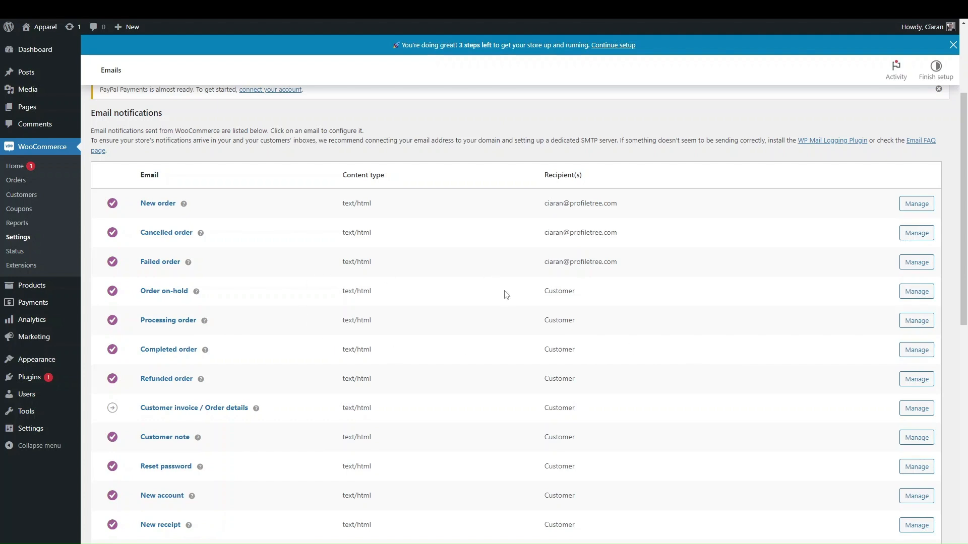
pyautogui.click(910, 352)
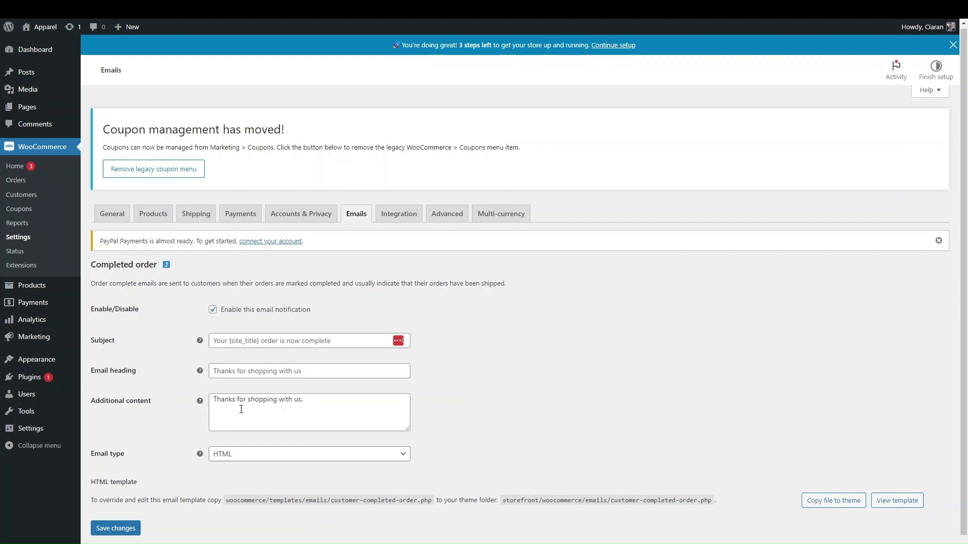
pyautogui.scroll(-1, 282, 352)
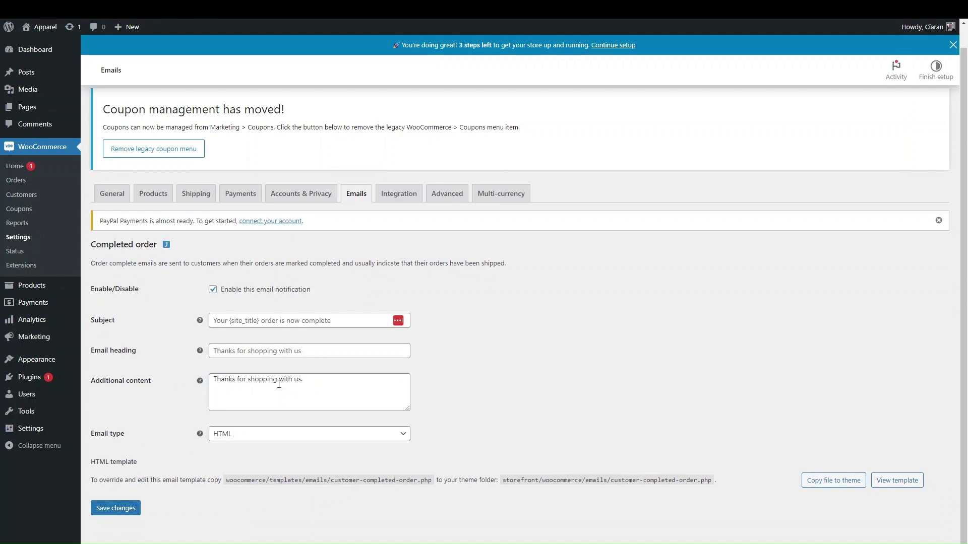
pyautogui.click(357, 197)
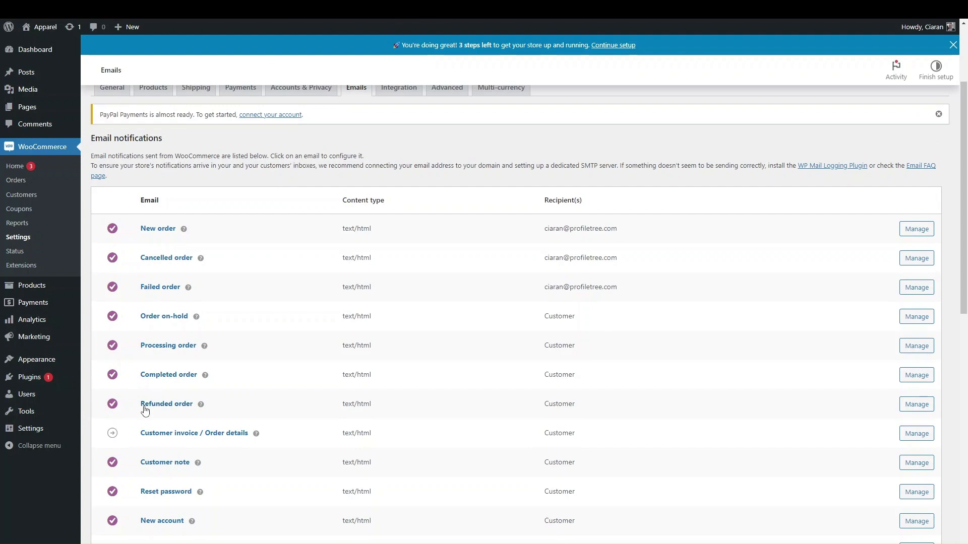
pyautogui.scroll(-3, 148, 405)
pyautogui.scroll(-2, 143, 464)
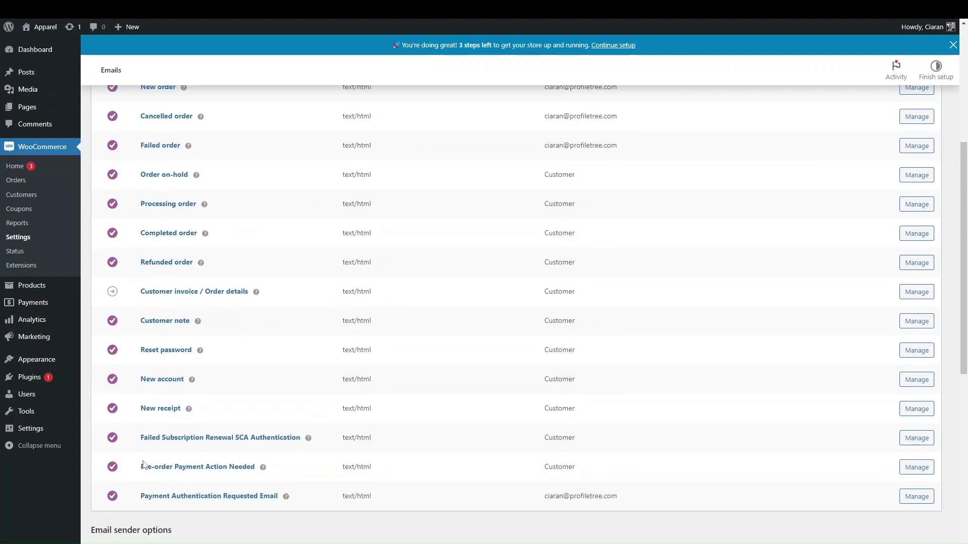
pyautogui.scroll(3, 143, 464)
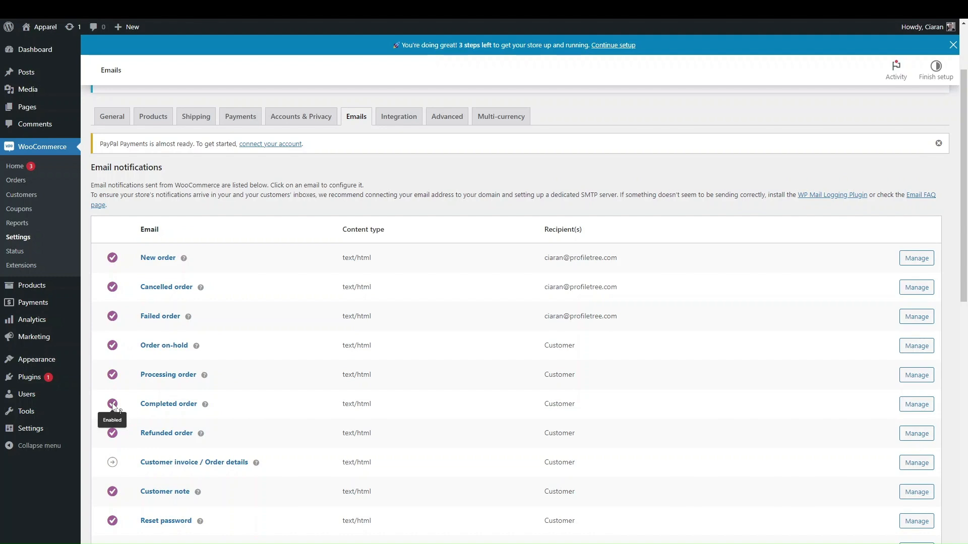
# Disable the Completed order email notification and save the change
pyautogui.click(160, 406)
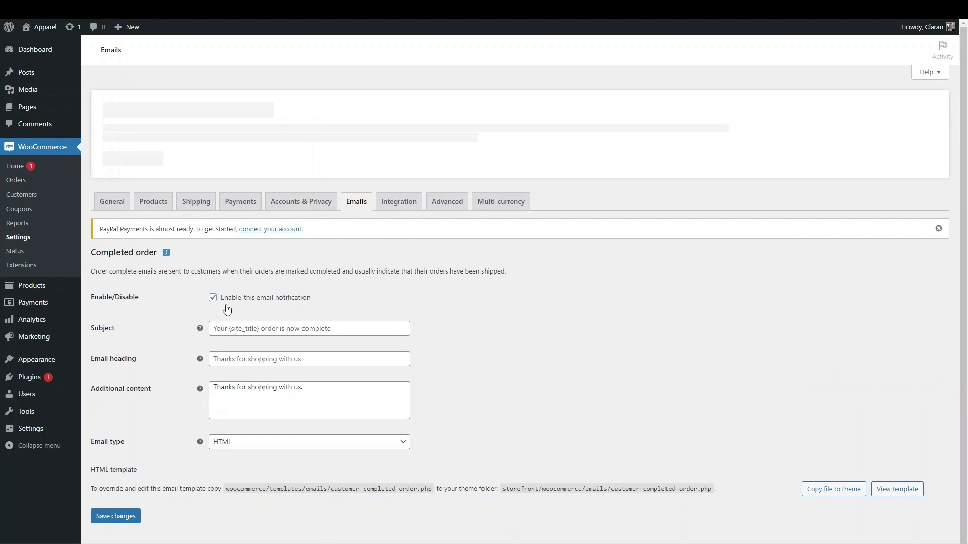
pyautogui.click(212, 298)
pyautogui.click(115, 516)
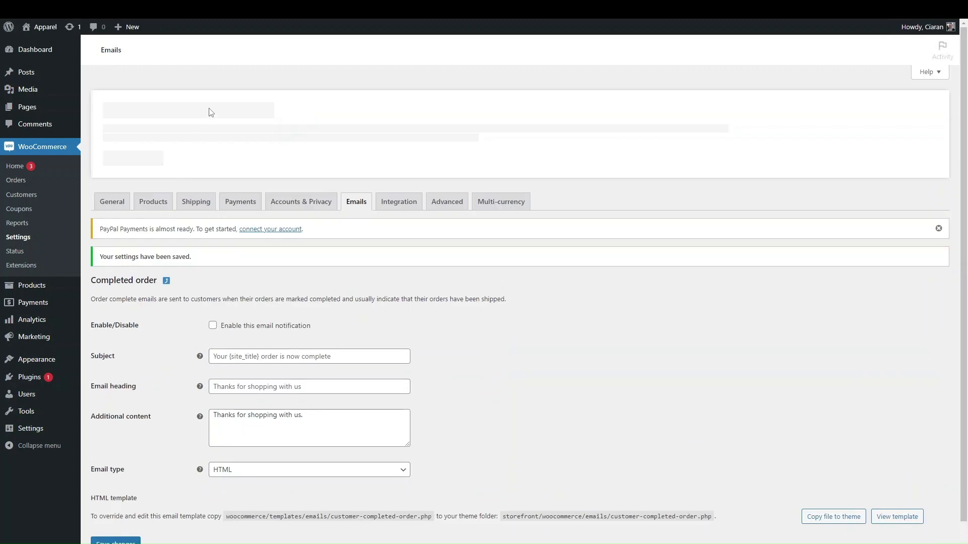
# Return to the Emails list and confirm Completed order is switched off
pyautogui.click(356, 208)
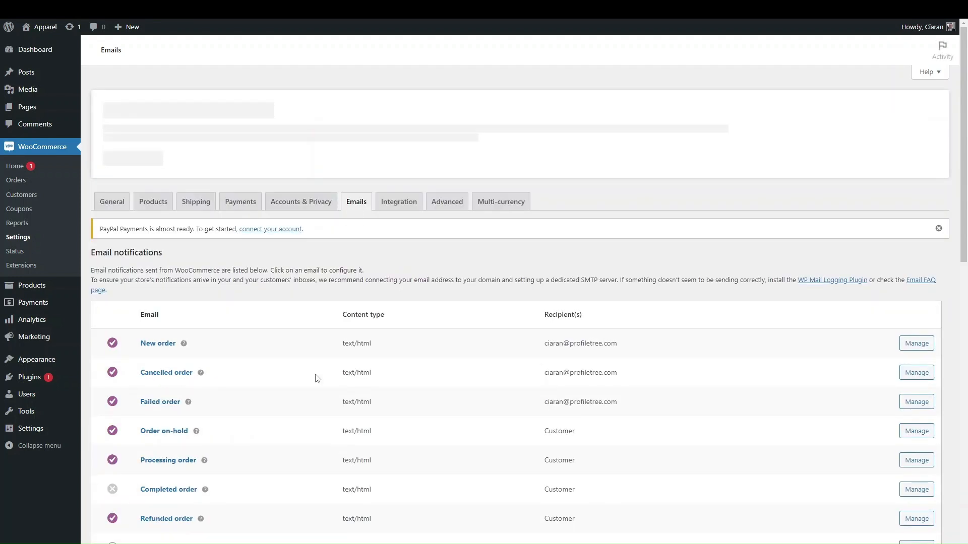
pyautogui.scroll(-4, 301, 397)
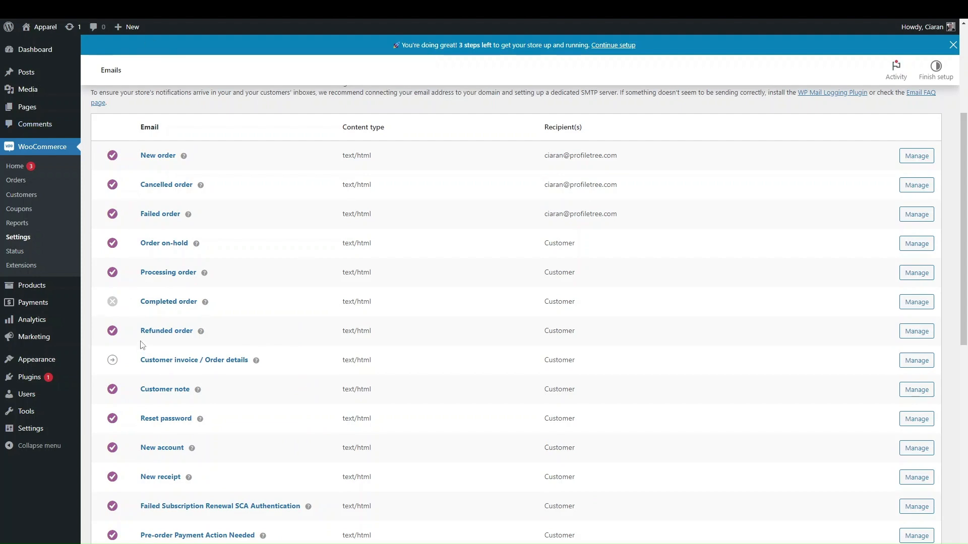
pyautogui.scroll(-2, 141, 346)
pyautogui.scroll(5, 142, 345)
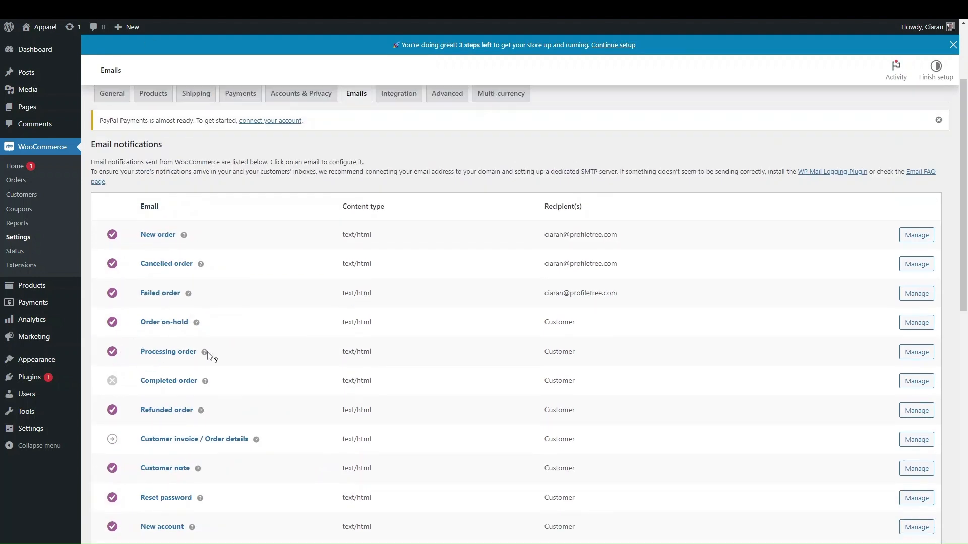
pyautogui.moveTo(209, 359)
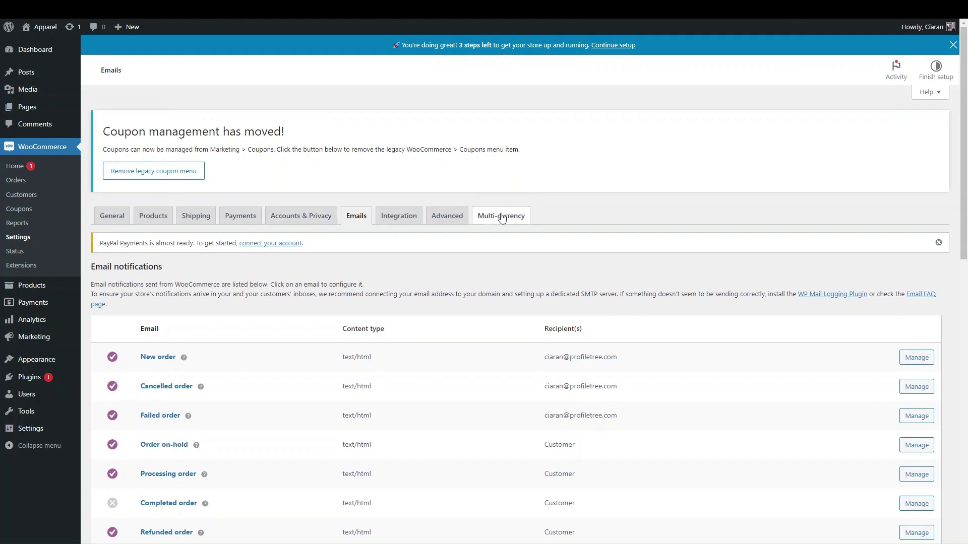
# In General settings, try each Selling location(s) option, ending on 'Sell to all countries'
pyautogui.click(121, 216)
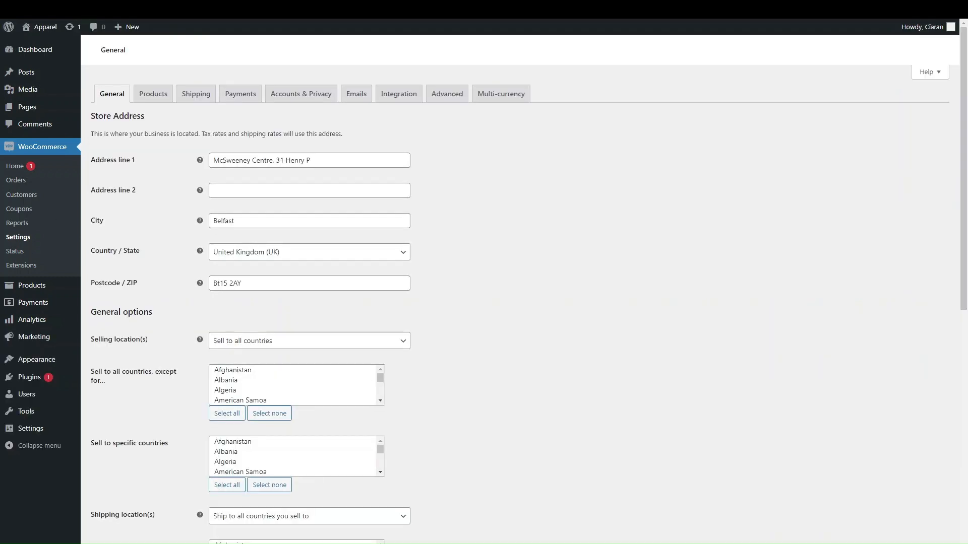
pyautogui.scroll(-5, 201, 334)
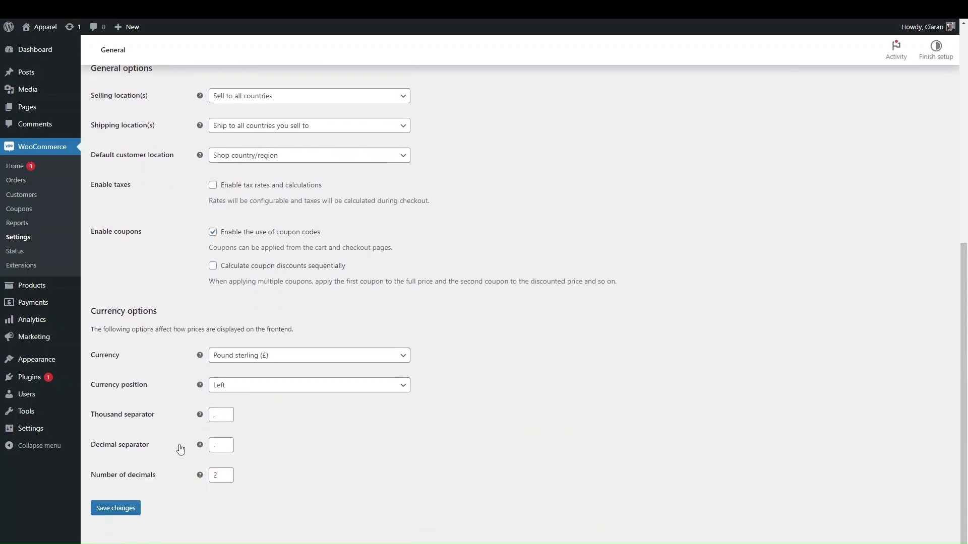
pyautogui.scroll(3, 180, 440)
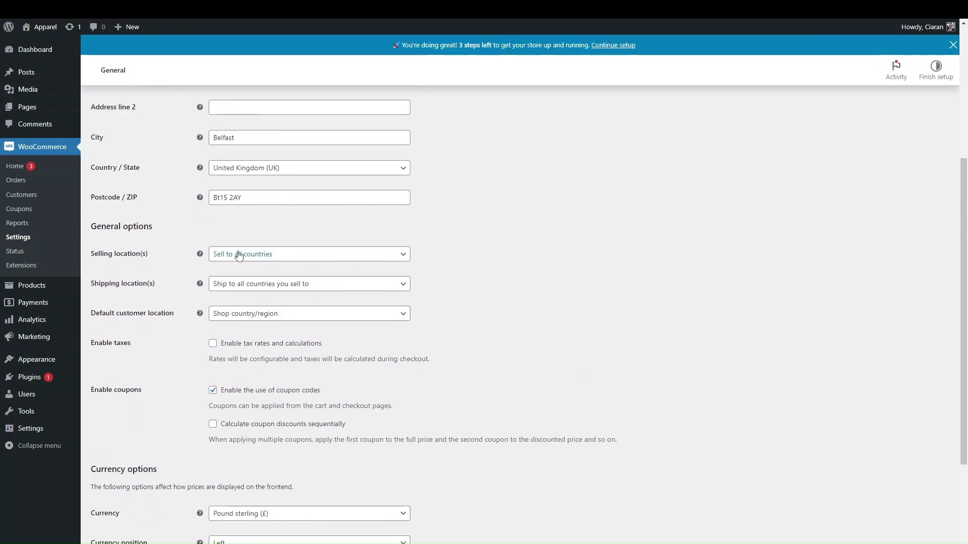
pyautogui.click(240, 257)
pyautogui.click(180, 318)
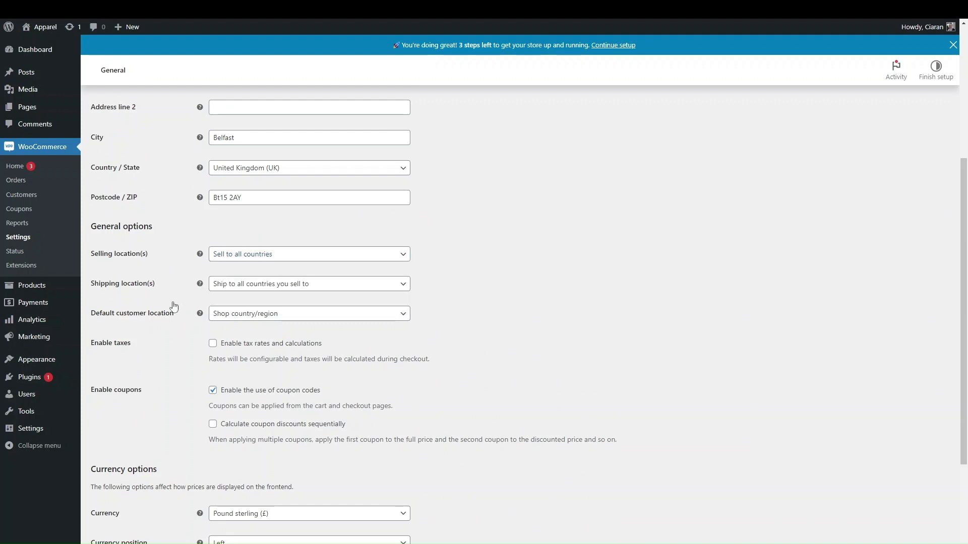
pyautogui.scroll(1, 177, 303)
pyautogui.click(231, 285)
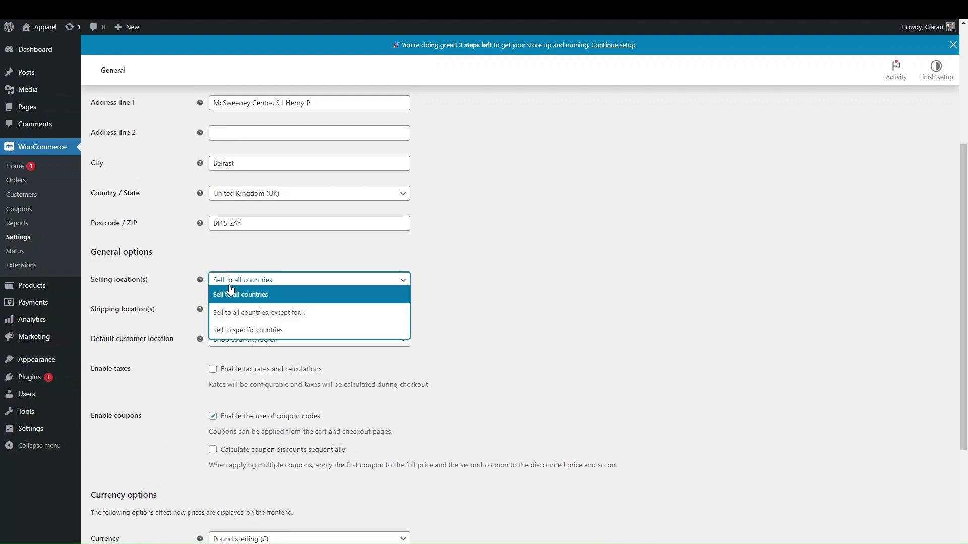
pyautogui.click(242, 334)
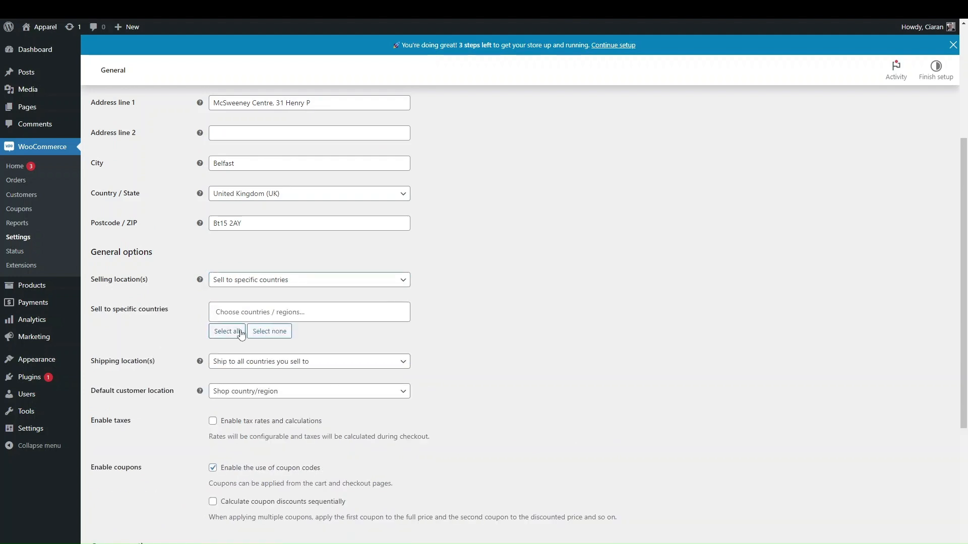
pyautogui.click(250, 285)
pyautogui.click(248, 313)
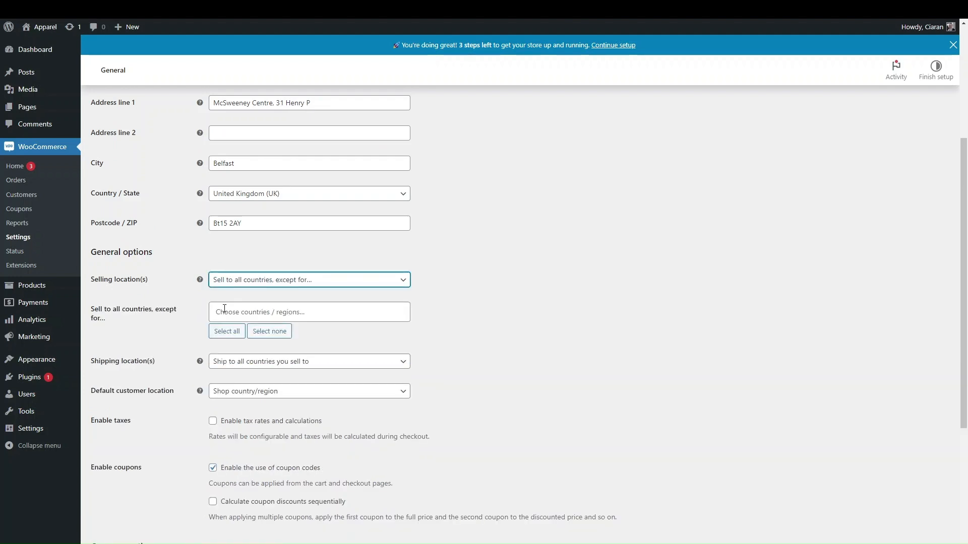
pyautogui.click(228, 282)
pyautogui.click(237, 294)
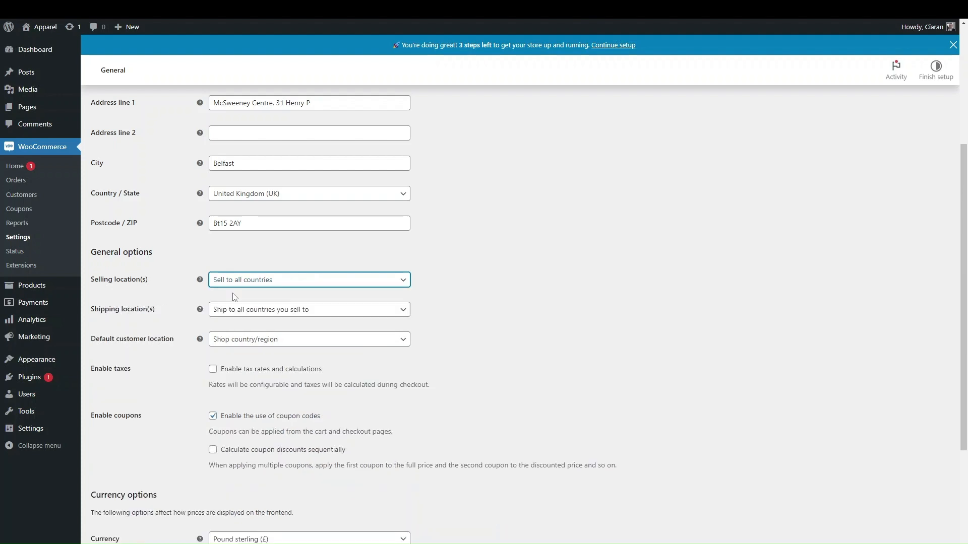
# Go to the Orders page, confirming Leave on the unsaved-settings prompt
pyautogui.scroll(5, 235, 297)
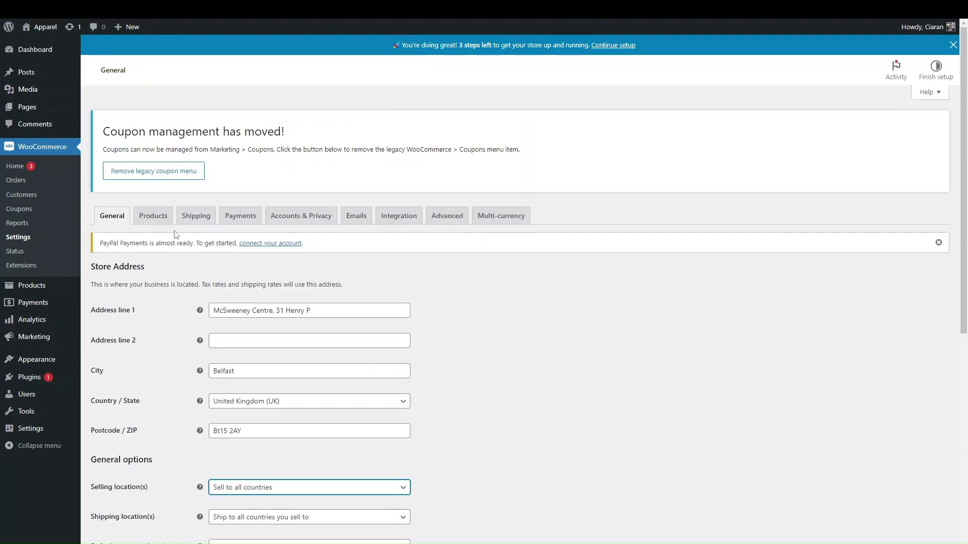
pyautogui.scroll(-5, 203, 358)
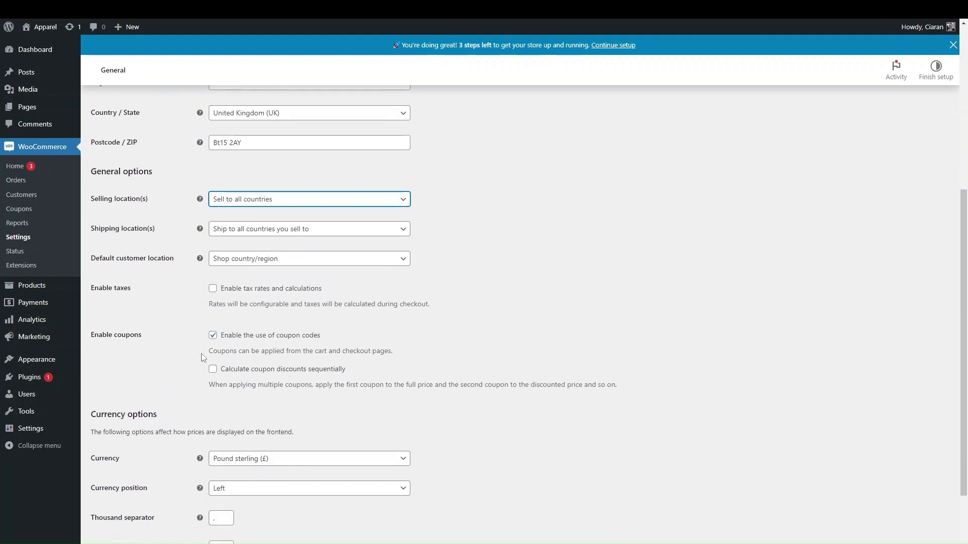
pyautogui.scroll(2, 203, 358)
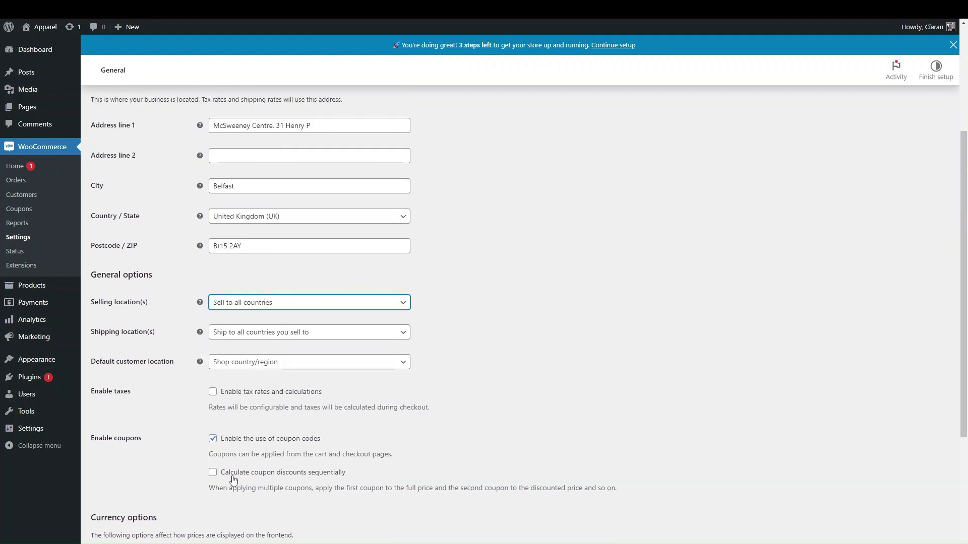
pyautogui.scroll(-1, 234, 471)
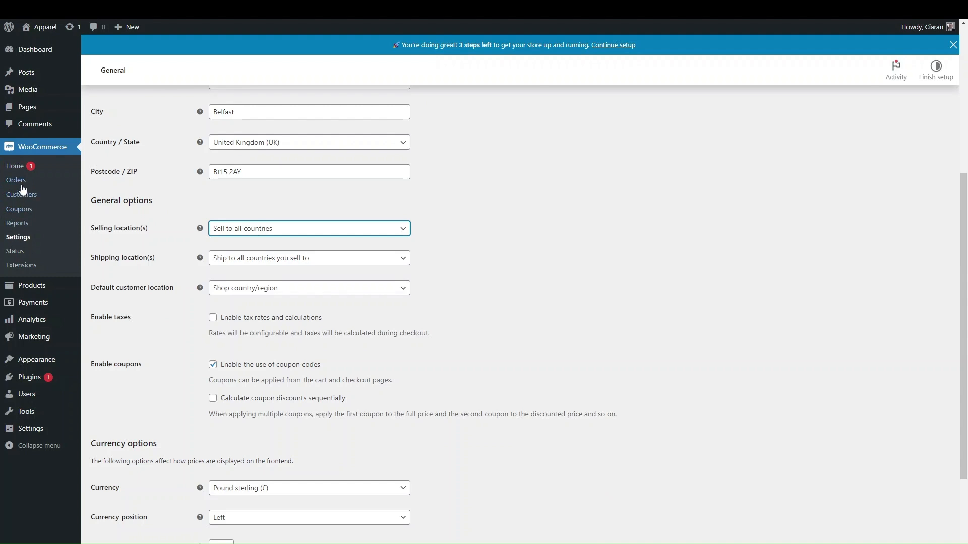
pyautogui.click(15, 184)
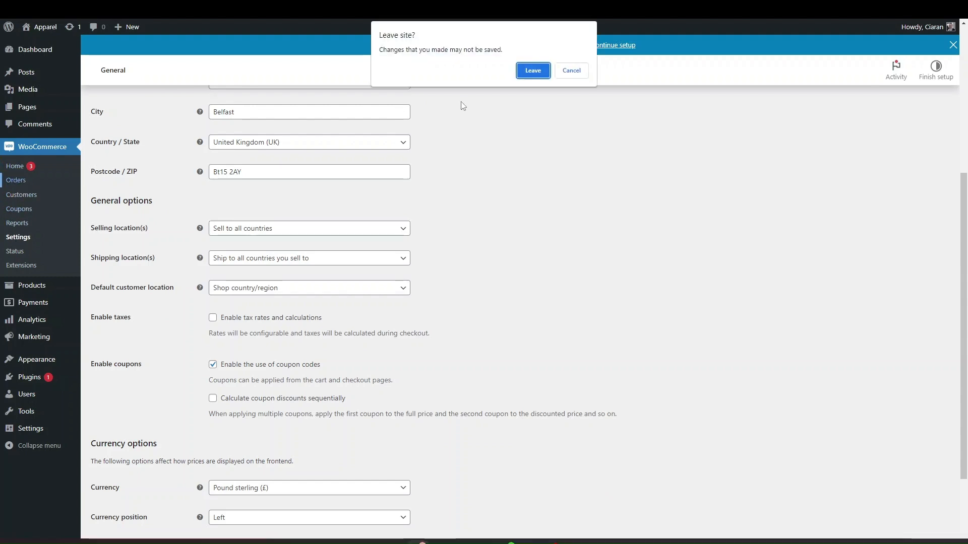
pyautogui.click(532, 70)
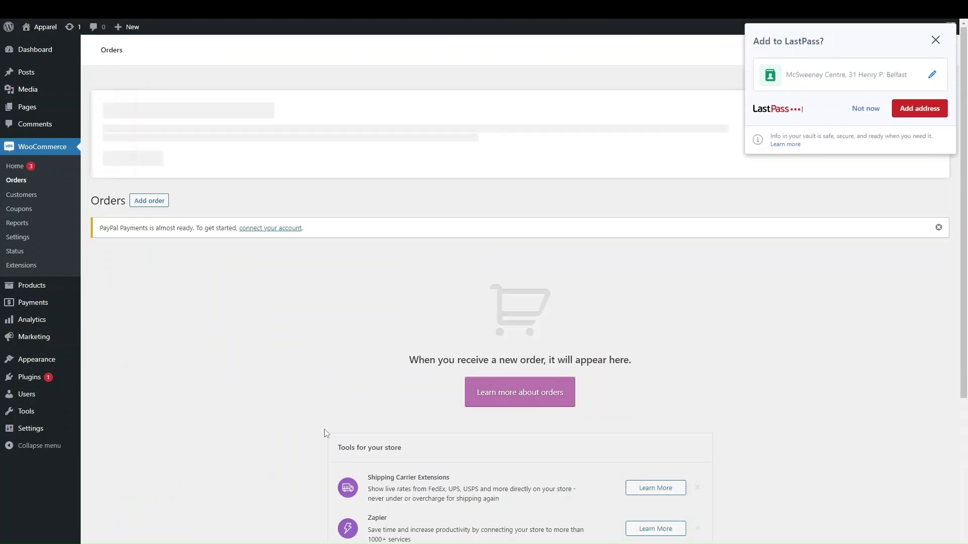
# Go to Marketing > Coupons to list the nxpgzn7u fixed cart discount coupon
pyautogui.scroll(-3, 324, 428)
pyautogui.scroll(2, 325, 428)
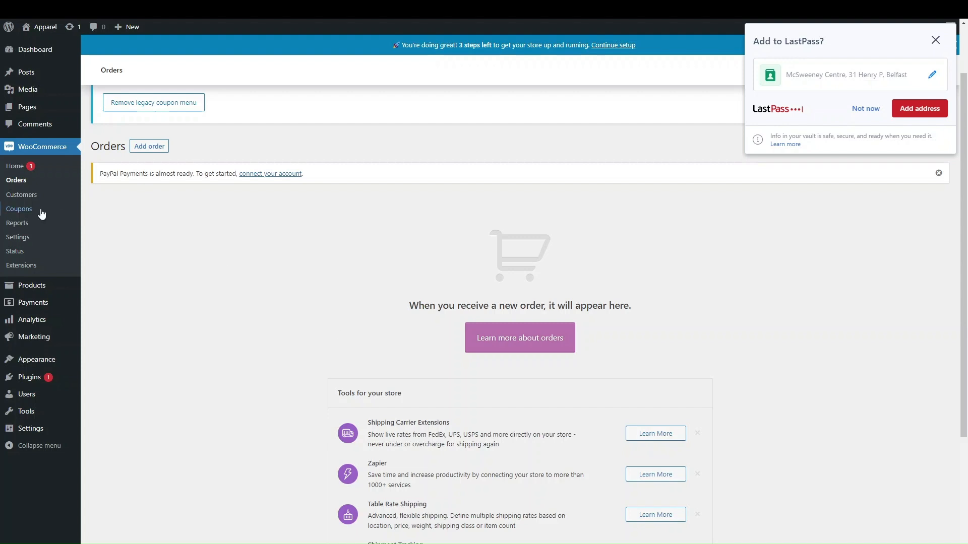
pyautogui.click(18, 209)
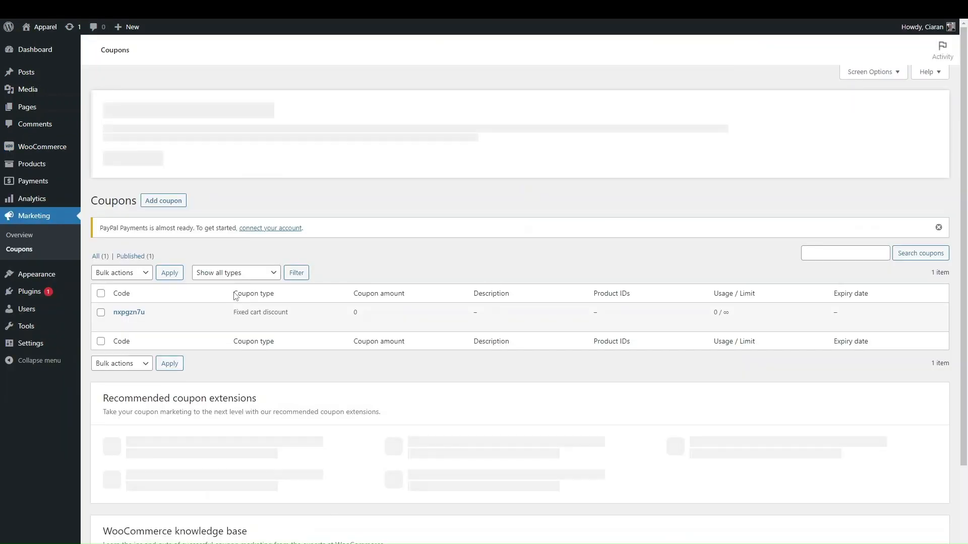
# Edit coupon nxpgzn7u to a Percentage discount with coupon amount 25
pyautogui.click(129, 312)
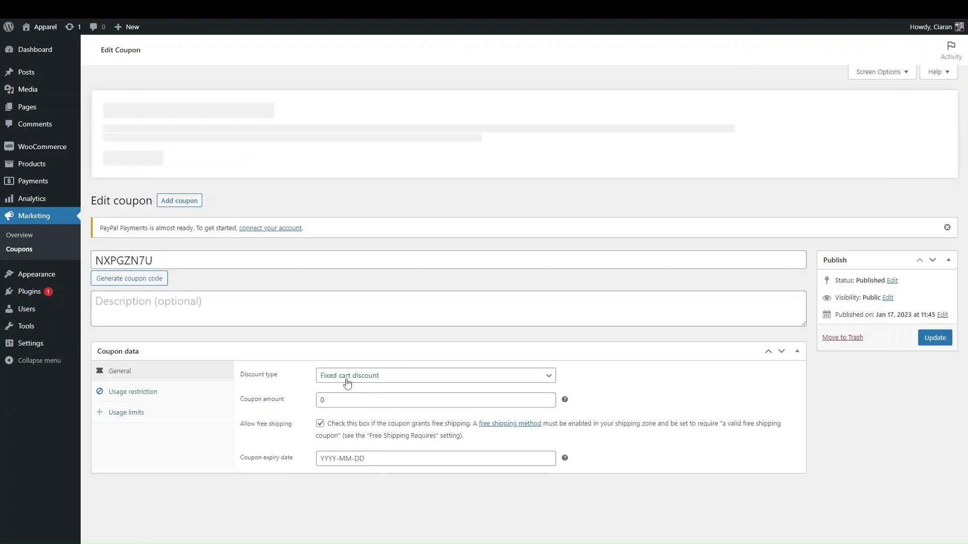
pyautogui.click(348, 383)
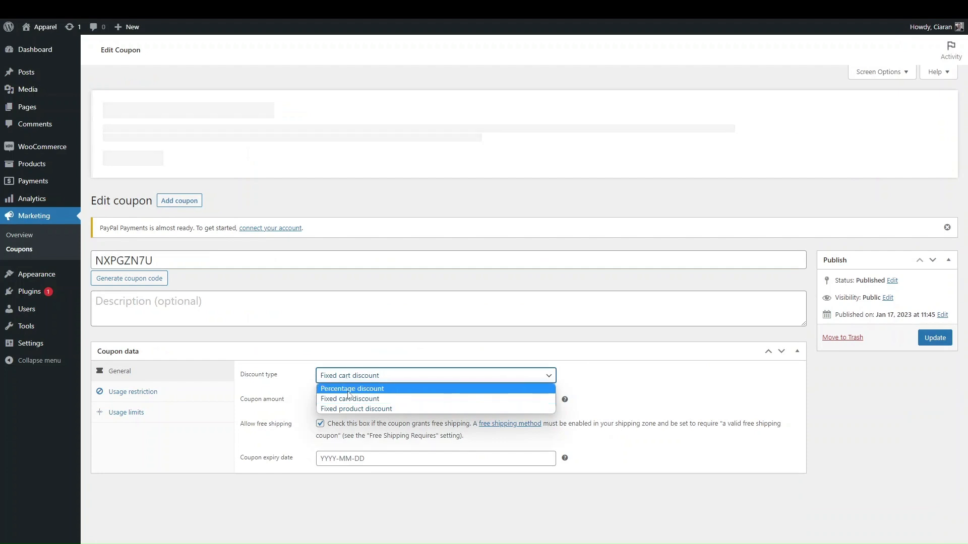
pyautogui.click(348, 387)
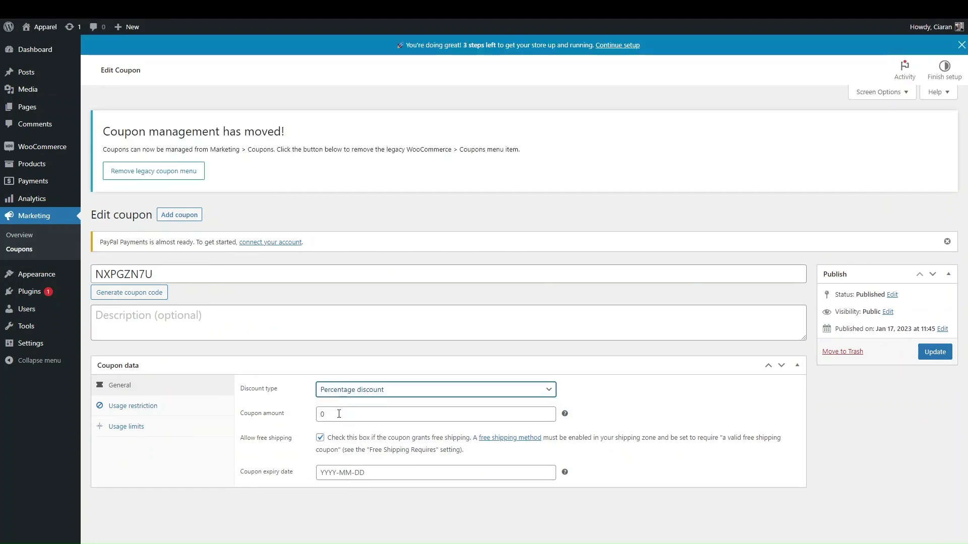
pyautogui.doubleClick(324, 414)
pyautogui.write('25')
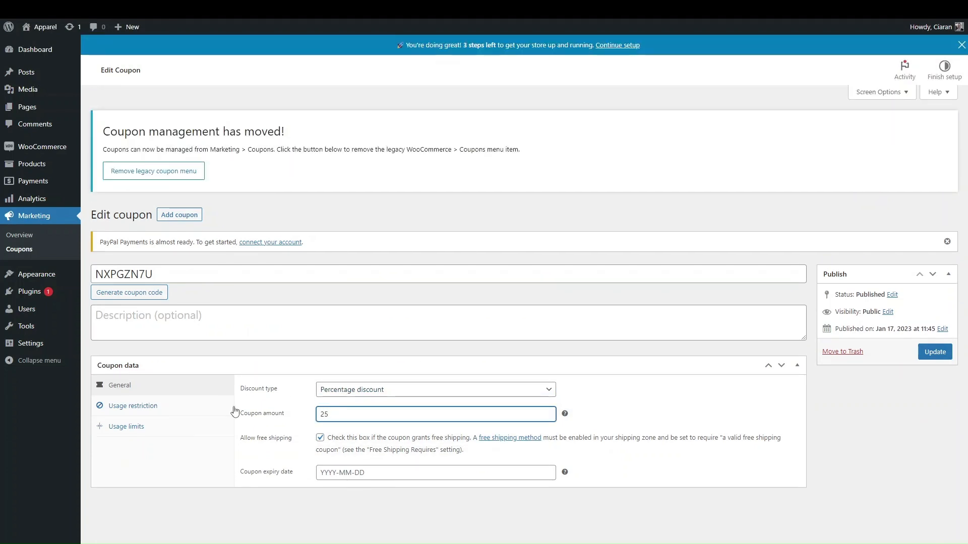
# Review the coupon's Usage restriction and Usage limits settings
pyautogui.click(140, 406)
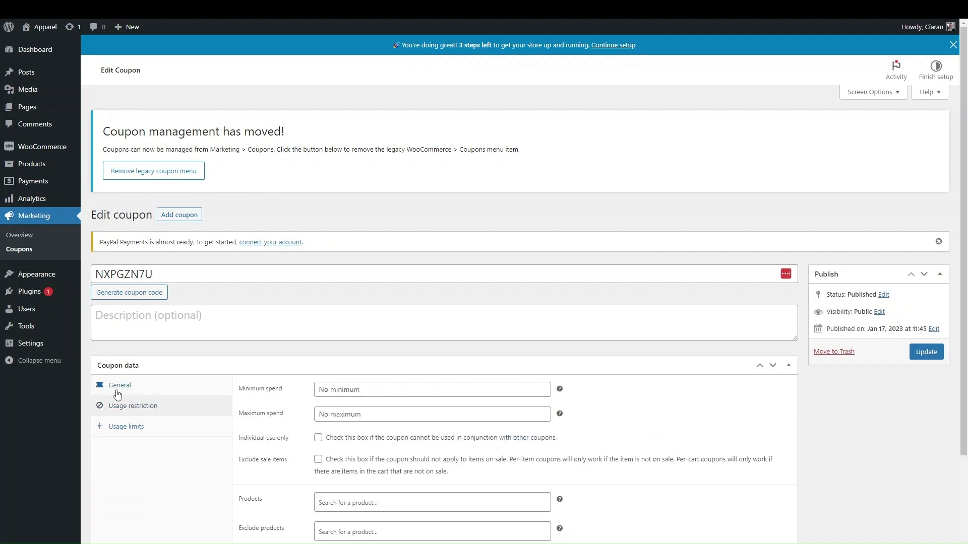
pyautogui.click(117, 392)
pyautogui.click(123, 424)
pyautogui.click(111, 408)
pyautogui.scroll(-3, 324, 481)
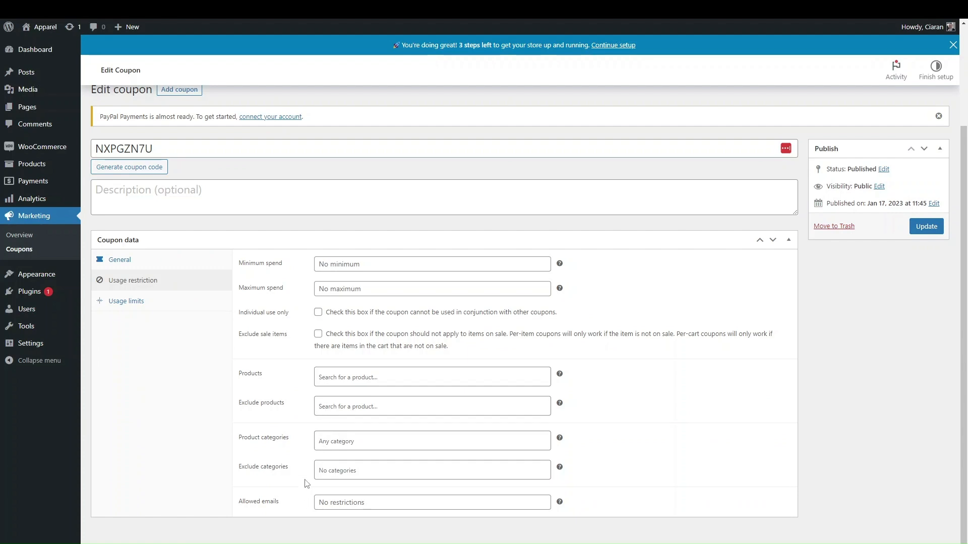
pyautogui.scroll(3, 307, 484)
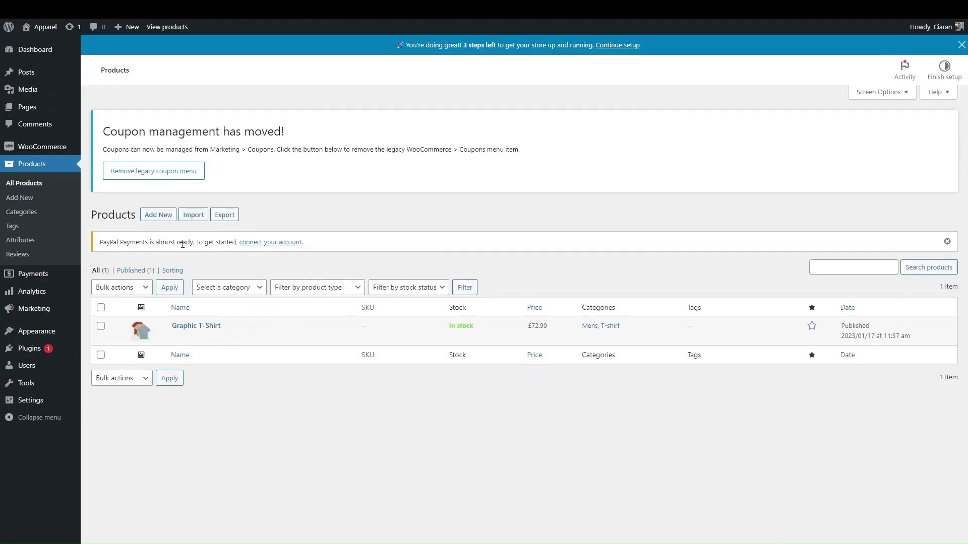
# Add a new product named 'Health and Wellness Ebook' with pasted Lorem ipsum description
pyautogui.click(158, 215)
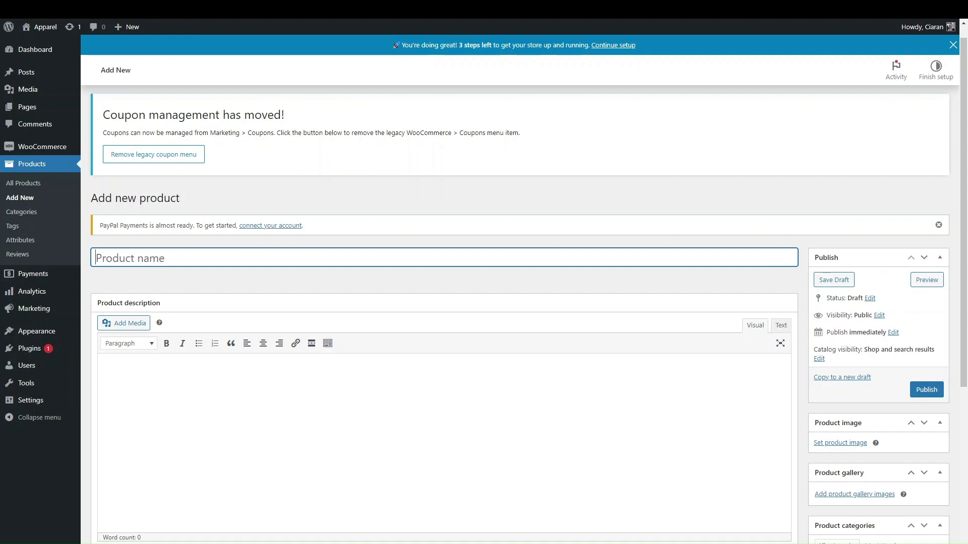
pyautogui.write('Health and Wellness Ebook')
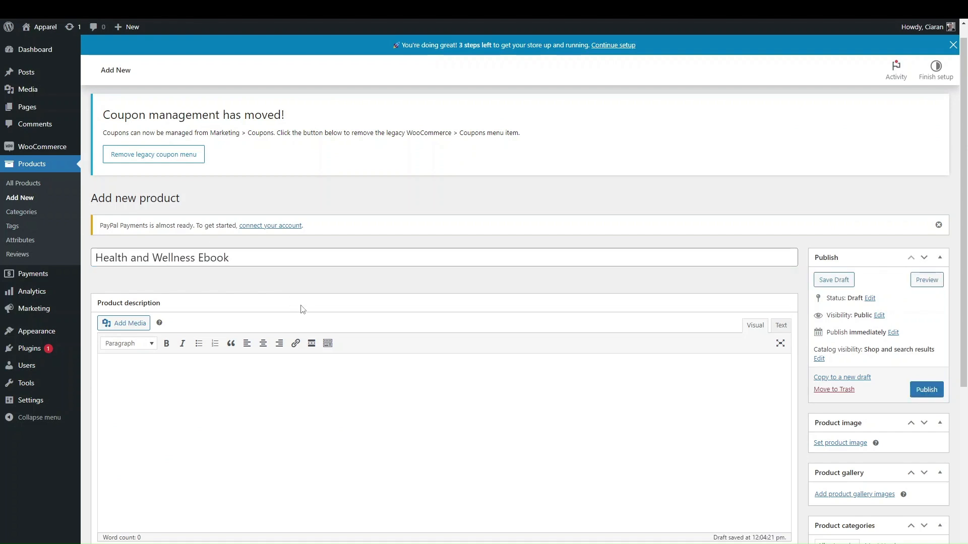
pyautogui.scroll(-2, 302, 309)
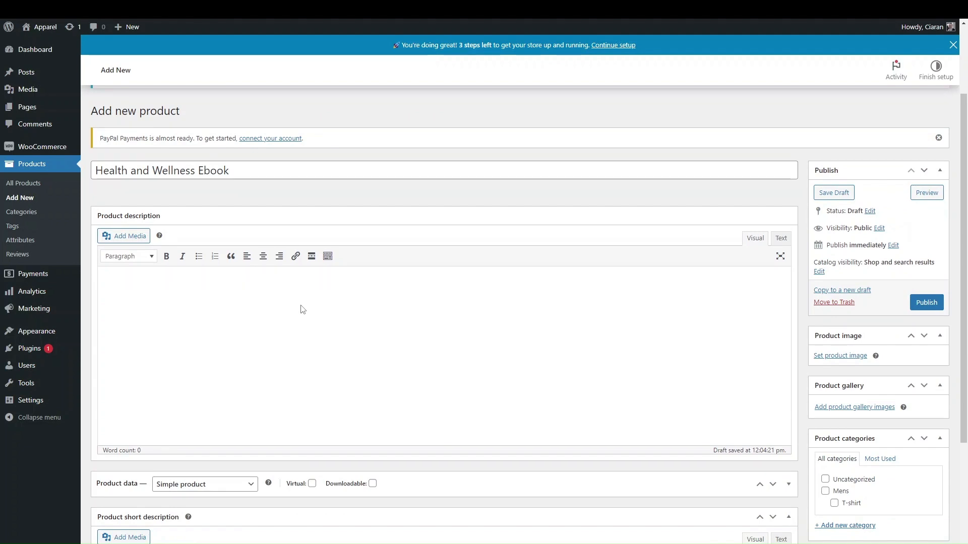
pyautogui.click(140, 293)
pyautogui.write('Lorem ipsum dolor sit amet, consectetur adipiscing elit. Fusce quis commodo metus. Nullam sollicitudin facilisis sollicitudin. Quisque consequat nibh vel nunc suscipit, at cursus augue tincidunt. Aliquam dignissim ex vitae diam ultrices tincidunt. Phasellus convallis diam eget mi feugiat, eget maximus eros malesuada. Aenean a neque nulla. Morbi ultricies nisi et libero vulputate pharetra ut in ex. Duis ultrices dolor a tempor fermentum. Fusce vulputate risus sit amet dui aliquam, id fermentum lorem gravida. Sed dignissim ante sit amet vestibulum commodo. Suspendisse molestie mi pellentesque, blandit nibh eget, pretium augue.  Sed vulputate dignissim accumsan. Fusce quam quam, commodo in condimentum id, aliquam at nunc')
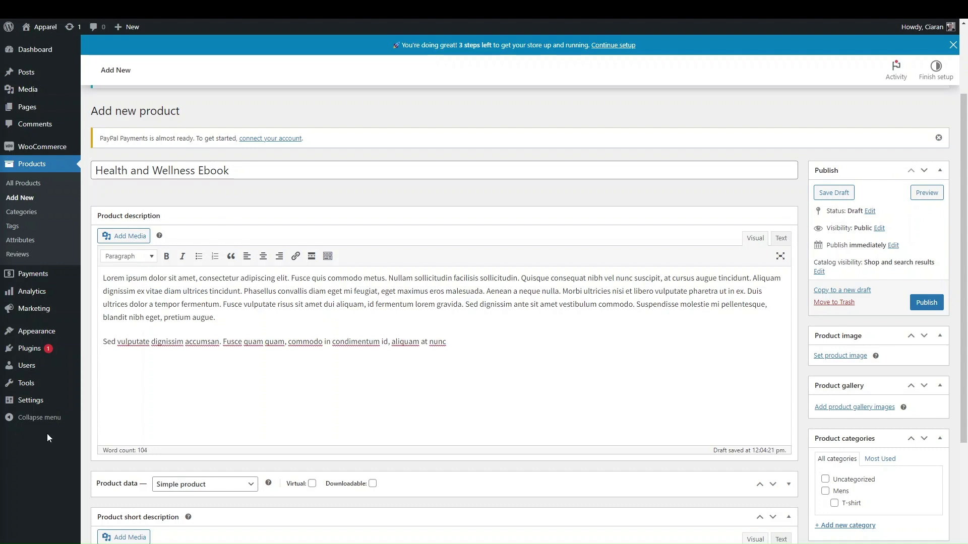
# Keep it a simple product, tick Downloadable, and review the Inventory and Shipping tabs
pyautogui.scroll(-3, 318, 455)
pyautogui.click(230, 313)
pyautogui.click(230, 317)
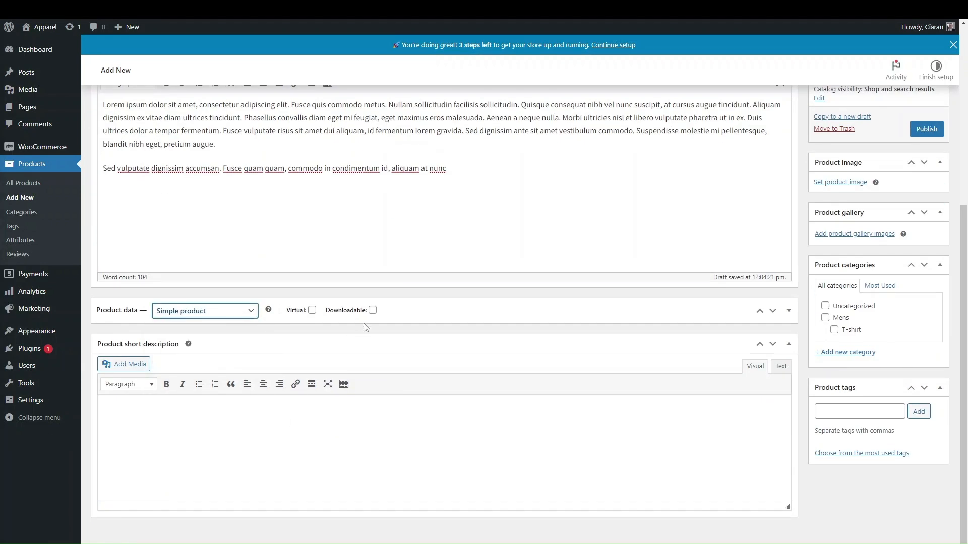
pyautogui.click(372, 310)
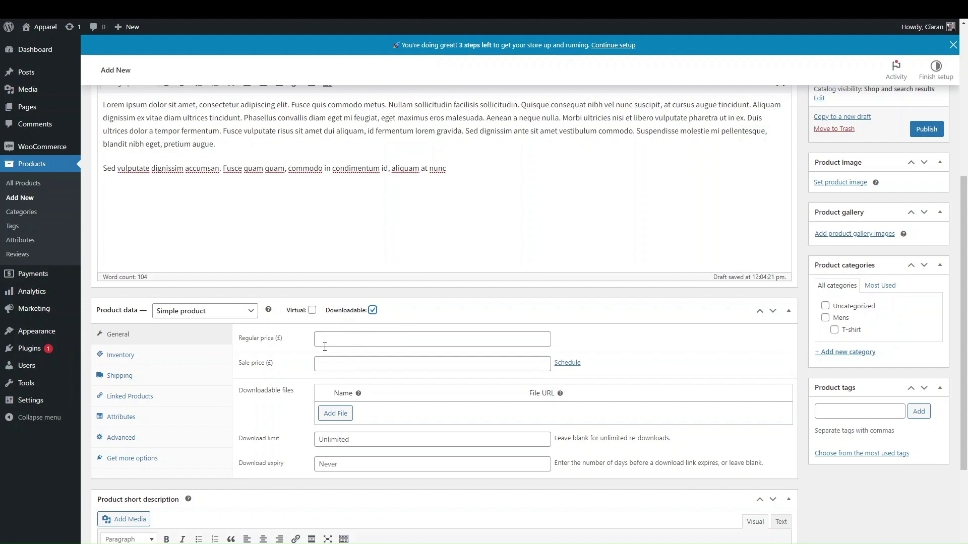
pyautogui.click(178, 359)
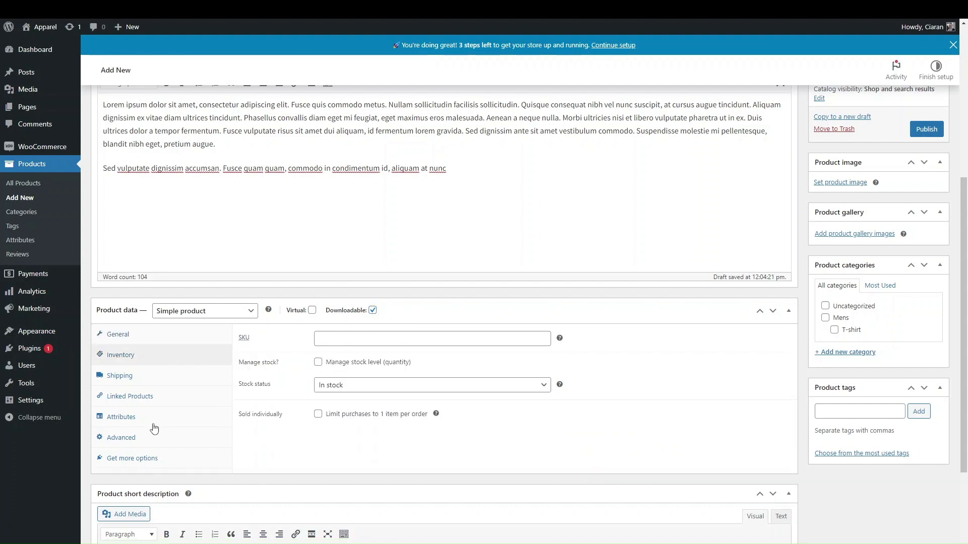
pyautogui.click(126, 330)
pyautogui.click(198, 359)
pyautogui.click(176, 378)
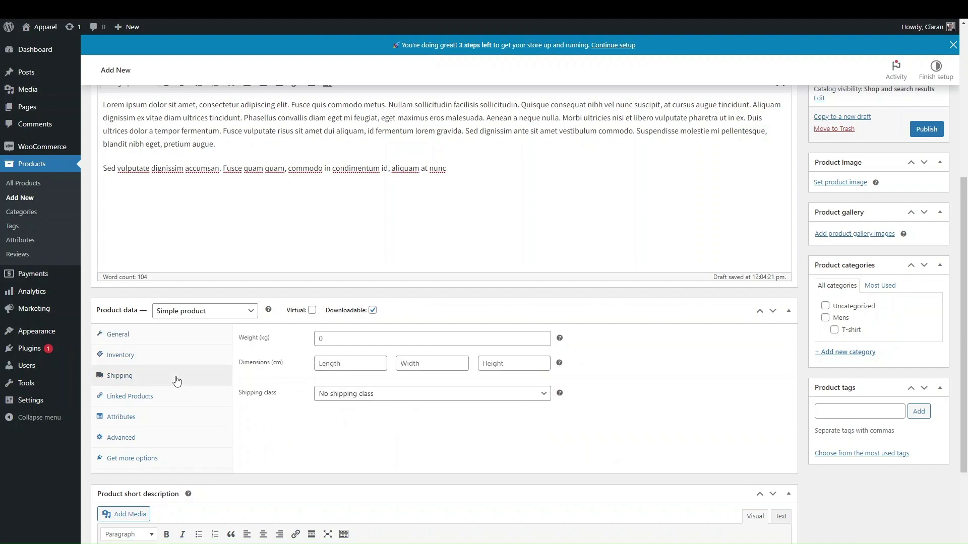
pyautogui.click(162, 334)
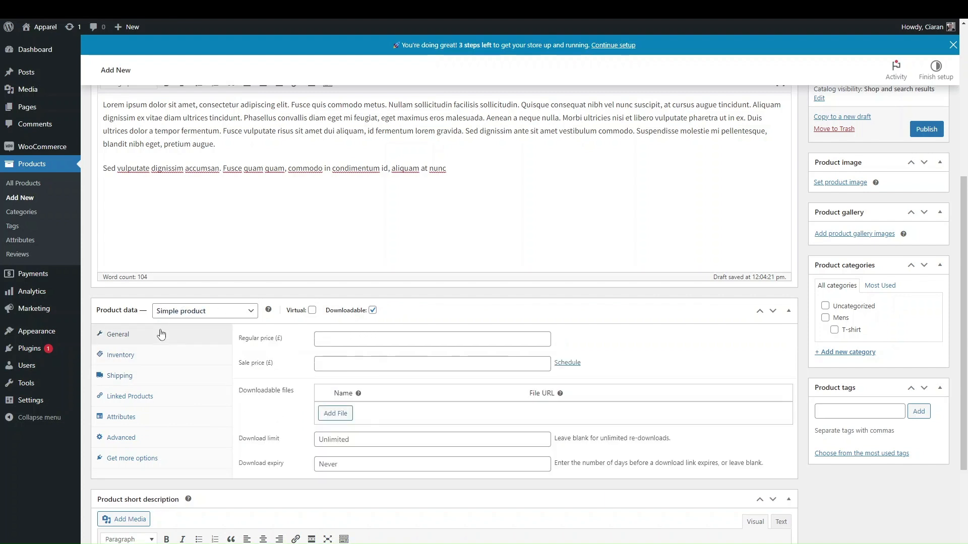
# Add a downloadable file named Ebook using the placeholder image's URL from the media library
pyautogui.click(346, 415)
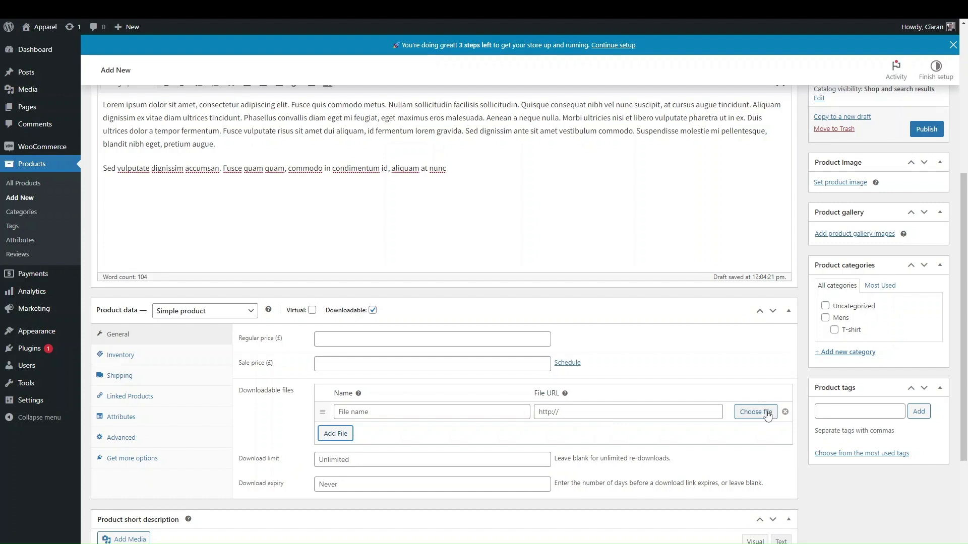
pyautogui.click(463, 411)
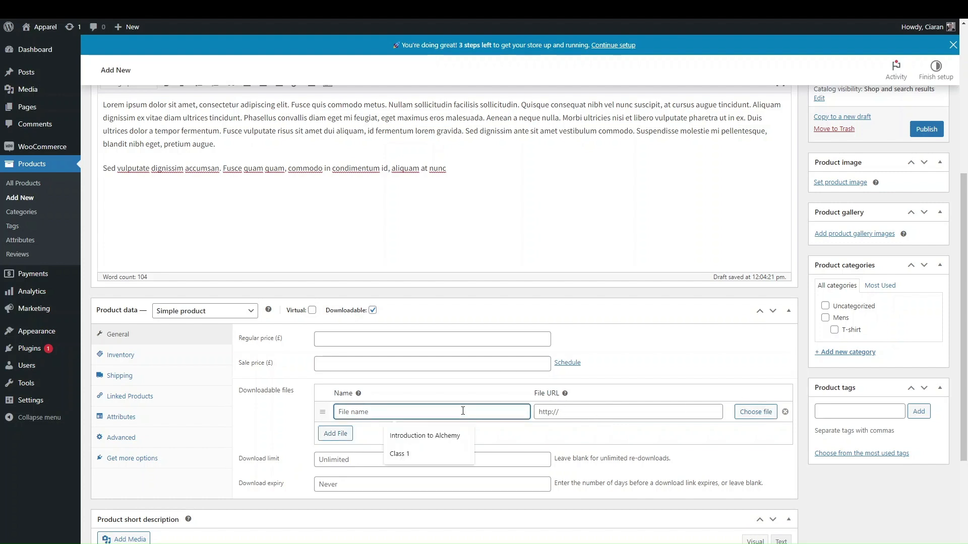
pyautogui.write('Ep')
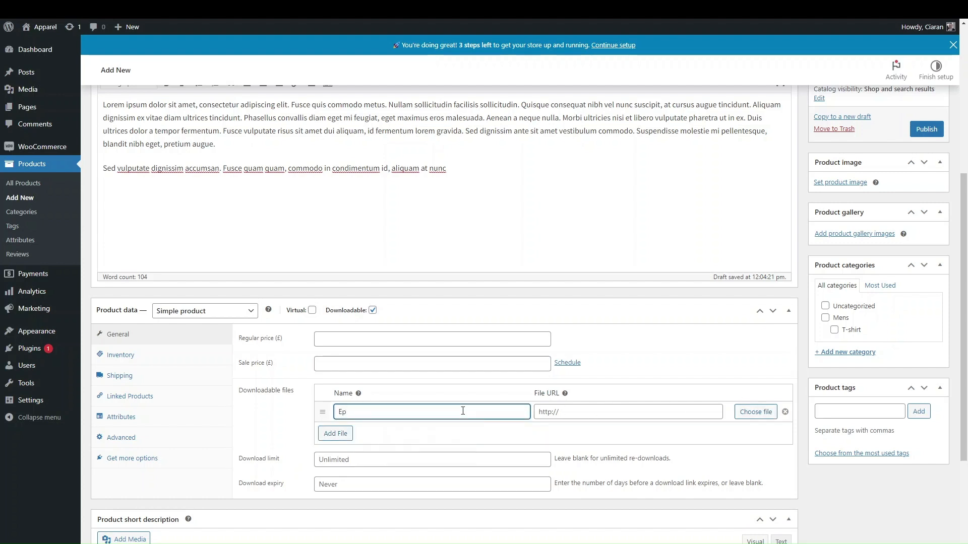
pyautogui.write('book')
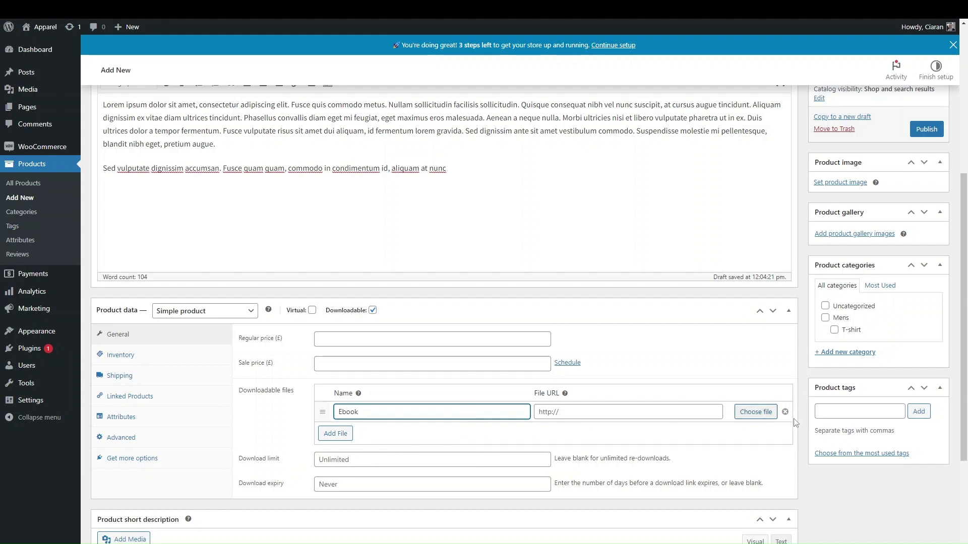
pyautogui.click(743, 416)
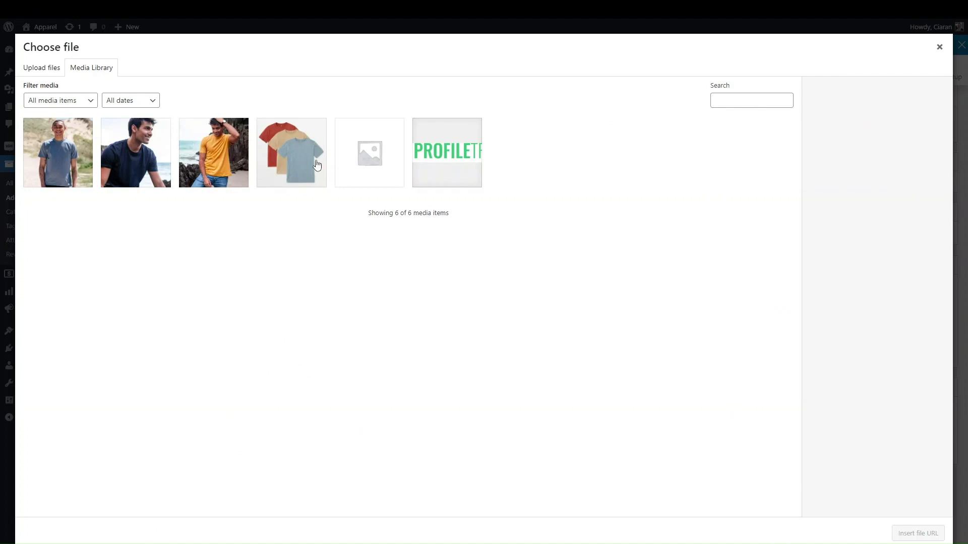
pyautogui.click(54, 69)
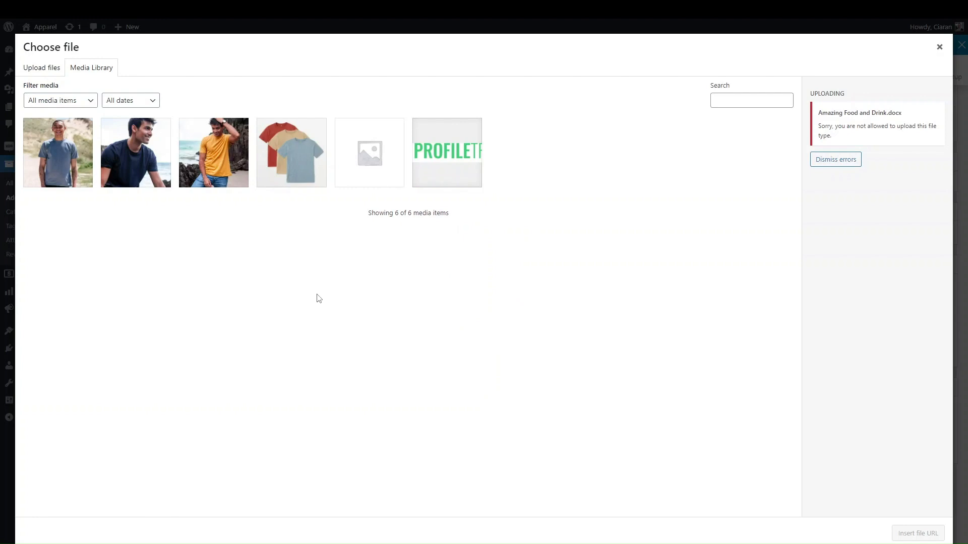
pyautogui.click(831, 159)
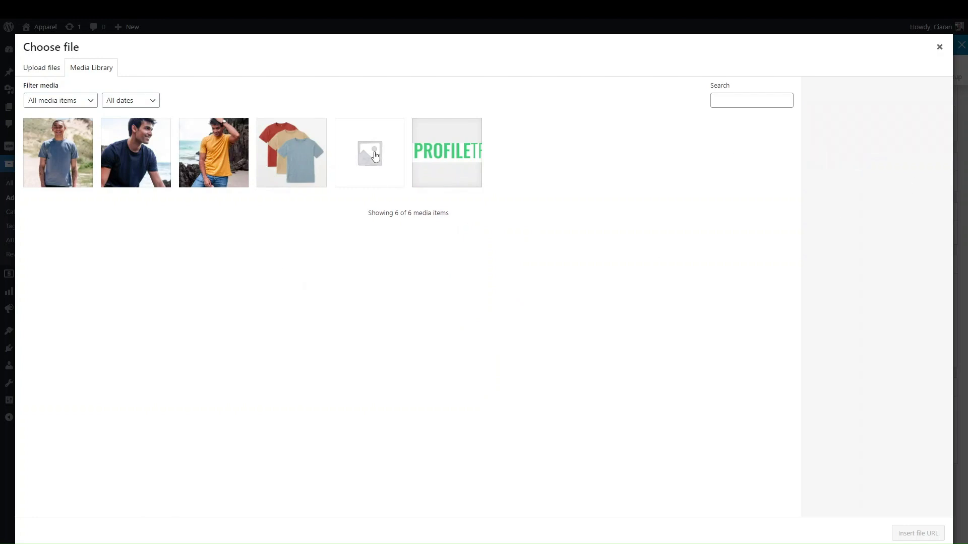
pyautogui.click(375, 157)
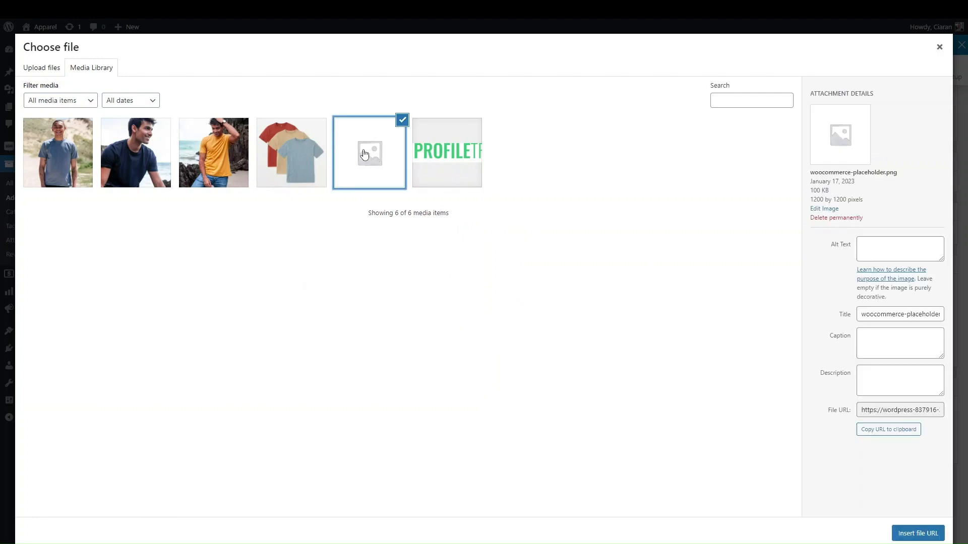
pyautogui.click(899, 527)
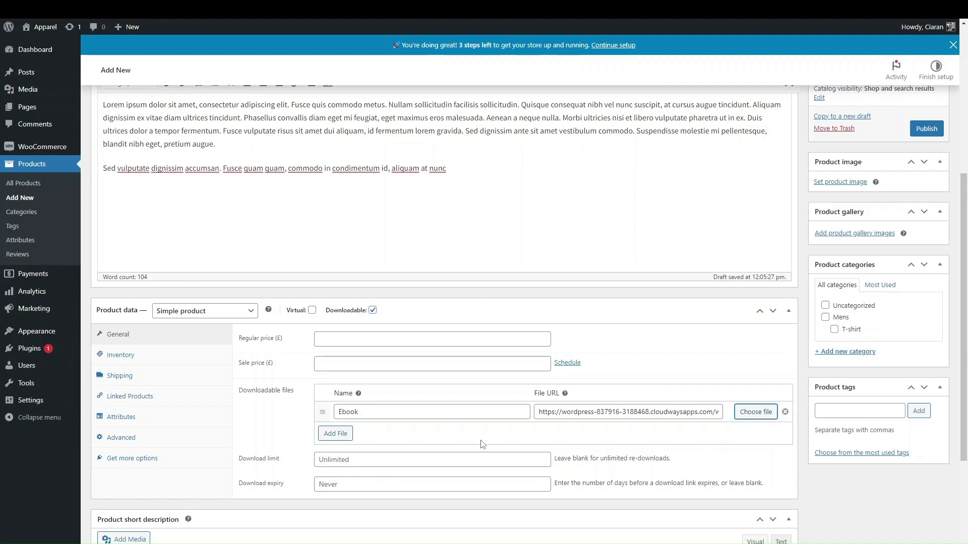
# Check the download limit and expiry fields, then remove the extra empty file rows
pyautogui.click(360, 461)
pyautogui.click(439, 487)
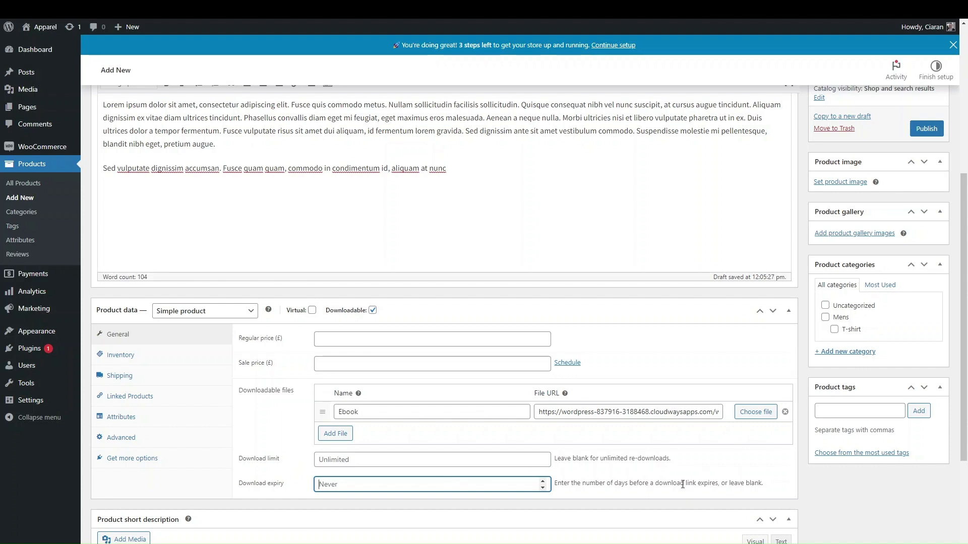
pyautogui.click(359, 462)
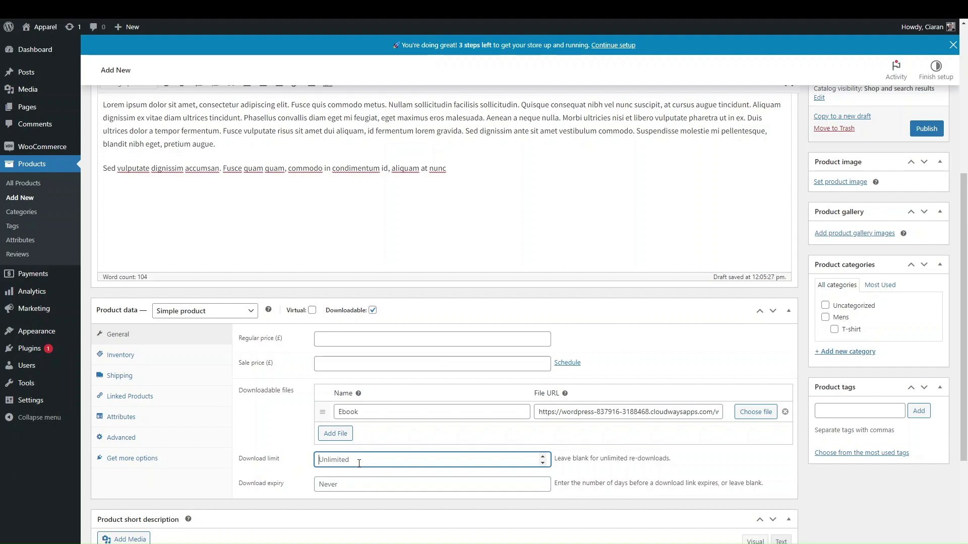
pyautogui.scroll(2, 441, 309)
pyautogui.scroll(-3, 504, 352)
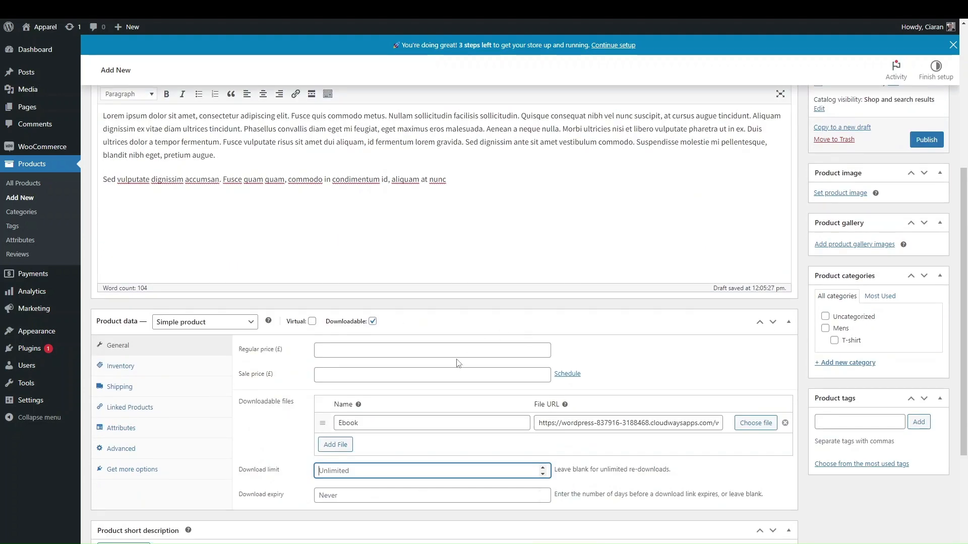
pyautogui.click(335, 444)
pyautogui.click(341, 464)
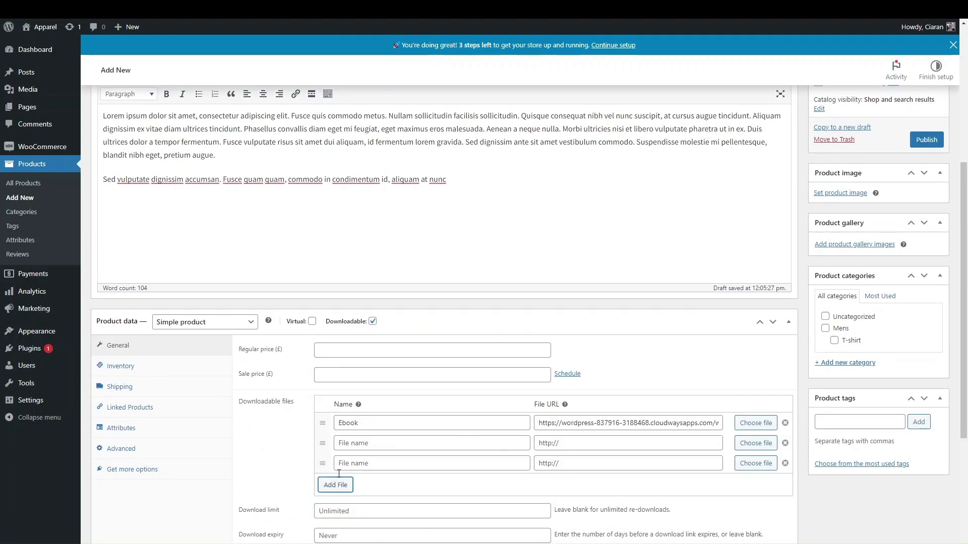
pyautogui.click(335, 485)
pyautogui.click(785, 463)
pyautogui.click(784, 463)
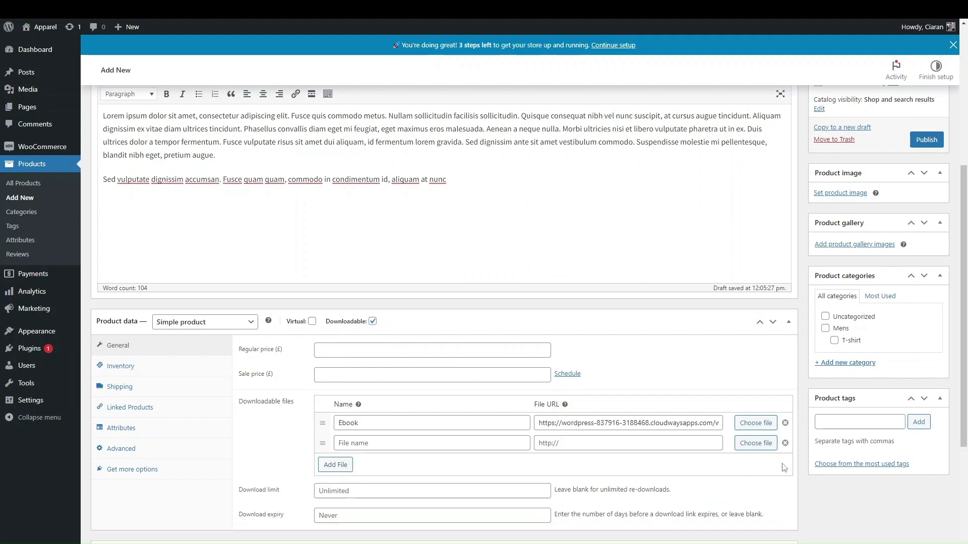
pyautogui.click(785, 443)
pyautogui.scroll(5, 784, 443)
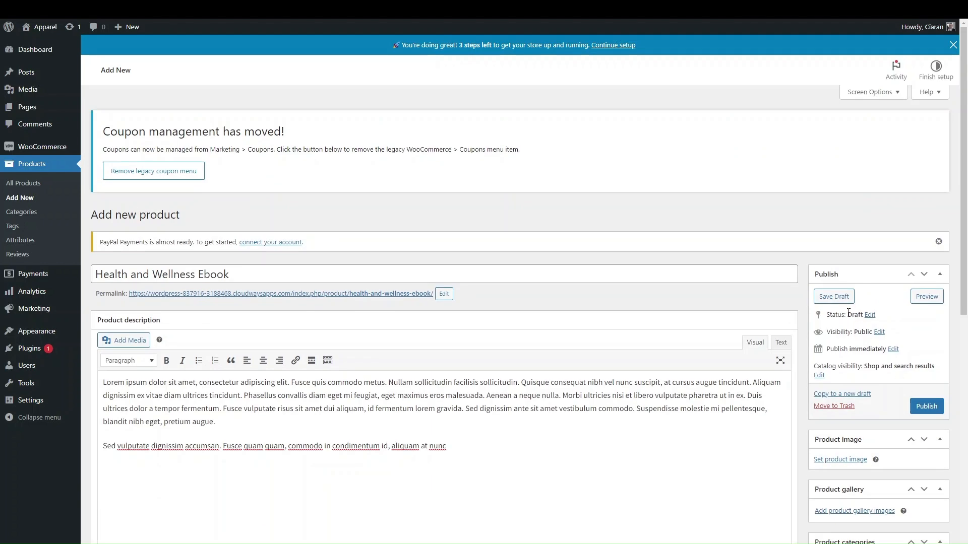
# Save the ebook as a draft, then hide the SKU, Tags and Featured product columns
pyautogui.click(830, 297)
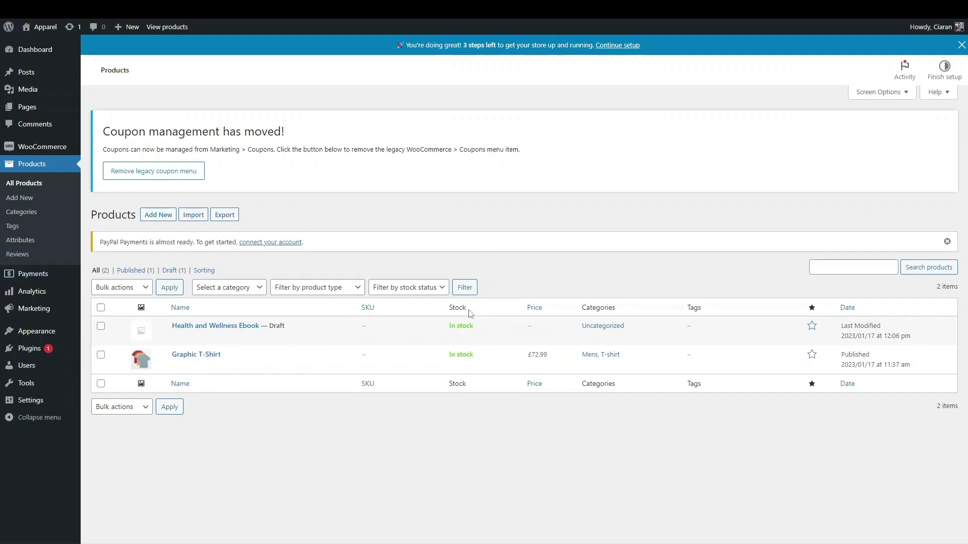
pyautogui.click(865, 94)
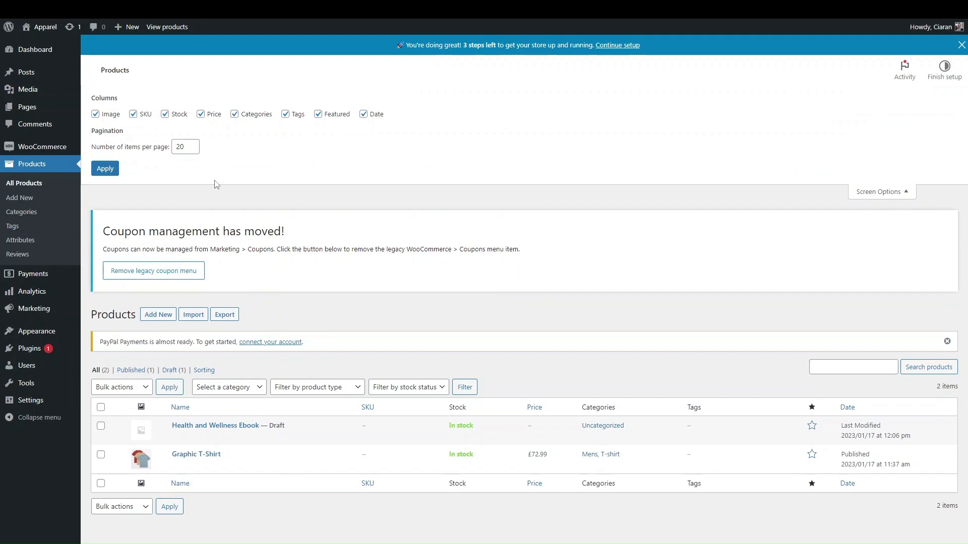
pyautogui.click(144, 115)
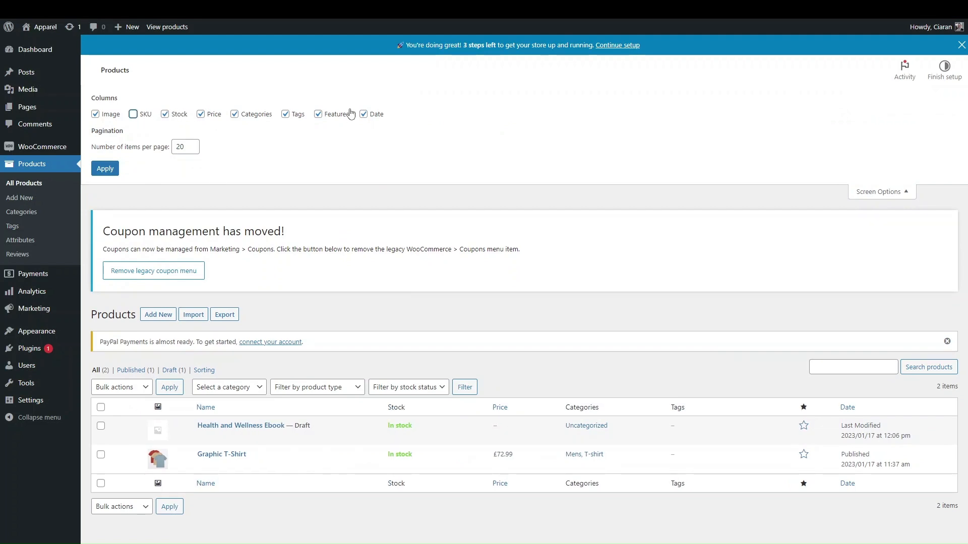
pyautogui.click(296, 115)
pyautogui.click(336, 115)
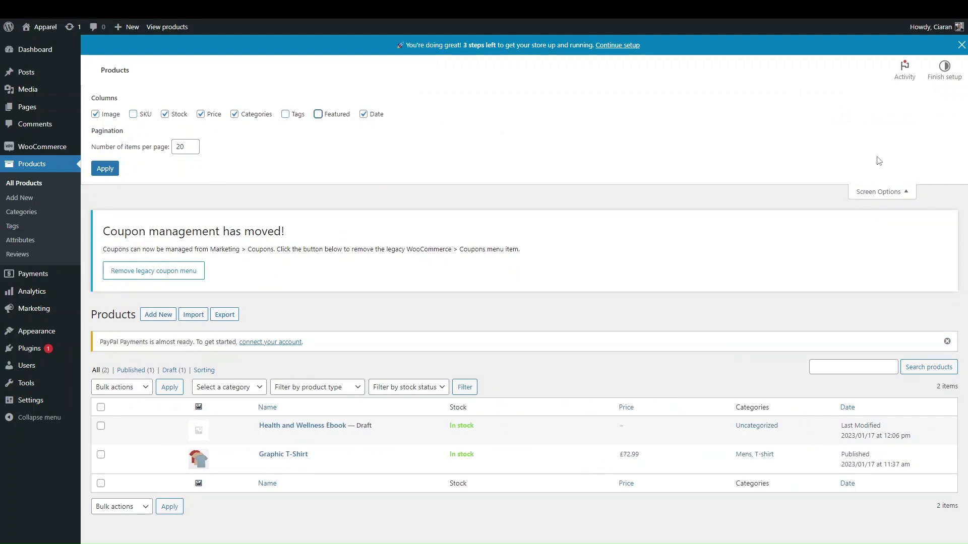
pyautogui.click(887, 191)
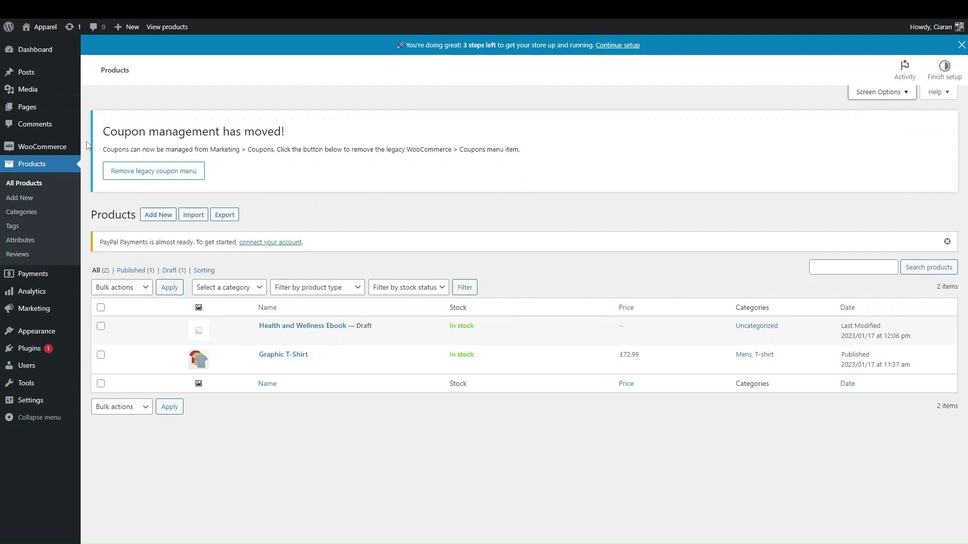
# View the Shop page on the live site from the Pages list
pyautogui.moveTo(19, 114)
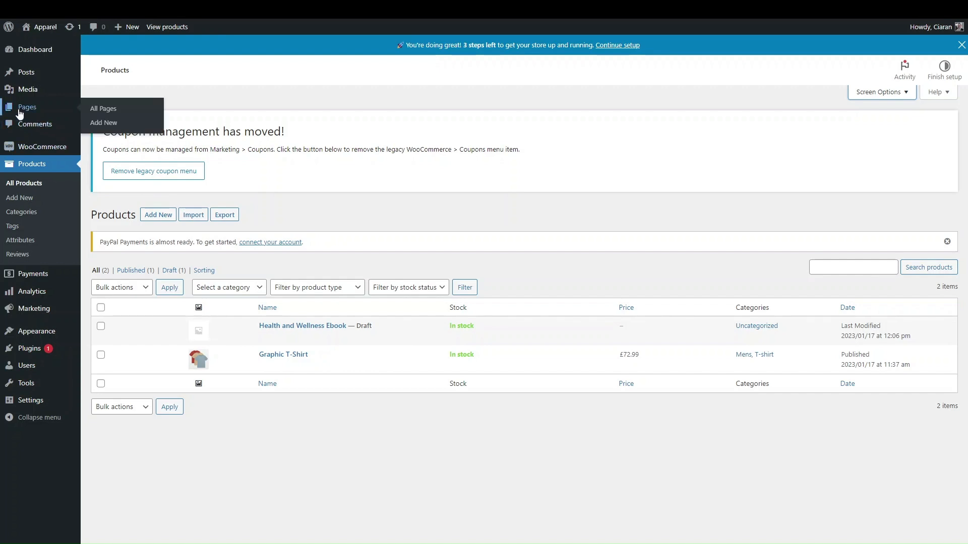
pyautogui.click(19, 113)
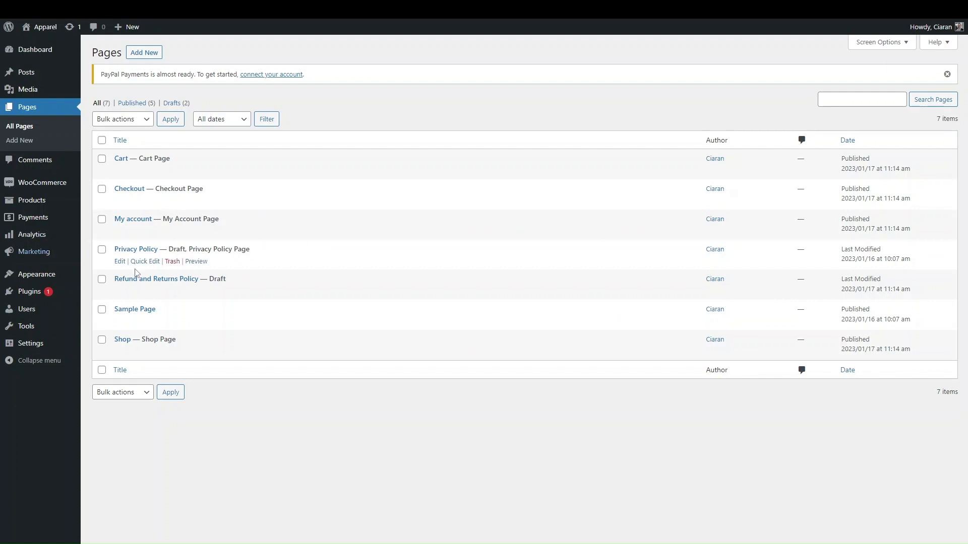
pyautogui.moveTo(132, 167)
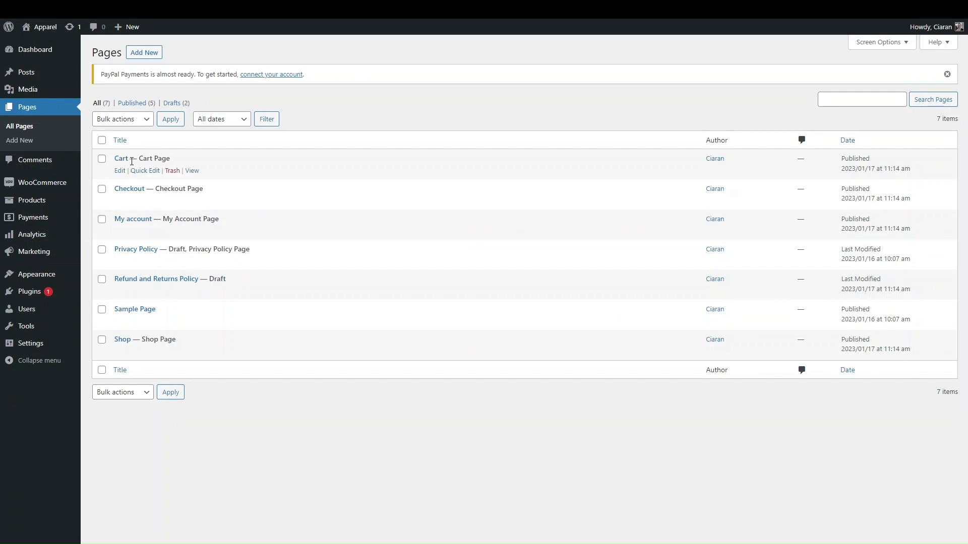
pyautogui.moveTo(143, 224)
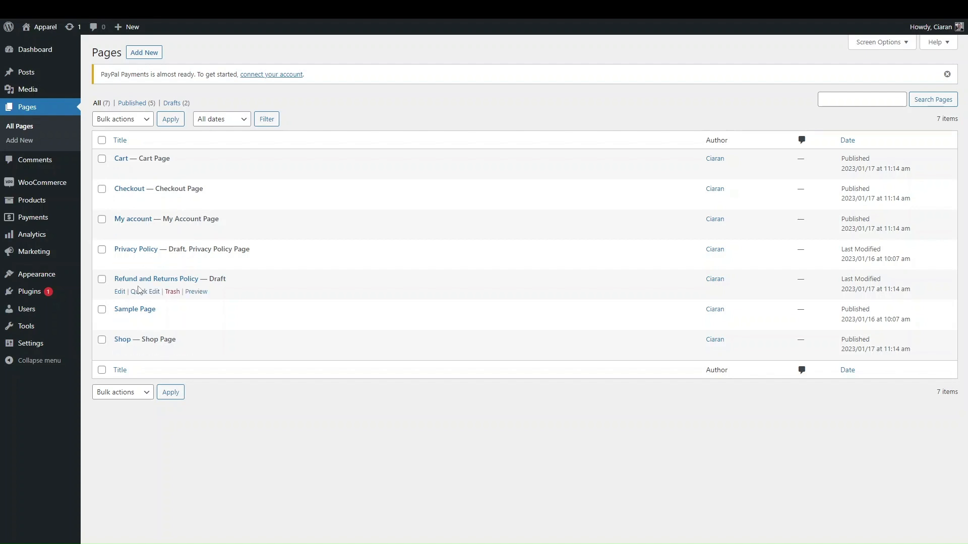
pyautogui.moveTo(227, 286)
pyautogui.moveTo(157, 349)
pyautogui.click(191, 353)
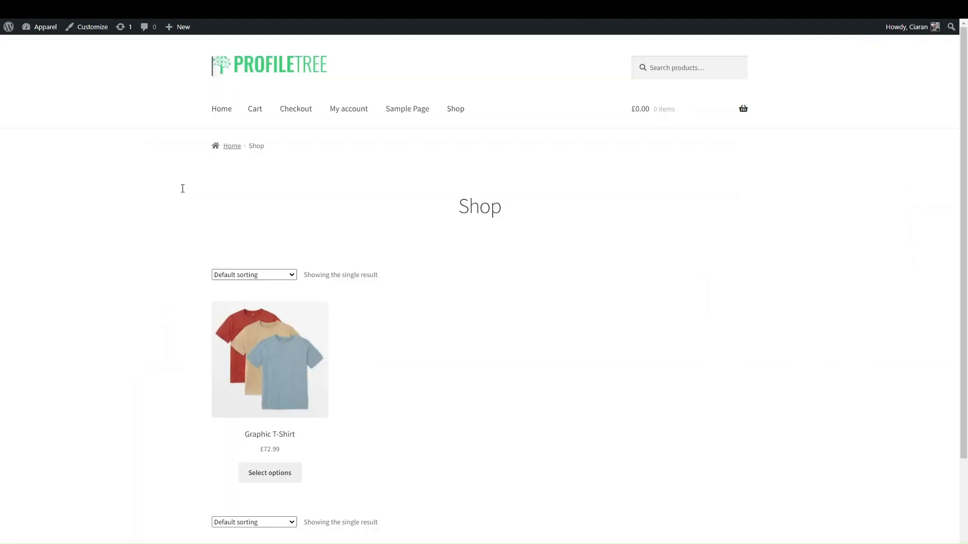
# Browse the Shop listing the Graphic T-Shirt at £72.99, then return to the Dashboard
pyautogui.scroll(-3, 355, 384)
pyautogui.scroll(2, 423, 404)
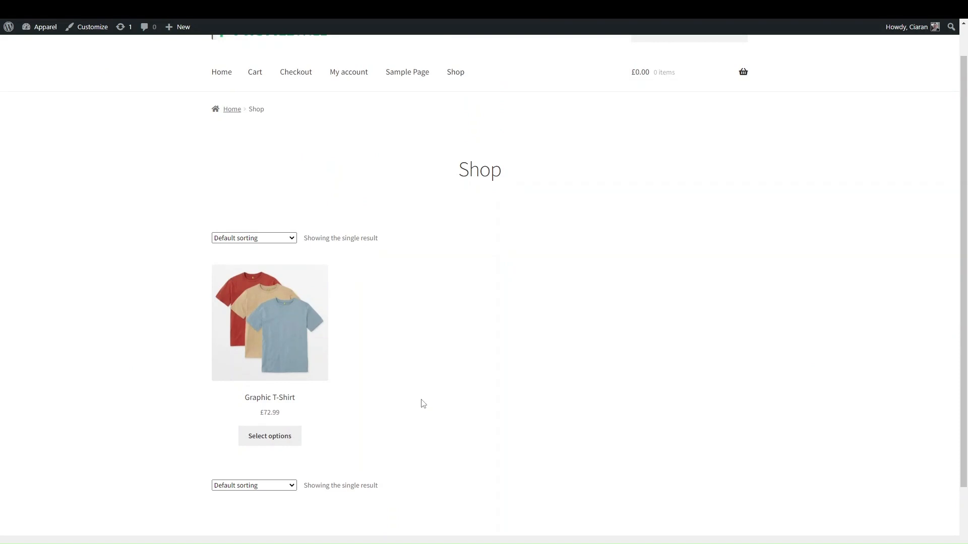
pyautogui.scroll(1, 422, 403)
pyautogui.click(266, 275)
pyautogui.click(266, 275)
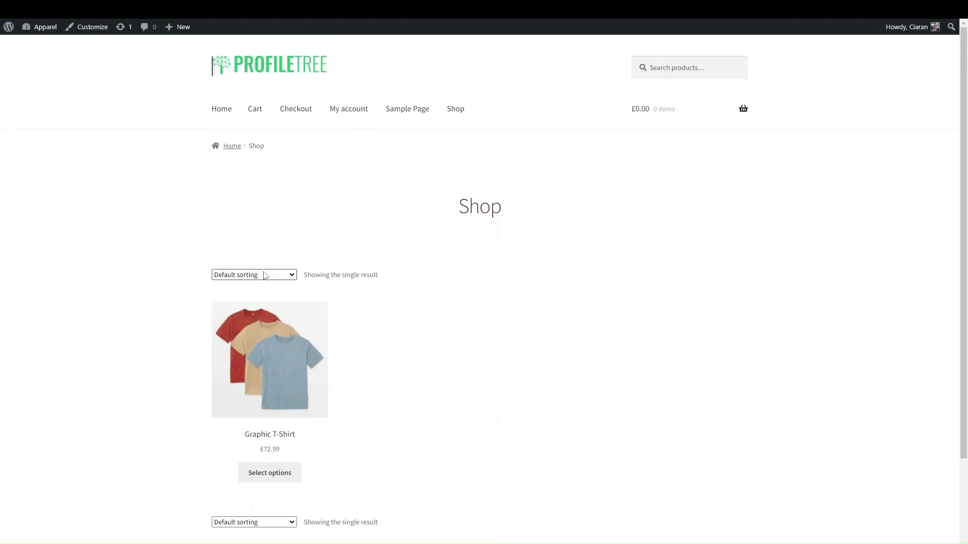
pyautogui.moveTo(34, 27)
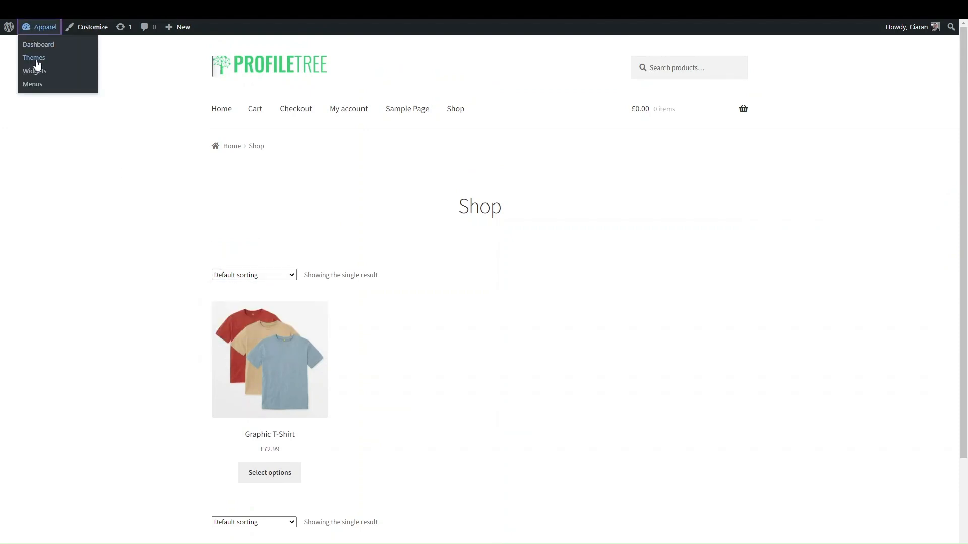
pyautogui.click(34, 47)
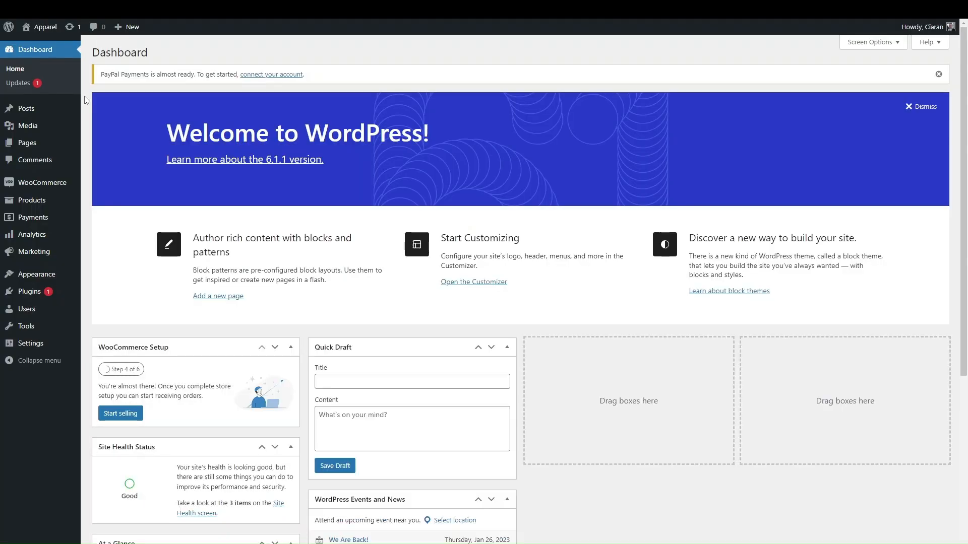
# Add a Graphic T-Shirt in Blue, size Medium, to the cart
pyautogui.click(35, 142)
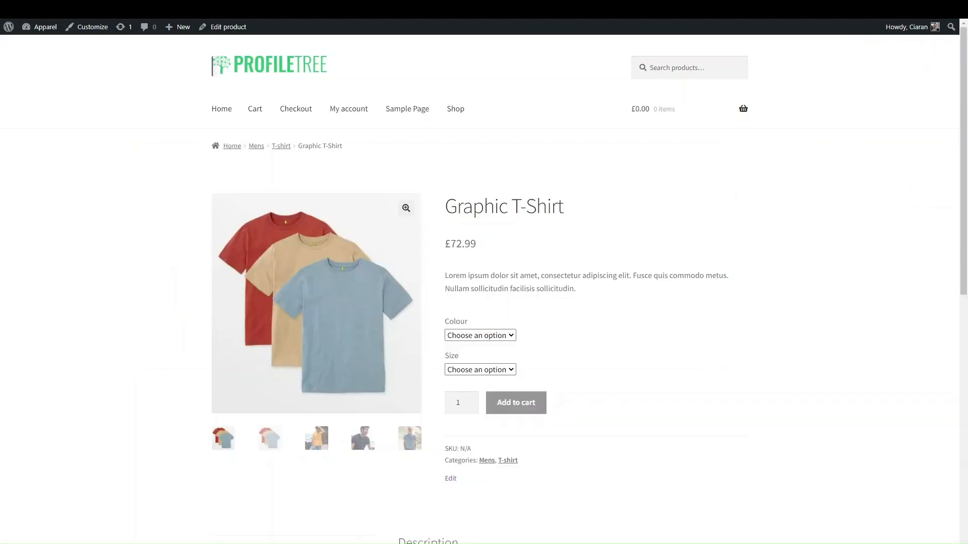
pyautogui.click(474, 372)
pyautogui.click(479, 401)
pyautogui.click(480, 335)
pyautogui.click(456, 357)
pyautogui.click(512, 415)
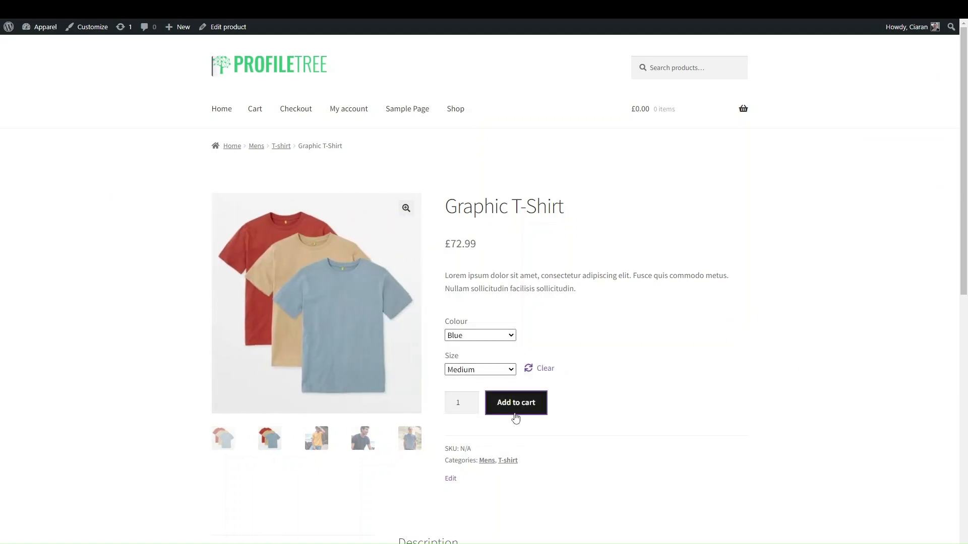
# View the cart showing the Blue, Medium T-shirt with a £72.99 total
pyautogui.click(705, 233)
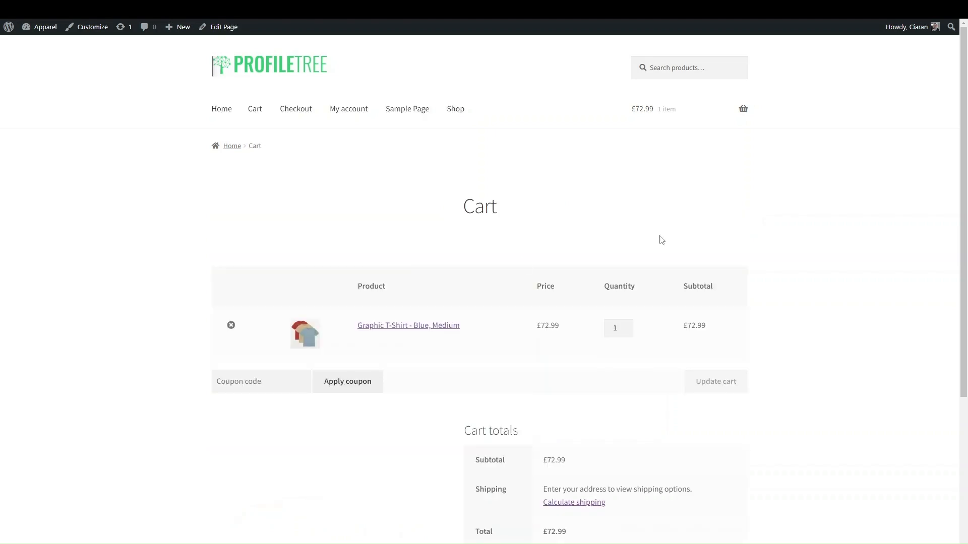
pyautogui.scroll(-3, 447, 443)
pyautogui.scroll(1, 447, 444)
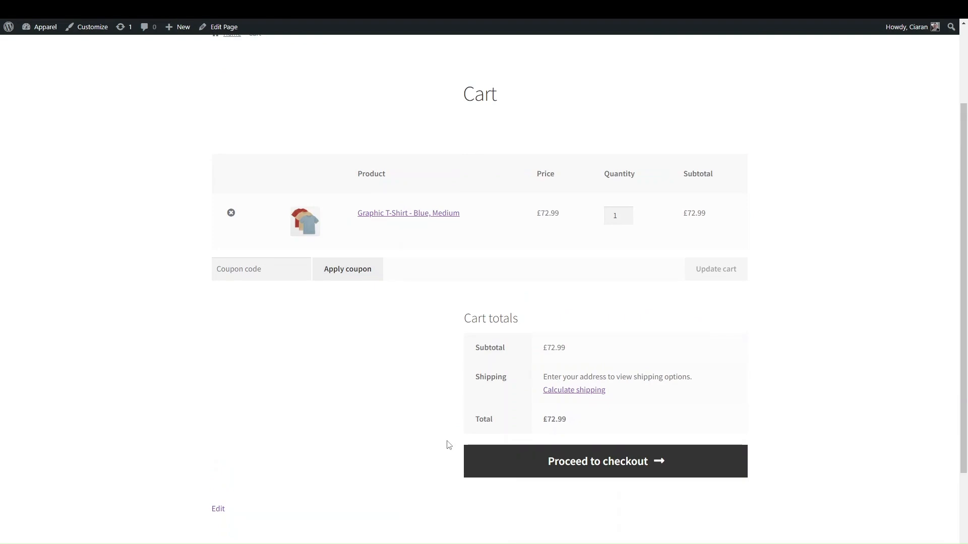
pyautogui.scroll(3, 419, 393)
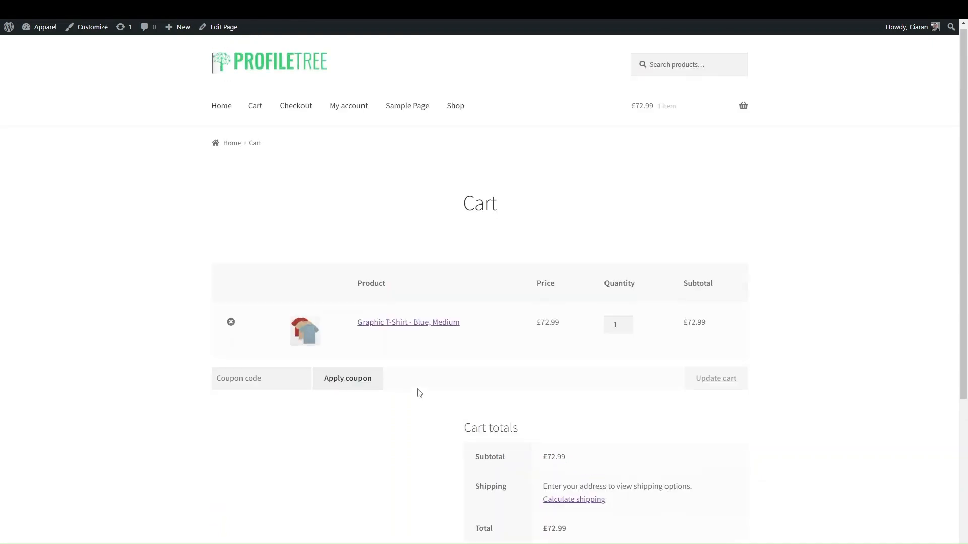
pyautogui.scroll(-3, 418, 393)
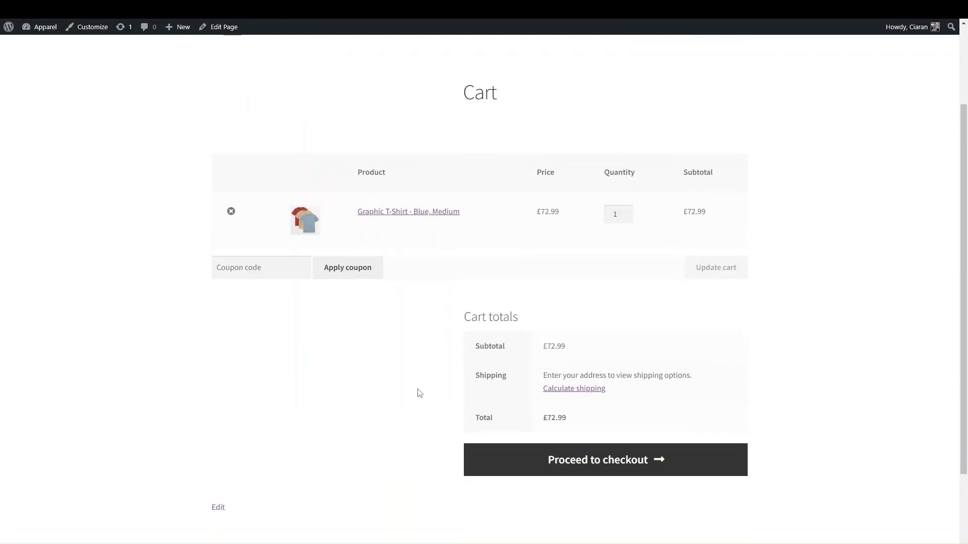
pyautogui.scroll(3, 418, 392)
pyautogui.scroll(-5, 346, 482)
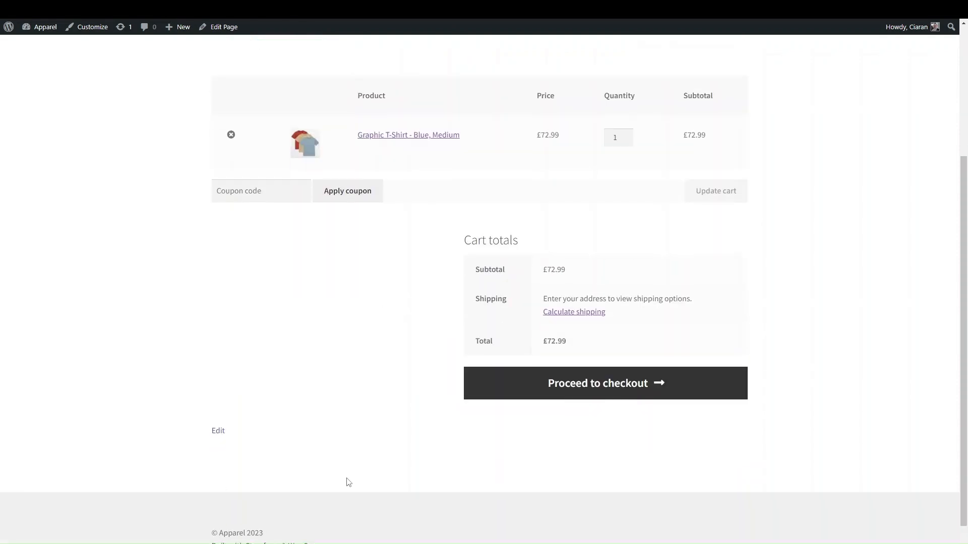
pyautogui.scroll(3, 388, 359)
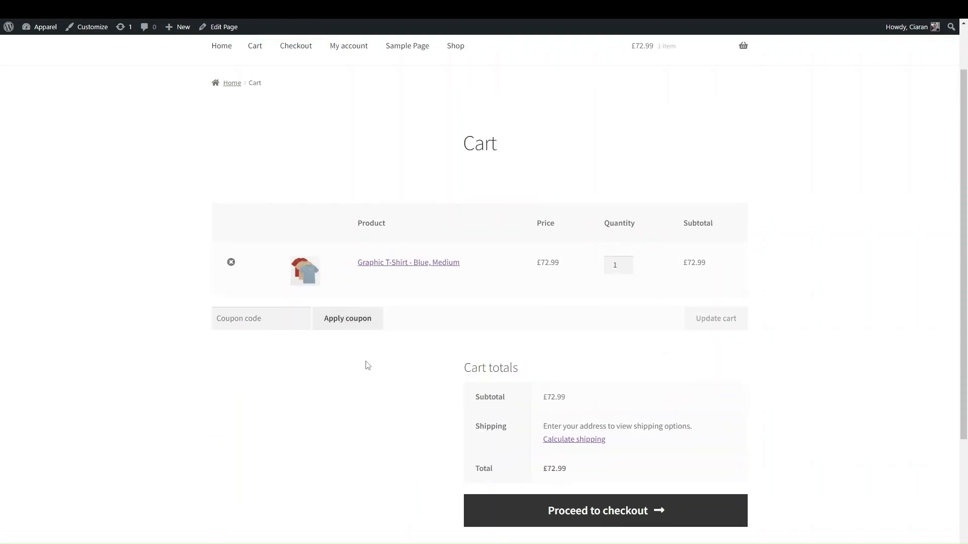
pyautogui.scroll(-3, 370, 353)
pyautogui.scroll(2, 499, 121)
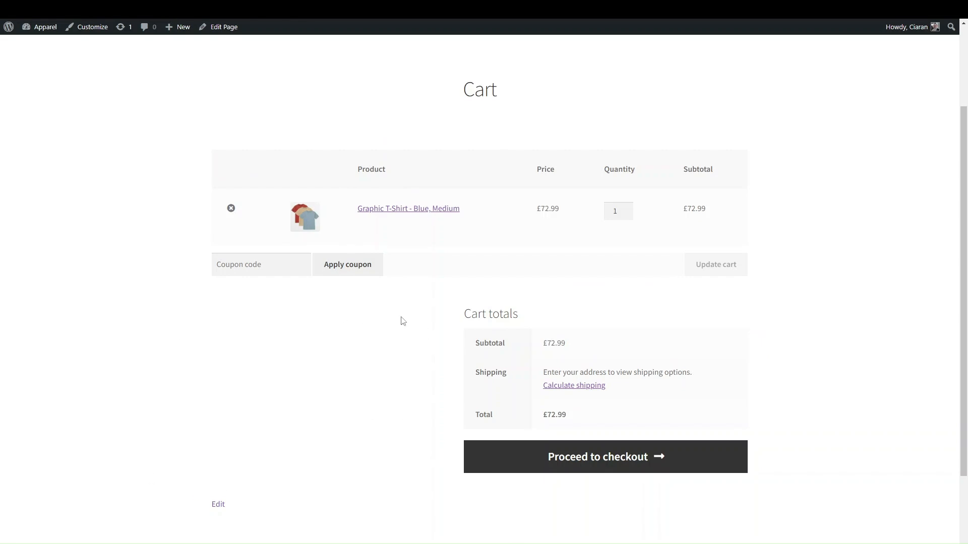
# Proceed from the cart to checkout and review the checkout form
pyautogui.click(581, 456)
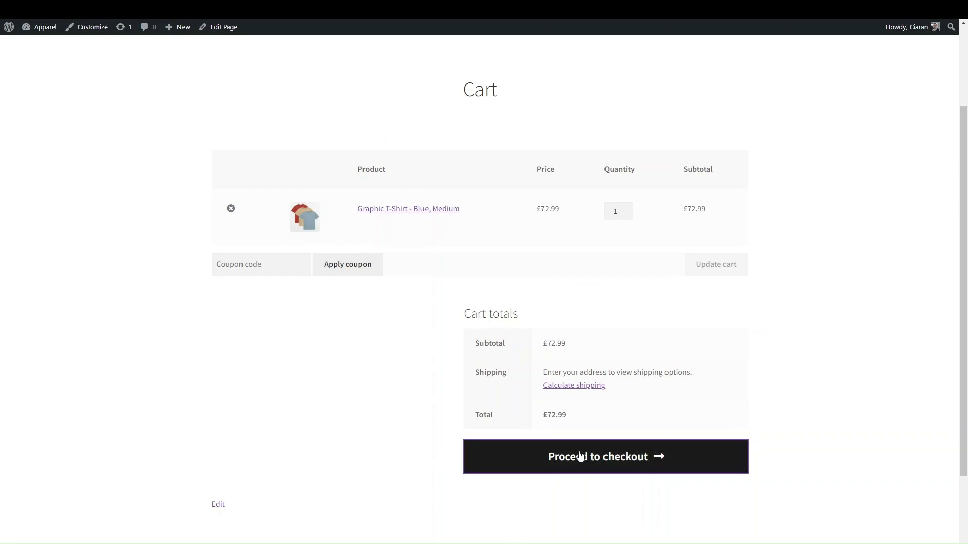
pyautogui.scroll(-4, 415, 492)
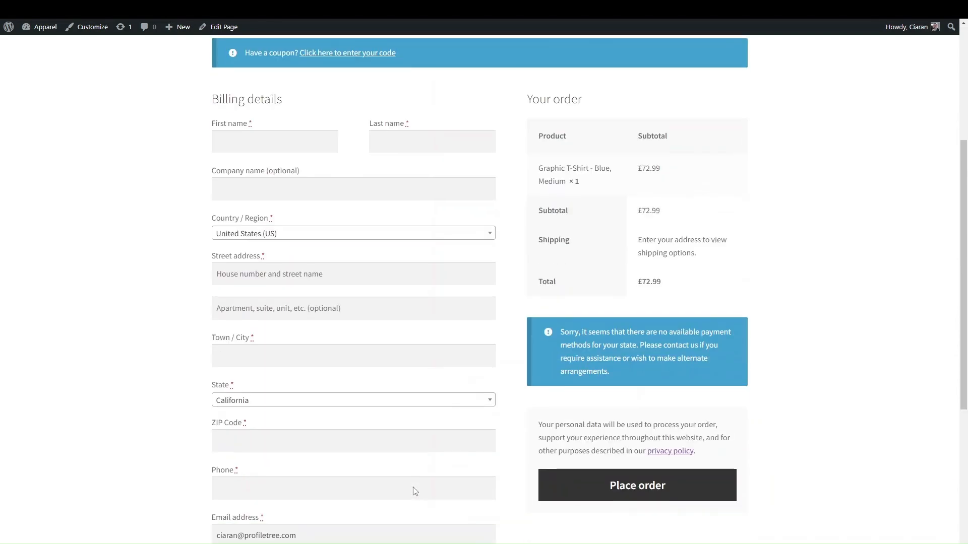
pyautogui.scroll(-3, 415, 491)
pyautogui.scroll(-3, 415, 492)
pyautogui.scroll(10, 415, 491)
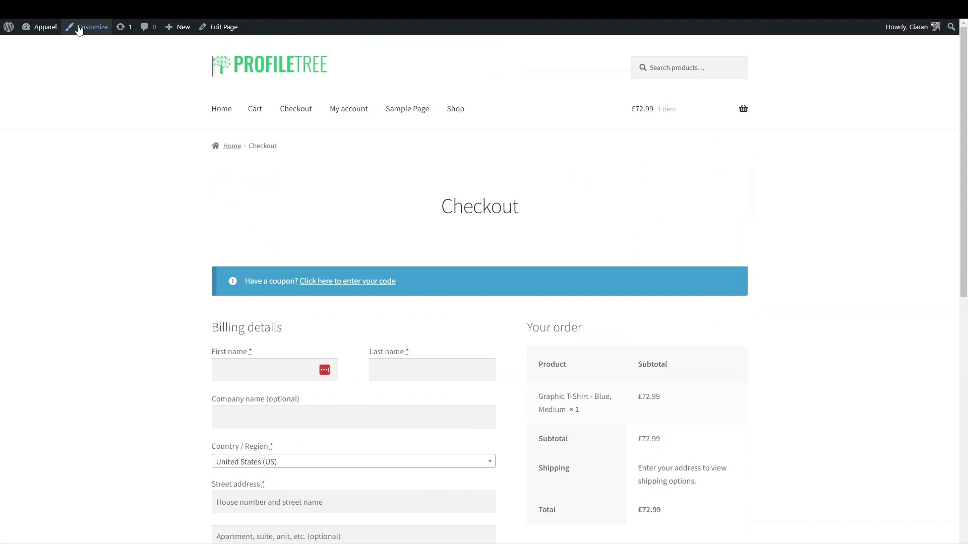
pyautogui.scroll(-4, 334, 346)
pyautogui.scroll(2, 335, 343)
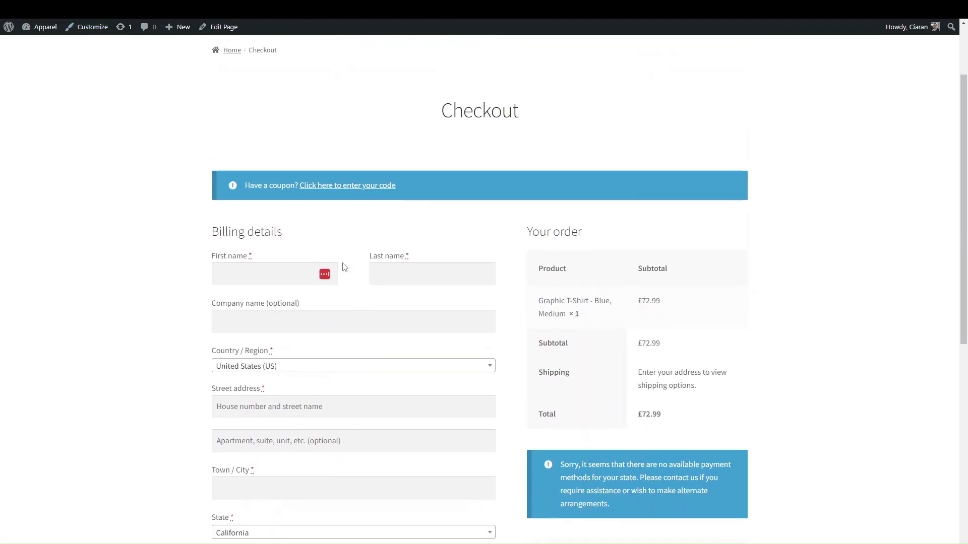
pyautogui.scroll(-2, 371, 205)
pyautogui.scroll(-5, 313, 290)
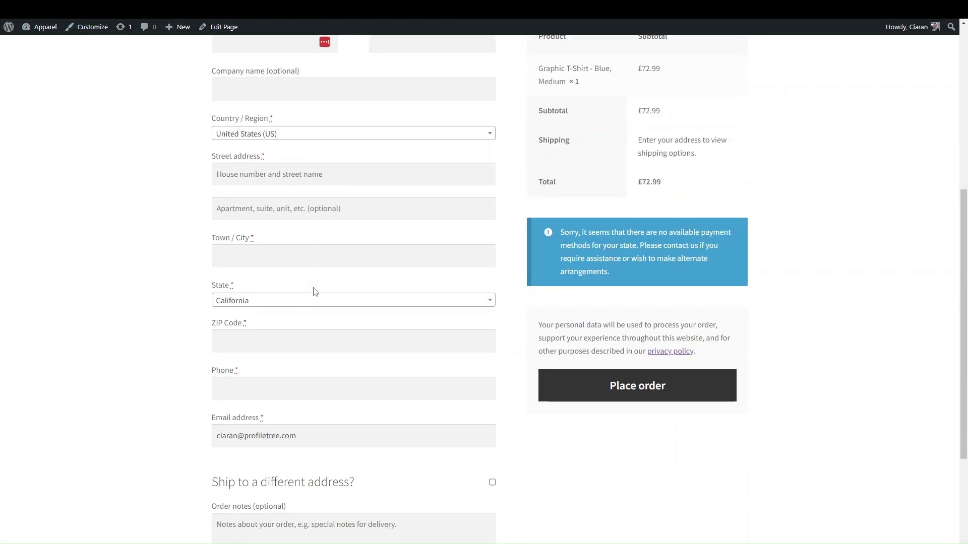
pyautogui.scroll(-2, 307, 341)
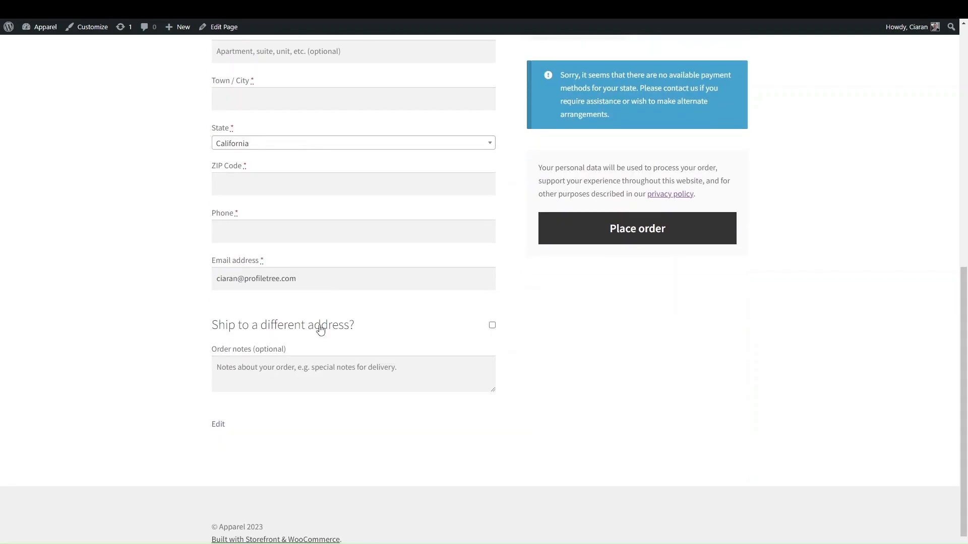
# Toggle the separate shipping address fields on and off again, leaving them hidden
pyautogui.click(492, 325)
pyautogui.click(492, 325)
pyautogui.scroll(5, 494, 327)
pyautogui.scroll(1, 602, 259)
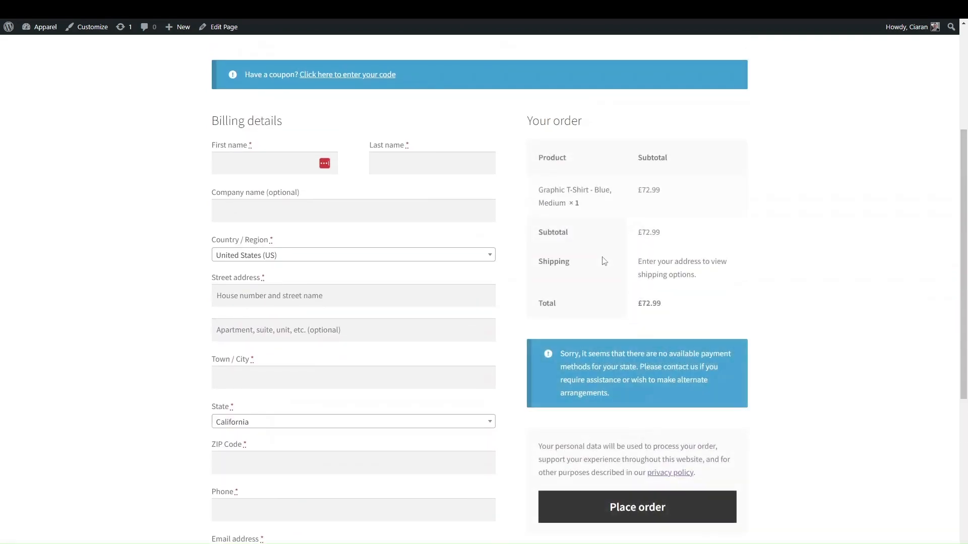
pyautogui.scroll(4, 604, 261)
pyautogui.scroll(1, 245, 121)
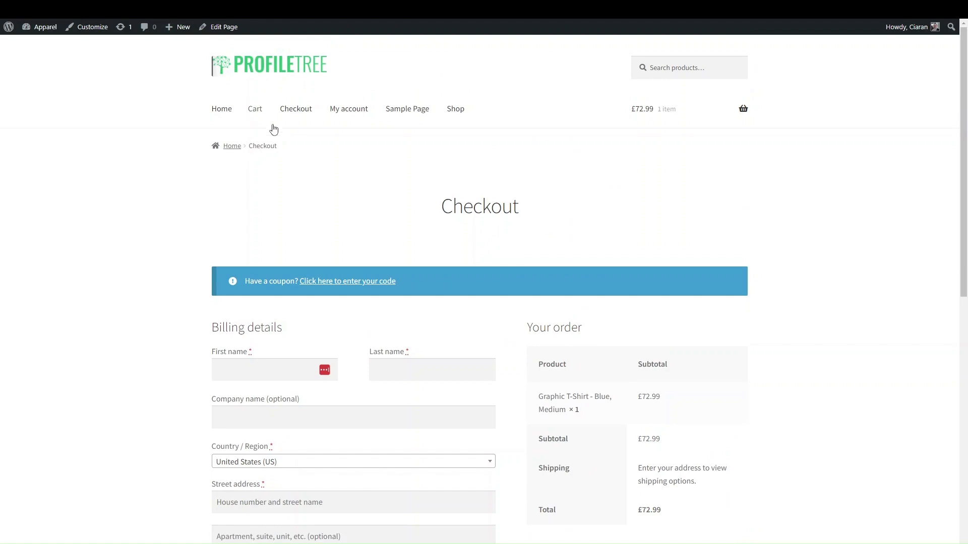
# Go via home to Shop, check the one-item mini-cart, view the cart, then open the Customizer
pyautogui.click(233, 150)
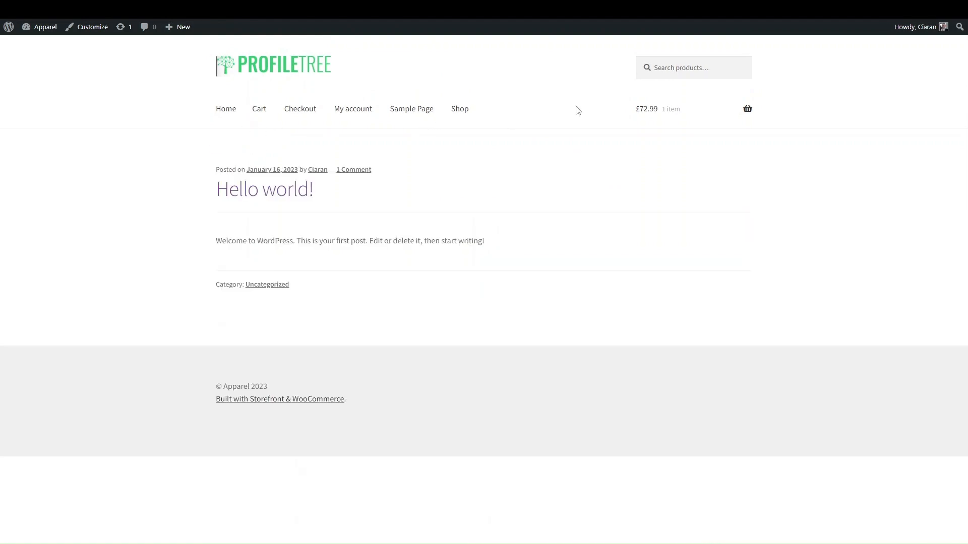
pyautogui.click(460, 110)
pyautogui.moveTo(719, 153)
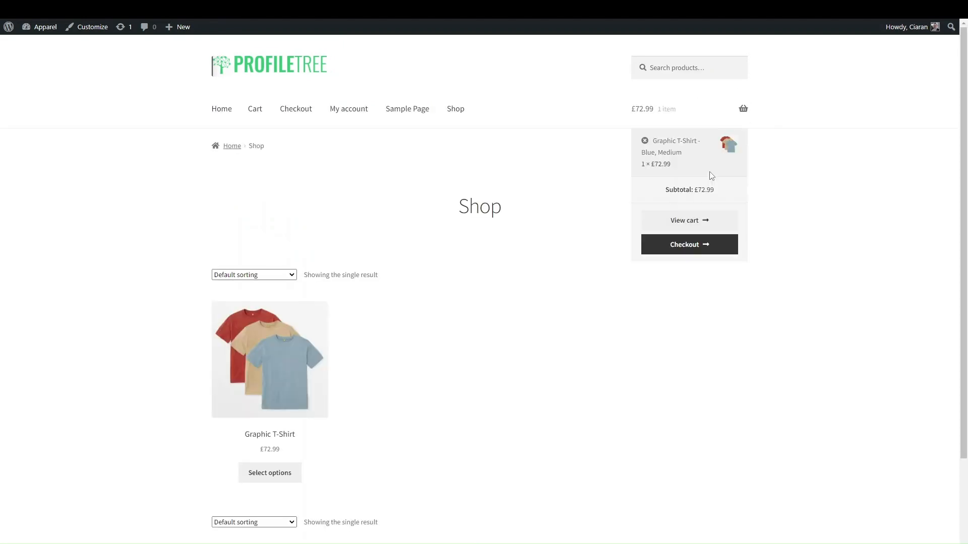
pyautogui.click(697, 227)
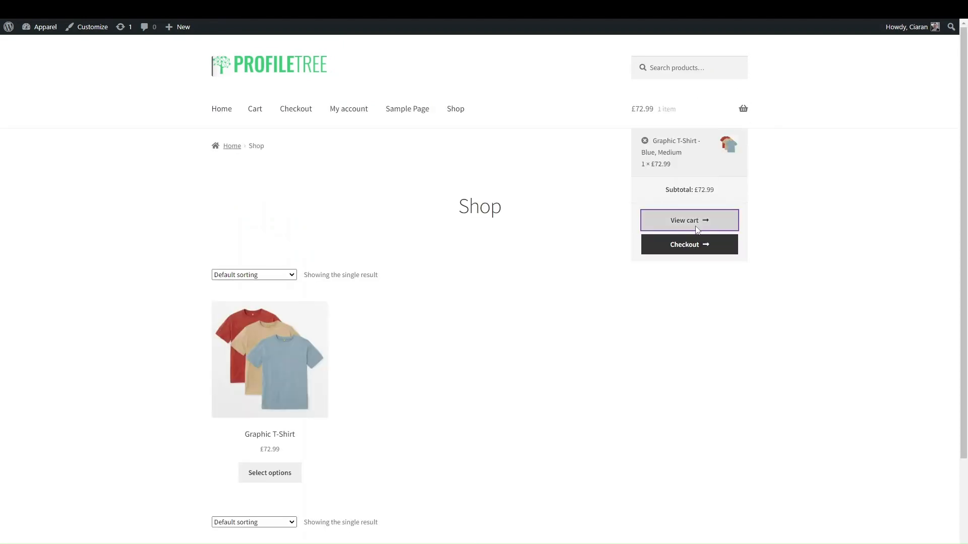
pyautogui.click(90, 29)
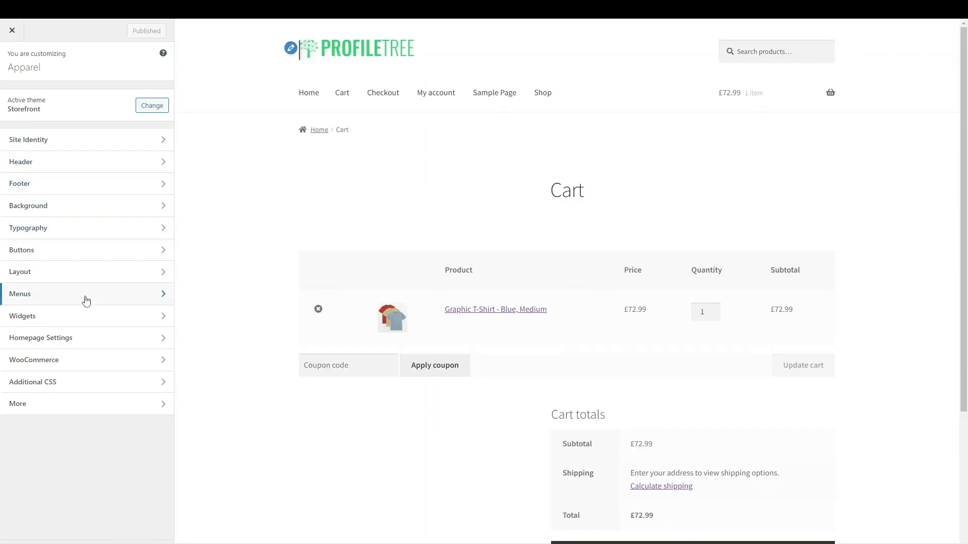
# Open the Customizer's Typography colour settings
pyautogui.scroll(-1, 204, 262)
pyautogui.scroll(1, 204, 262)
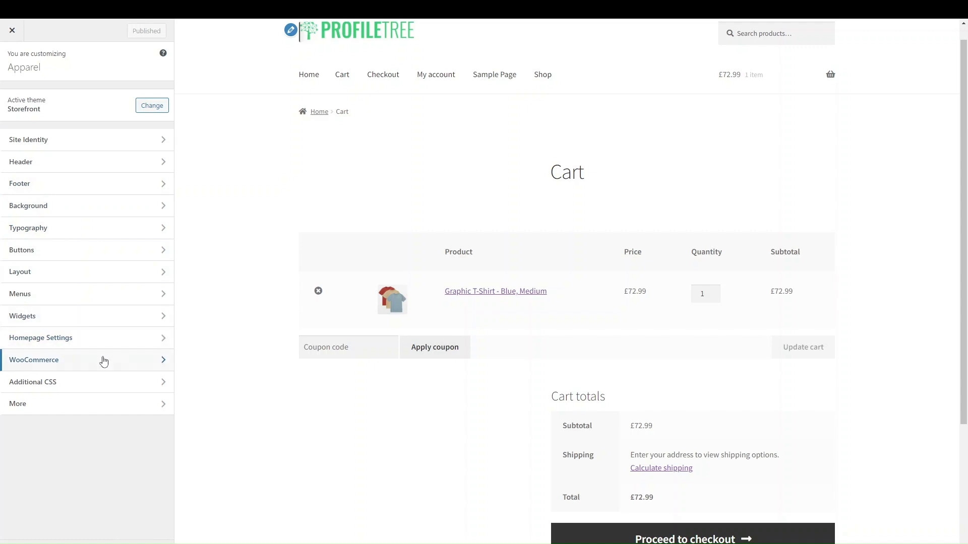
pyautogui.click(104, 360)
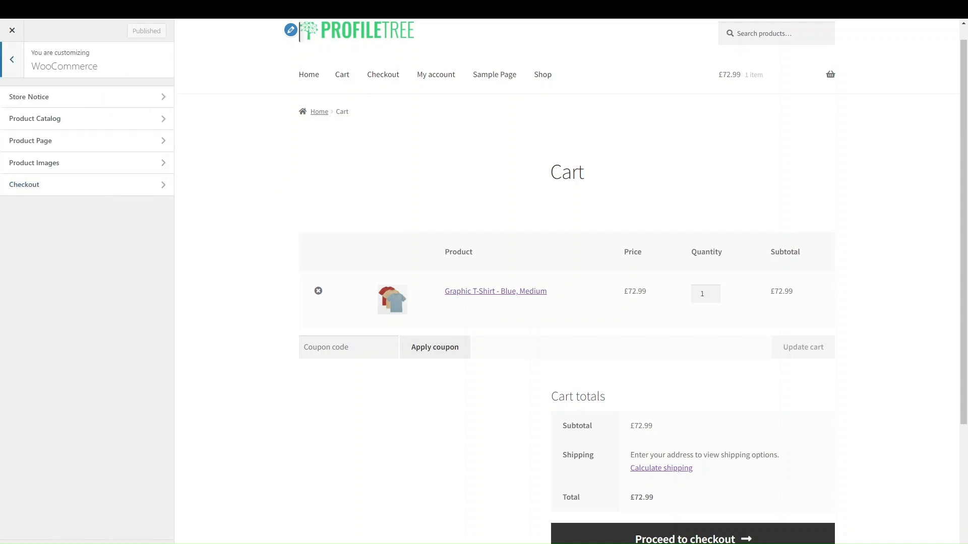
pyautogui.press('Escape')
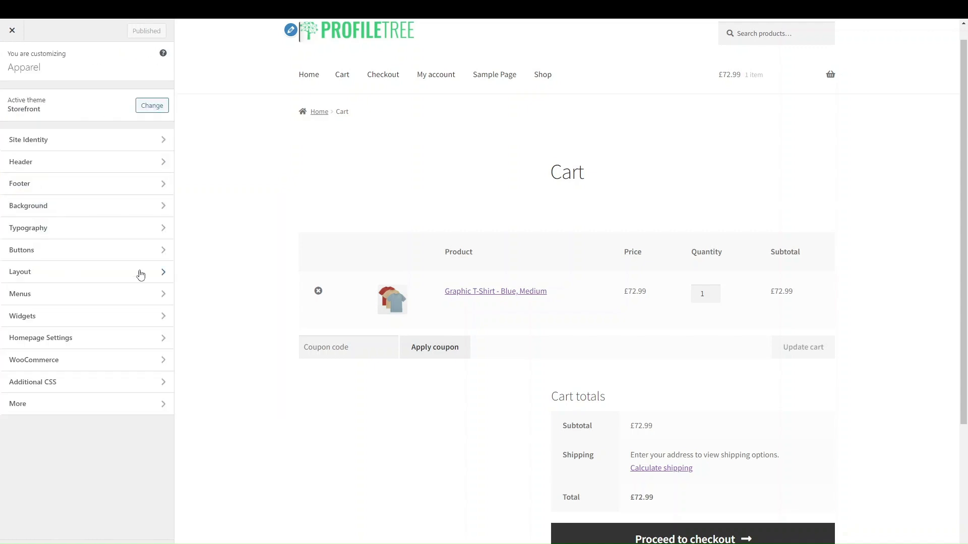
pyautogui.click(66, 233)
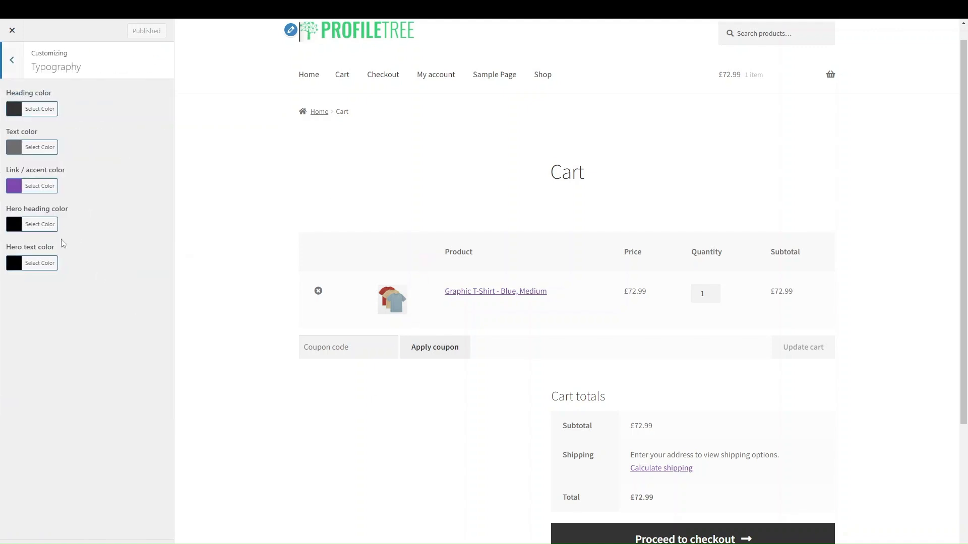
# Set Link / accent color to the palette's purple preset and publish the change
pyautogui.click(39, 186)
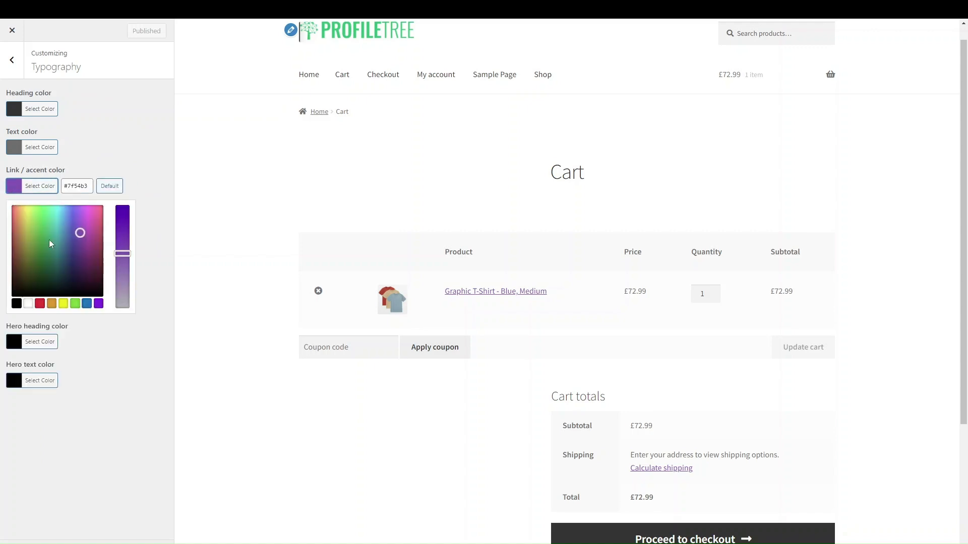
pyautogui.moveTo(76, 262); pyautogui.dragTo(46, 232)
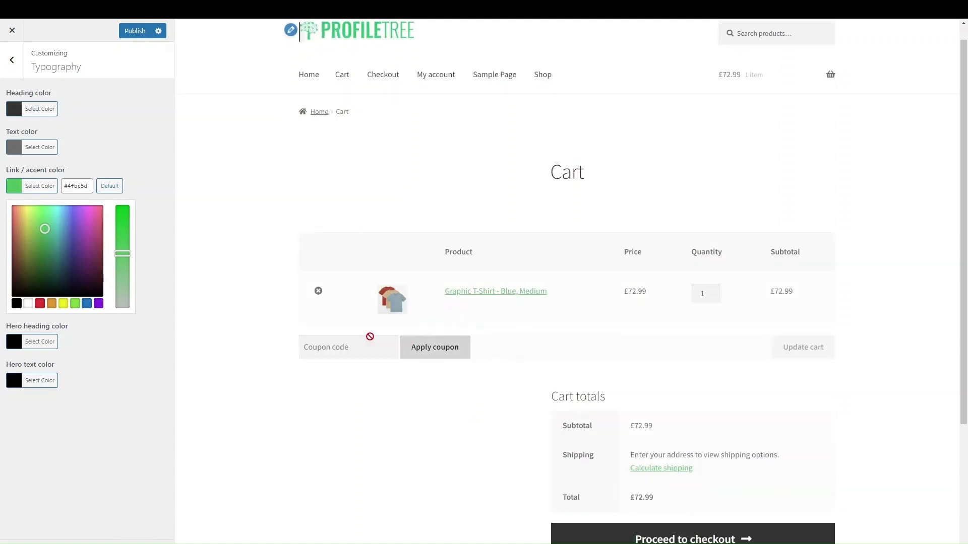
pyautogui.scroll(-3, 288, 358)
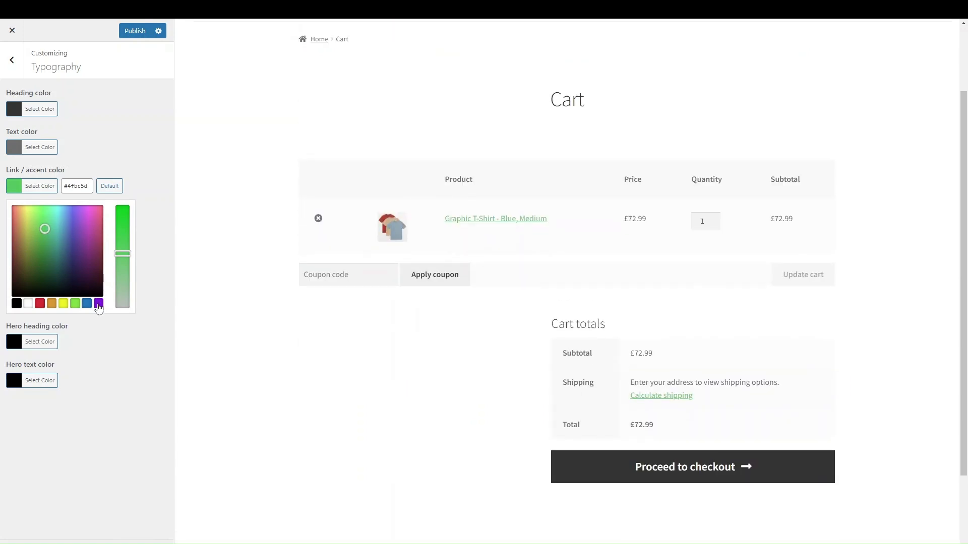
pyautogui.click(98, 303)
pyautogui.click(125, 390)
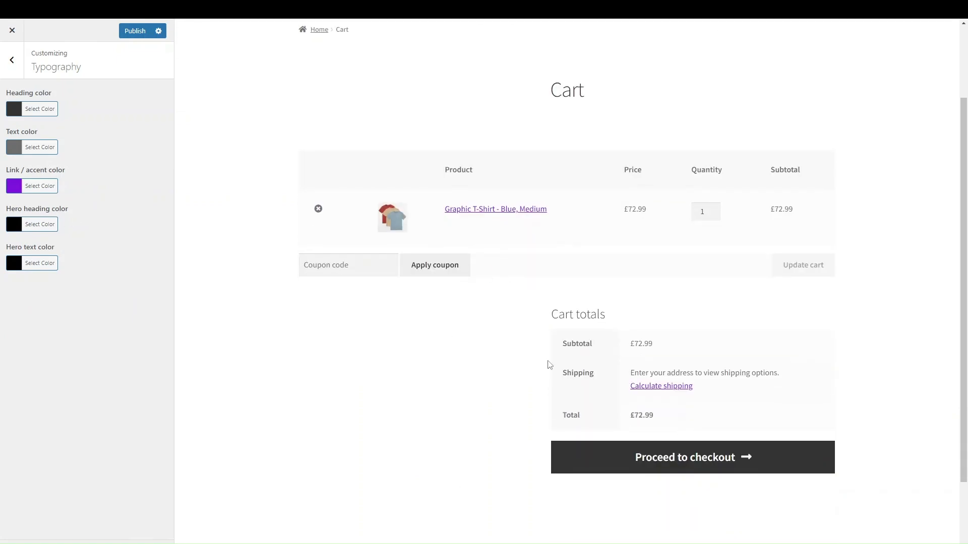
pyautogui.click(119, 32)
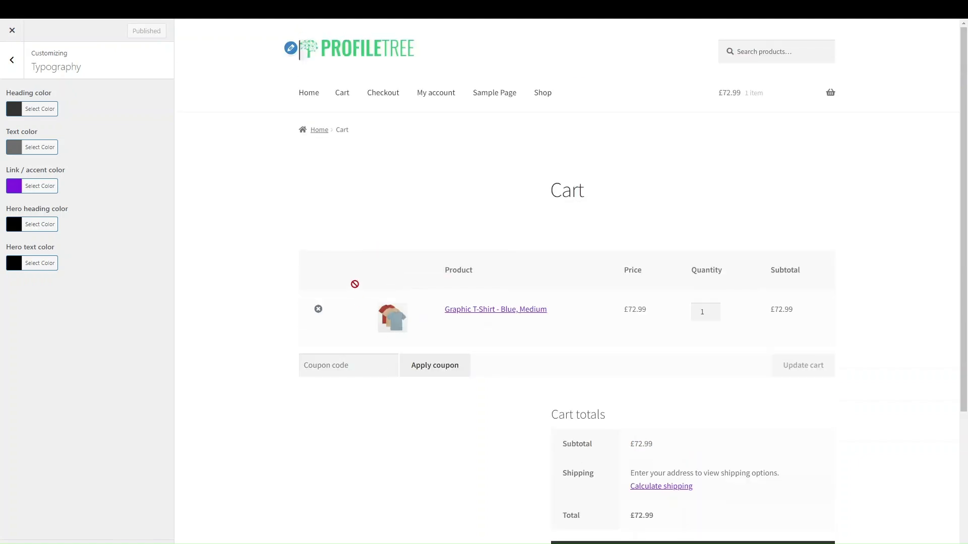
pyautogui.scroll(-2, 284, 299)
pyautogui.scroll(4, 284, 299)
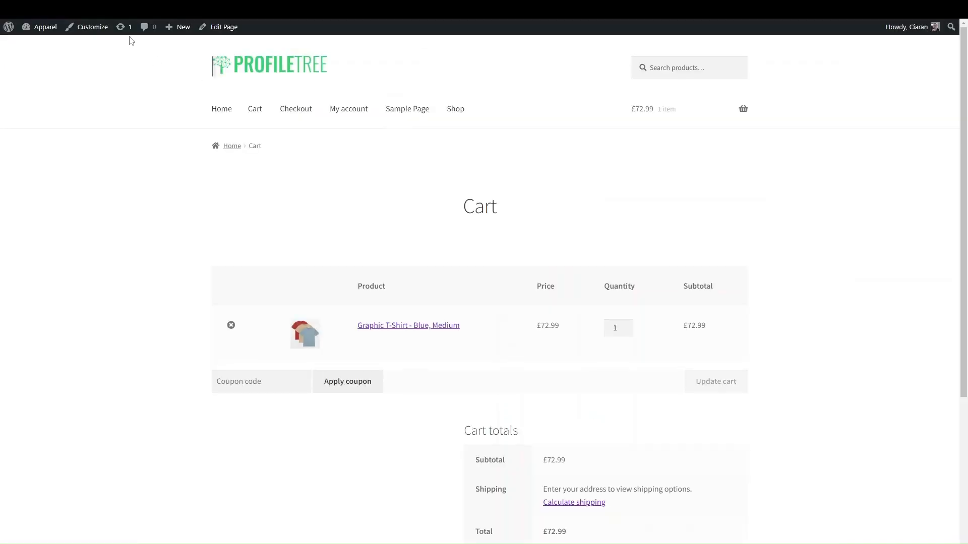
# Open the Cart page in the block editor to view its woocommerce_cart shortcode, then exit the editor
pyautogui.click(43, 27)
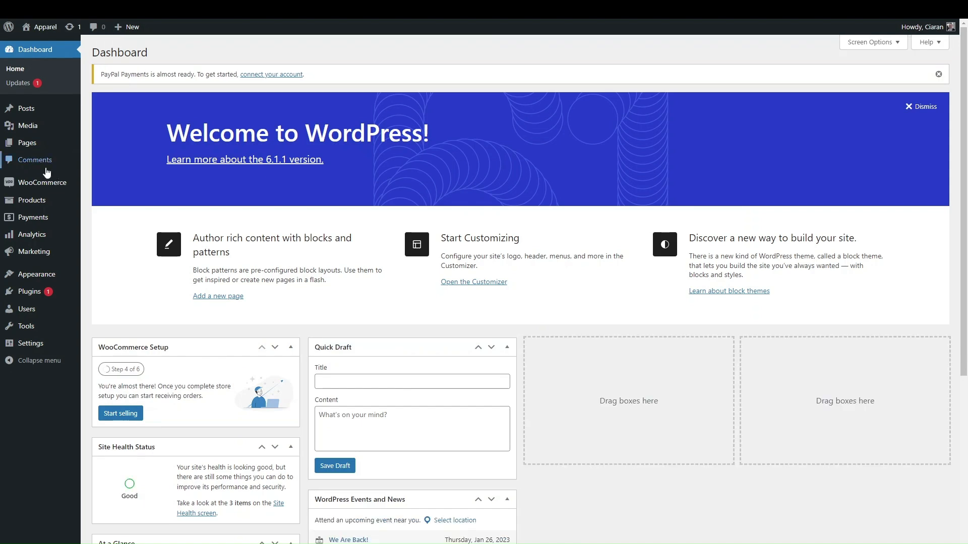
pyautogui.click(46, 148)
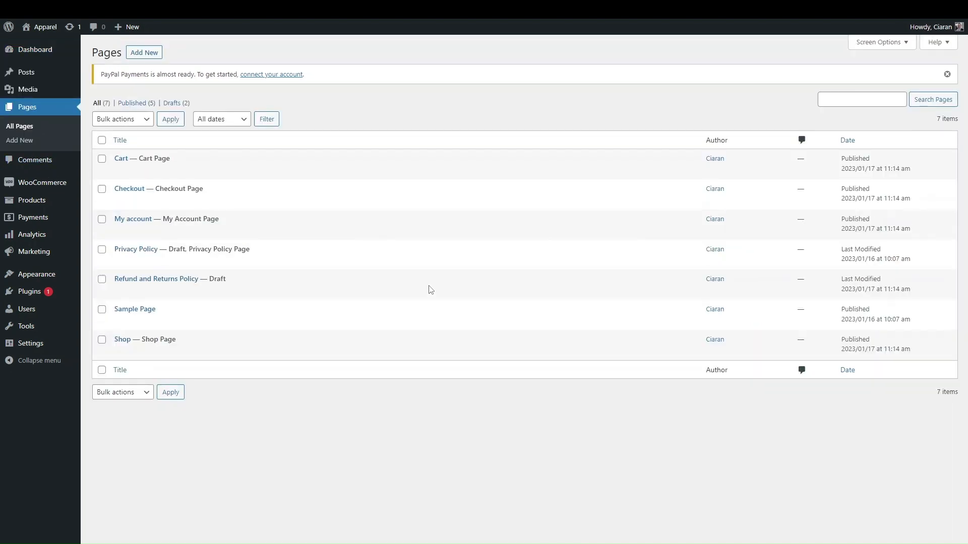
pyautogui.click(119, 159)
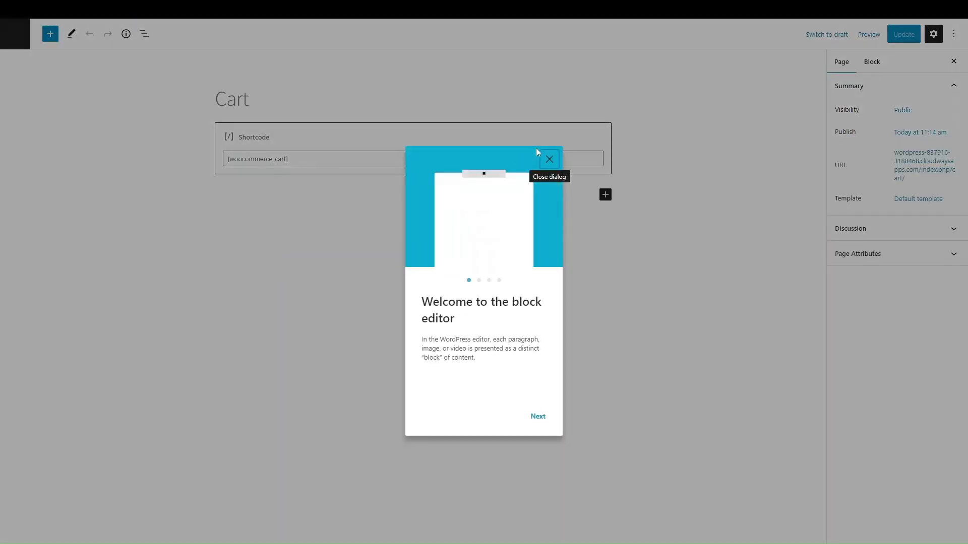
pyautogui.click(552, 154)
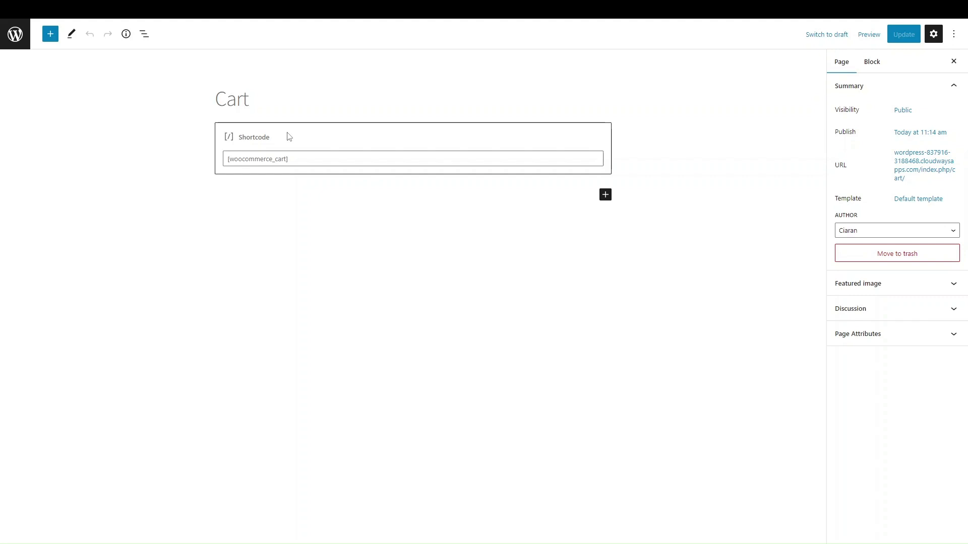
pyautogui.click(15, 36)
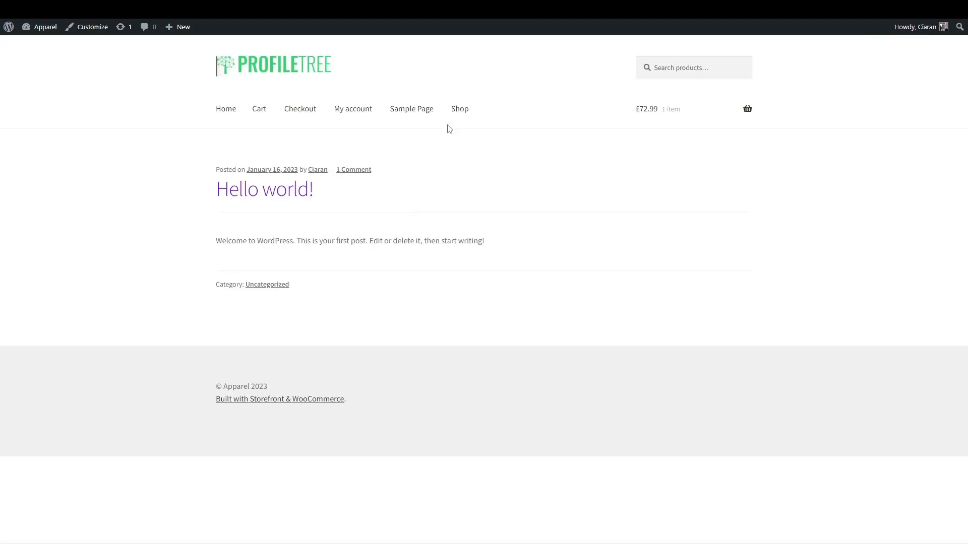
# Go to the Shop page and open the Graphic T-Shirt product
pyautogui.click(468, 112)
pyautogui.scroll(-3, 422, 334)
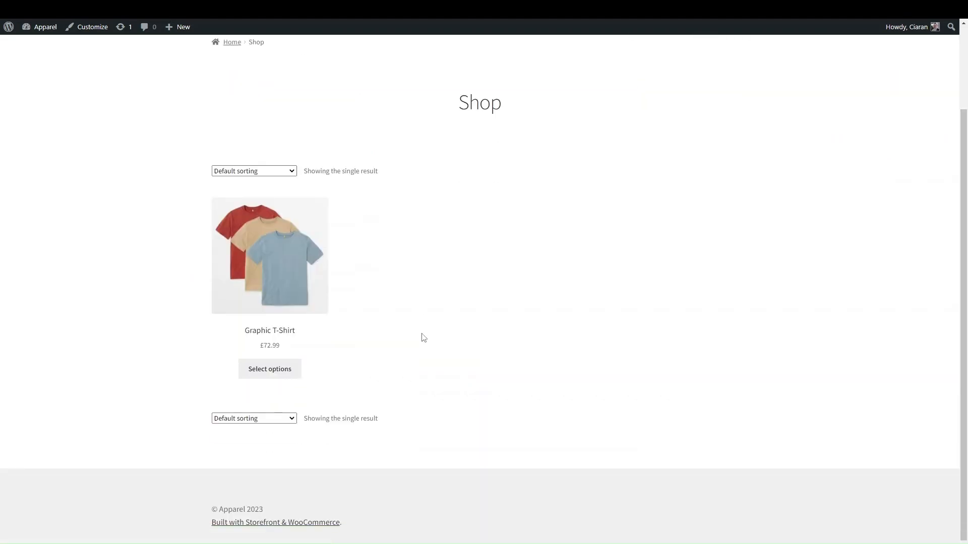
pyautogui.scroll(3, 421, 334)
pyautogui.scroll(-3, 379, 377)
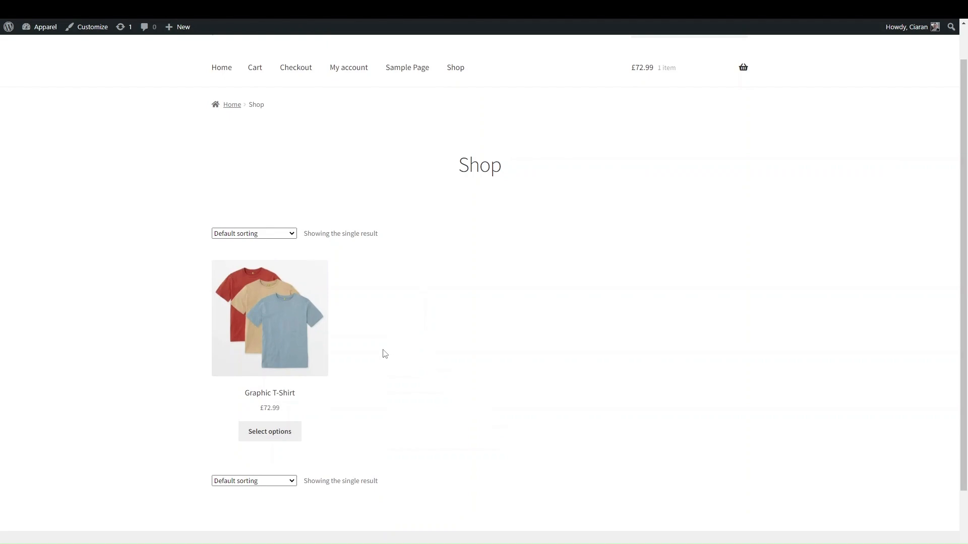
pyautogui.click(296, 288)
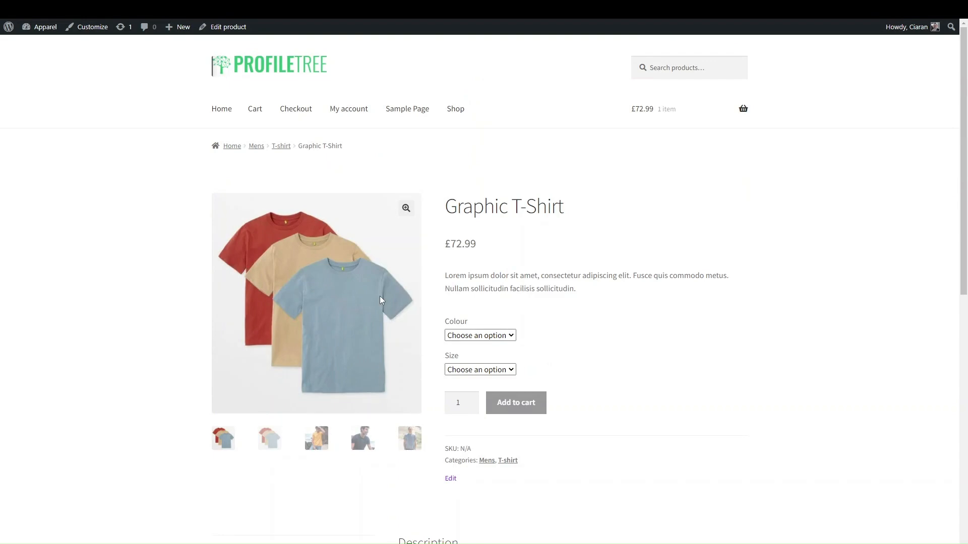
# Scroll through the £72.99 T-shirt's images, Colour and Size options, and description
pyautogui.scroll(-3, 556, 411)
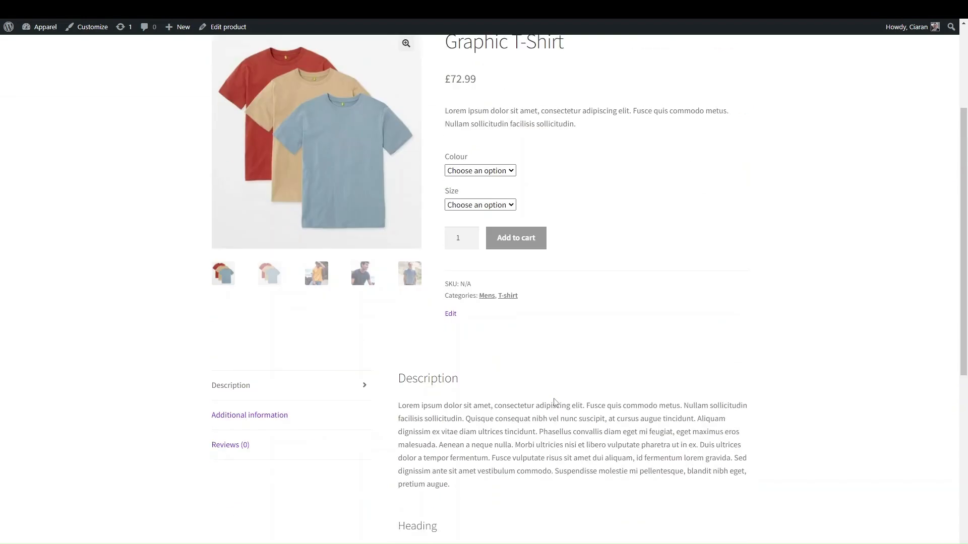
pyautogui.scroll(-5, 554, 402)
pyautogui.scroll(9, 555, 401)
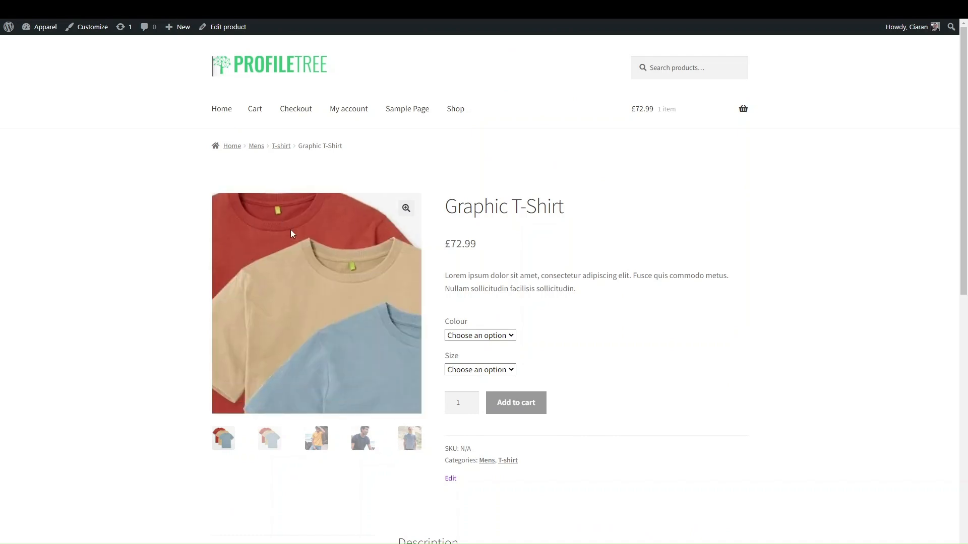
pyautogui.scroll(-3, 574, 290)
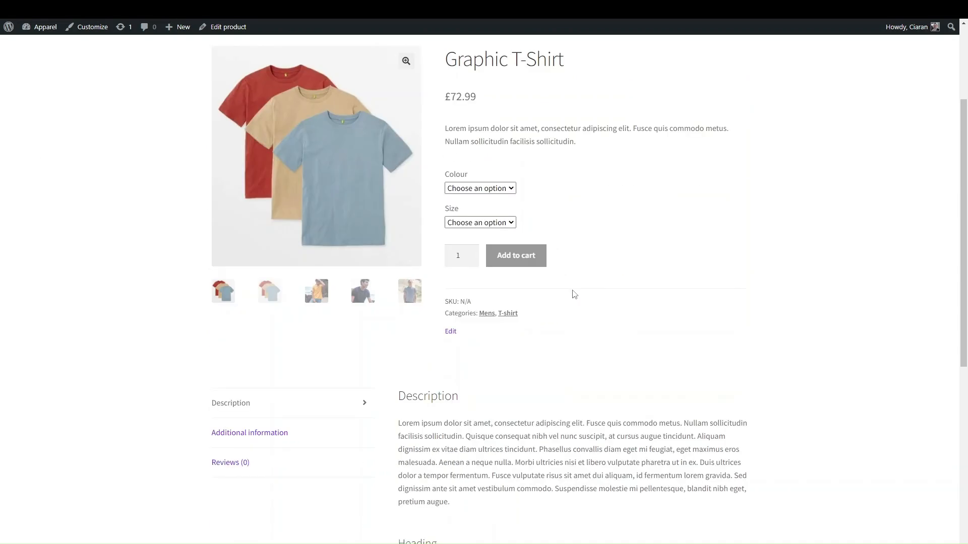
pyautogui.scroll(-5, 573, 295)
pyautogui.scroll(8, 573, 291)
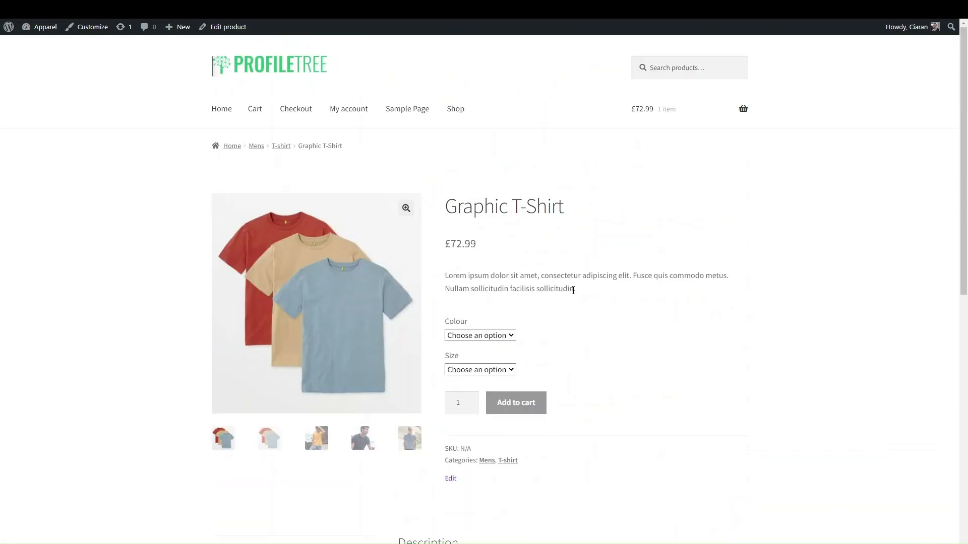